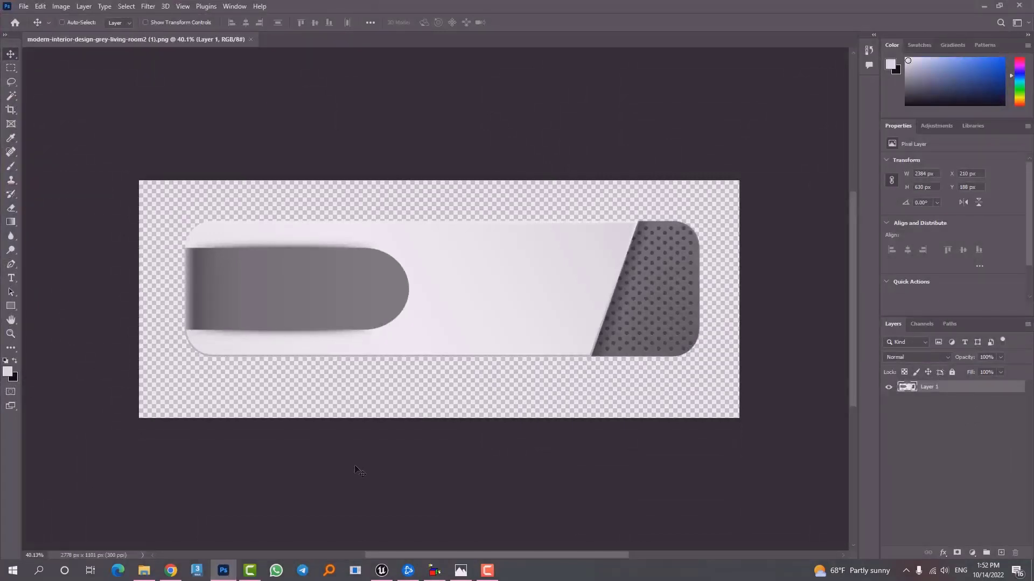
- Create a new white RGB document of 1920 × 1080 pixels at 300 pixels/inch
key("ctrl+n")
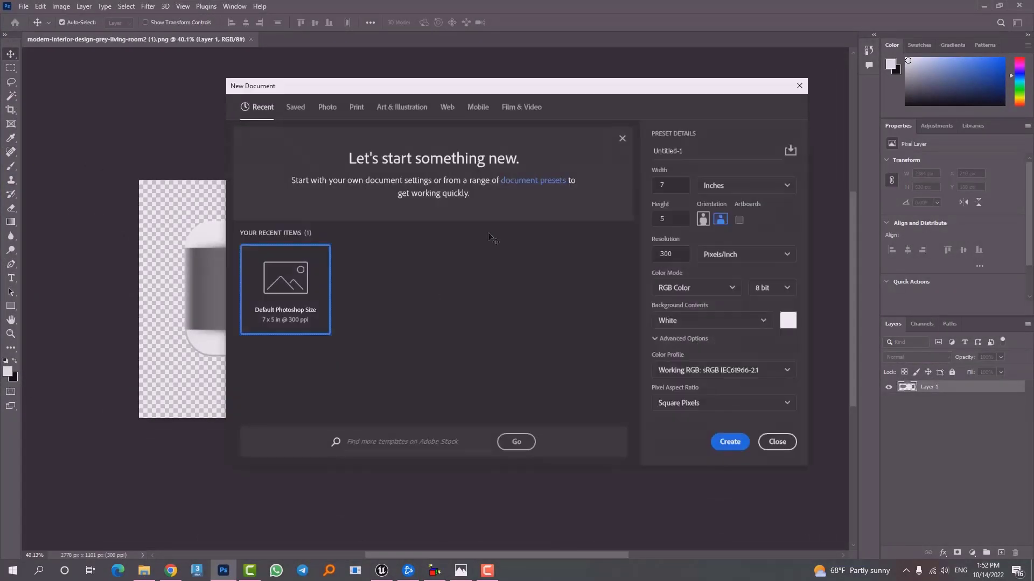
left_click(701, 186)
left_click(714, 205)
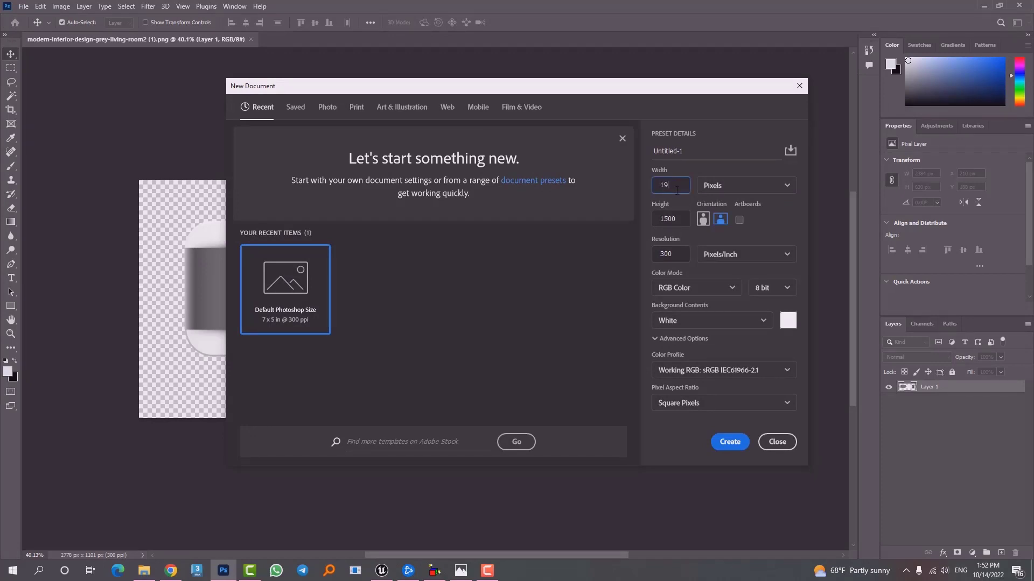
key("Tab")
key("Return")
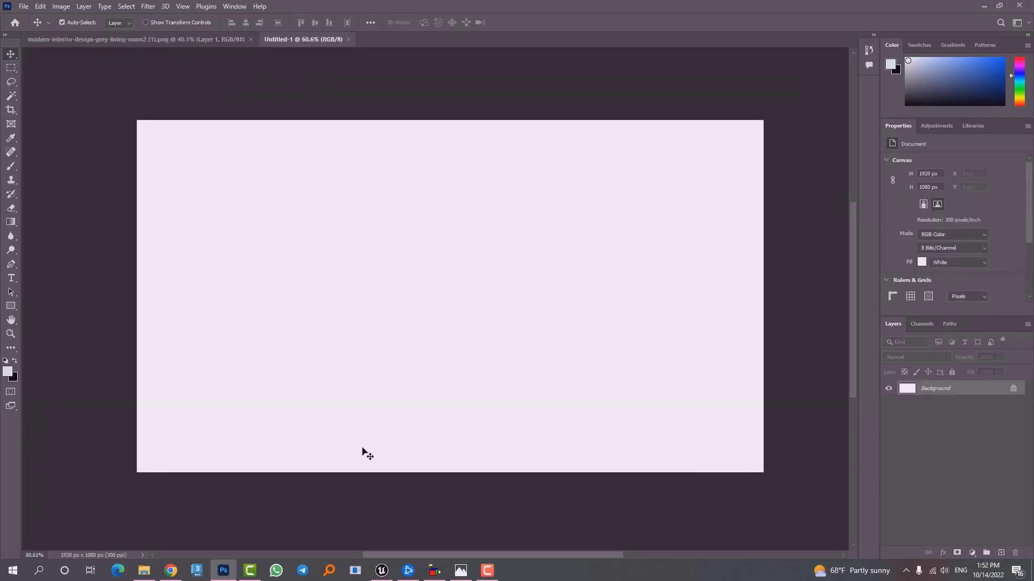
- Place the neomorphism button-shadow image from the file folder near the middle of the canvas
left_click(144, 571)
left_click_drag(230, 134, 364, 297)
mouse_move(493, 303)
left_mouse_down()
mouse_move(496, 358)
mouse_move(487, 308)
left_mouse_up()
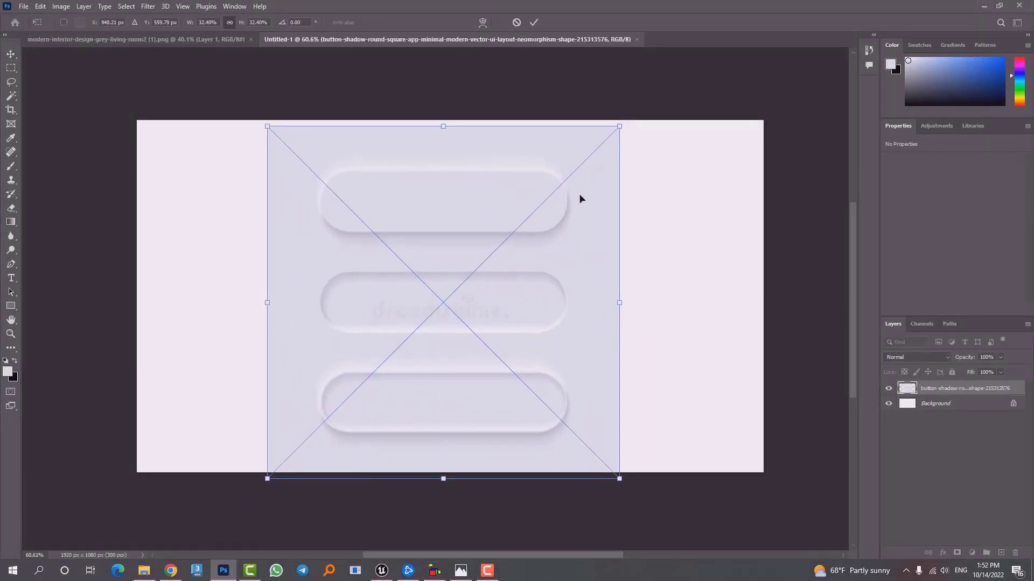
key("Return")
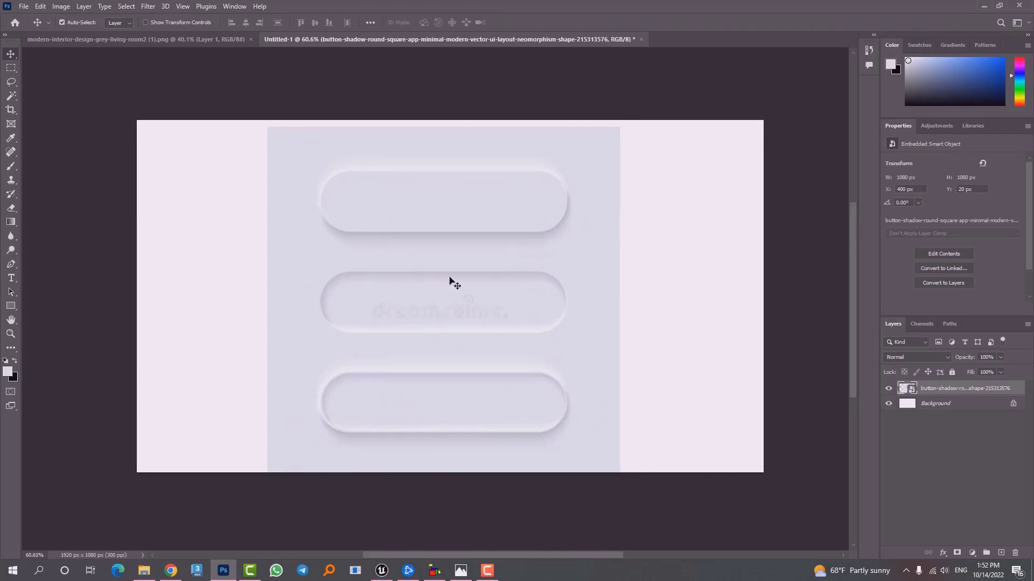
- Make a rectangular marquee selection around the uppermost rounded button, including its highlight and shadow
scroll(473, 171, "up", 3, "alt")
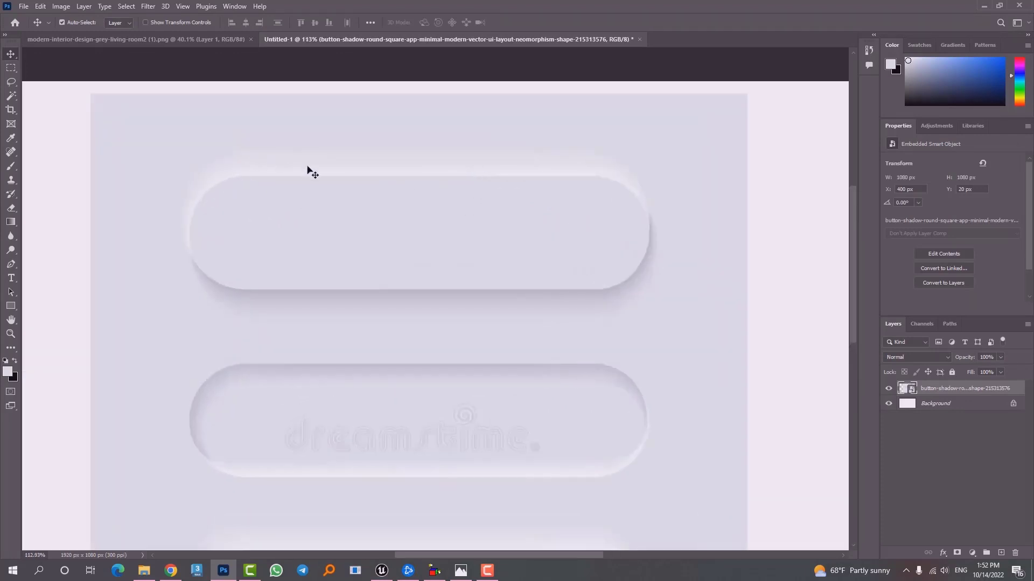
left_click_drag(452, 458, 562, 336)
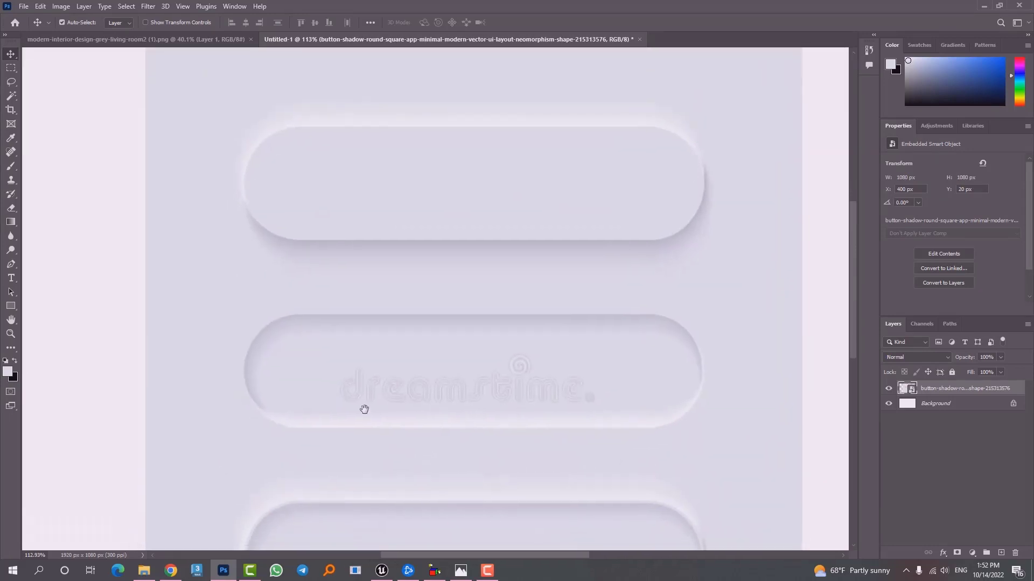
left_click_drag(475, 315, 464, 358)
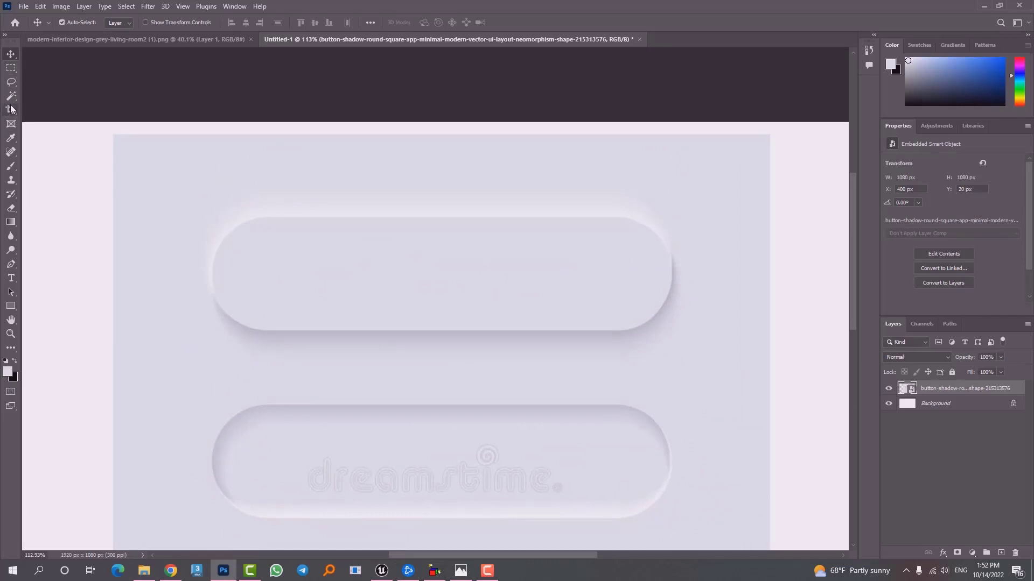
left_click(10, 68)
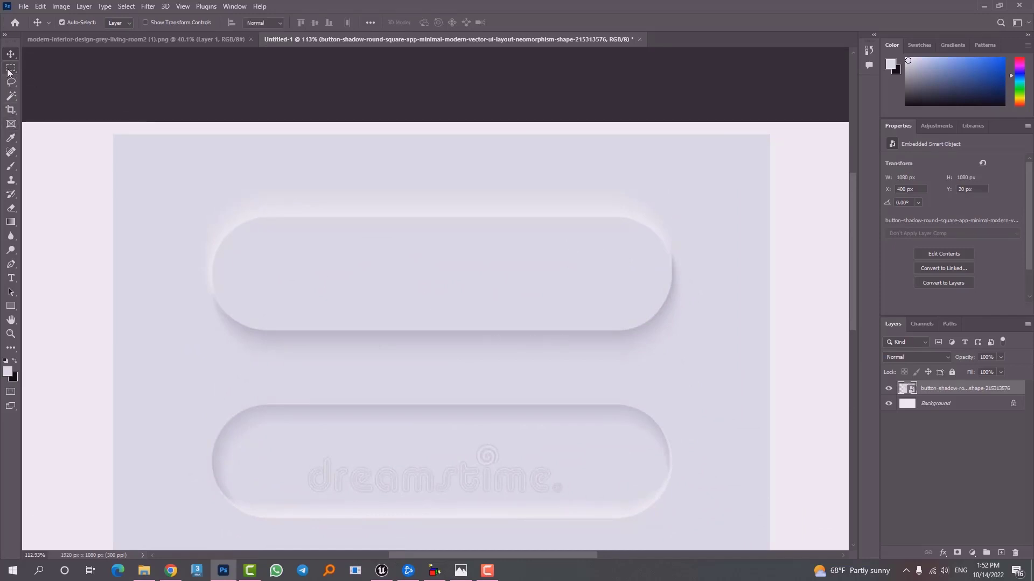
left_click_drag(186, 185, 701, 366)
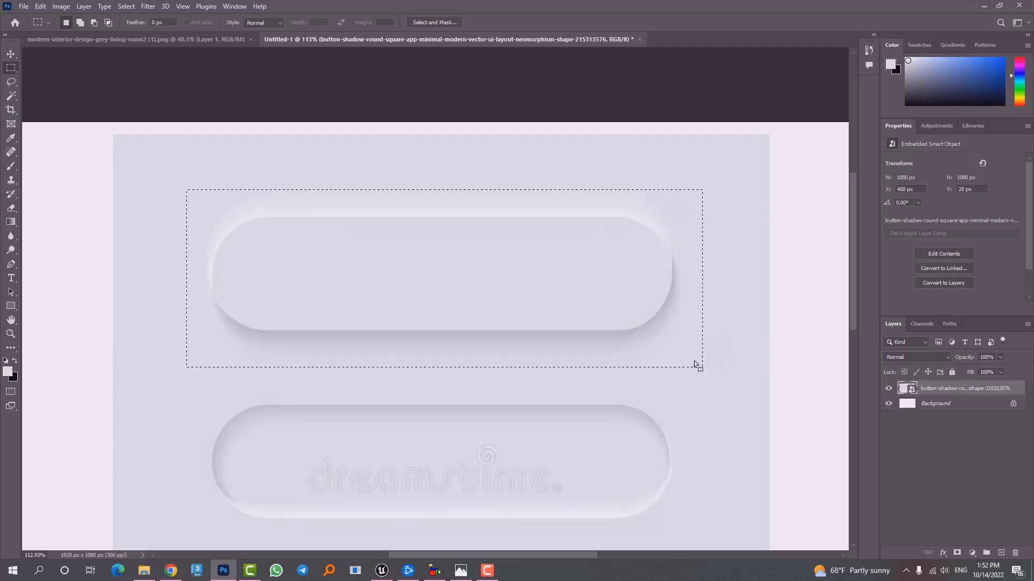
left_click_drag(660, 335, 662, 338)
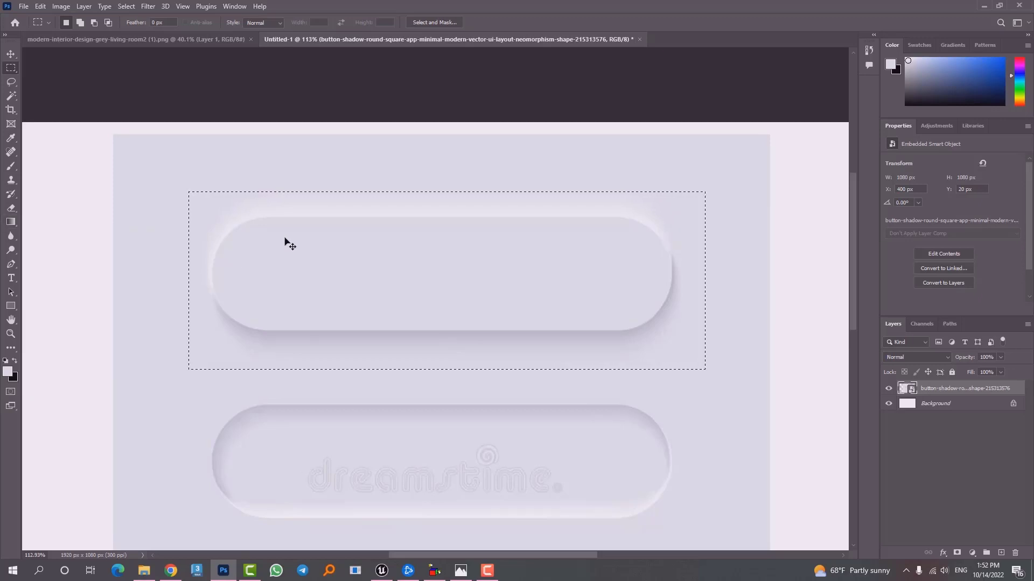
- Try to delete the marquee-selected area from the placed button image
key("ctrl+shift+i")
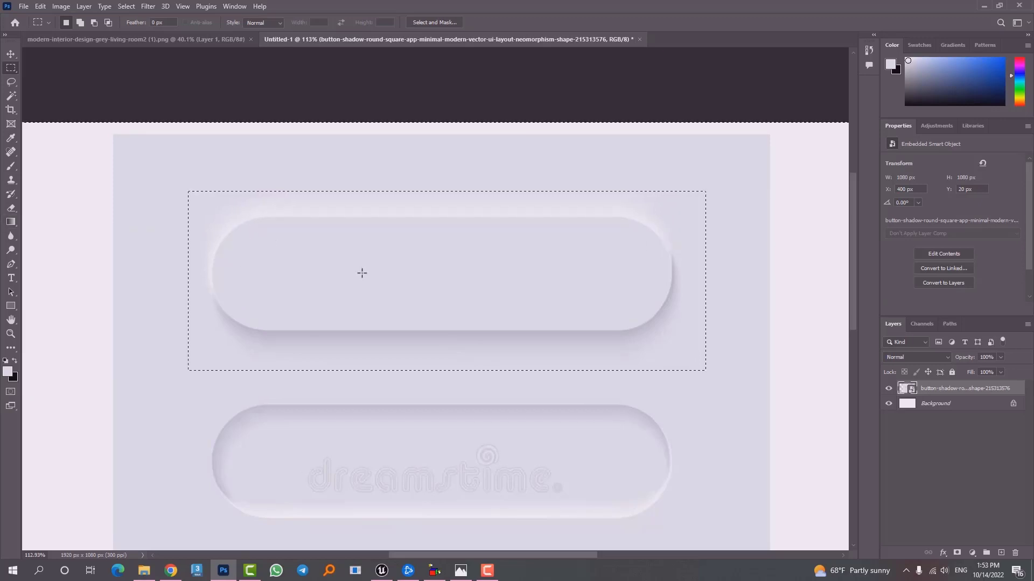
scroll(500, 263, "down", 5, "alt")
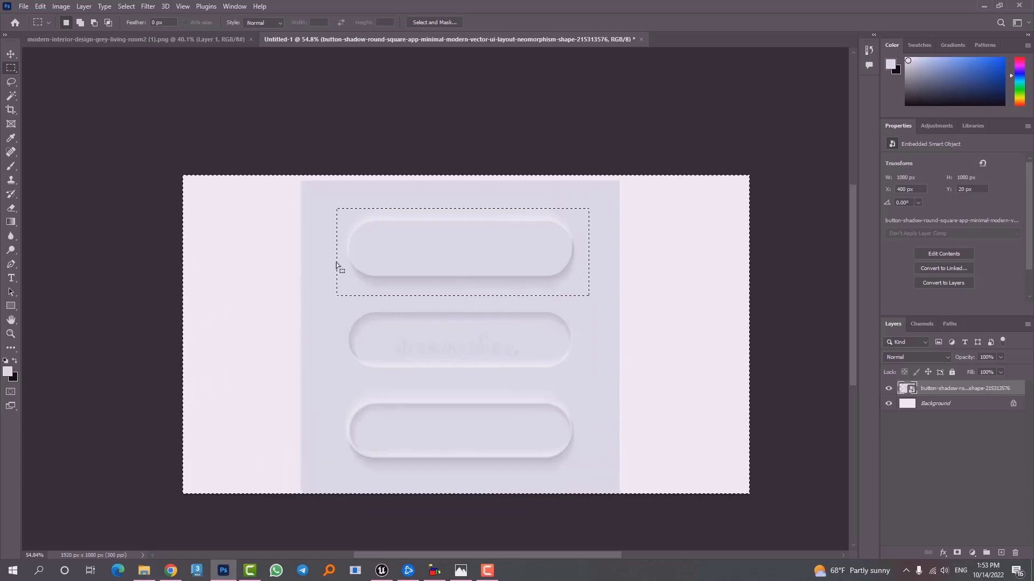
key("ctrl+shift+i")
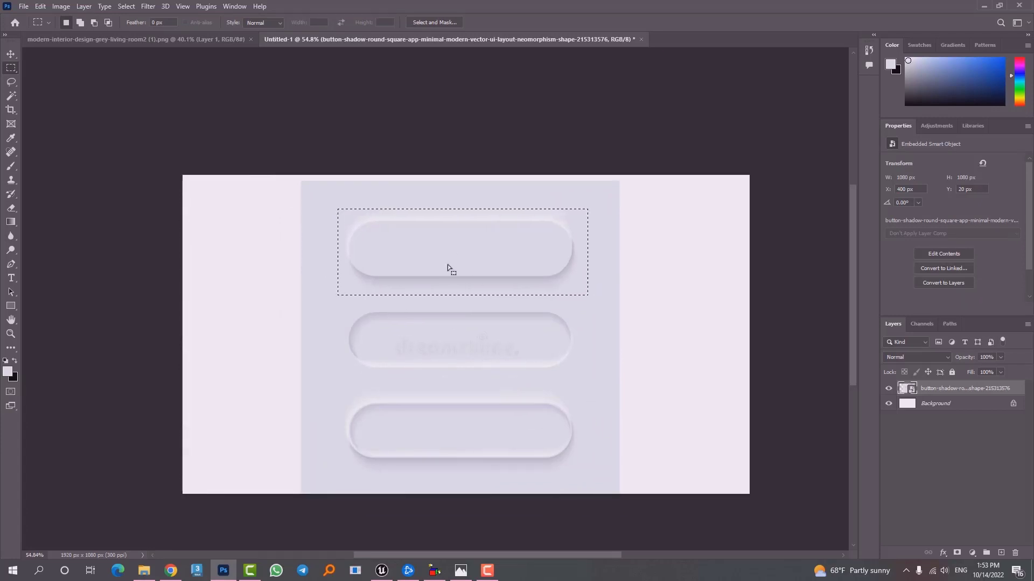
key("Delete")
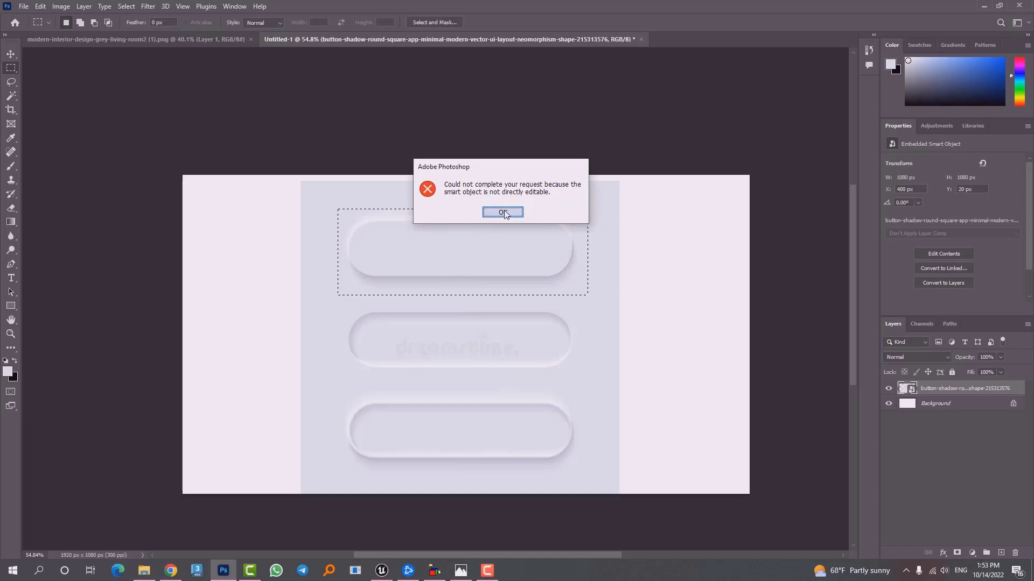
left_click(503, 212)
- Rasterize the placed button image by using the Eraser on it, and undo the erasing inside the selection
left_click(11, 207)
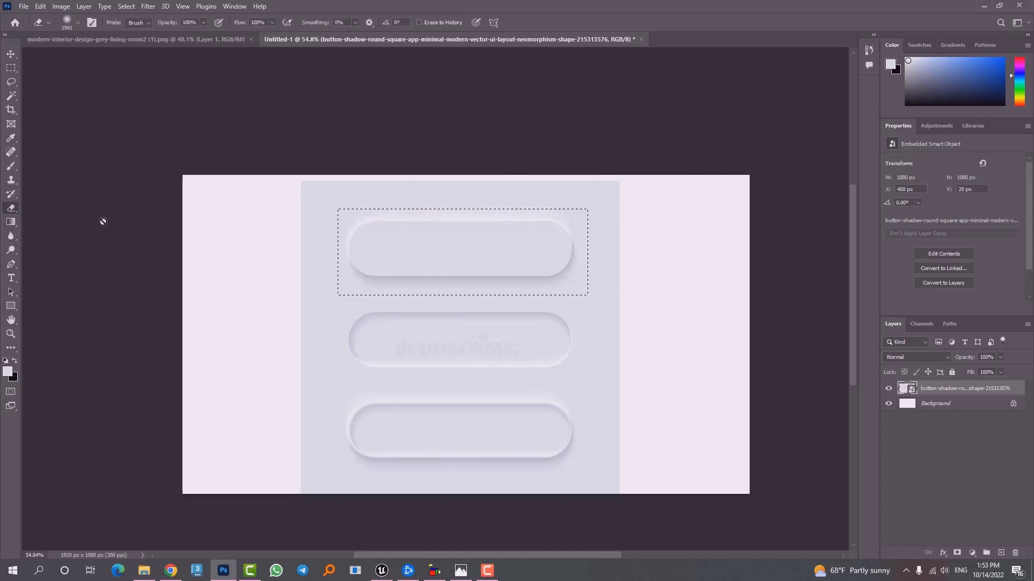
left_click(412, 248)
left_click(495, 224)
left_click(494, 268)
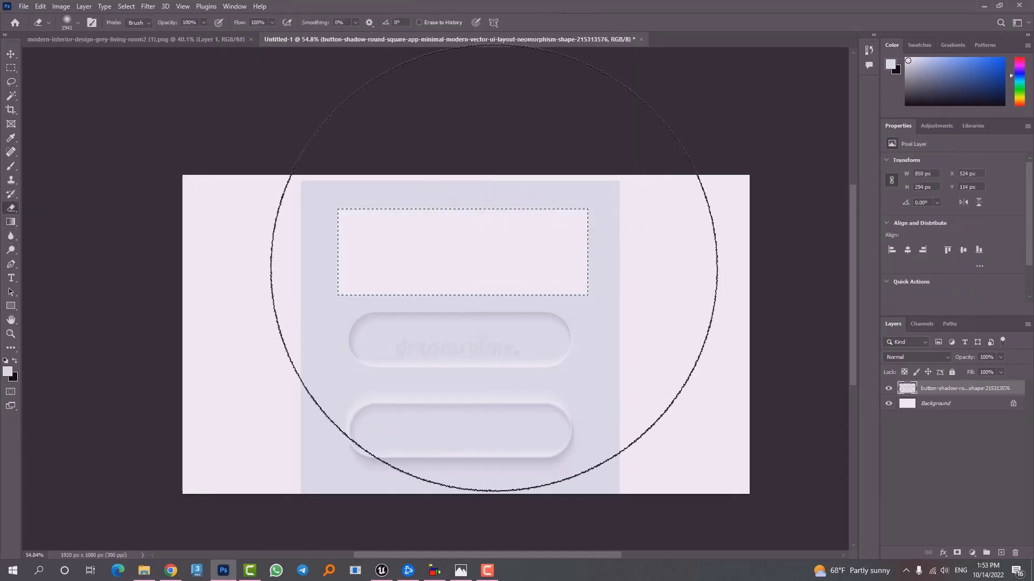
key("ctrl+z")
- Invert the selection and delete everything around the uppermost button from the image layer
left_click(11, 68)
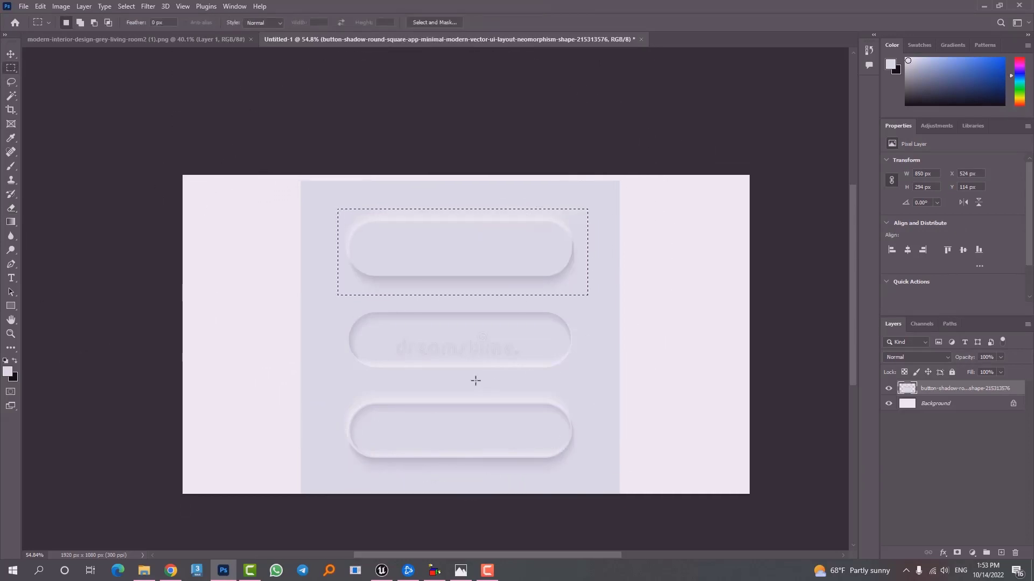
key("ctrl+shift+i")
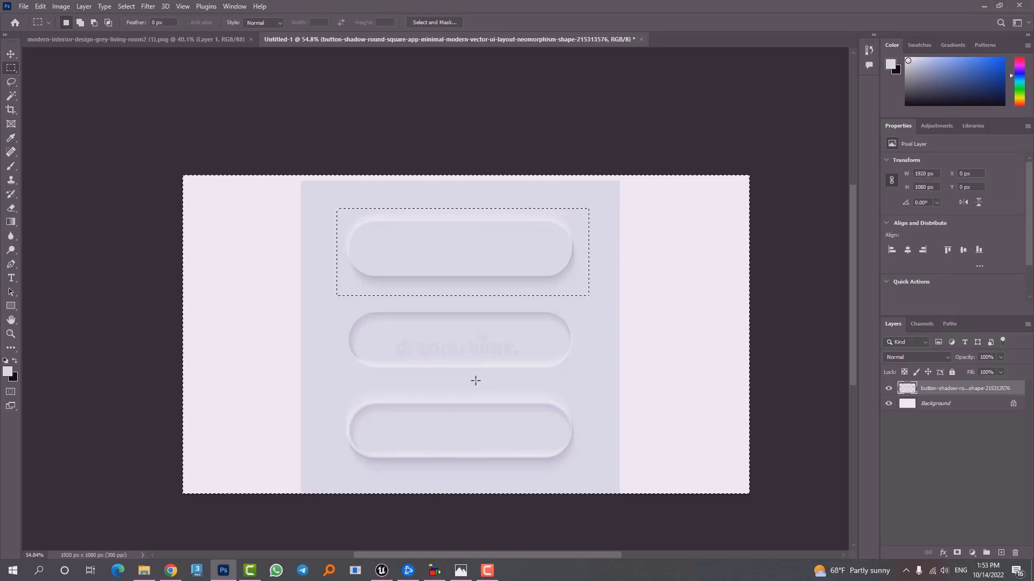
key("Delete")
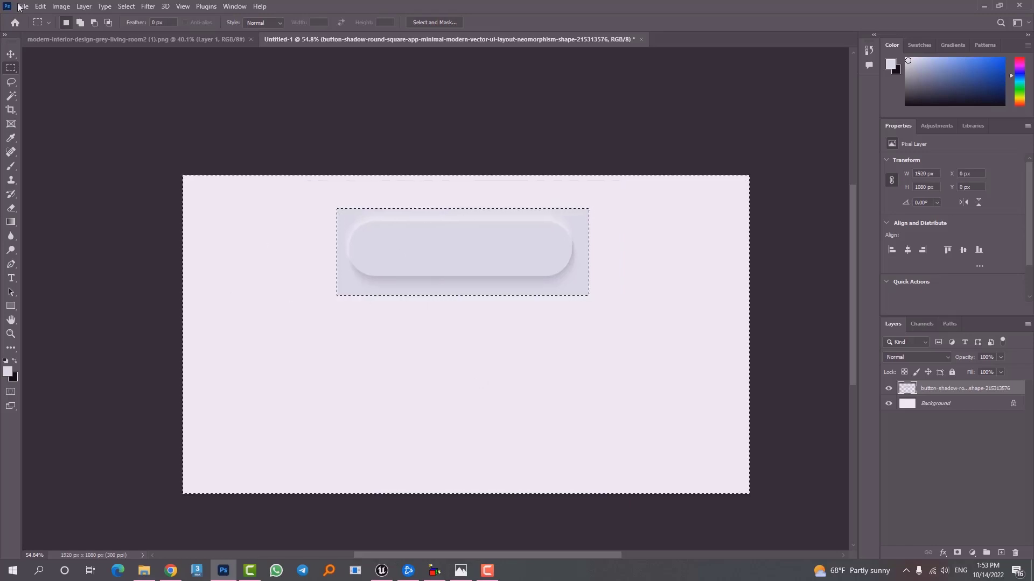
- Deselect and move the isolated button layer into the lower-left area of the canvas, at about X 31 px, Y 684 px
left_click(16, 55)
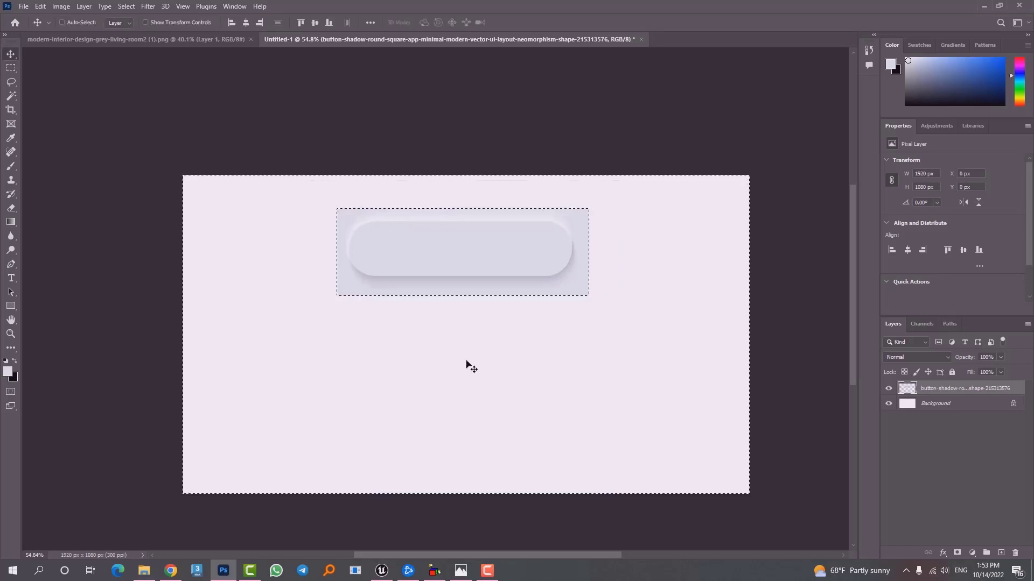
key("ctrl")
left_click(956, 406)
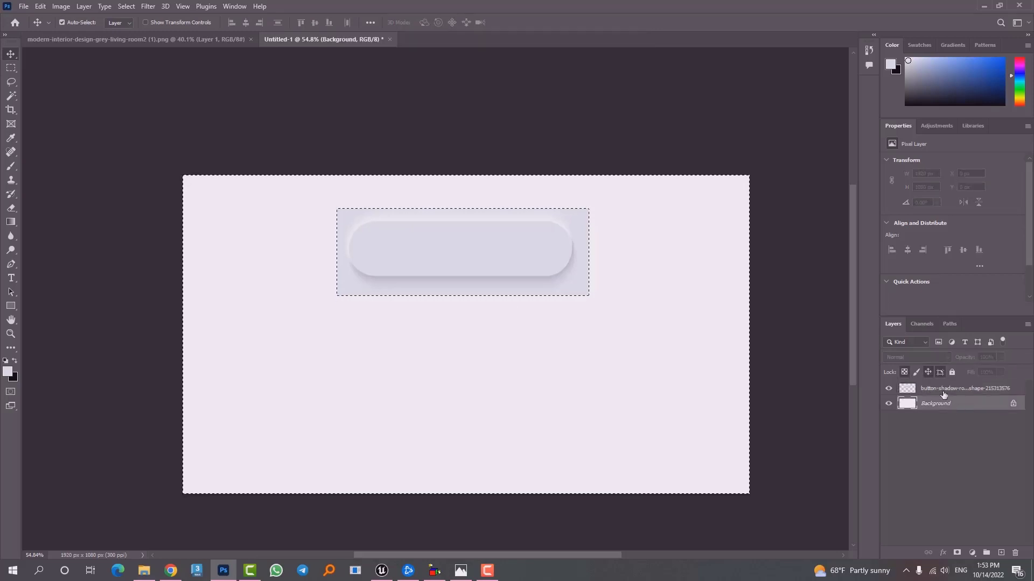
left_click(926, 389)
left_click_drag(551, 261, 454, 405)
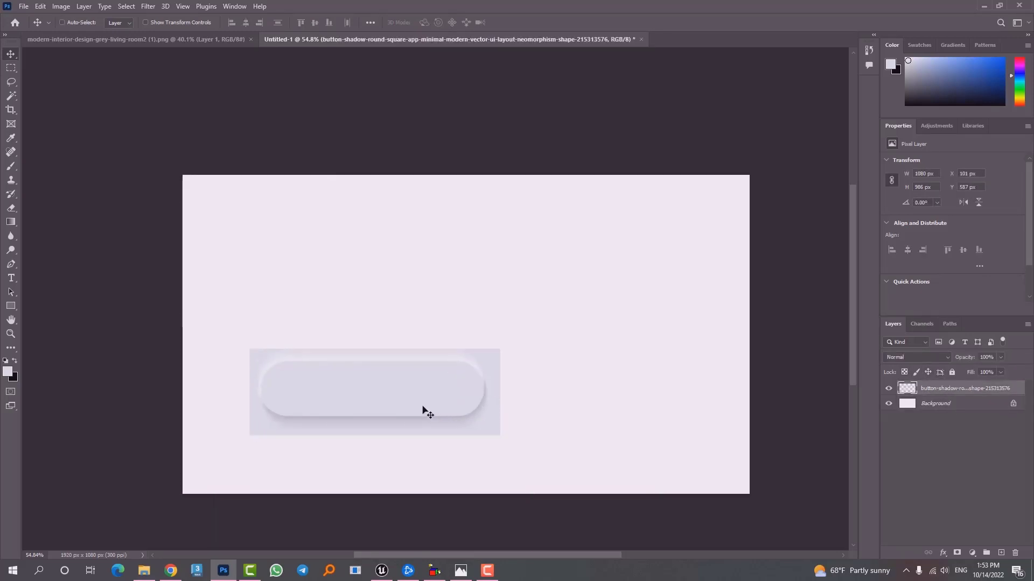
left_click_drag(452, 350, 423, 331)
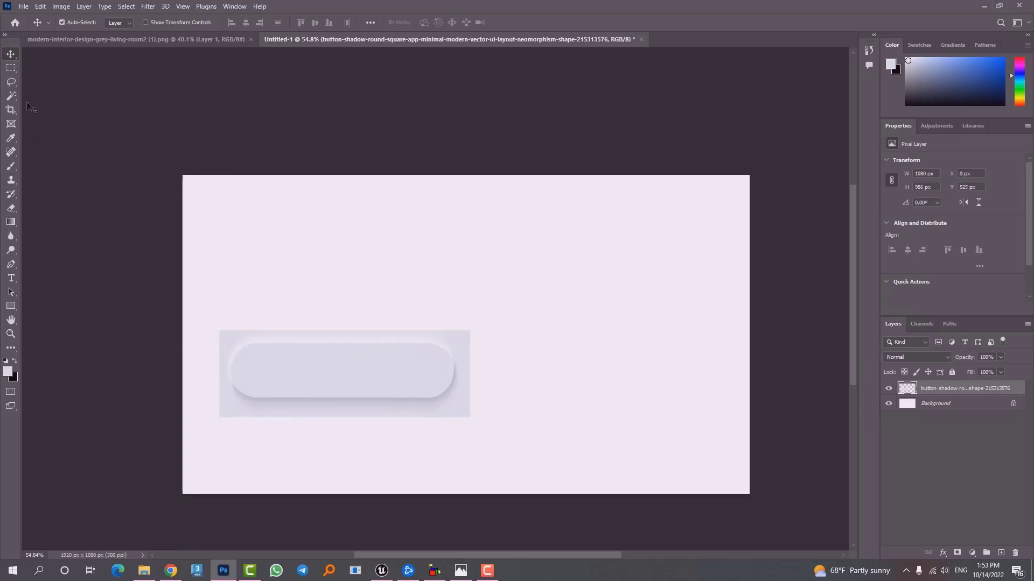
left_click_drag(347, 386, 350, 432)
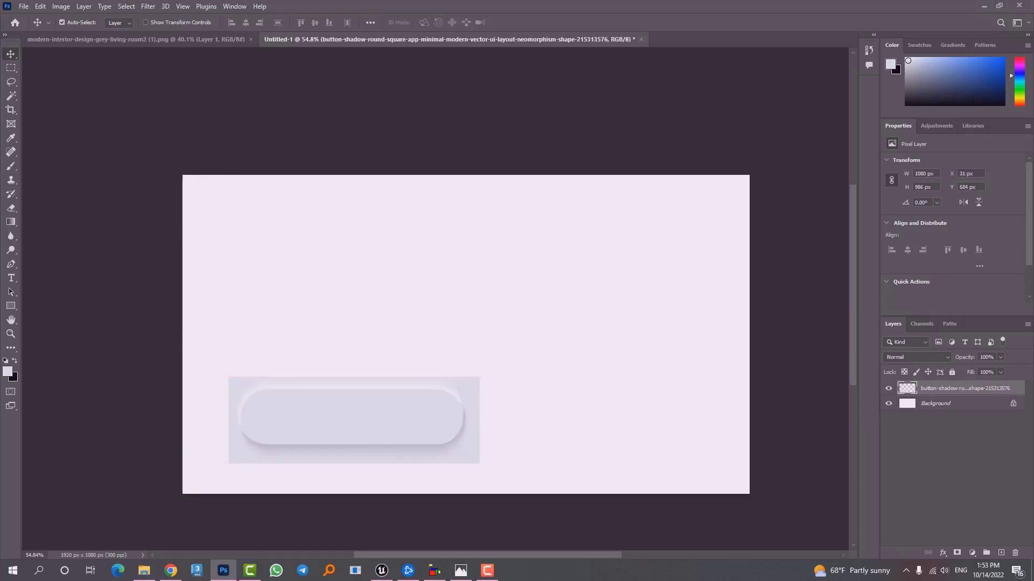
- Convert the locked Background into a regular layer named Layer 0
left_click(898, 407)
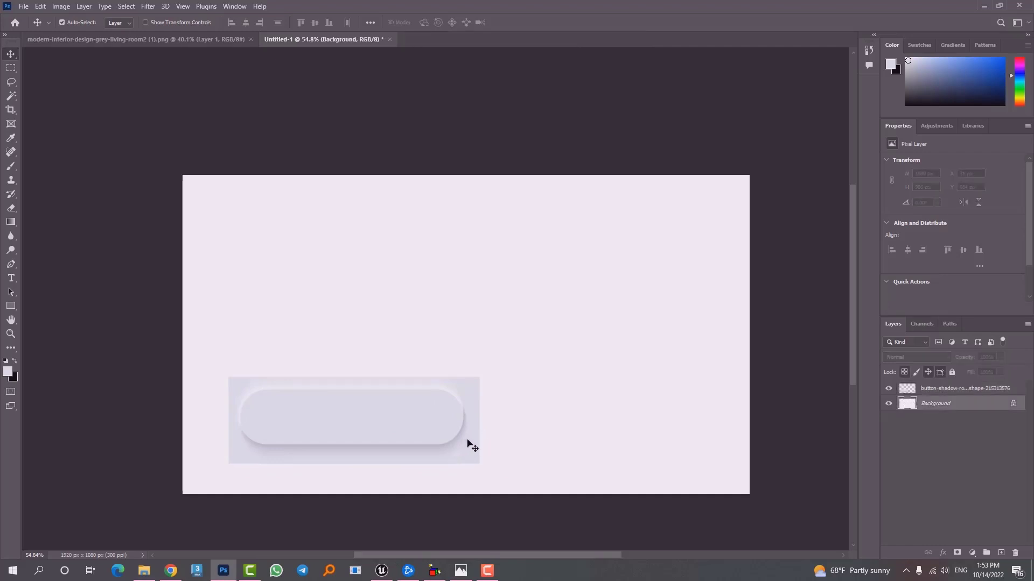
double_click(907, 408)
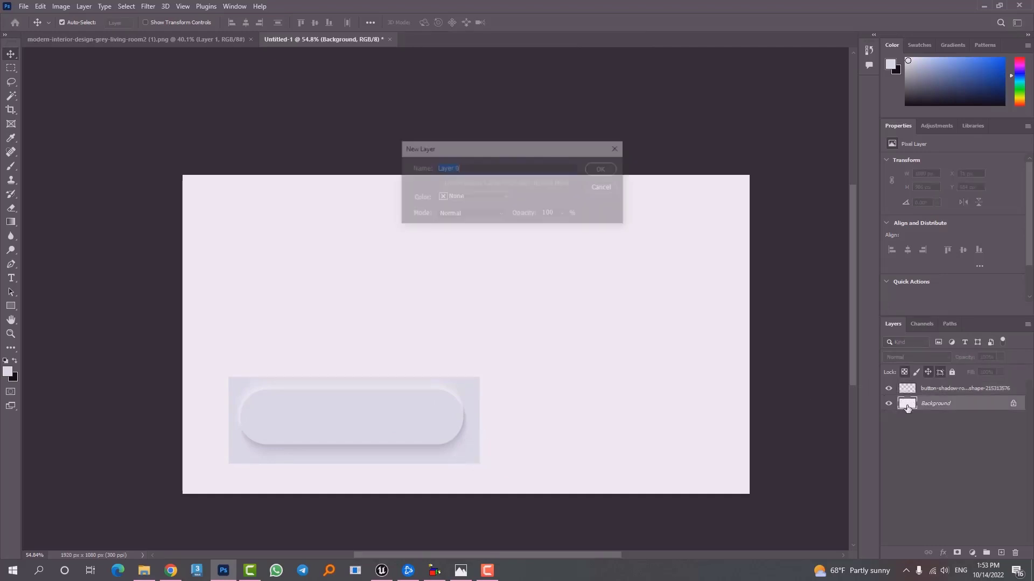
left_click(602, 171)
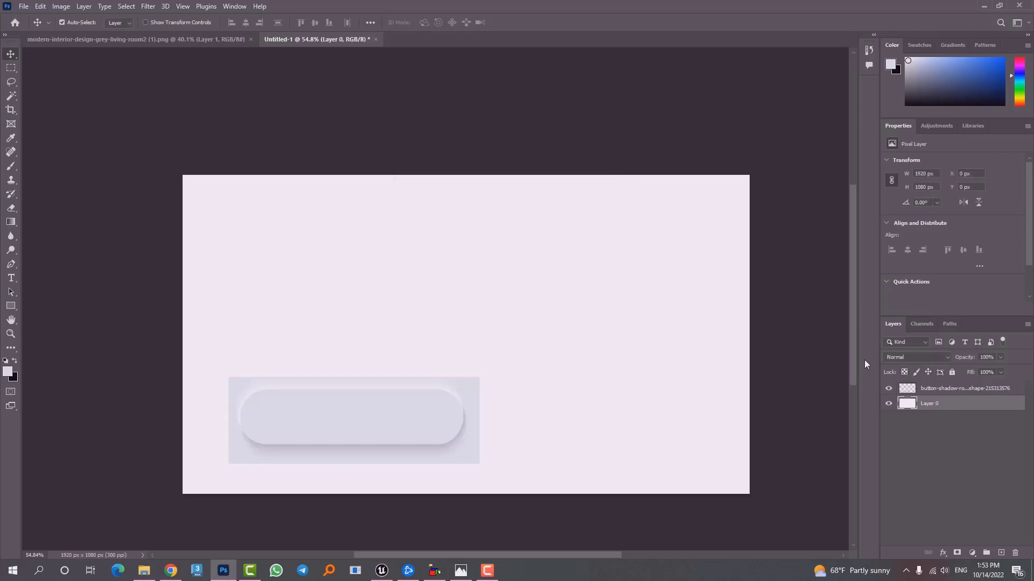
- Add a Color Overlay to Layer 0 in e7eaef, sampled from the backdrop around the button
double_click(902, 410)
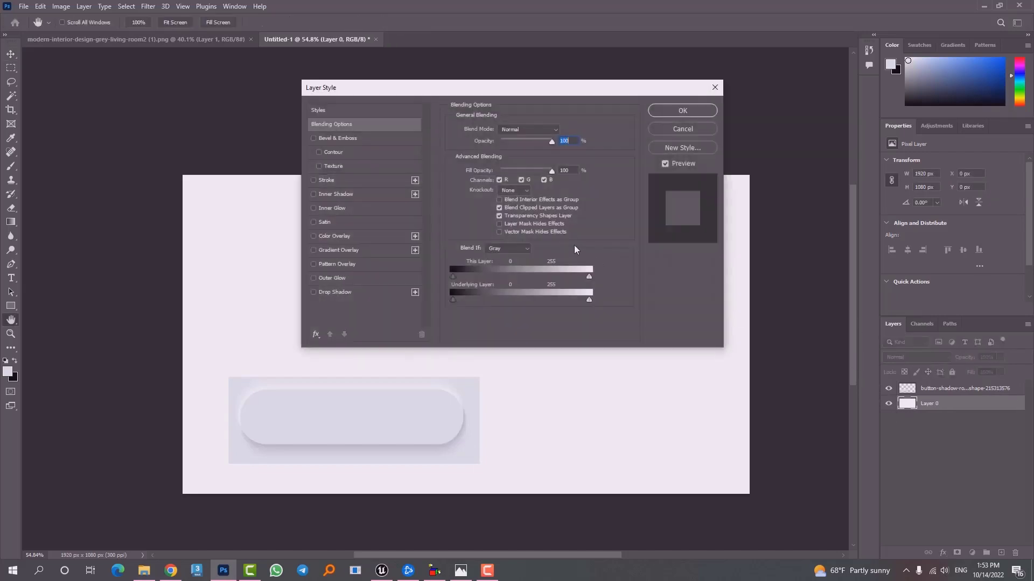
left_click(332, 237)
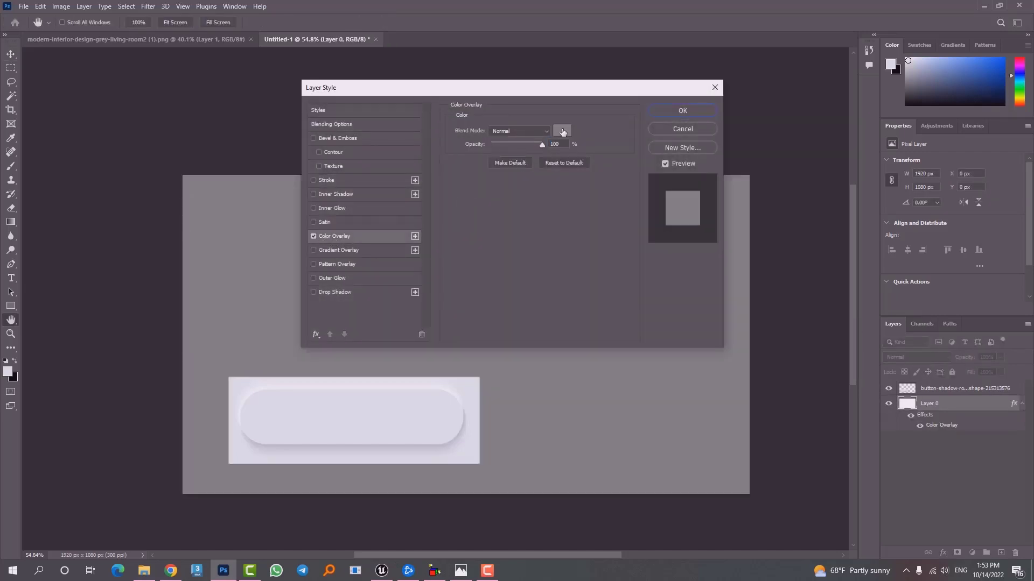
left_click(562, 132)
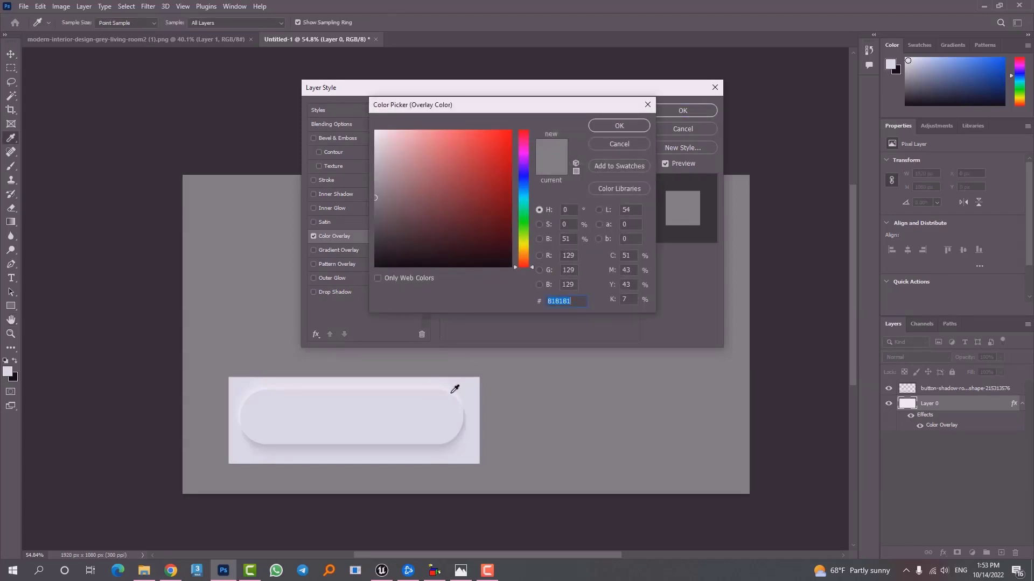
left_click(468, 384)
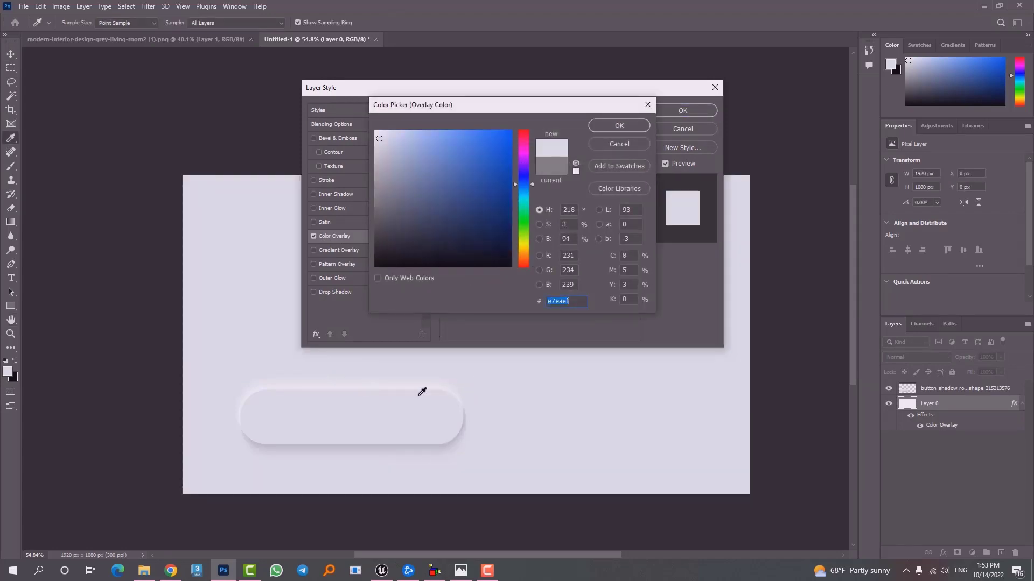
left_click(638, 128)
key("Return")
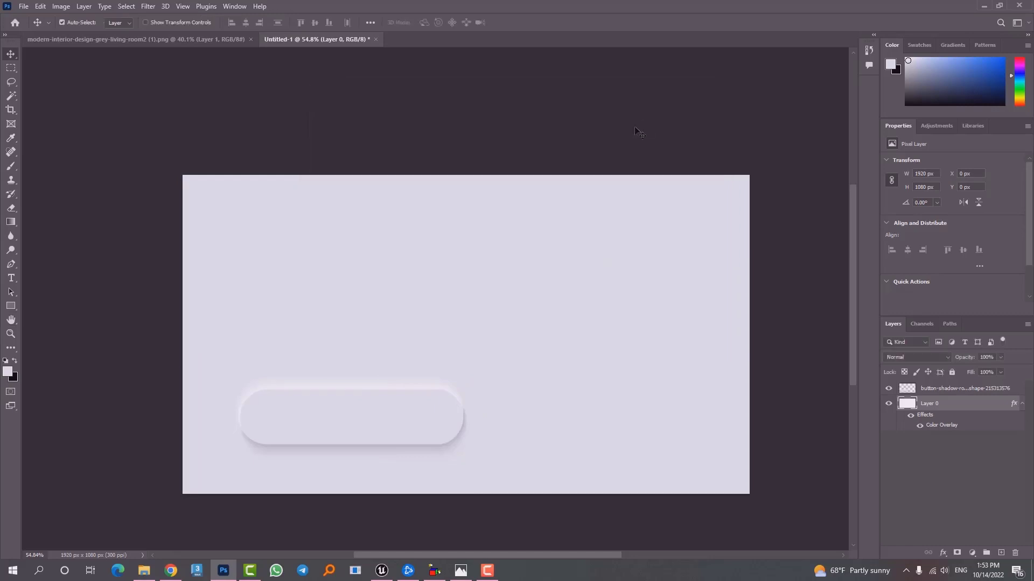
- Scale the button layer down to about 681 × 622 px and place it at about X 279 px, Y 387 px
left_click(911, 389)
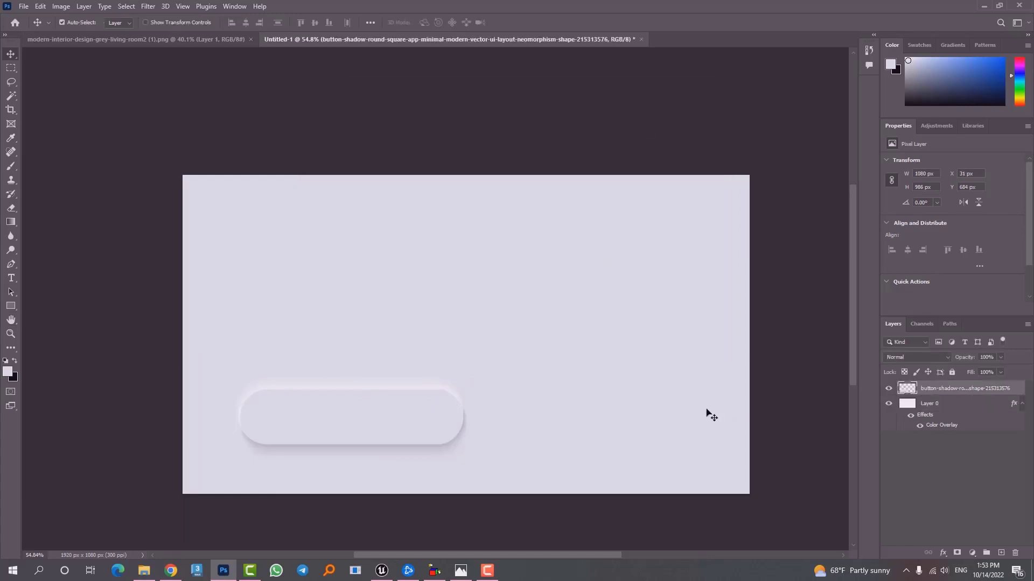
key("ctrl+t")
left_click_drag(513, 376, 404, 301)
key("Return")
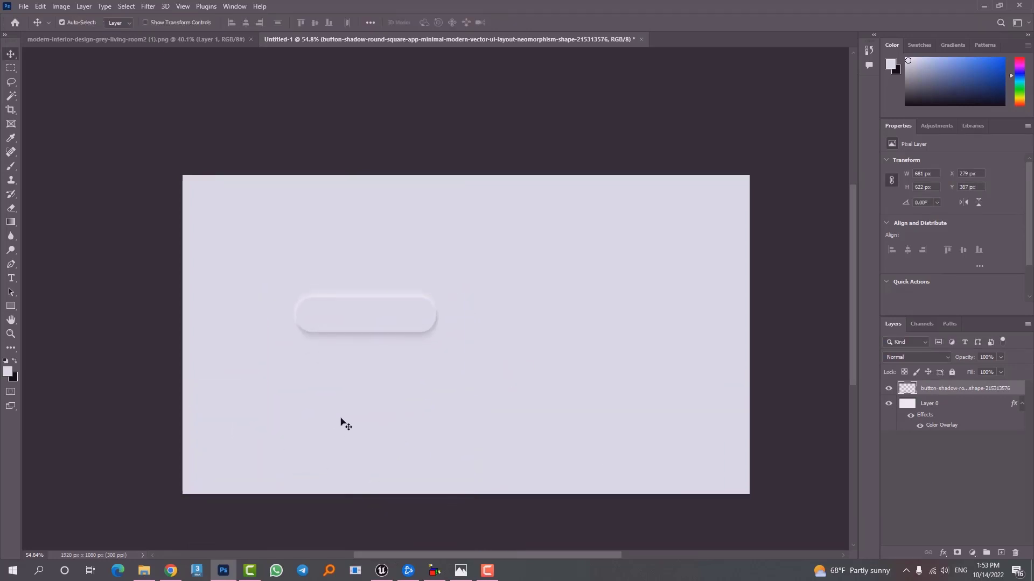
- Select the area below the button and delete the leftover stock-image parts from the button layer
left_click(11, 68)
left_click_drag(198, 364, 764, 533)
left_click(488, 160)
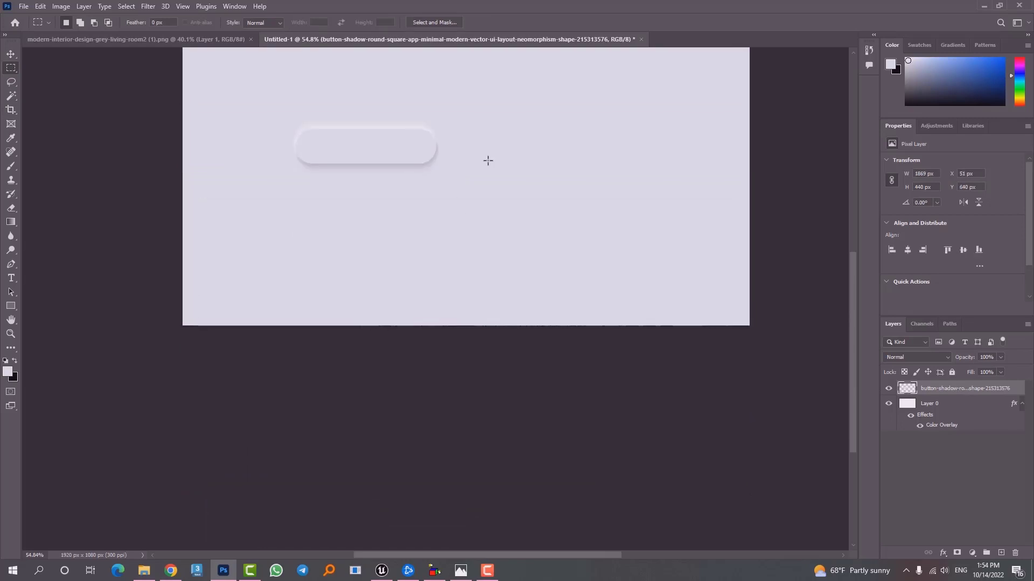
- Move the button lower and scale it down to 350 × 121 px, at about X 203 px, Y 859 px
left_click(14, 55)
left_click_drag(364, 176, 376, 272)
key("ctrl+t")
scroll(514, 215, "down", 1, "alt")
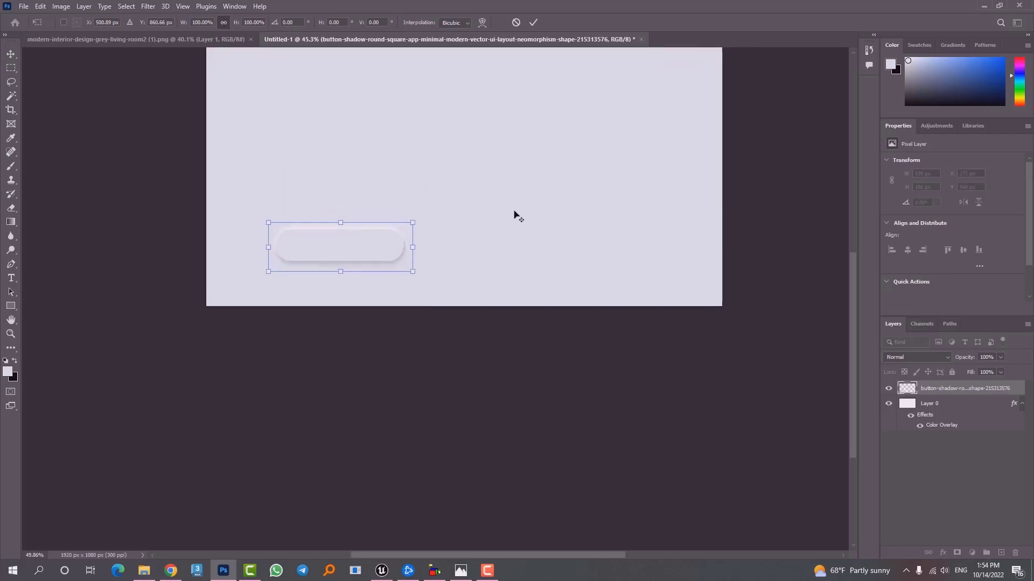
scroll(561, 394, "down", 2, "alt")
scroll(572, 88, "down", 2, "alt")
scroll(571, 138, "up", 1, "alt")
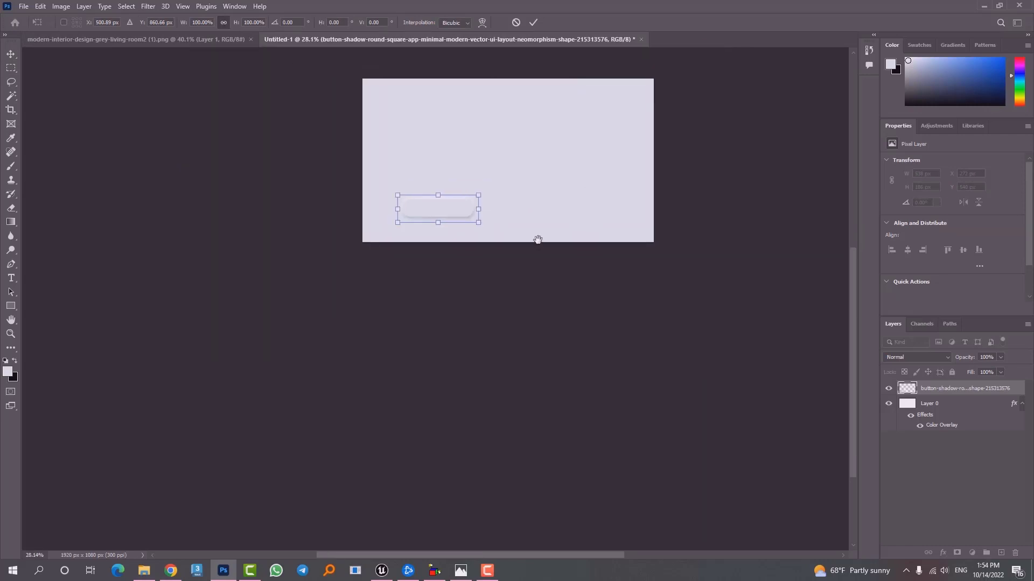
scroll(534, 247, "up", 4, "alt")
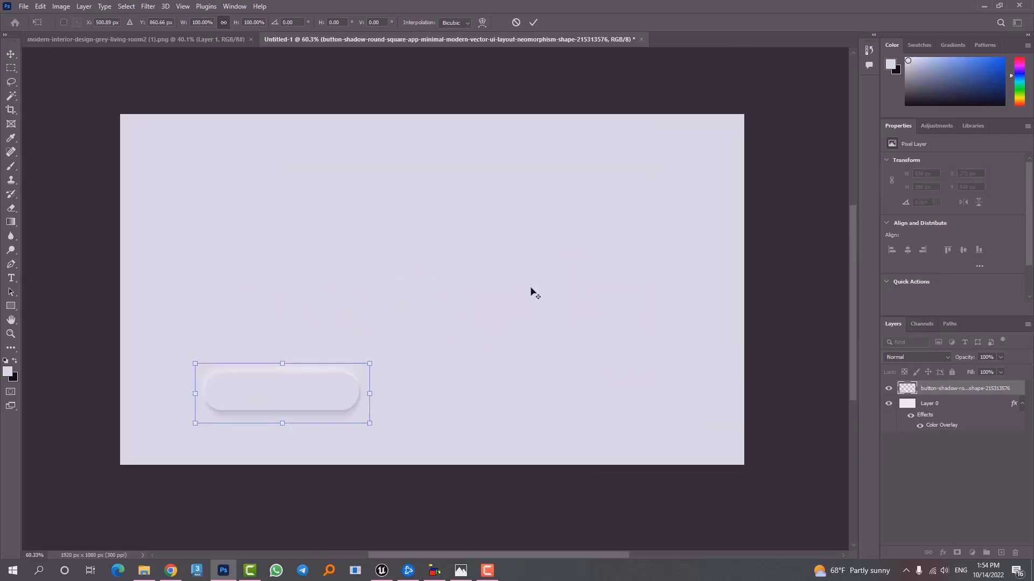
left_click_drag(368, 365, 267, 413)
key("Return")
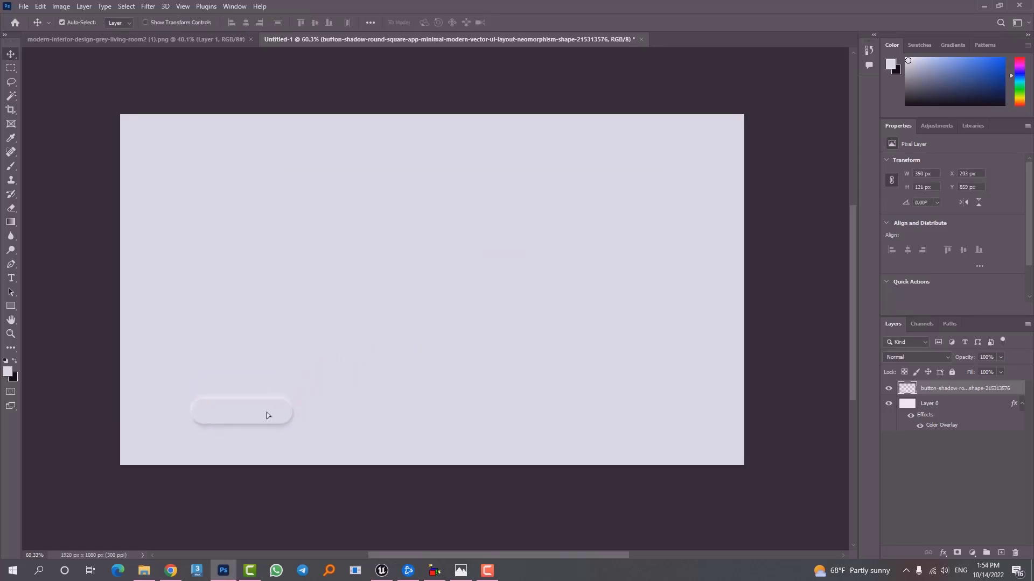
- Place the HighresScreenshot00000 image from the 07 folder across the canvas and set its blend mode to Overlay
left_click(144, 571)
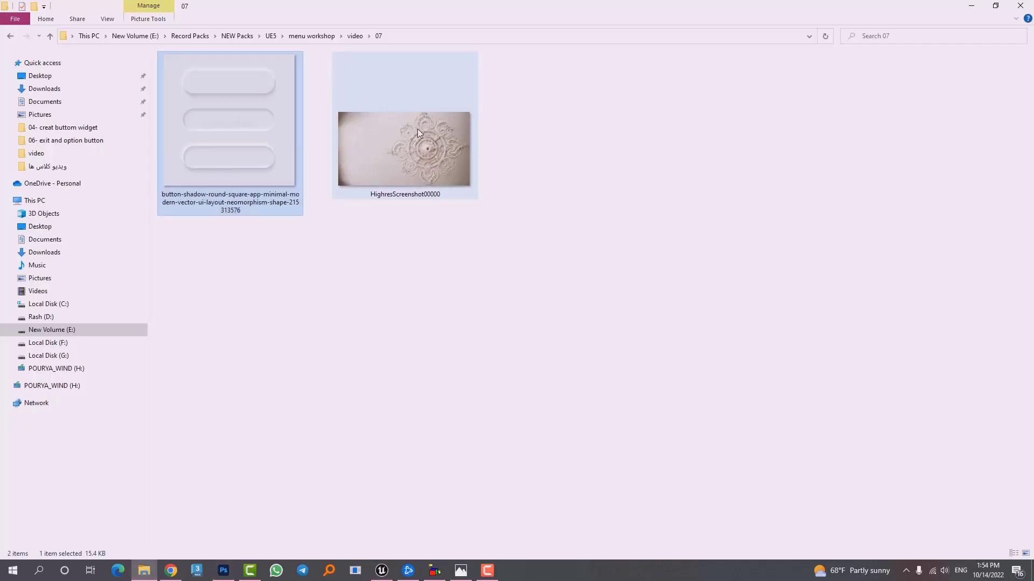
left_click_drag(418, 128, 488, 236)
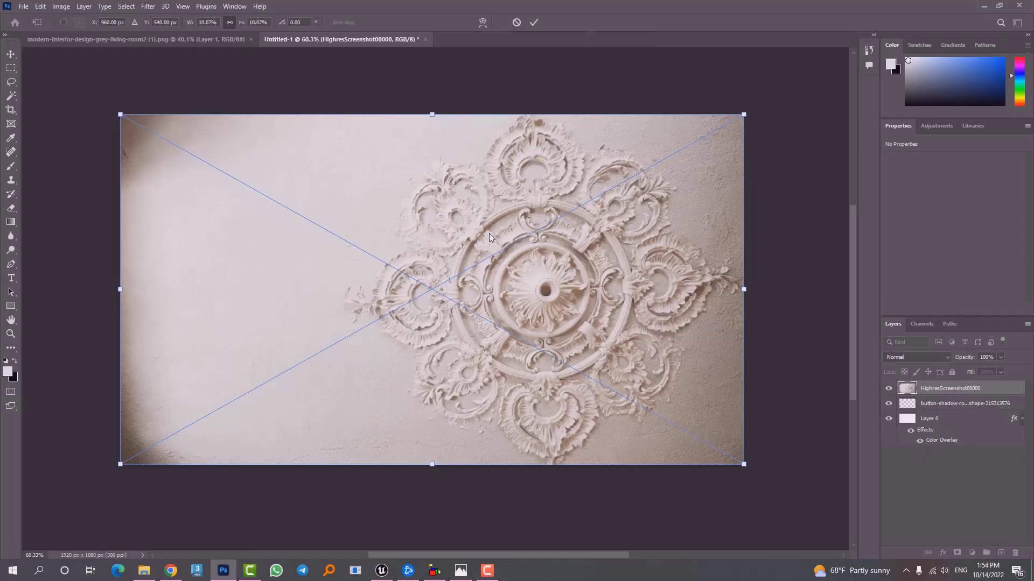
key("Return")
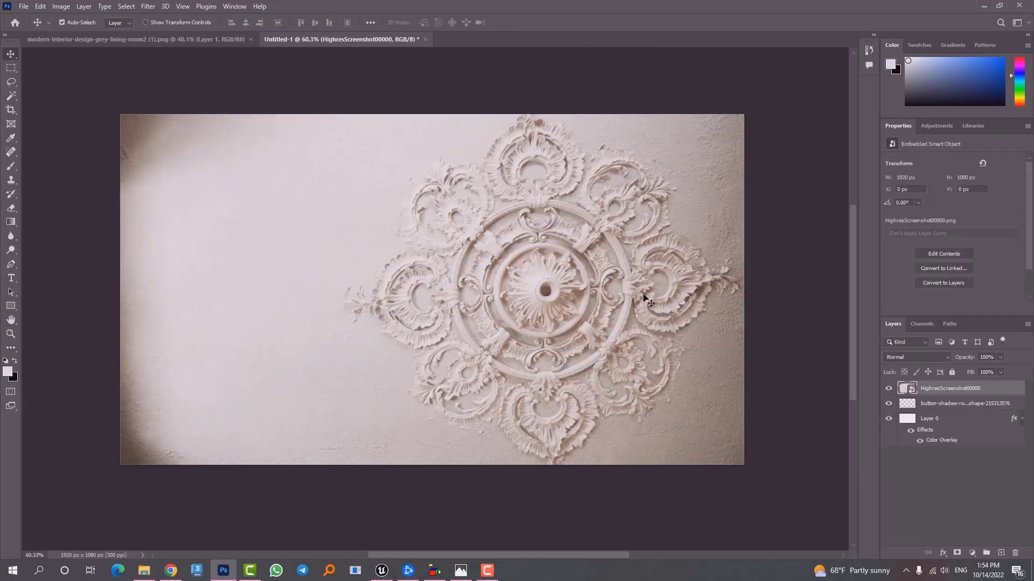
mouse_move(623, 289)
left_mouse_down()
mouse_move(487, 302)
mouse_move(592, 269)
mouse_move(623, 291)
mouse_move(635, 286)
mouse_move(618, 289)
left_mouse_up()
left_click(896, 355)
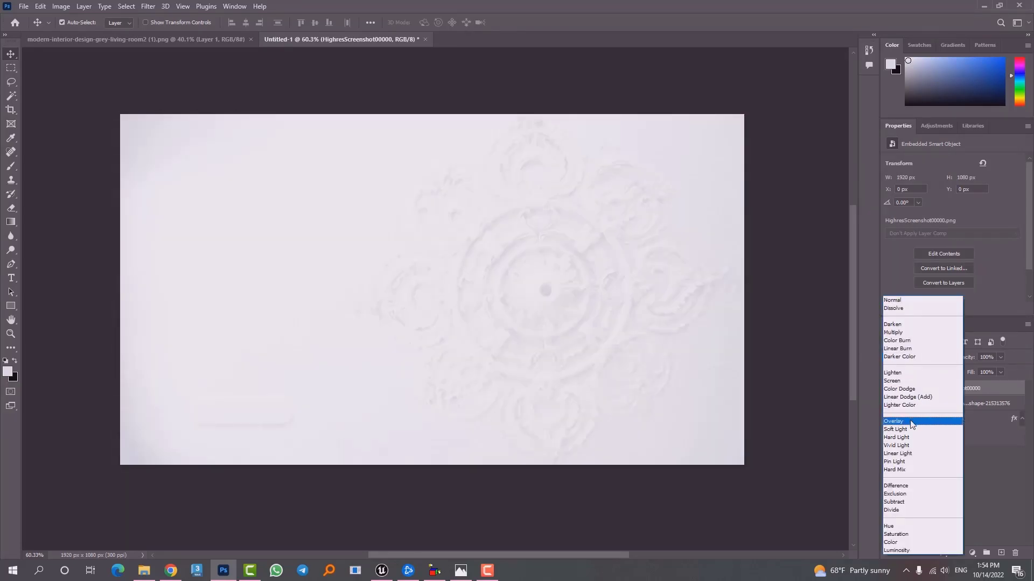
left_click(910, 422)
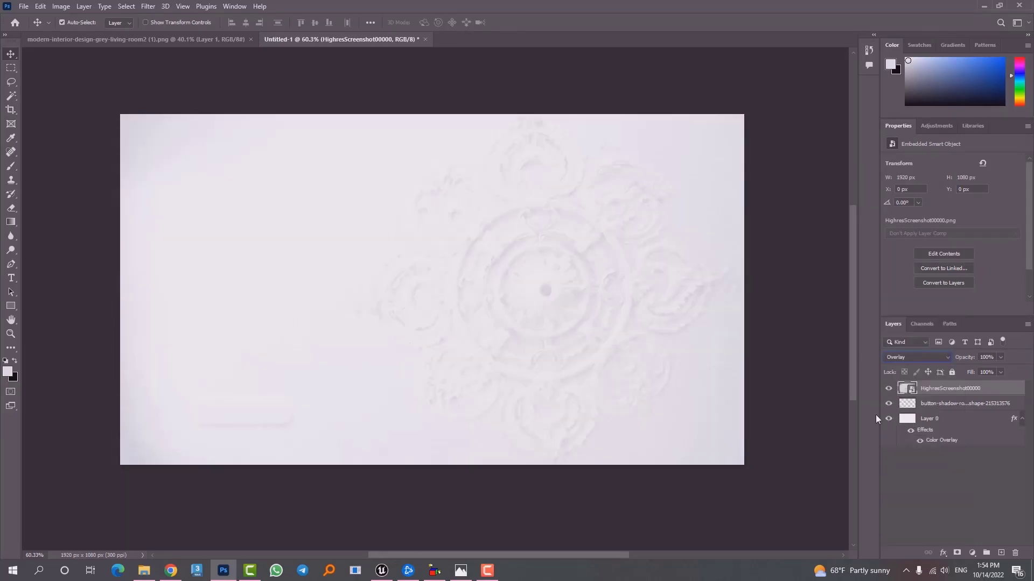
- Shift the HighresScreenshot00000 ornament image left to about X -757 px and lower its opacity to 63%
left_click_drag(585, 284, 339, 288)
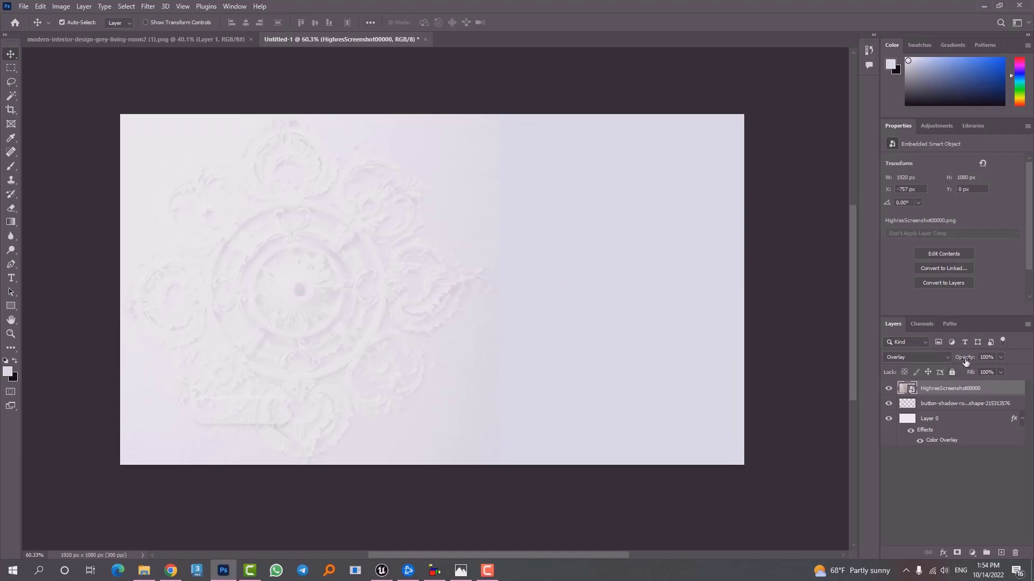
left_click_drag(965, 362, 960, 361)
- Stack the button layer above the ornament image and move the button to about X 1536 px, Y 877 px
left_click_drag(926, 399, 926, 384)
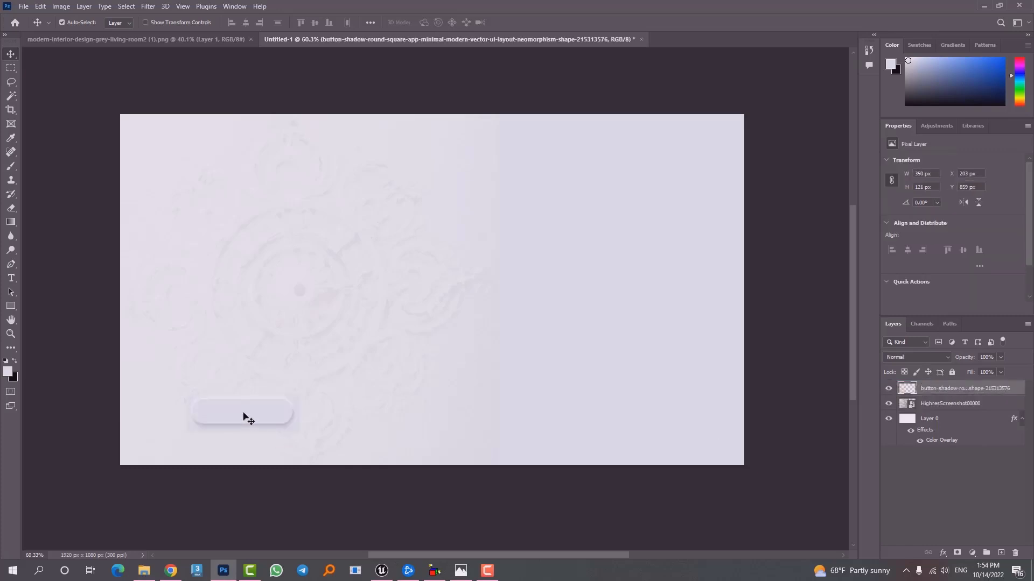
left_click_drag(244, 415, 683, 419)
- Shift the HighresScreenshot00000 ornament image further left to about X -868 px
right_click(345, 332)
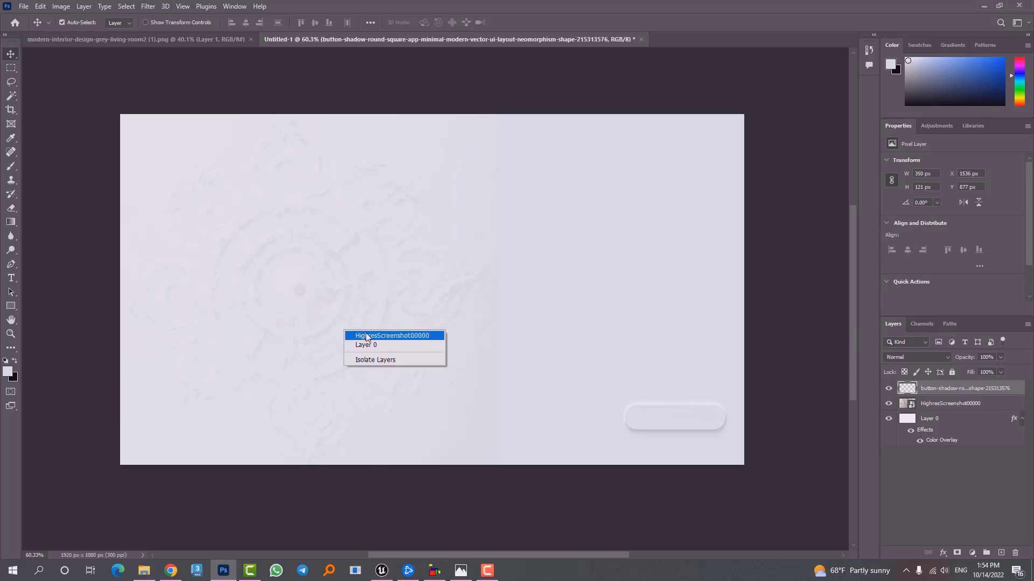
left_click(367, 335)
left_click_drag(337, 338, 300, 338)
scroll(300, 345, "up", 4, "alt")
scroll(299, 347, "down", 3, "alt")
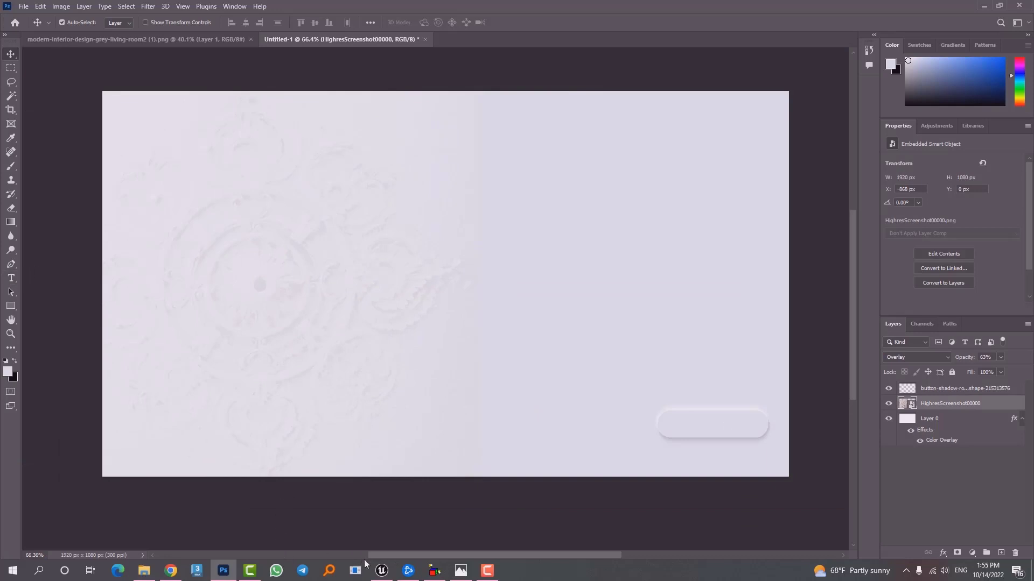
- Copy the title text "contemporary style" from the start widget in Unreal Engine and paste it as a text layer in Photoshop
left_click(382, 570)
left_click(328, 144)
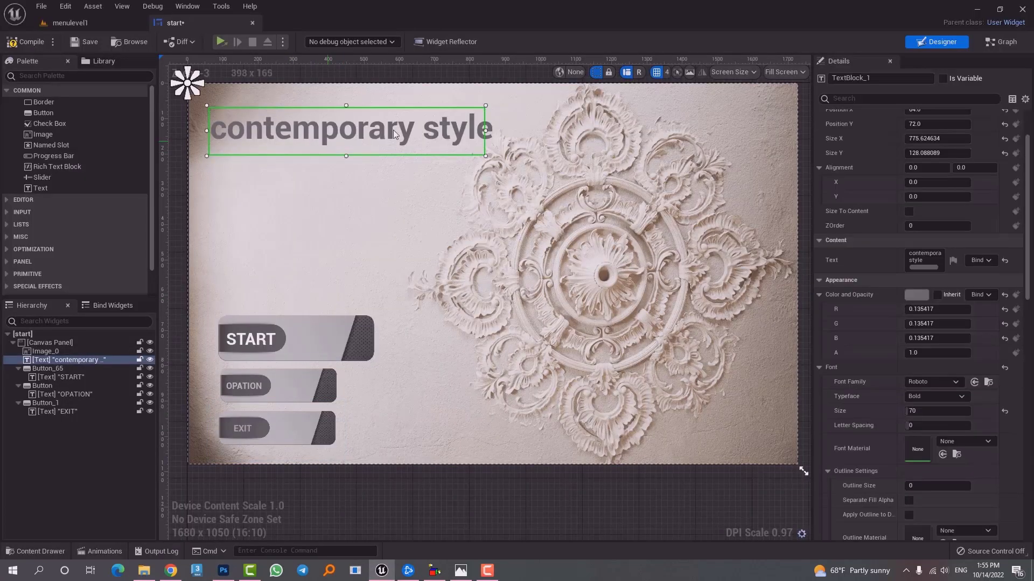
double_click(915, 260)
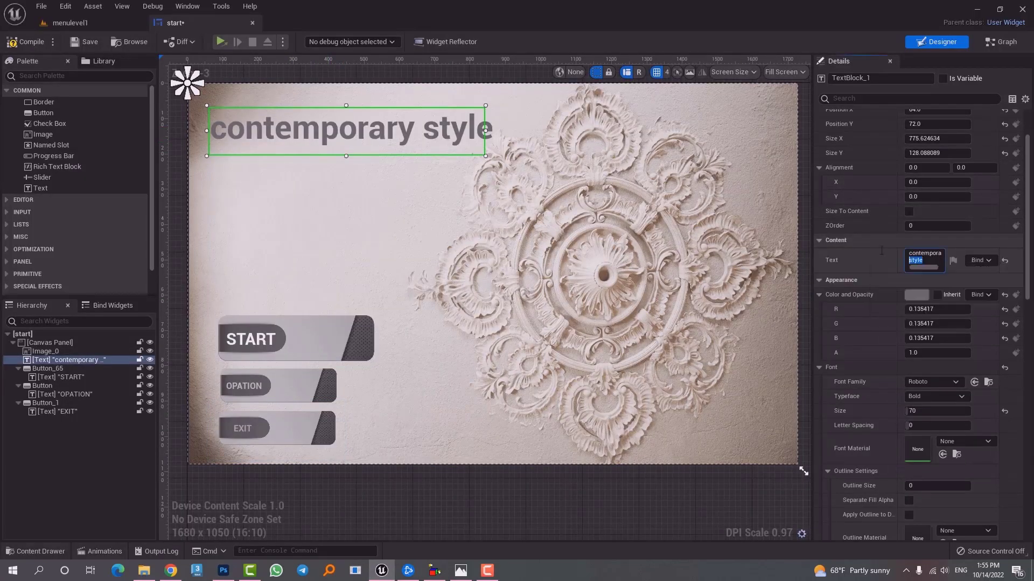
key("ctrl+a")
key("ctrl+c")
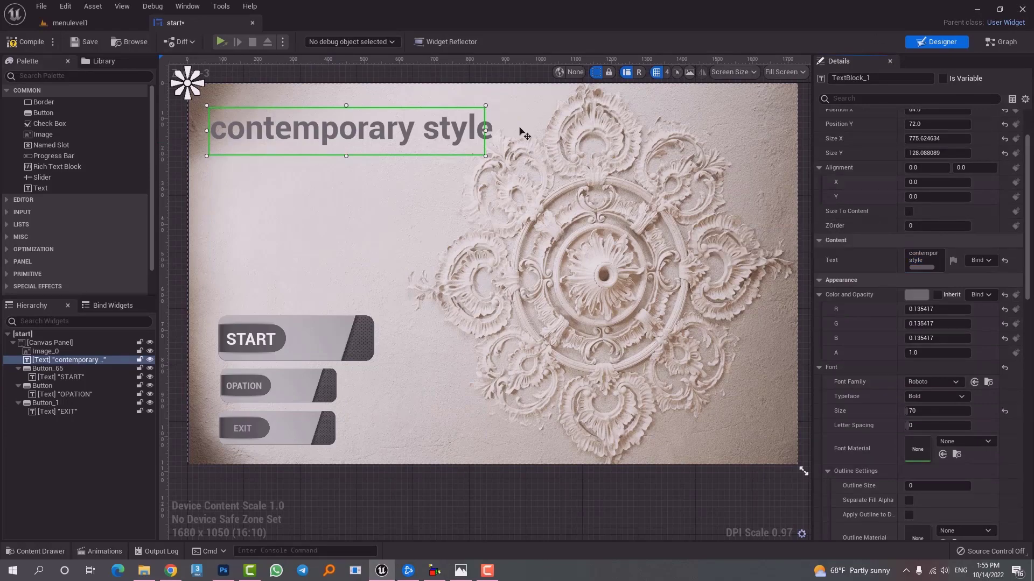
key("alt+Tab")
left_click(212, 286)
key("ctrl+v")
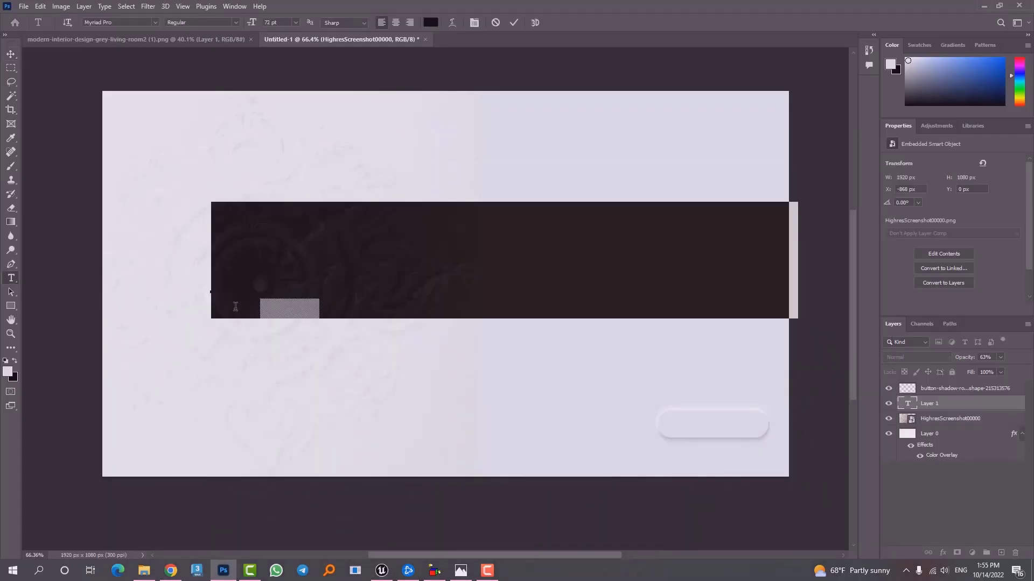
left_click(11, 56)
- Scale the contemporary style text down to about 26.97 pt and position it over the lower-left part of the canvas
scroll(484, 332, "down", 5, "alt")
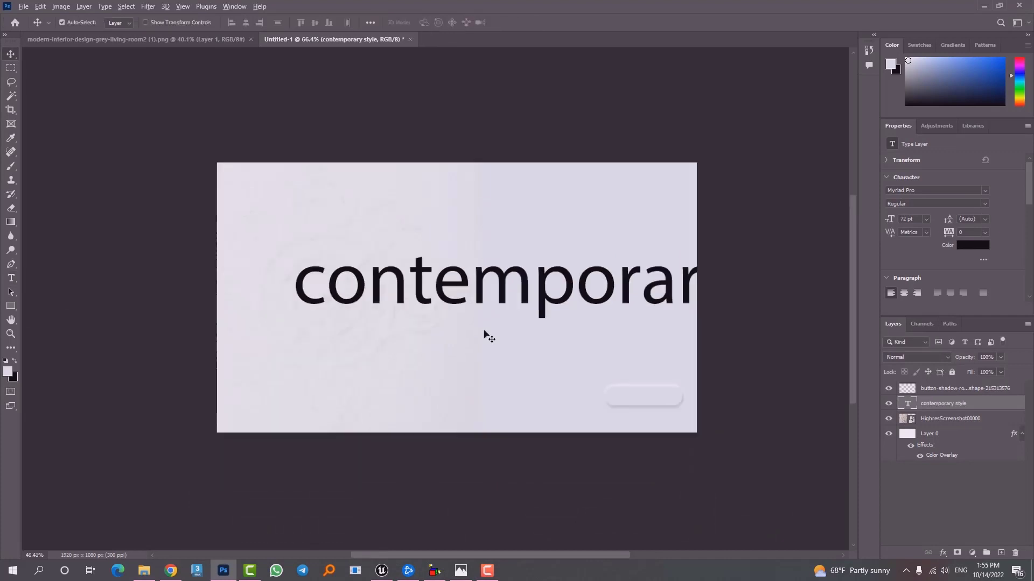
left_click_drag(523, 308, 496, 318)
key("ctrl+t")
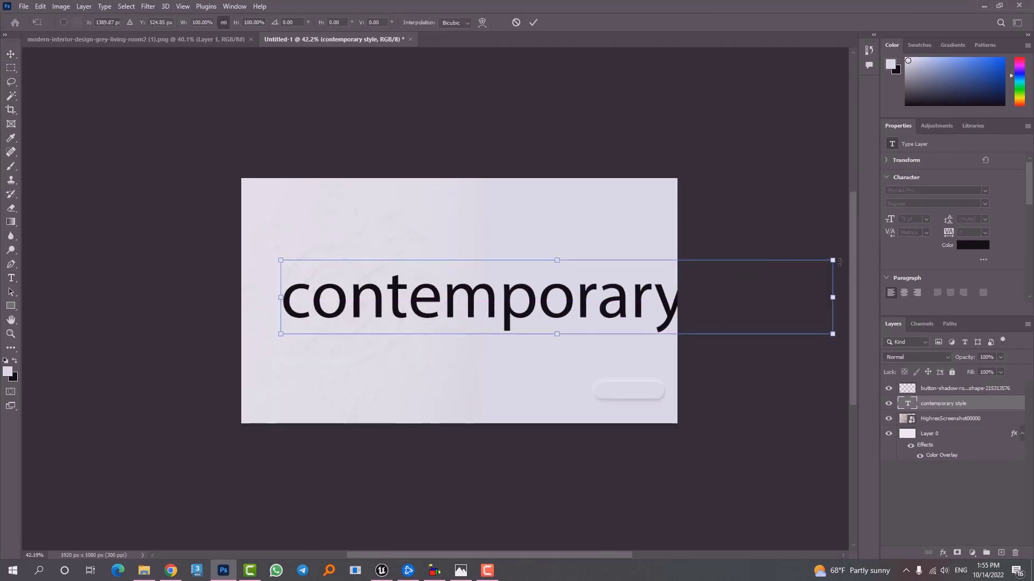
left_click_drag(832, 260, 410, 347)
key("Return")
- Try shifting the ornament image slightly further left to about X -932 px
right_click(348, 323)
left_click(360, 325)
mouse_move(360, 325)
left_mouse_down()
mouse_move(356, 285)
mouse_move(357, 335)
mouse_move(345, 326)
left_mouse_up()
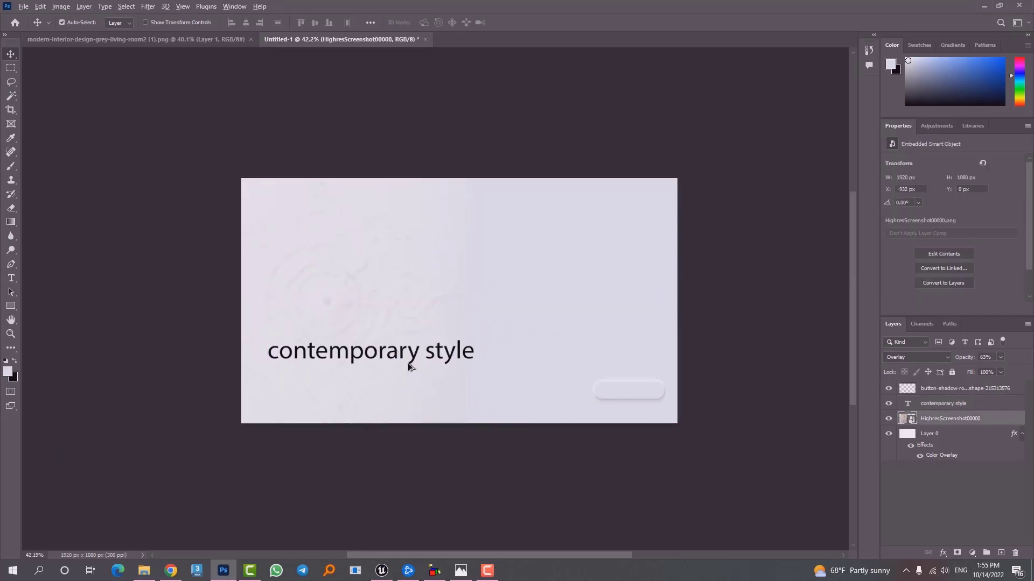
scroll(408, 362, "up", 2, "alt")
- Move the HighresScreenshot00000 ornament image to the canvas's right side, at about X 354 px
right_click(375, 273)
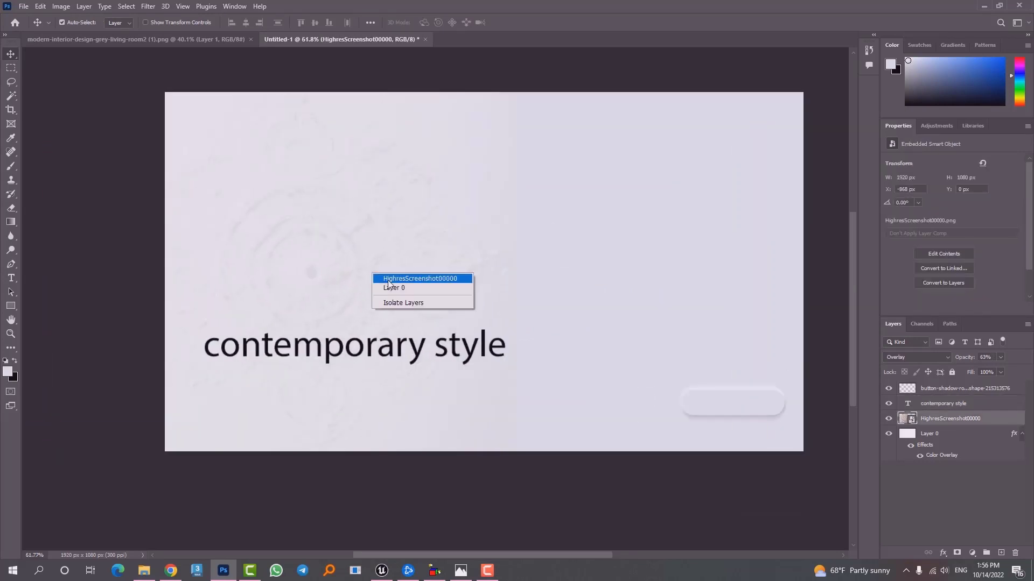
left_click(385, 277)
left_click_drag(386, 277, 702, 289)
right_click(672, 260)
left_click(687, 273)
right_click(687, 273)
left_click(697, 276)
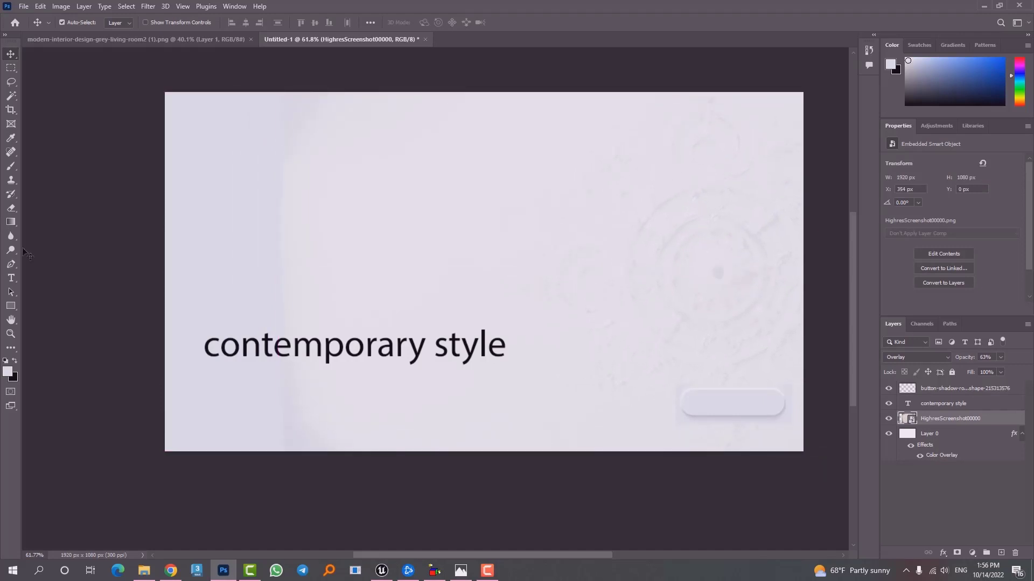
- Rasterize the HighresScreenshot00000 smart object and softly erase its hard left edge with the Eraser
left_click(12, 208)
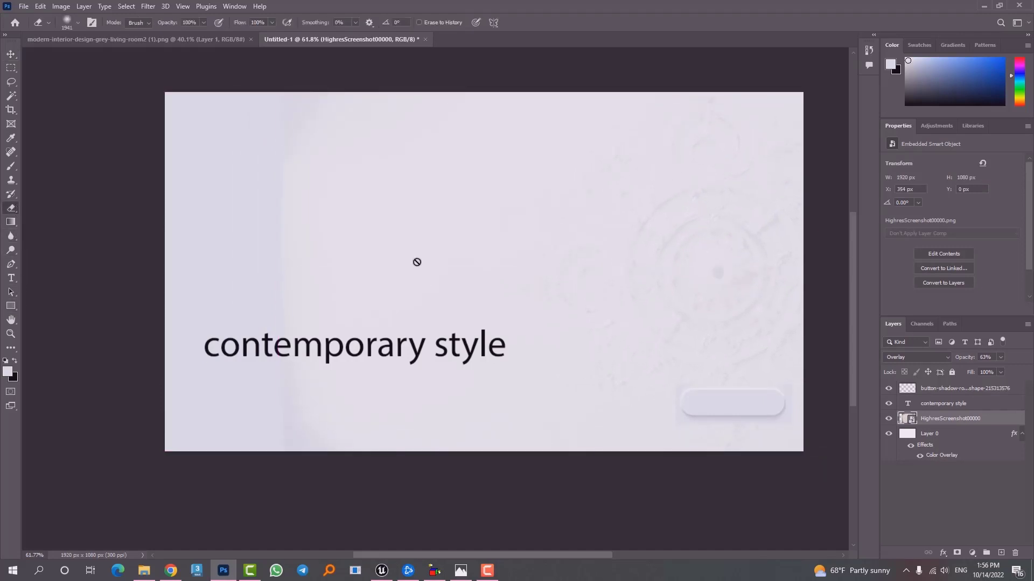
left_click(589, 285)
left_click(496, 220)
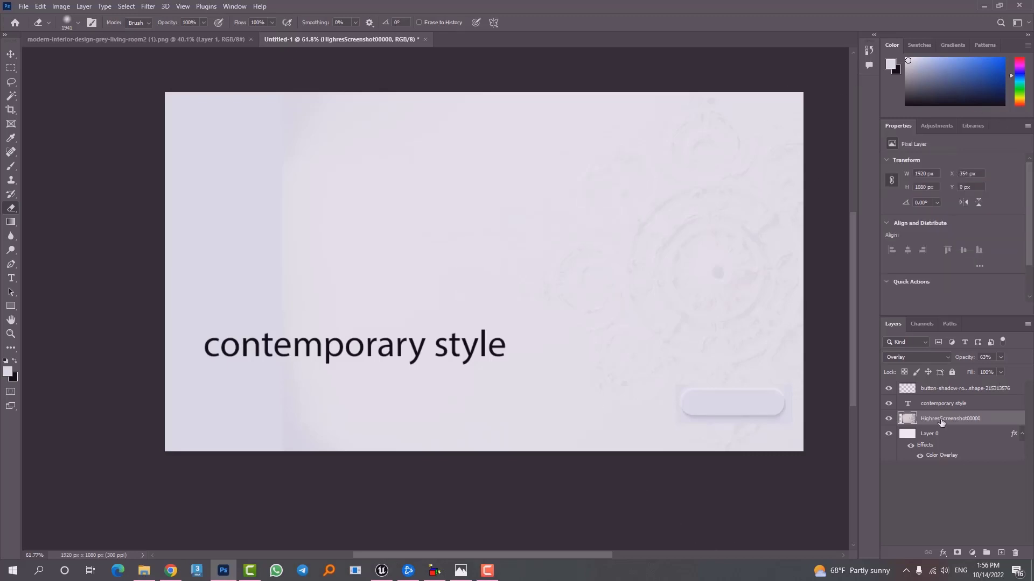
left_click(891, 419)
mouse_move(459, 266)
right_mouse_down("alt")
mouse_move(435, 251)
mouse_move(404, 264)
right_mouse_up("alt")
- Move the contemporary style text slightly upward to leave room beneath it
left_click(10, 54)
right_click(369, 357)
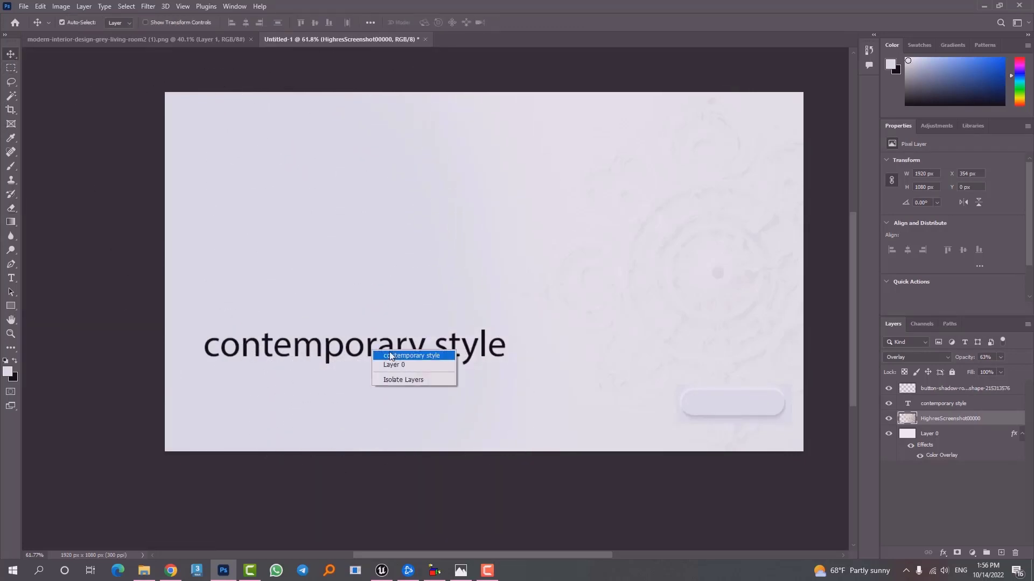
left_click(396, 365)
left_click_drag(386, 325, 388, 289)
- Place the button under the start of the title at X 98 px, Y 757 px and turn on CMYK proof colors
right_click(716, 410)
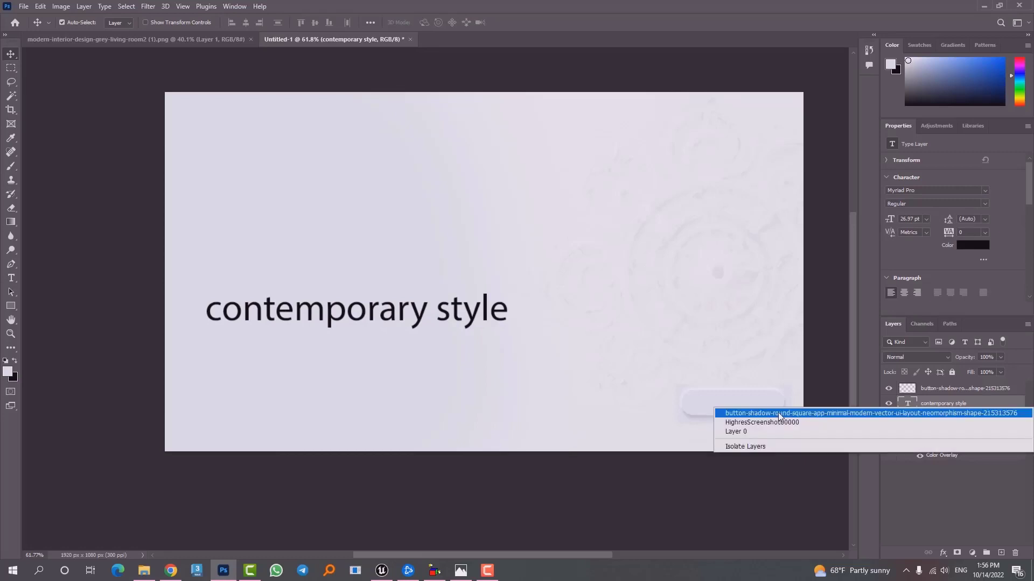
left_click(749, 411)
left_click_drag(731, 411, 253, 370)
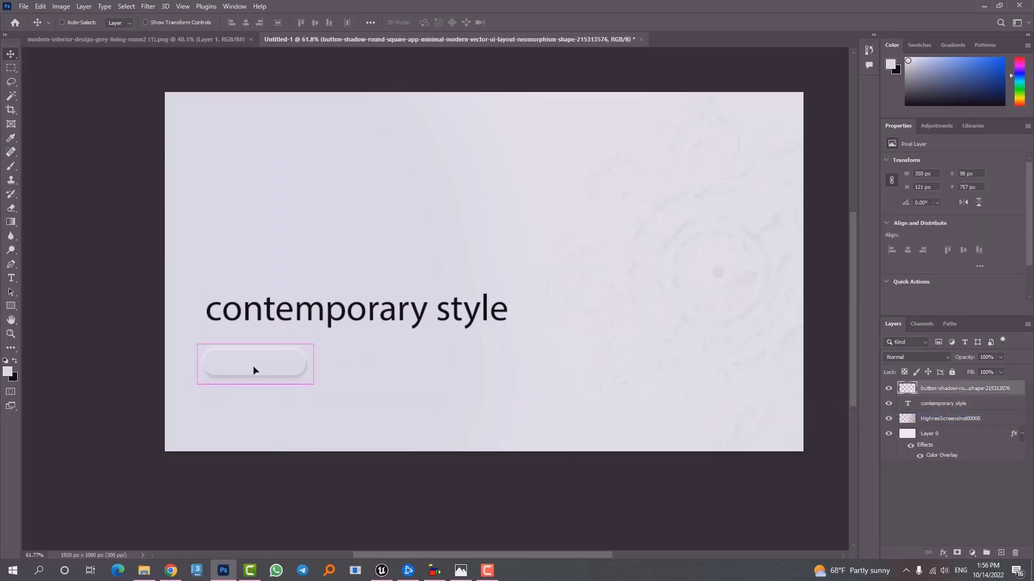
key("ctrl+y")
- Scale the button beneath the title down to 254 × 88 px
scroll(306, 360, "up", 3, "alt")
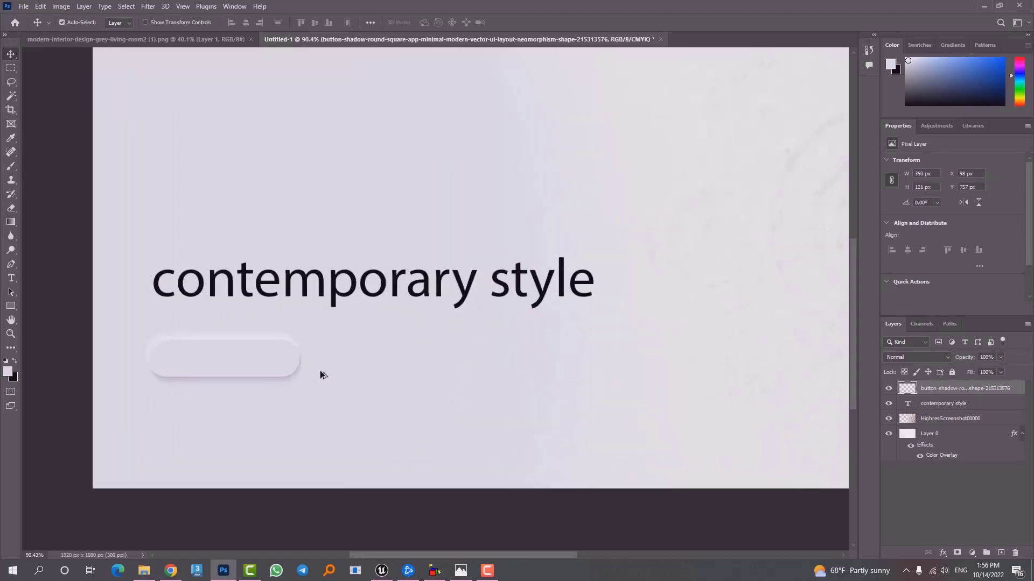
key("ctrl+t")
left_click_drag(310, 332, 260, 332)
key("Return")
- Duplicate the button three times and arrange the copies in a horizontal row below the original
left_click_drag(236, 369, 460, 406)
scroll(510, 396, "down", 4, "alt")
scroll(671, 280, "up", 2, "alt")
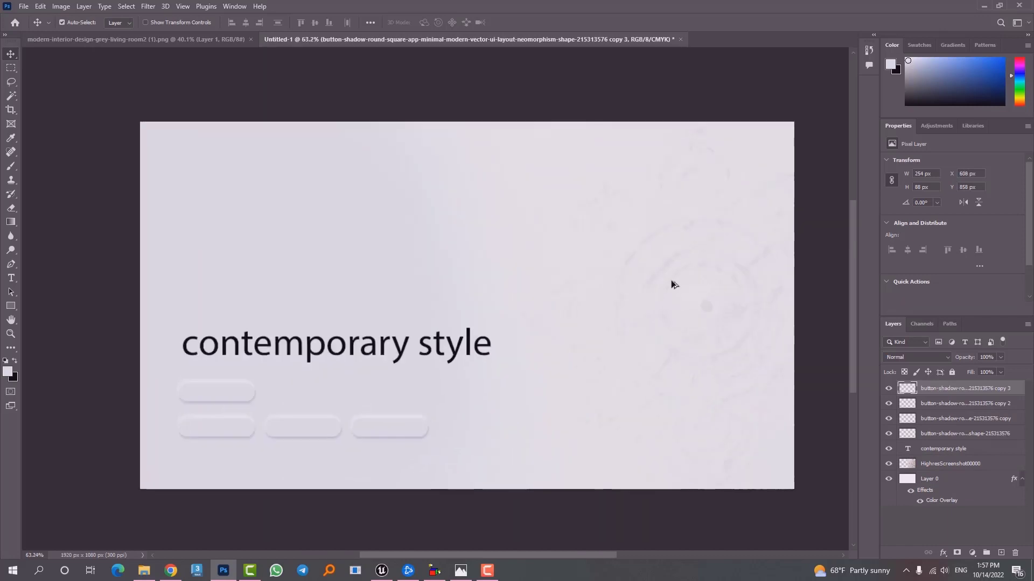
- Shift the HighresScreenshot00000 ornament layer up to Y -18 px and set its blend mode to Multiply
scroll(555, 304, "down", 1, "alt")
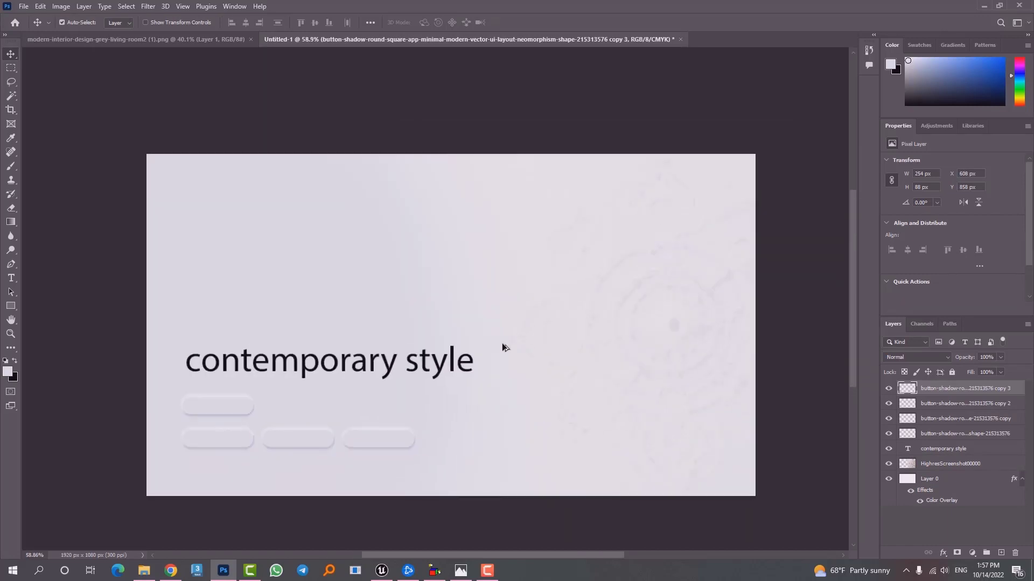
scroll(501, 344, "down", 3, "alt")
scroll(535, 378, "up", 2, "alt")
right_click(646, 339)
left_click(654, 344)
left_click_drag(654, 355, 655, 350)
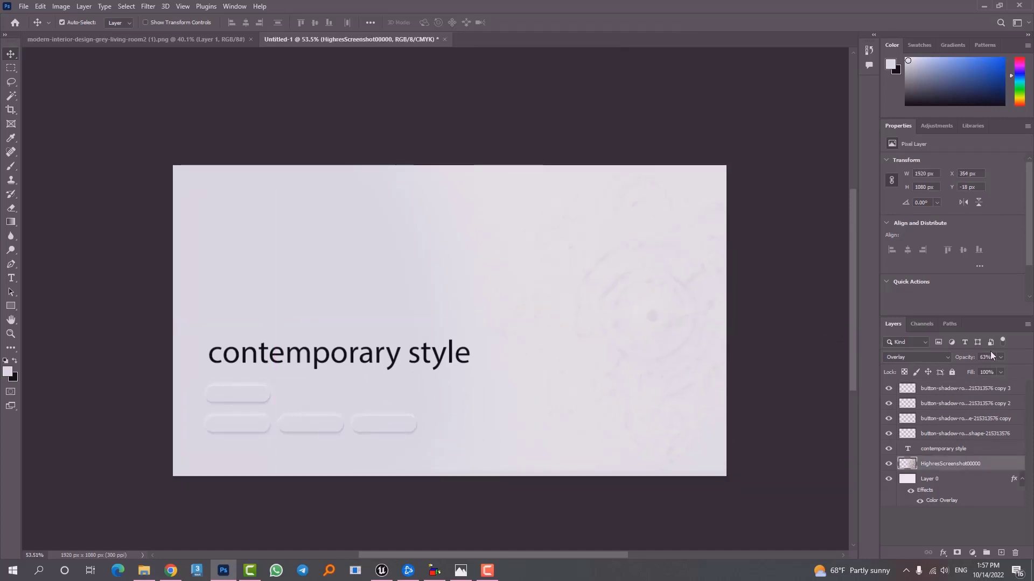
left_click(912, 357)
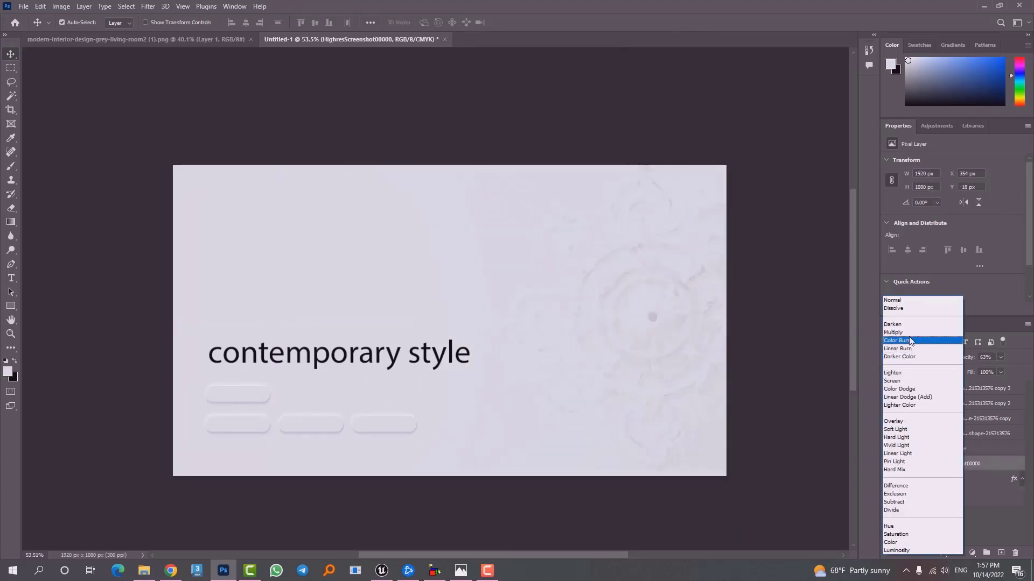
left_click(909, 332)
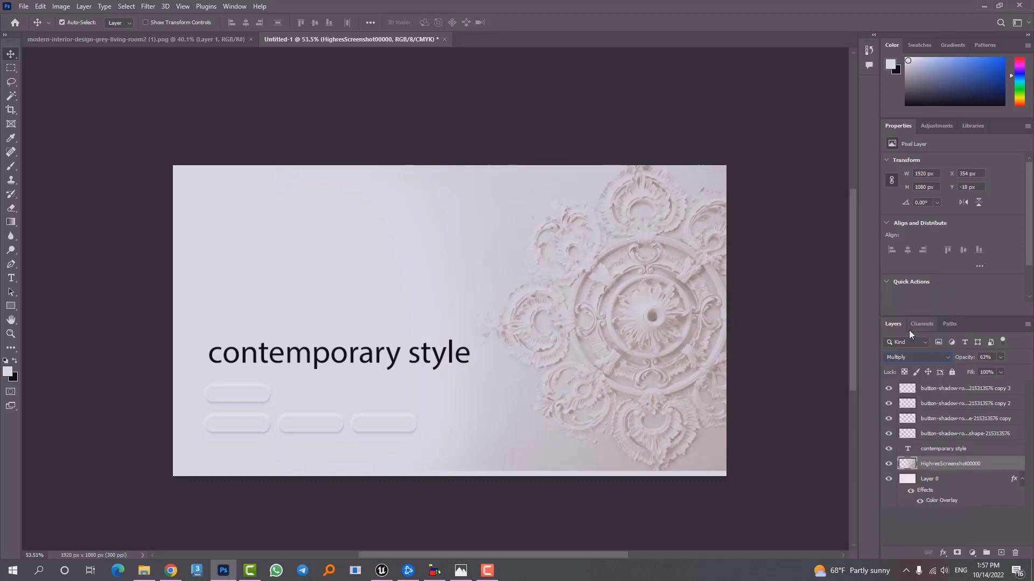
- Nudge the ornament image down to Y 1 px so it covers the canvas's lower edge
key("Down")
left_click(637, 373)
key("Down")
key("Down")
key("Down")
key("shift+Down")
key("Down")
key("Down")
key("Down")
key("Down")
key("Down")
key("Down")
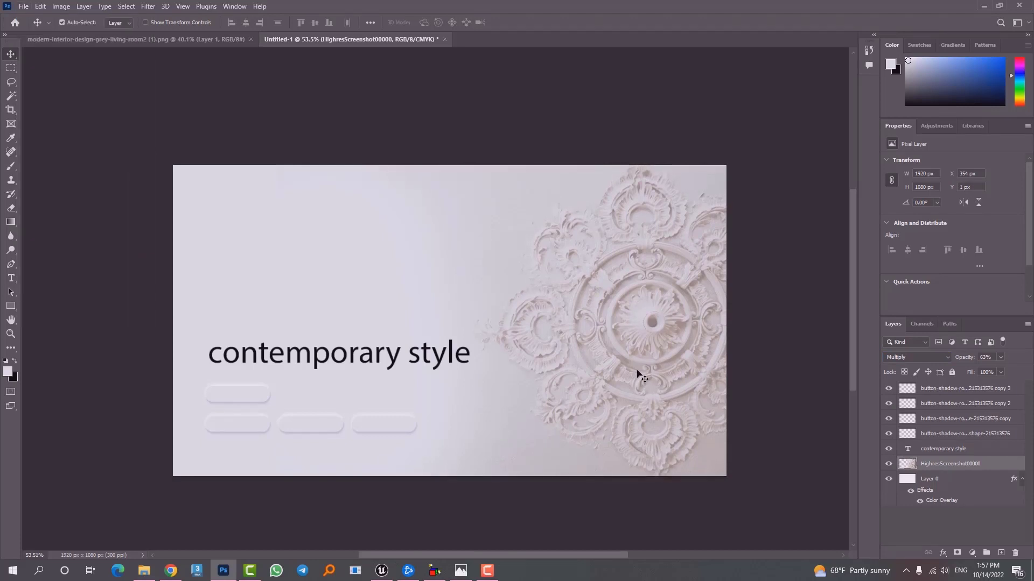
- Move the contemporary style title up and place a copy of it directly below, aligned to the same left edge
scroll(541, 389, "down", 1, "alt")
scroll(549, 378, "up", 2, "alt")
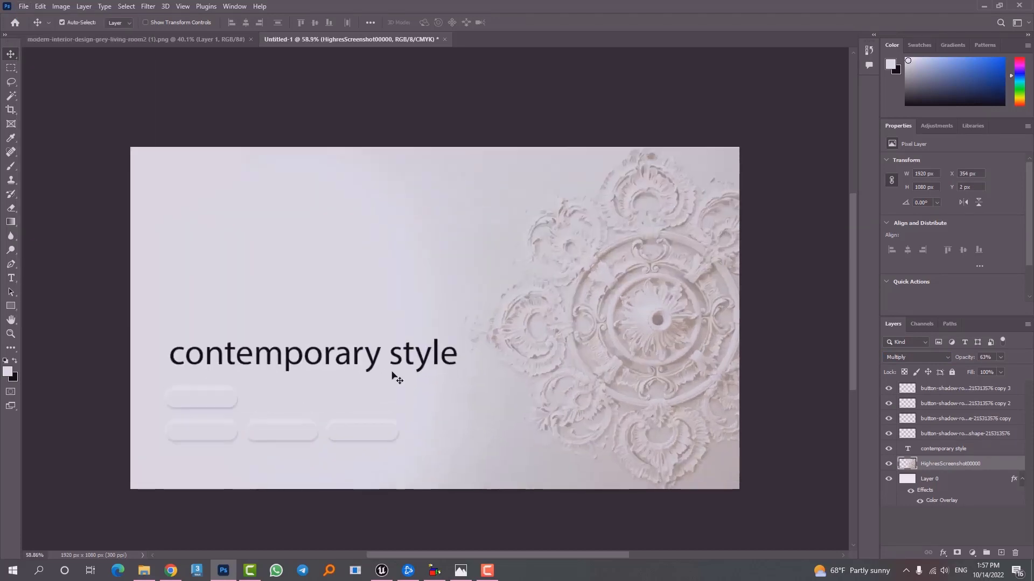
right_click(394, 366)
left_click(407, 356)
left_click_drag(407, 360, 382, 331)
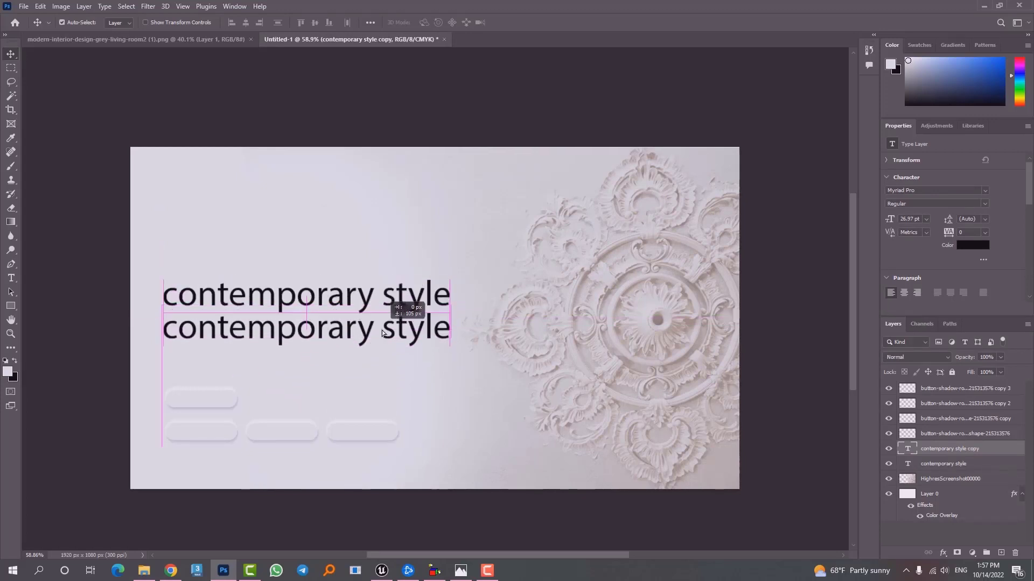
left_click(11, 265)
left_click(11, 278)
triple_click(248, 331)
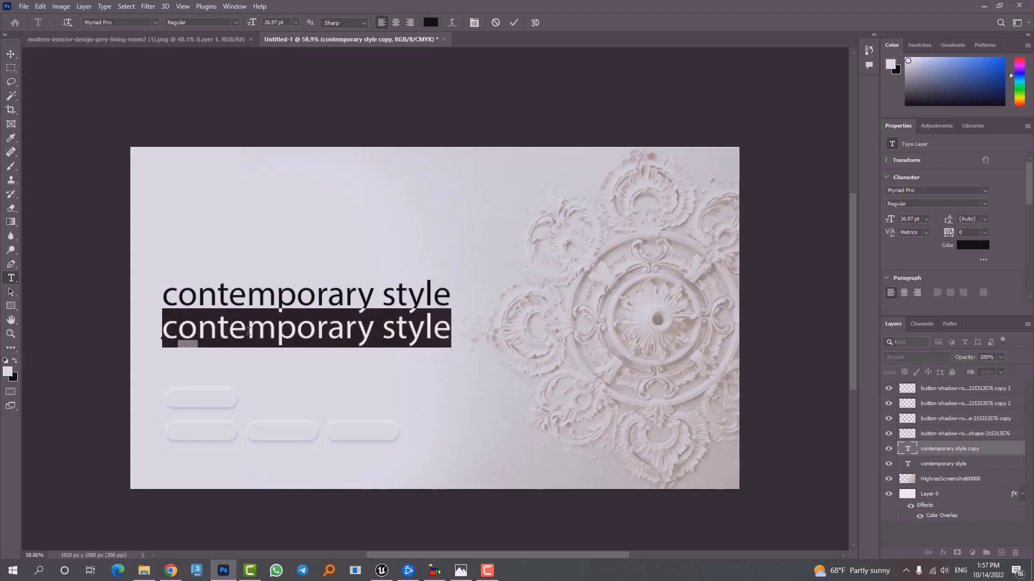
type("www.")
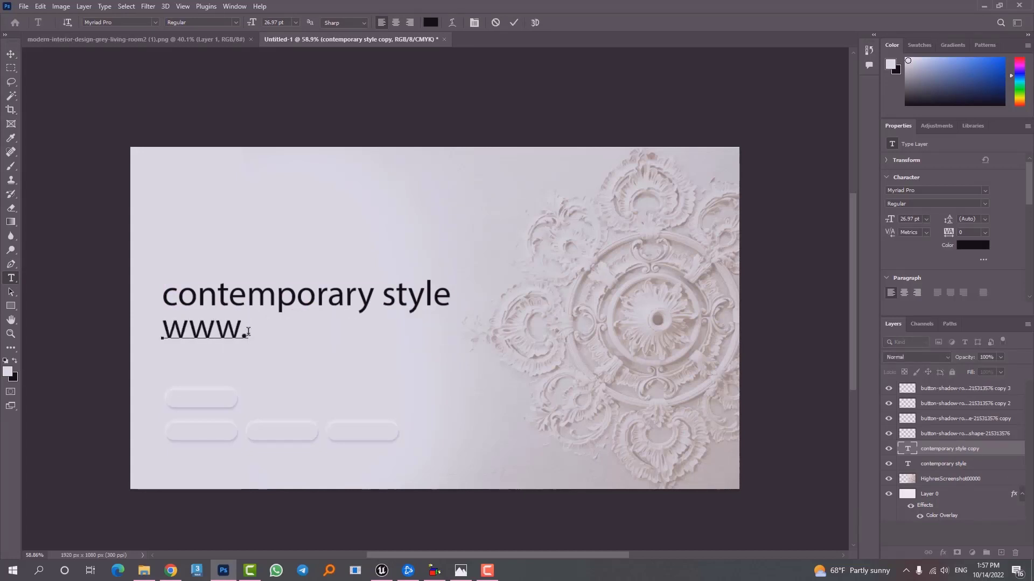
type("cgmas")
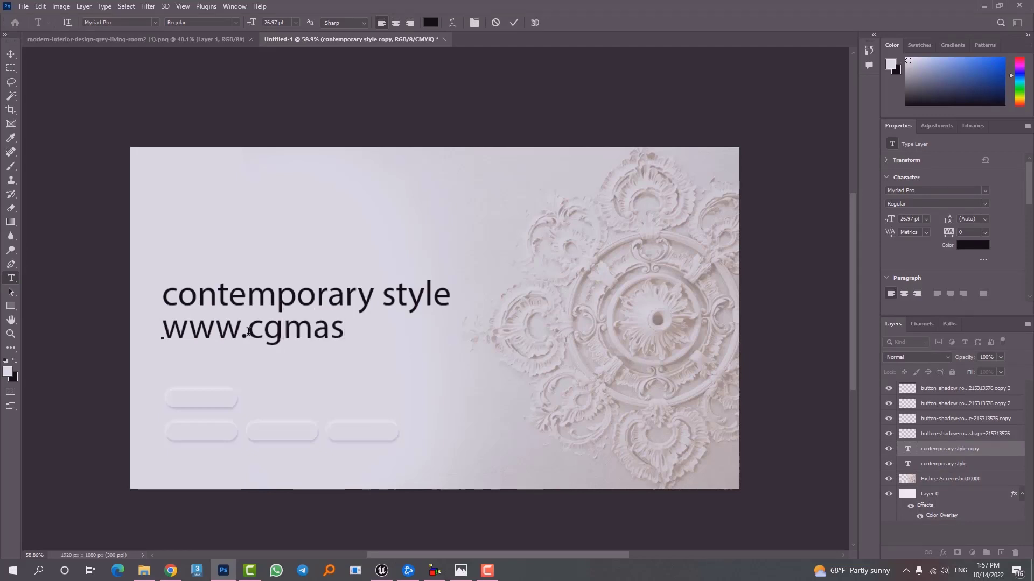
key("BackSpace")
key("BackSpace")
key("BackSpace")
key("BackSpace")
key("BackSpace")
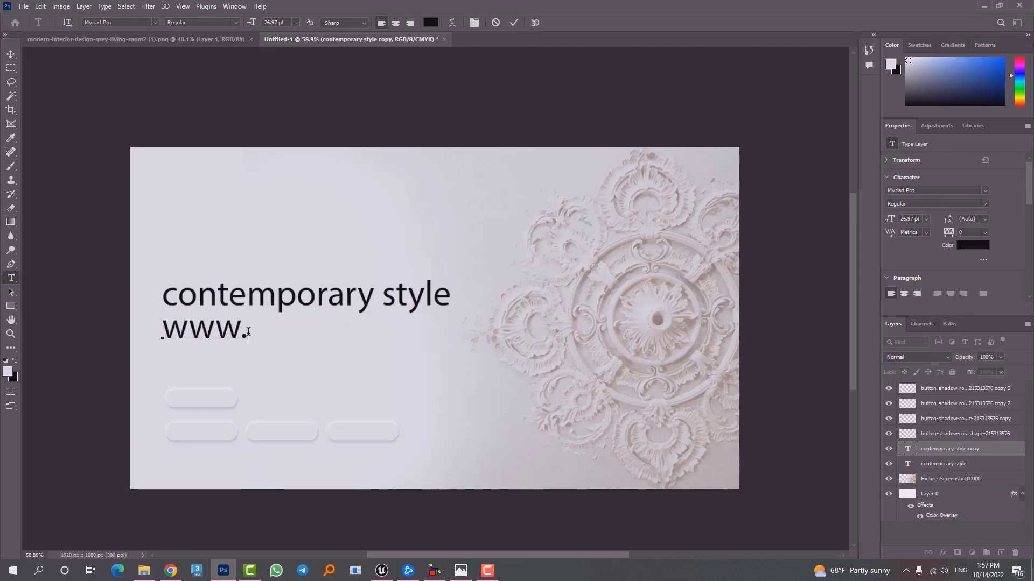
type("test")
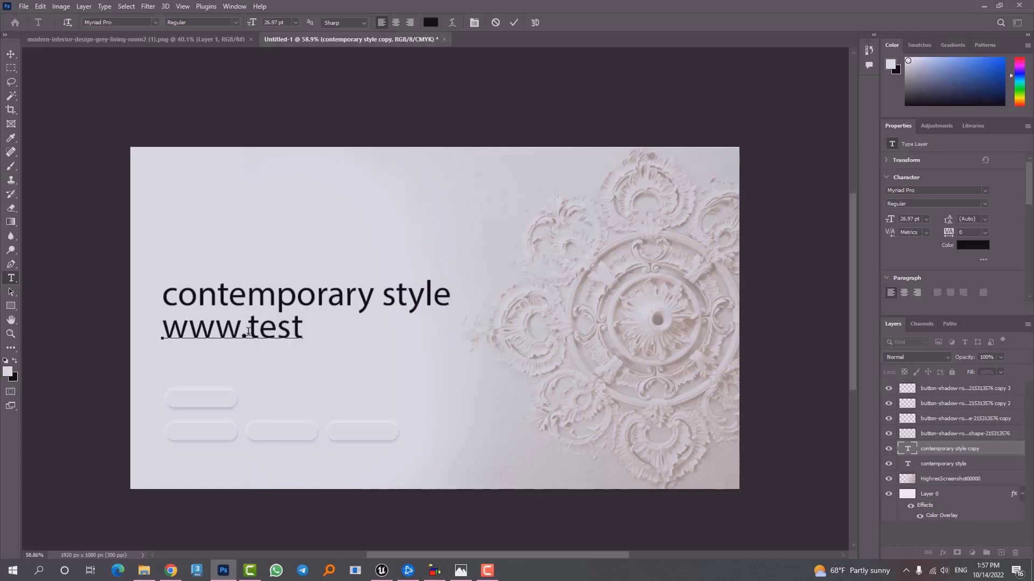
type(".com")
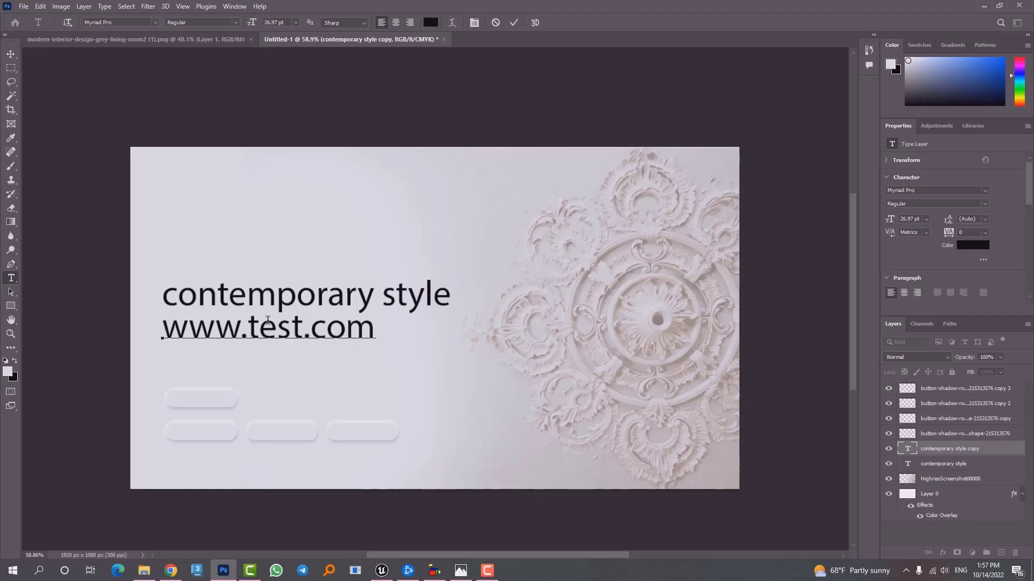
left_click(11, 54)
left_click_drag(241, 327, 242, 325)
key("ctrl+t")
left_click_drag(374, 345, 237, 323)
key("Up")
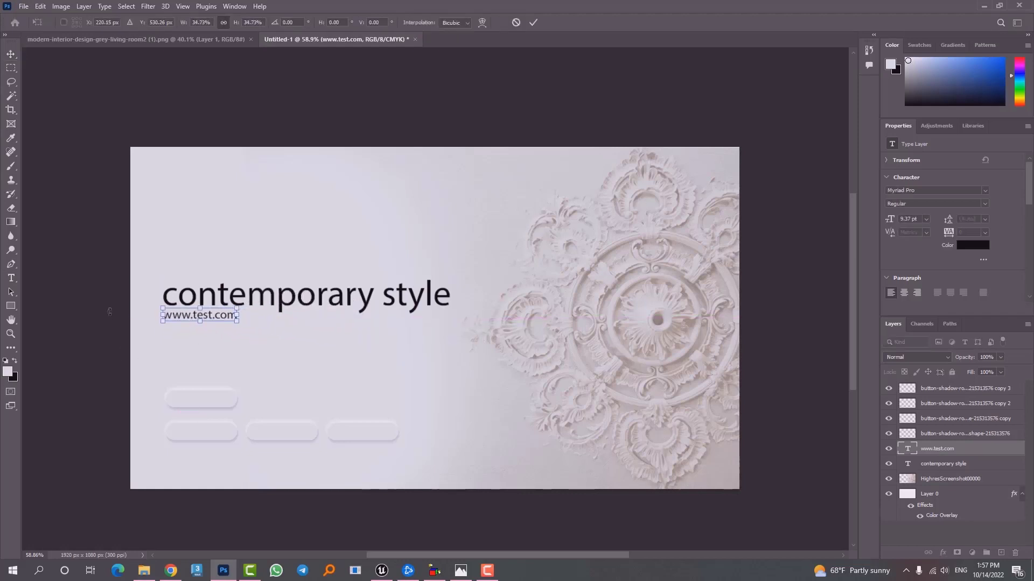
key("Return")
left_click(478, 364)
scroll(526, 342, "down", 2, "alt")
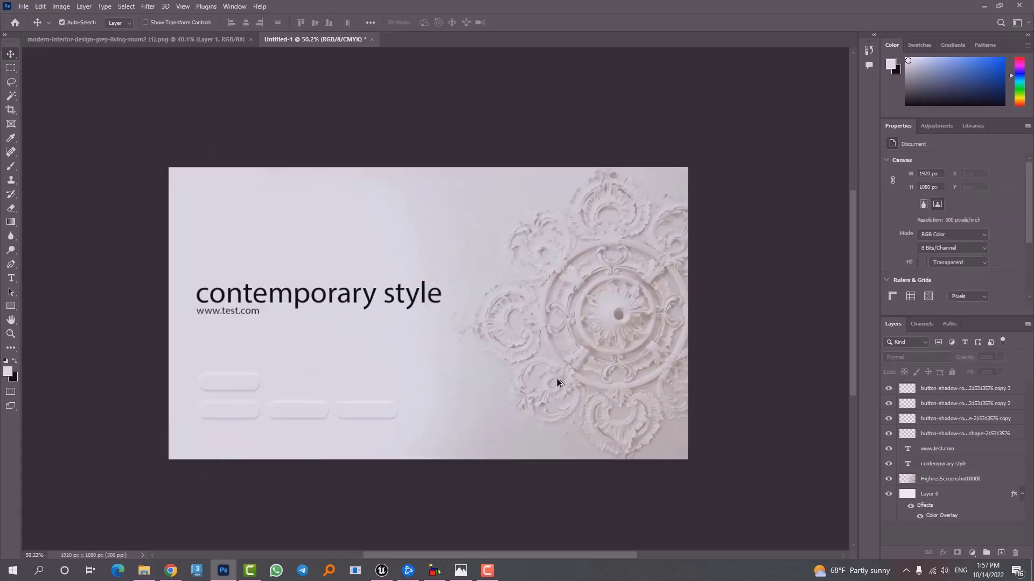
scroll(408, 347, "up", 3, "alt")
scroll(525, 358, "down", 2, "alt")
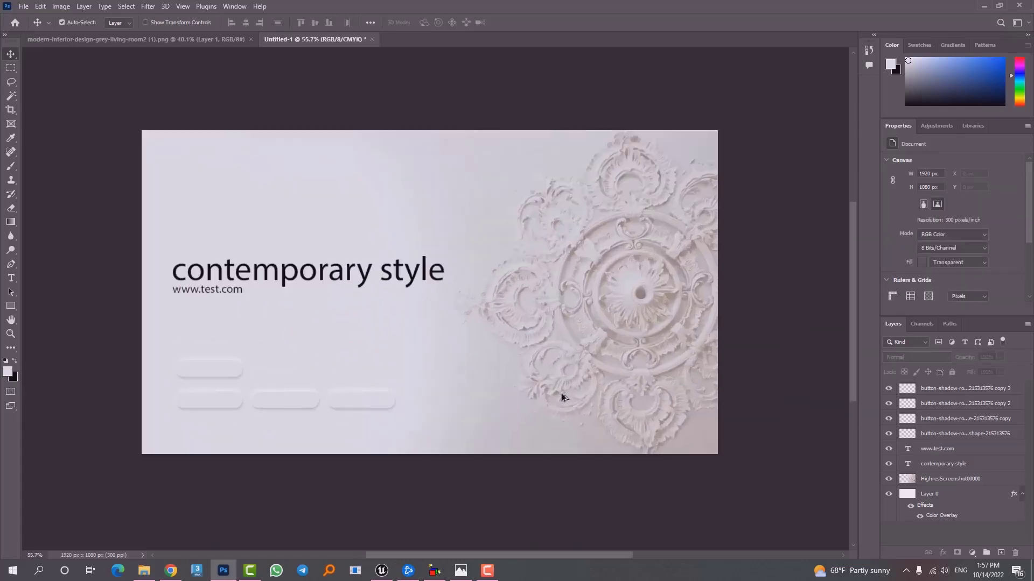
scroll(560, 393, "up", 1, "alt")
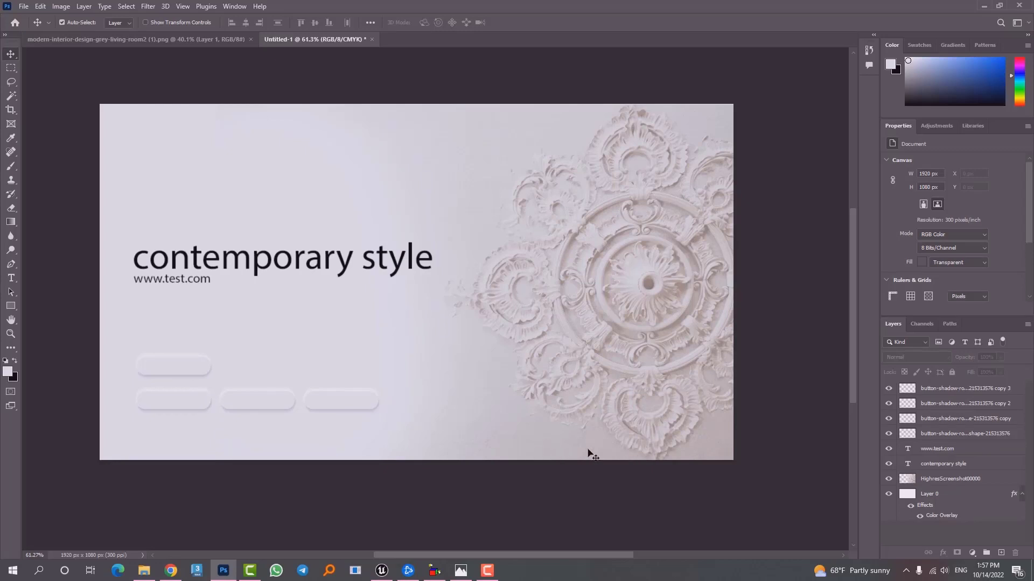
- Desaturate the HighresScreenshot00000 ornament layer with a Hue/Saturation adjustment, lowering Saturation to about -80
right_click(651, 281)
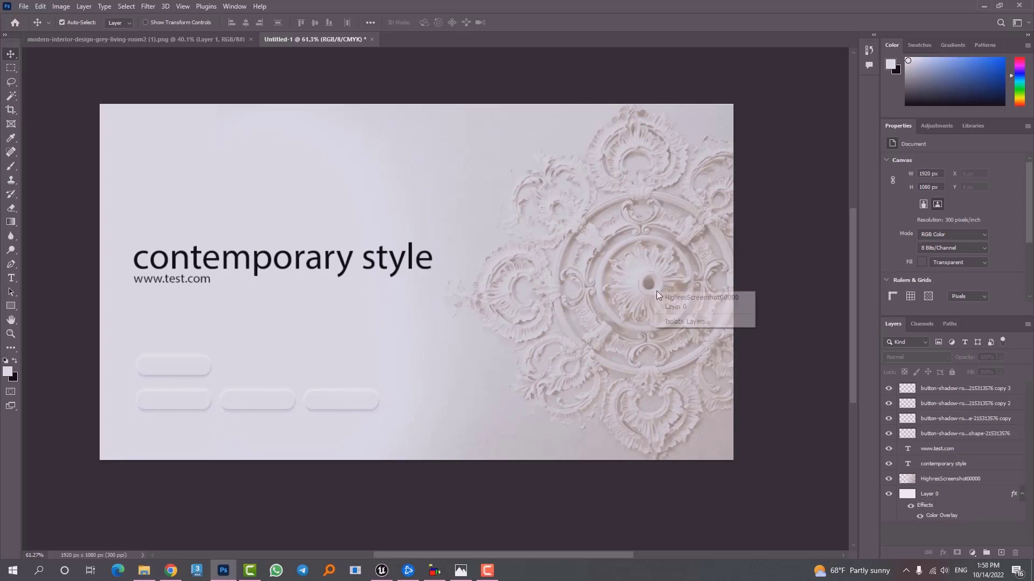
left_click(679, 295)
scroll(464, 428, "up", 5, "alt")
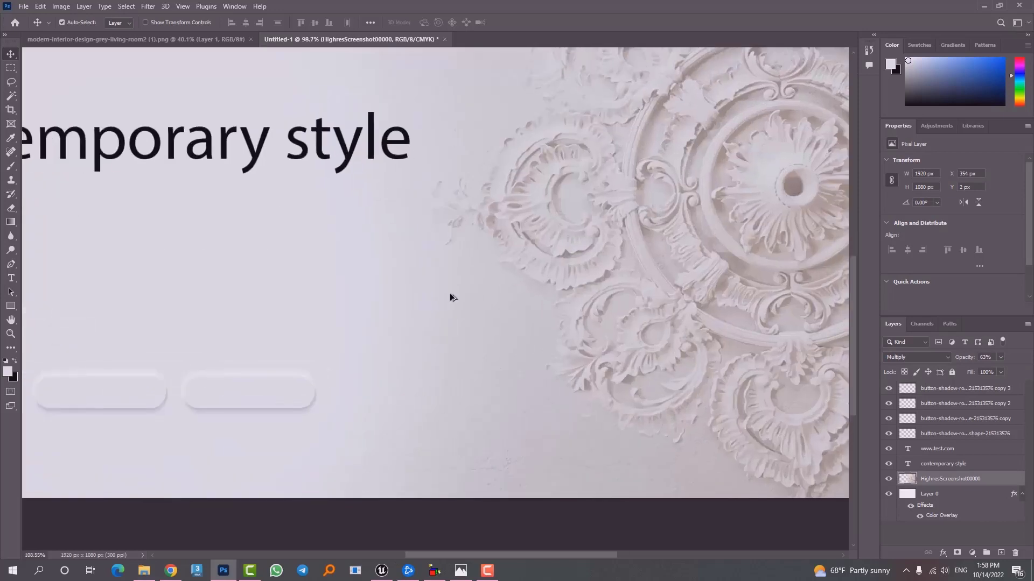
scroll(557, 374, "down", 6, "alt")
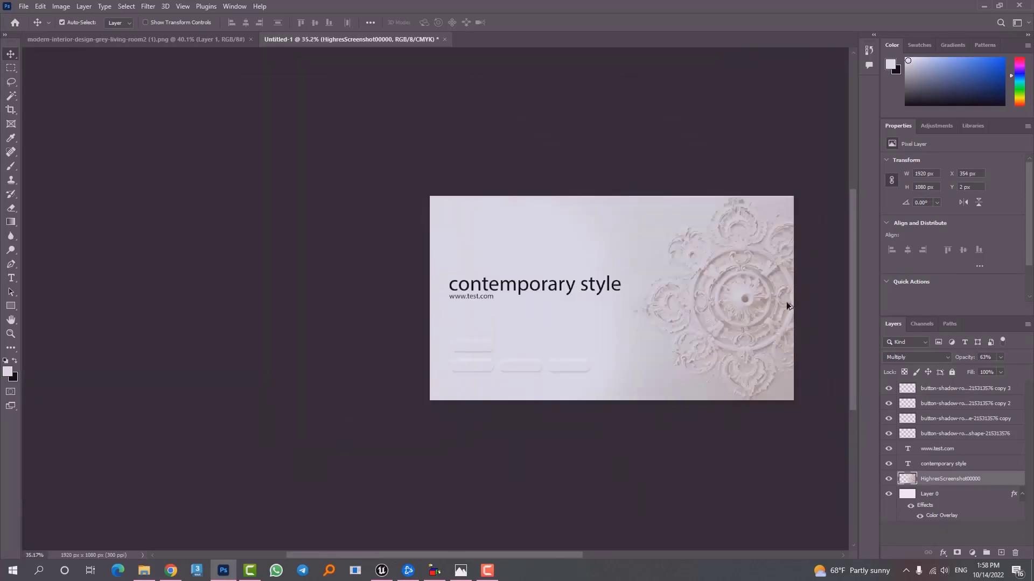
scroll(792, 299, "up", 3, "alt")
scroll(657, 245, "right", 2, "ctrl")
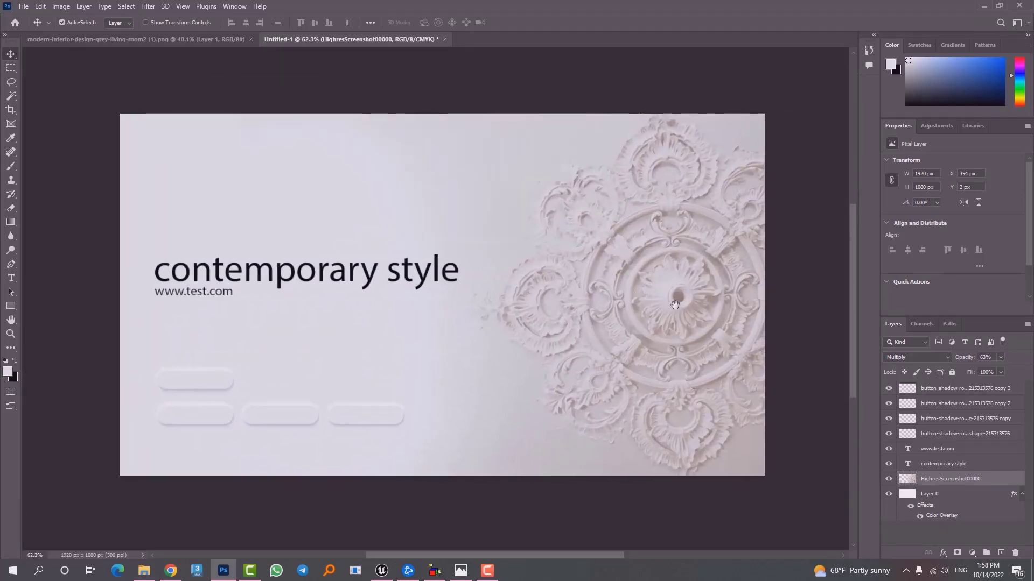
left_click(61, 6)
mouse_move(108, 37)
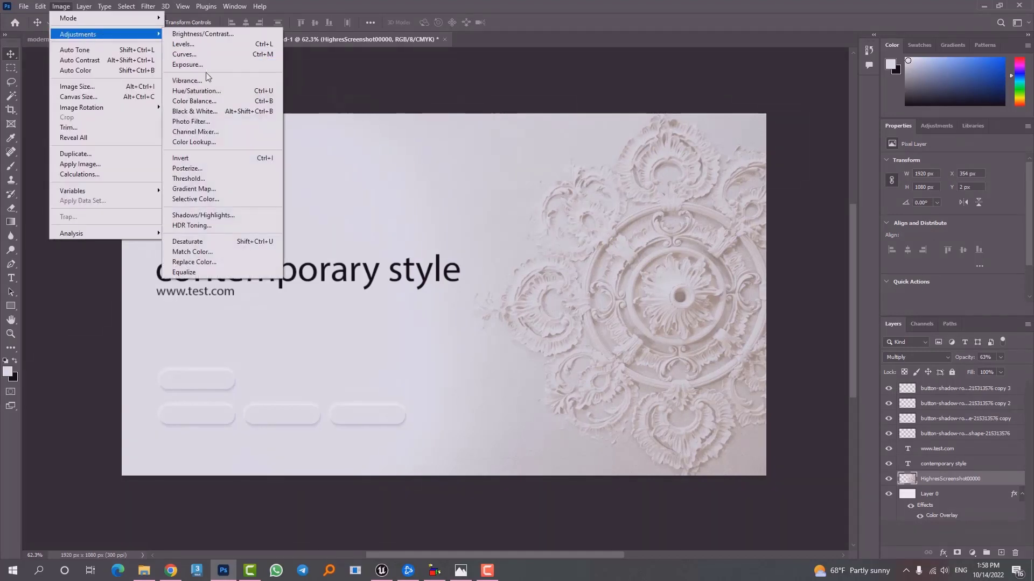
left_click(215, 91)
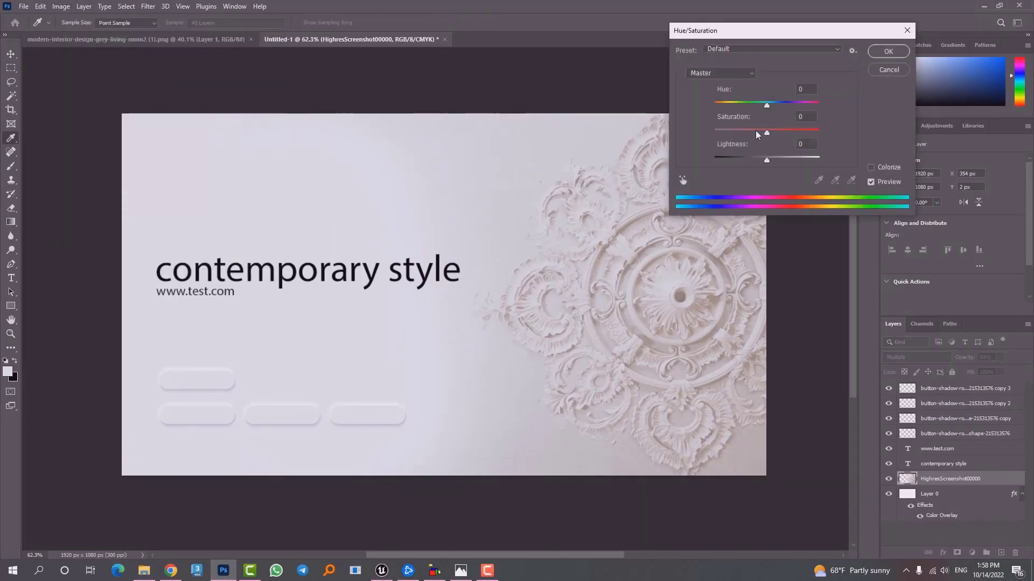
left_click_drag(757, 135, 725, 144)
key("Return")
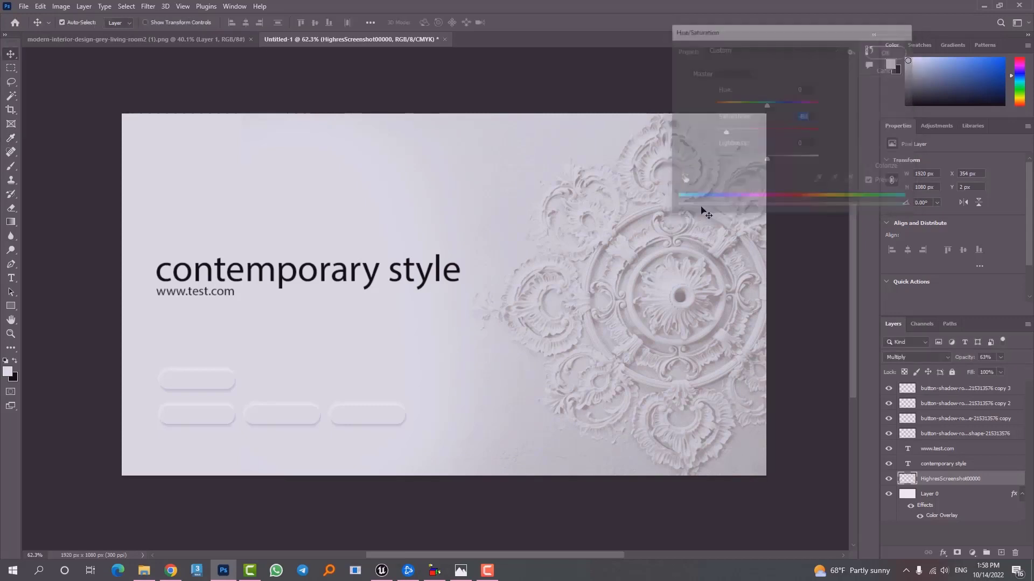
key("v")
scroll(622, 350, "up", 2, "alt")
scroll(622, 351, "down", 1, "alt")
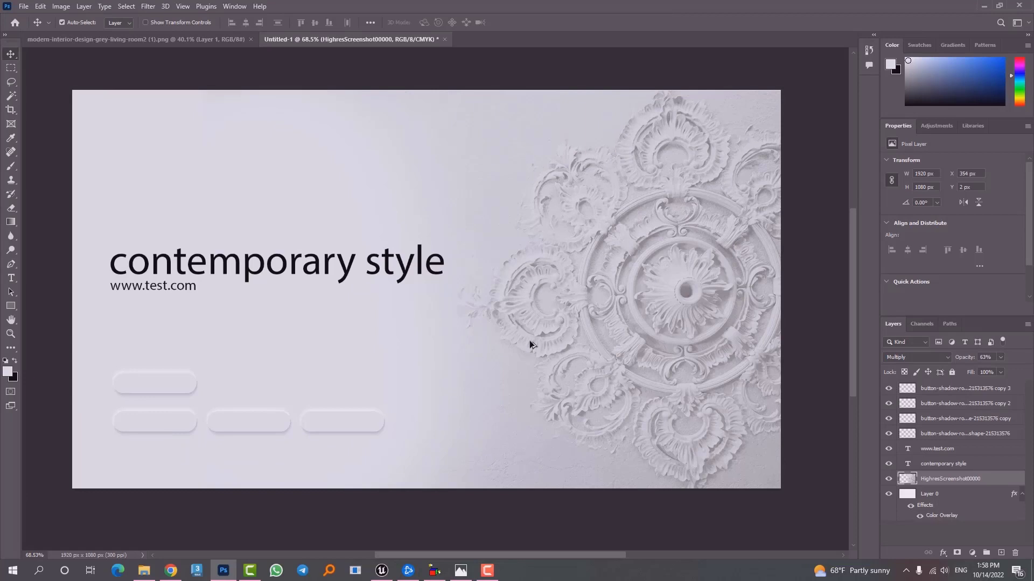
- Scale the single button beneath the title up to 371 × 128 px
right_click(170, 384)
left_click(186, 384)
key("ctrl+t")
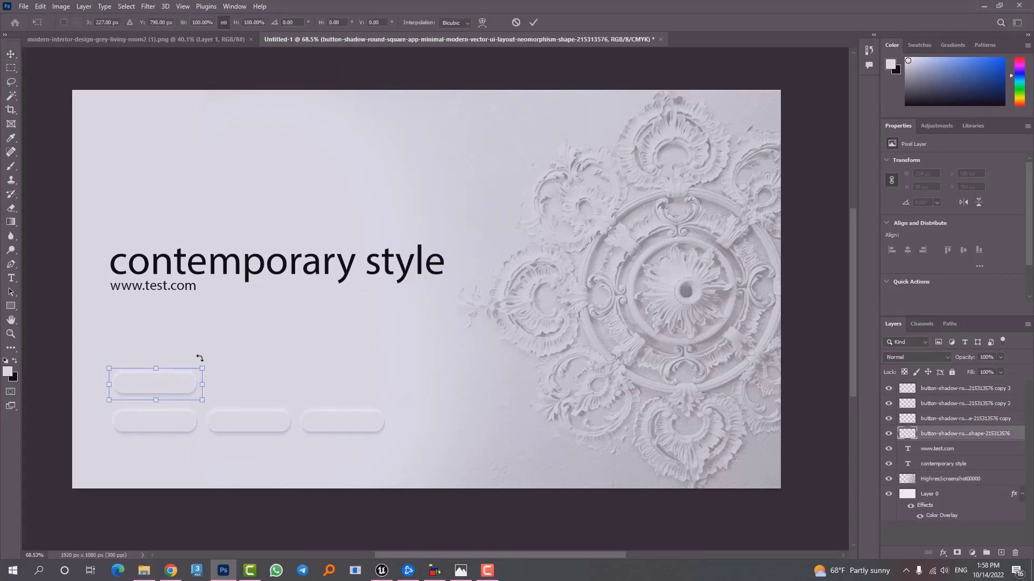
left_click_drag(210, 367, 246, 352)
key("Return")
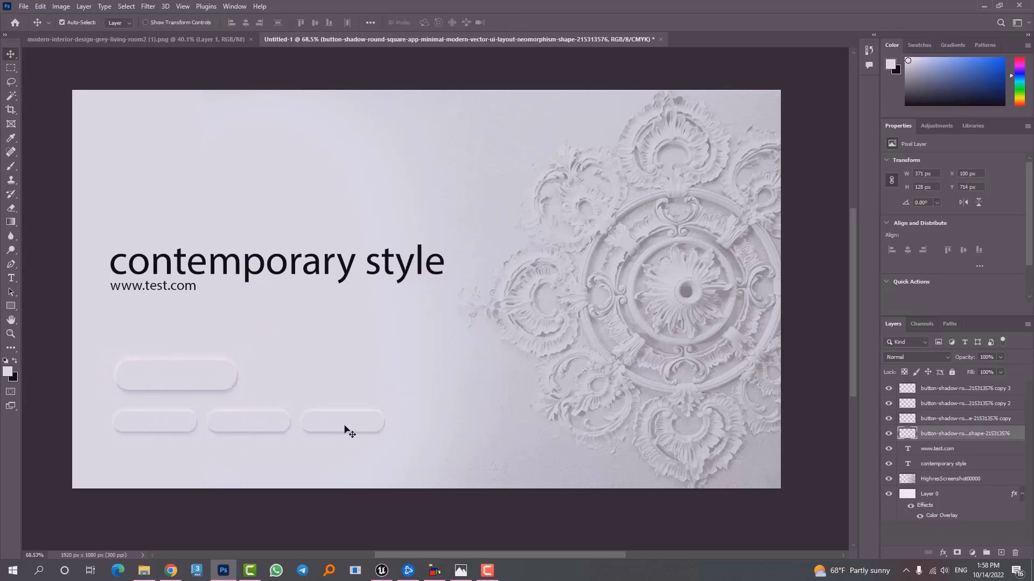
- Examine the whole composition and compare it with the start widget's existing layout in Unreal Editor
left_click(455, 318)
scroll(456, 318, "down", 4, "alt")
scroll(564, 303, "up", 3, "alt")
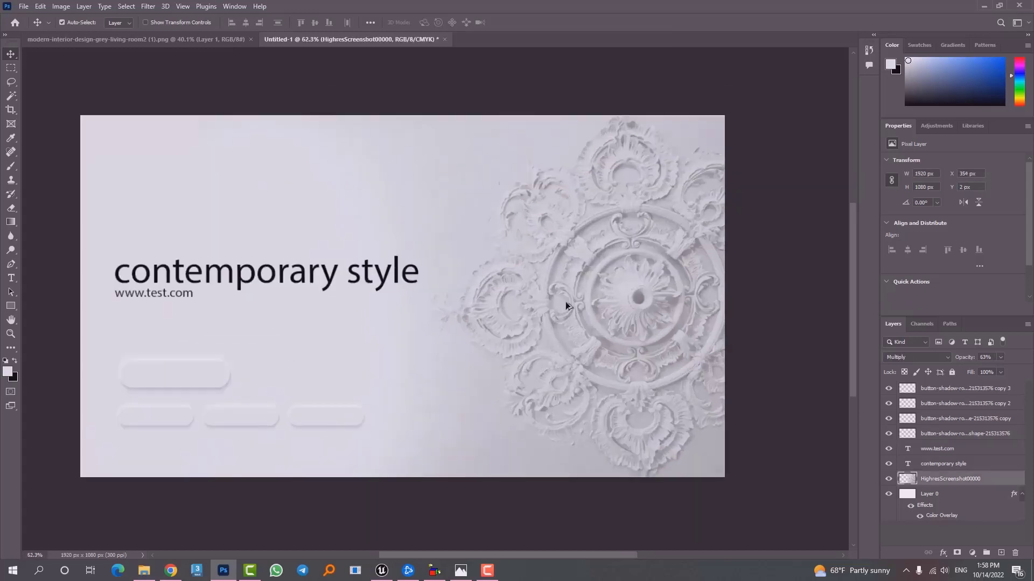
scroll(564, 307, "down", 1, "alt")
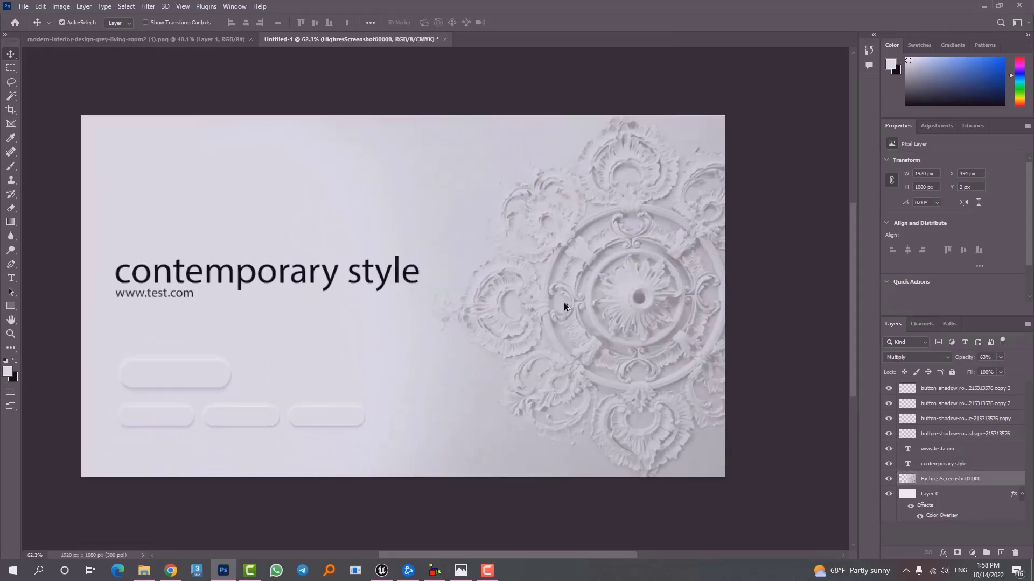
scroll(564, 303, "up", 1, "alt")
scroll(564, 302, "down", 1, "alt")
left_click(382, 572)
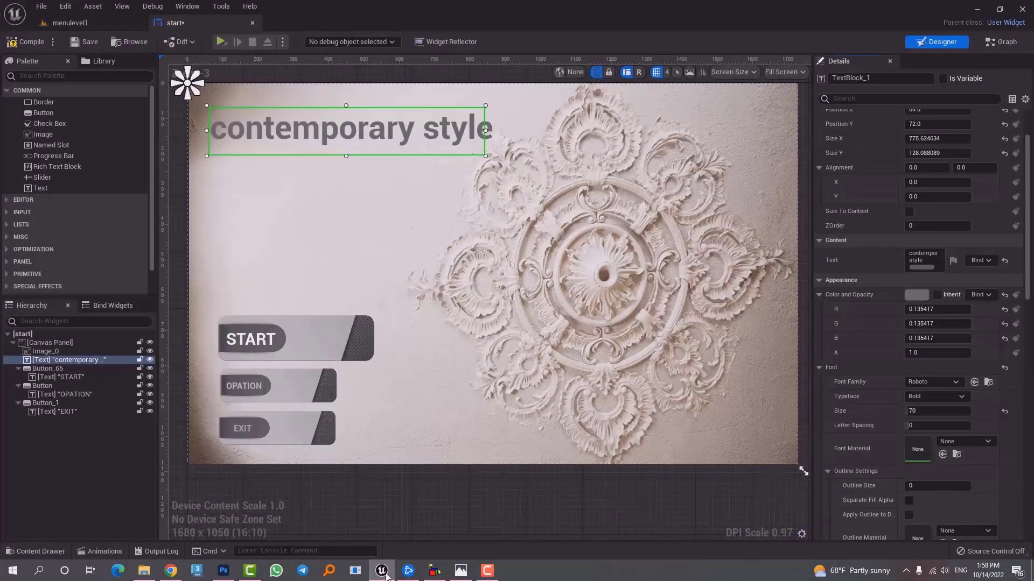
left_click(383, 572)
- Undo the enlargement of the single button beneath the title
right_click(167, 386)
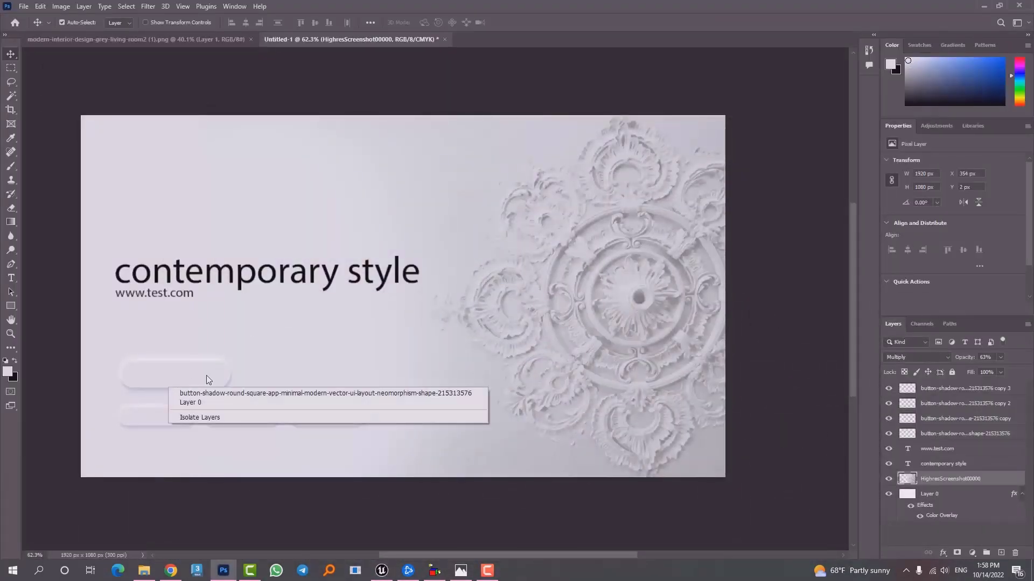
left_click(205, 375)
key("ctrl+z")
left_click(375, 344)
scroll(375, 343, "down", 4, "alt")
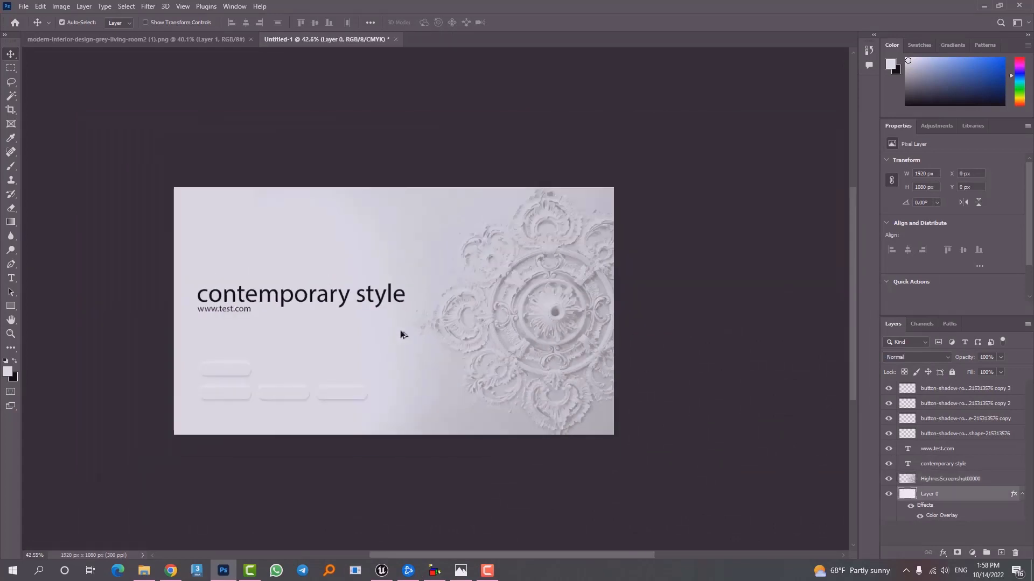
scroll(400, 331, "up", 4, "alt")
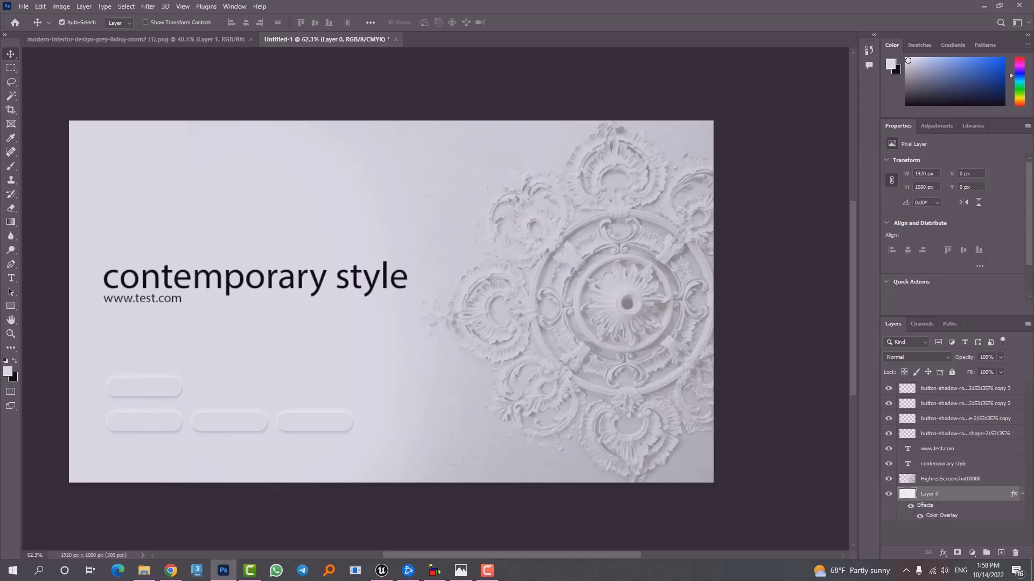
- Hide all four button-shadow layers so only the texts, ornament and background remain visible
left_click(888, 433)
left_click(888, 433)
left_click(888, 434)
left_click(889, 418)
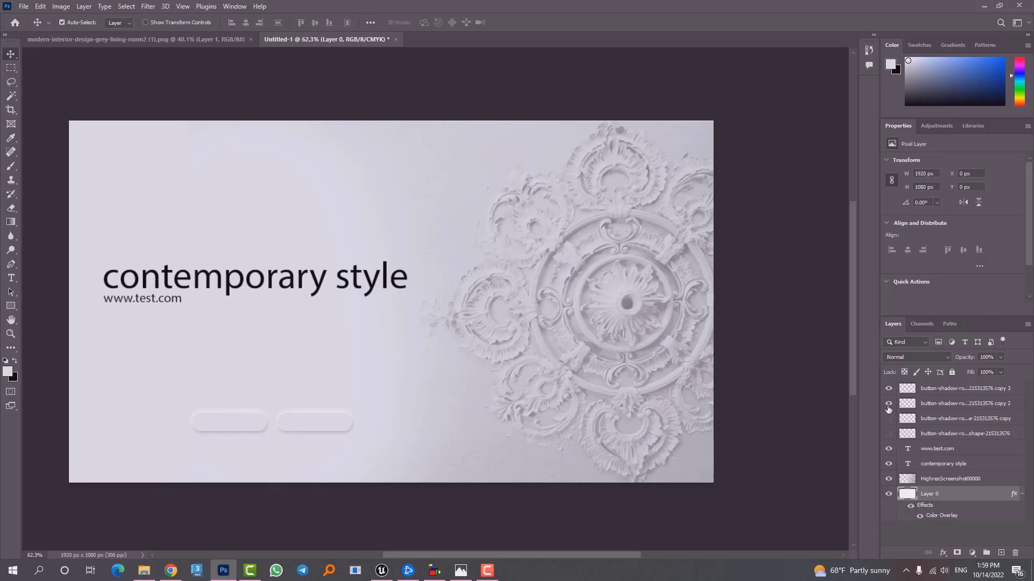
left_click(889, 403)
left_click(888, 388)
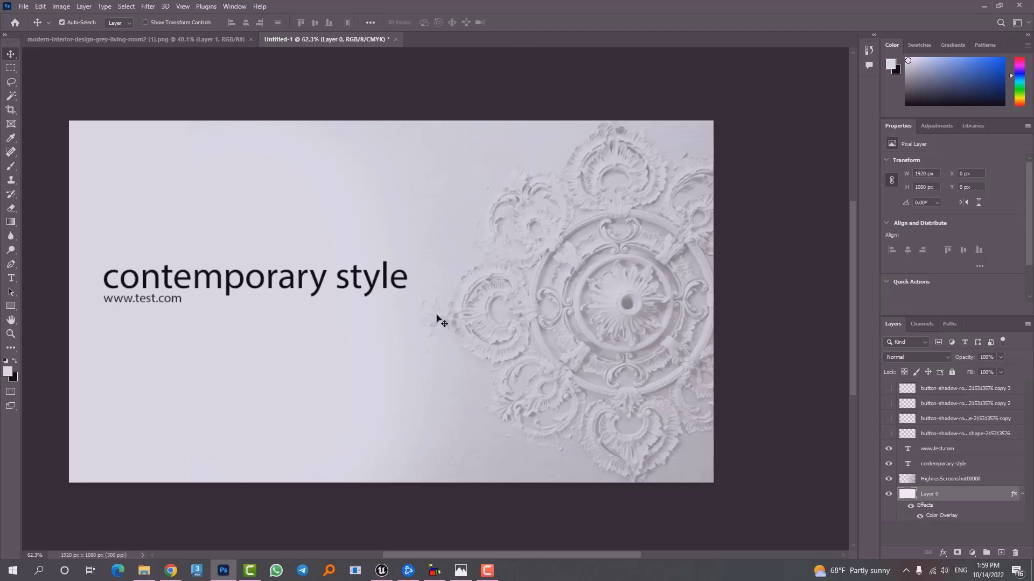
- Flatten the image into a single background layer, discarding the hidden button layers
left_click(25, 6)
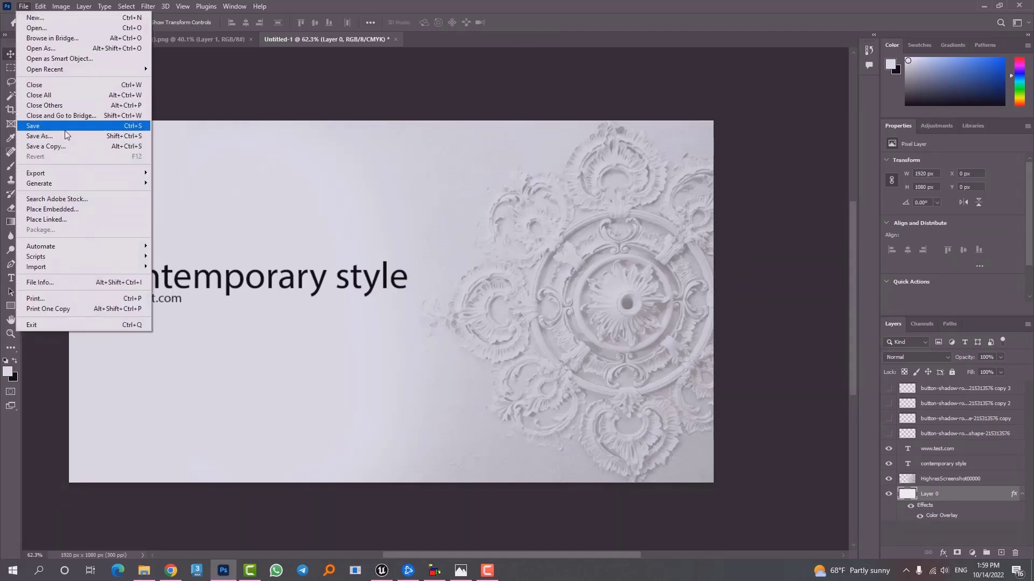
left_click(69, 134)
left_click(83, 6)
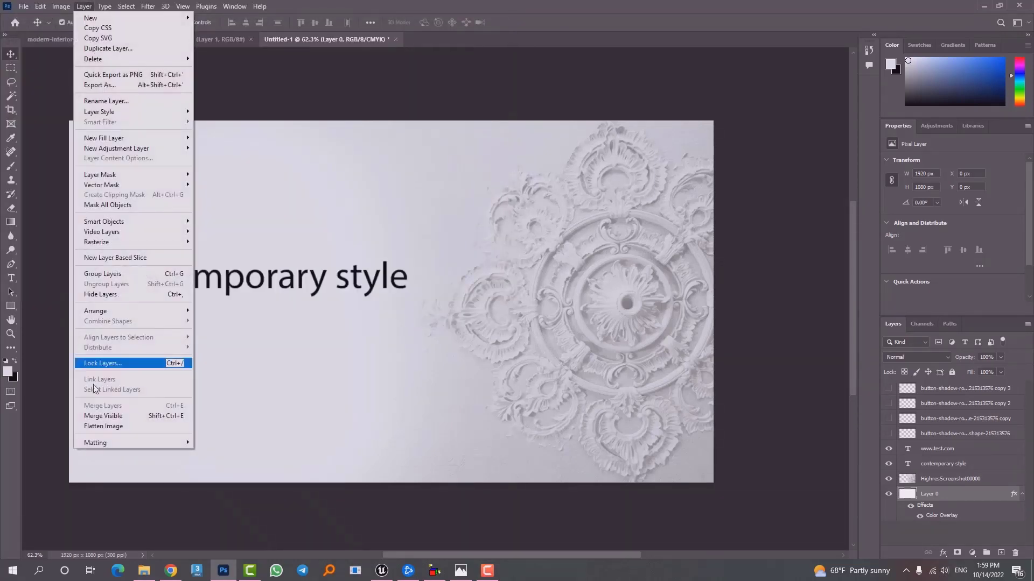
left_click(97, 427)
left_click(467, 212)
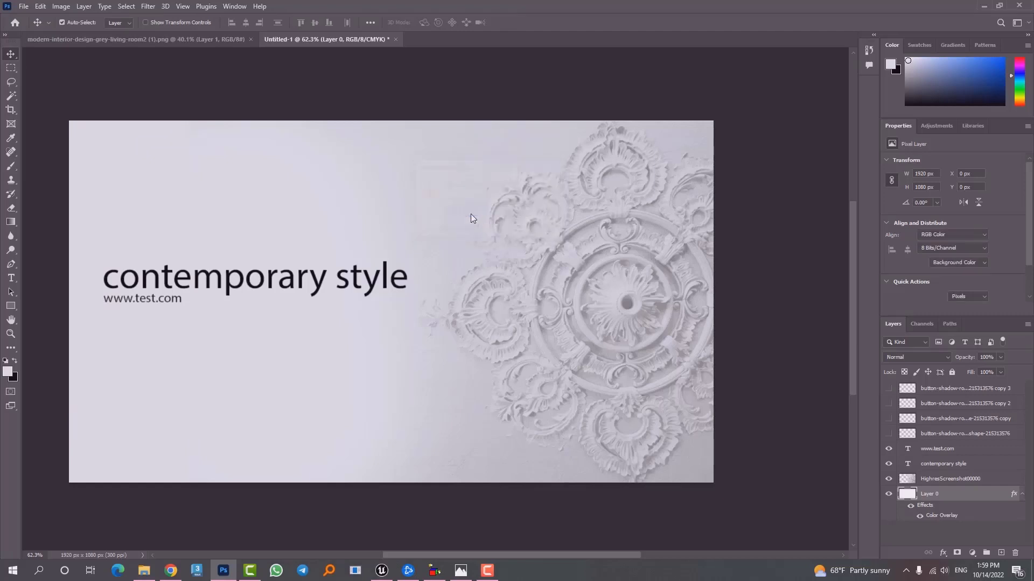
- Save the flattened image as a JPEG named 01 in the 07 folder, with quality 12
key("ctrl+shift+s")
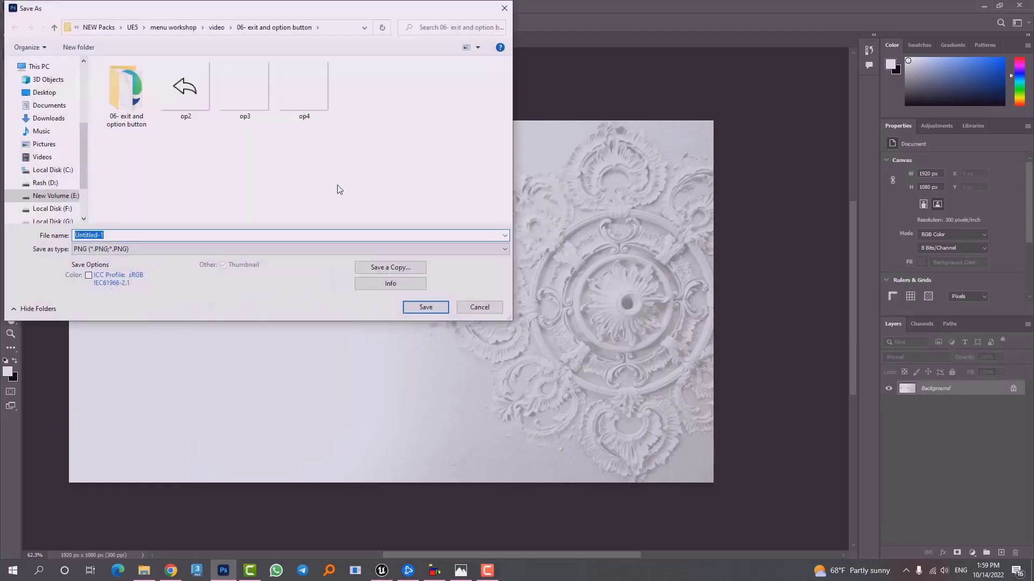
left_click(253, 182)
key("BackSpace")
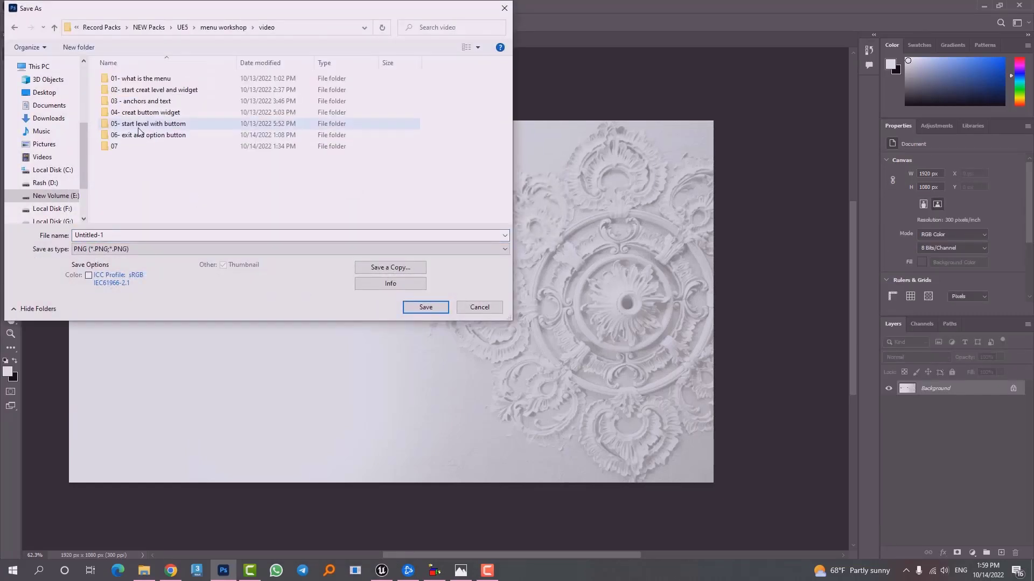
double_click(124, 149)
left_click(119, 235)
type("01")
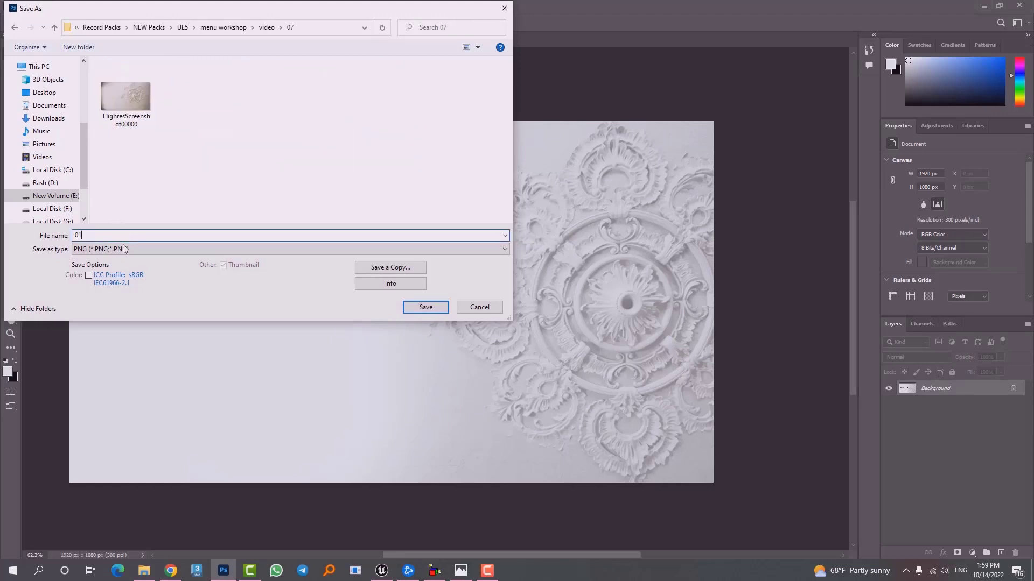
left_click(128, 249)
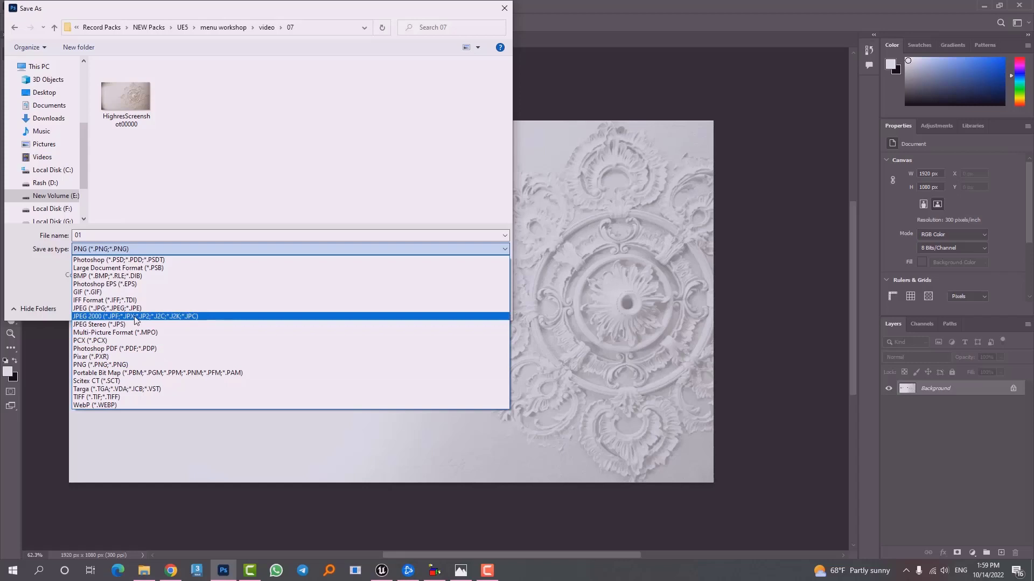
left_click(133, 309)
left_click(425, 307)
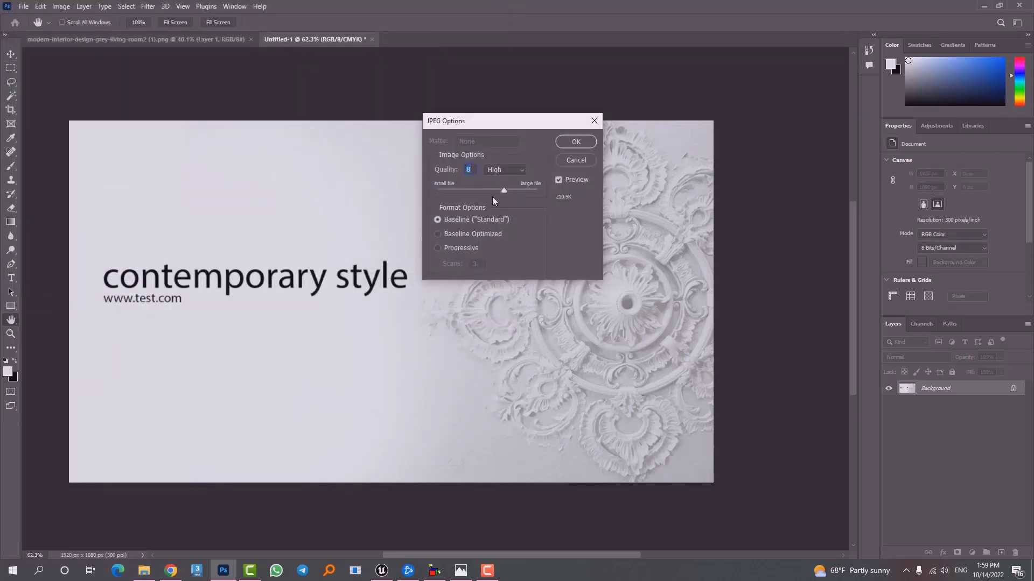
type("12")
left_click(579, 144)
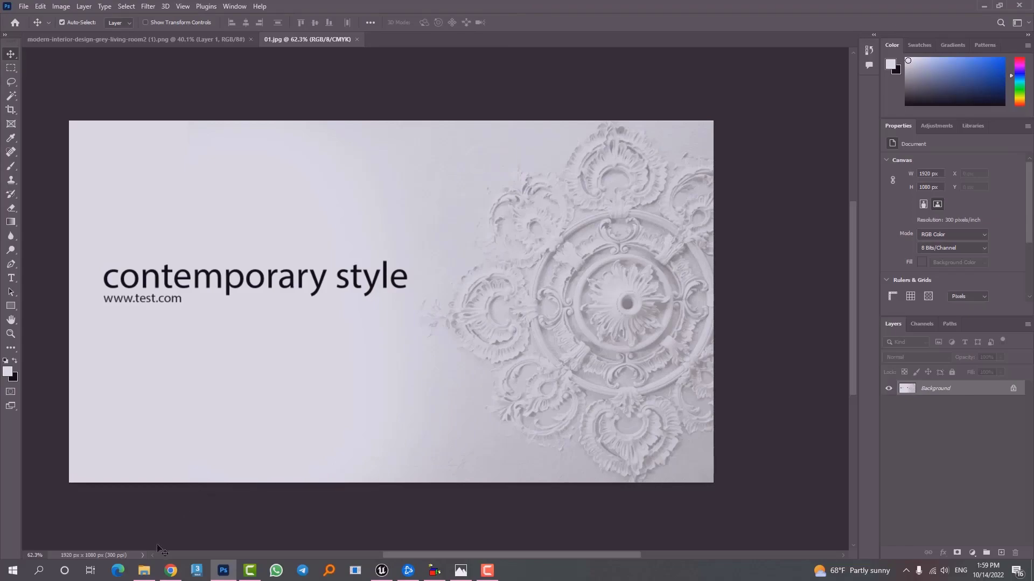
- Switch to Unreal Editor and import image 01 from the 07 folder on disk into the project's Content/photo folder
left_click(144, 571)
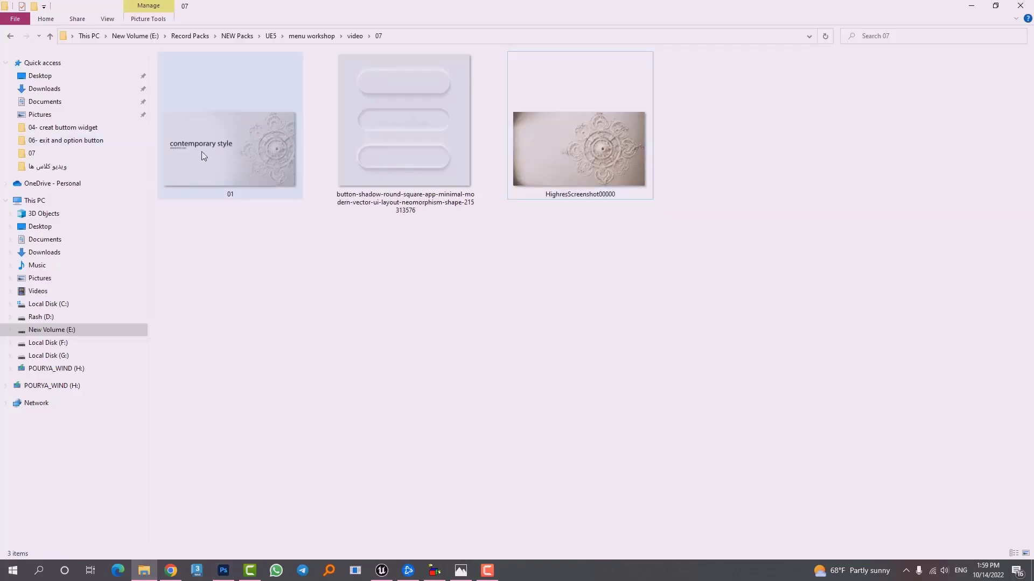
left_click_drag(203, 156, 385, 552)
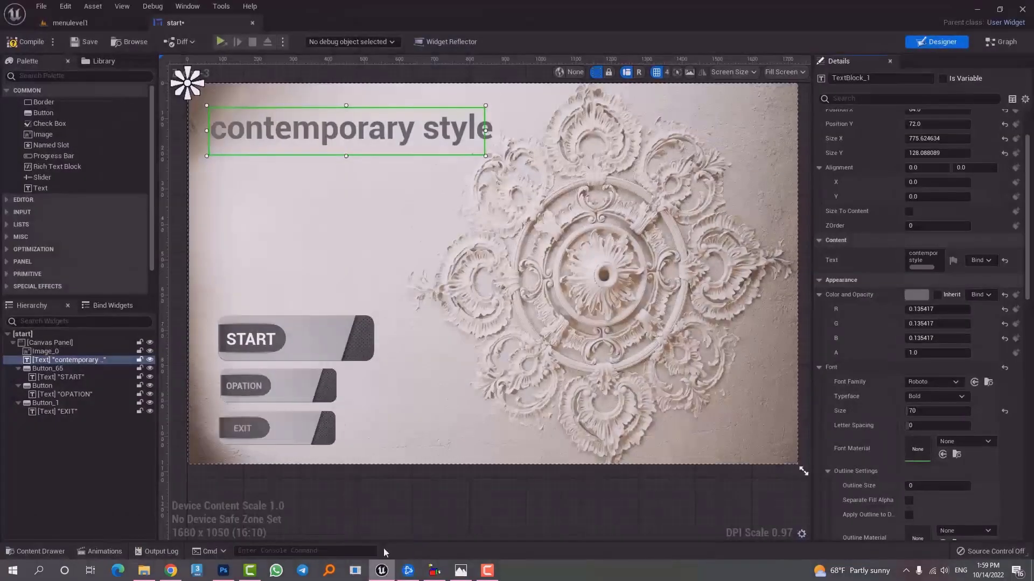
left_click_drag(571, 11, 591, 156)
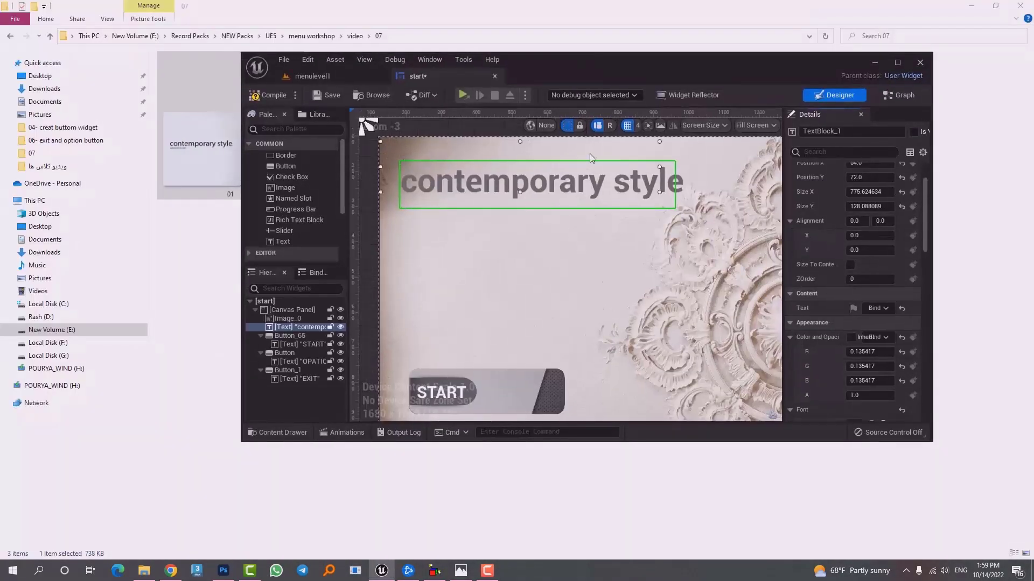
key("ctrl+space")
left_click(856, 302)
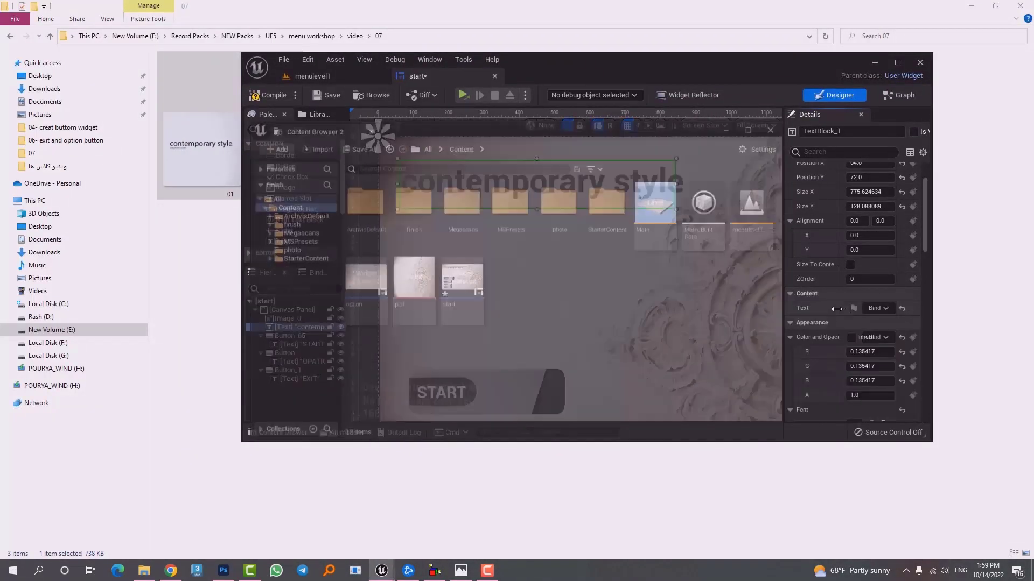
double_click(560, 202)
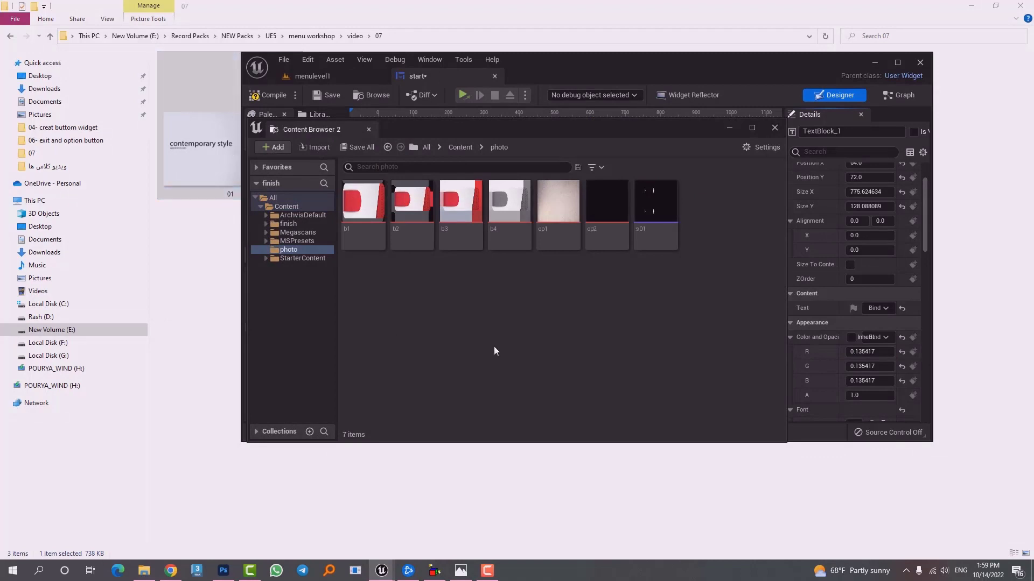
left_click_drag(722, 246, 724, 230)
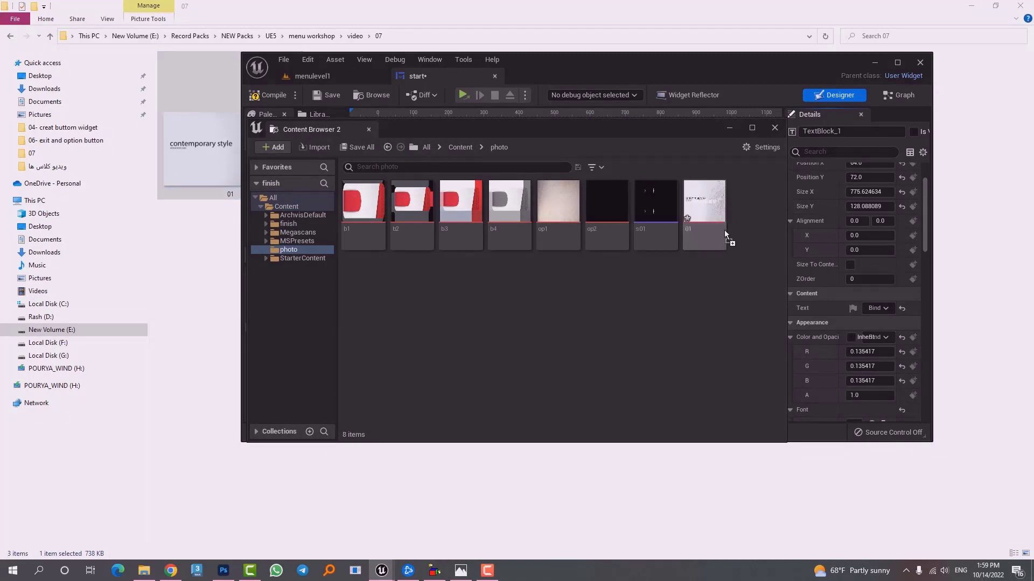
left_click(896, 63)
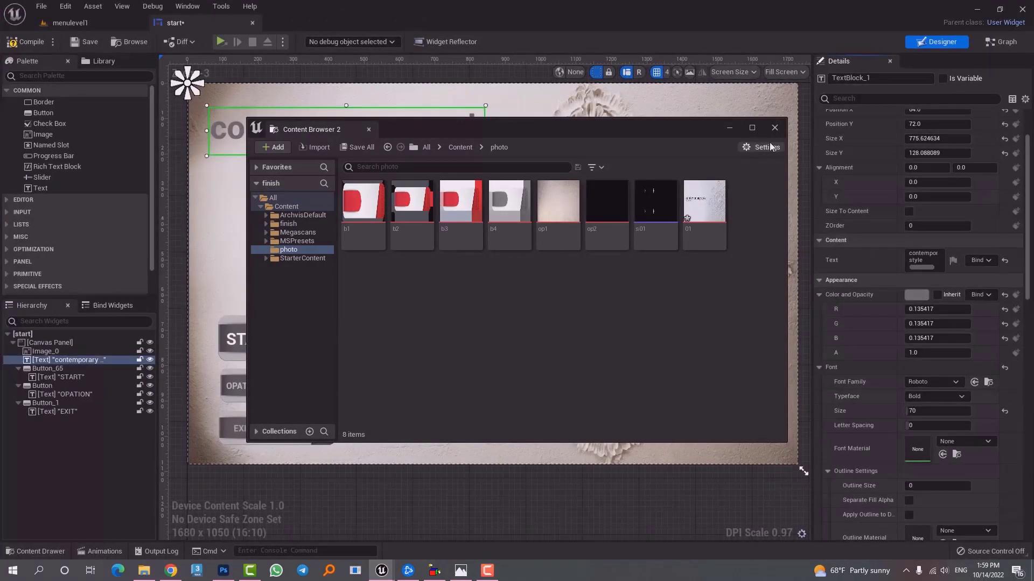
left_click(702, 230)
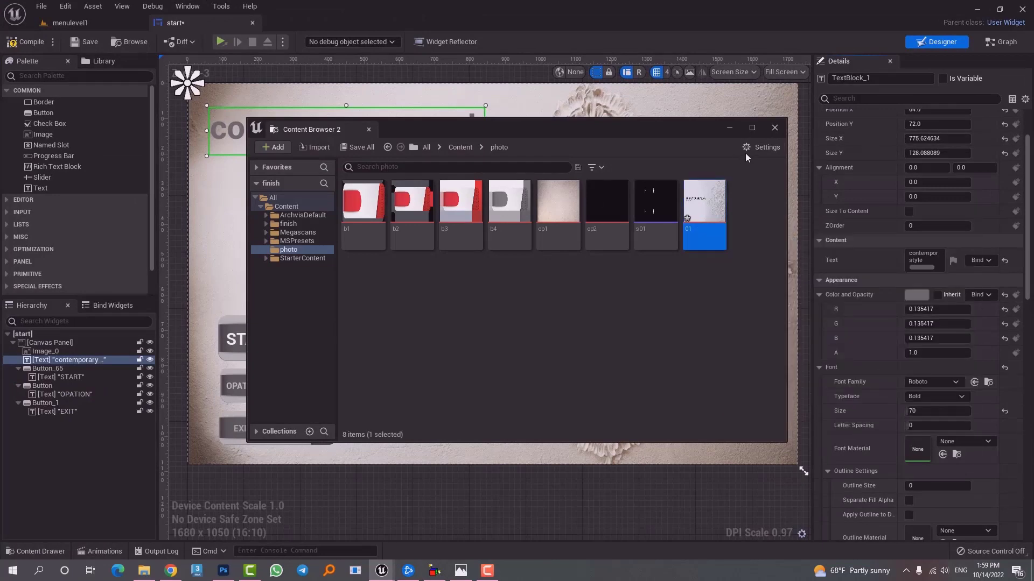
left_click(774, 129)
- Replace the background image's brush in the start widget with the texture 01
left_click(681, 183)
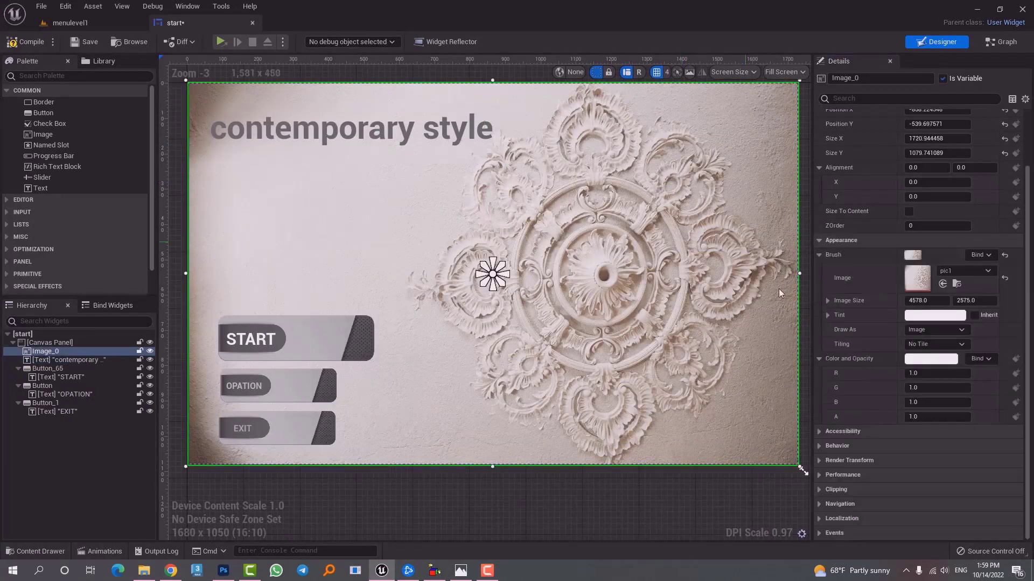
left_click(956, 270)
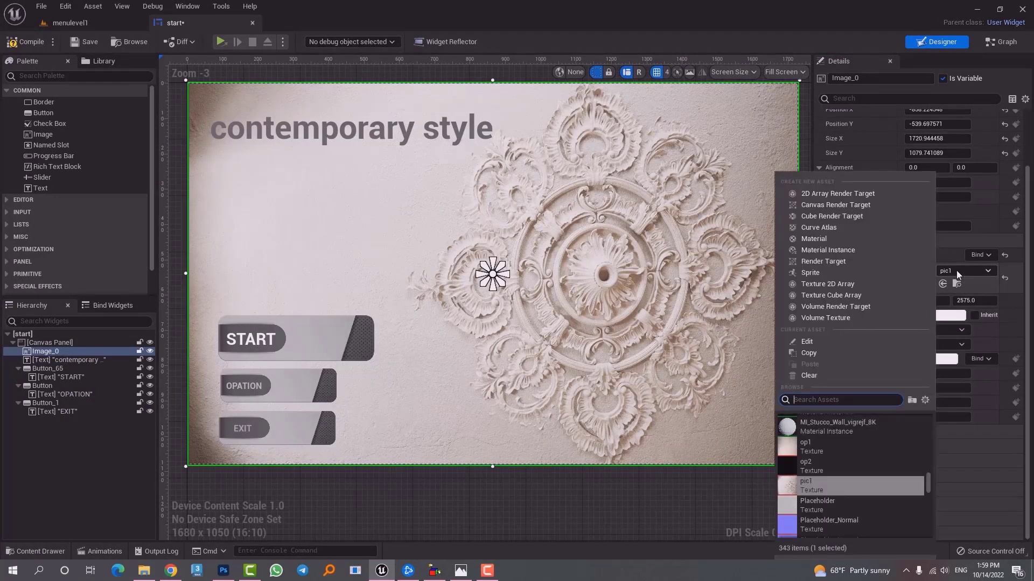
type("01")
left_click(820, 418)
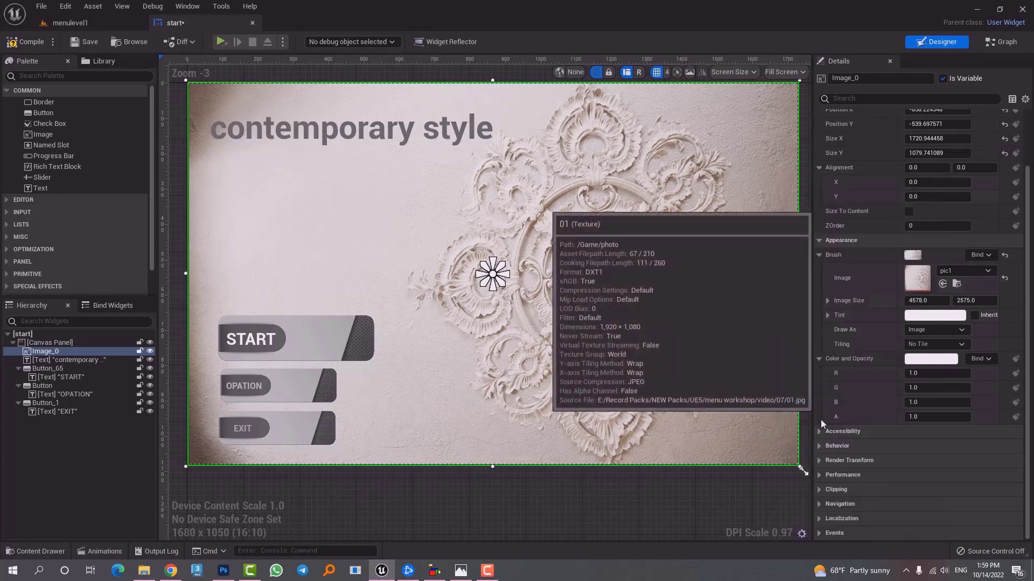
left_click(689, 491)
scroll(639, 340, "down", 3)
right_click_drag(573, 309, 332, 196)
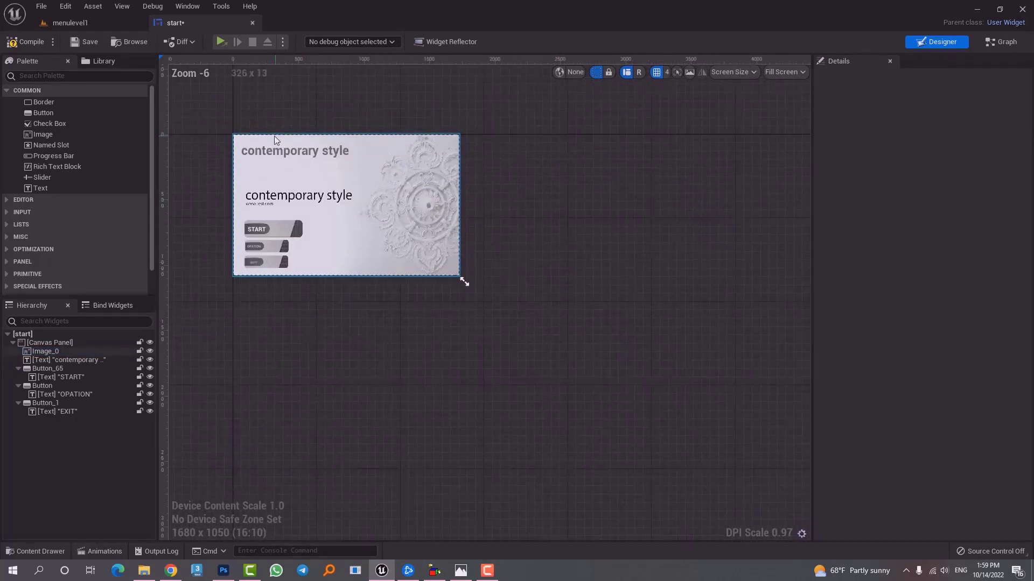
scroll(510, 177, "up", 2)
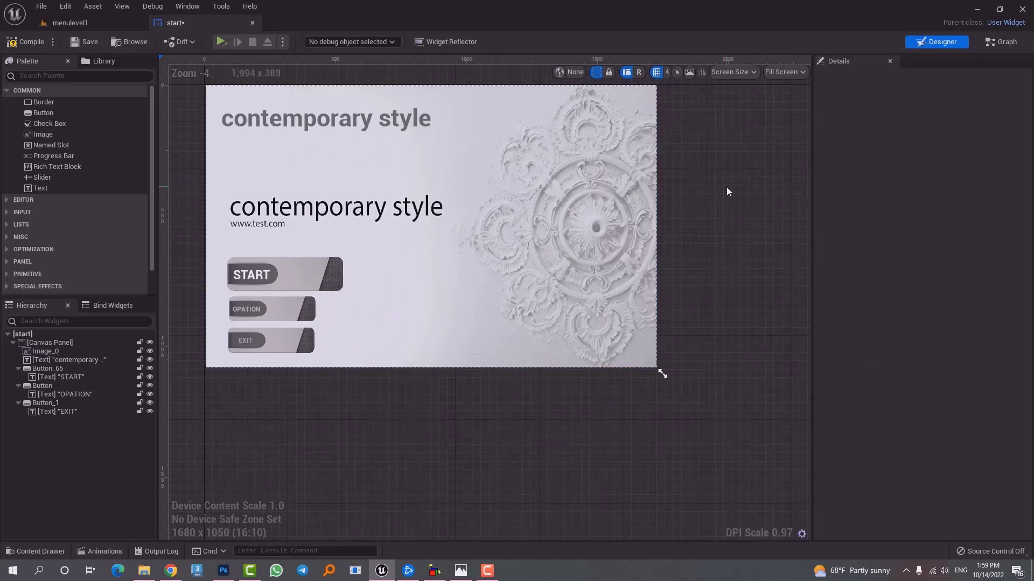
- Enlarge the designer canvas to 1920 × 1080 and stretch the background image to about 1917 px wide to cover it
left_click_drag(812, 103, 902, 116)
left_click_drag(674, 388, 737, 393)
left_click(679, 352)
left_click_drag(242, 242, 213, 245)
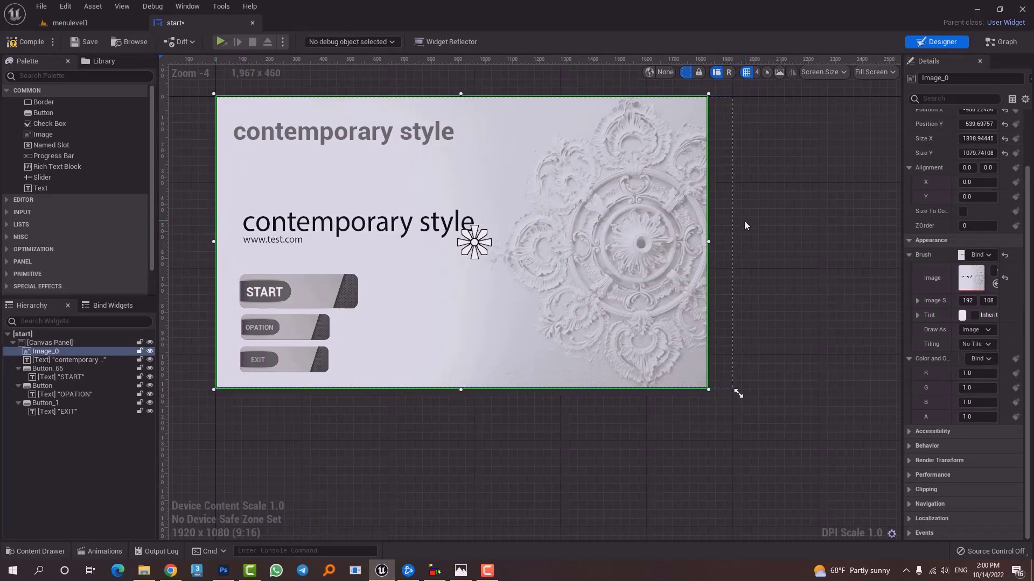
left_click_drag(707, 241, 734, 251)
scroll(764, 242, "down", 1)
scroll(693, 156, "up", 1)
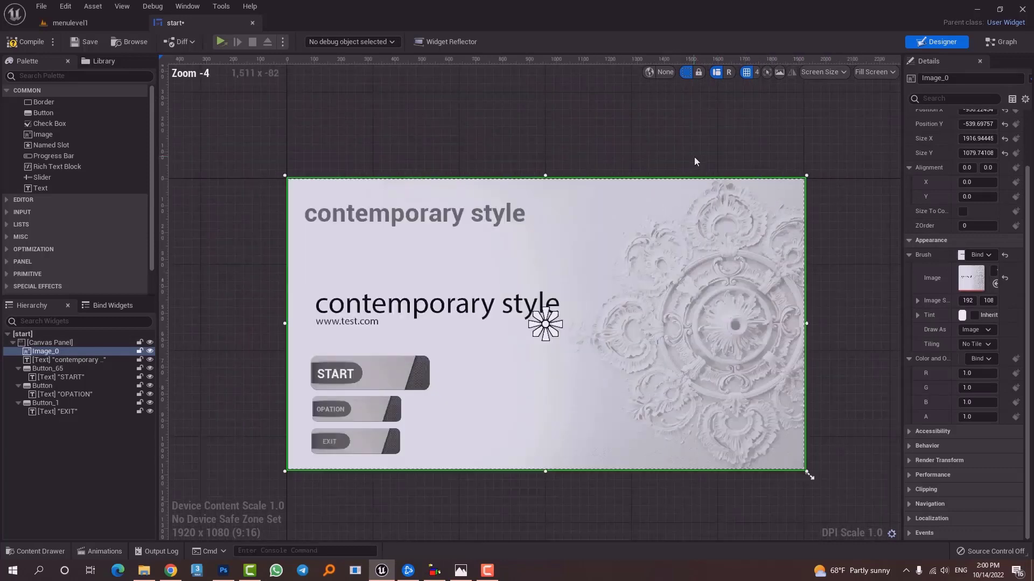
left_click(693, 157)
right_click_drag(619, 404, 592, 365)
left_click(603, 360)
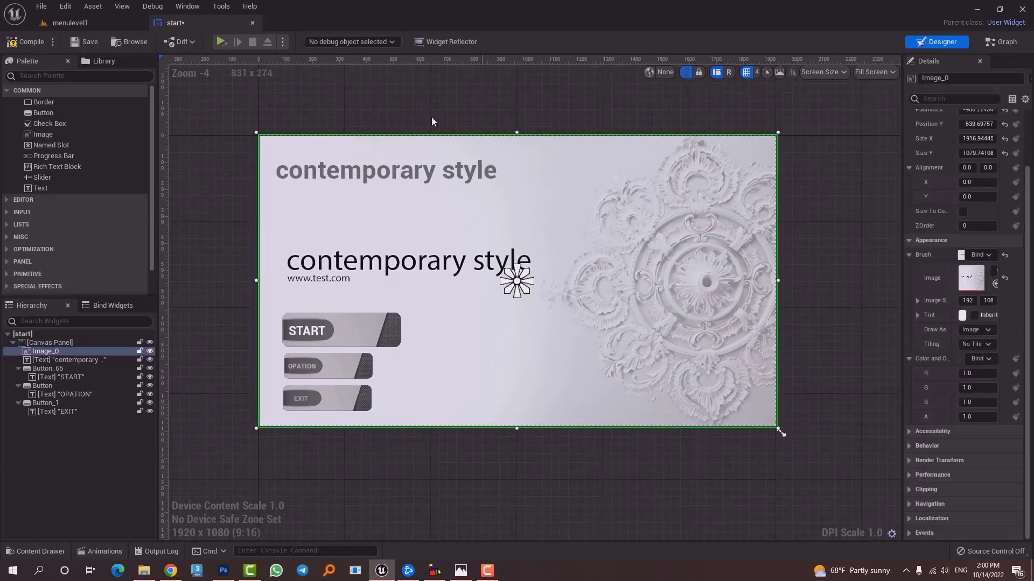
- Save texture 01 and the start widget, then check the menu in the running game and close it
left_click(218, 43)
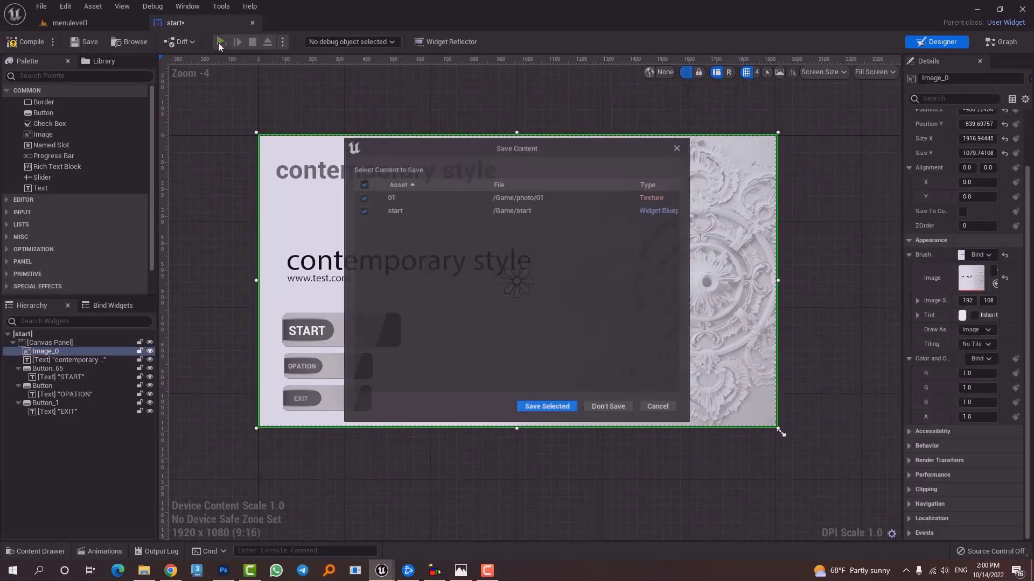
left_click(558, 408)
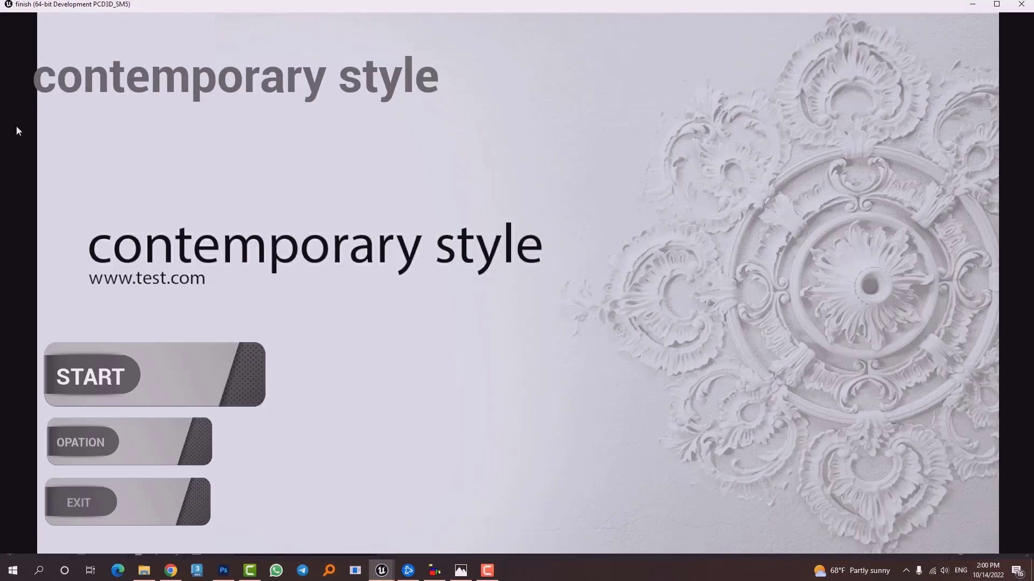
left_click(1021, 4)
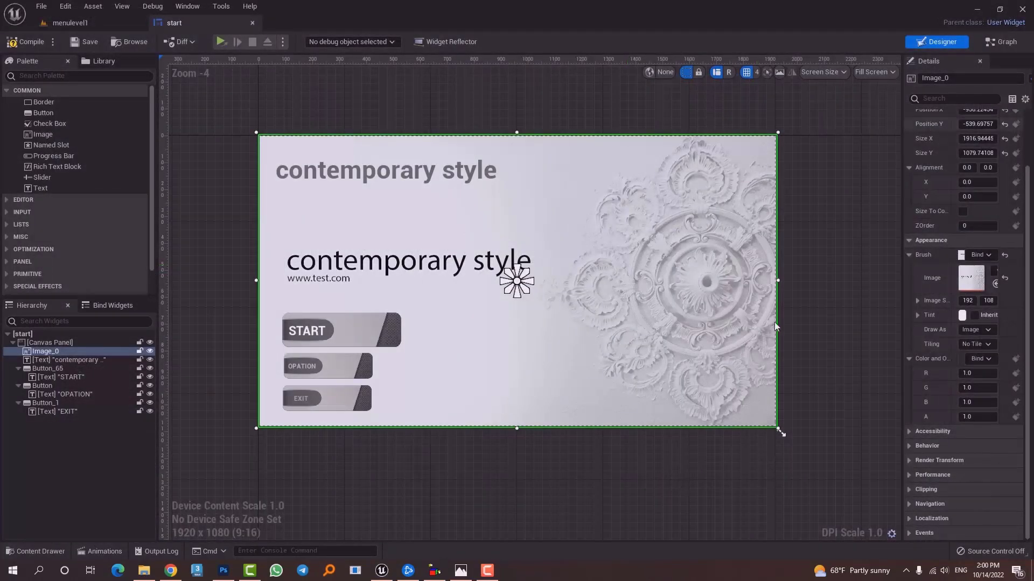
- Set the background image's anchors to the full-stretch preset so it fills the whole canvas
scroll(780, 334, "up", 3)
scroll(971, 208, "up", 3)
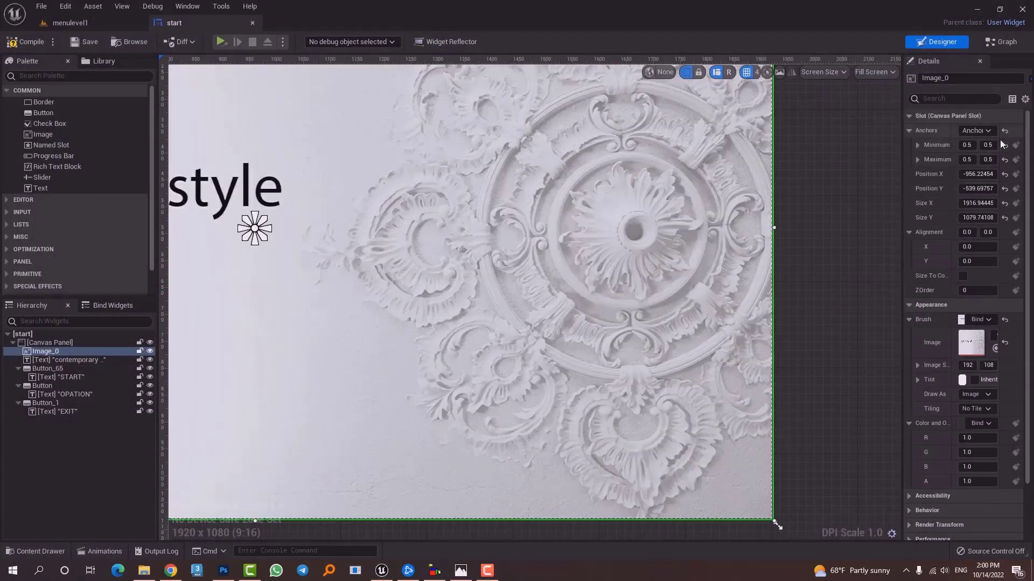
left_click(980, 130)
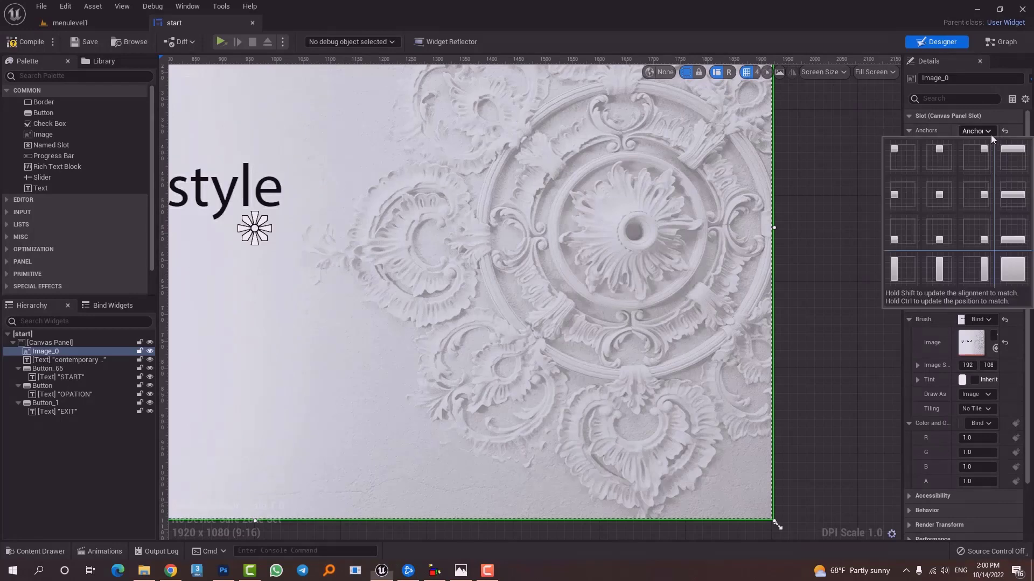
left_click(1013, 276)
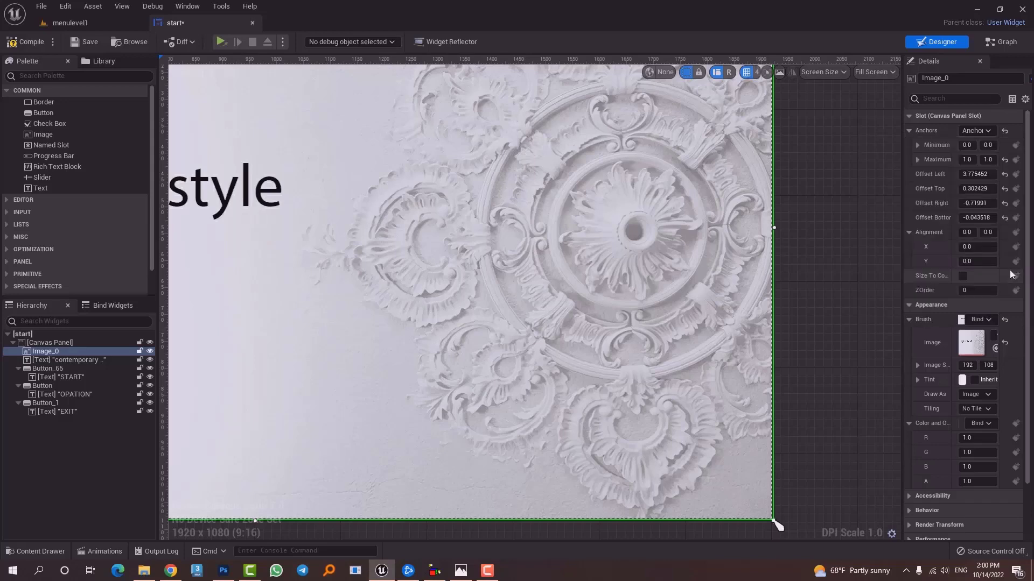
scroll(604, 465, "down", 4)
right_click_drag(648, 418, 722, 358)
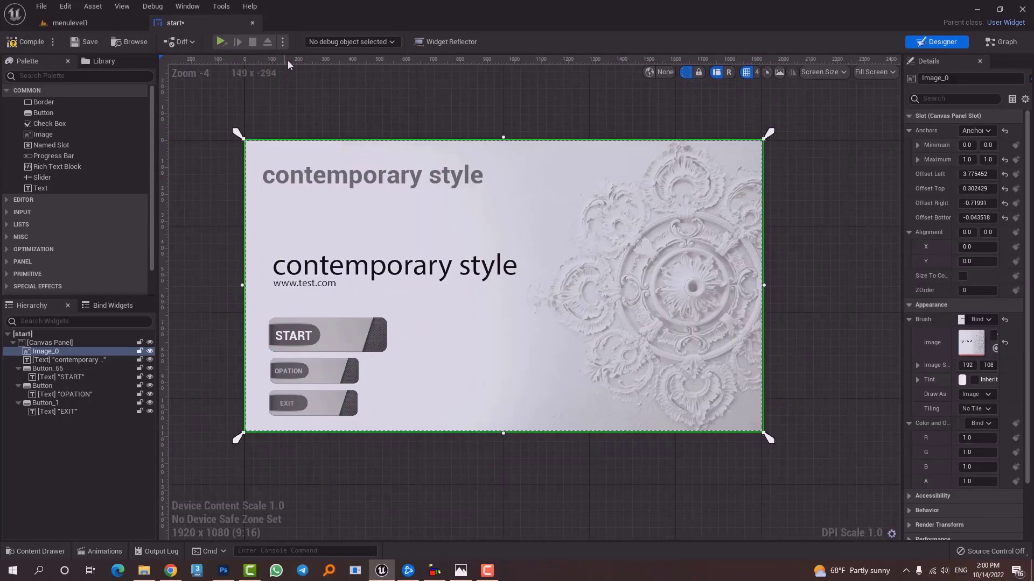
- Save the re-anchored start widget, run the game again to check how the background fills the window, and close it
left_click(218, 48)
left_click(570, 406)
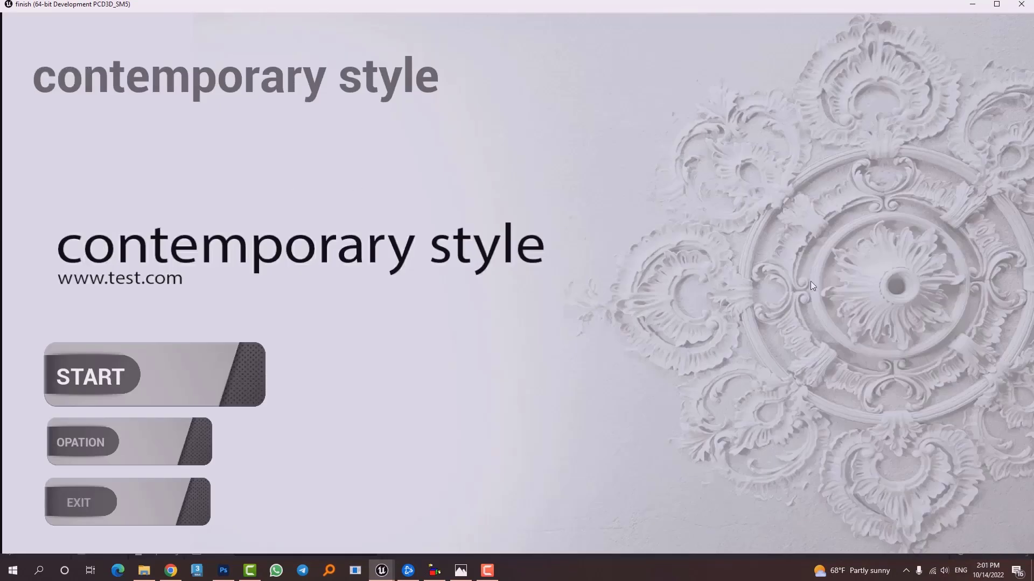
left_click(1017, 12)
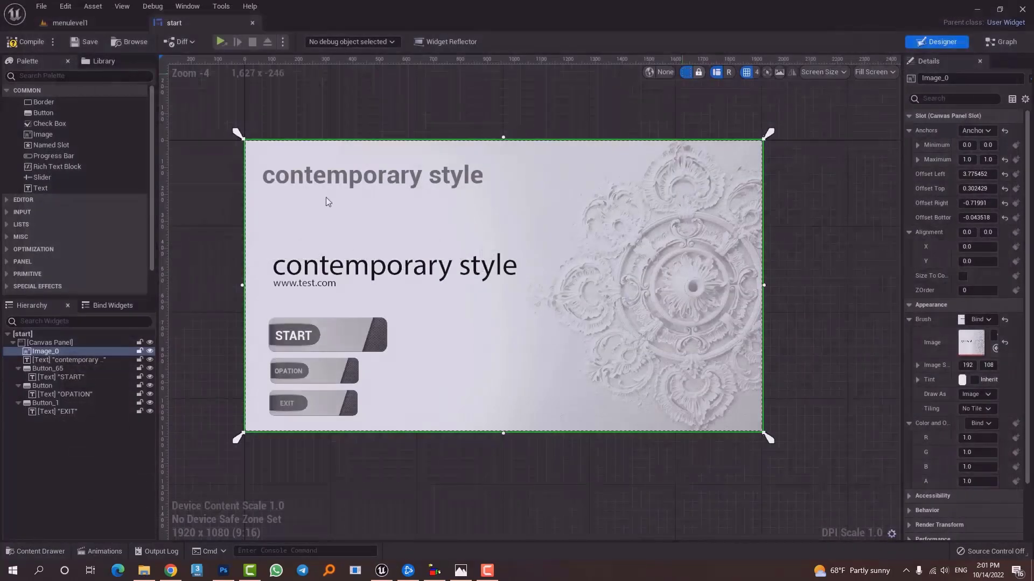
- Delete the grey "contemporary style" text block above the title contained in the background image
left_click(305, 178)
key("Delete")
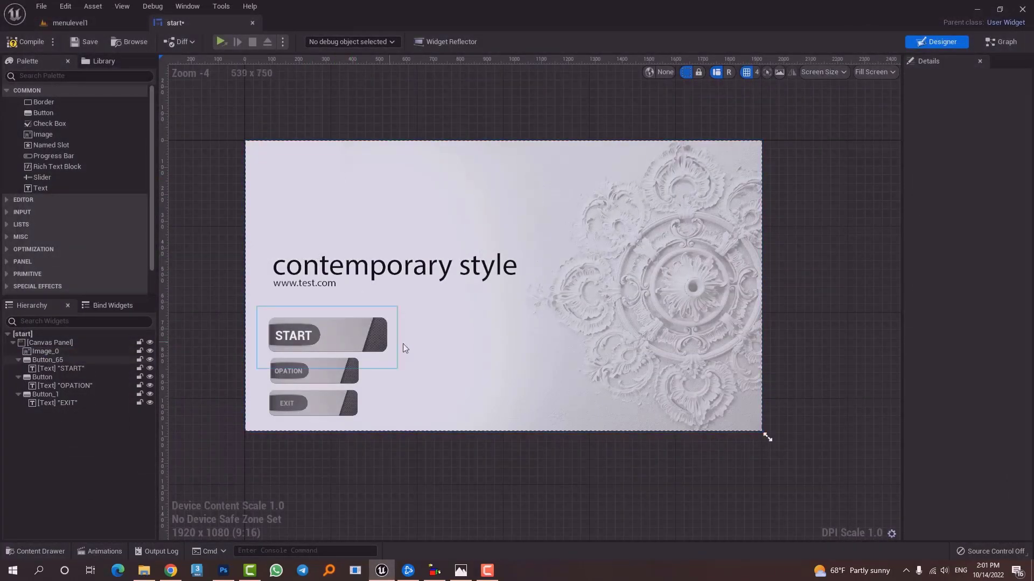
scroll(507, 285, "down", 3)
scroll(522, 289, "up", 3)
scroll(490, 279, "up", 1)
right_click_drag(489, 279, 557, 279)
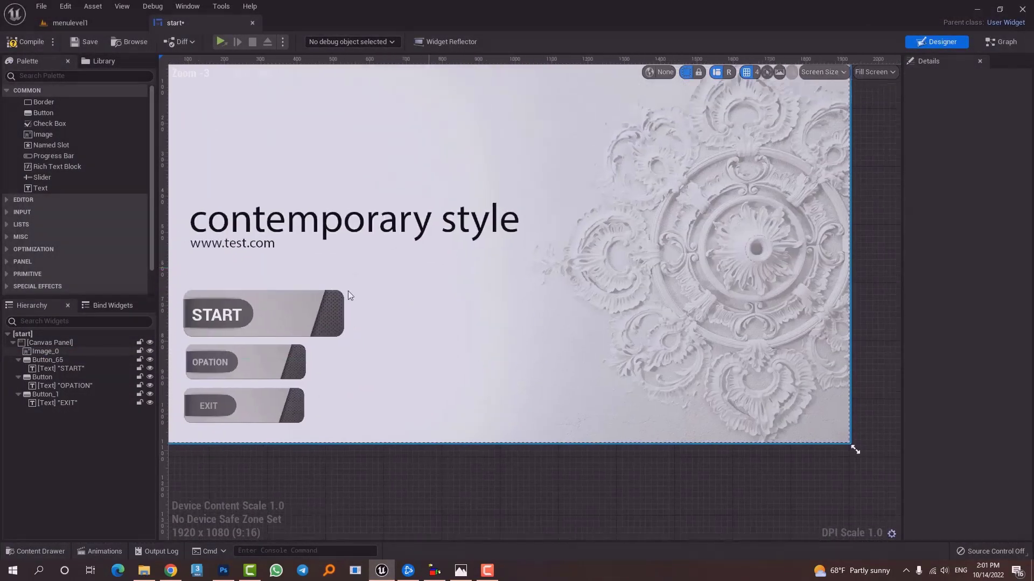
scroll(323, 301, "down", 1)
left_click(337, 324)
right_click_drag(296, 332, 366, 306)
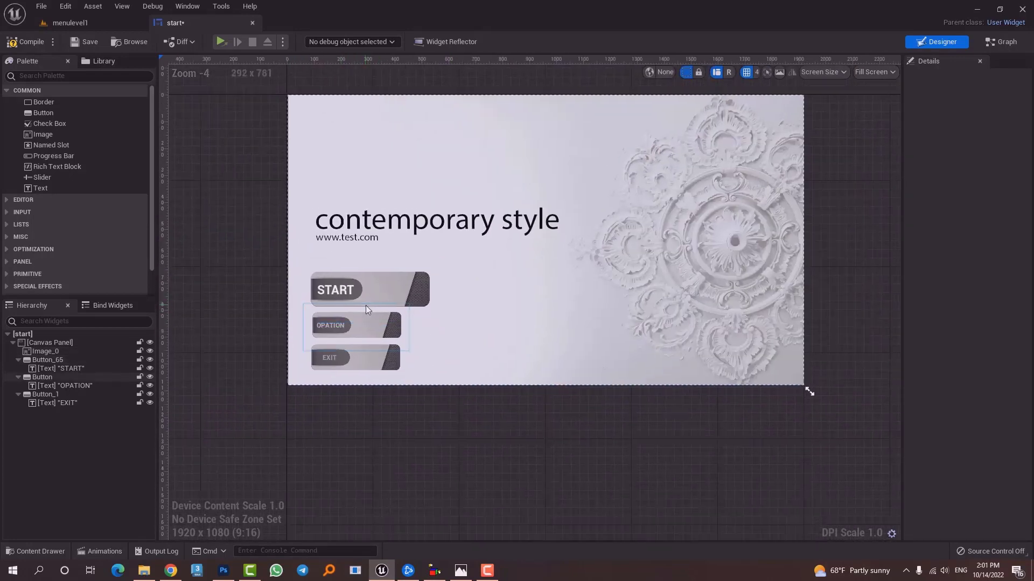
scroll(365, 305, "up", 1)
left_click(347, 372)
left_click(367, 285)
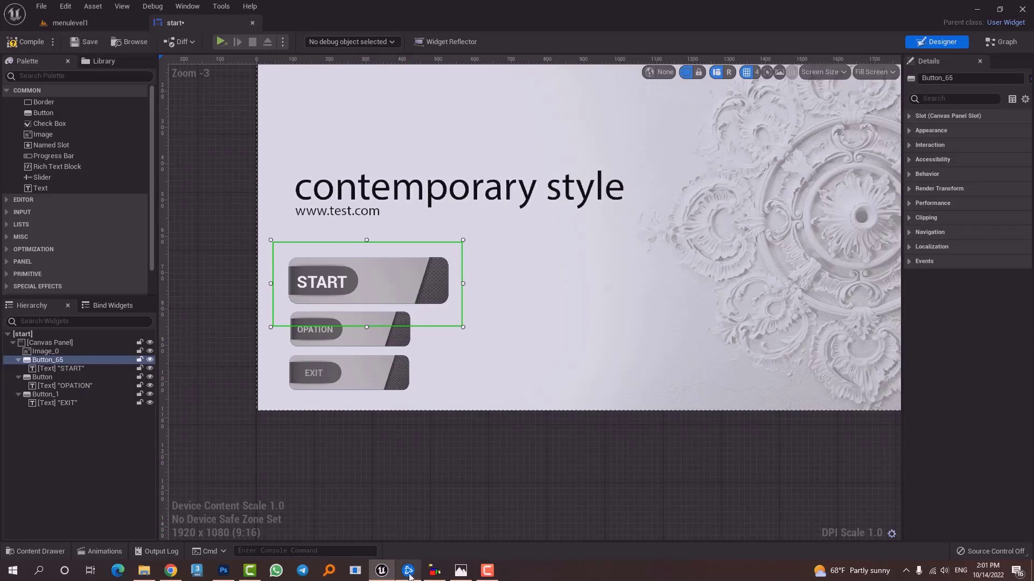
left_click(382, 570)
left_click(383, 368)
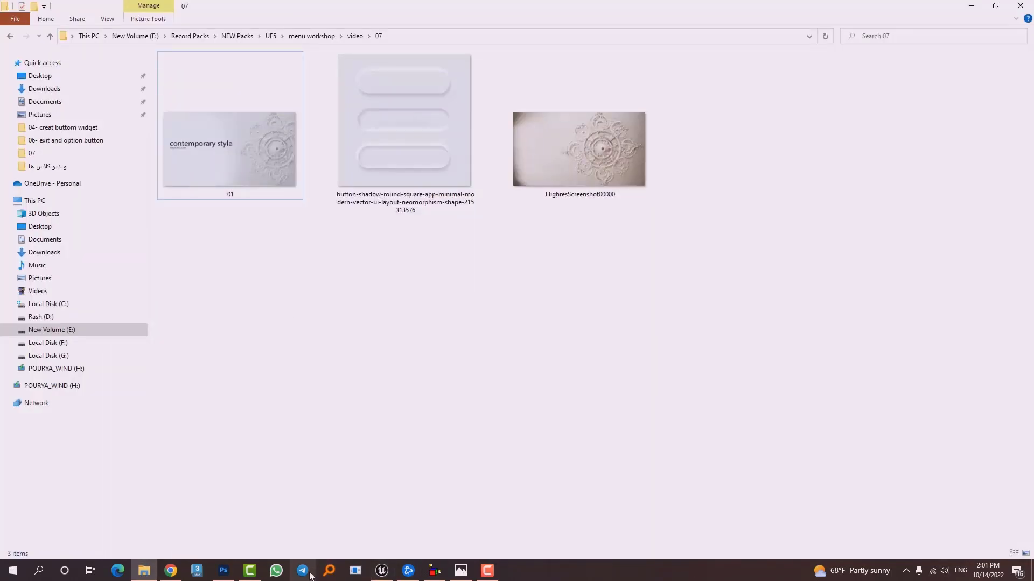
left_click(224, 570)
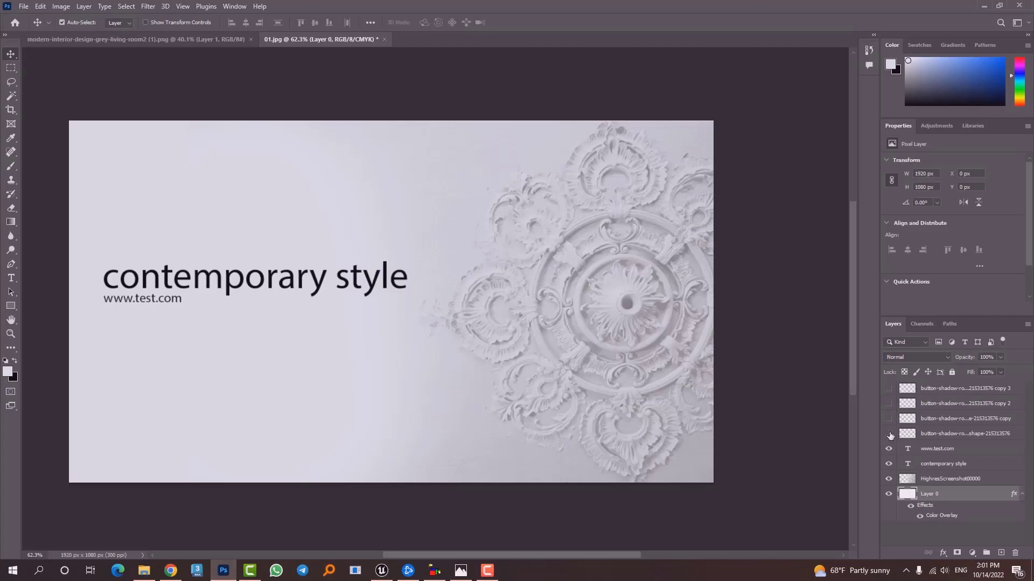
left_click(888, 434)
left_click(917, 386)
left_click(947, 434)
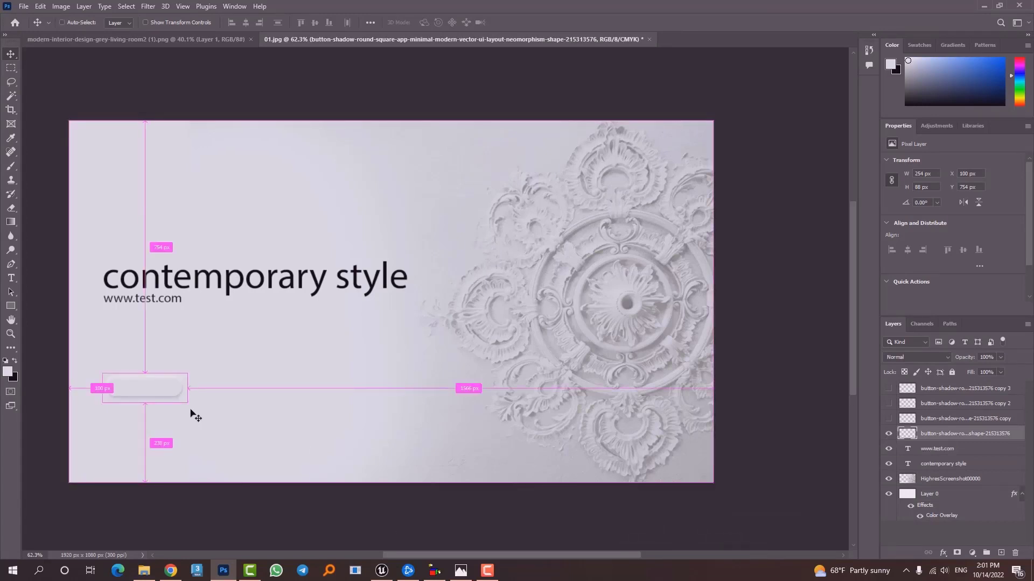
- Scale the button shape below the title up to about 384 × 133 px, keeping its upper-left corner in place
key("ctrl+t")
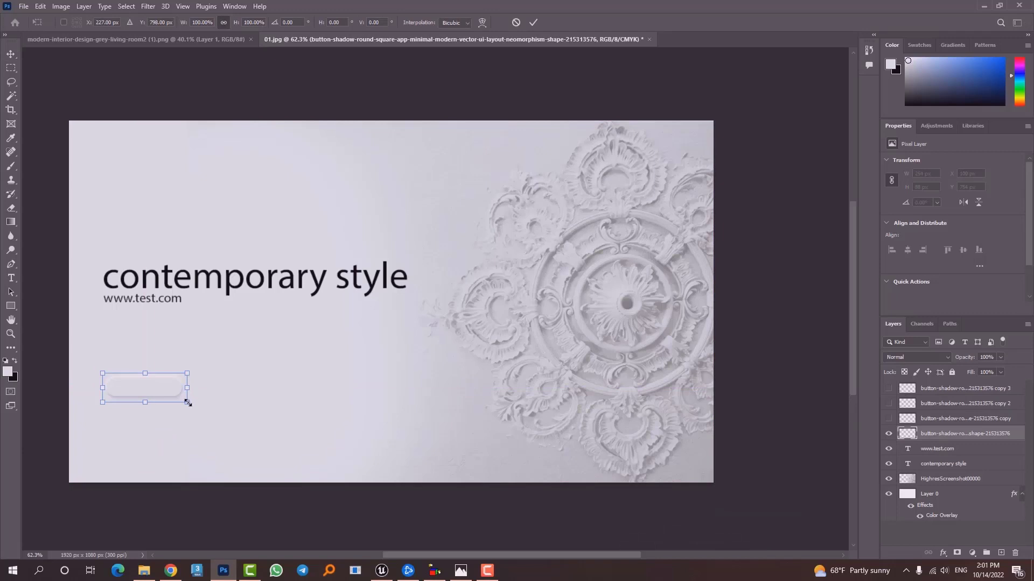
left_click_drag(187, 403, 226, 434)
key("Return")
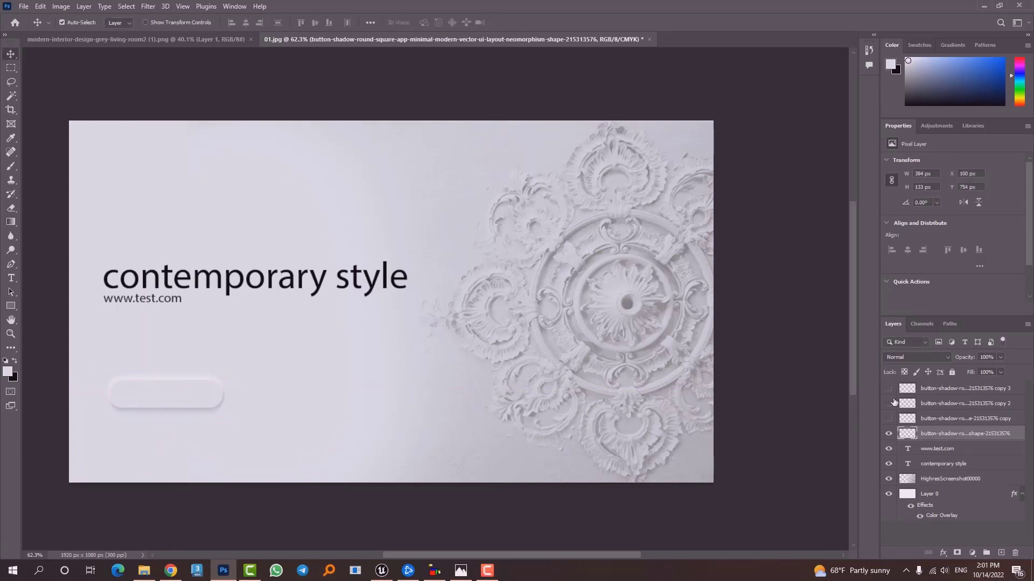
- Export the enlarged button layer at 384 × 133 px as a transparent PNG named 08 in the 07 folder
right_click(1006, 437)
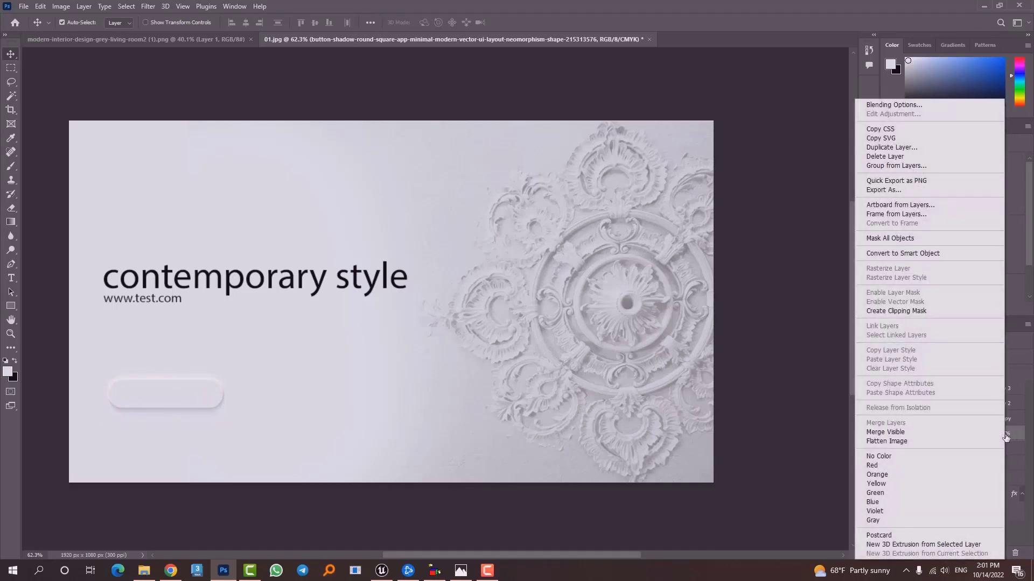
left_click(898, 192)
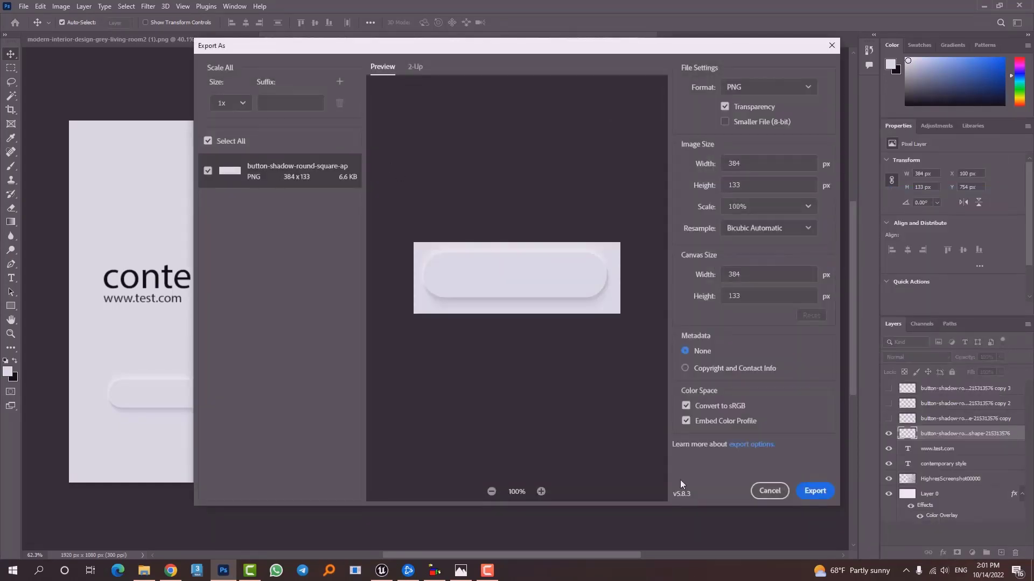
left_click(774, 86)
left_click(768, 88)
left_click(819, 496)
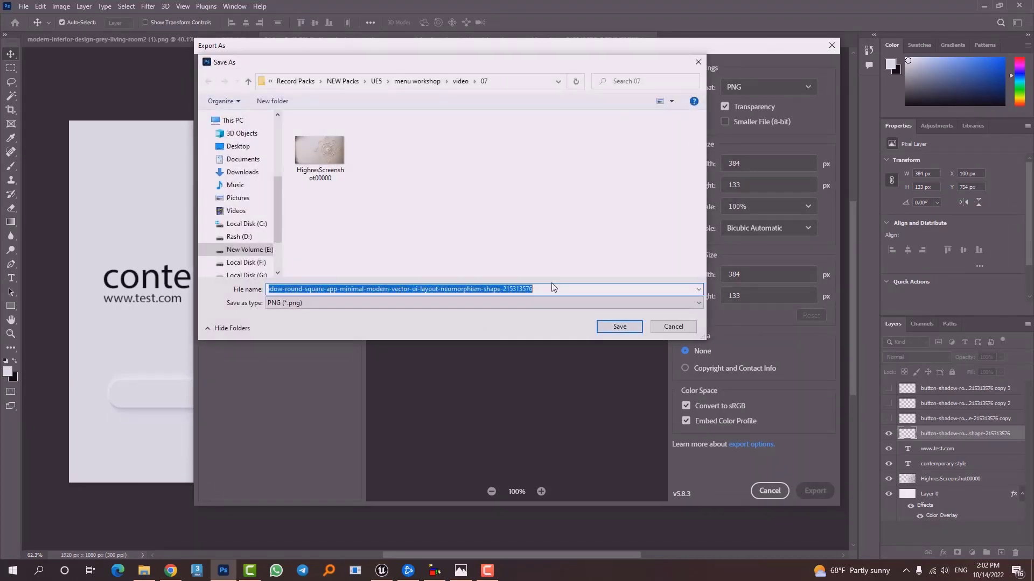
type("01")
key("Return")
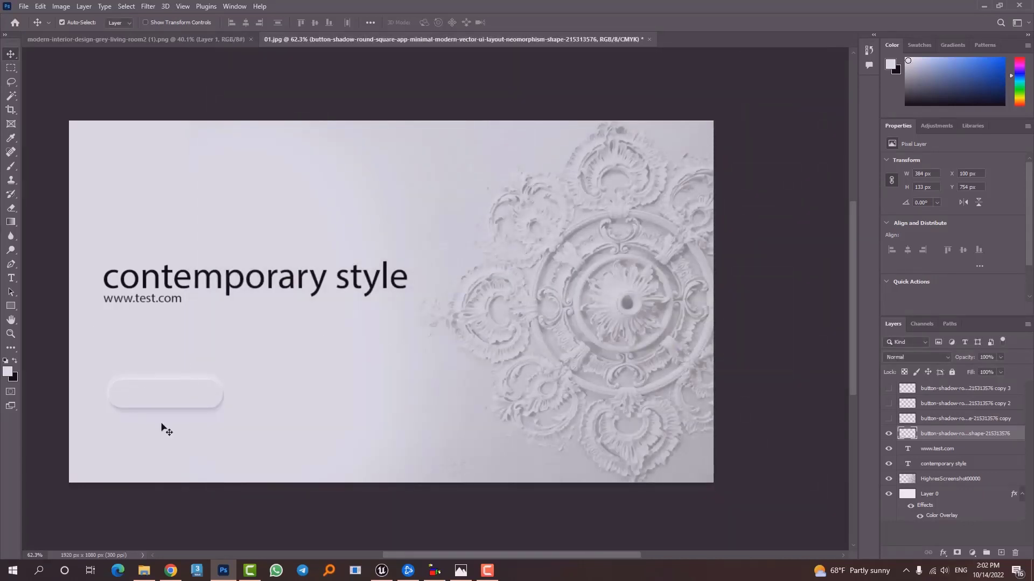
- Import the exported 08 button image into the Unreal project's content and move the texture into the photo folder
left_click(144, 571)
left_click(431, 168)
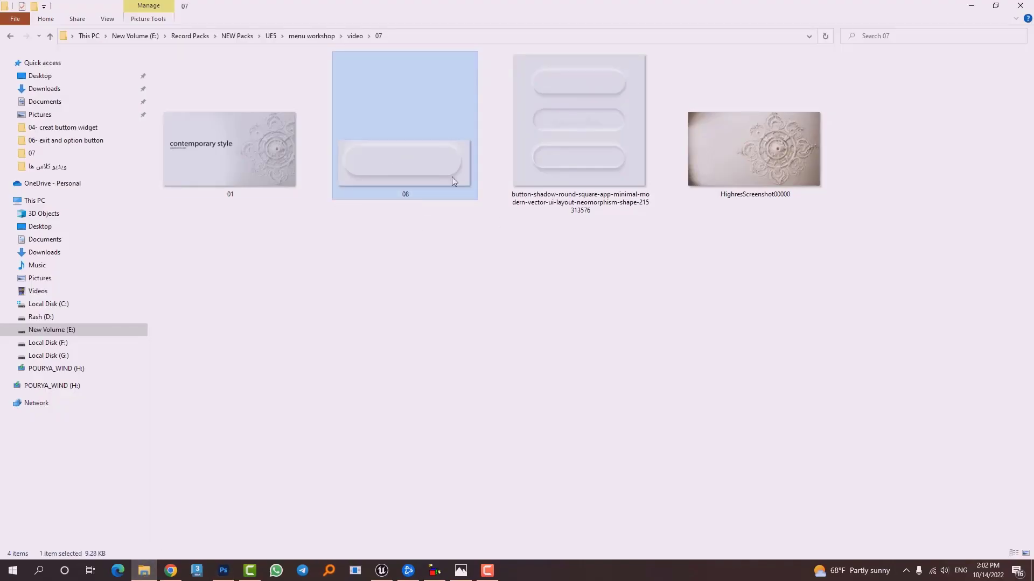
left_click(381, 570)
left_click(464, 442)
key("ctrl+space")
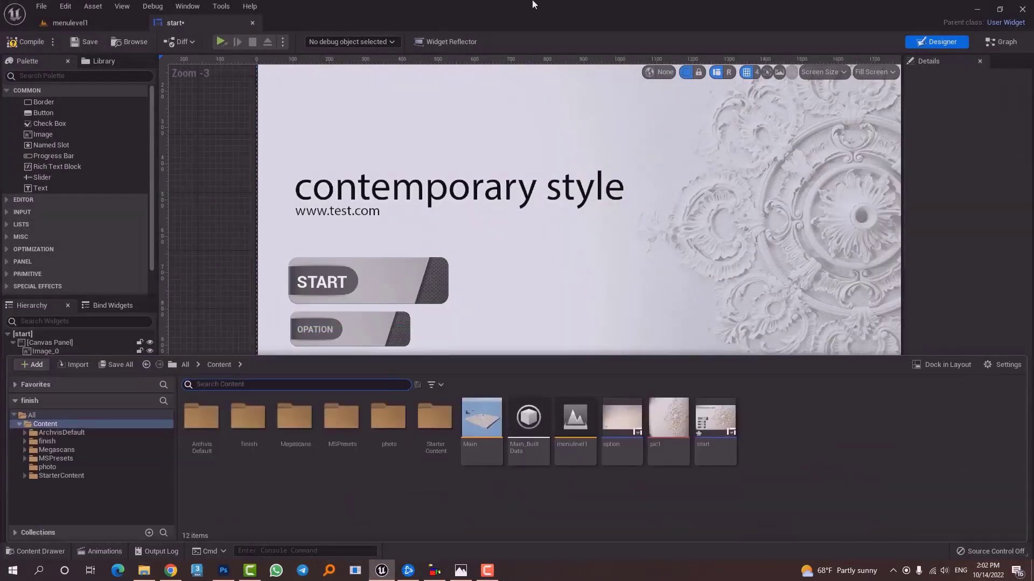
left_click_drag(534, 4, 633, 119)
key("ctrl+space")
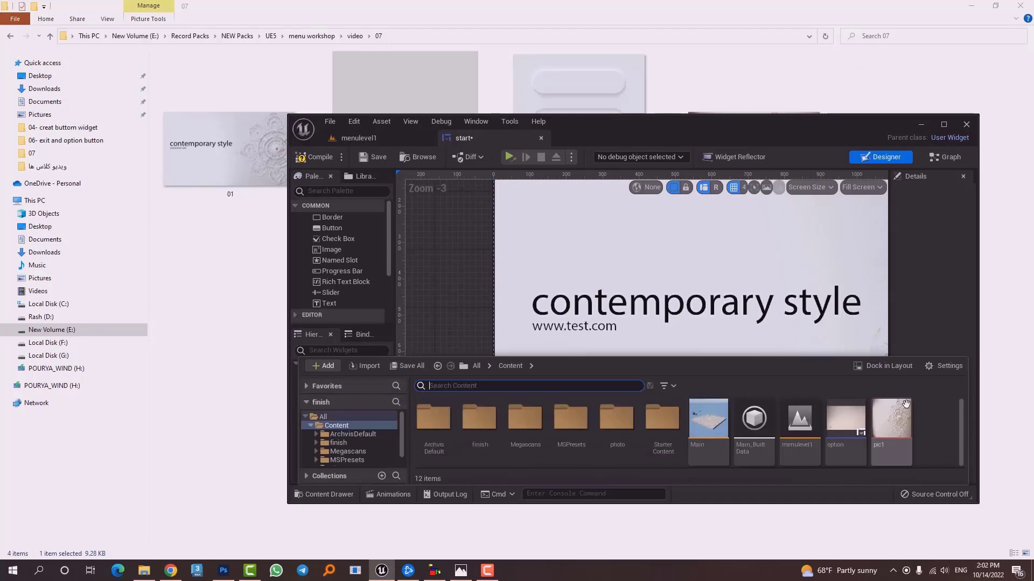
left_click(888, 365)
left_click_drag(482, 88, 564, 224)
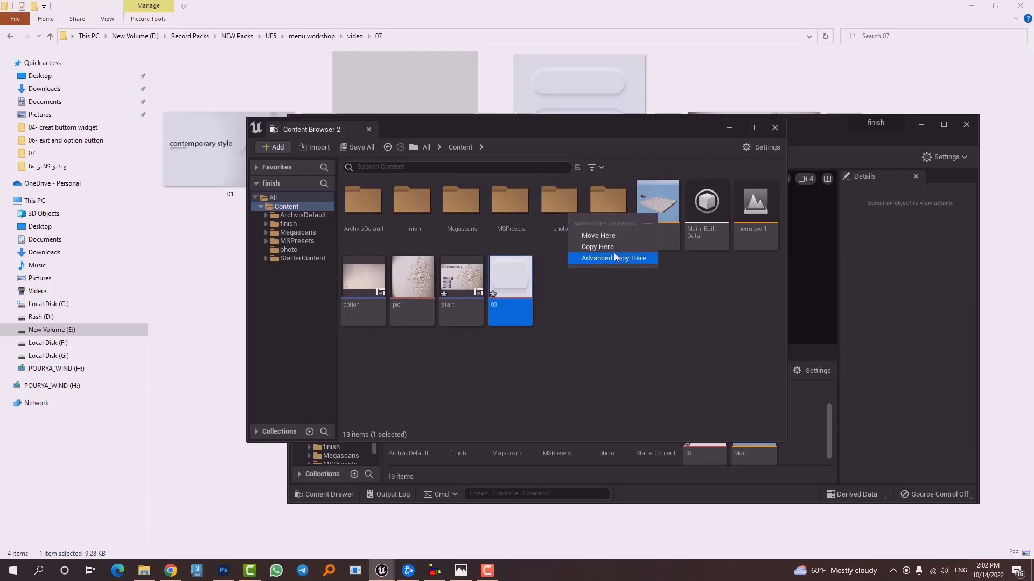
left_click(566, 232)
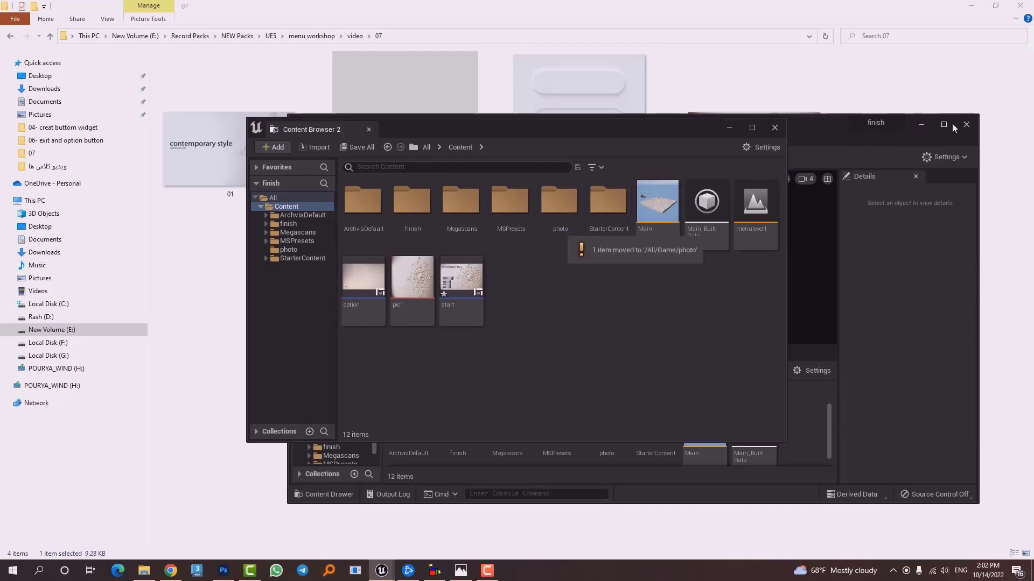
- Maximize the Unreal editor, close the extra content browser, and reopen the start widget
left_click(951, 124)
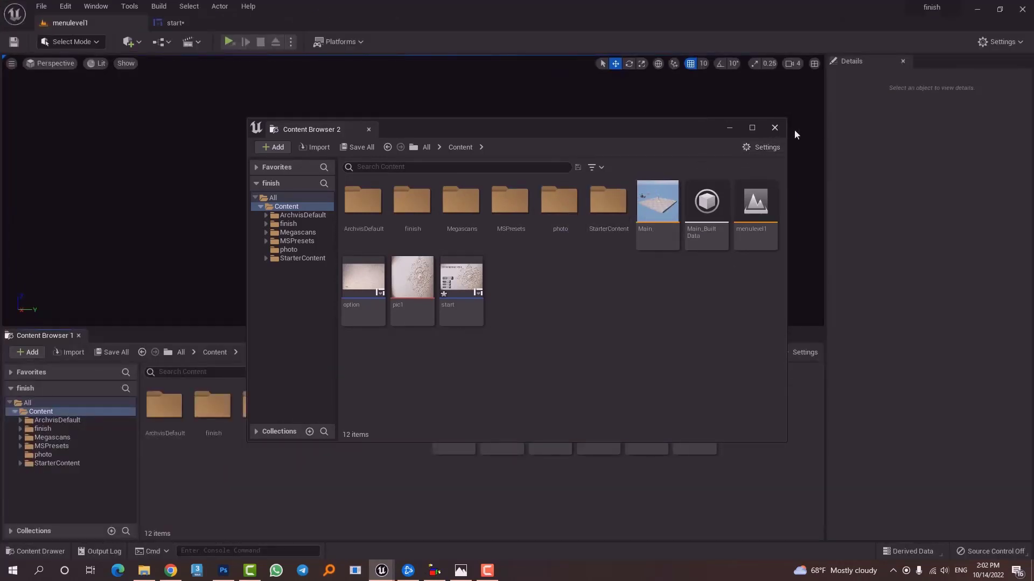
left_click(772, 131)
double_click(710, 405)
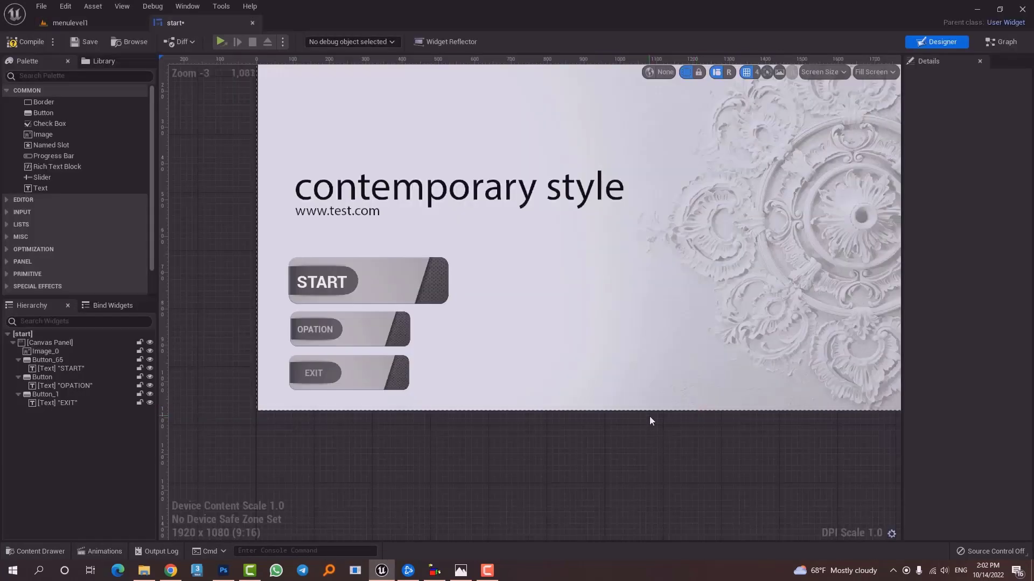
- Set the START button's Normal style image to texture 08
left_click(452, 281)
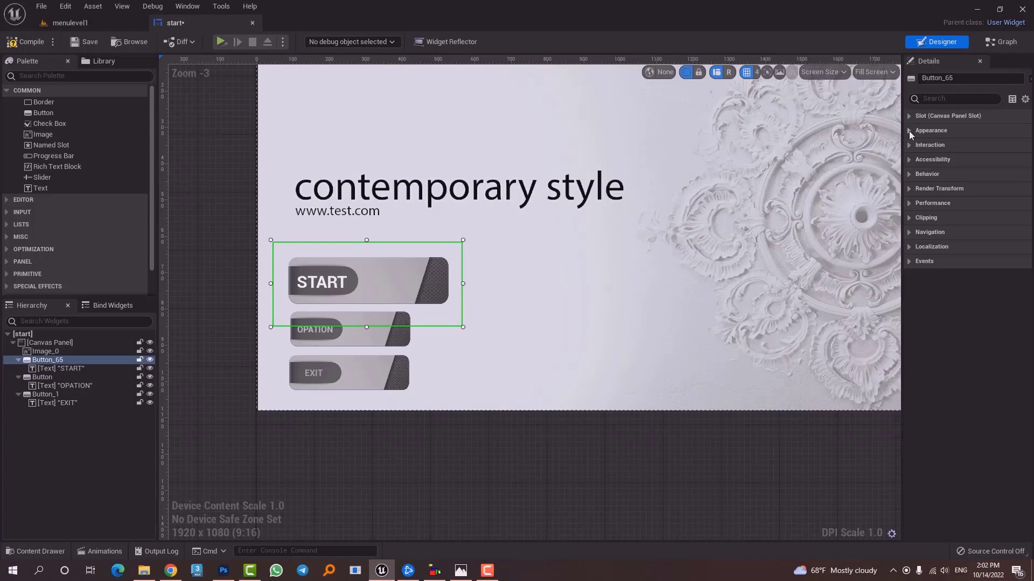
left_click_drag(902, 135, 762, 162)
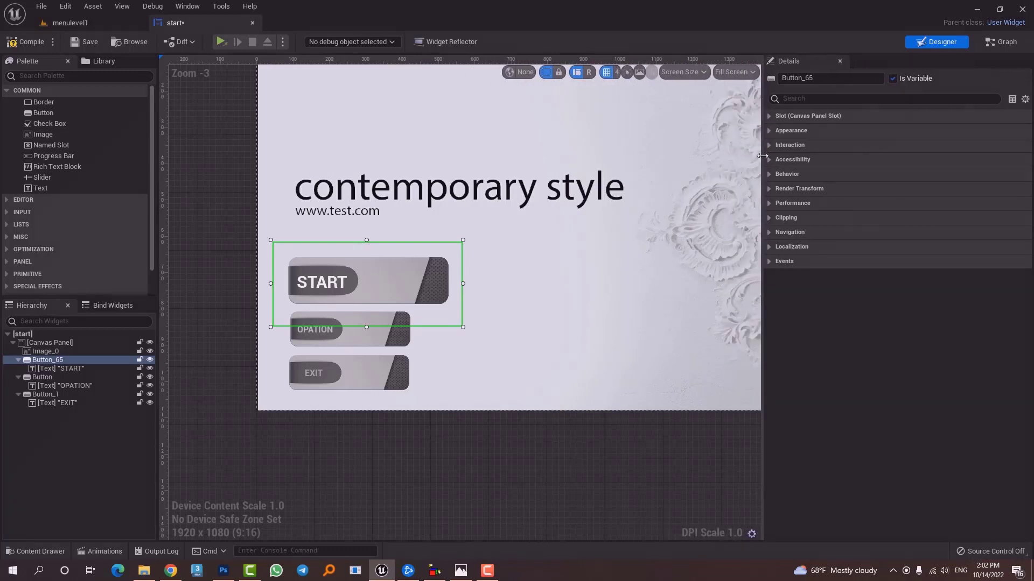
left_click(768, 132)
left_click(769, 145)
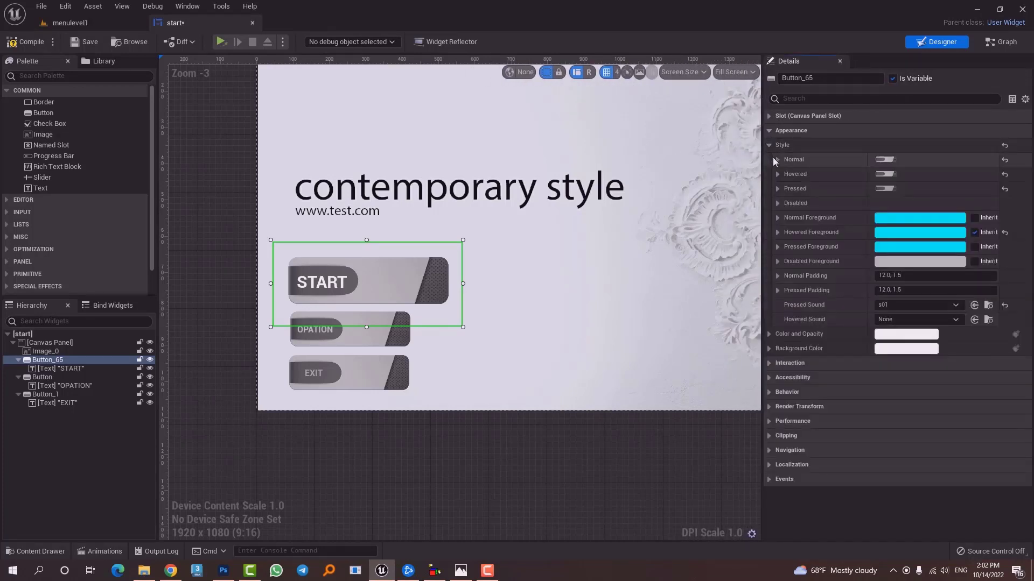
left_click(777, 159)
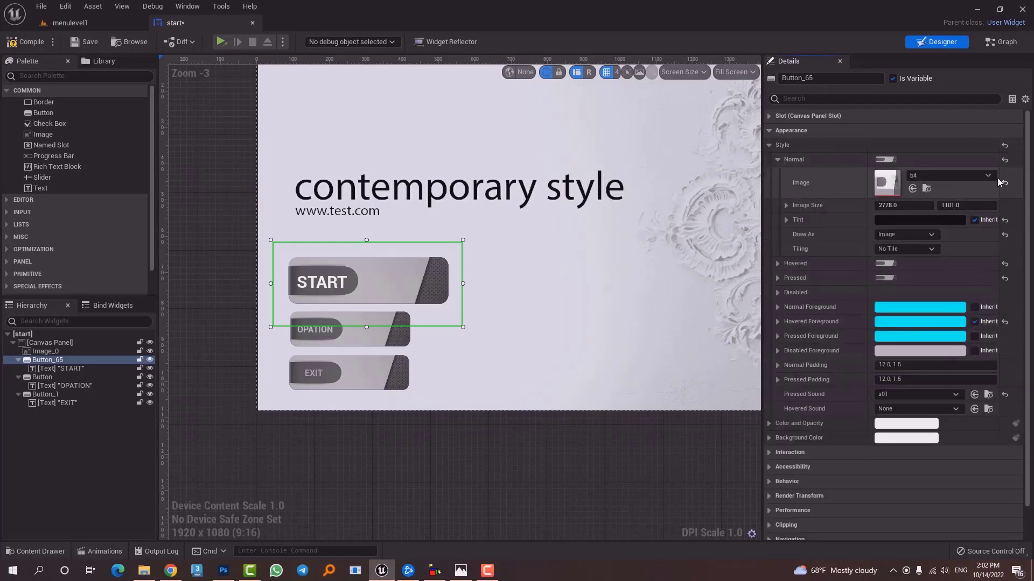
left_click(973, 175)
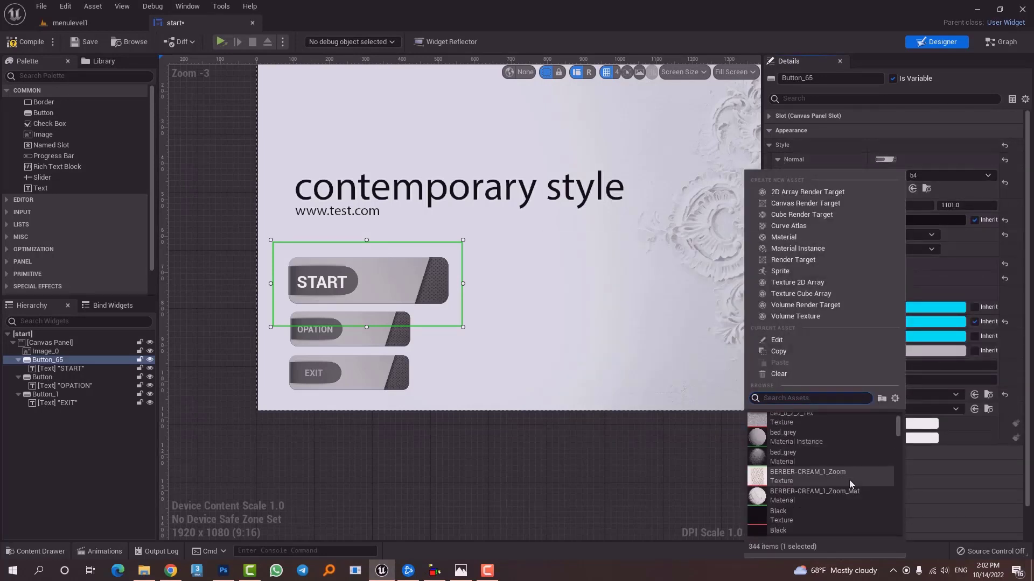
type("08")
left_click(784, 421)
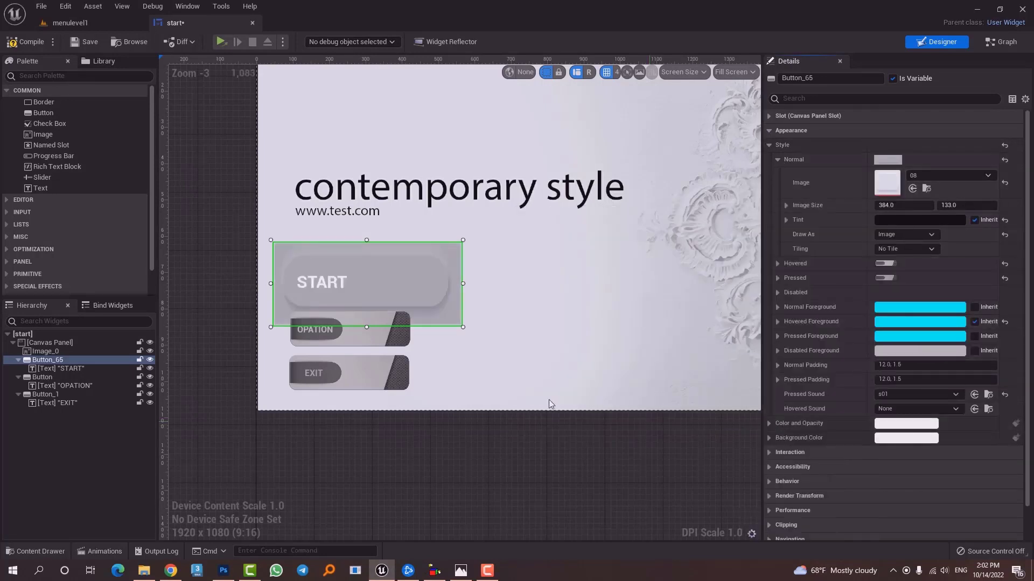
scroll(409, 266, "up", 2)
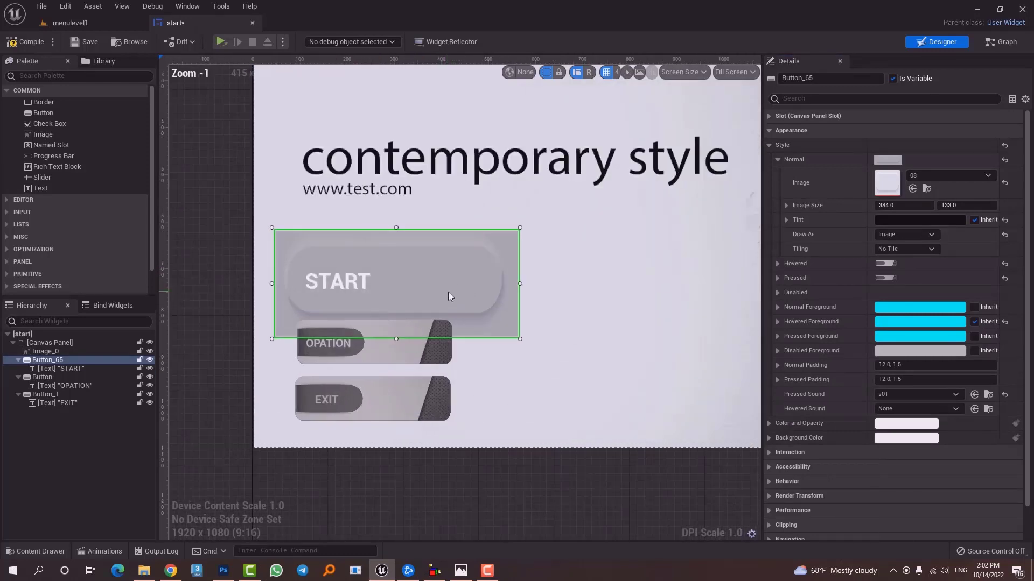
- Set the START button's Hovered and Pressed style images to texture 08
left_click(777, 263)
left_click(958, 282)
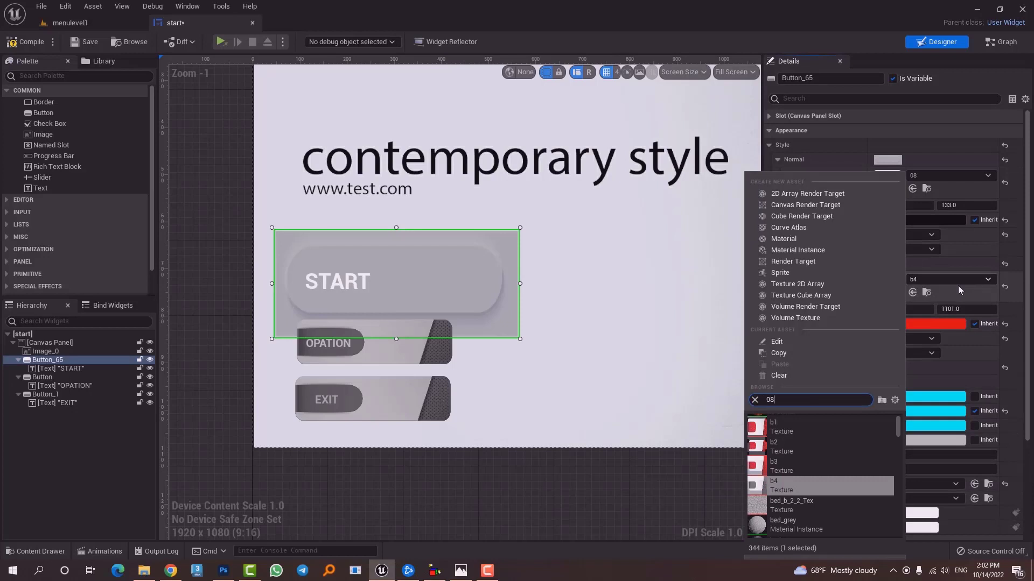
left_click(813, 422)
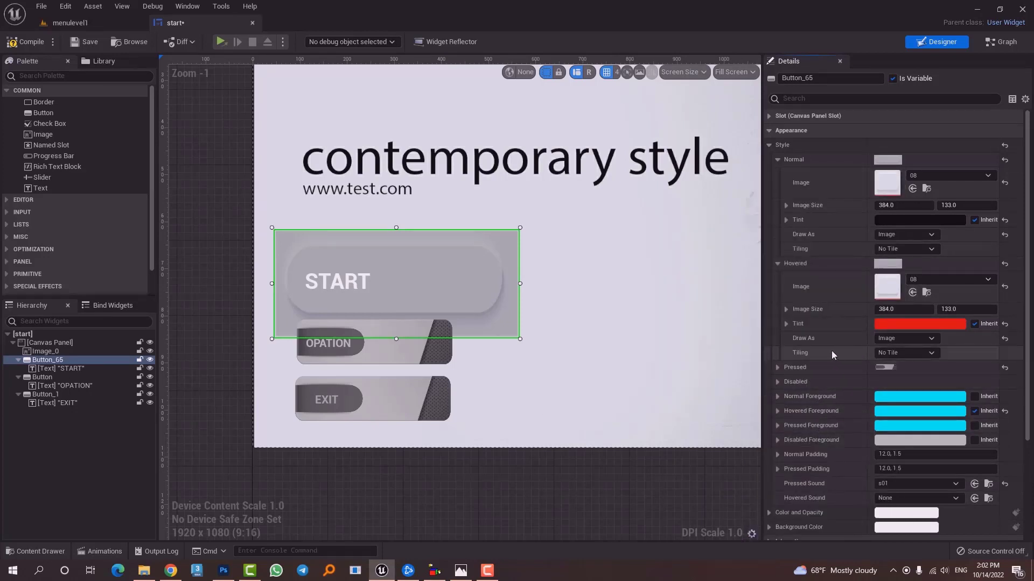
left_click(777, 367)
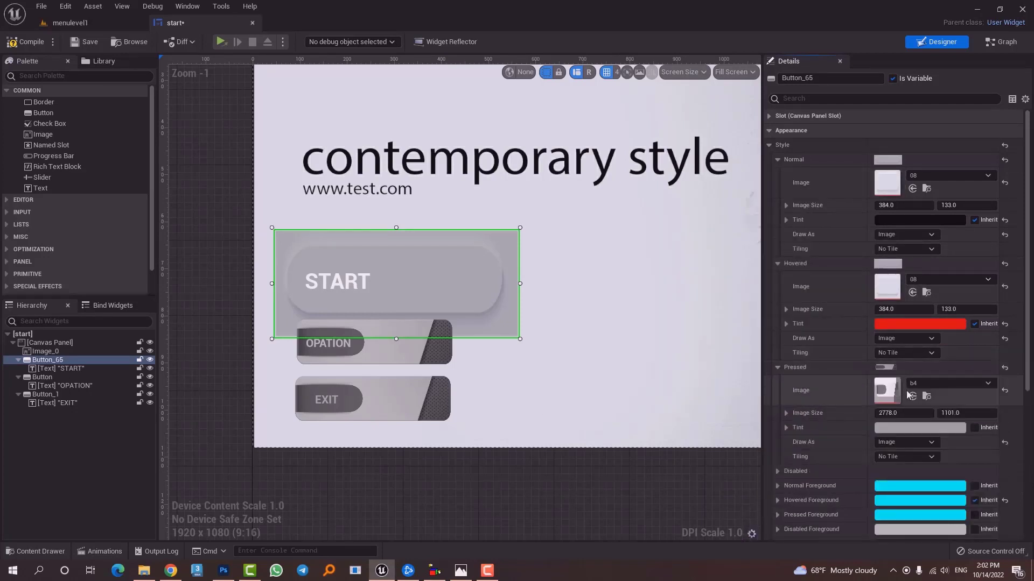
left_click(943, 383)
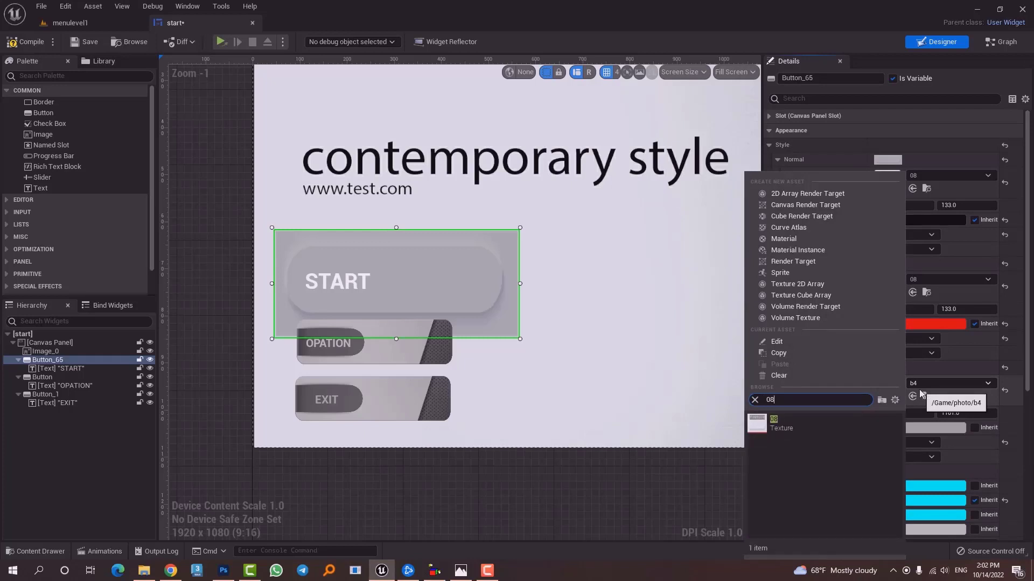
left_click(813, 424)
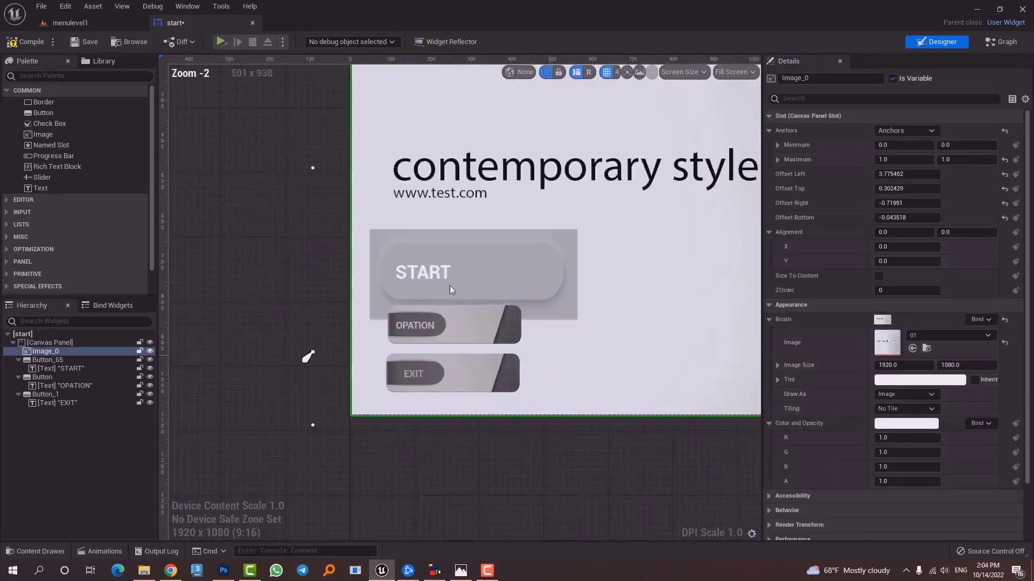
scroll(451, 286, "down", 1)
right_click_drag(553, 255, 451, 296)
left_click_drag(451, 296, 416, 311)
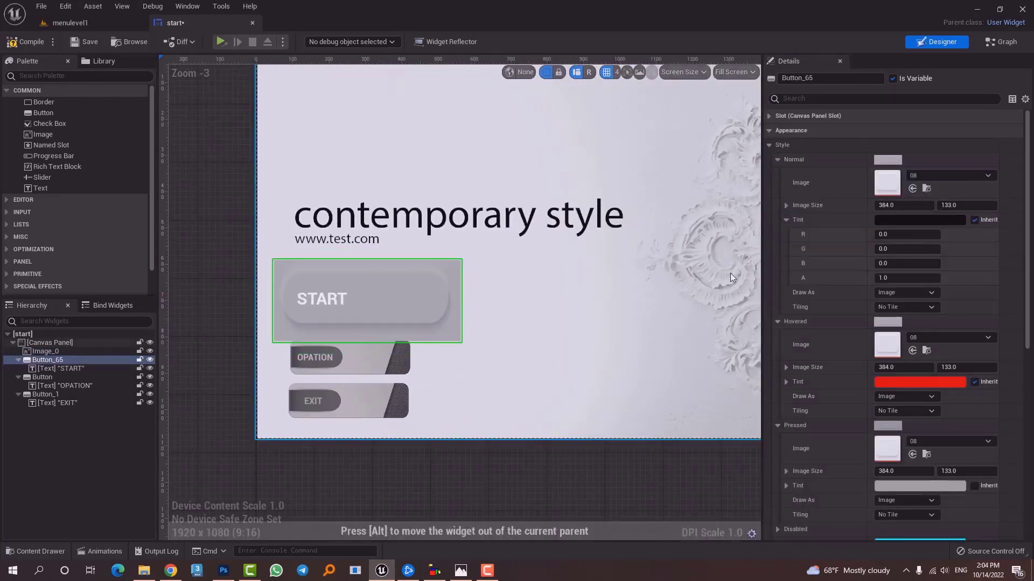
key("ctrl+z")
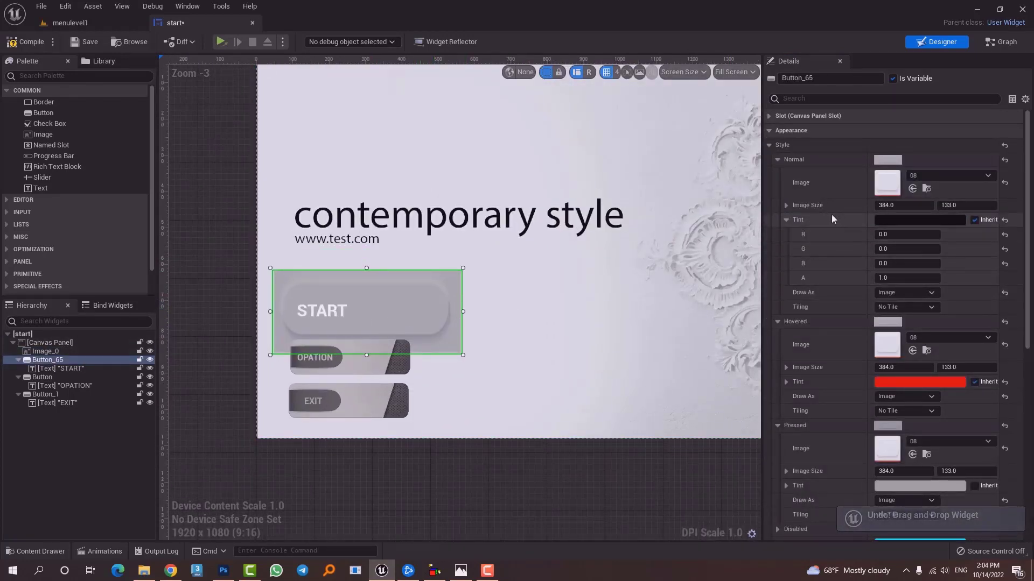
- Set the START button's Normal tint to white, with R, G, B and A at 1.0, and inspect it against the background
left_click(902, 221)
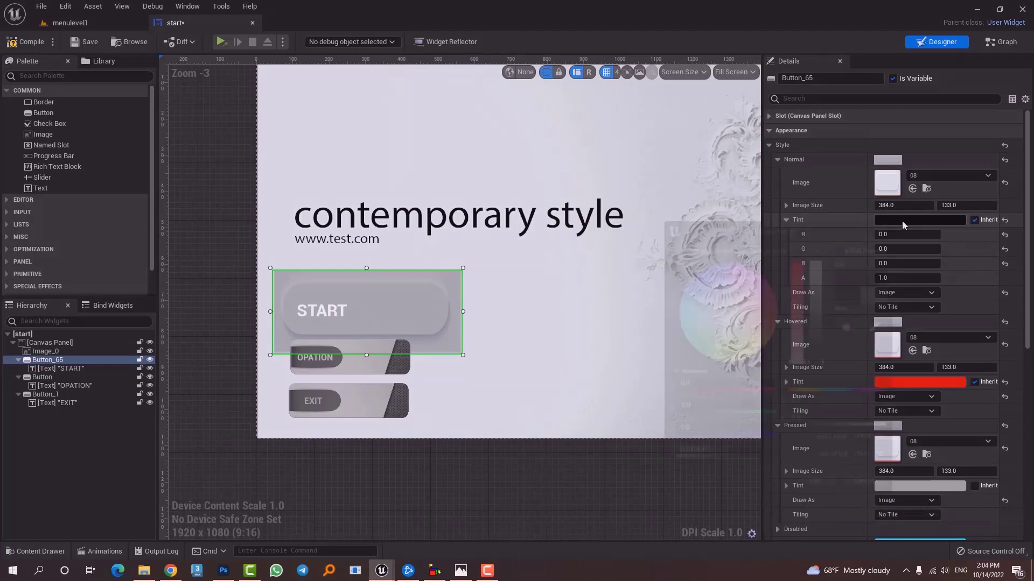
left_click_drag(825, 286, 829, 258)
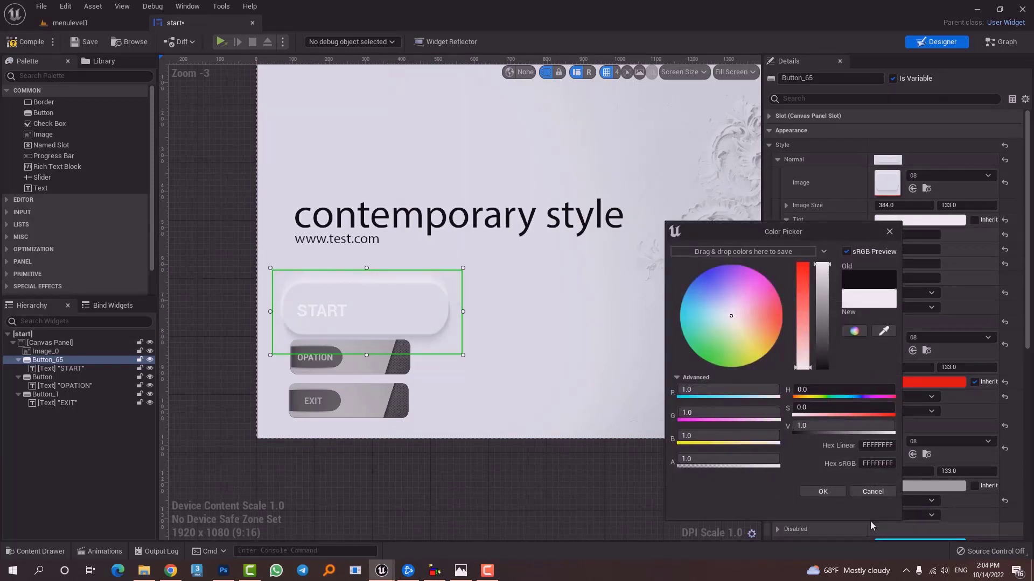
left_click(812, 494)
left_click(245, 243)
scroll(262, 246, "up", 3)
right_click_drag(485, 386, 473, 308)
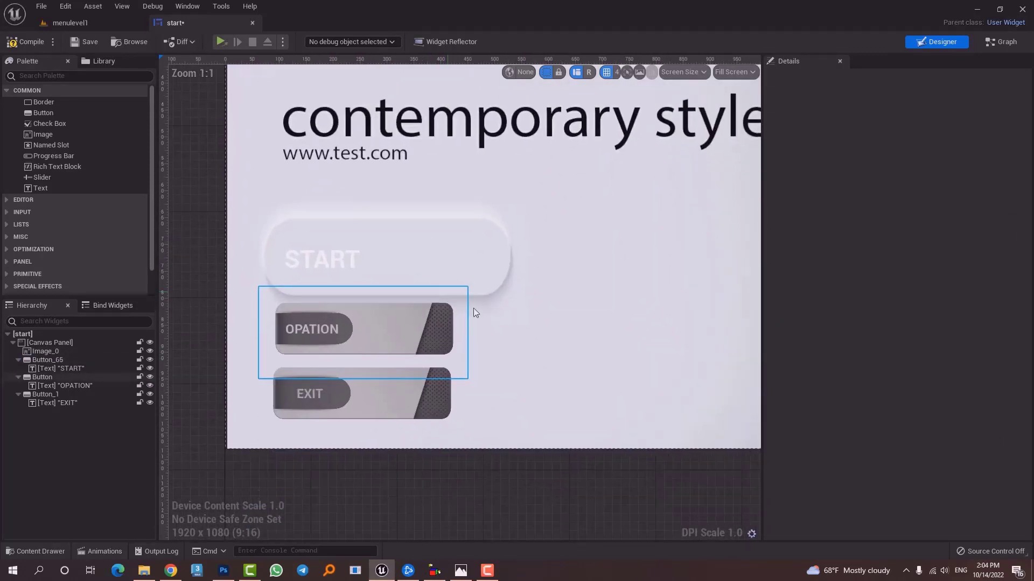
- Shrink the START button so it sits clear above the OPATION button, and select its text label
scroll(430, 361, "down", 2)
left_click(509, 312)
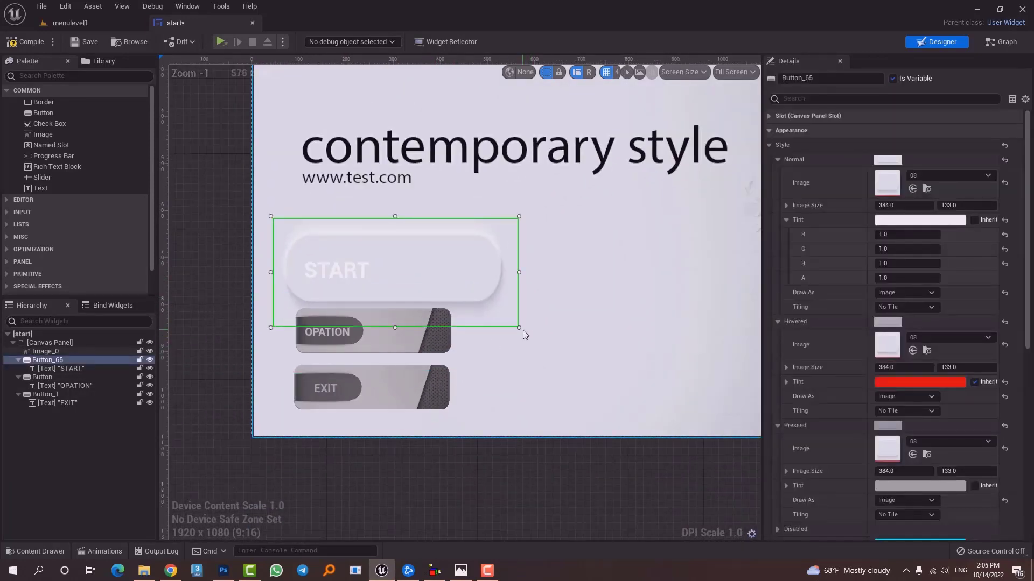
left_click_drag(519, 328, 464, 293)
left_click(299, 256)
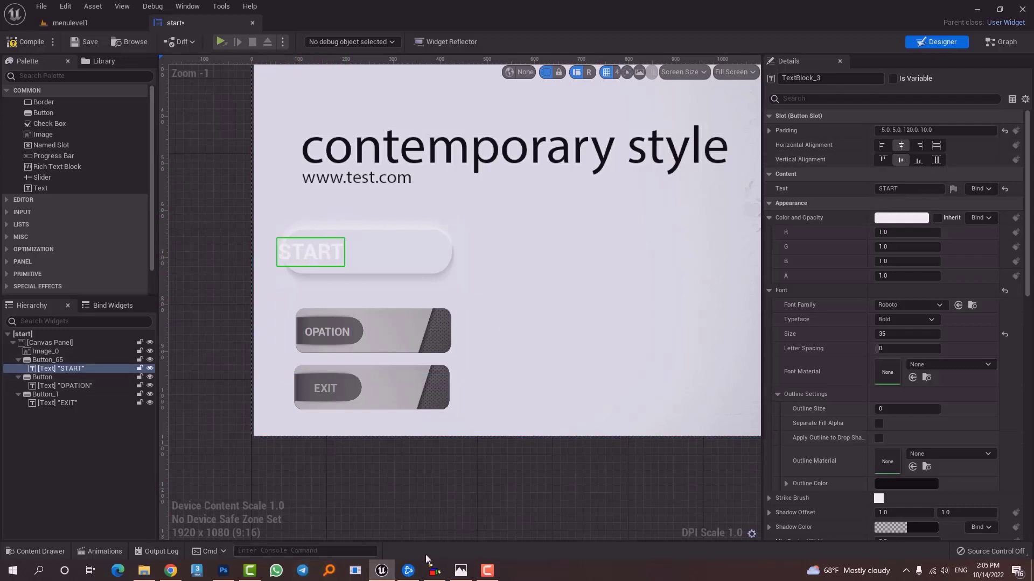
- Switch to Photoshop and add the text "start" in black 72 pt Myriad Pro over the rounded button
left_click(227, 574)
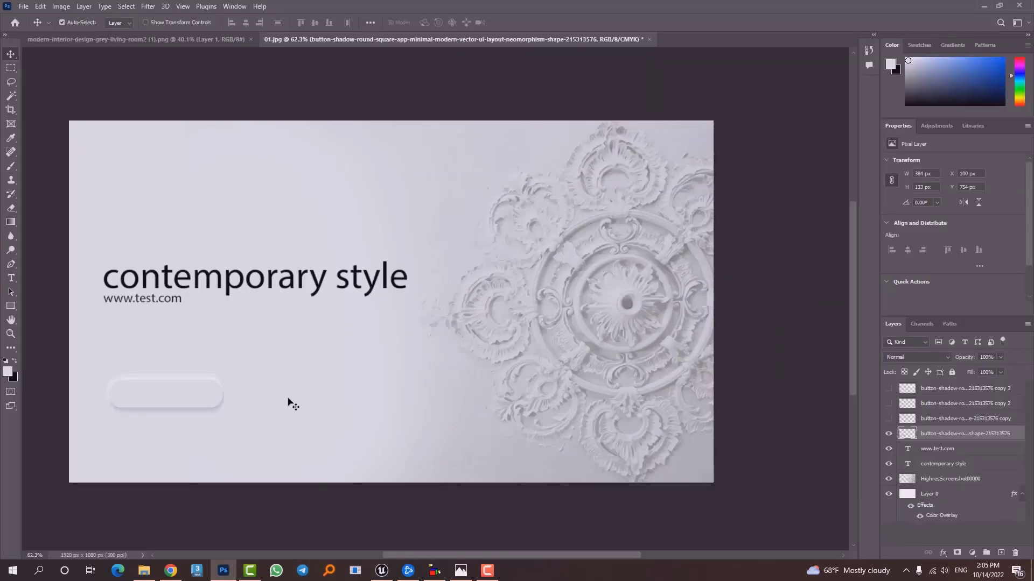
left_click(11, 279)
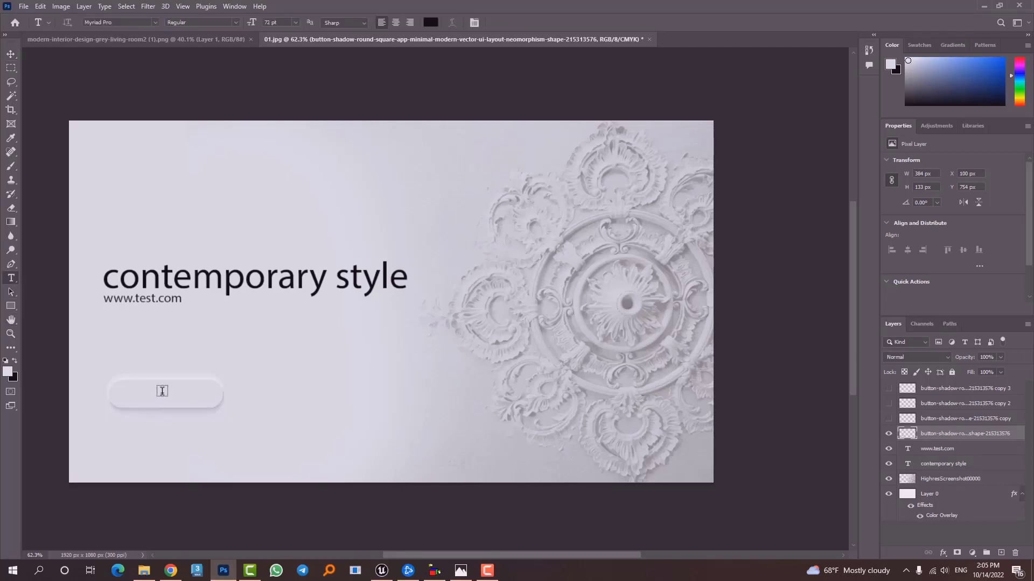
left_click(155, 397)
type("star")
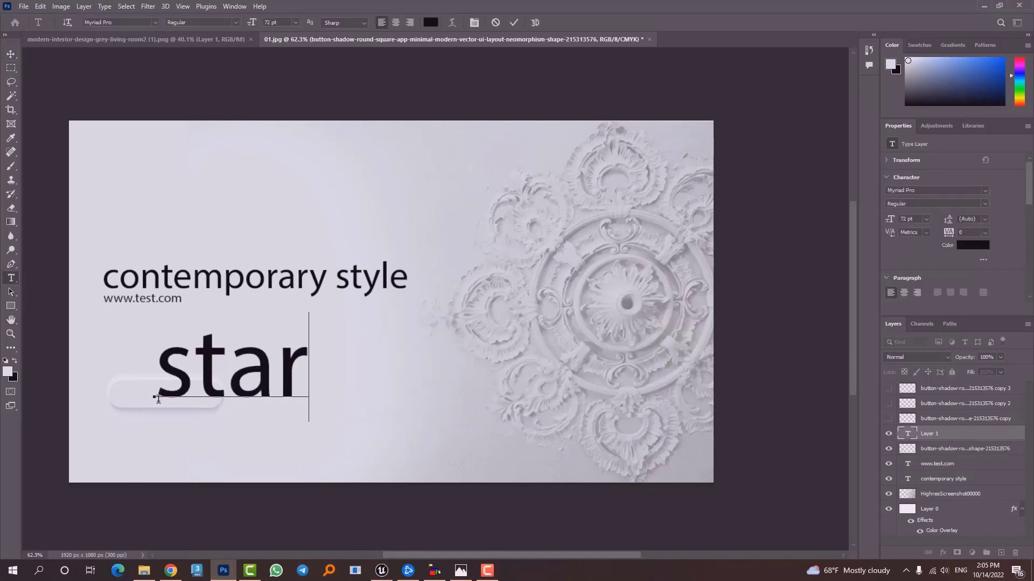
type("t")
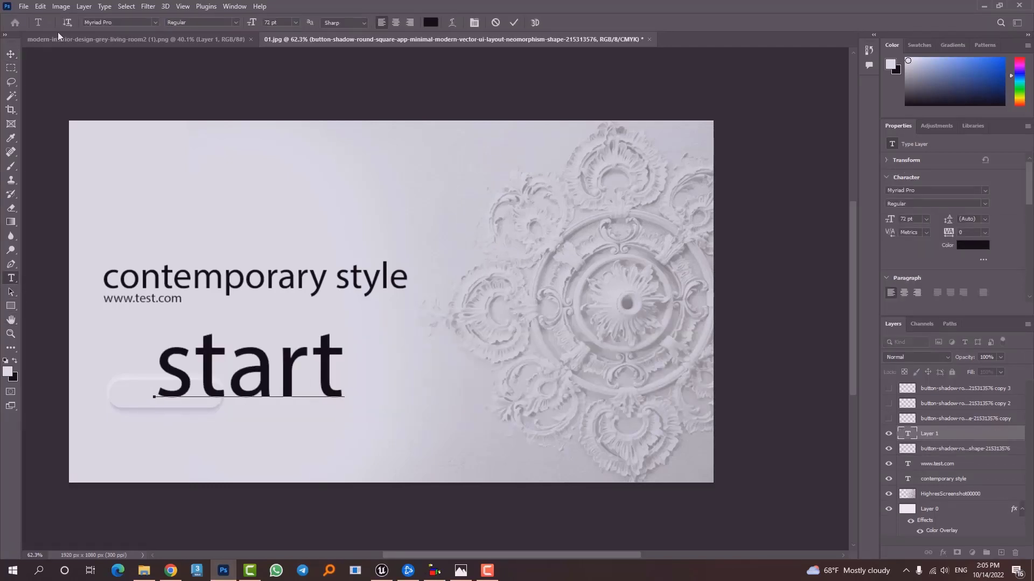
left_click(11, 55)
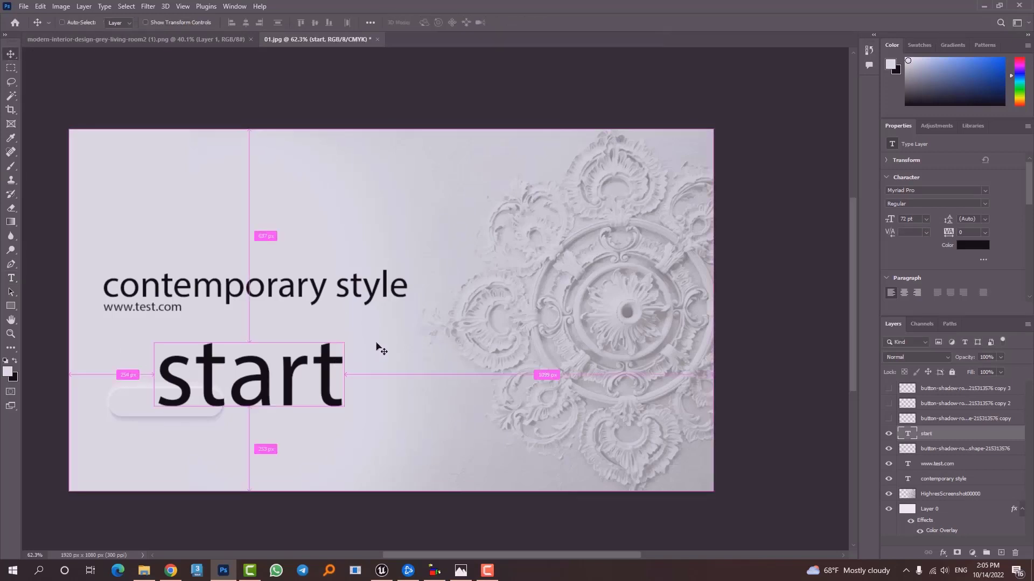
- Scale the "start" text down to about 23 pt and place it on the rounded button
key("ctrl+t")
left_click_drag(304, 340, 164, 381)
key("Return")
scroll(146, 437, "up", 1, "alt")
scroll(145, 437, "up", 2, "alt")
scroll(270, 388, "down", 5, "alt")
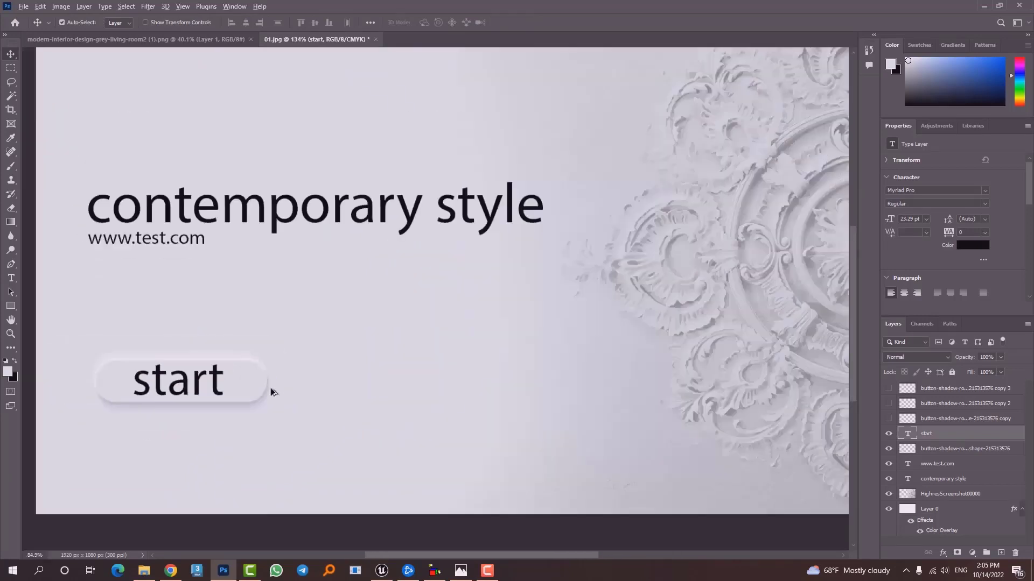
scroll(237, 410, "up", 1, "alt")
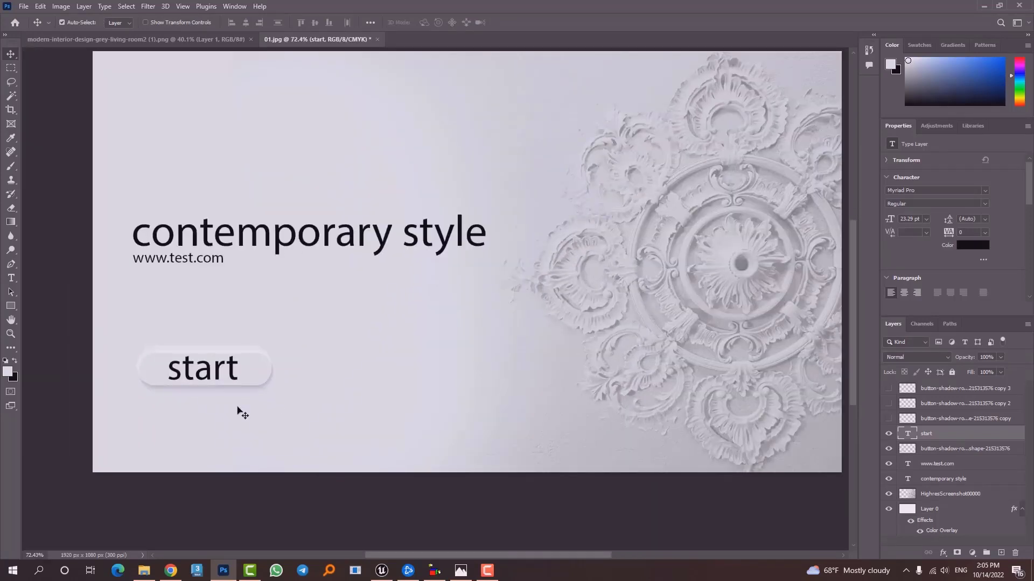
- Reduce the "start" text further to about 15 pt, keeping it centred on the button, and check its proportions
scroll(237, 410, "up", 1)
key("ctrl+t")
scroll(237, 375, "up", 1)
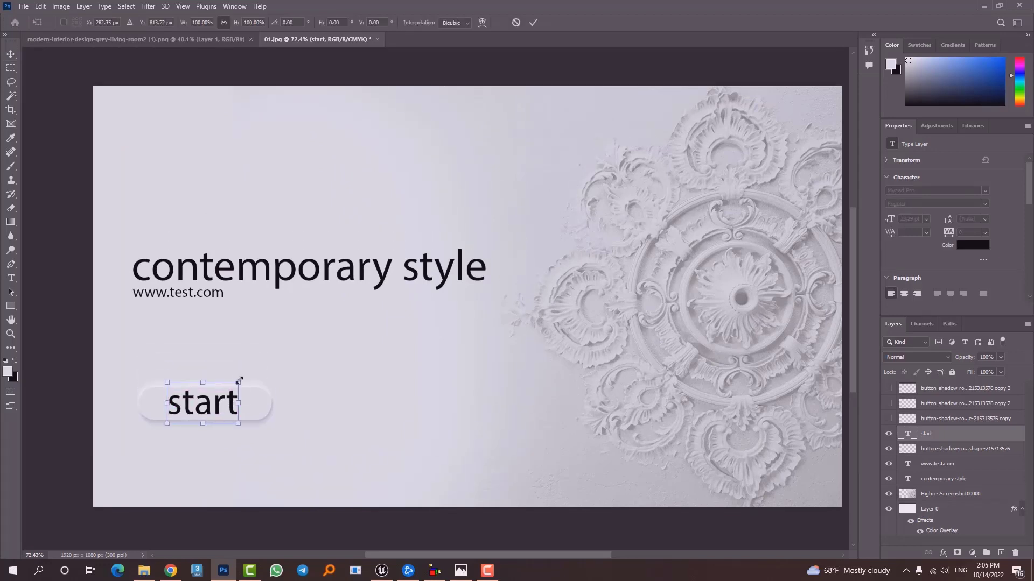
left_click_drag(239, 380, 224, 410)
key("Return")
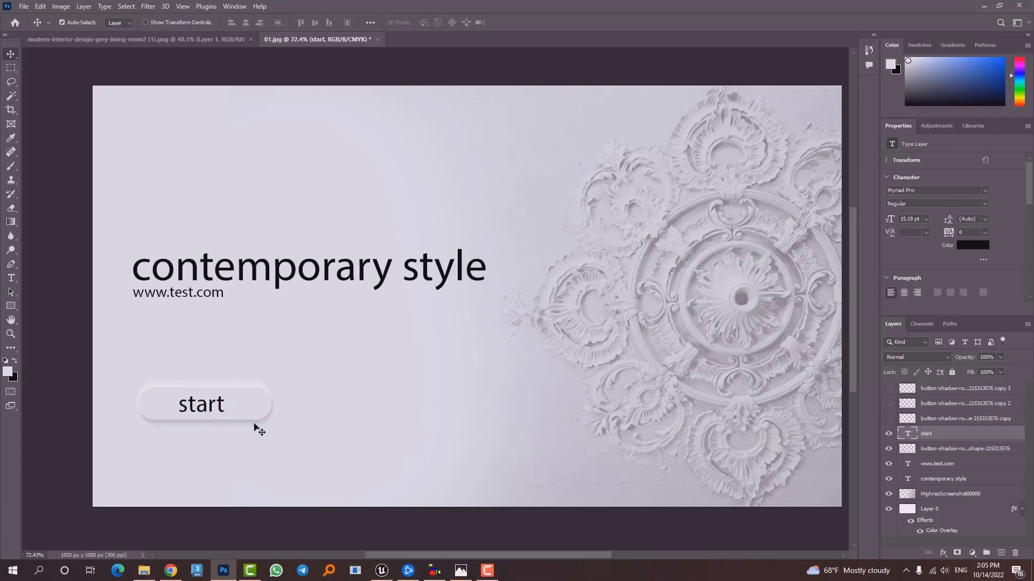
scroll(260, 408, "down", 3, "alt")
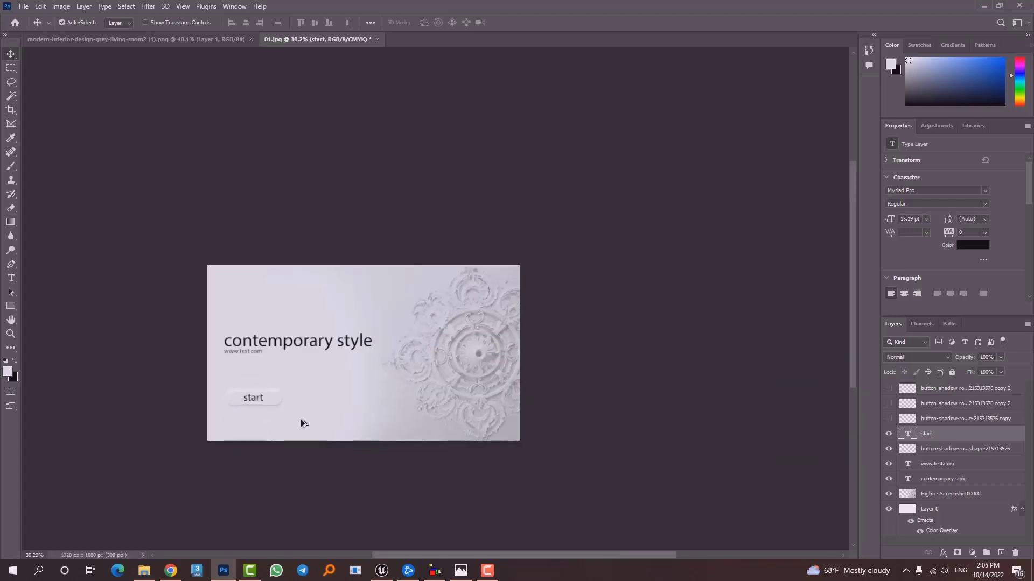
scroll(300, 420, "up", 3, "alt")
scroll(241, 465, "up", 1, "alt")
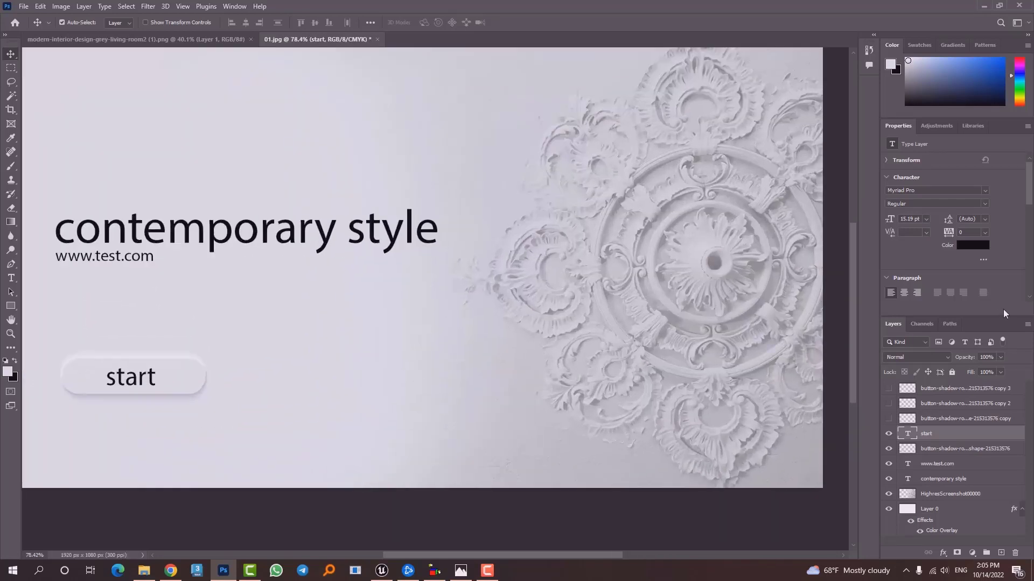
double_click(909, 435)
left_click(430, 23)
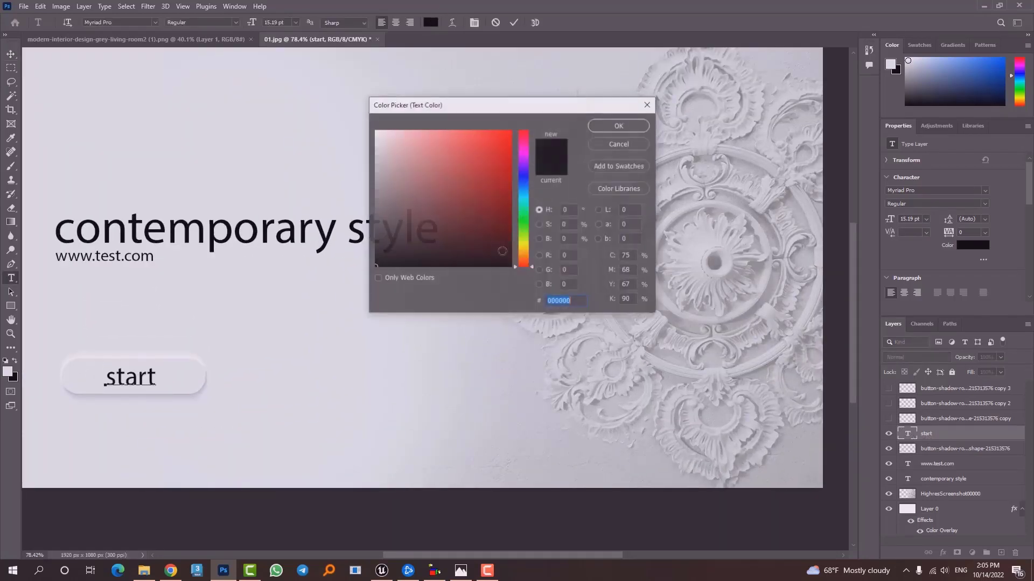
left_click(510, 163)
left_click_drag(510, 164, 437, 134)
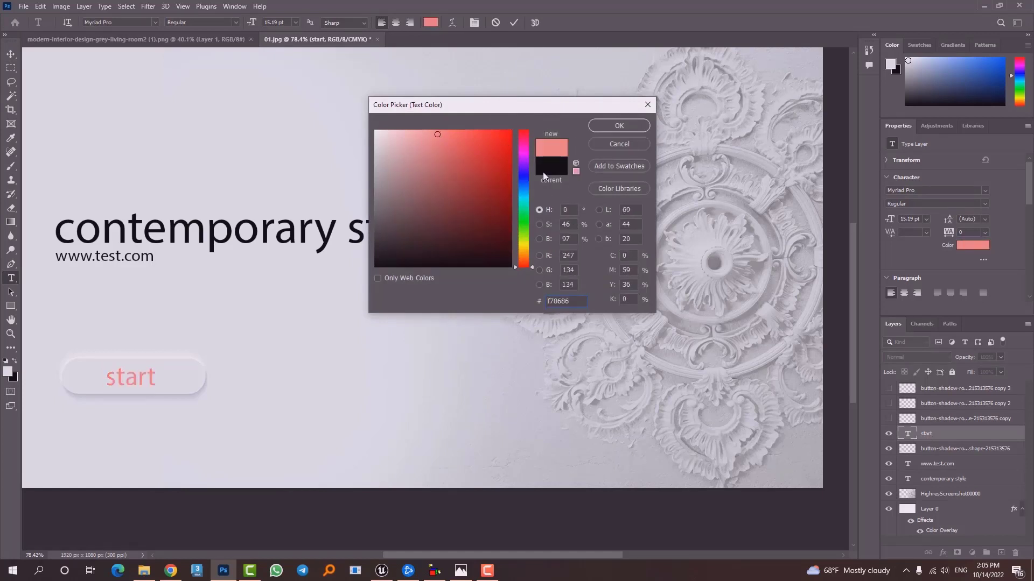
left_click(612, 144)
left_click(11, 54)
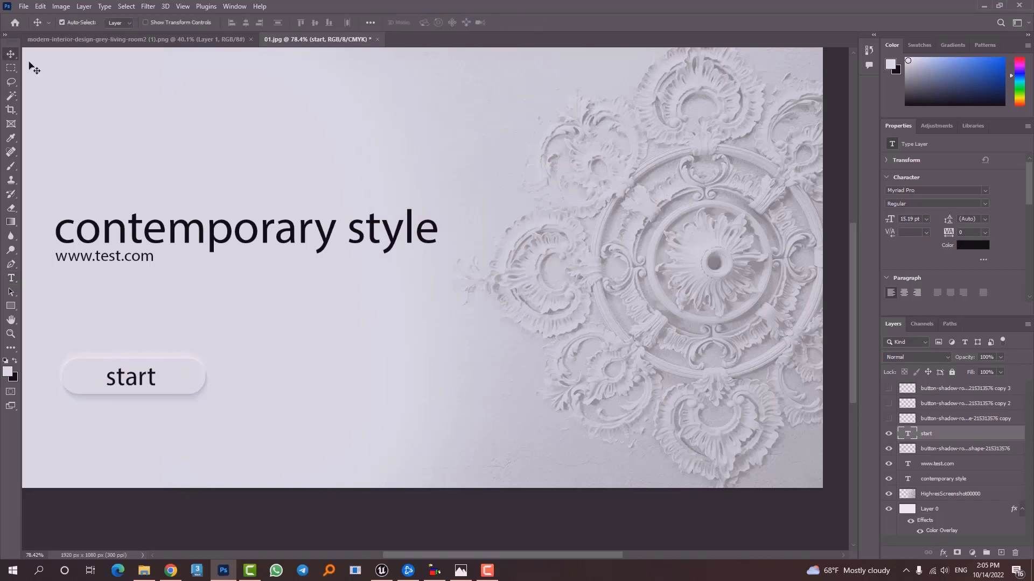
- Merge the "start" text layer with the visible button shape layer and check the merged layer's visibility
scroll(360, 320, "down", 5, "alt")
scroll(341, 422, "up", 3, "alt")
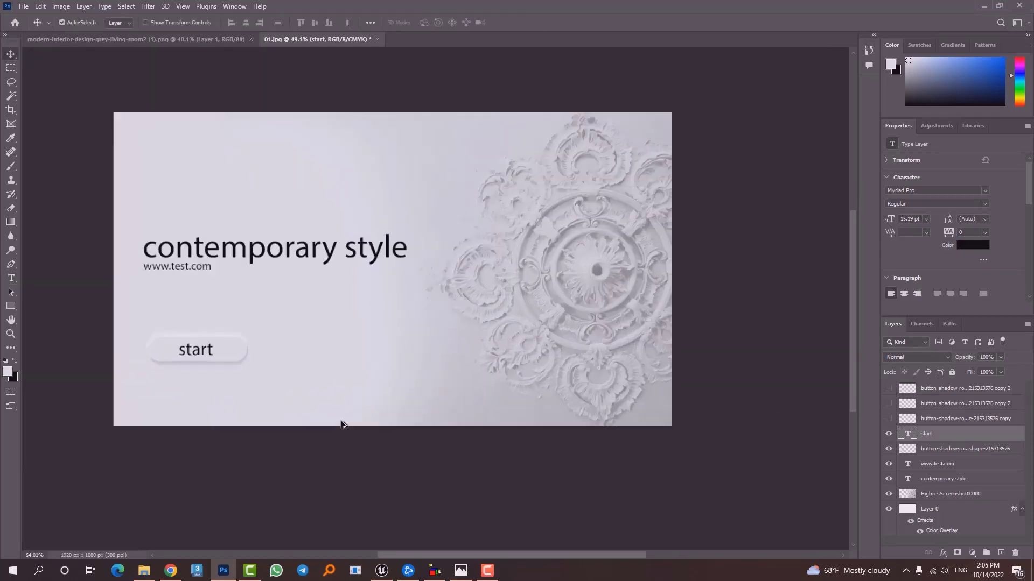
left_click(889, 449)
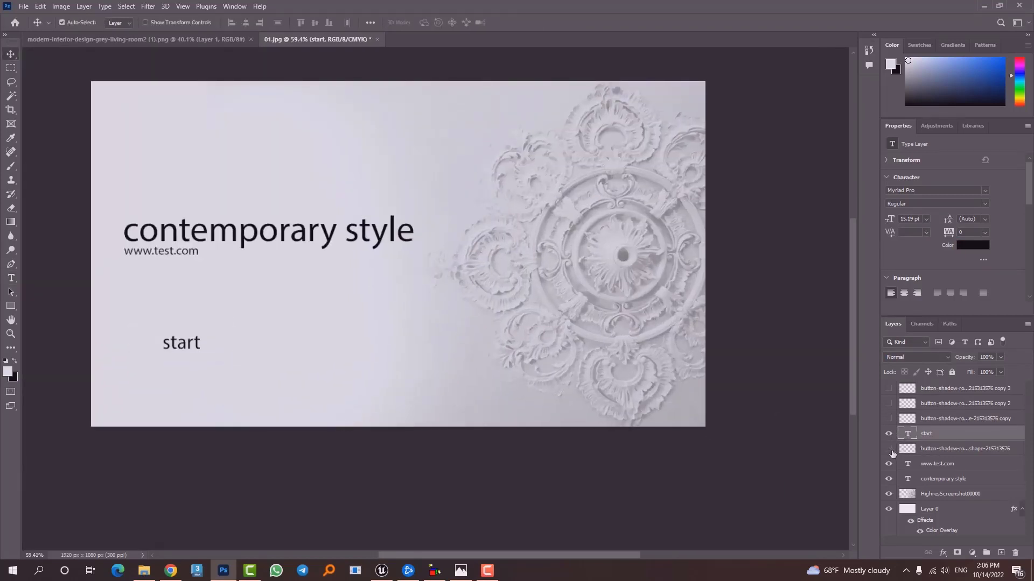
left_click(914, 449, "shift")
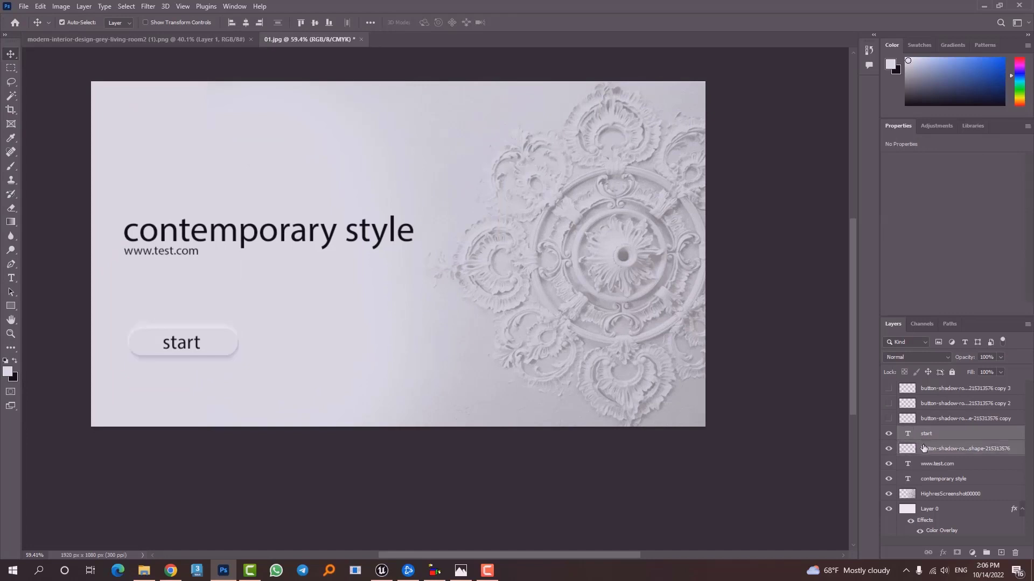
key("ctrl+e")
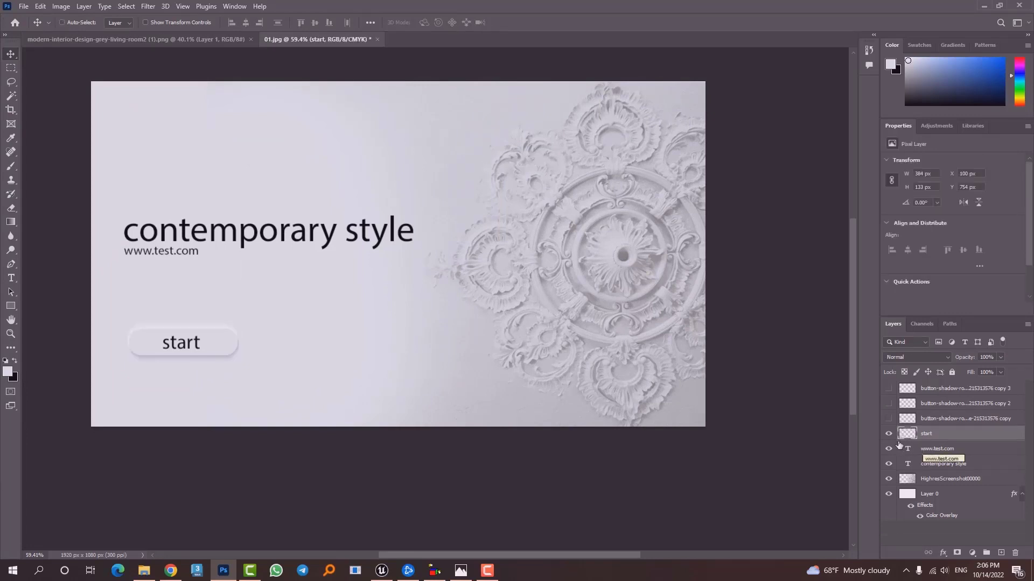
left_click(889, 434)
left_click(889, 434)
- Export the merged start layer as a 384 × 133 px transparent PNG, overwriting the file 08 in folder 07
right_click(905, 434)
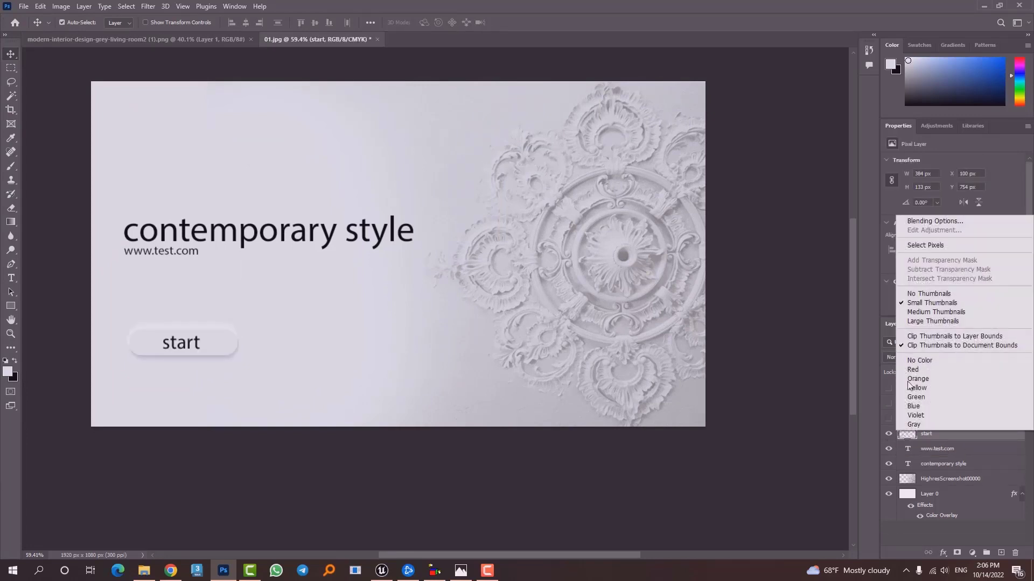
right_click(997, 435)
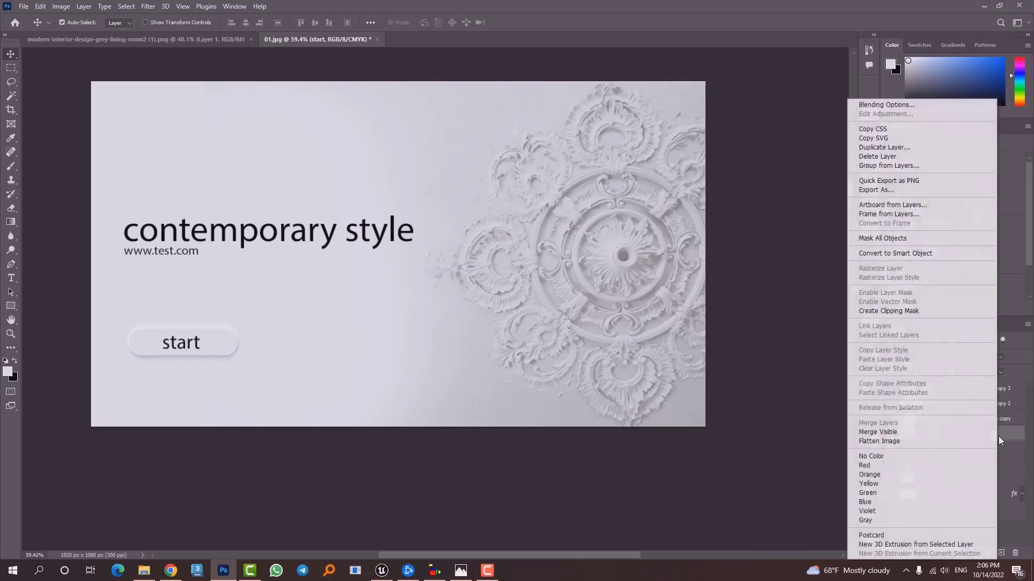
left_click(914, 190)
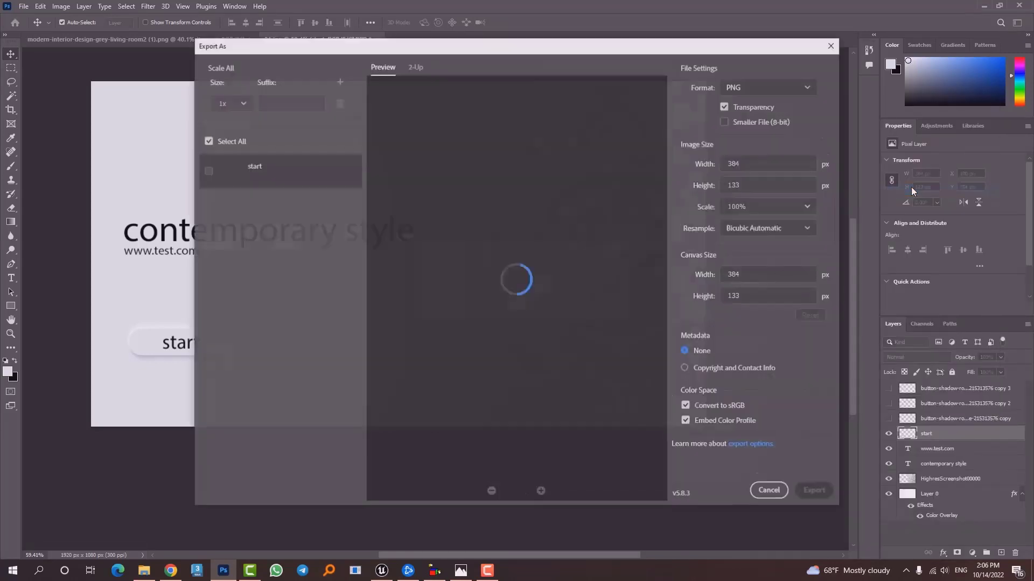
left_click(815, 491)
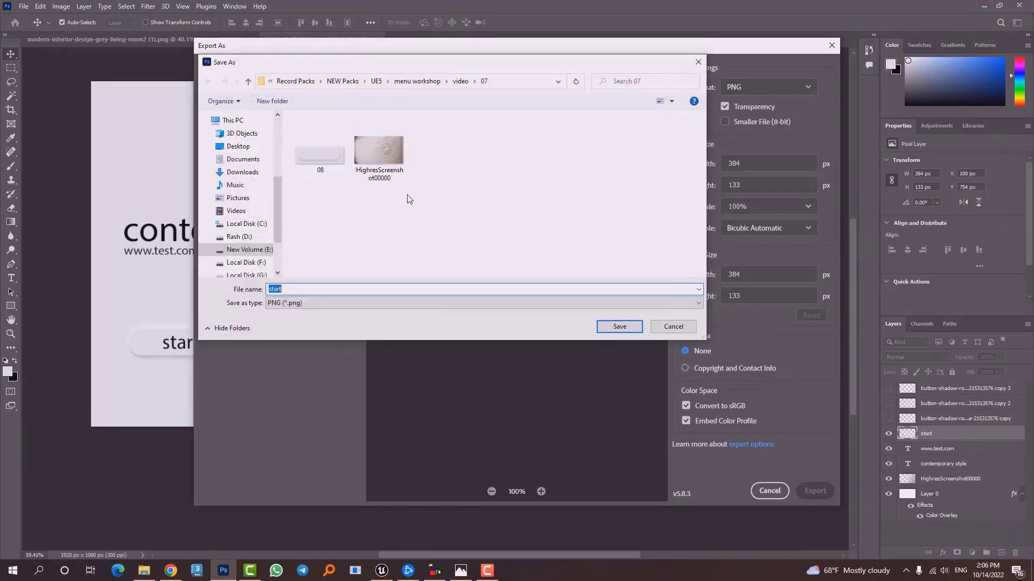
left_click(316, 156)
left_click(619, 326)
left_click(538, 285)
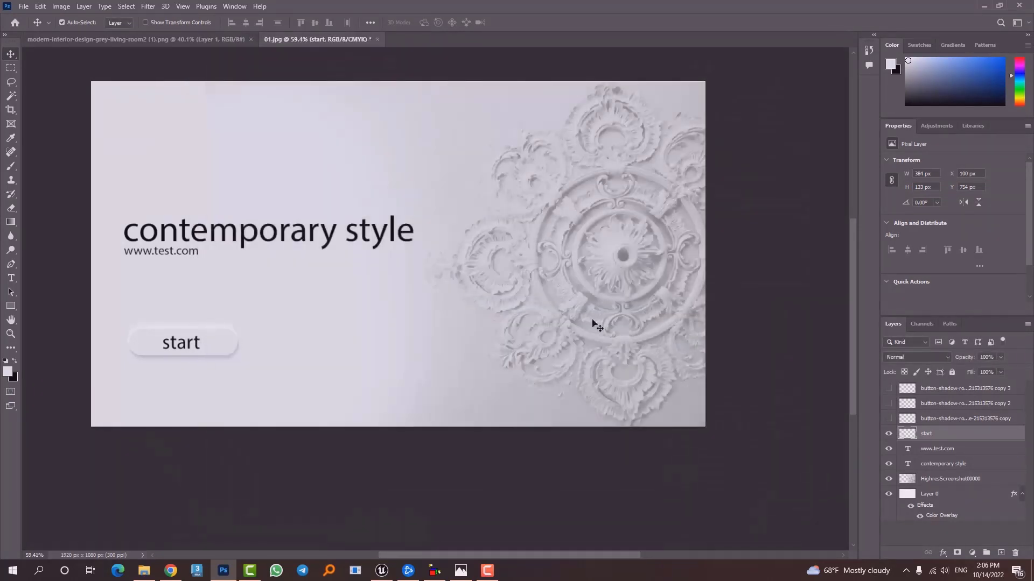
- Switch to Unreal Engine, reimport texture 08 in the photo folder, and delete the START button's separate text label
left_click(381, 570)
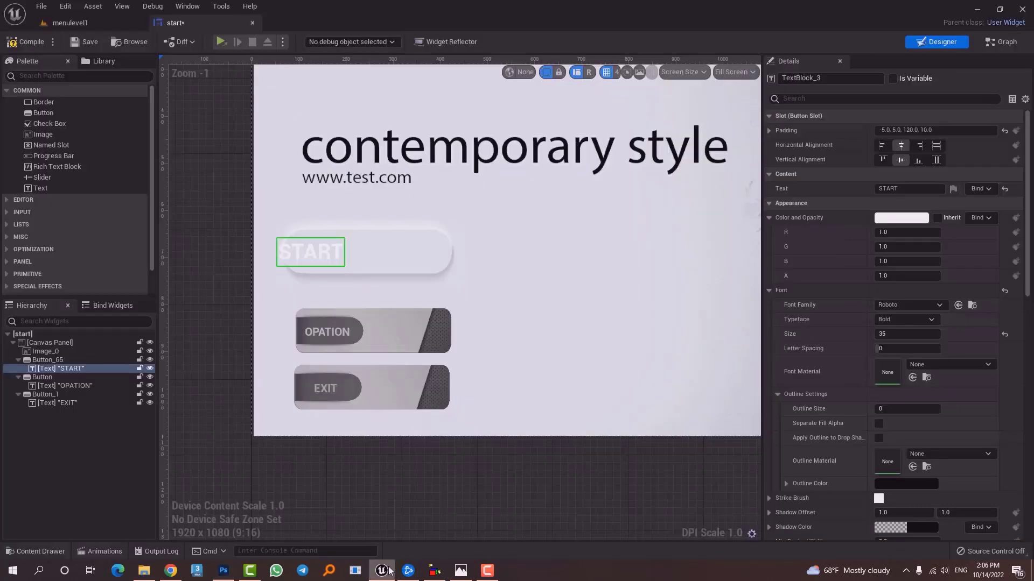
key("ctrl+space")
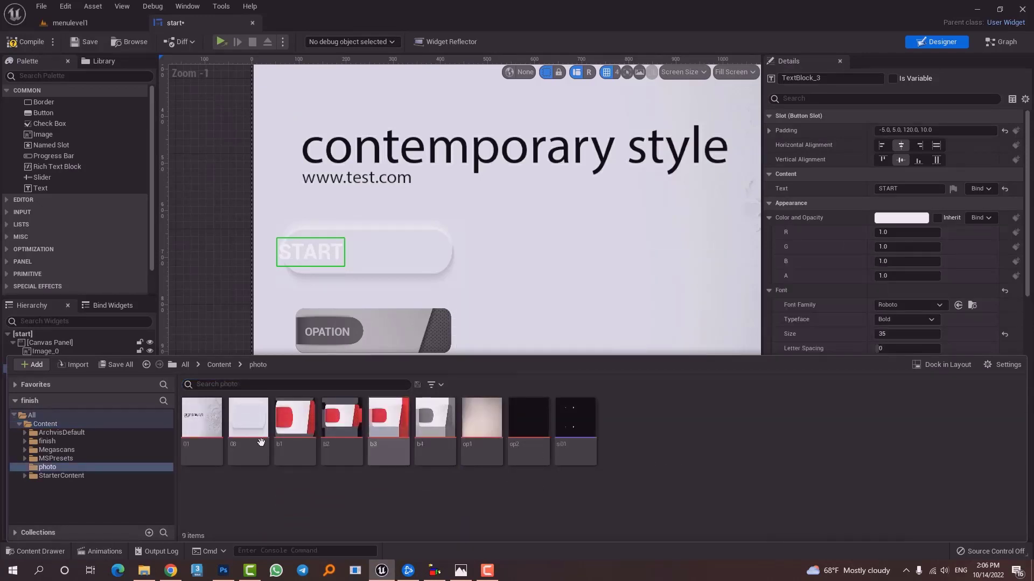
right_click(236, 422)
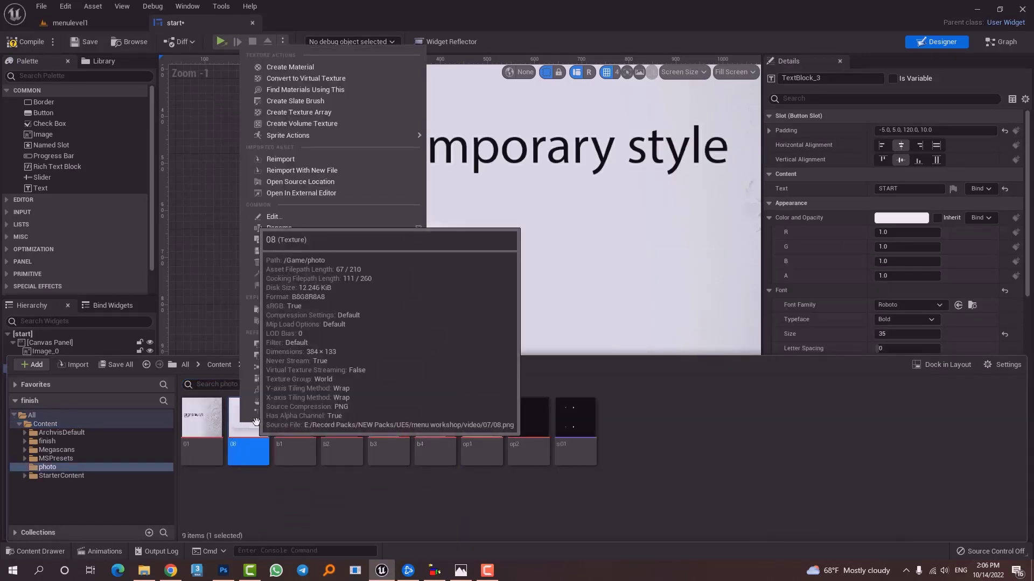
left_click(301, 159)
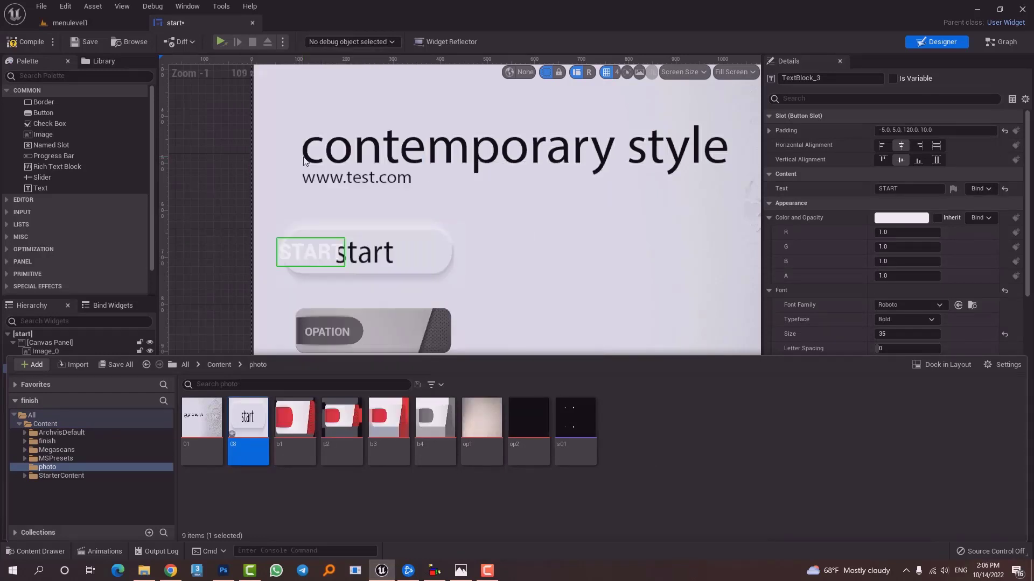
mouse_move(247, 450)
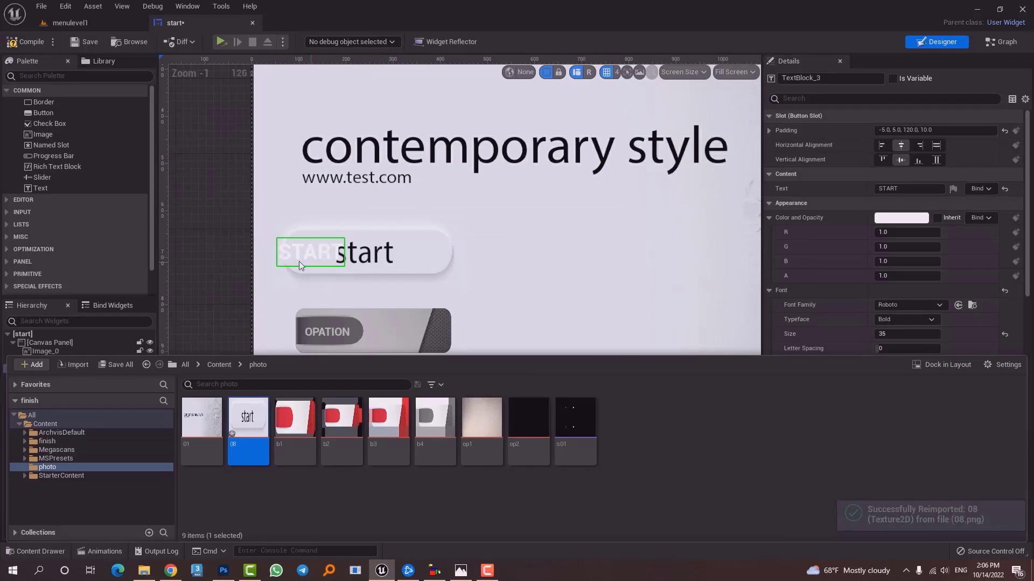
left_click(299, 260)
key("Delete")
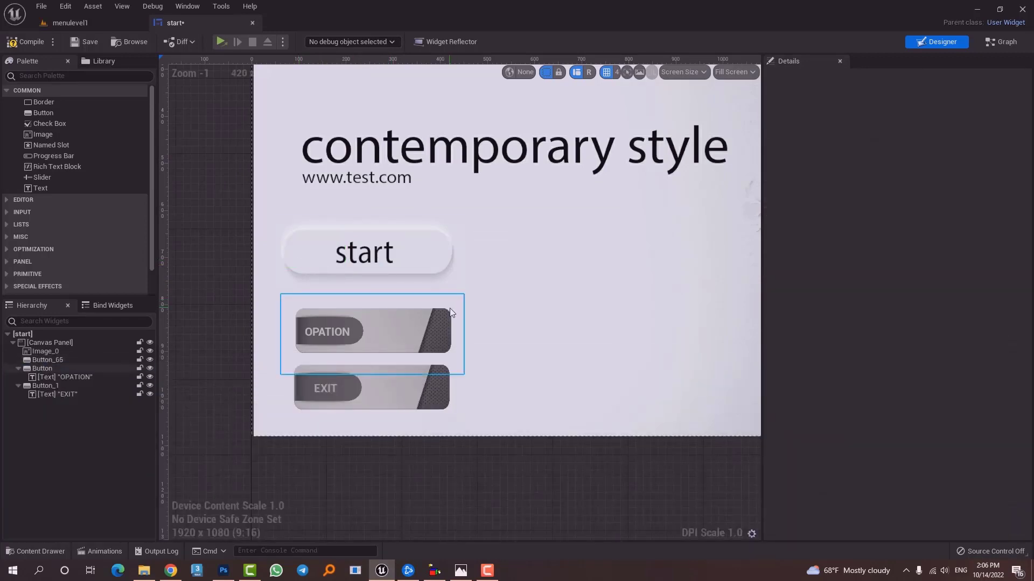
- Examine the whole start widget to compare the updated start button with the background and the other buttons
scroll(561, 290, "down", 9)
scroll(426, 296, "up", 9)
scroll(366, 306, "down", 4)
scroll(367, 305, "up", 1)
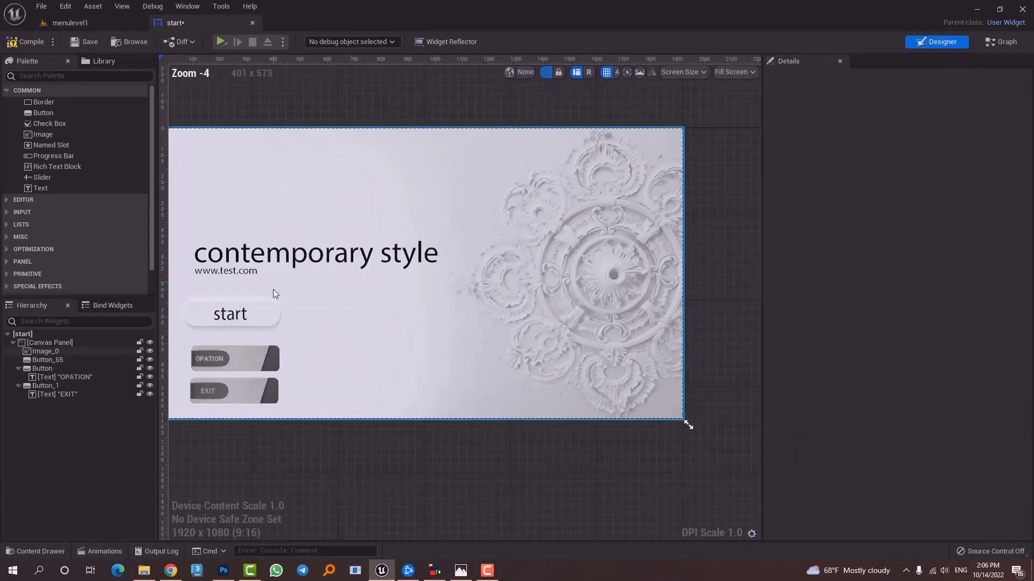
scroll(273, 289, "down", 1)
scroll(255, 310, "up", 1)
left_click(411, 353)
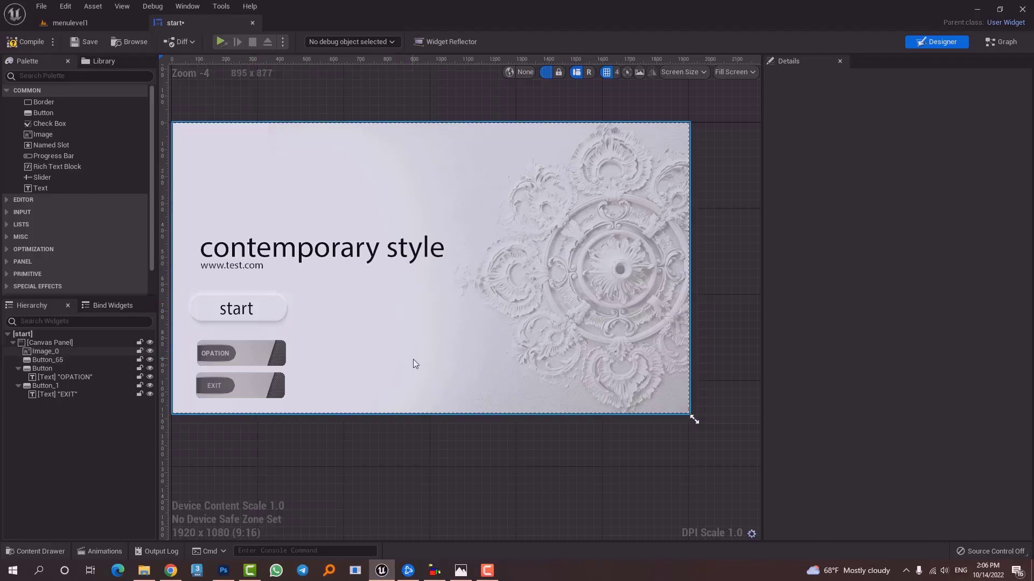
right_click_drag(447, 347, 485, 337)
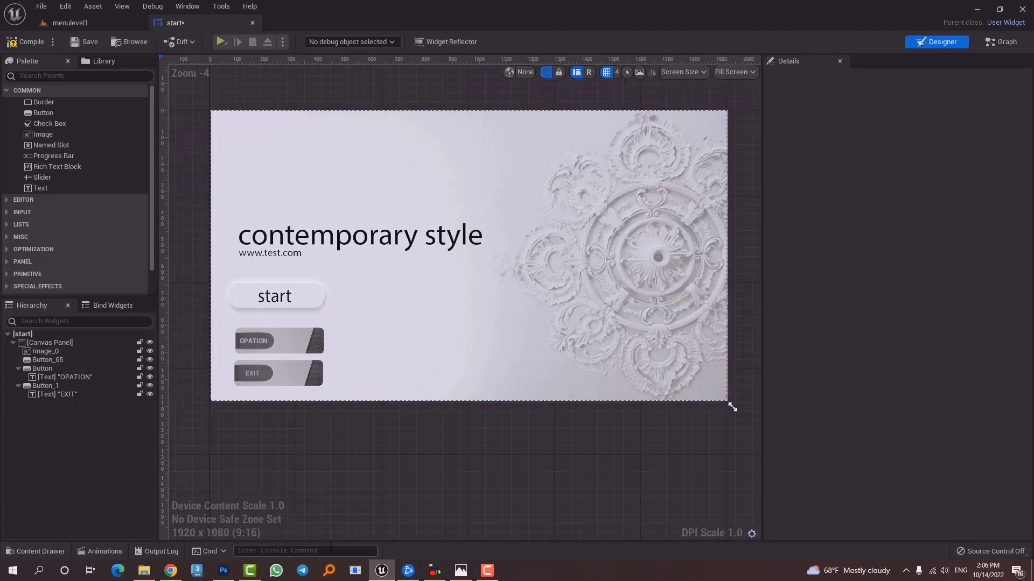
- Switch to Photoshop and undo the merge of the start text with its button shape layer
left_click(380, 571)
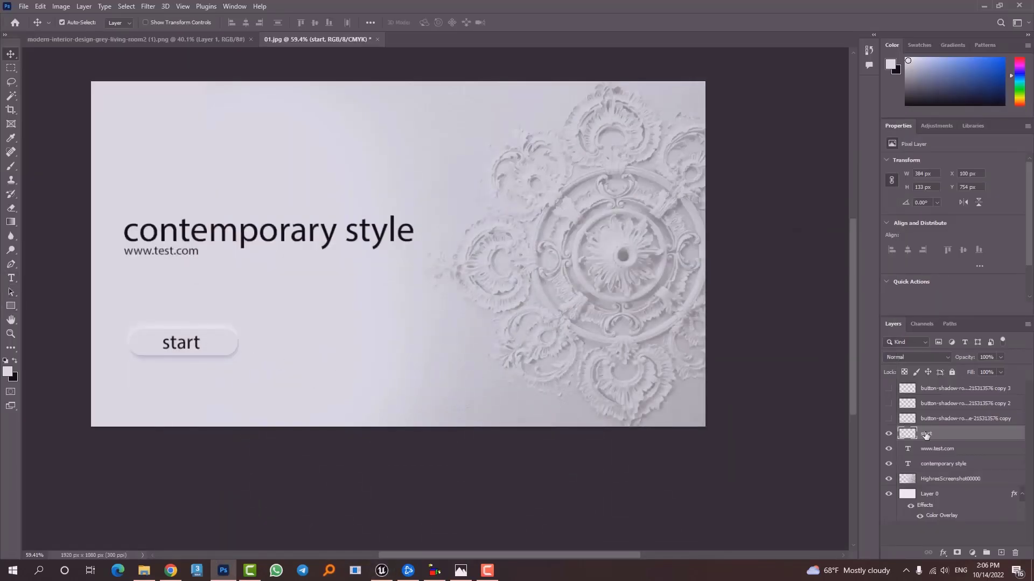
key("ctrl+z")
key("ctrl+z")
key("ctrl+z")
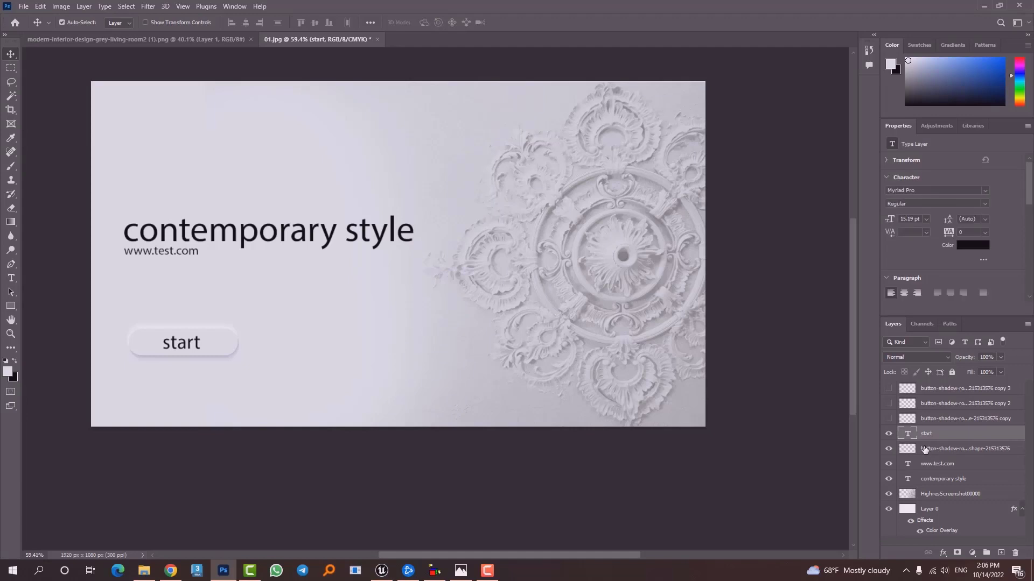
- Duplicate the start text together with its button shape and place the copy directly below the original button
left_click(930, 450, "shift")
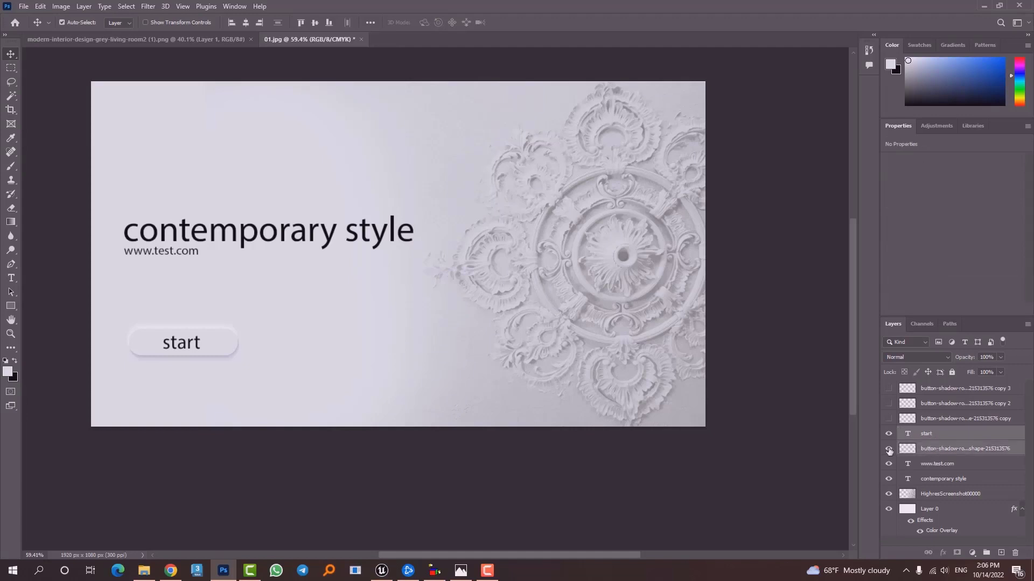
left_click(889, 450)
left_click(889, 450)
left_click(920, 450)
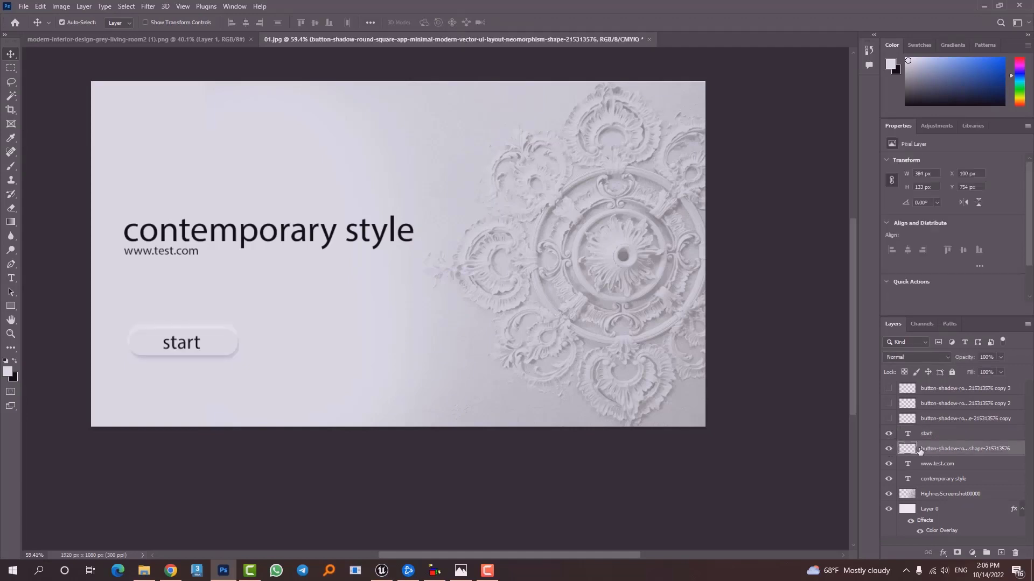
left_click(925, 437, "shift")
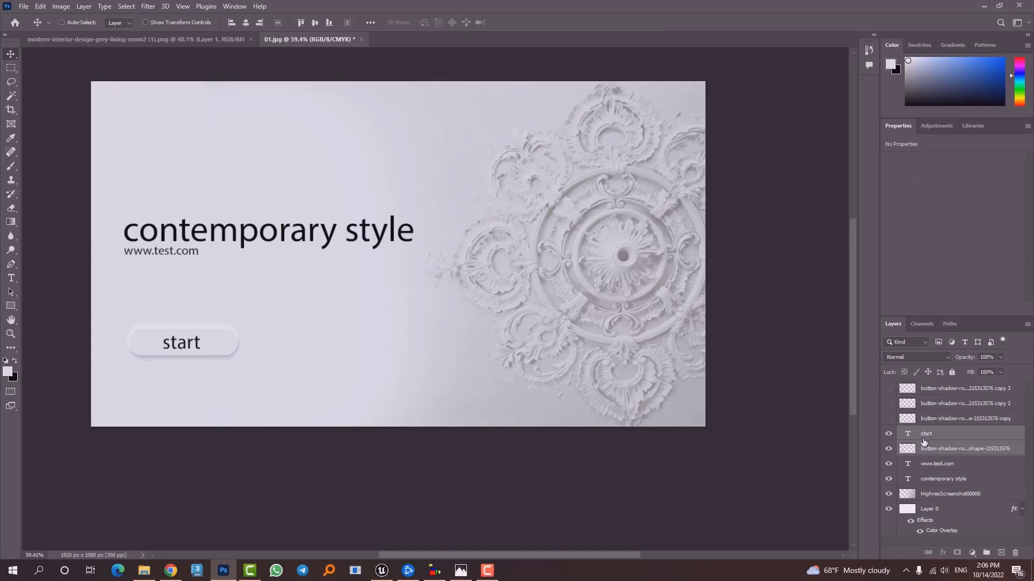
left_click_drag(205, 362, 208, 396, "alt")
key("ctrl+t")
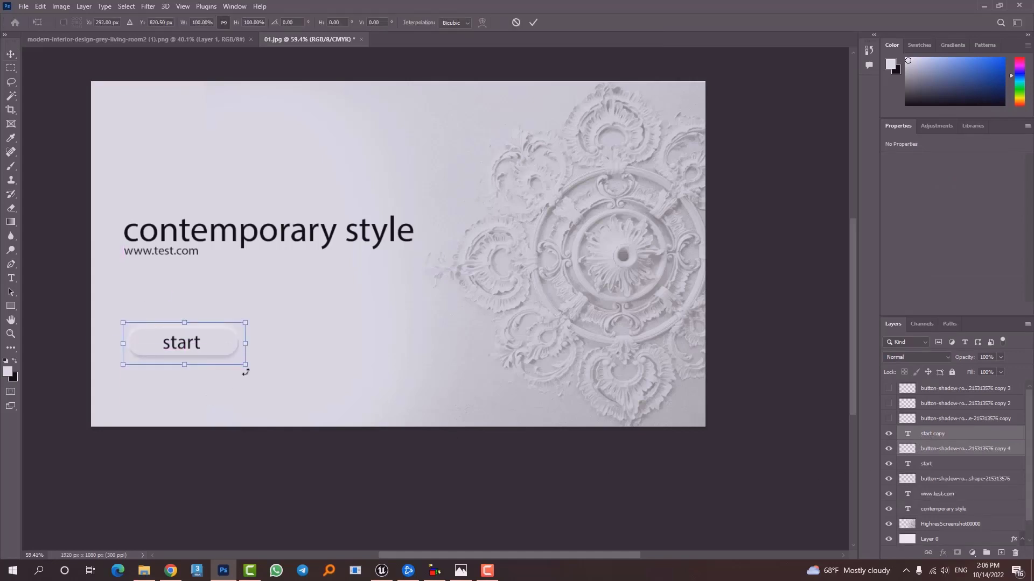
key("Return")
left_click_drag(221, 350, 218, 396)
- Scale the lower start button copy down to about 266 × 92 px and nudge it up slightly
key("ctrl+t")
left_click_drag(238, 363, 203, 378)
key("Return")
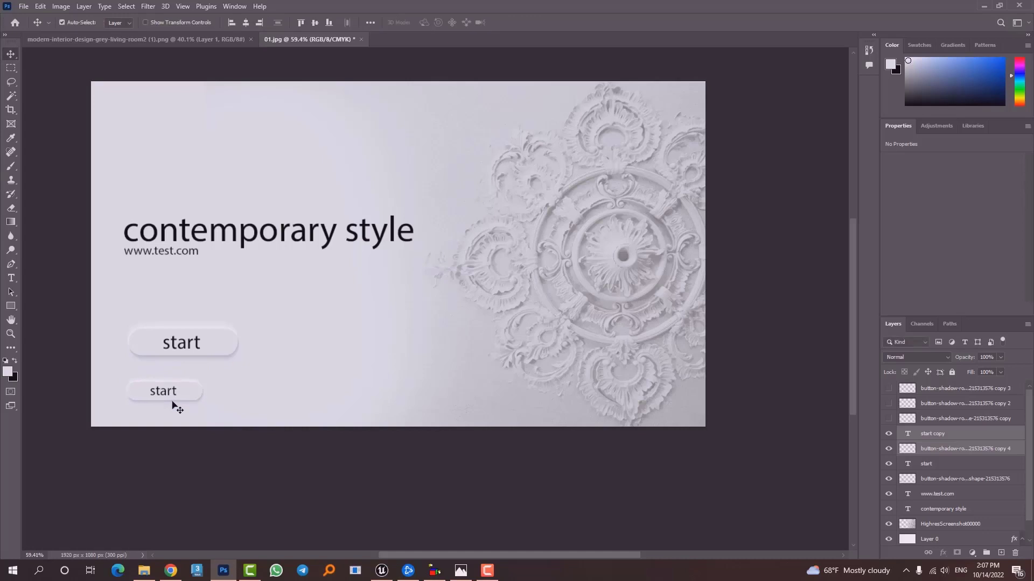
key("shift+Up")
- Replace the text on the smaller lower button with "gallery"
scroll(127, 392, "up", 5, "alt")
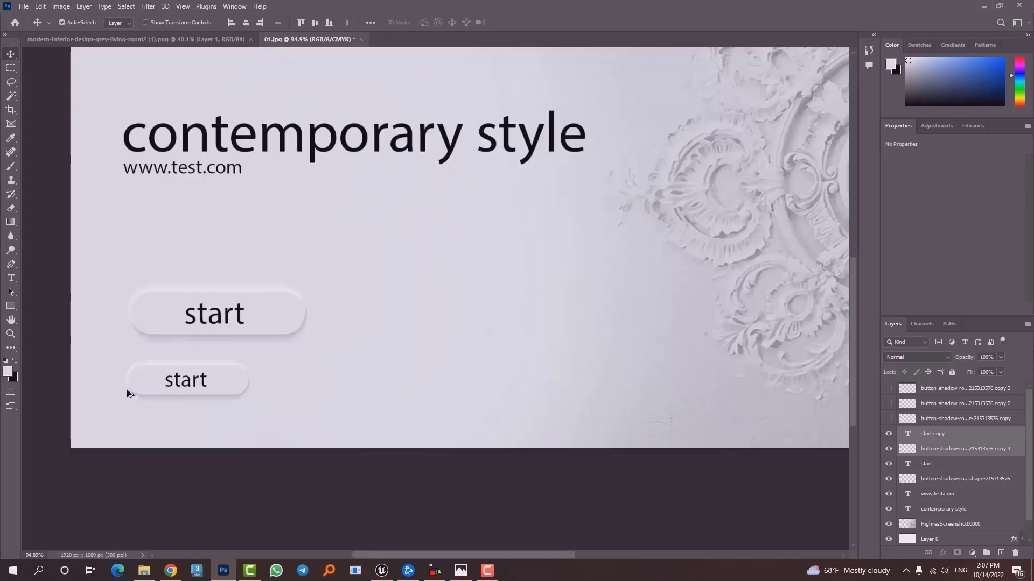
left_click(11, 278)
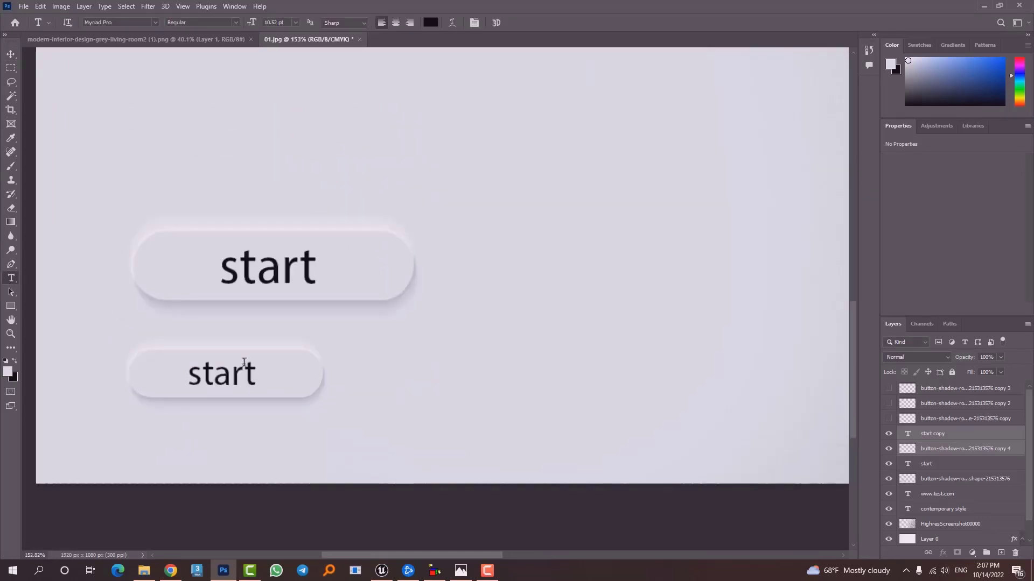
left_click(215, 373)
double_click(221, 373)
type("g")
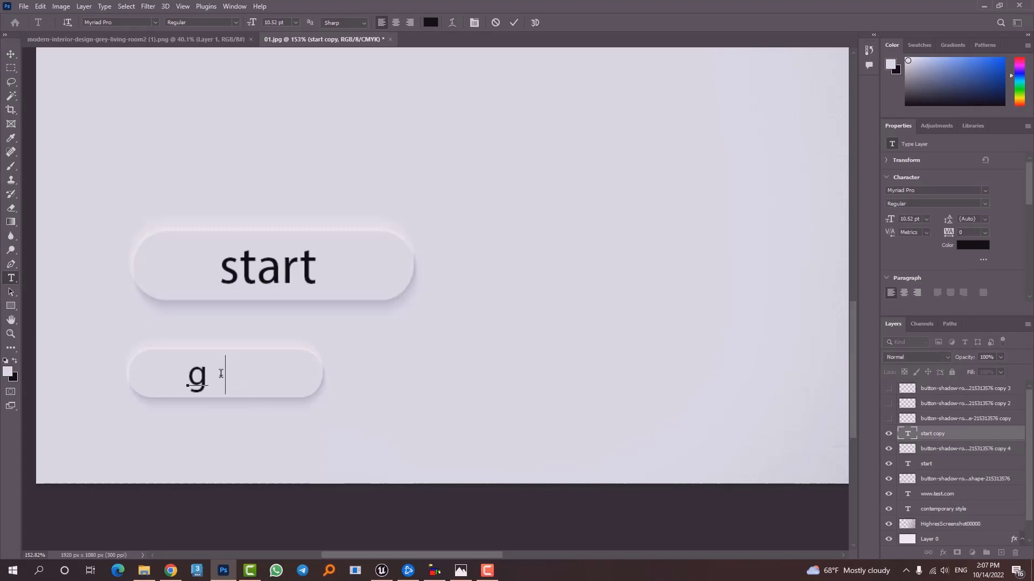
type("alla")
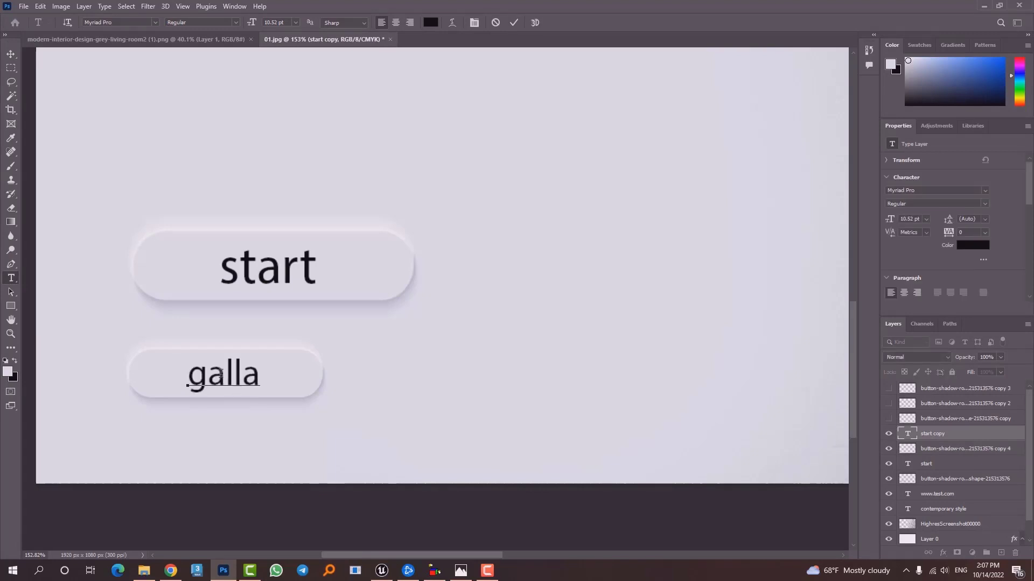
key("BackSpace")
type("ery")
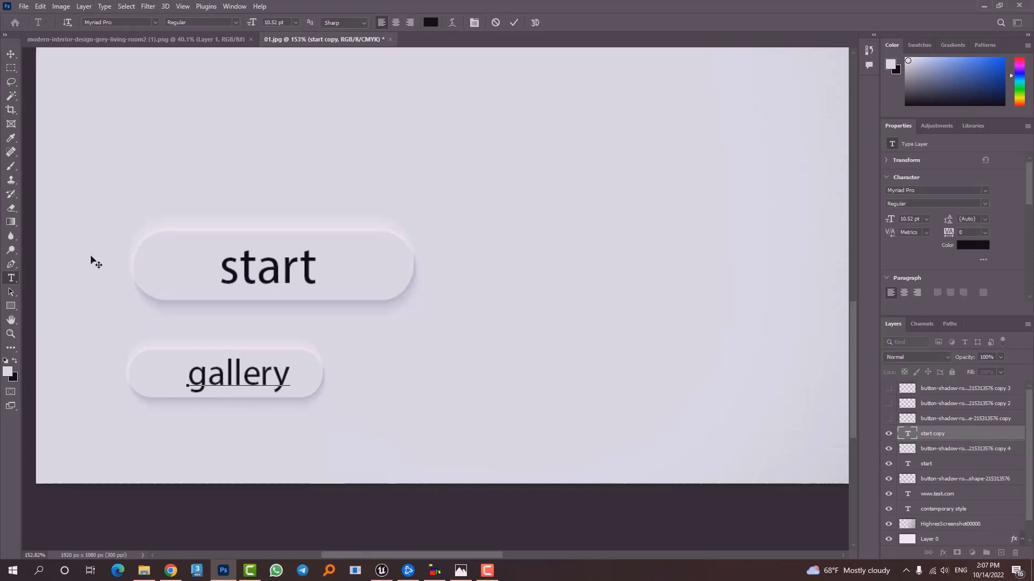
left_click(10, 54)
- Nudge the gallery text to the left to centre it on its button shape
scroll(373, 338, "down", 6, "alt")
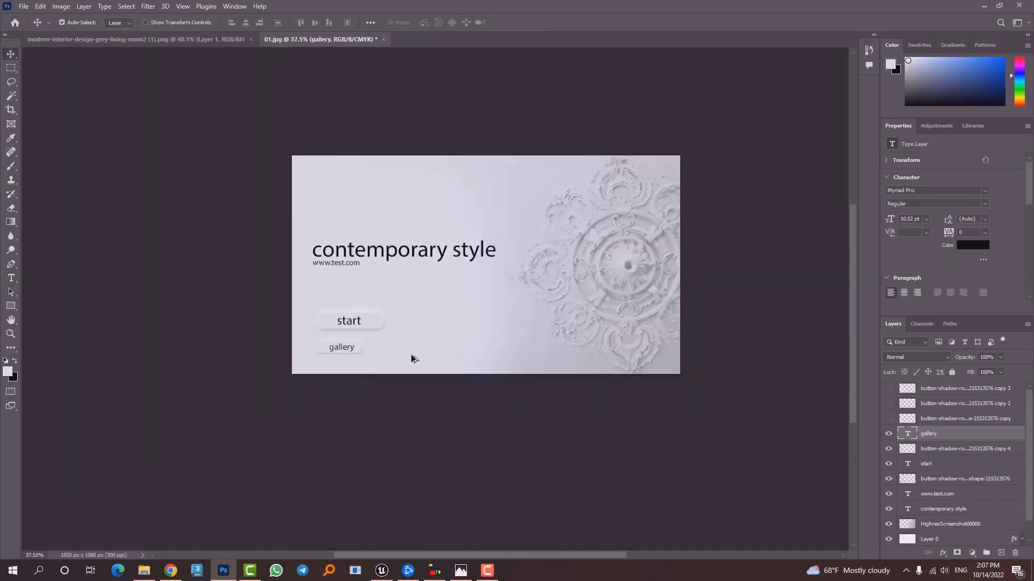
scroll(250, 342, "up", 4, "alt")
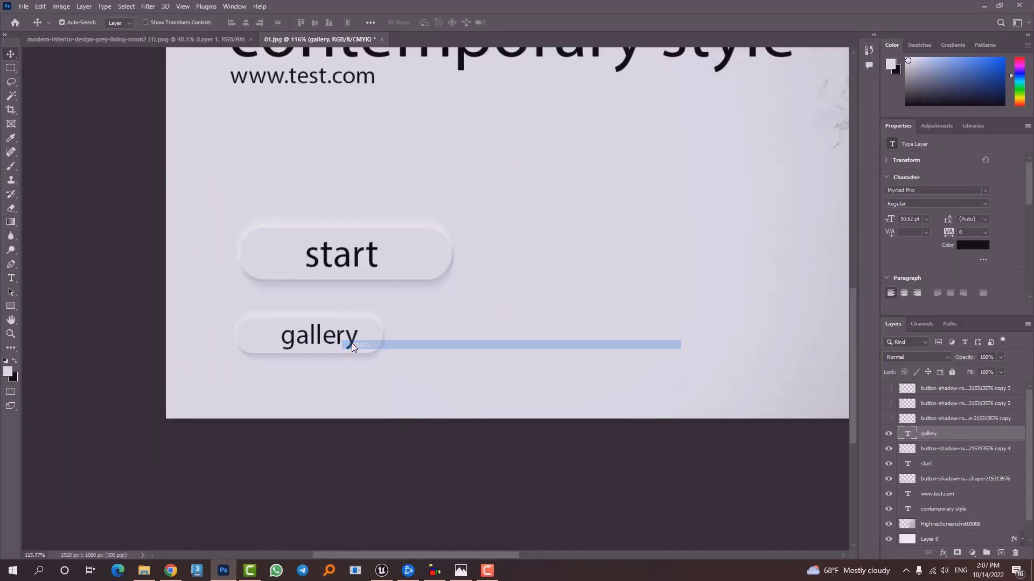
key("Left")
key("Left")
key("Left")
key("Left")
key("Left")
key("Left")
key("Left")
key("Left")
key("Left")
key("Left")
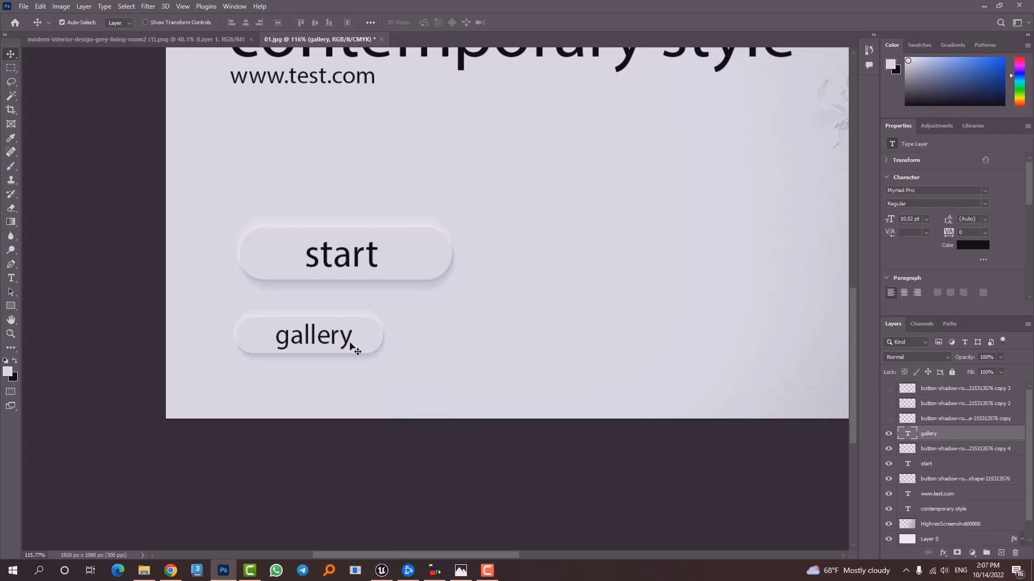
key("Left")
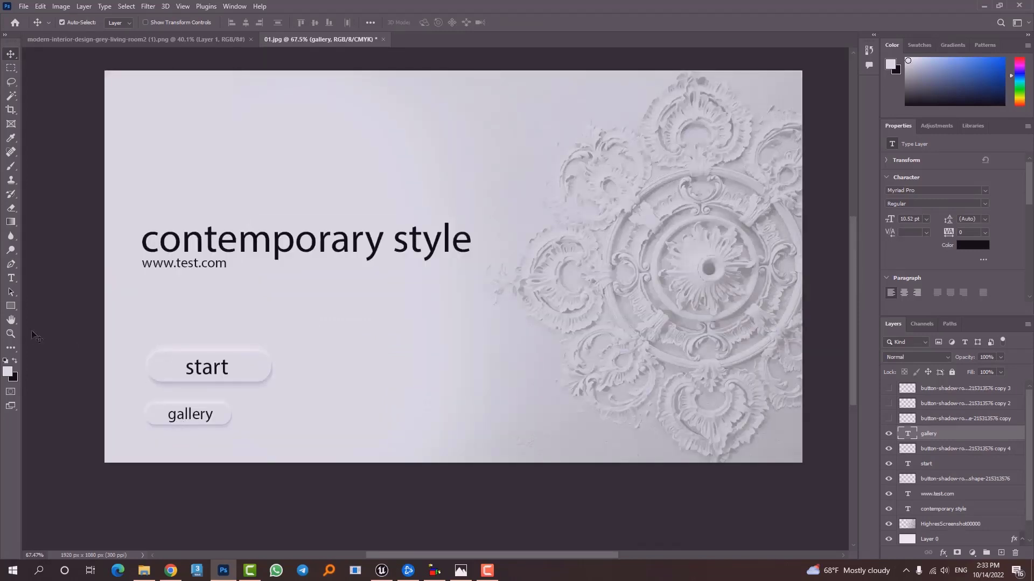
- Capitalise the first letter of the lower button's text so it reads "Gallery"
left_click(11, 278)
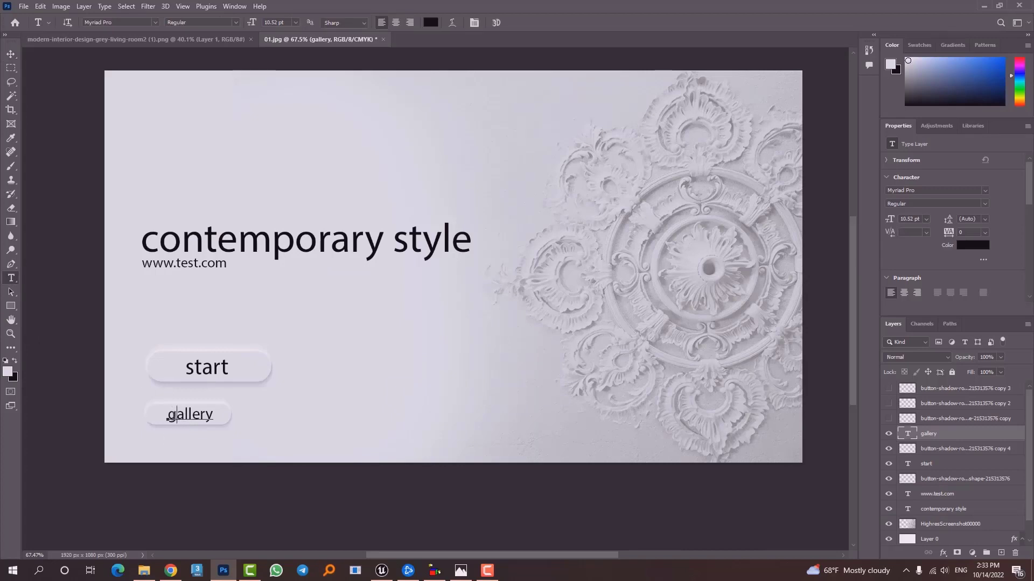
left_click_drag(177, 416, 166, 416)
type("s")
key("BackSpace")
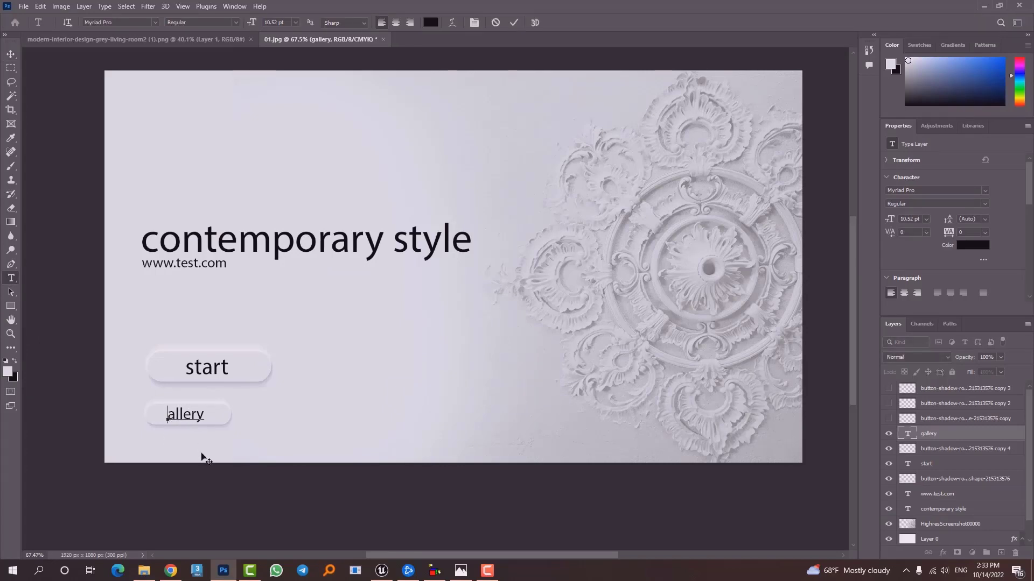
type("G")
left_click(10, 53)
- Capitalise the first letter of the large button's text so it reads "Start"
left_click(11, 277)
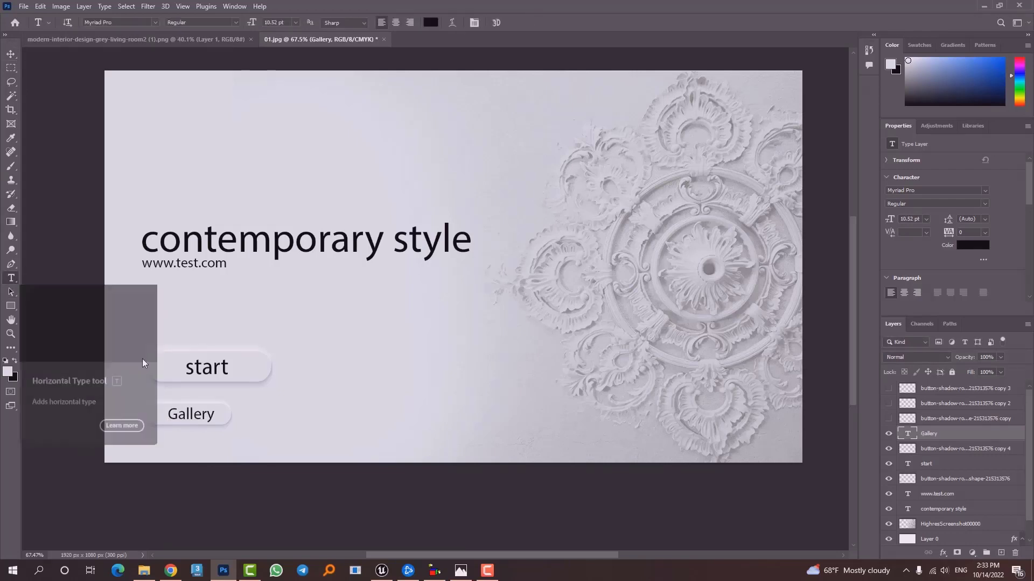
left_click(194, 369)
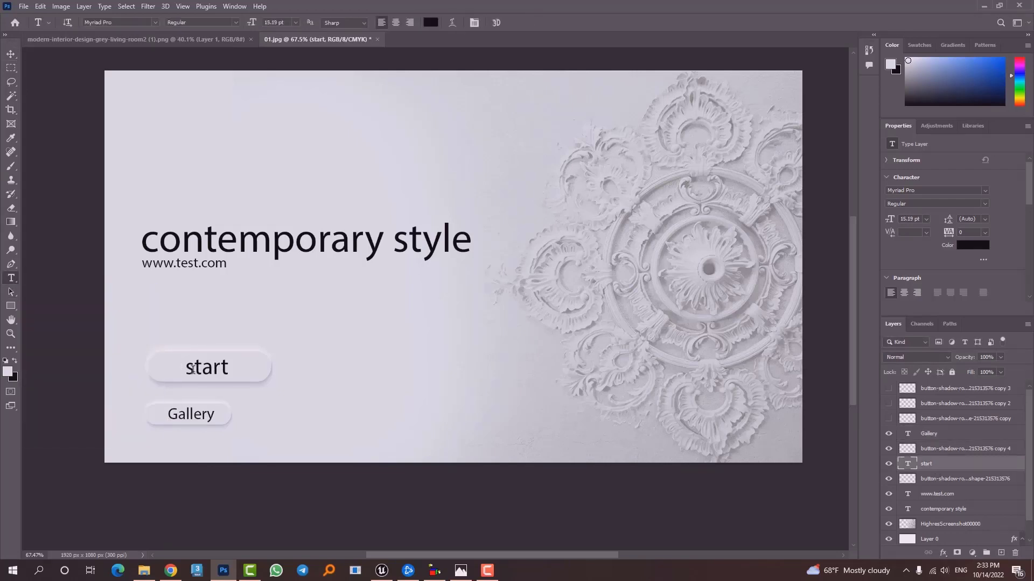
left_click_drag(184, 369, 196, 368)
type("S")
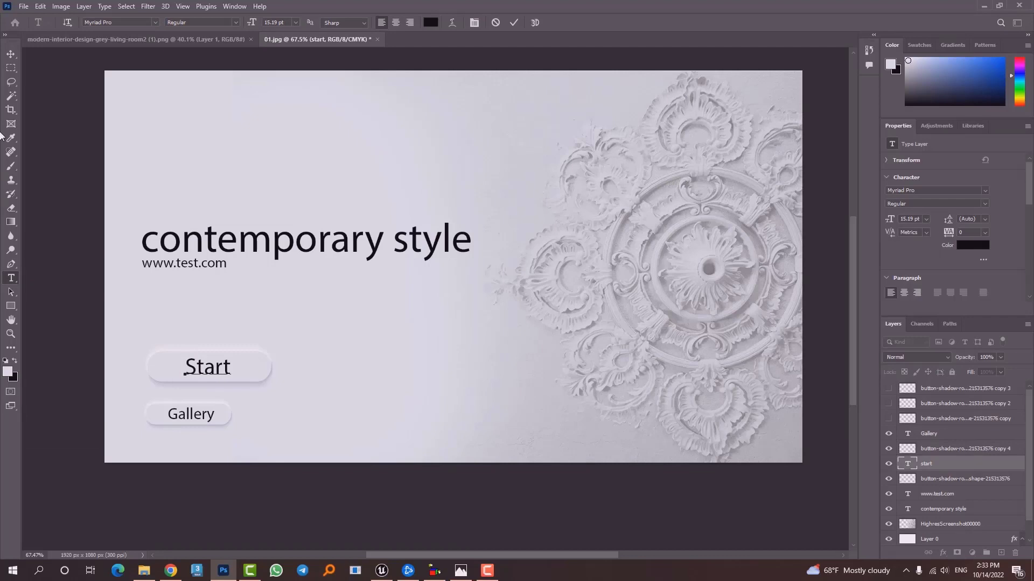
left_click(10, 53)
scroll(407, 445, "up", 1, "alt")
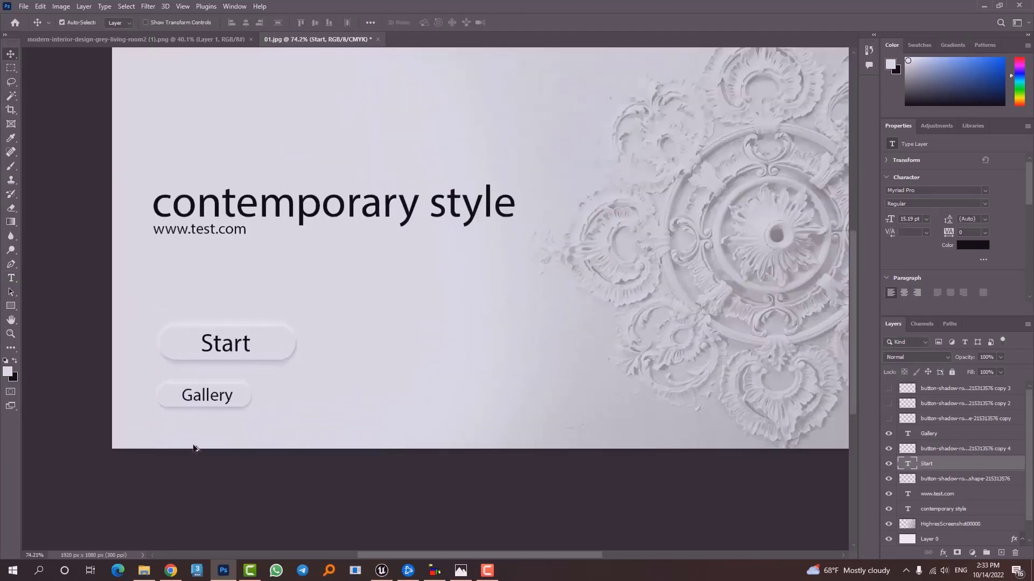
right_click(217, 405)
left_click(237, 406)
right_click(237, 396)
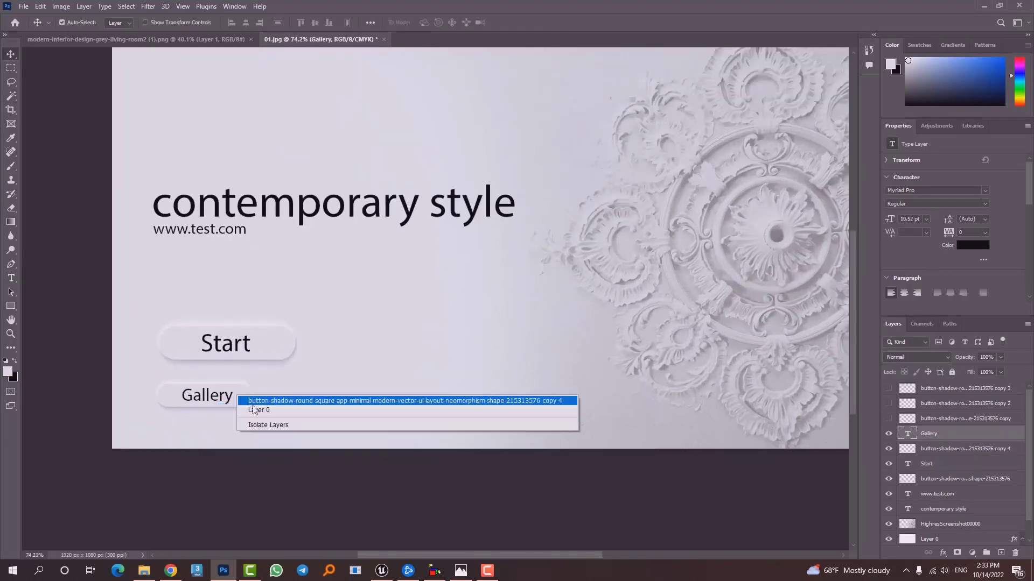
left_click(260, 401, "shift")
left_click_drag(239, 405, 344, 400, "alt")
key("ctrl+z")
- Identify the shape layer behind the Gallery text and duplicate it
left_click(943, 469)
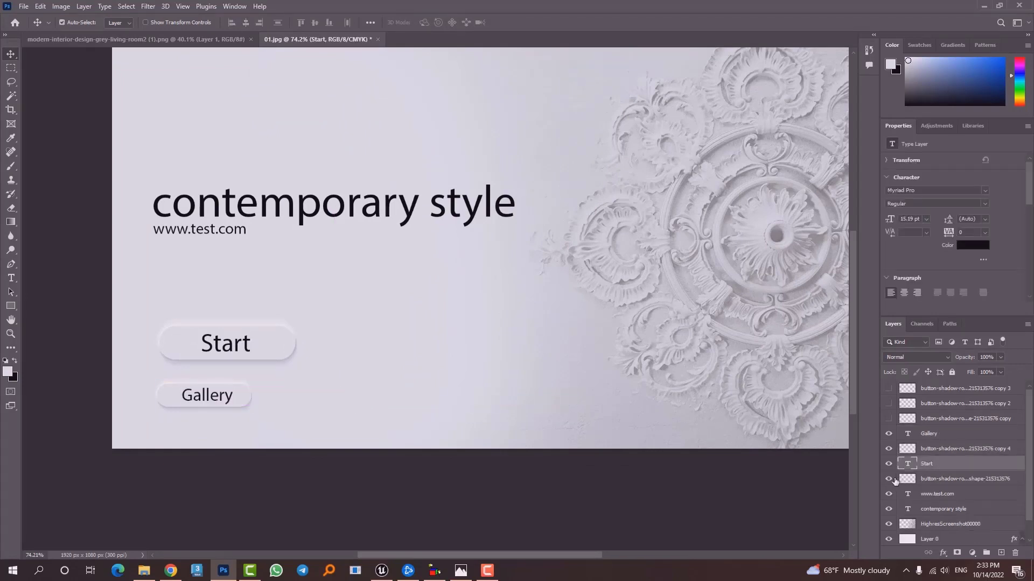
left_click(889, 479)
left_click(889, 479)
left_click(889, 449)
left_click(910, 451)
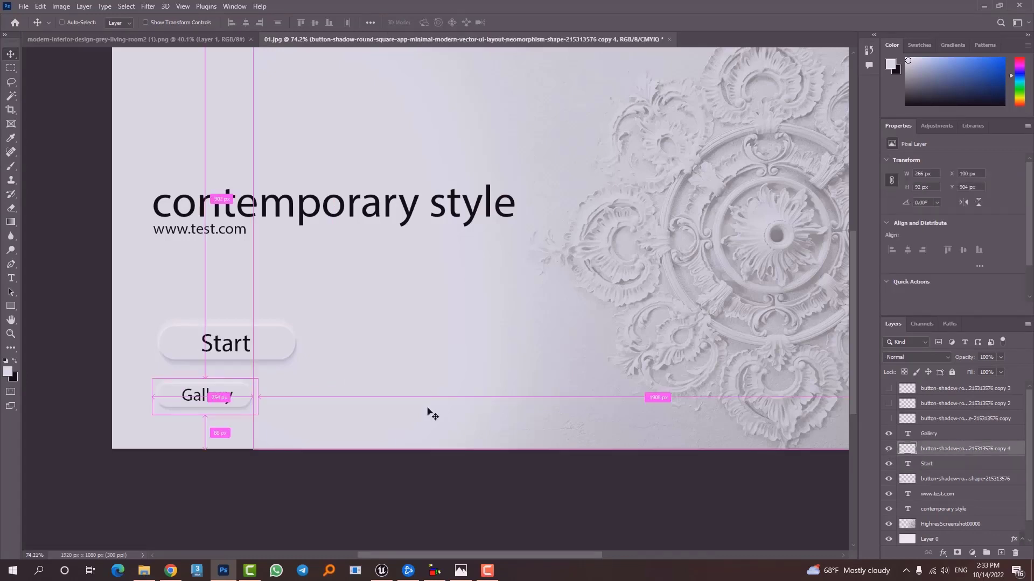
key("ctrl+j")
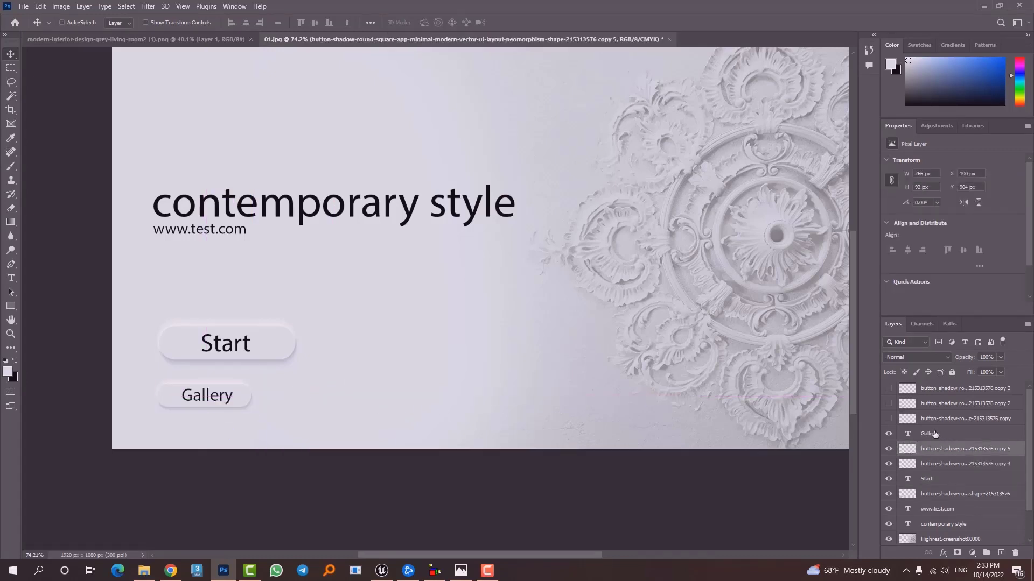
- Move the duplicated shape with the Gallery text to the right of the original button, and put a copy of the text on the original
left_click(935, 434, "ctrl")
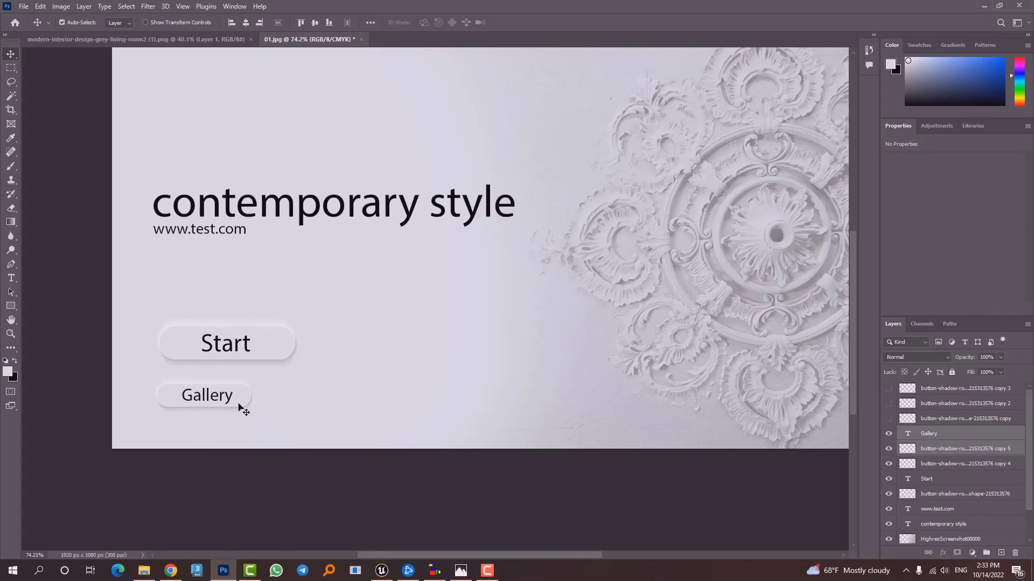
mouse_move(231, 404)
left_mouse_down()
mouse_move(355, 405)
mouse_move(199, 399)
mouse_move(220, 401)
left_mouse_up()
left_click(944, 434)
key("ctrl+j")
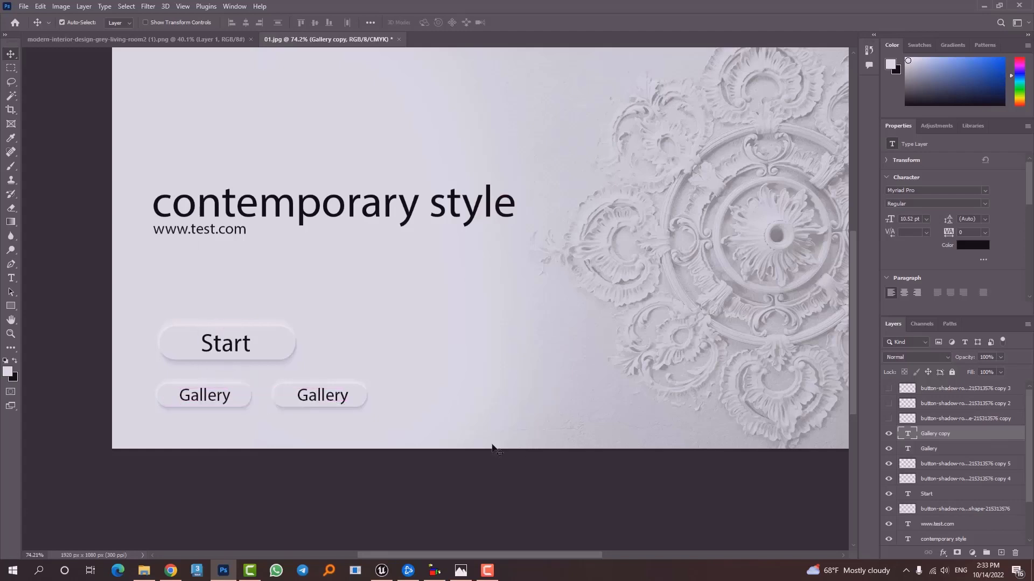
- Replace the text on the right-hand Gallery button with "Option"
left_click(9, 279)
double_click(308, 397)
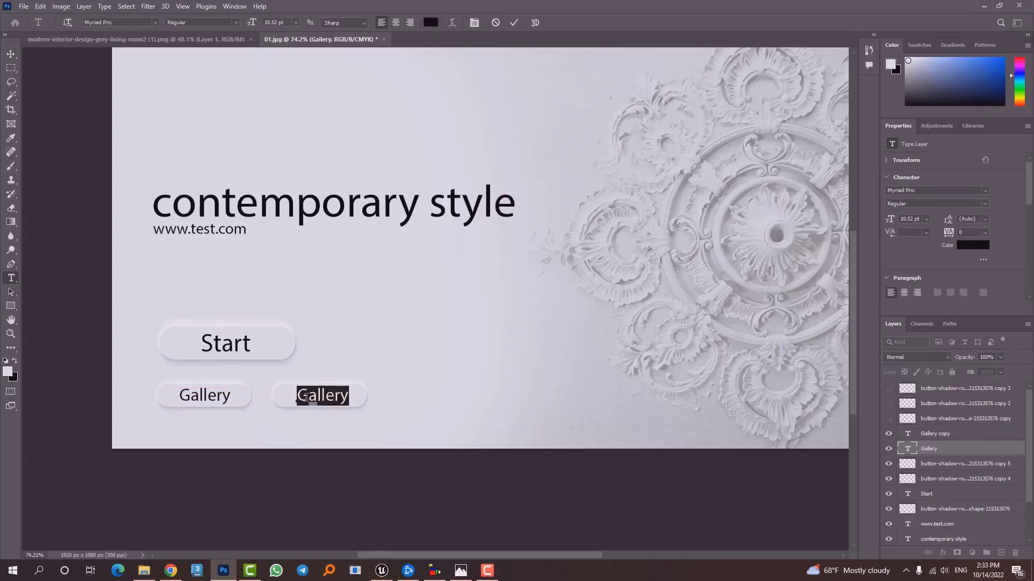
type("Option")
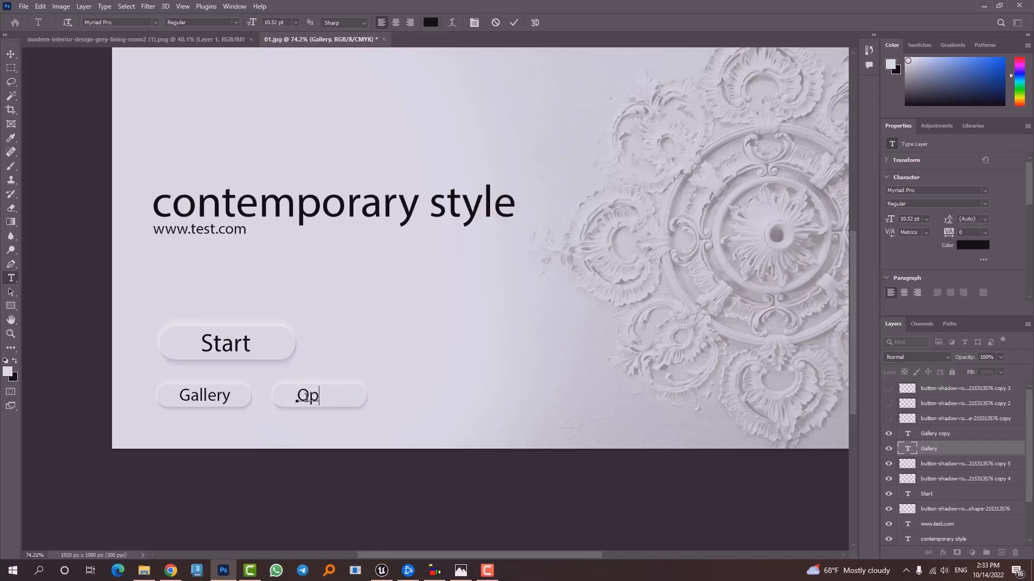
left_click(10, 51)
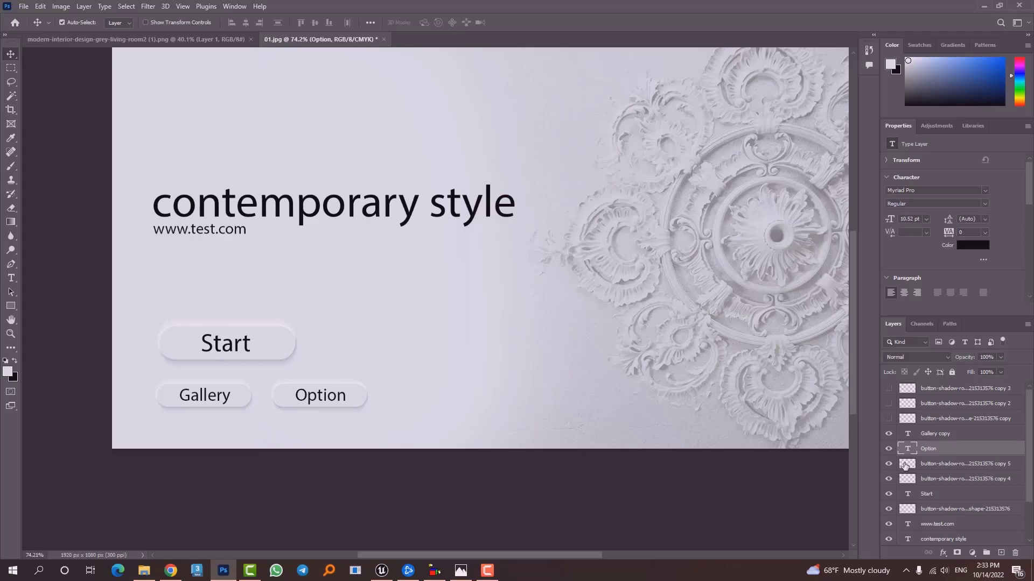
- Duplicate the Option text and its button shape, and move the shape copy right to form a third small button
left_click(905, 466, "shift")
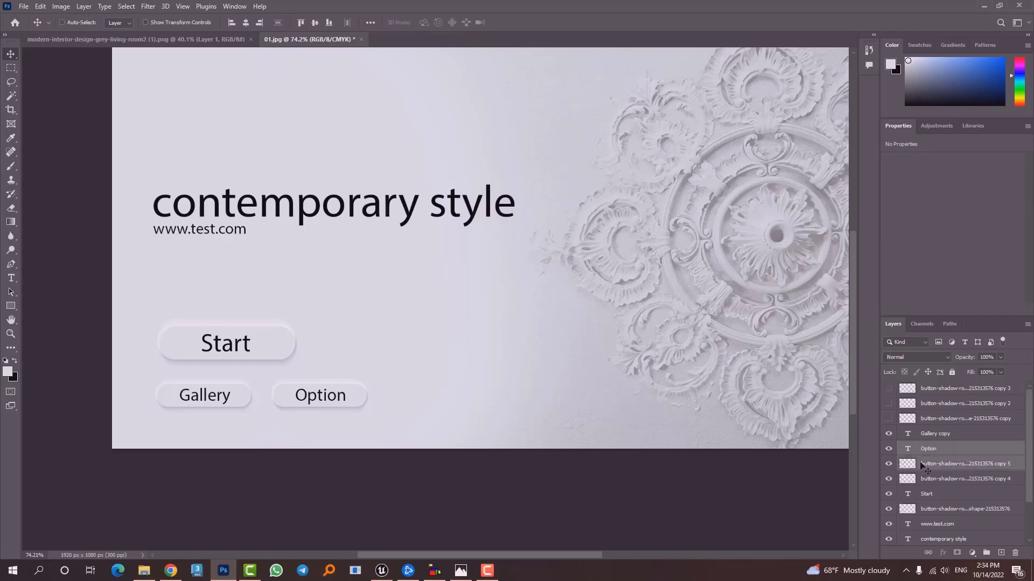
key("ctrl+j")
left_click_drag(334, 408, 447, 411, "ctrl")
- Move the copied Option text onto the third small button, centred and level with the other labels
left_click(916, 451)
left_click(946, 452)
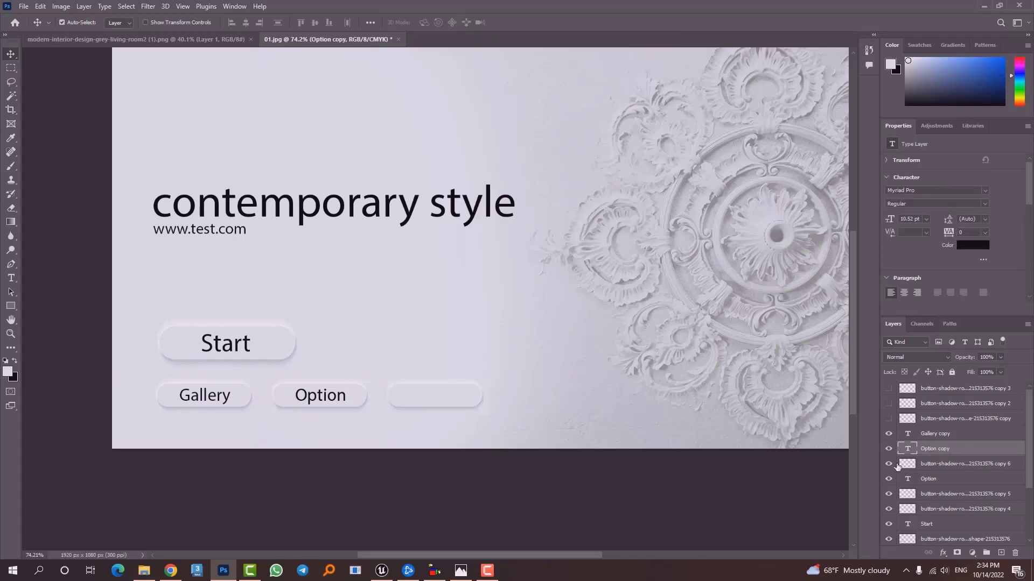
key("Up")
key("Up")
key("Up")
key("Up")
key("Up")
key("Up")
key("Up")
key("Up")
key("Up")
key("Up")
key("Up")
key("Up")
key("Up")
key("Up")
key("Up")
key("Up")
left_click_drag(315, 387, 433, 397)
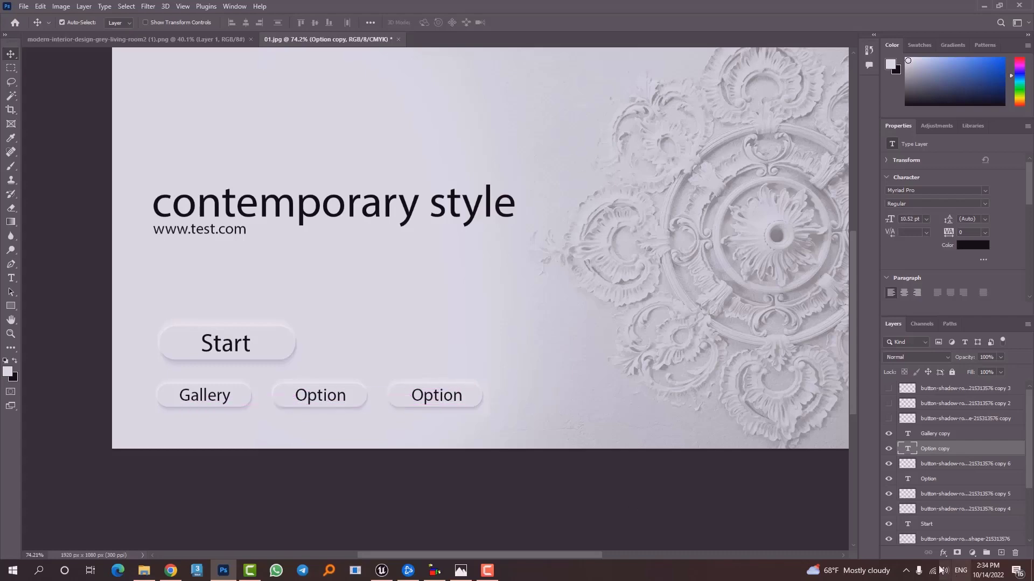
scroll(458, 399, "up", 10, "alt")
scroll(461, 412, "down", 6, "alt")
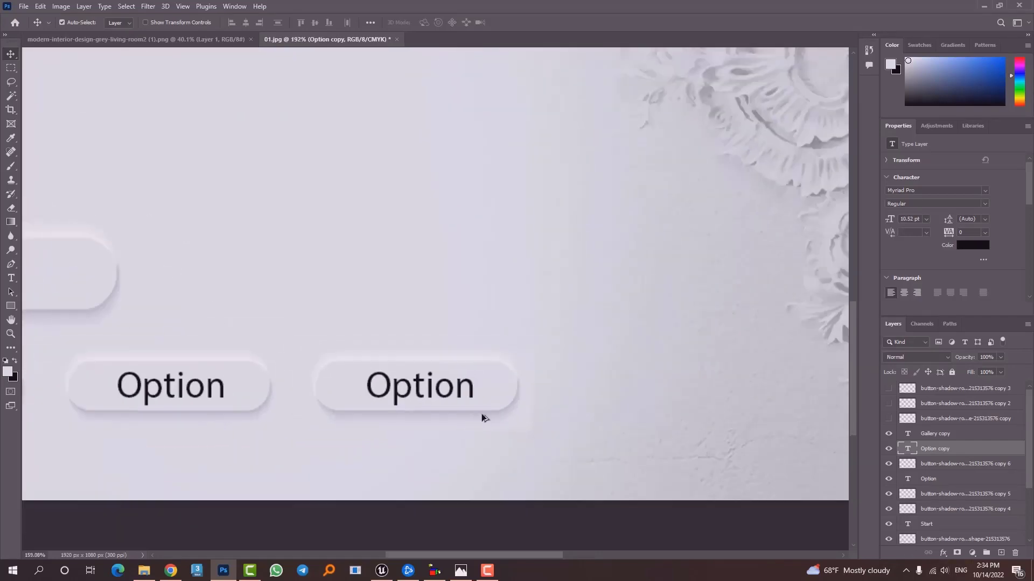
- Select the middle Option text together with its button shape and move them closer to the Gallery button
scroll(500, 401, "up", 2, "alt")
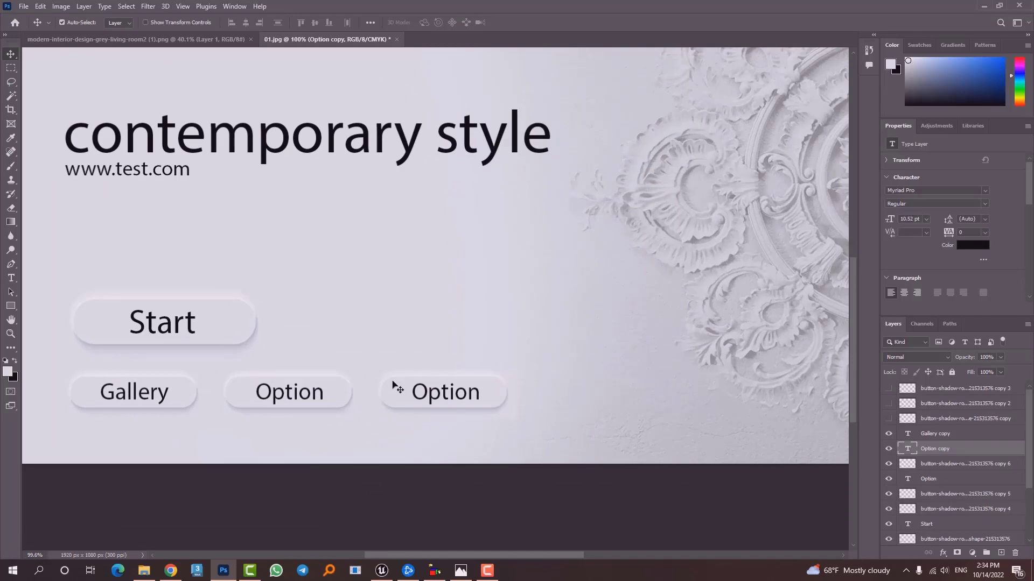
scroll(280, 393, "down", 4, "alt")
scroll(249, 381, "up", 2, "alt")
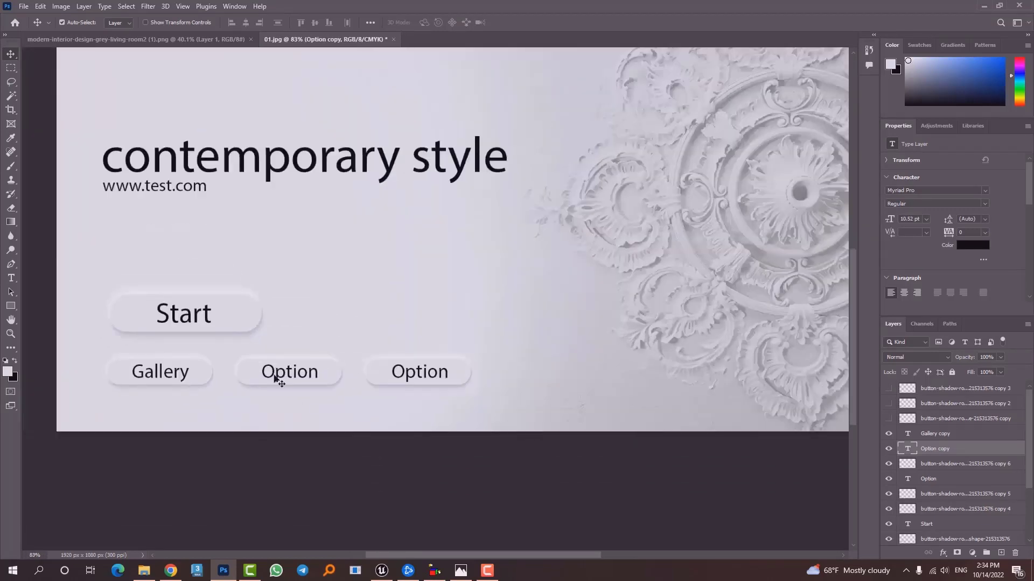
right_click(276, 377)
left_click(301, 381)
left_click(262, 375)
left_click_drag(263, 376, 305, 374)
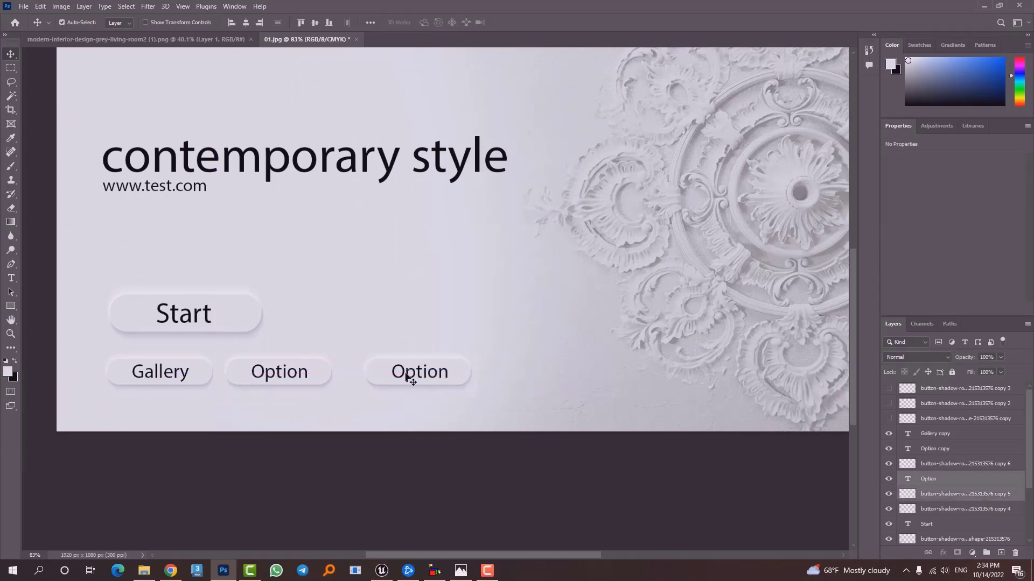
- Select the third button's text and shape together and move them closer to the middle Option button
right_click(405, 372)
left_click(407, 378)
right_click(393, 380)
left_click(393, 379)
left_click_drag(391, 378, 366, 376)
- Replace the third small button's text with "Exit" and centre it on the button, level with the other labels
left_click(11, 278)
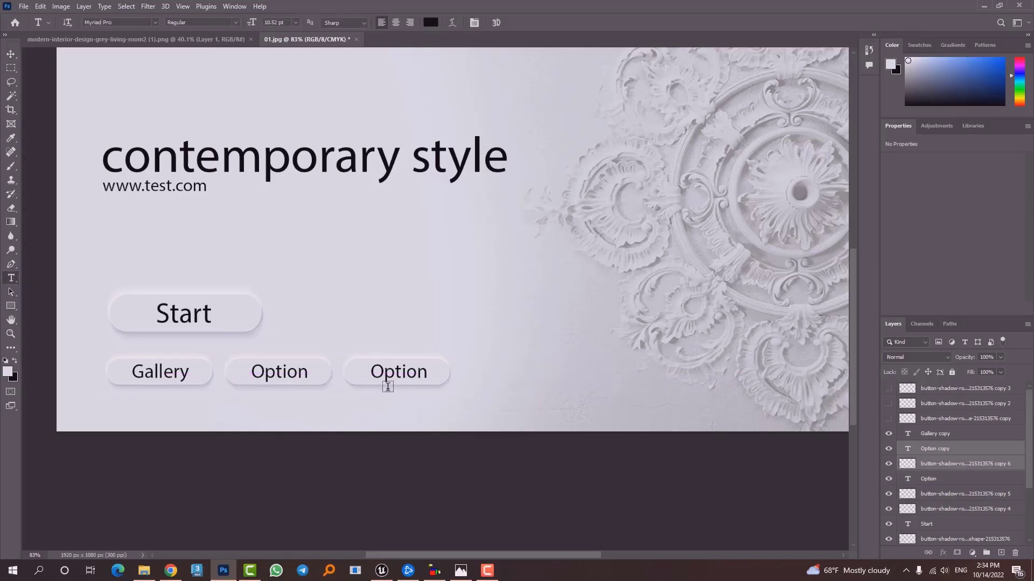
double_click(392, 373)
type("Exit")
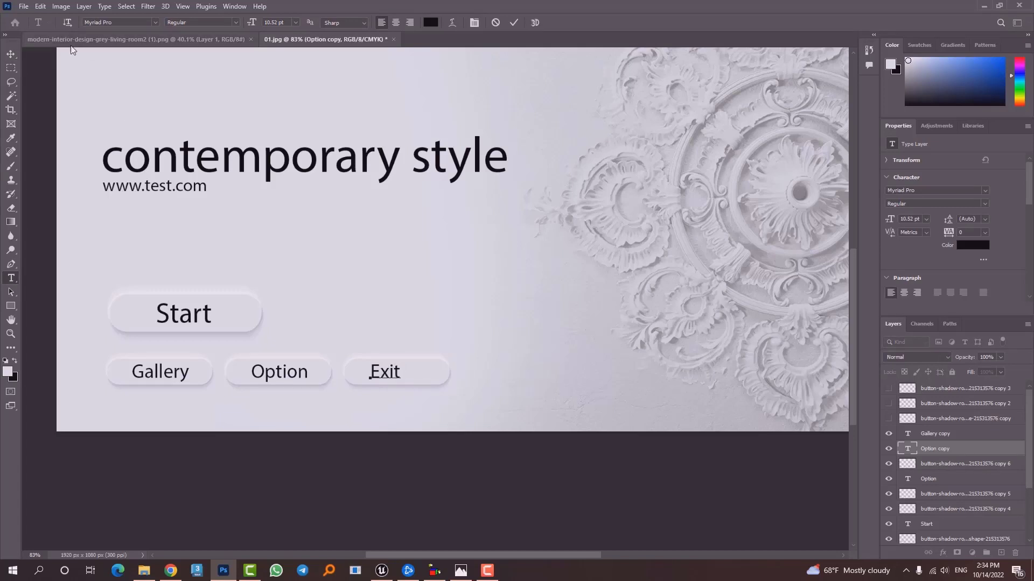
left_click(11, 54)
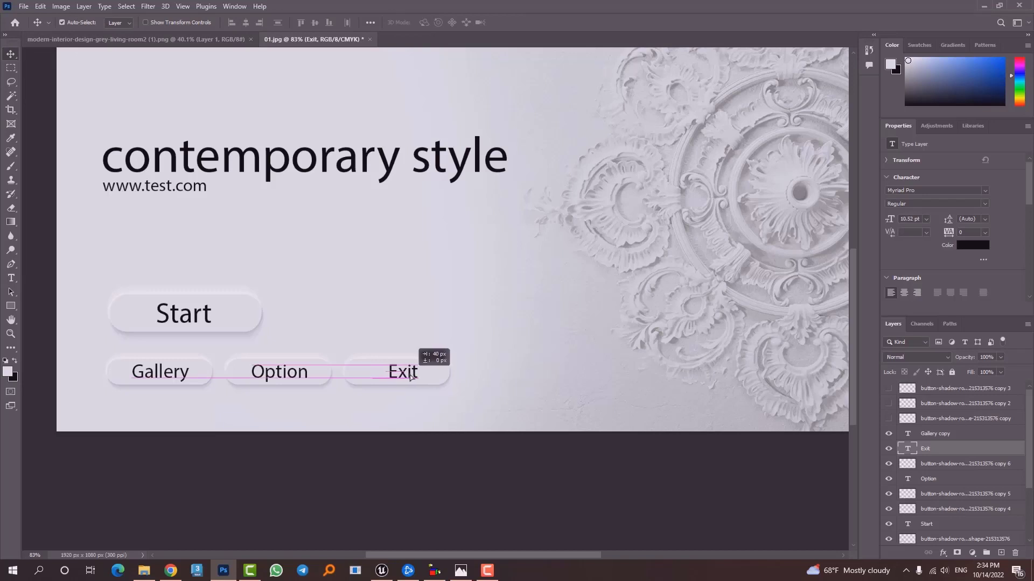
scroll(435, 362, "down", 3, "alt")
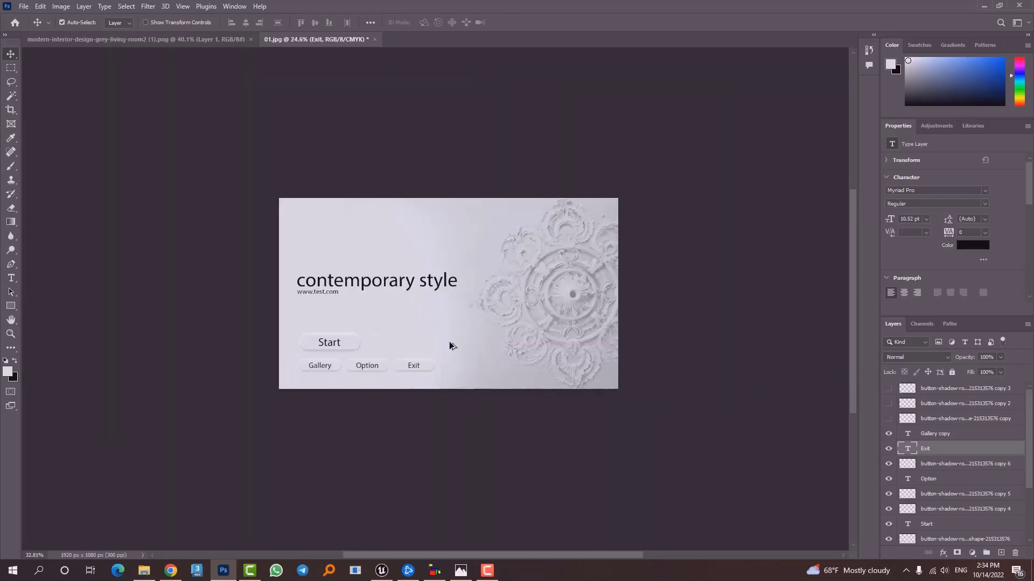
- Erase the faint leftover edge around the Exit button's shape layer with a soft 44 px eraser at 0% hardness
scroll(405, 379, "up", 5, "alt")
right_click(525, 366)
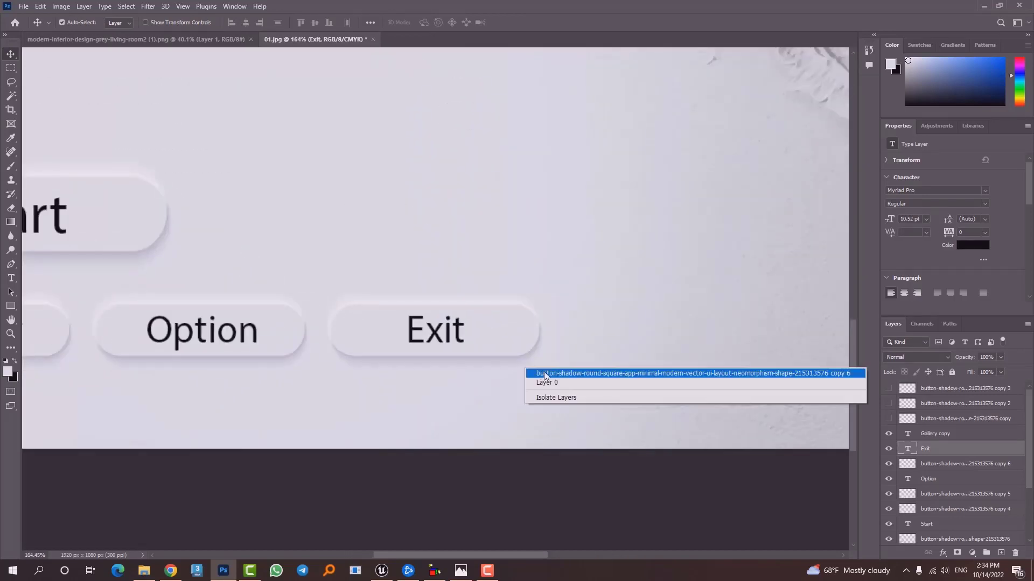
left_click(533, 368)
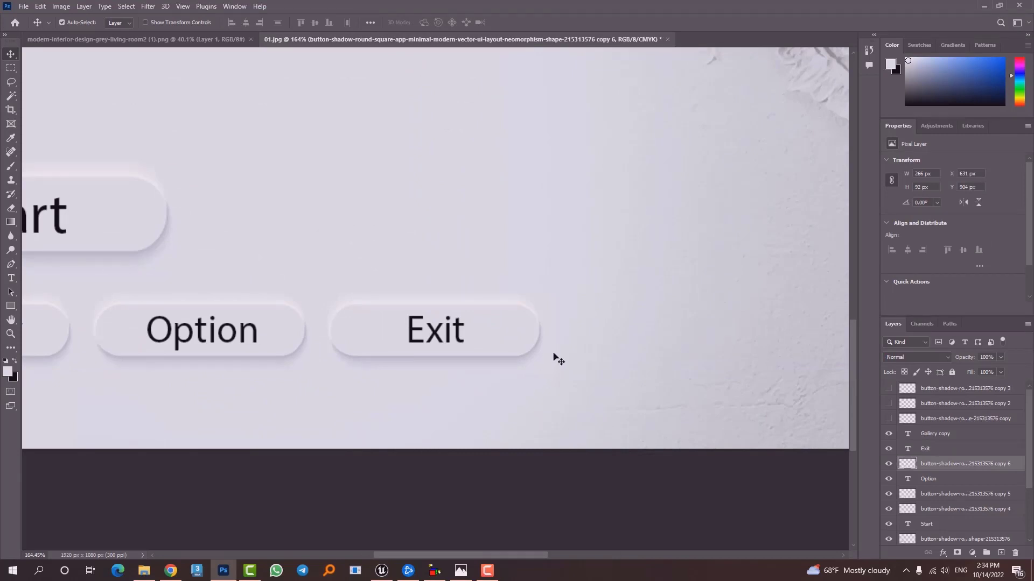
scroll(555, 356, "up", 4, "alt")
scroll(453, 288, "down", 2, "alt")
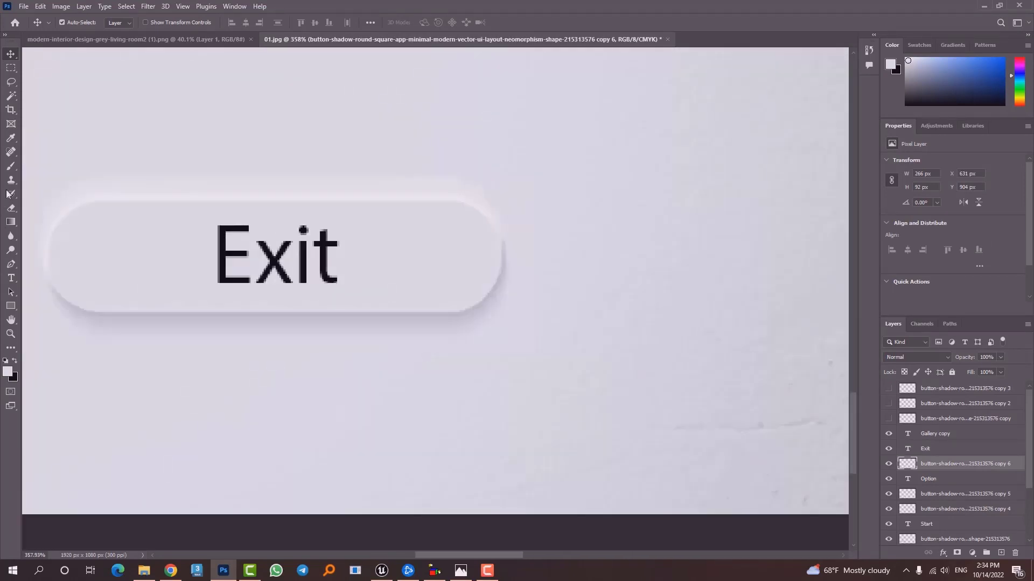
left_click(12, 209)
mouse_move(577, 321)
right_mouse_down("alt")
mouse_move(554, 331)
mouse_move(548, 307)
mouse_move(542, 313)
mouse_move(612, 316)
right_mouse_up("alt")
right_click(612, 316)
left_click(665, 326)
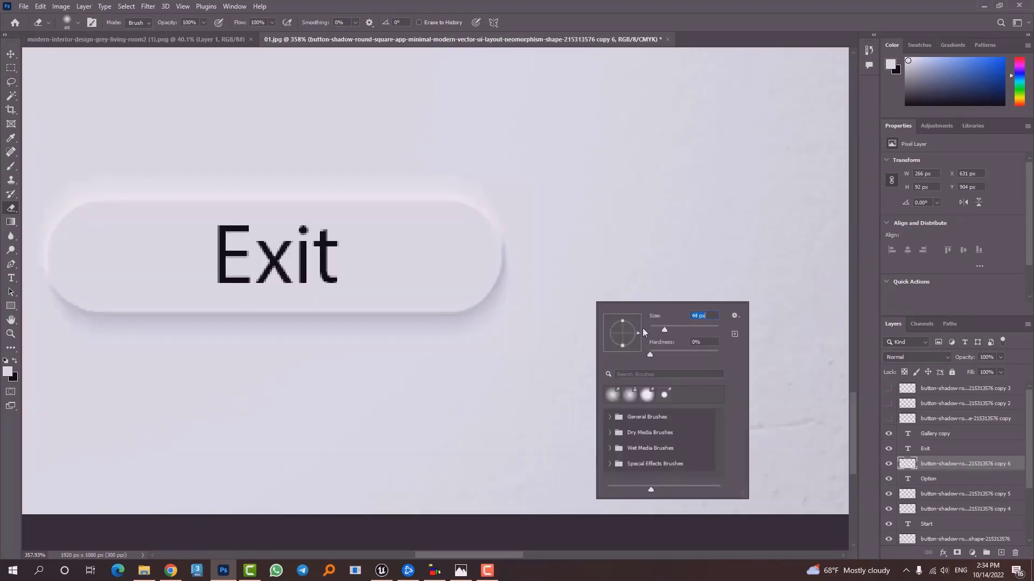
left_click(502, 152)
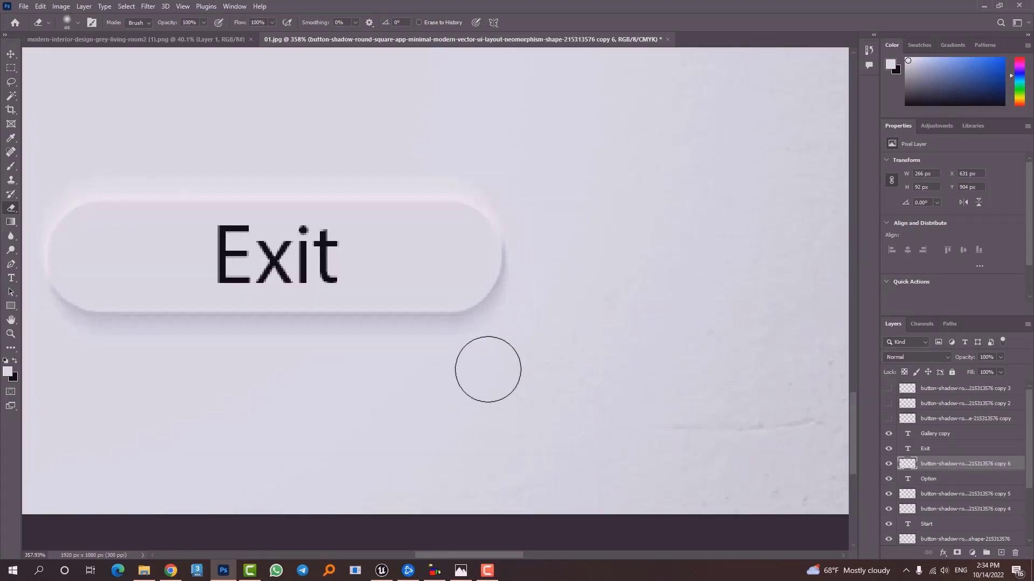
scroll(474, 384, "down", 10, "alt")
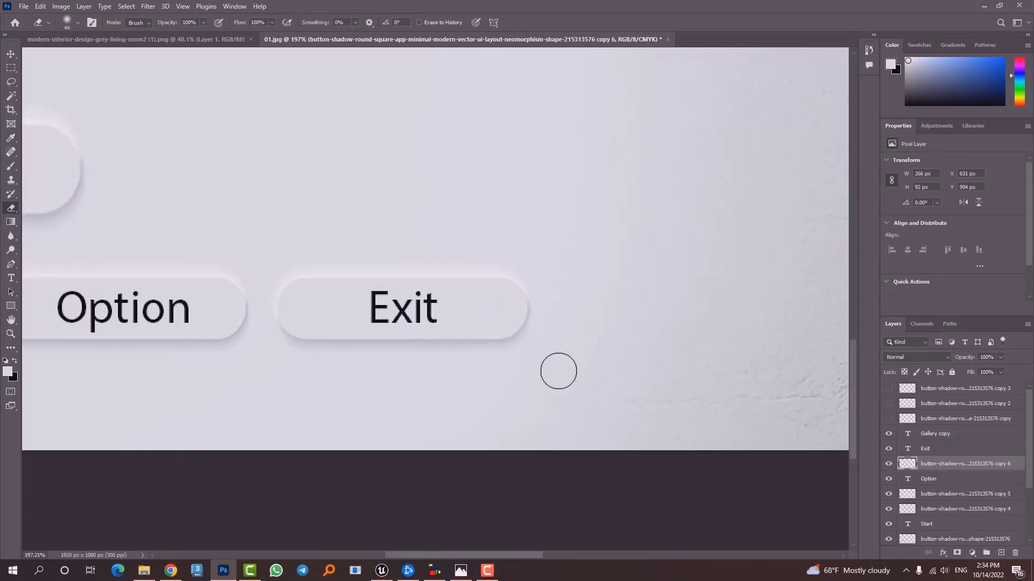
scroll(657, 376, "up", 2, "alt")
scroll(737, 333, "down", 4, "alt")
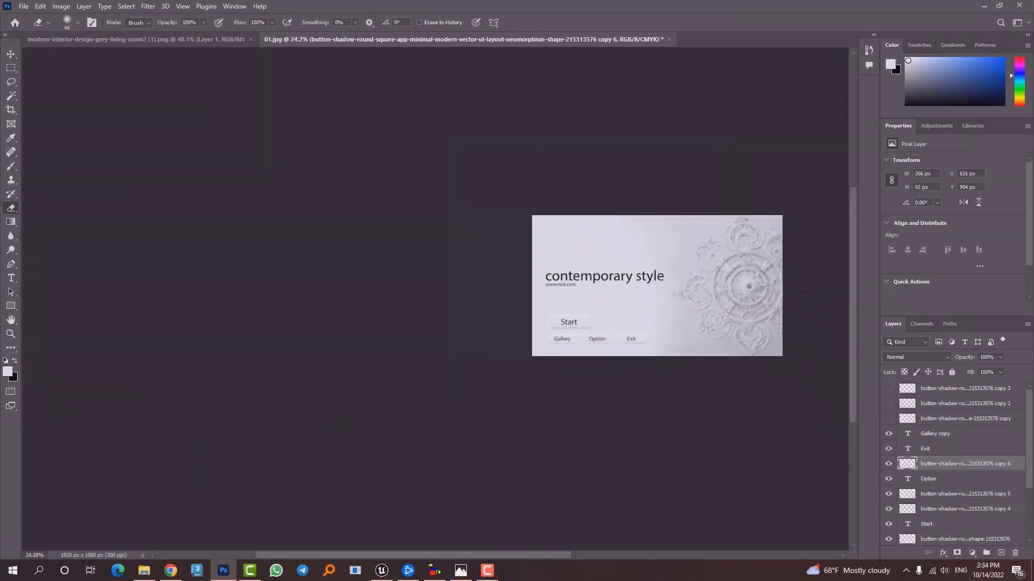
- Move the Start text and its button shape together horizontally until they are centred above the Option button, and deselect them
scroll(730, 291, "up", 5, "alt")
left_click_drag(754, 338, 666, 284)
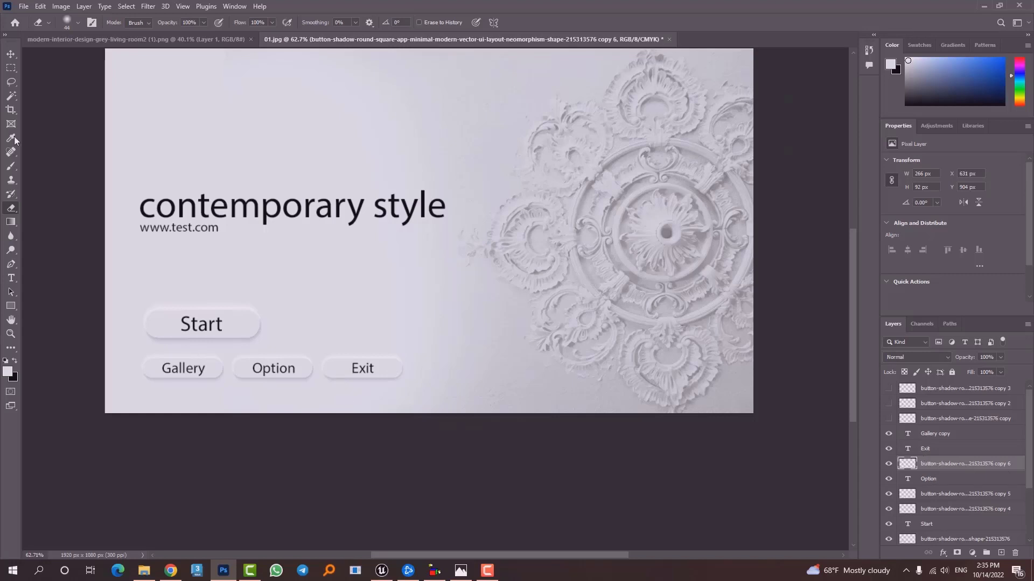
left_click(9, 55)
right_click(223, 330)
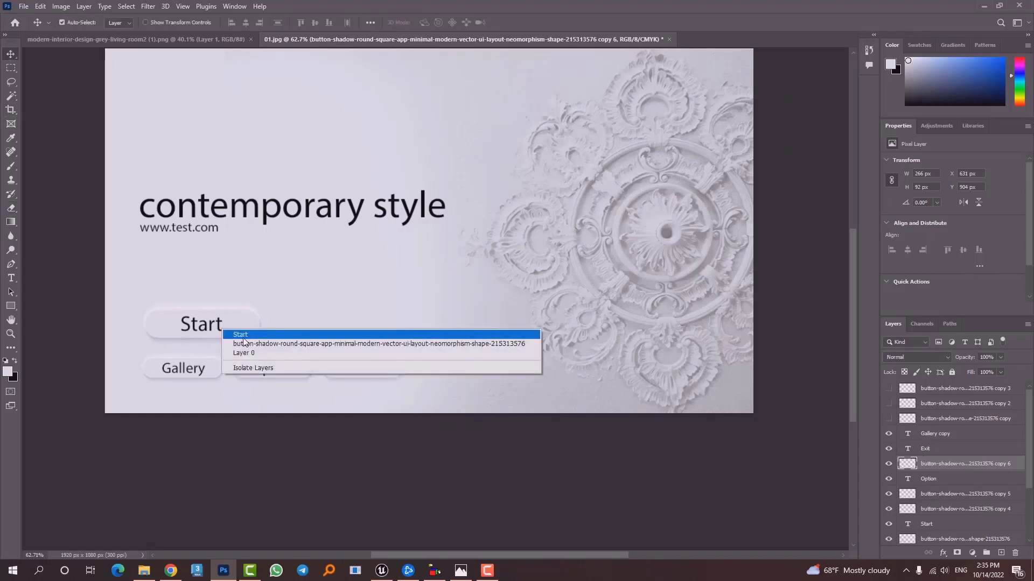
left_click(253, 332)
right_click(222, 330)
left_click_drag(224, 331, 298, 332)
left_click(402, 461)
scroll(423, 383, "down", 7, "alt")
scroll(484, 312, "up", 1, "alt")
scroll(488, 312, "up", 6, "alt")
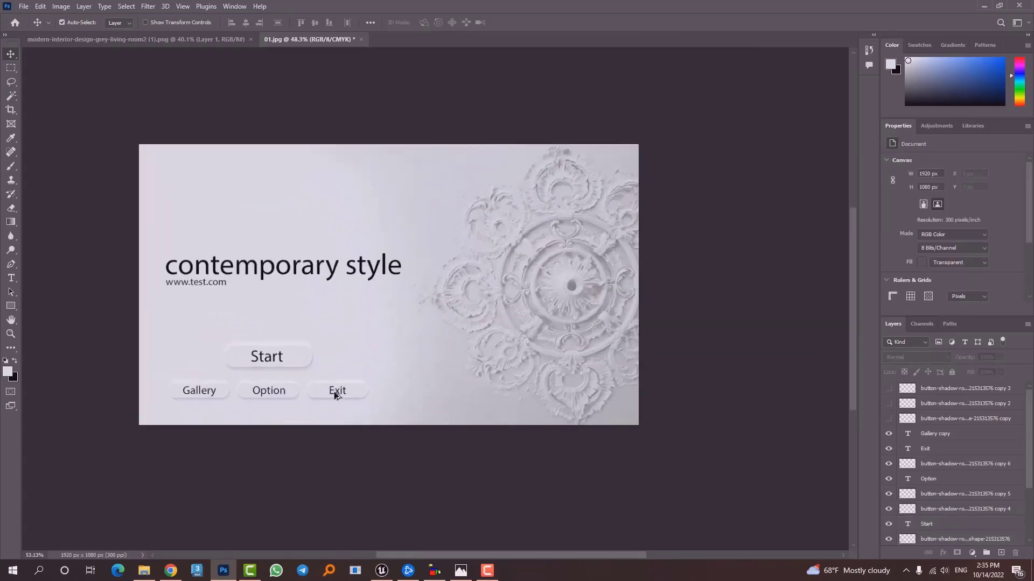
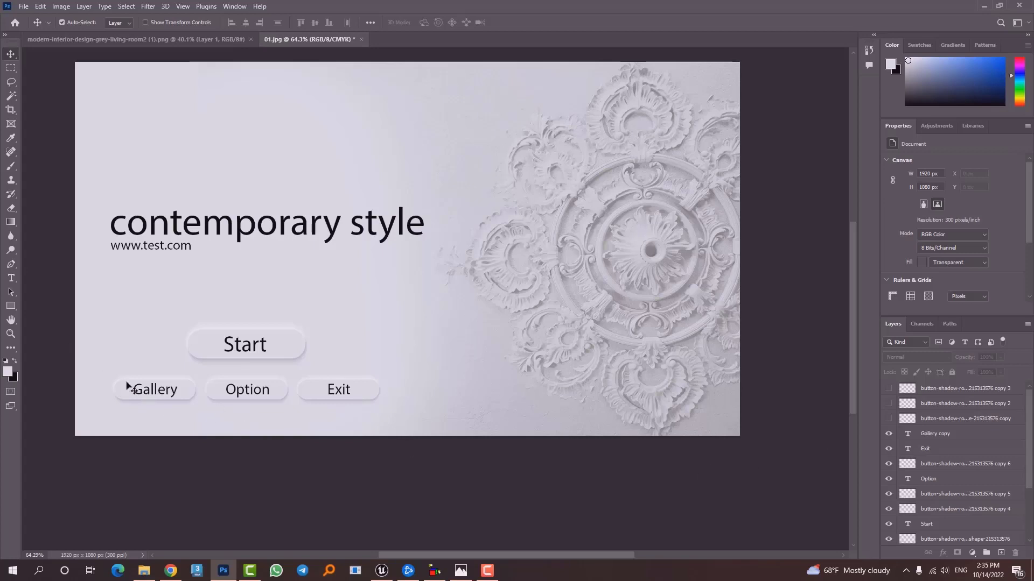
- Merge the Gallery text with its button shape into one layer and check it by toggling its visibility
right_click(174, 392)
left_click(199, 397)
right_click(185, 392)
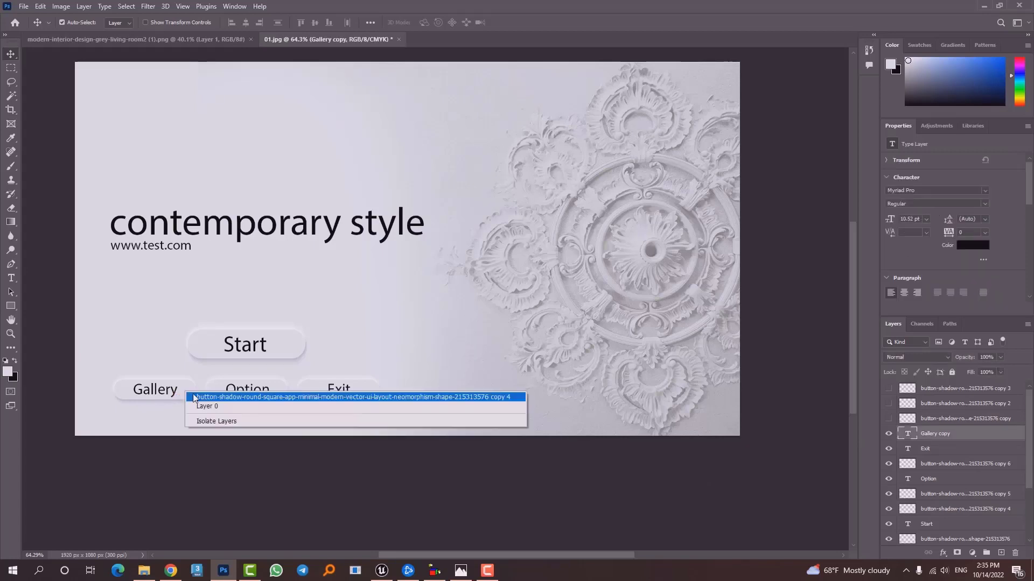
left_click(195, 397)
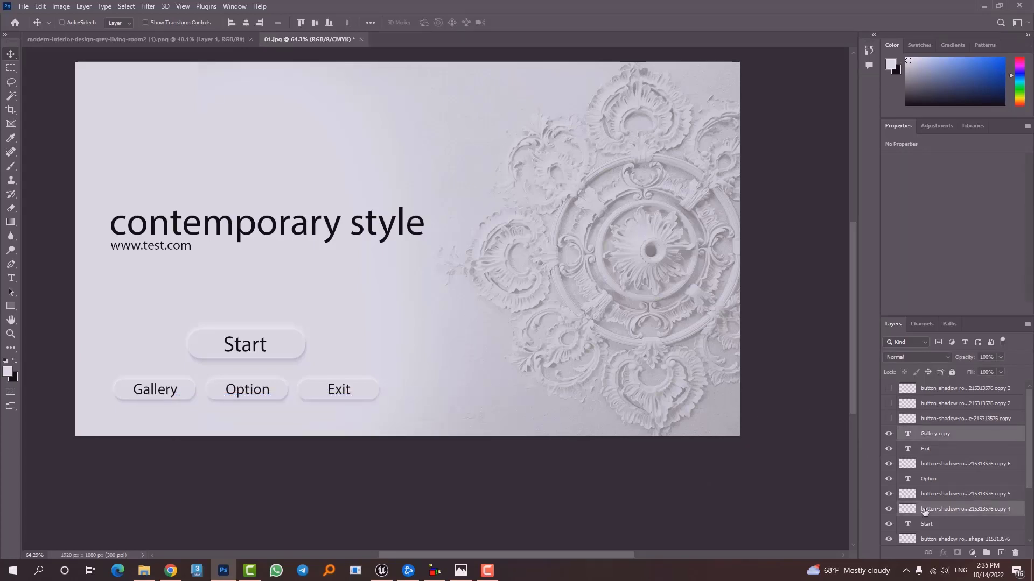
key("ctrl+e")
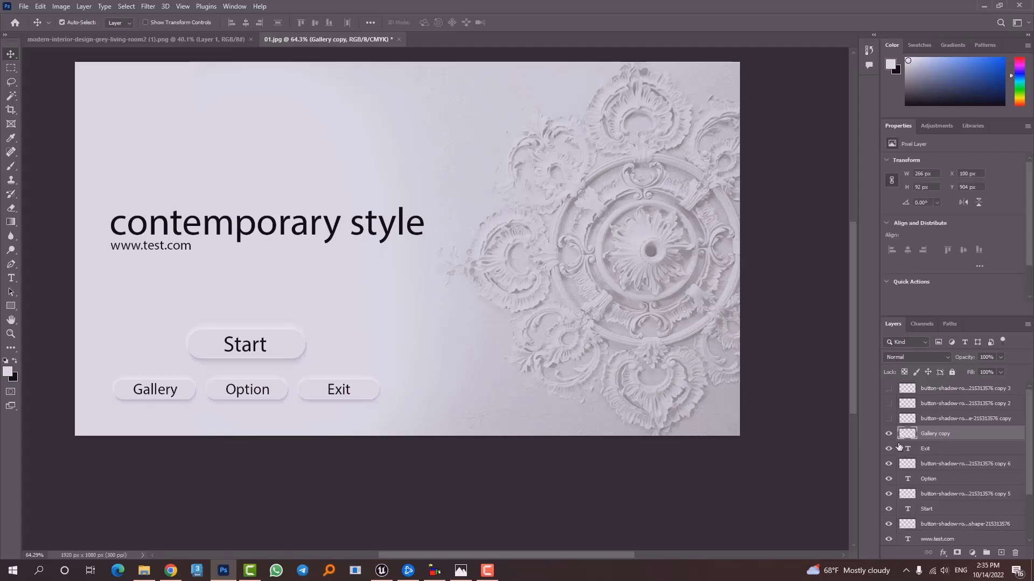
left_click(888, 437)
left_click(889, 437)
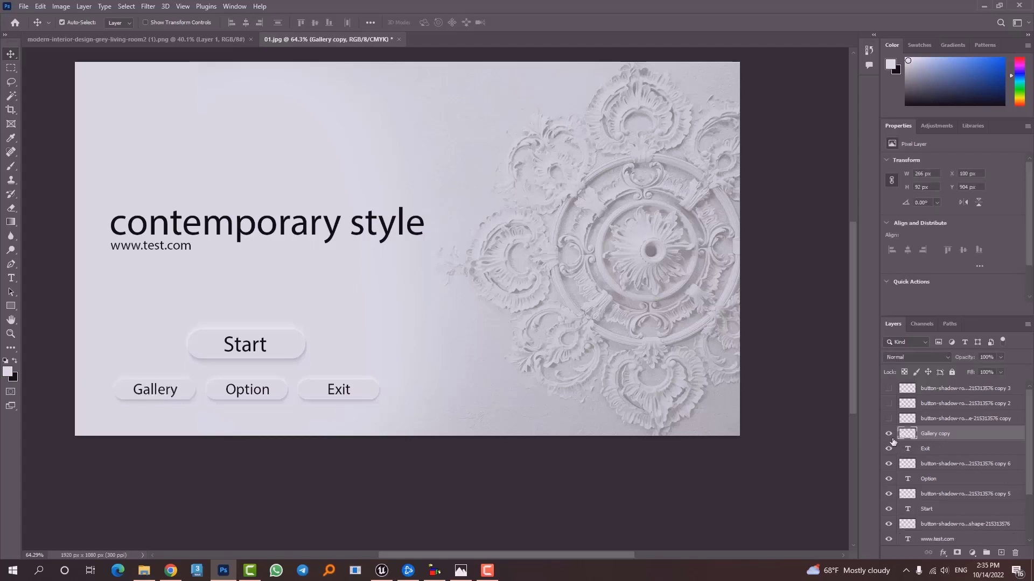
- Merge the Option text with its button shape into one layer and check it by toggling its visibility
right_click(266, 395)
left_click(280, 408)
right_click(276, 392)
left_click(285, 420, "shift")
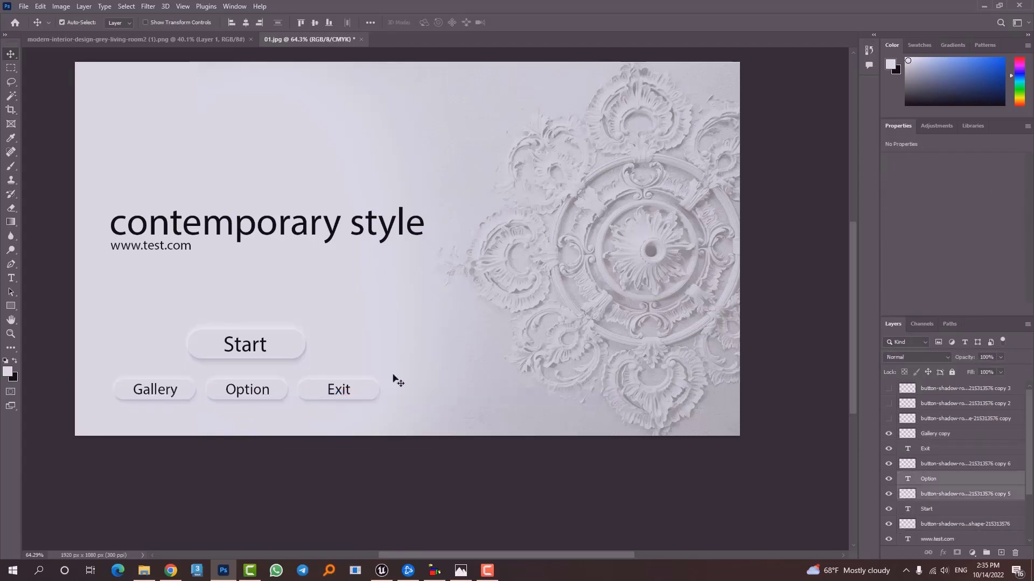
key("ctrl+e")
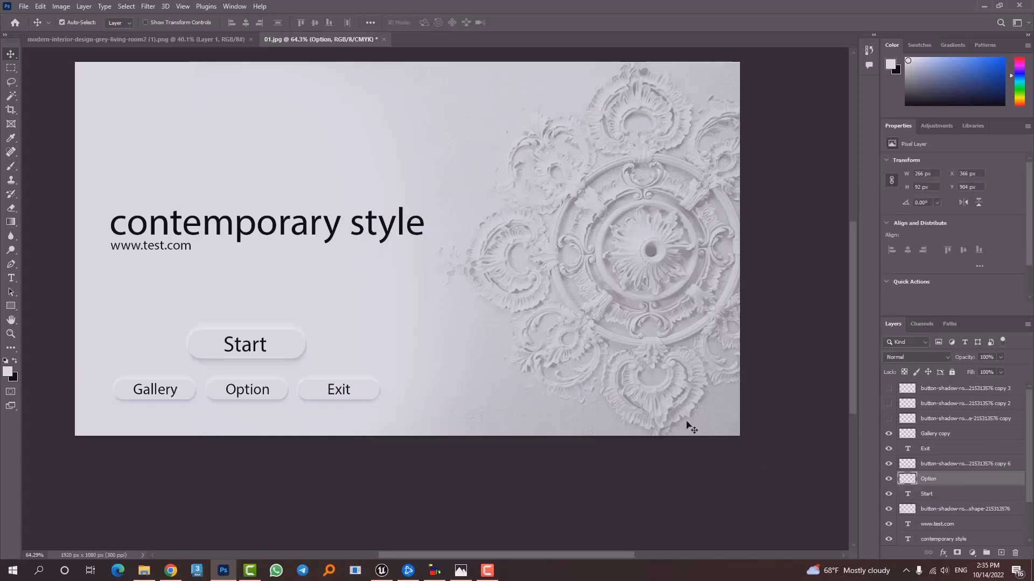
left_click(888, 484)
left_click(888, 484)
- Merge the Exit text with its button shape into one layer and check it by toggling its visibility
right_click(341, 391)
left_click(367, 390)
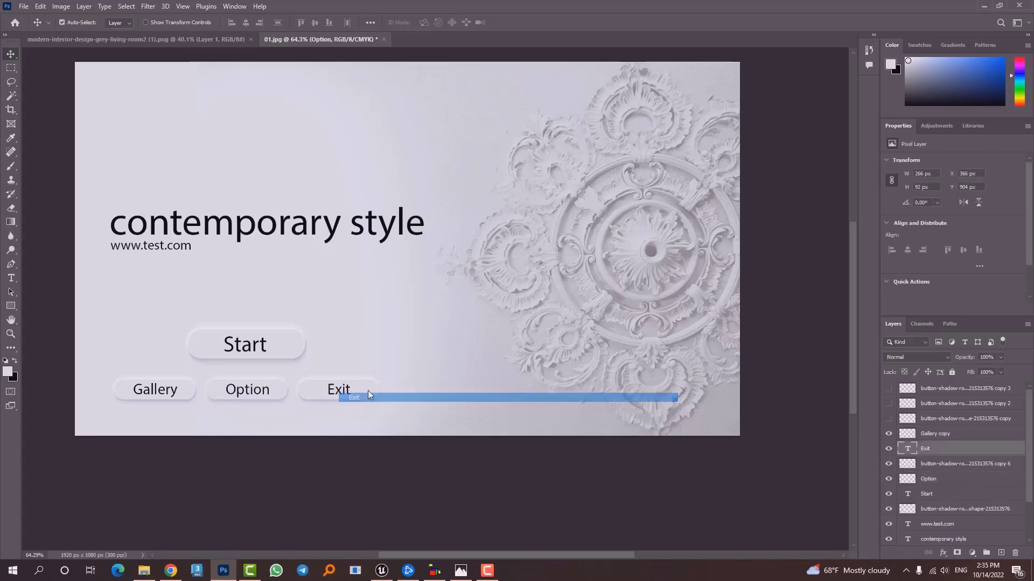
right_click(376, 392)
left_click(379, 393, "shift")
key("ctrl+e")
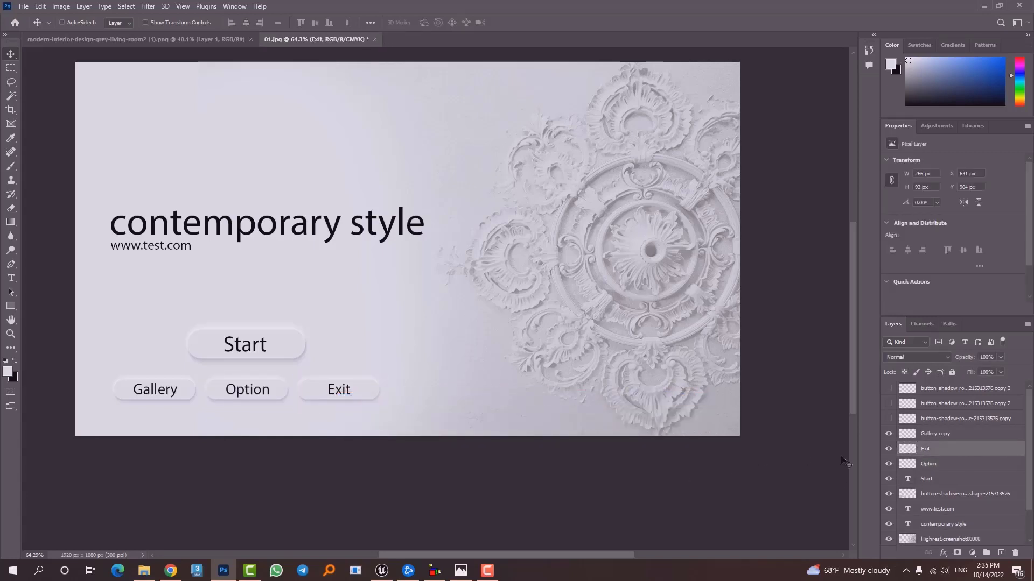
left_click(888, 449)
left_click(888, 448)
- Merge the Start text with its button shape into one layer and check it by toggling its visibility
right_click(264, 357)
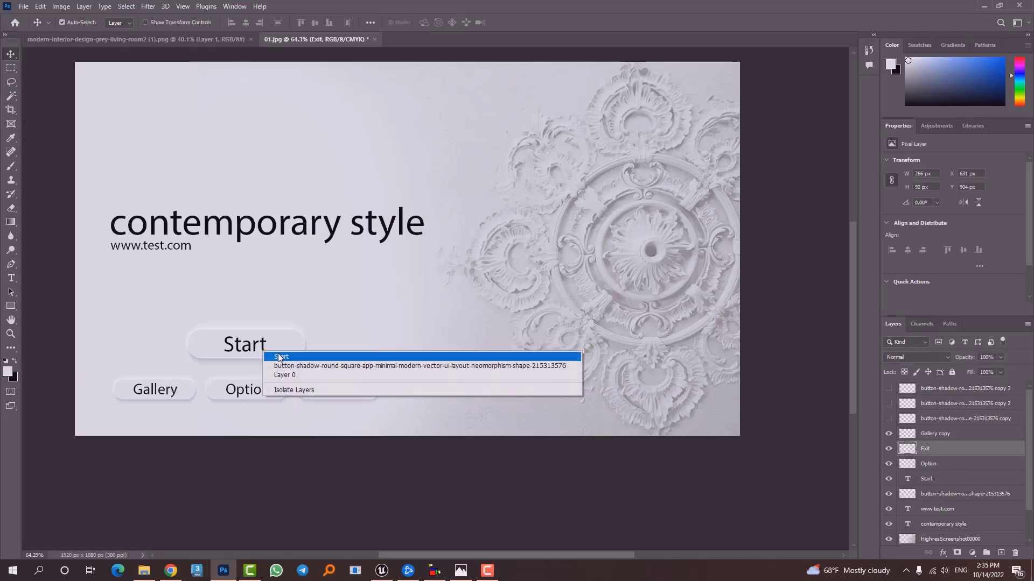
left_click(274, 353)
key("ctrl+e")
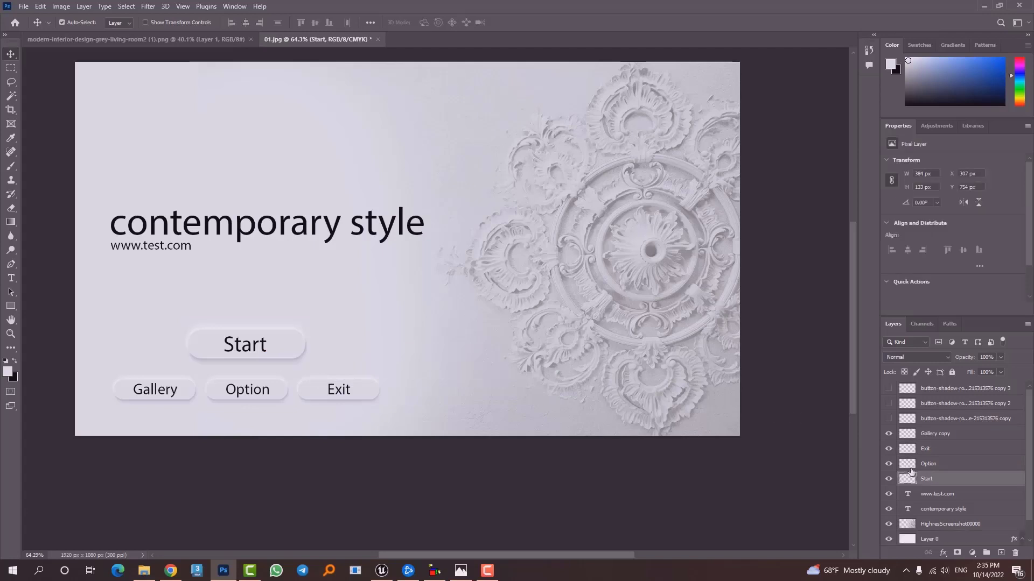
left_click(889, 479)
left_click(888, 479)
scroll(386, 279, "down", 3, "alt")
scroll(261, 327, "up", 3, "alt")
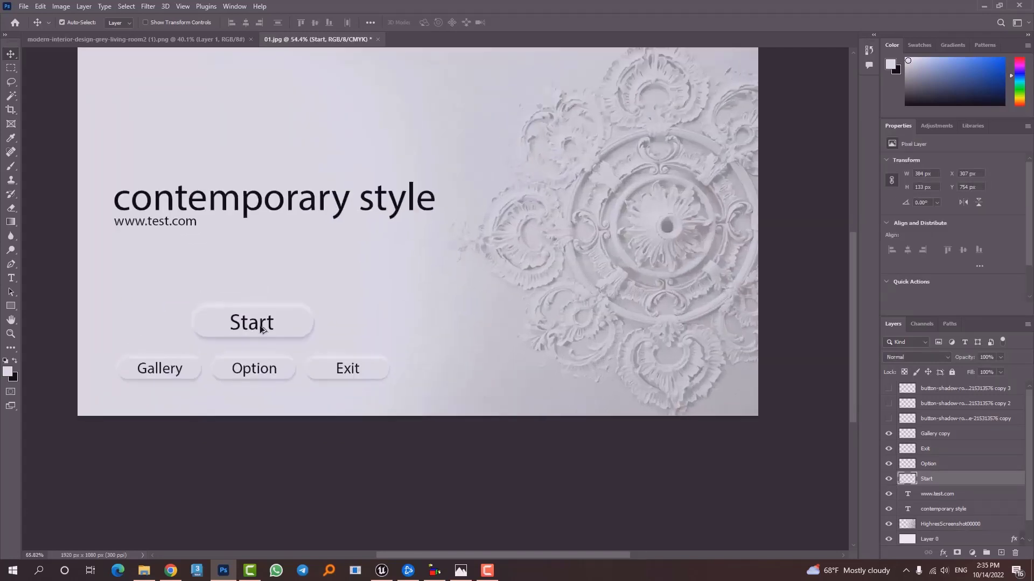
scroll(457, 315, "down", 4, "alt")
scroll(560, 313, "up", 3, "alt")
scroll(313, 267, "down", 3, "alt")
scroll(273, 195, "up", 1, "alt")
scroll(272, 195, "up", 2, "alt")
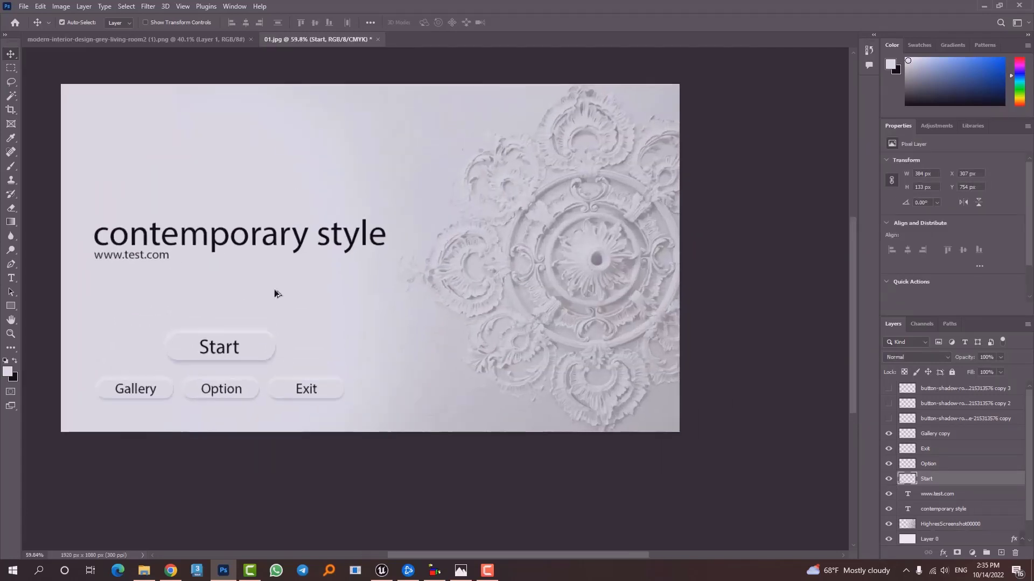
- Export the Start layer as a PNG into folder 07, replacing the existing file 08.png
right_click(915, 481)
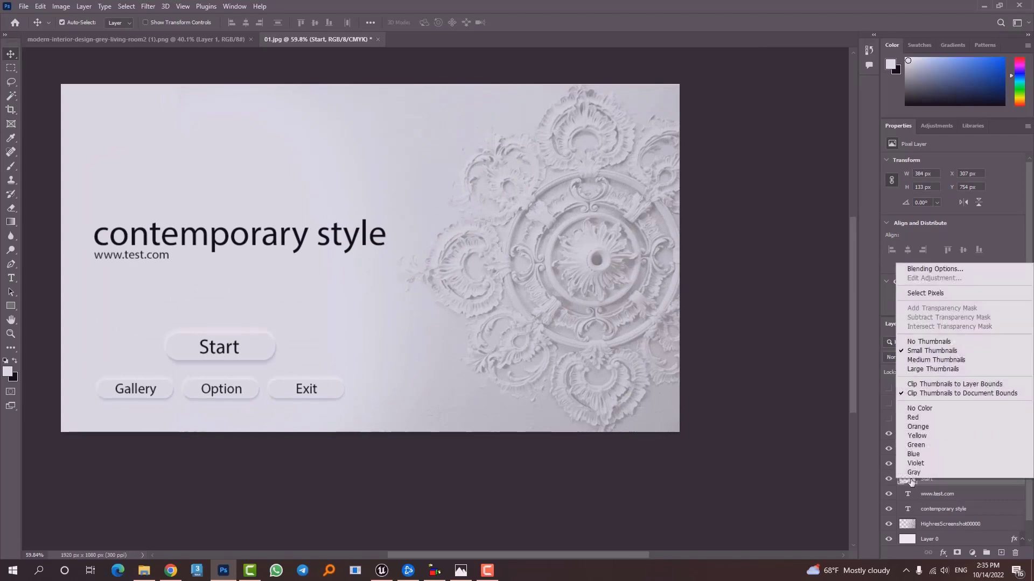
left_click(988, 482)
right_click(998, 480)
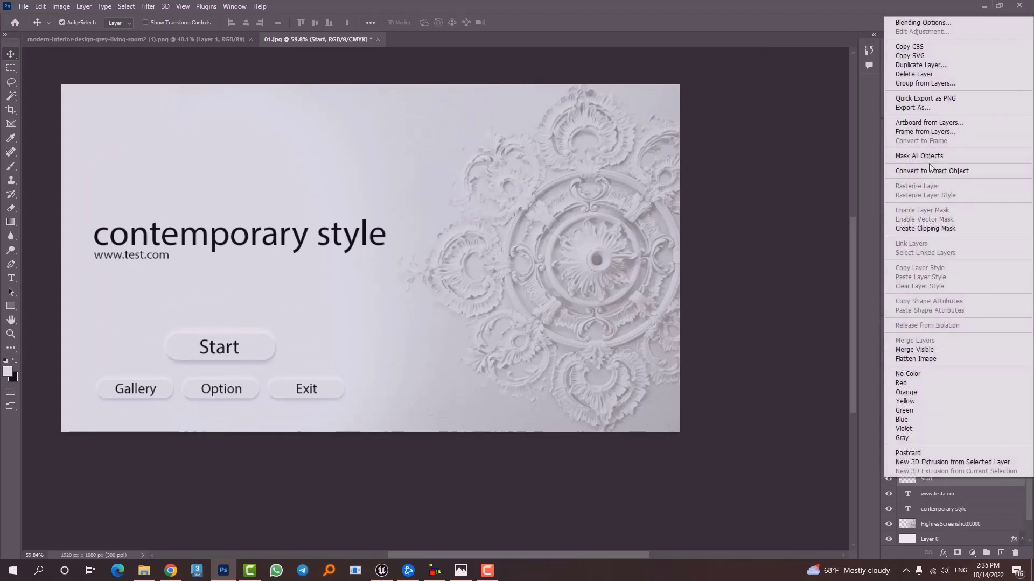
left_click(930, 108)
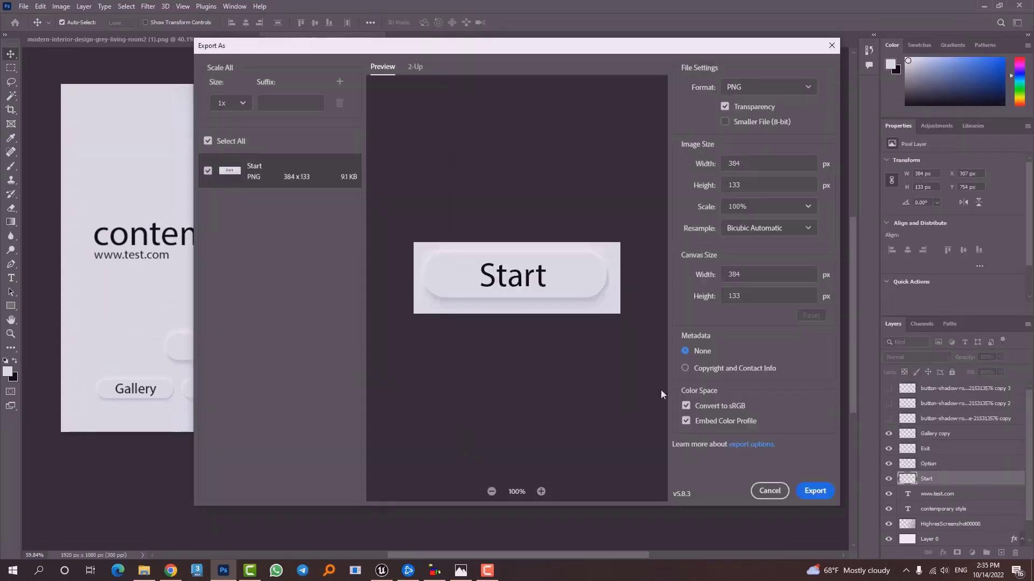
left_click(813, 491)
left_click(320, 143)
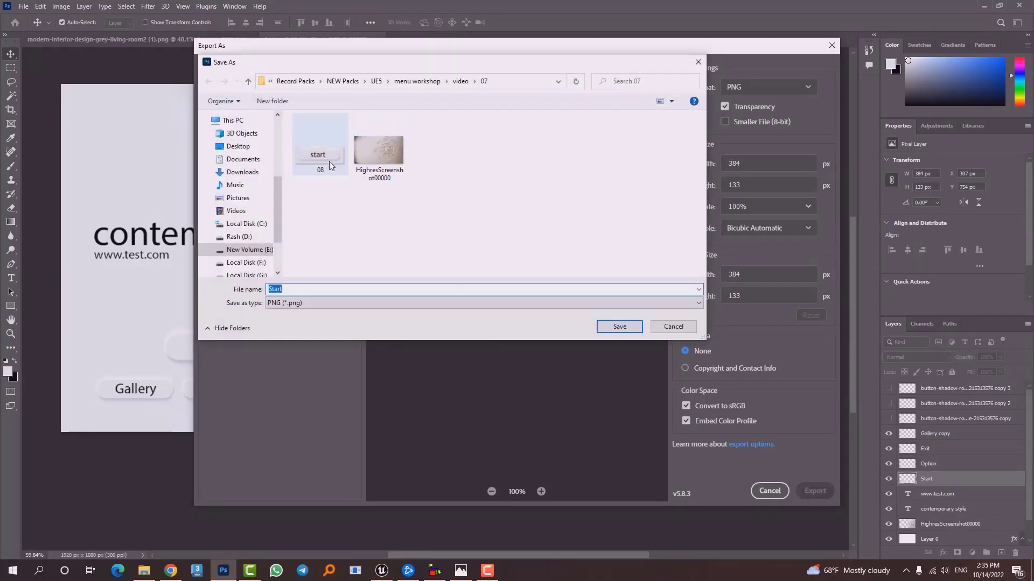
left_click(532, 293)
left_click(621, 328)
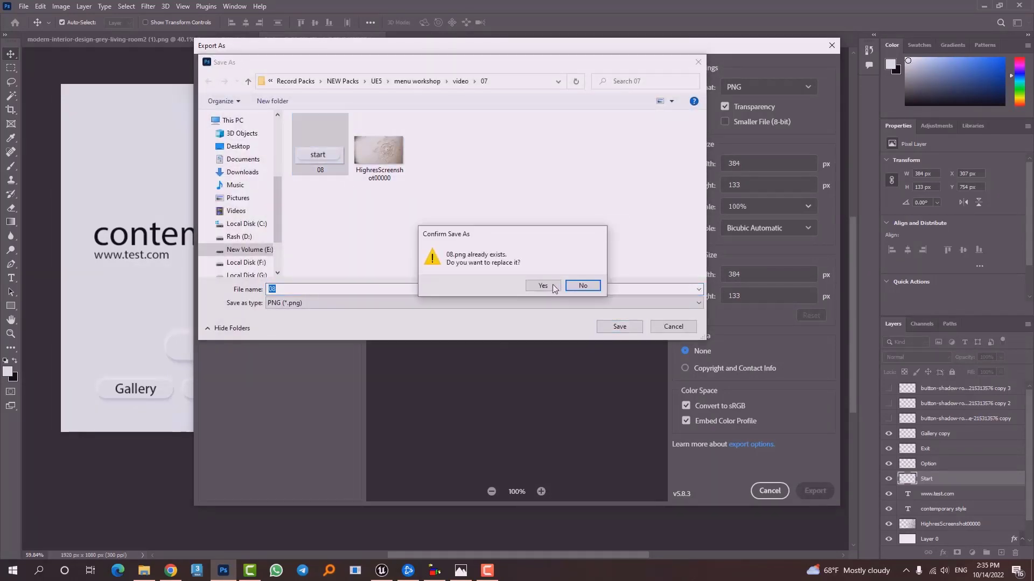
left_click(543, 287)
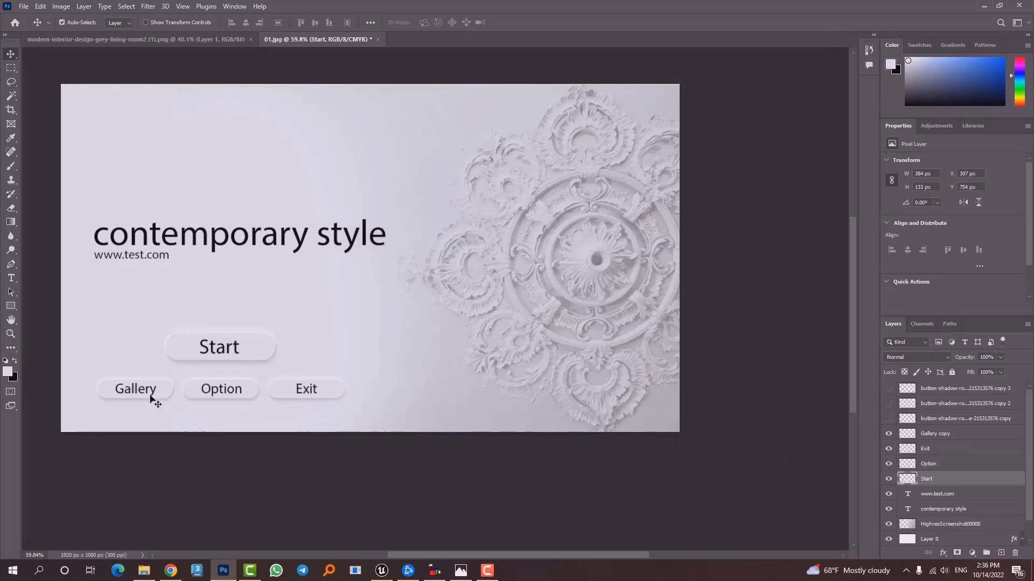
- Export the Gallery copy layer as a PNG named 09 into folder 07
right_click(153, 401)
left_click(184, 407)
right_click(948, 434)
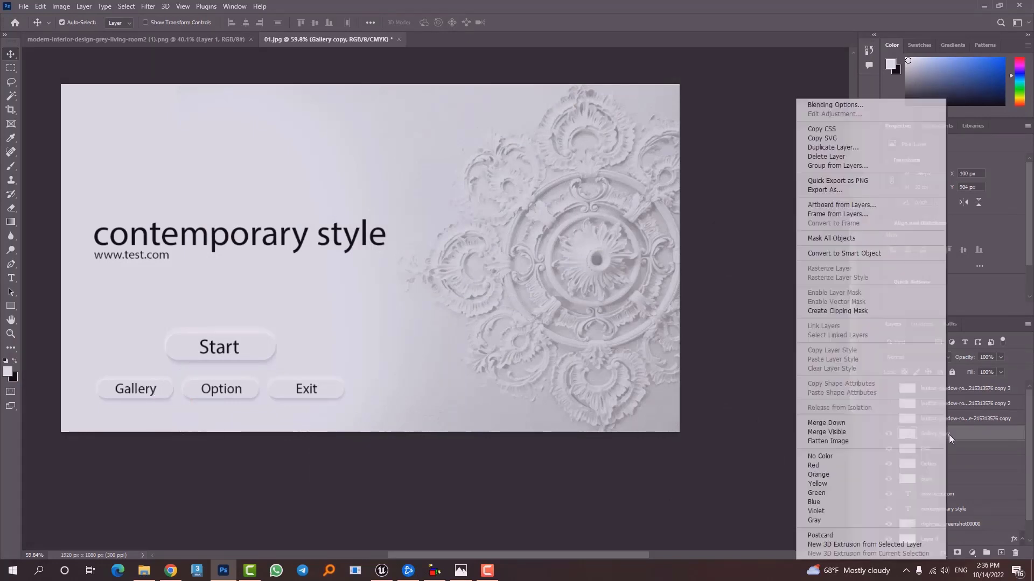
left_click(879, 193)
left_click(828, 490)
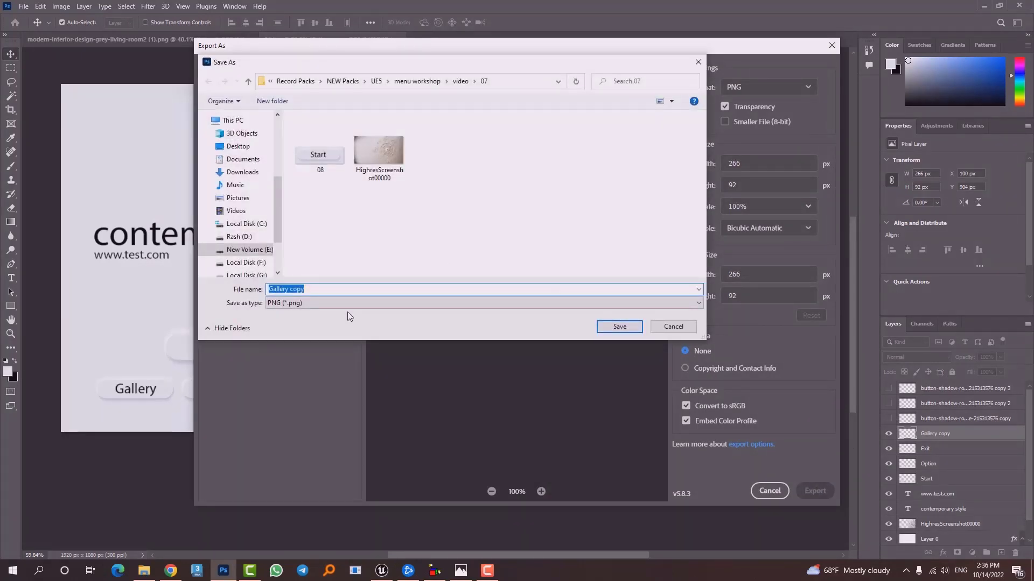
type("09")
key("Return")
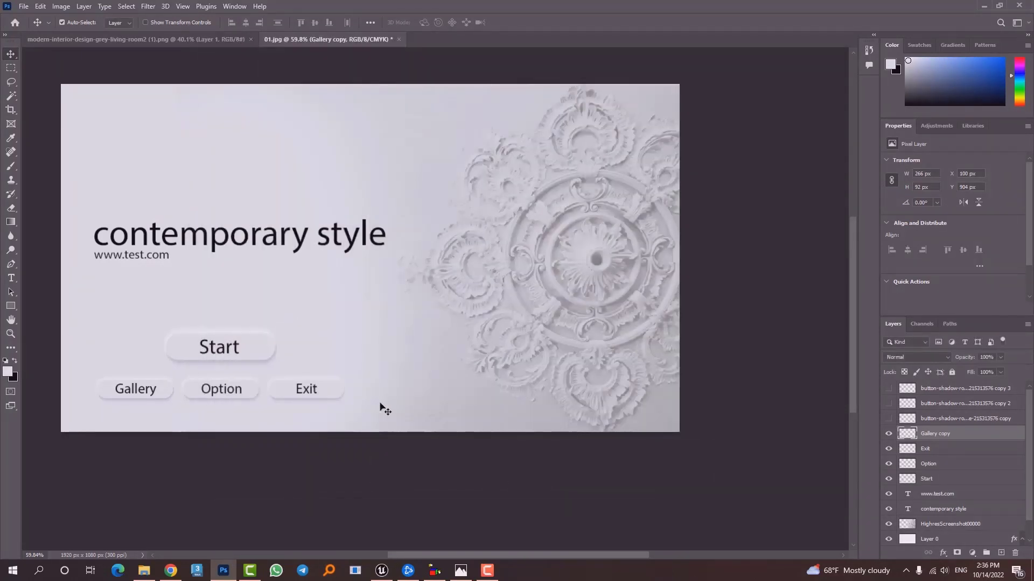
- Export the Option layer as a PNG named 10 into folder 07
right_click(227, 395)
left_click(237, 399)
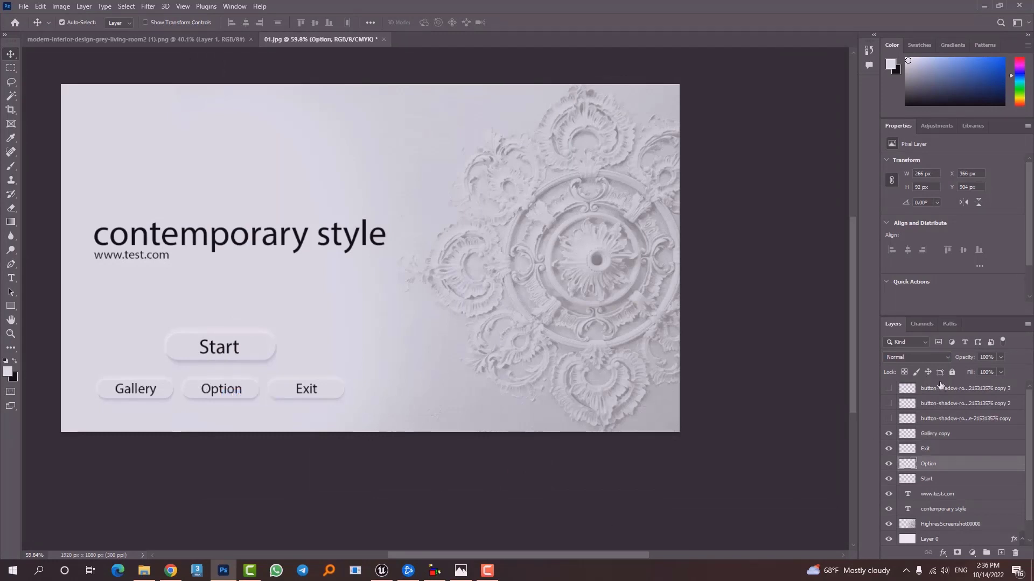
right_click(970, 466)
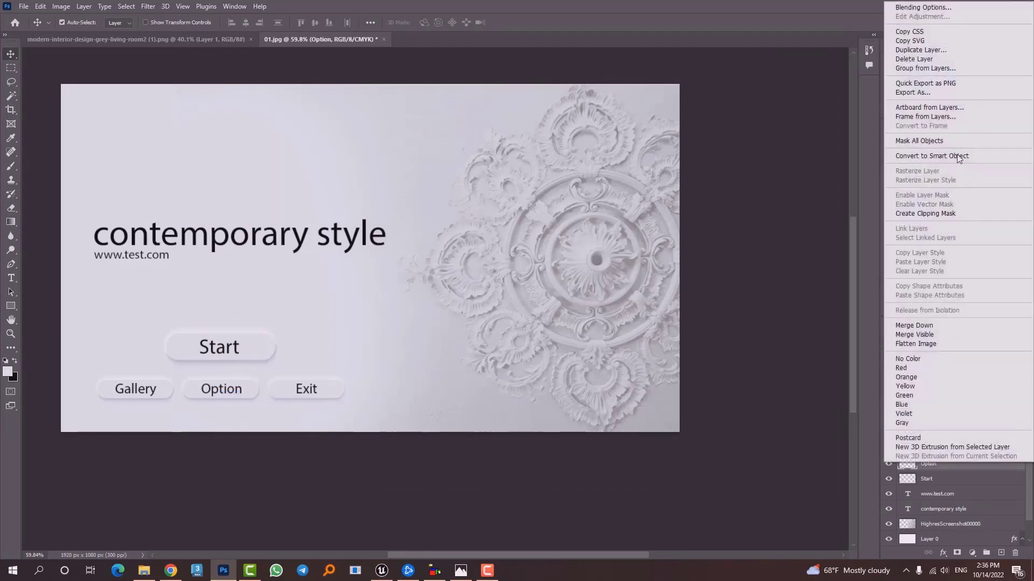
left_click(937, 95)
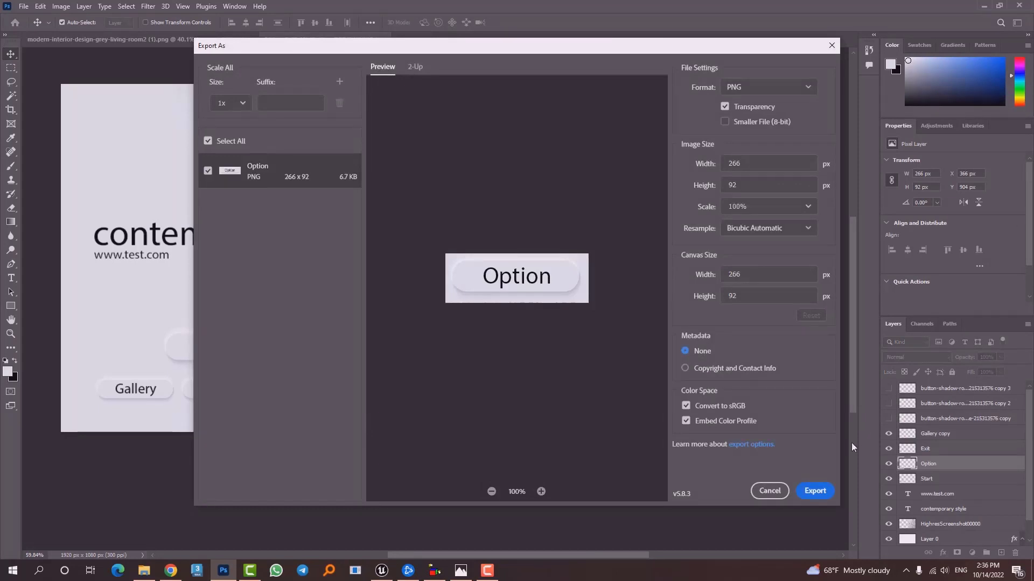
left_click(815, 491)
key("Return")
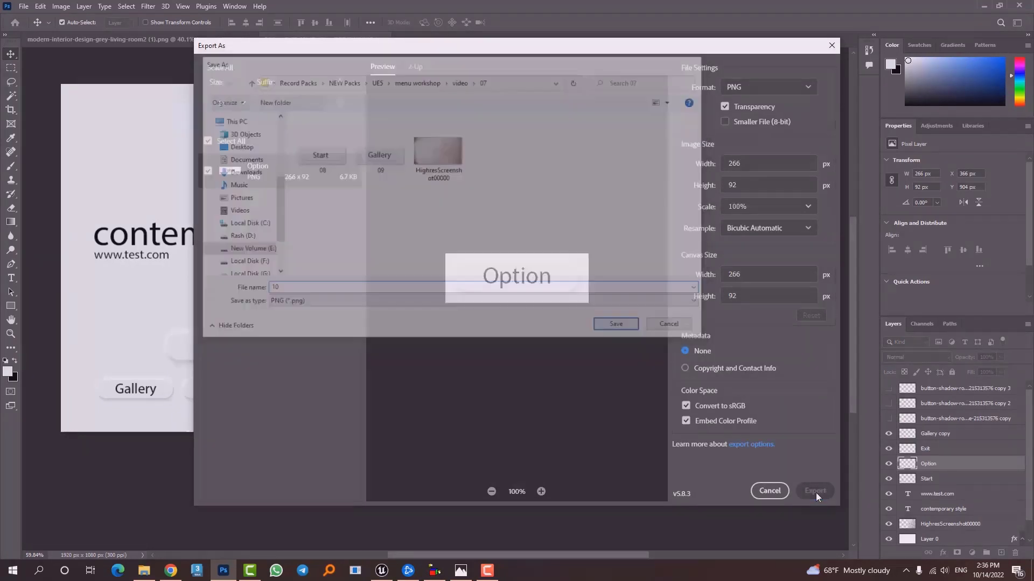
- Export the Exit layer as a PNG named 11 into folder 07
right_click(323, 397)
left_click(333, 399)
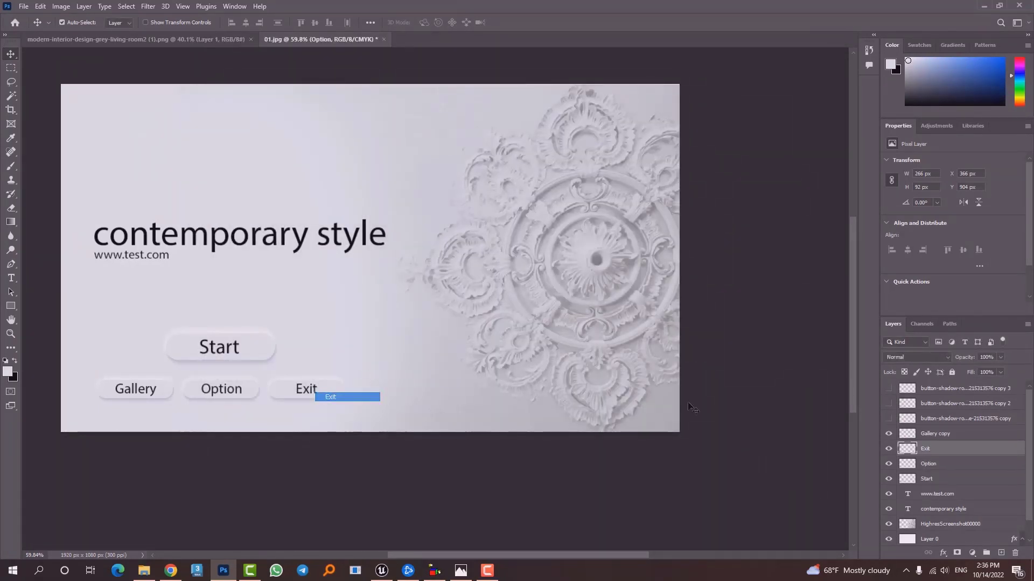
right_click(935, 454)
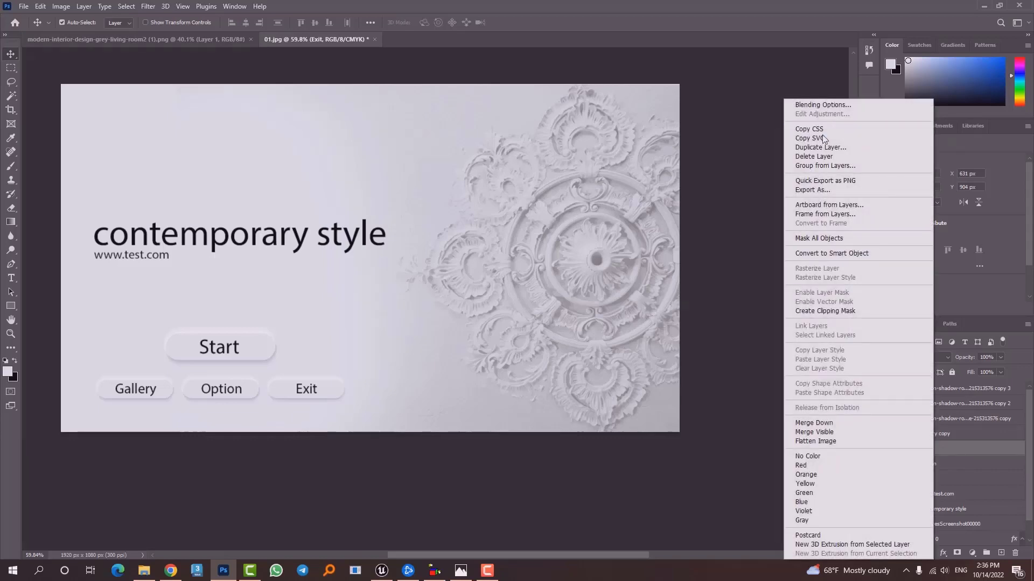
left_click(830, 199)
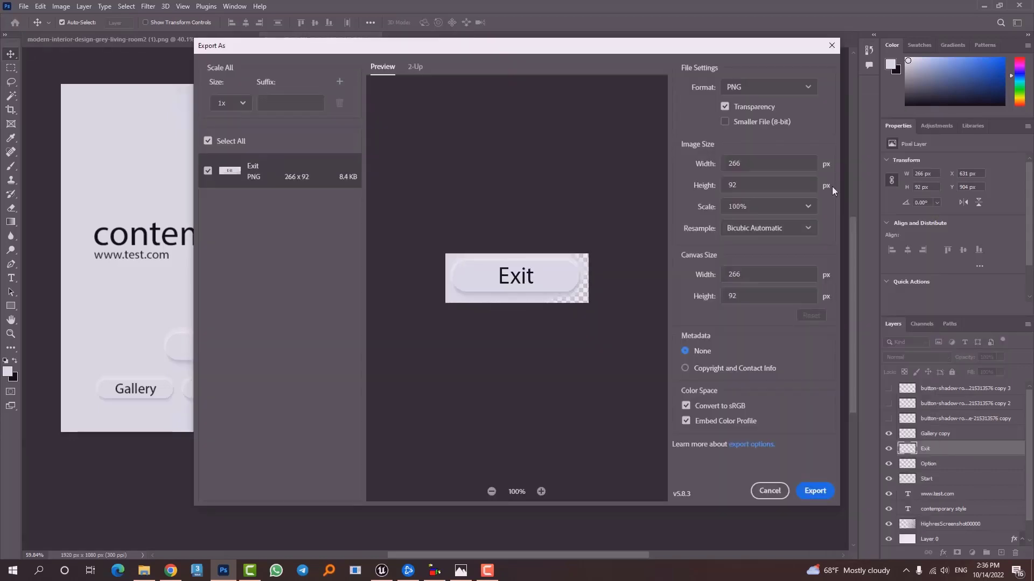
left_click(805, 492)
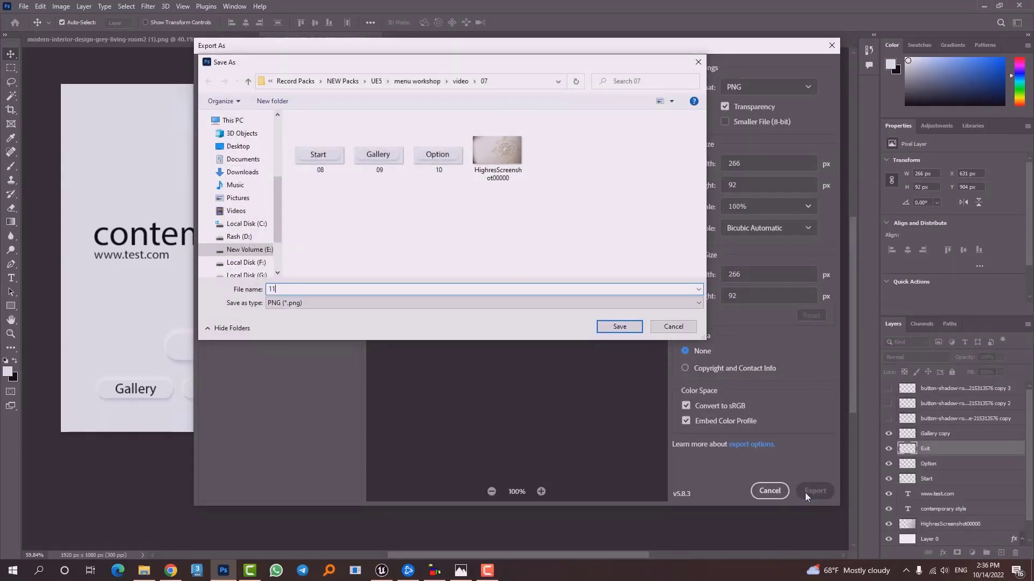
key("Return")
scroll(348, 358, "down", 2, "alt")
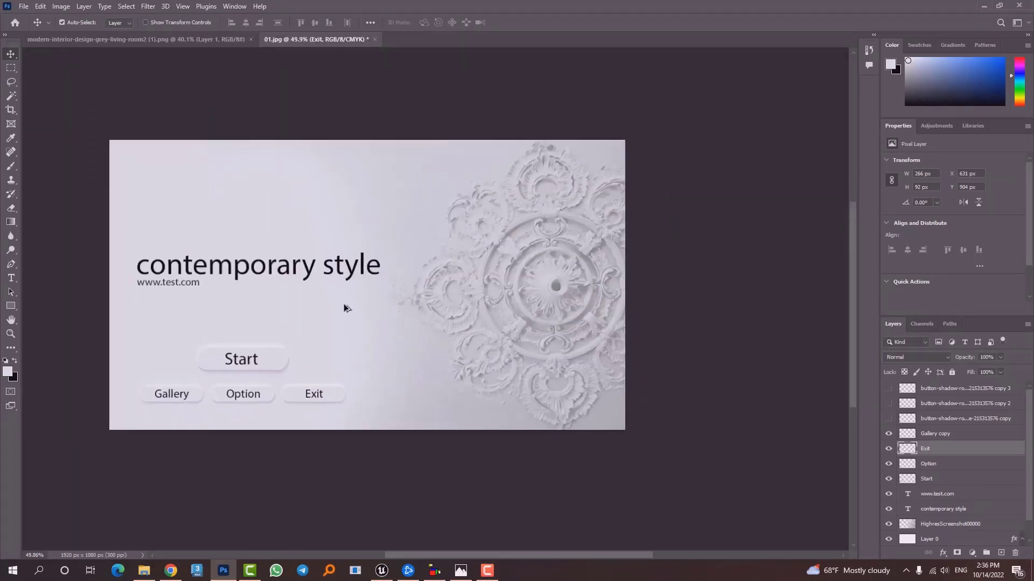
scroll(350, 345, "up", 3, "alt")
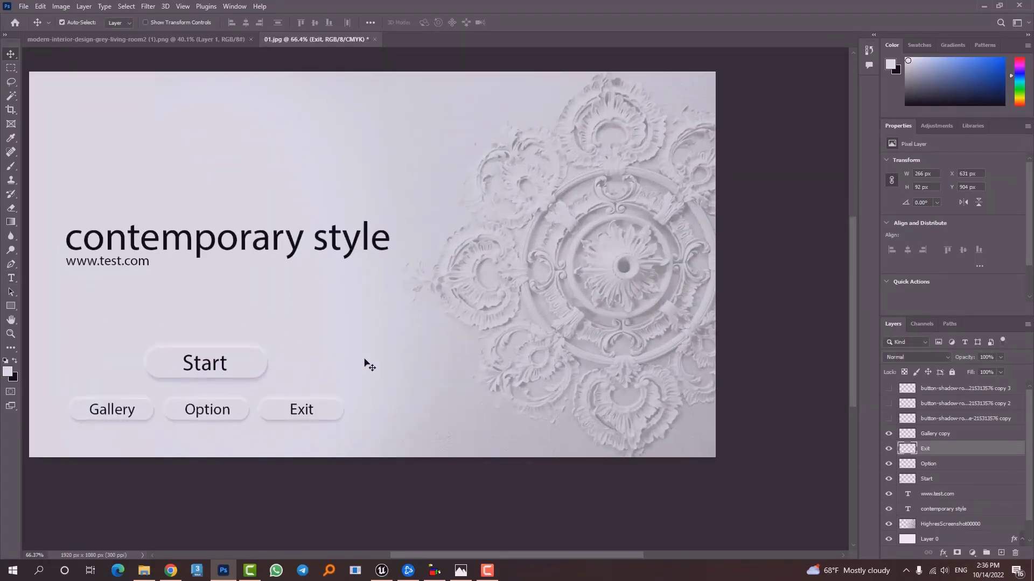
scroll(366, 358, "down", 2, "alt")
scroll(366, 358, "up", 2, "alt")
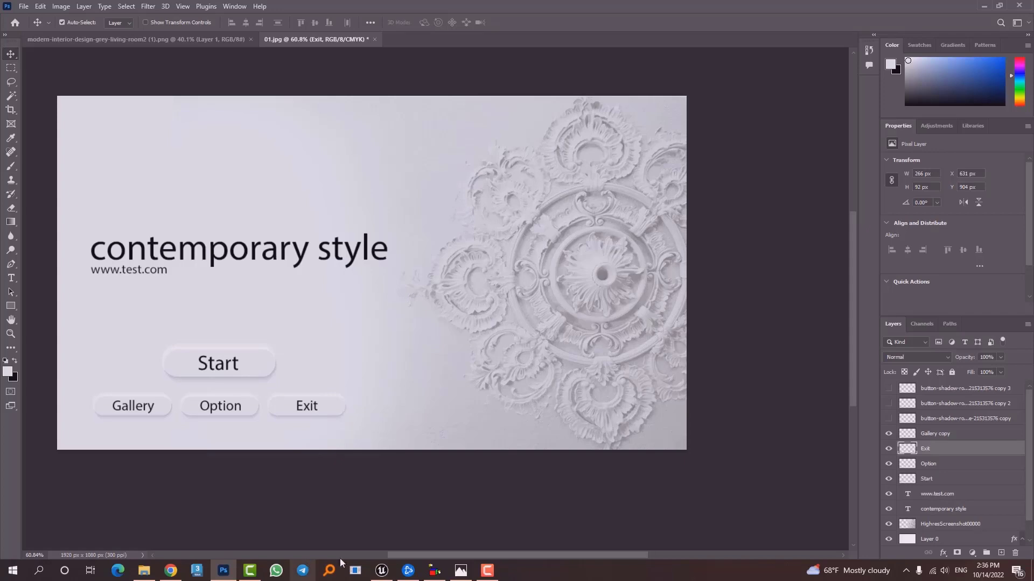
- Switch to Unreal Editor and reimport texture 08 in the photo folder for the start button
left_click(382, 570)
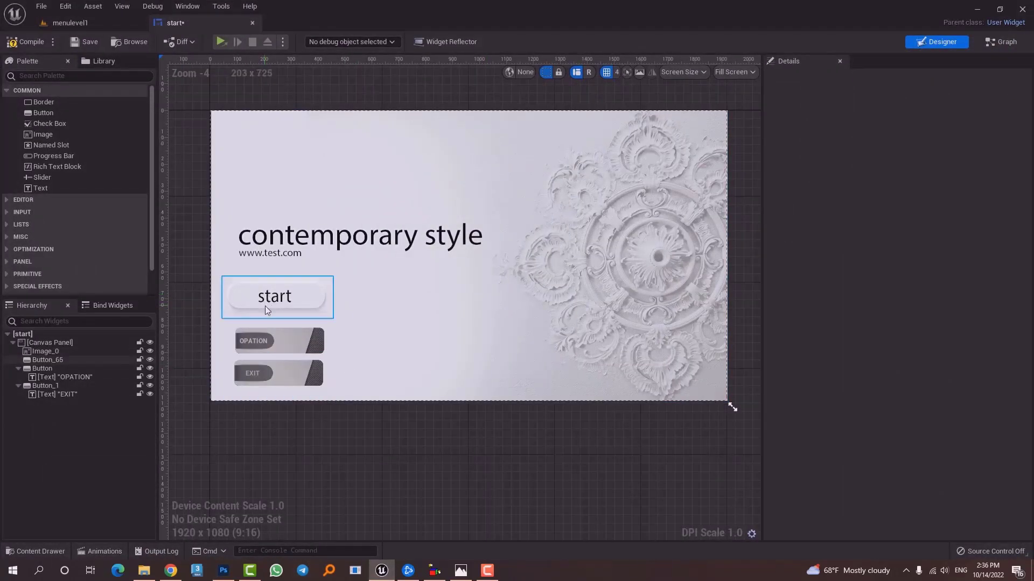
left_click(265, 306)
key("ctrl+space")
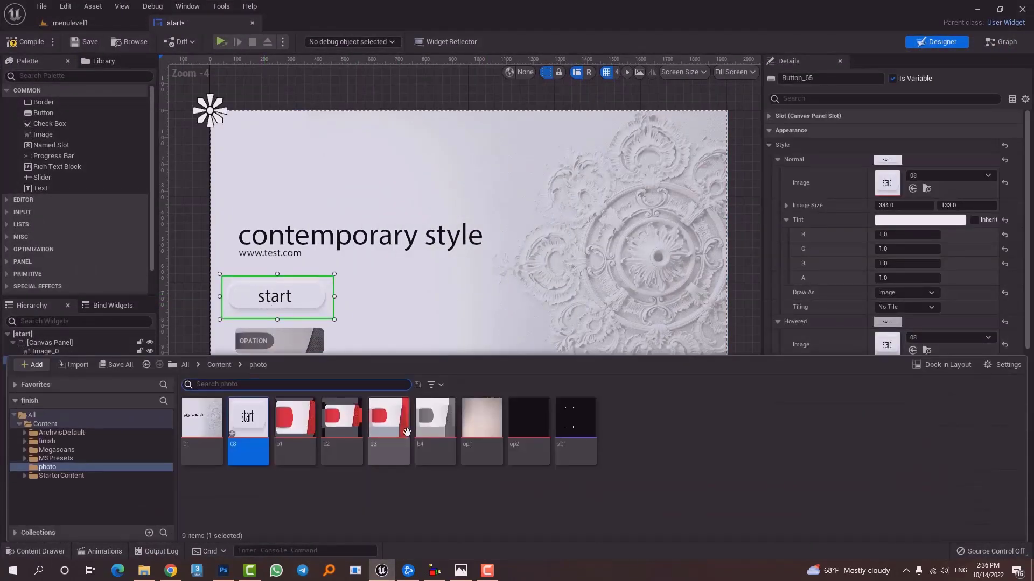
right_click(259, 440)
left_click(333, 178)
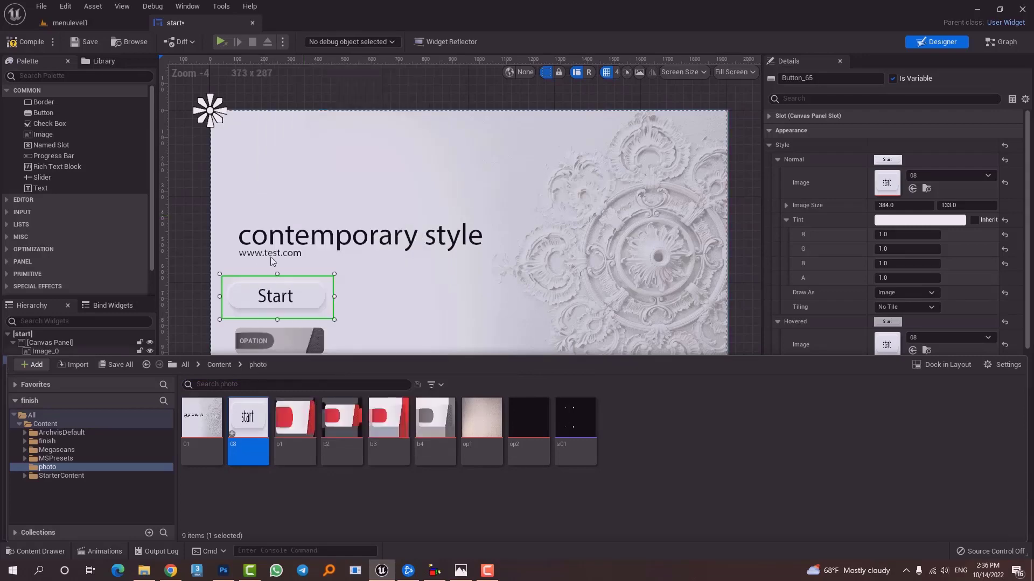
- Reimport texture 08 again, choosing 08.png from folder 07 as its source file
right_click(254, 419)
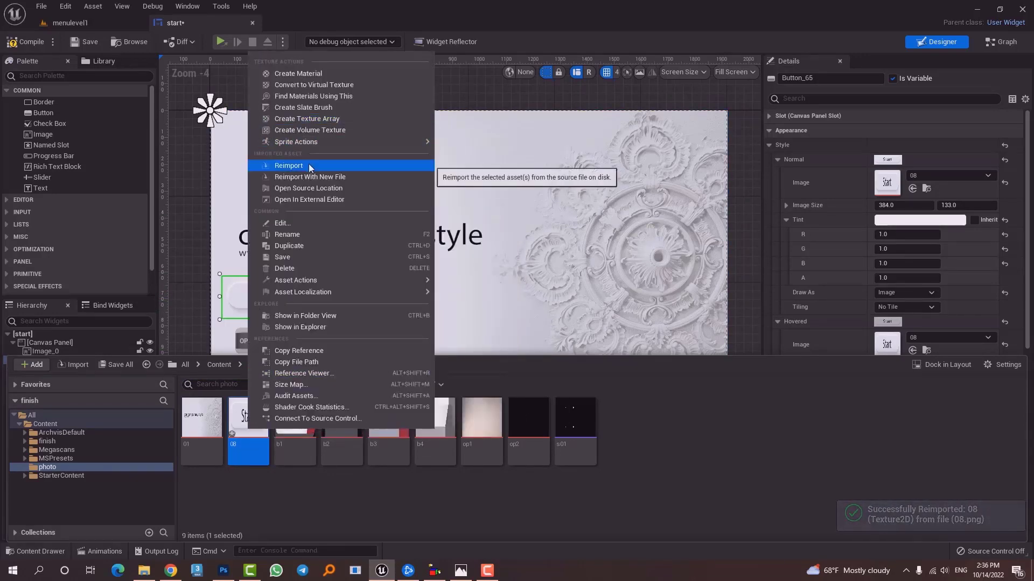
left_click(289, 166)
right_click(248, 427)
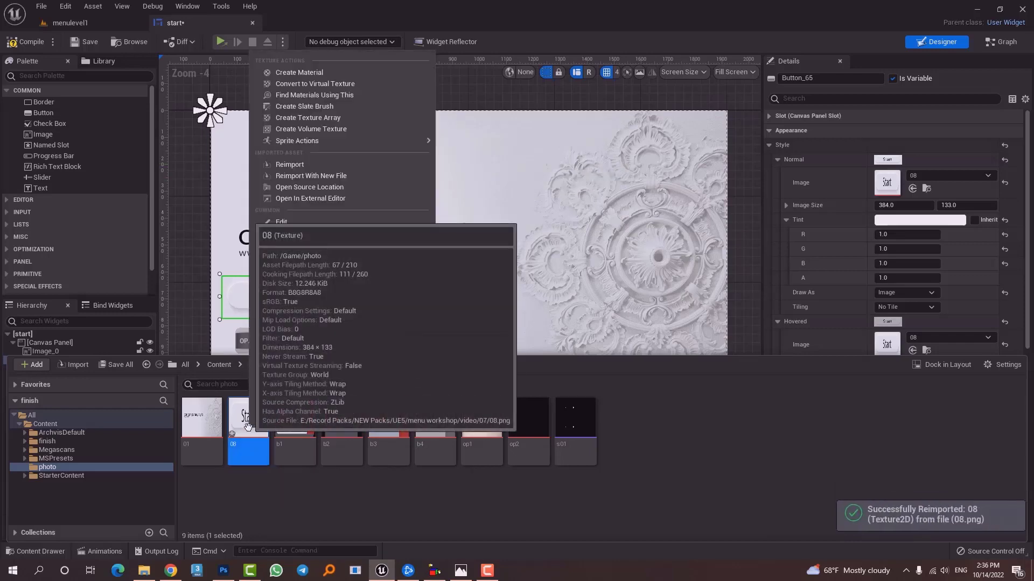
left_click(329, 177)
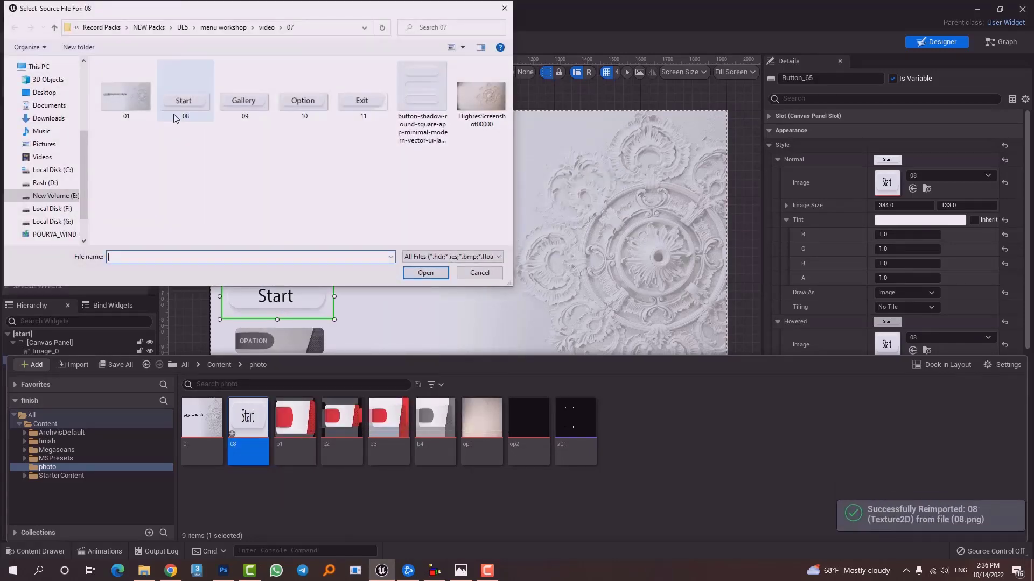
double_click(182, 105)
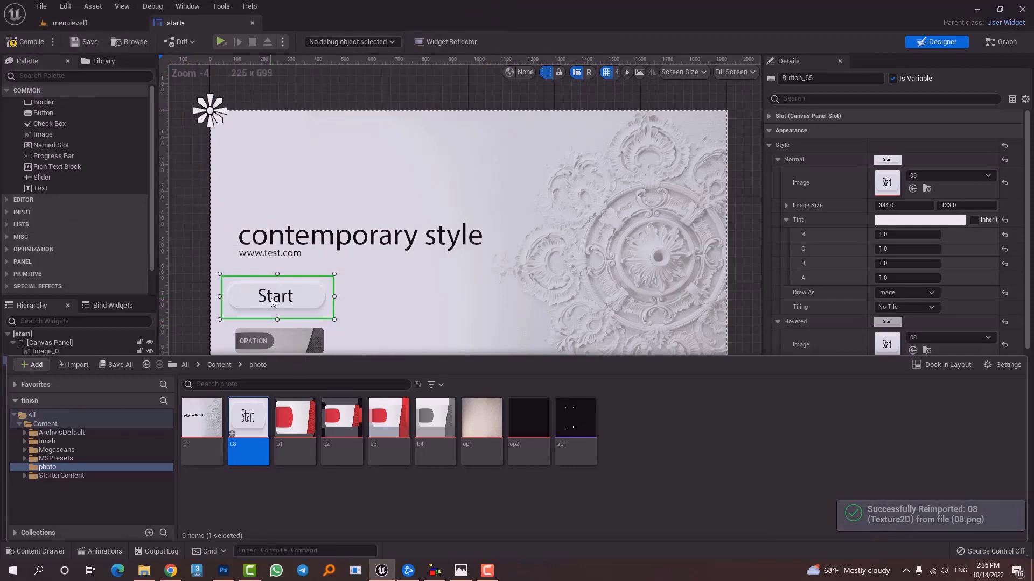
- Import the button images 09, 10 and 11 from folder 07 into the photo content folder
left_click(357, 494)
right_click(358, 493)
left_click(408, 128)
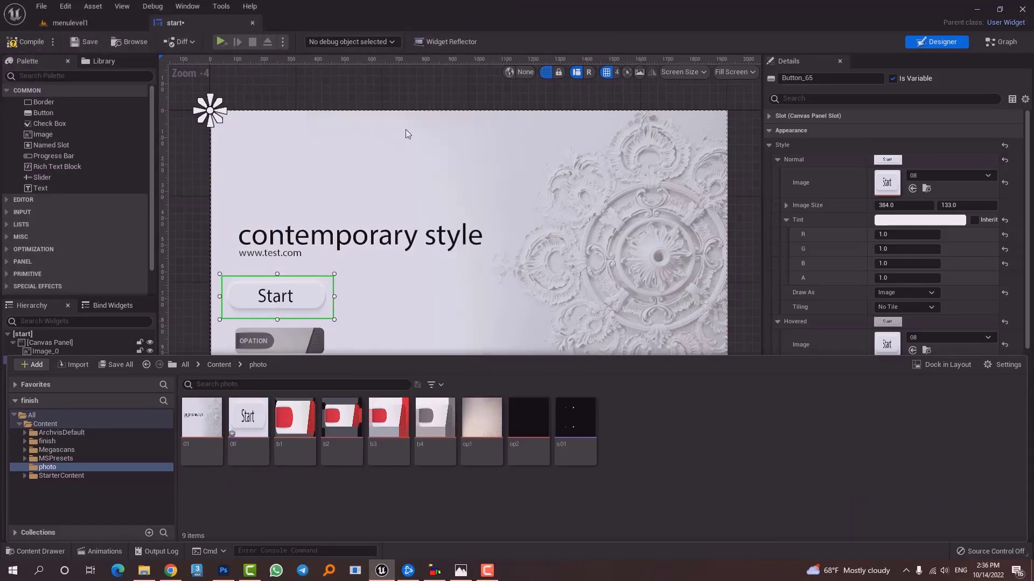
left_click(246, 110)
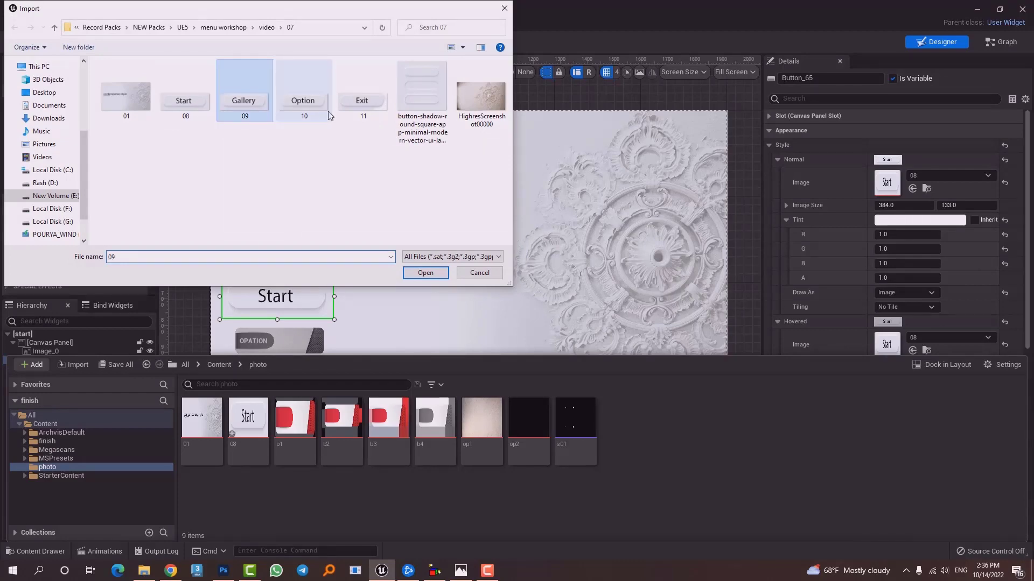
left_click(361, 112, "shift")
left_click(425, 273)
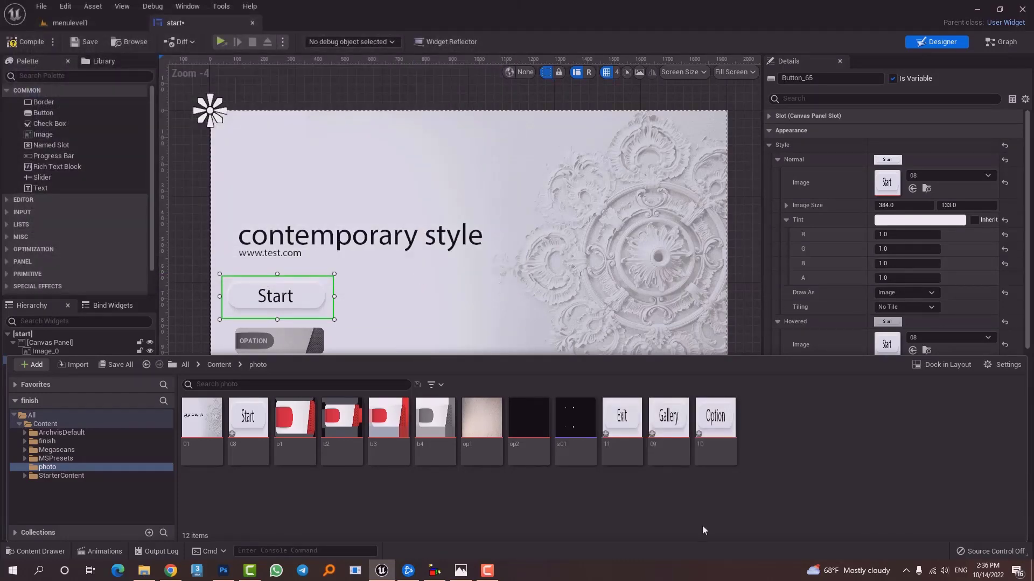
- Set the normal-state image of the OPATION button to texture 09
left_click(314, 353)
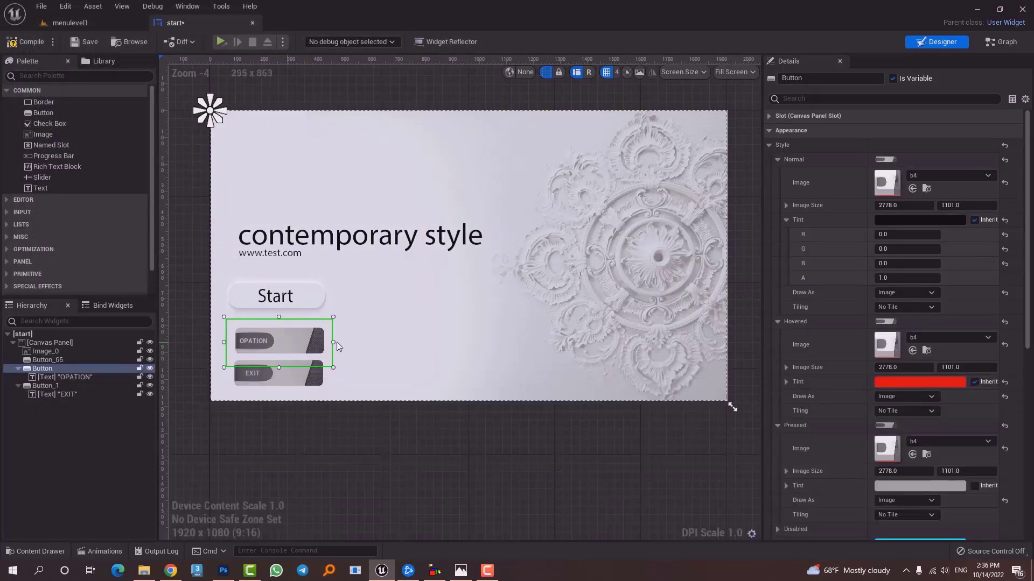
left_click(946, 172)
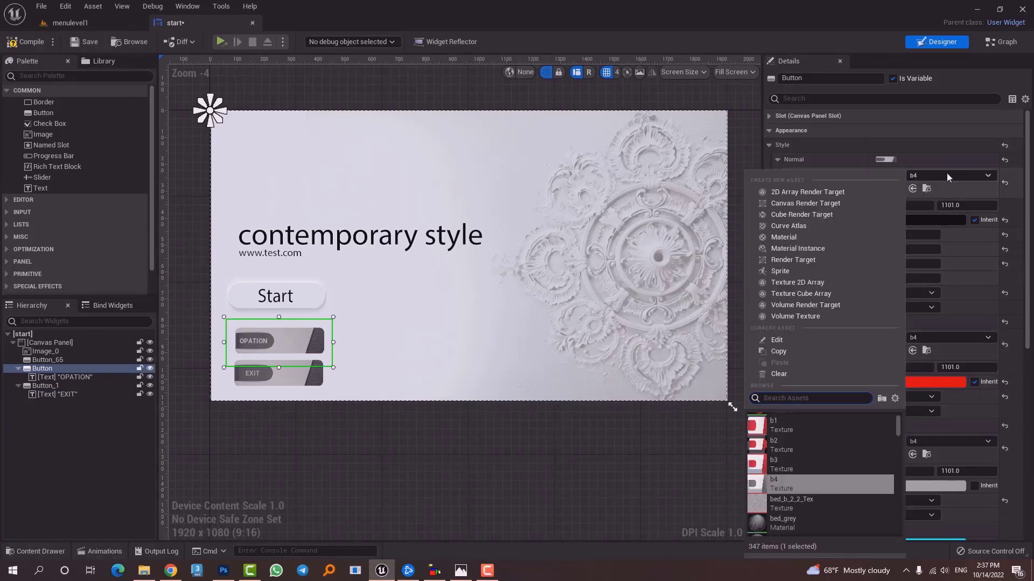
type("9")
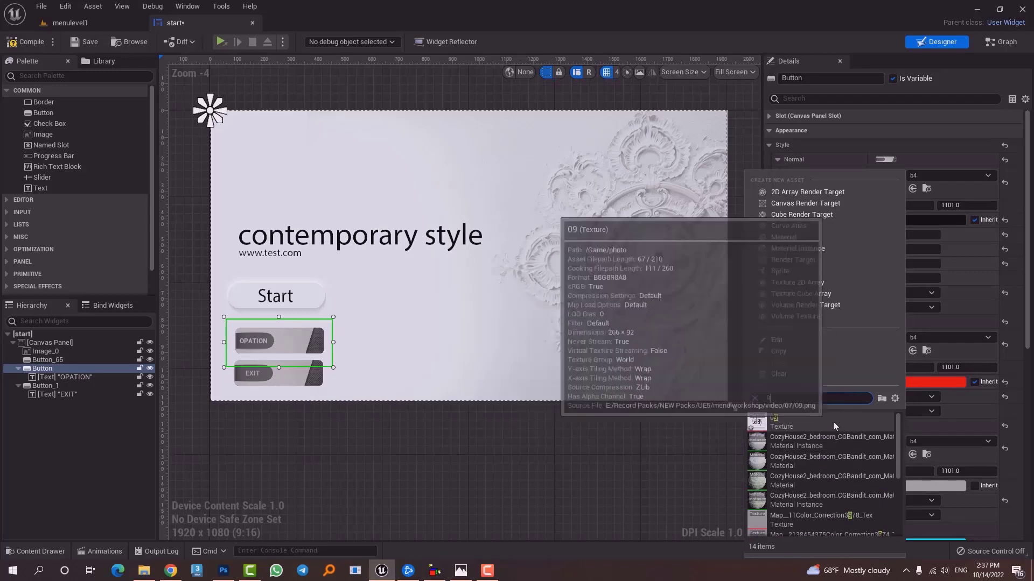
left_click(832, 421)
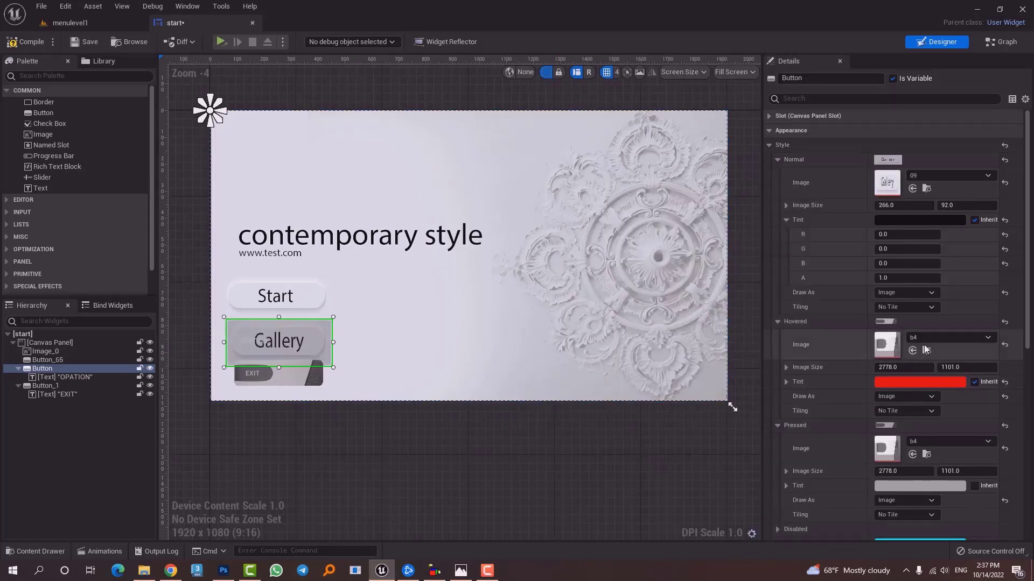
- Set the hovered-state tint of the OPATION button to white, with R, G and B at 1.0
left_click(921, 383)
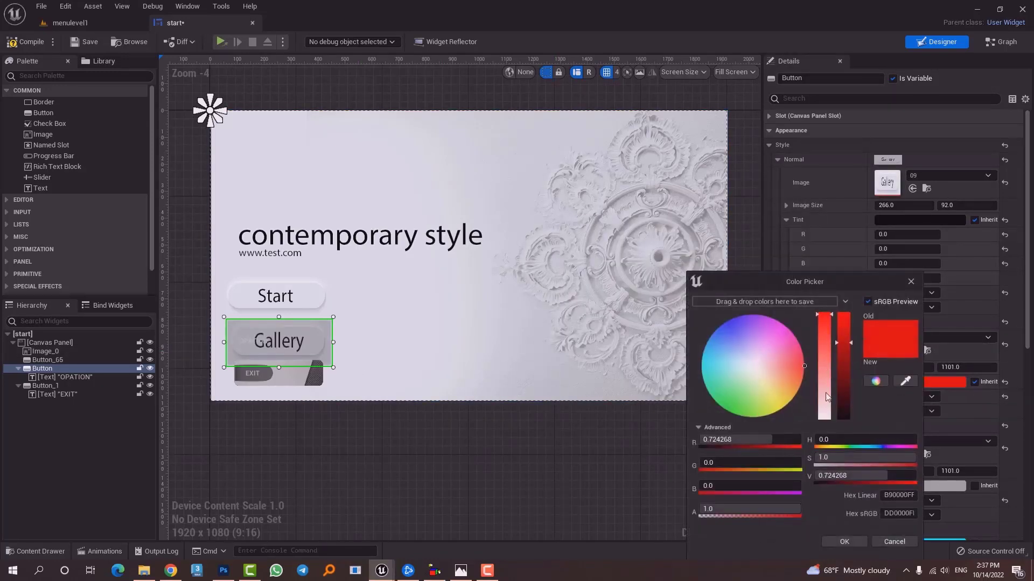
left_click_drag(823, 315, 832, 442)
left_click_drag(852, 351, 846, 313)
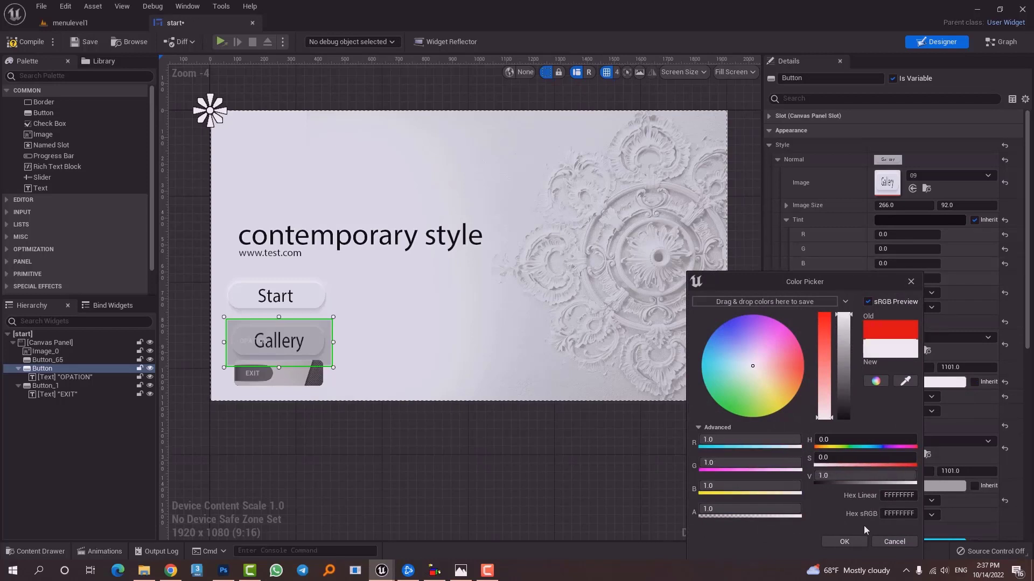
left_click(844, 541)
left_click(910, 383)
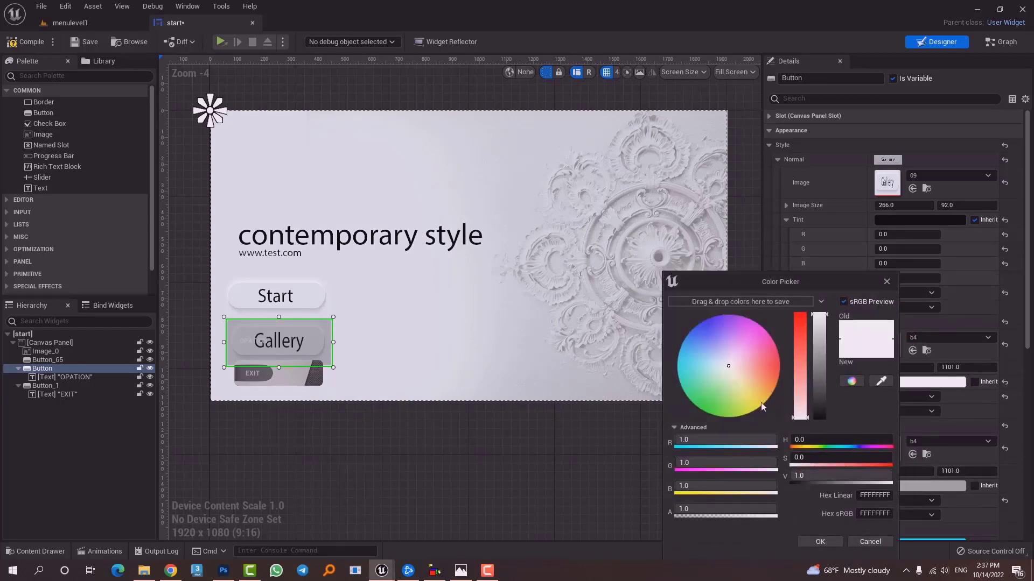
left_click(824, 541)
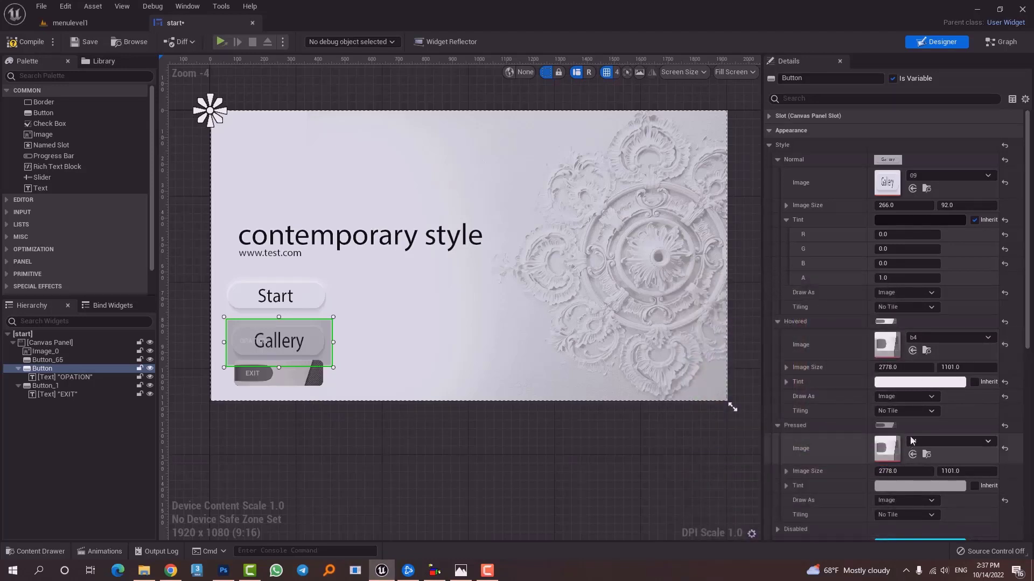
- Set the pressed-state image of the OPATION button to texture 09
left_click(933, 441)
type("09")
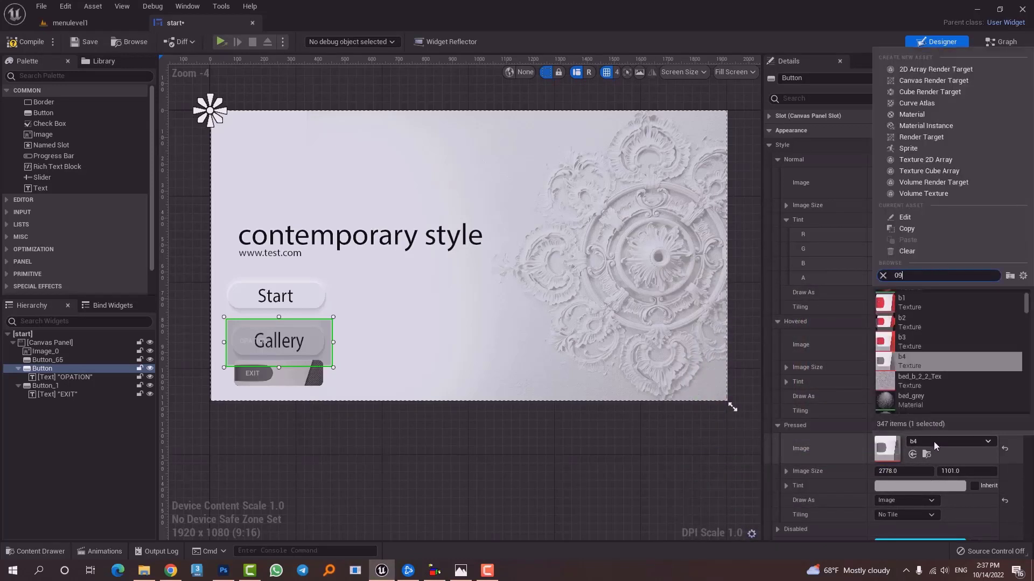
left_click(922, 293)
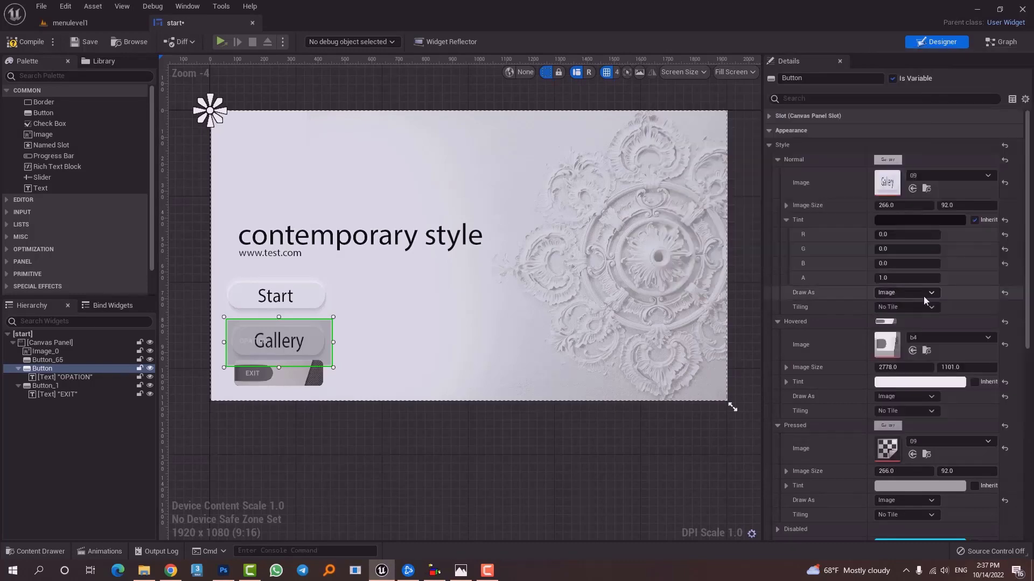
scroll(923, 301, "down", 4)
left_click(923, 374)
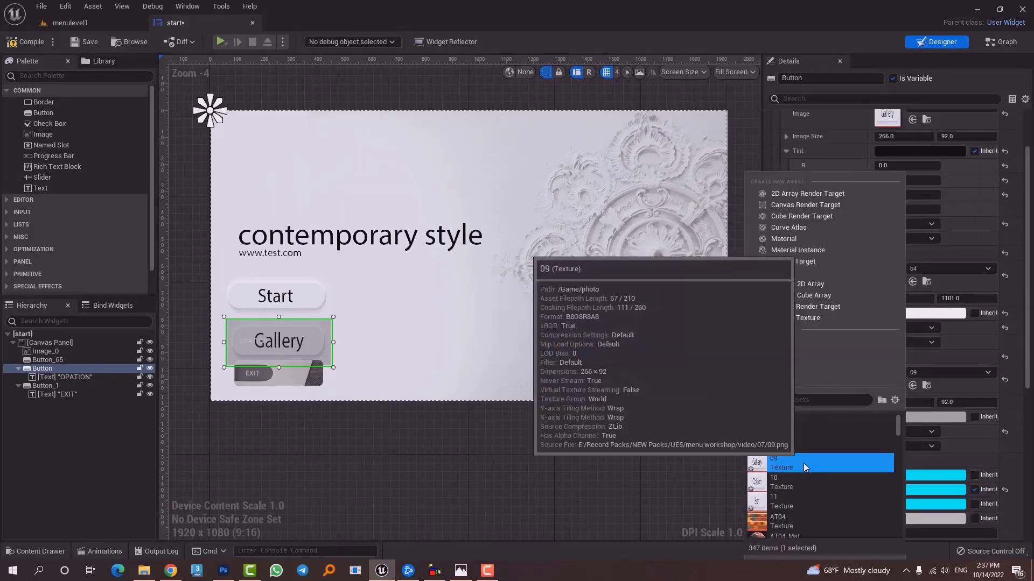
left_click(676, 468)
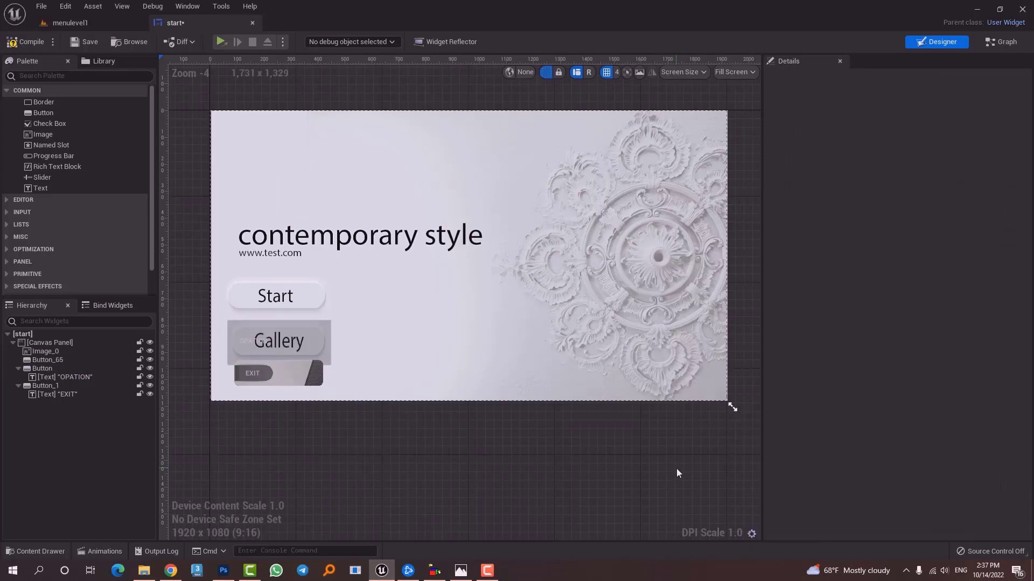
- Set the hovered-state image of the OPATION button to texture 09
left_click(288, 351)
scroll(954, 441, "down", 5)
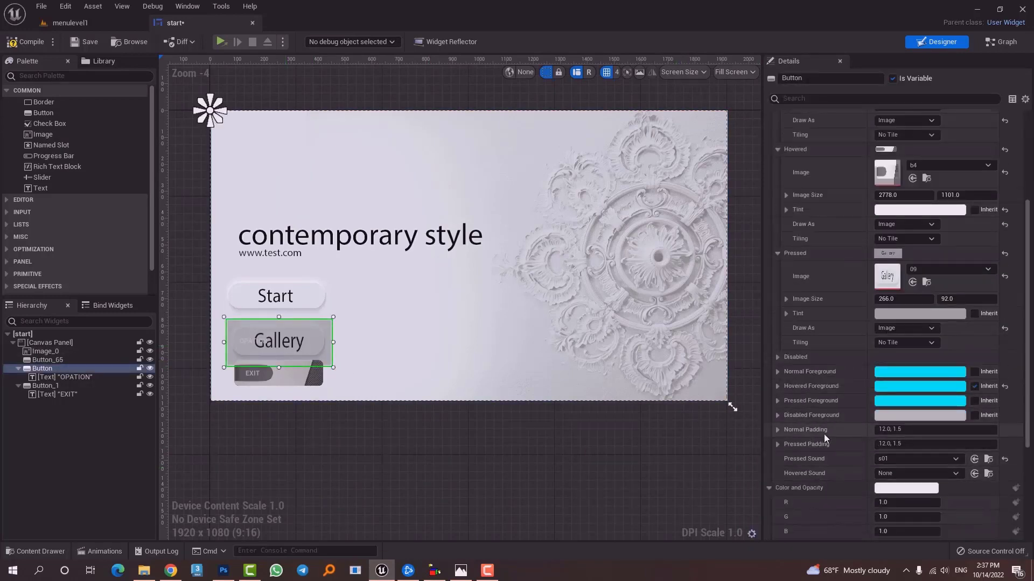
scroll(886, 335, "up", 1)
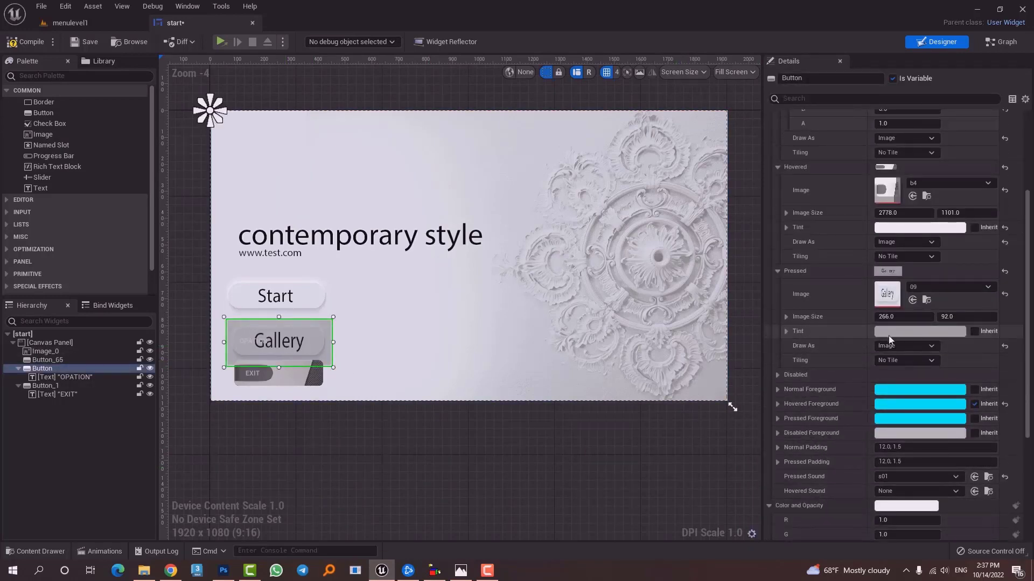
scroll(889, 340, "up", 4)
left_click(942, 253)
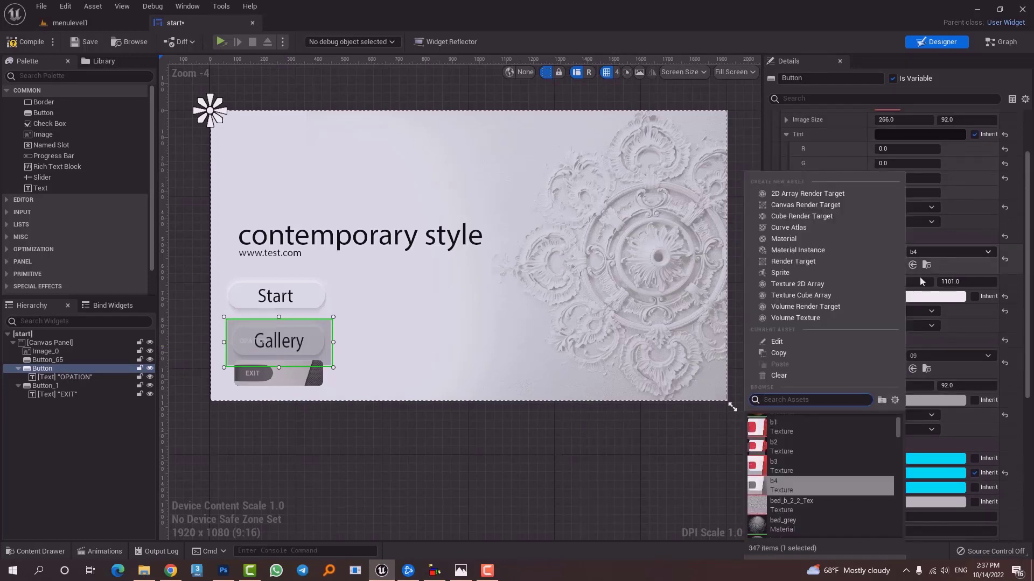
type("09")
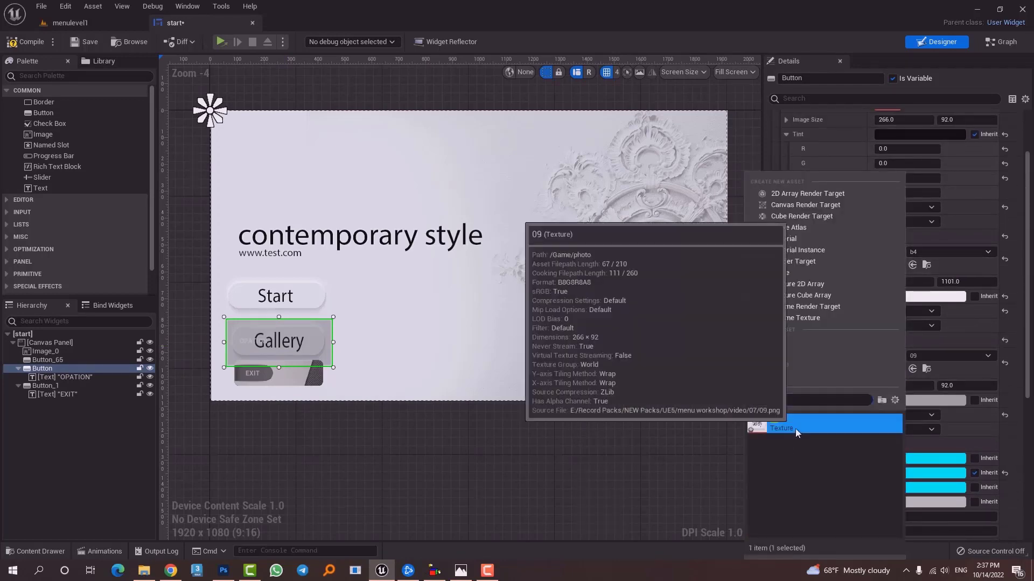
left_click(796, 429)
scroll(954, 305, "up", 1)
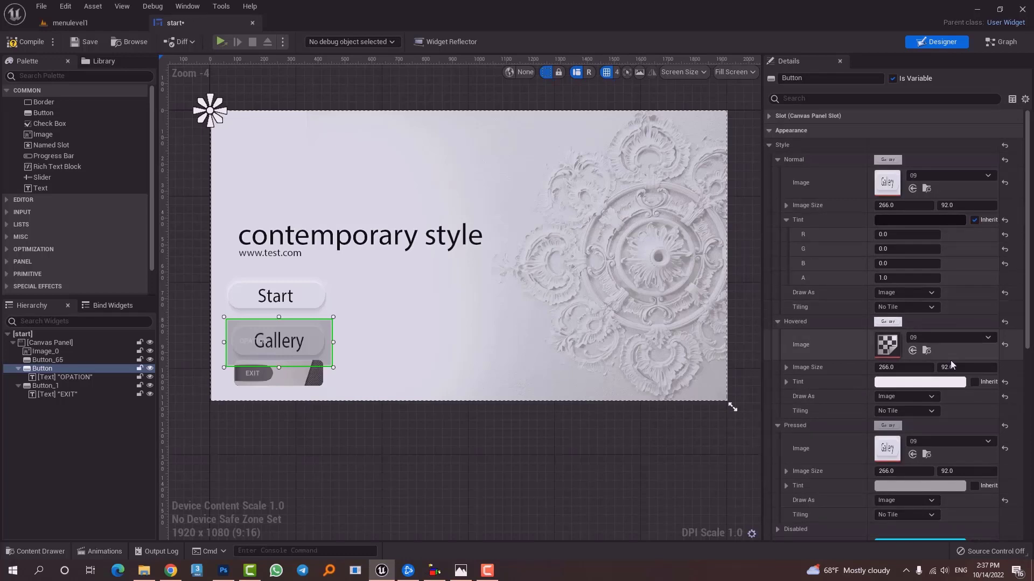
- Set the normal-state tint of the OPATION button to white, with R, G and B at 1.0
left_click(909, 220)
left_click_drag(833, 292, 834, 212)
left_click(832, 493)
left_click(312, 500)
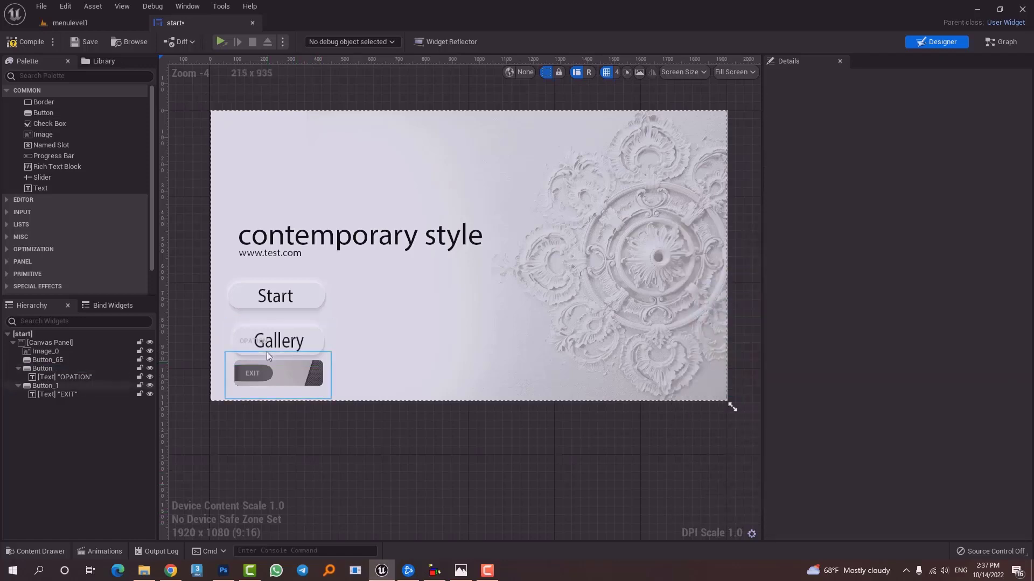
- Spread out the menu by moving the Start button right and slightly down and the EXIT button further right
scroll(294, 330, "up", 4)
right_click_drag(309, 322, 434, 302)
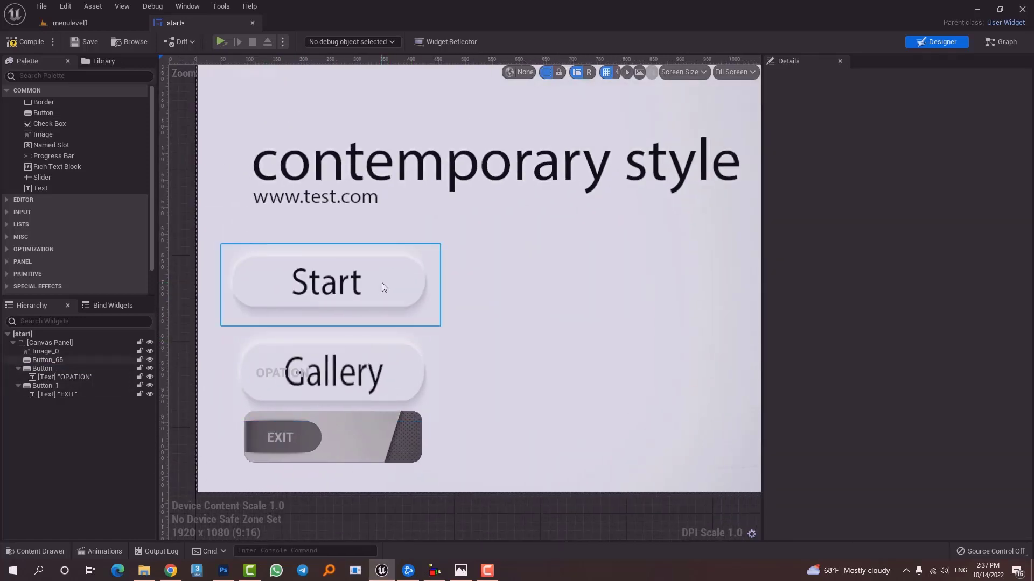
scroll(382, 283, "down", 4)
left_click(363, 299)
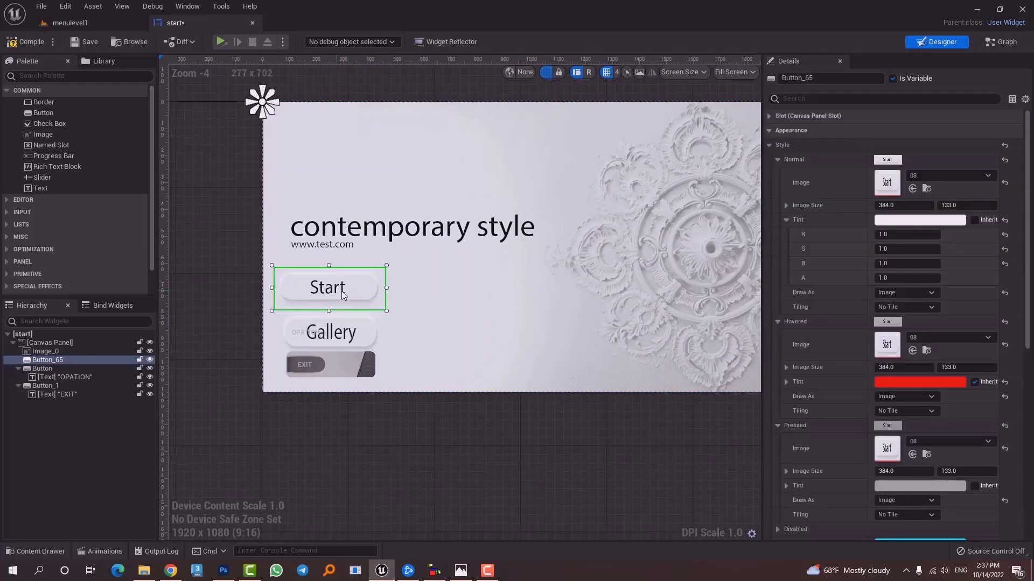
left_click_drag(339, 292, 412, 311)
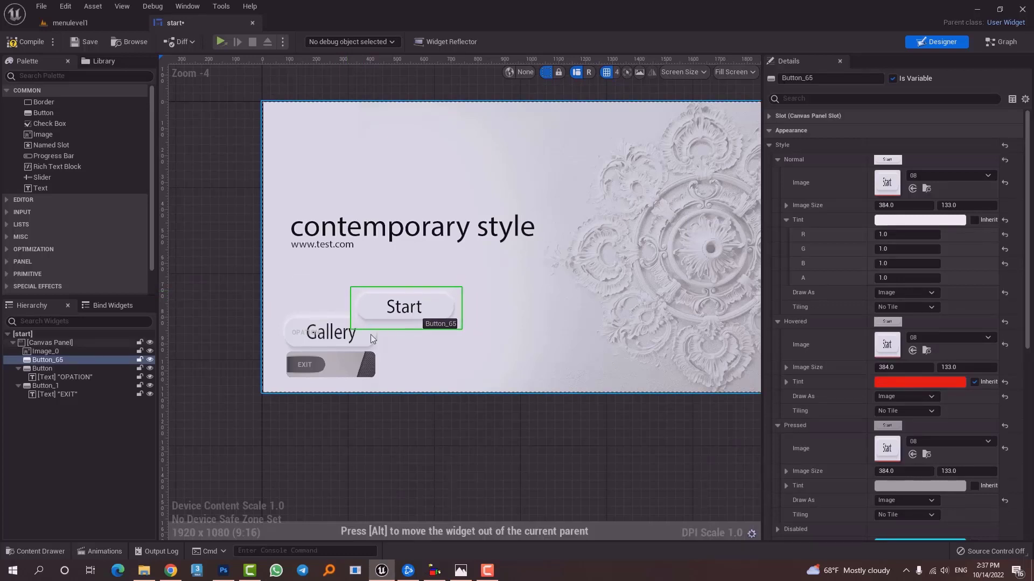
left_click_drag(341, 371, 490, 370)
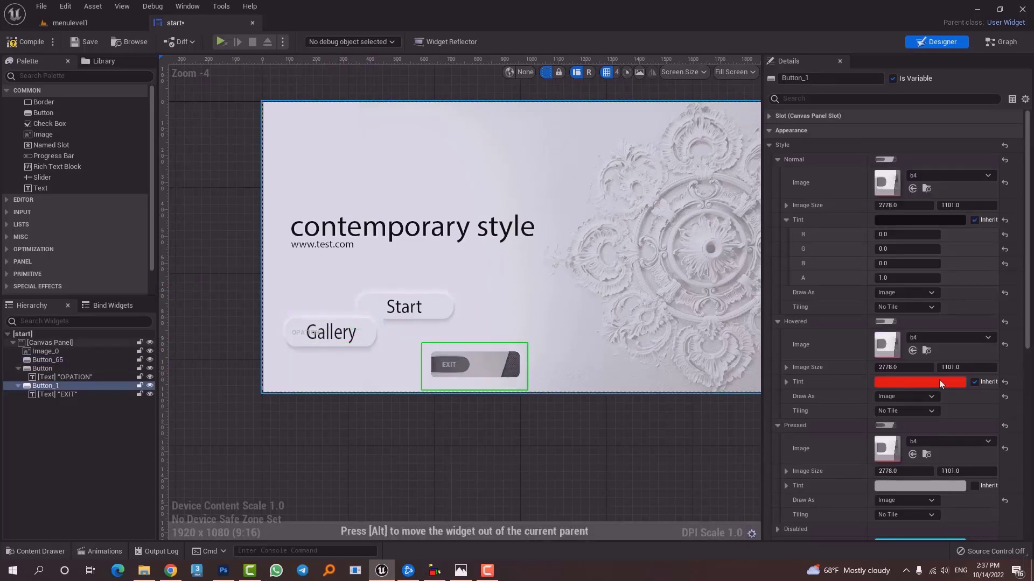
- Try texture 10 as the normal-state image of the EXIT button and undo the change
left_click(965, 177)
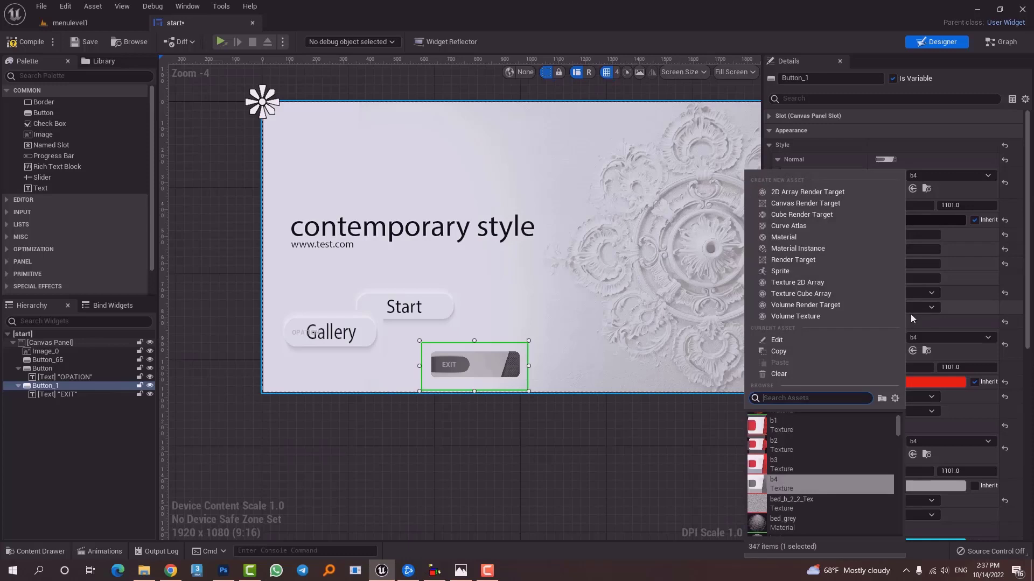
type("10")
left_click(806, 424)
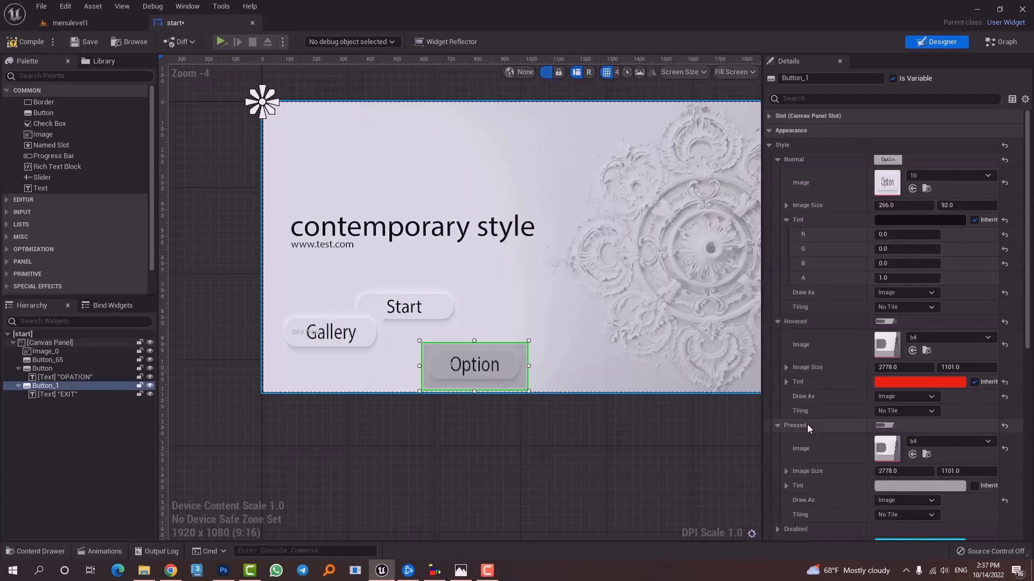
key("ctrl+z")
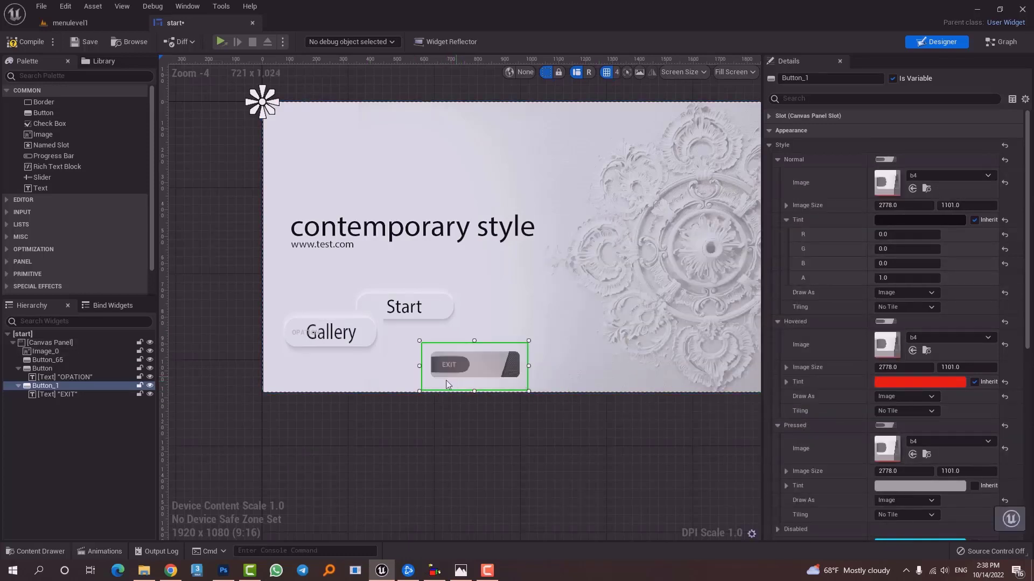
- Set the normal-state image of the OPATION button to texture 10 and move the button right, past the EXIT button
left_click(361, 338)
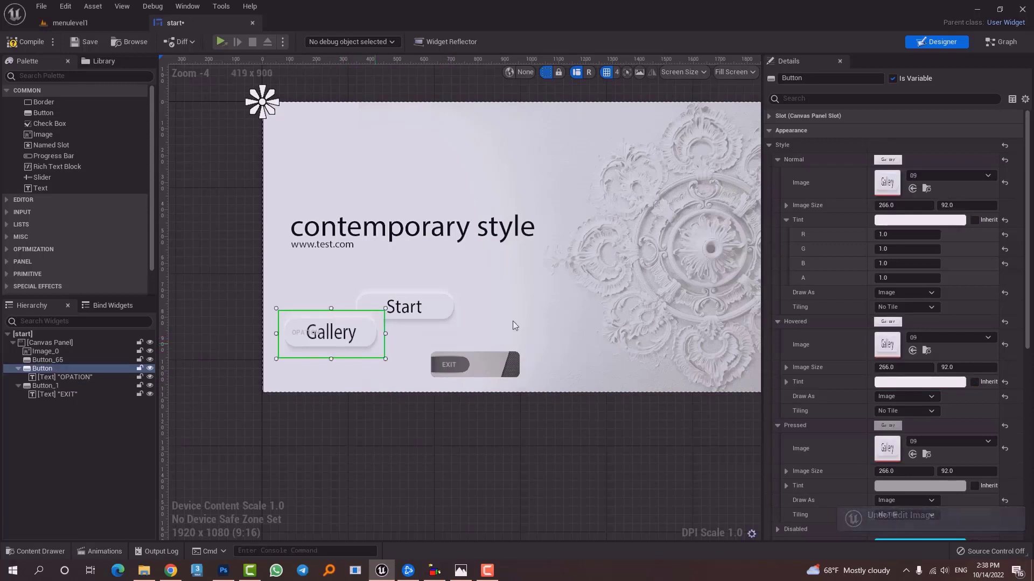
left_click(950, 175)
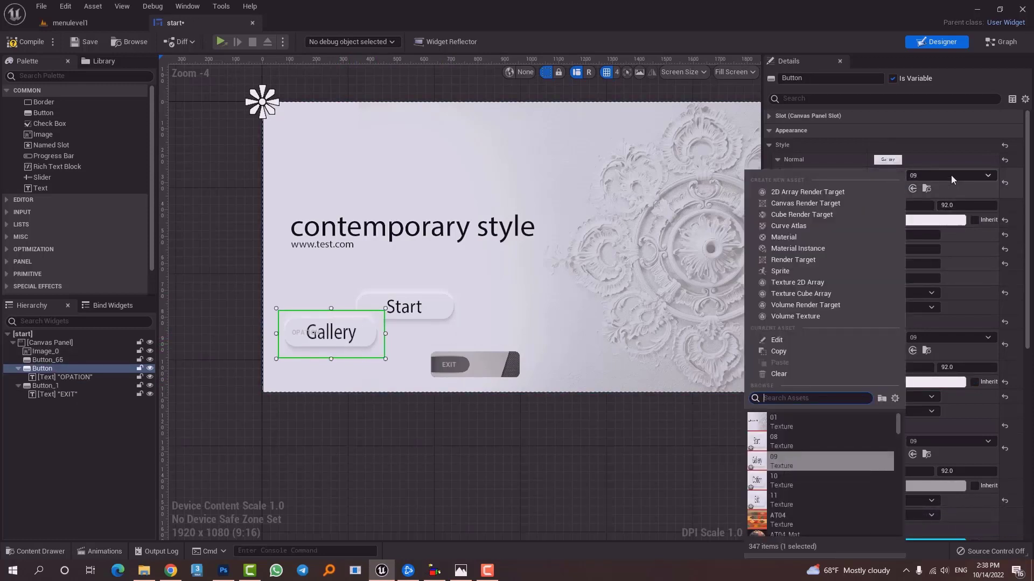
type("10")
key("Return")
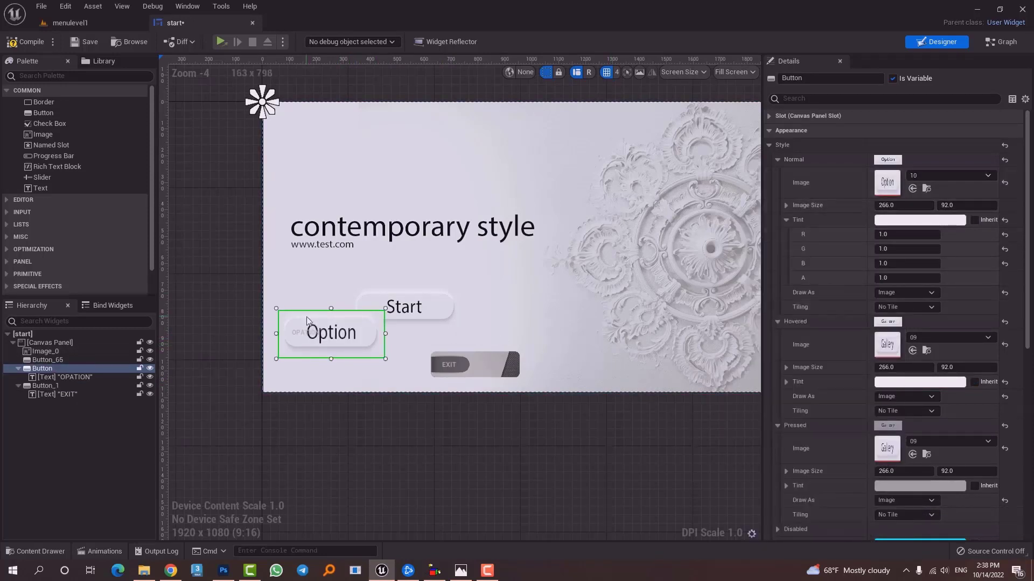
left_click_drag(350, 339, 586, 338)
scroll(574, 320, "up", 2)
- Set the hovered-state and pressed-state images of the OPATION button to texture 10
left_click(522, 371)
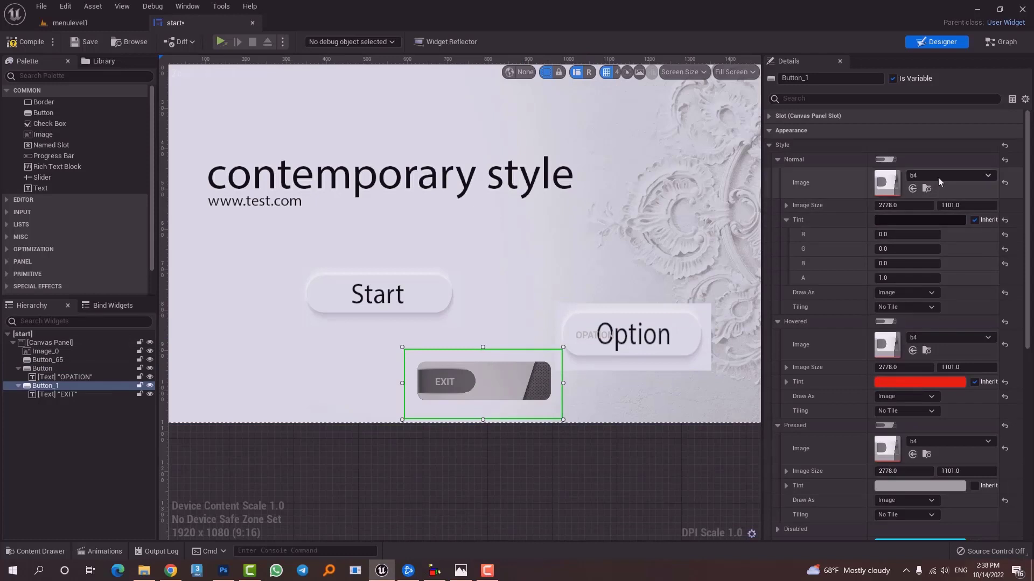
left_click(692, 339)
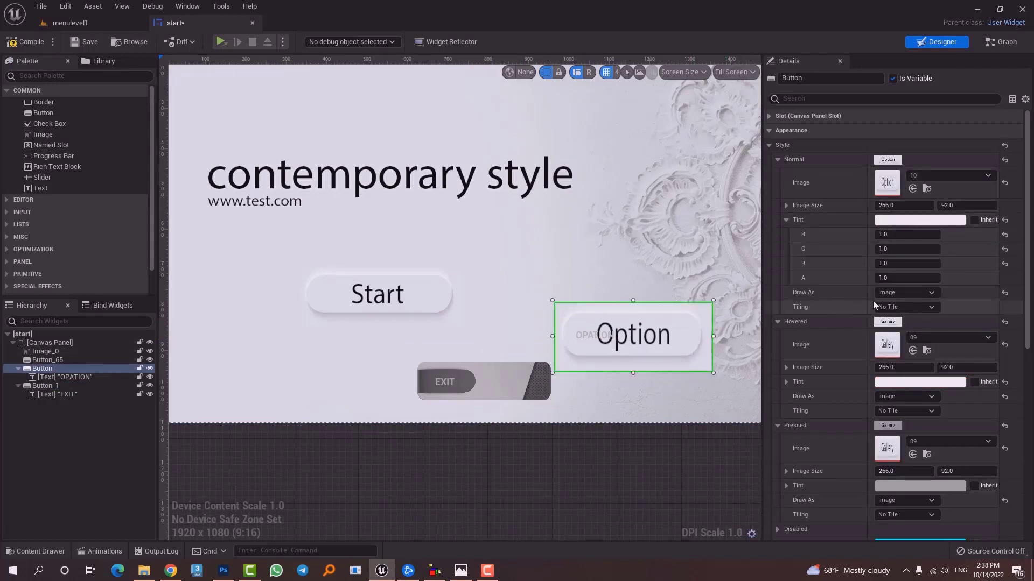
left_click(938, 337)
type("10")
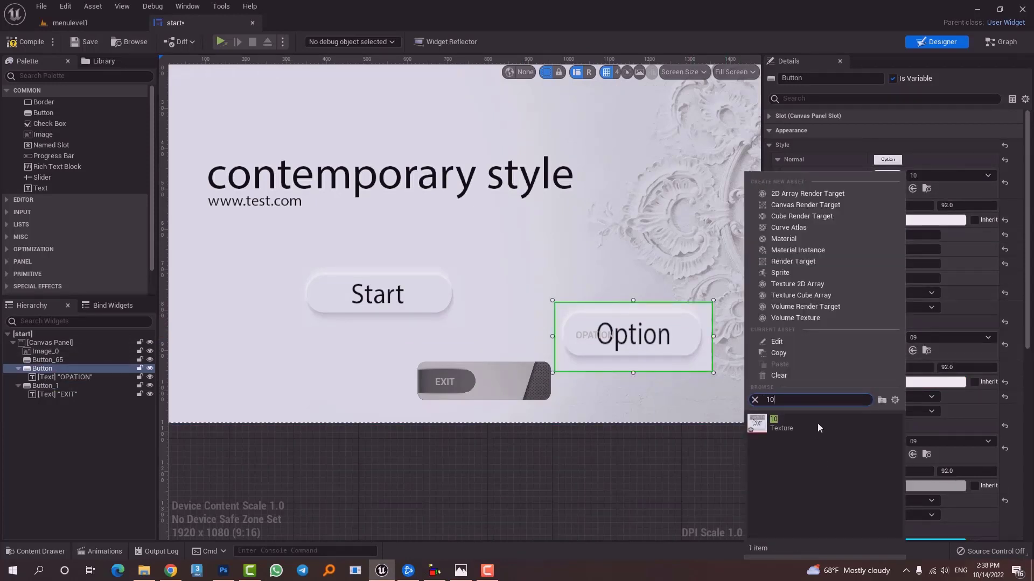
left_click(817, 422)
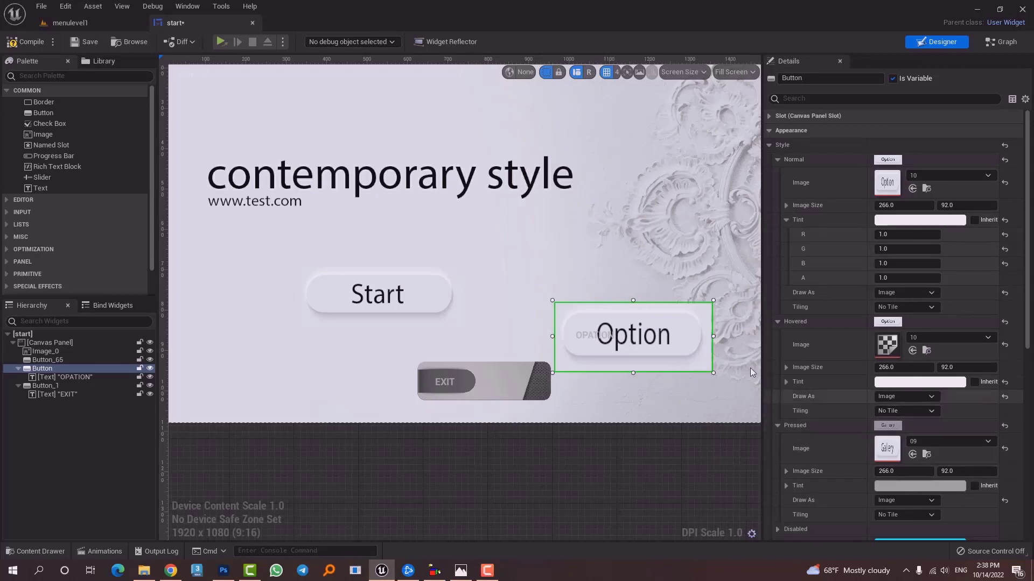
scroll(882, 412, "down", 2)
left_click(929, 373)
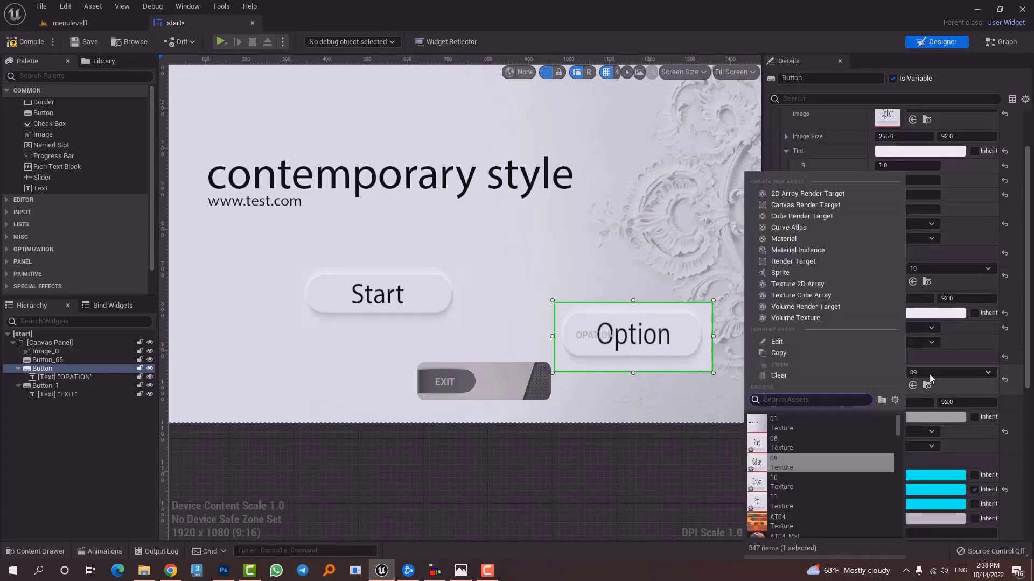
type("10")
left_click(800, 421)
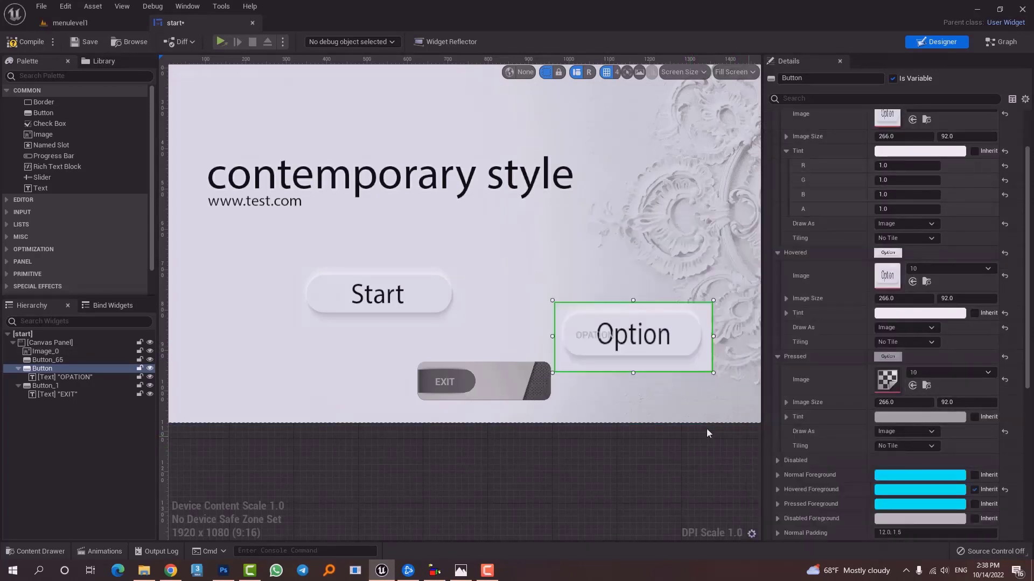
- Set the normal-state image of the EXIT button to texture 11 and its normal-state tint to white
left_click(492, 379)
scroll(928, 182, "up", 2)
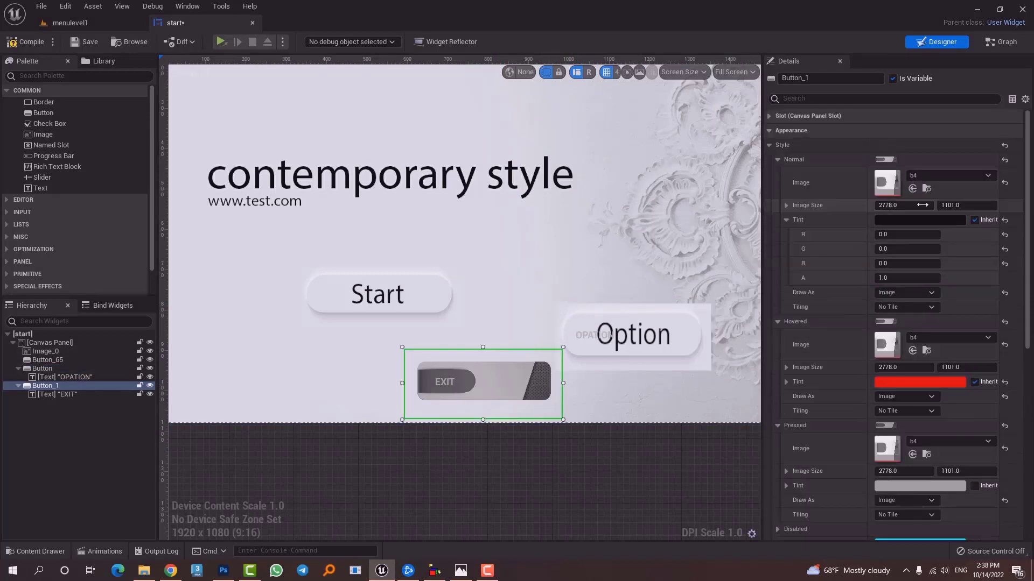
left_click(932, 175)
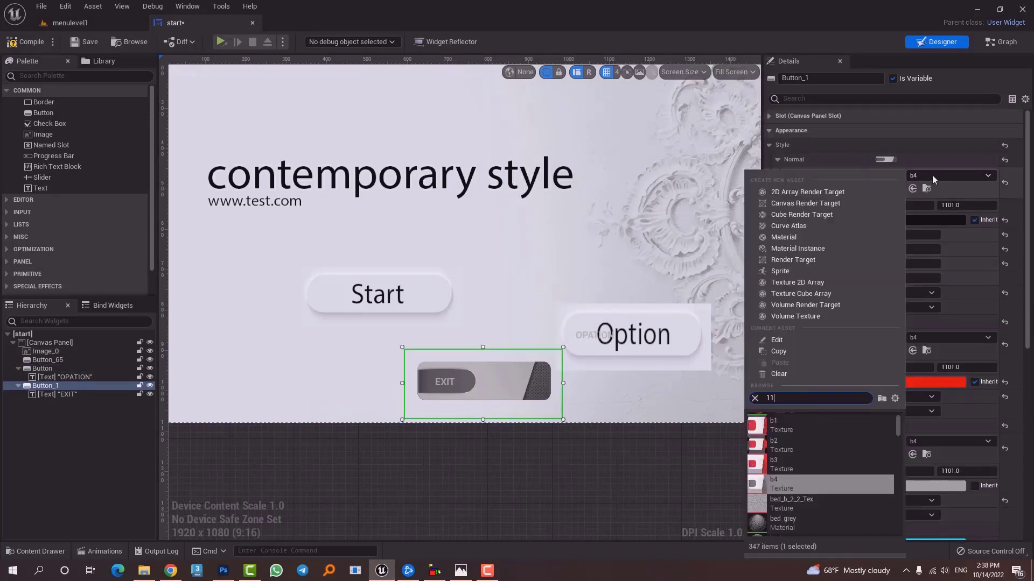
left_click(787, 429)
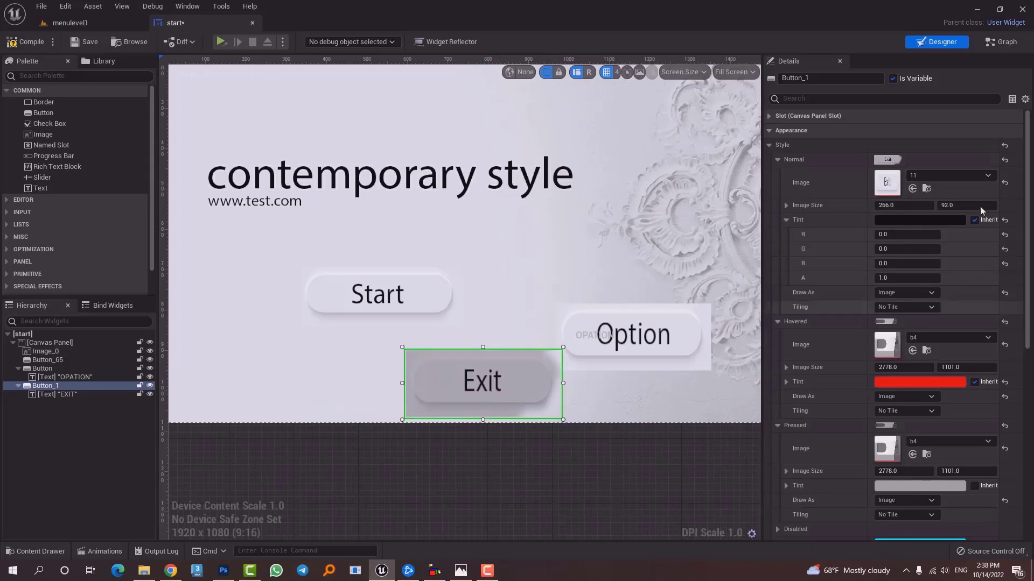
left_click(975, 220)
left_click(919, 219)
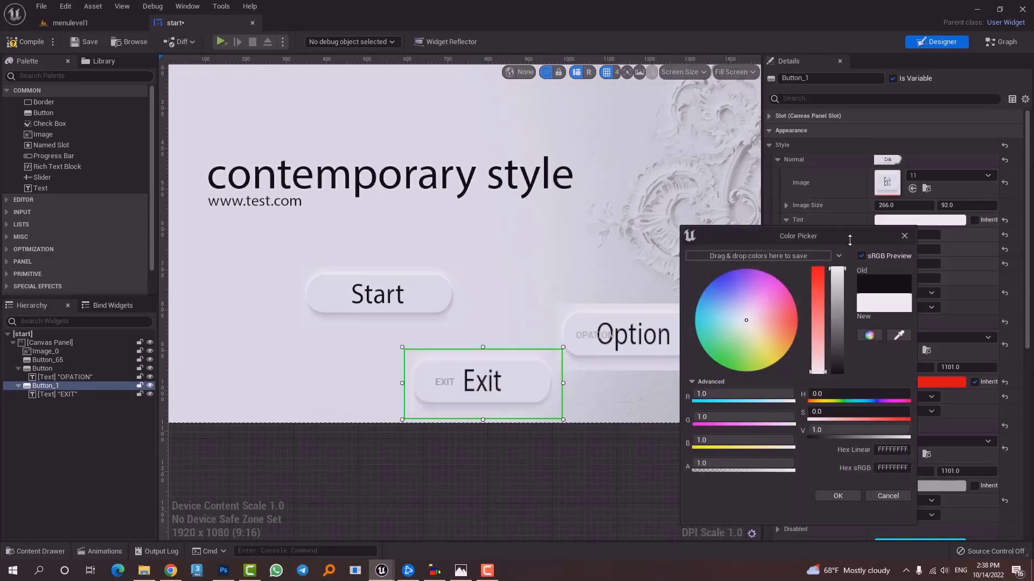
left_click(838, 495)
- Set the hovered-state and pressed-state images of the EXIT button to texture 11
left_click(938, 335)
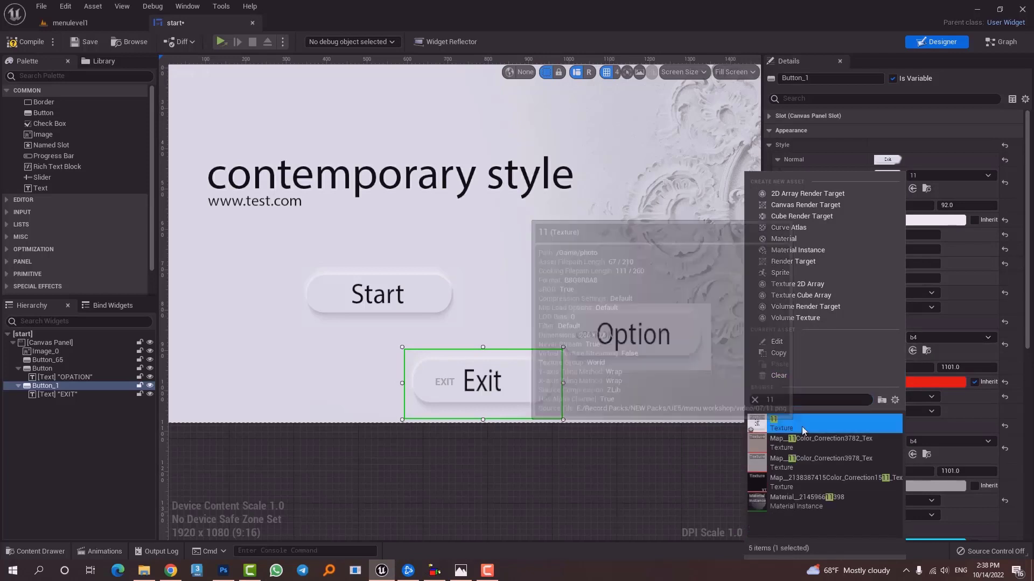
left_click(802, 426)
scroll(918, 445, "down", 3)
left_click(942, 377)
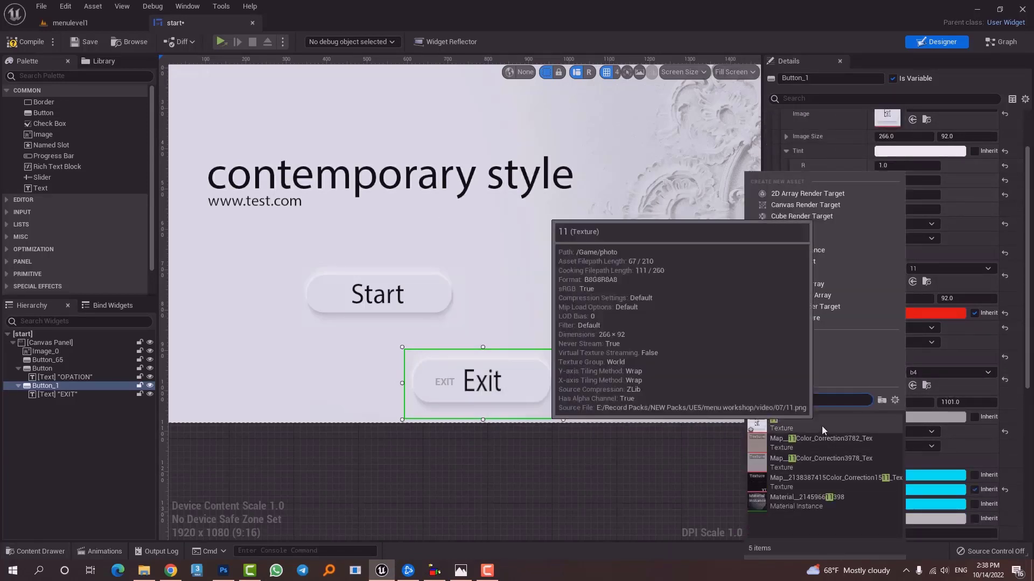
left_click(821, 426)
- Duplicate the EXIT button and place the copy to the left of the original, below the Start button
left_click(581, 350)
scroll(484, 366, "down", 5)
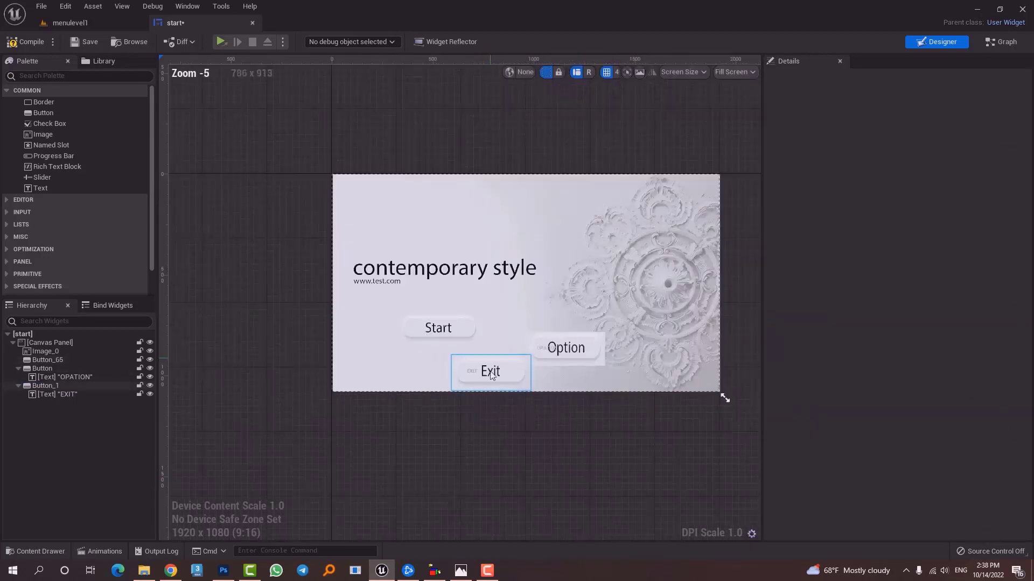
left_click(508, 373)
scroll(510, 389, "up", 4)
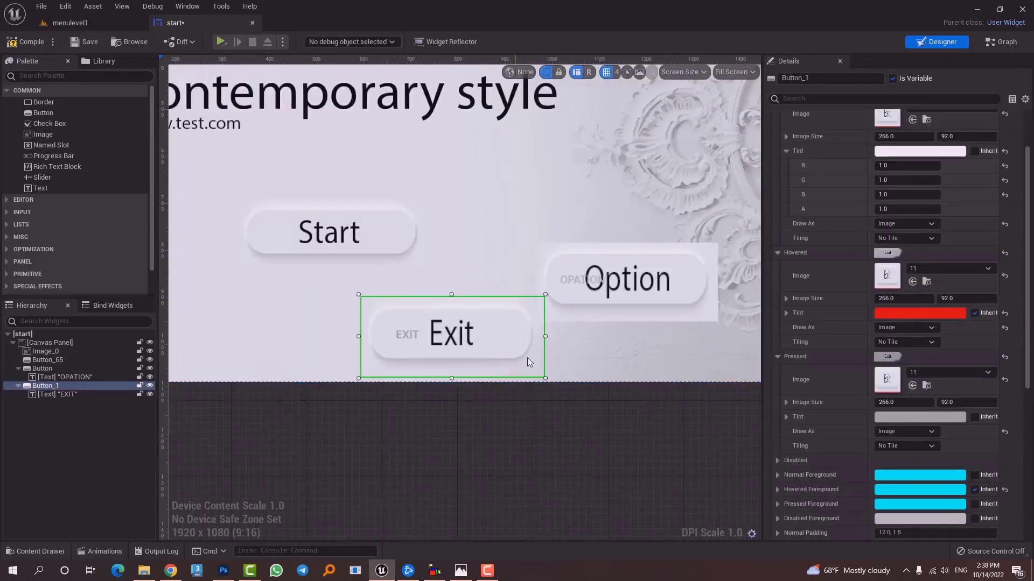
mouse_move(528, 357)
left_mouse_down()
mouse_move(554, 389)
mouse_move(516, 347)
left_mouse_up()
key("ctrl+z")
scroll(420, 329, "down", 4)
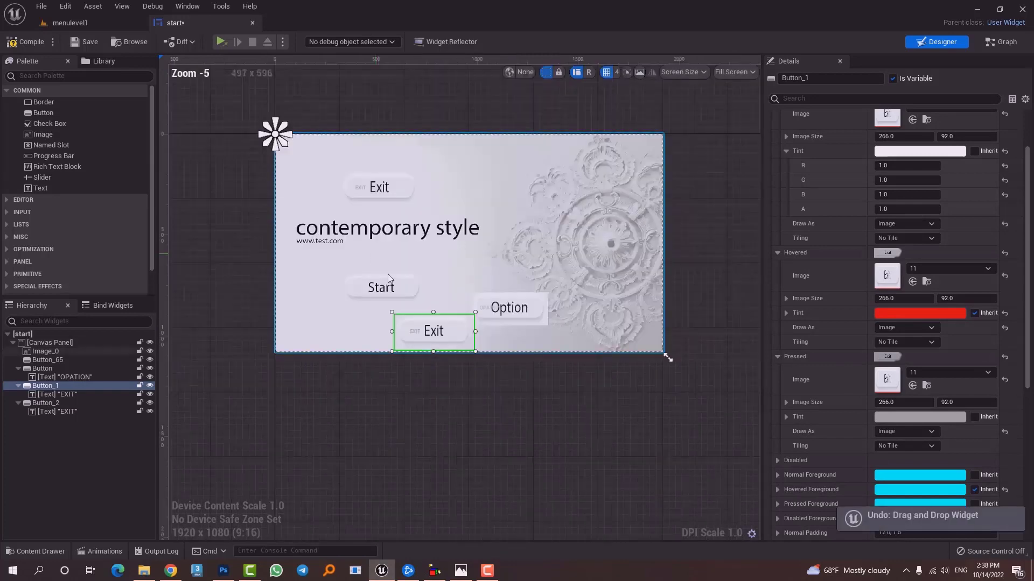
left_click_drag(378, 191, 333, 339)
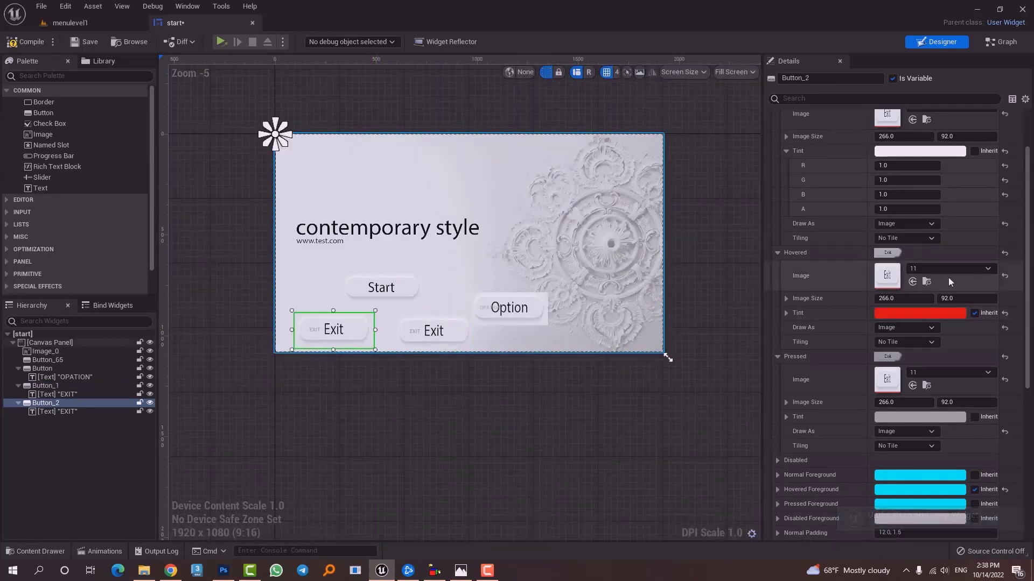
- Set the hovered, normal and pressed images of the duplicated button to texture 09
left_click(941, 269)
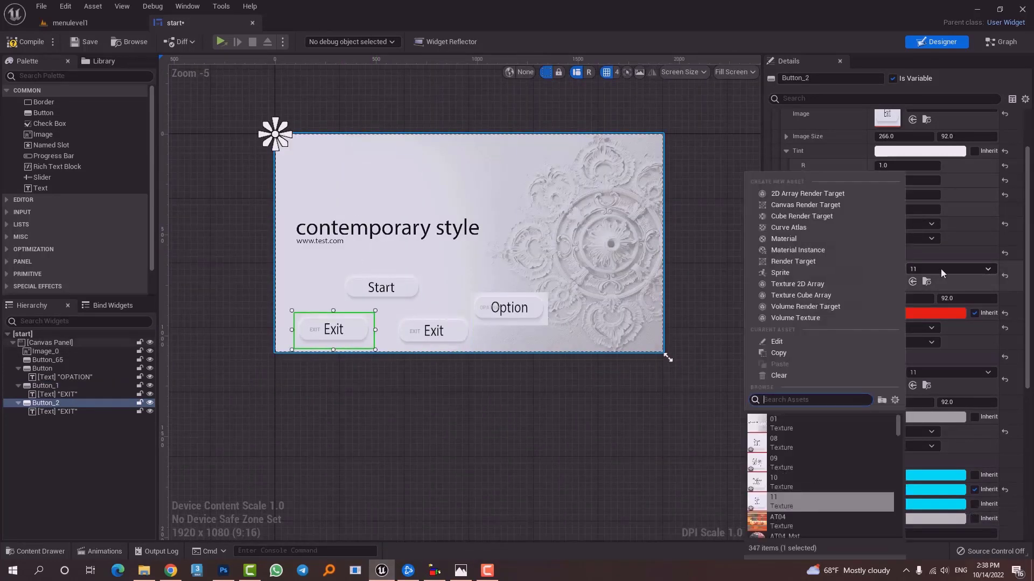
left_click(822, 457)
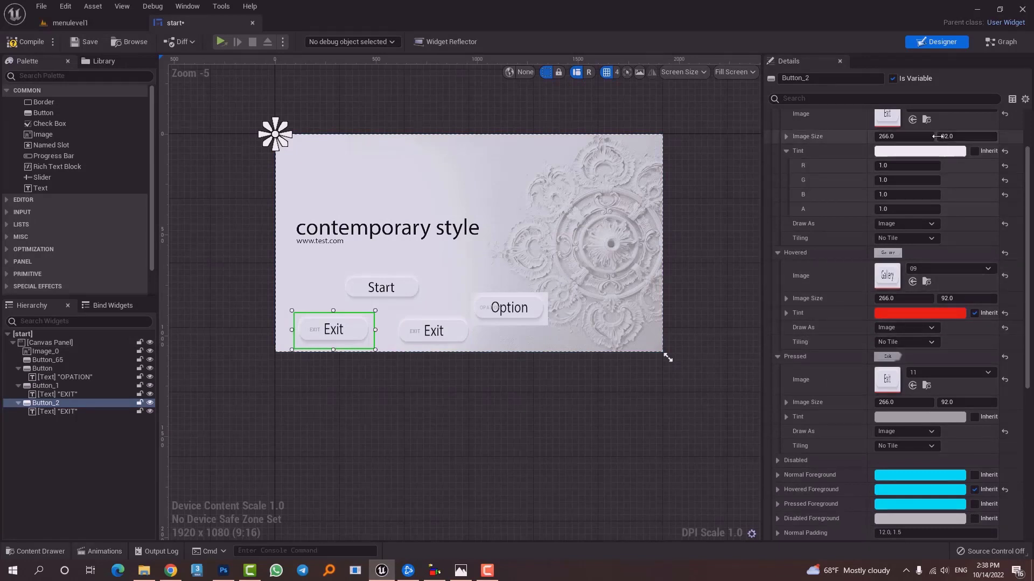
scroll(950, 149, "up", 3)
left_click(934, 158)
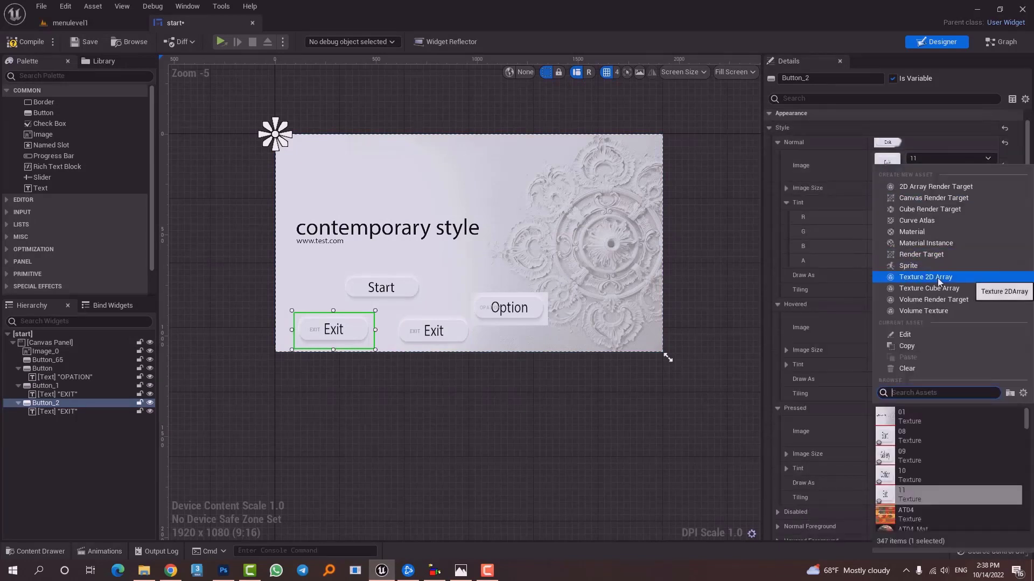
left_click(912, 452)
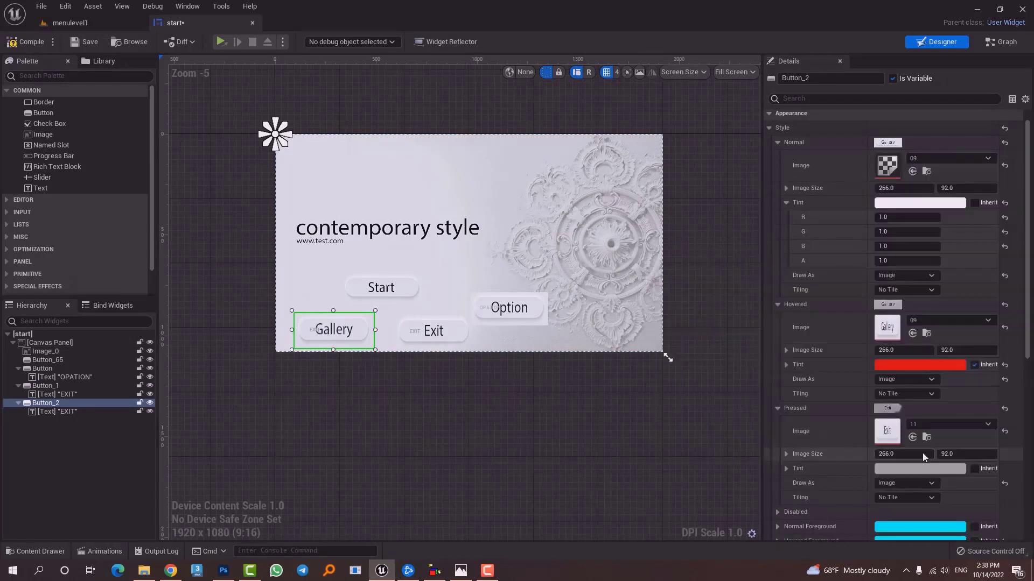
left_click(948, 425)
left_click(932, 325)
scroll(571, 422, "up", 1)
- Delete the OPATION text label and both EXIT text labels from inside the buttons
left_click(463, 375)
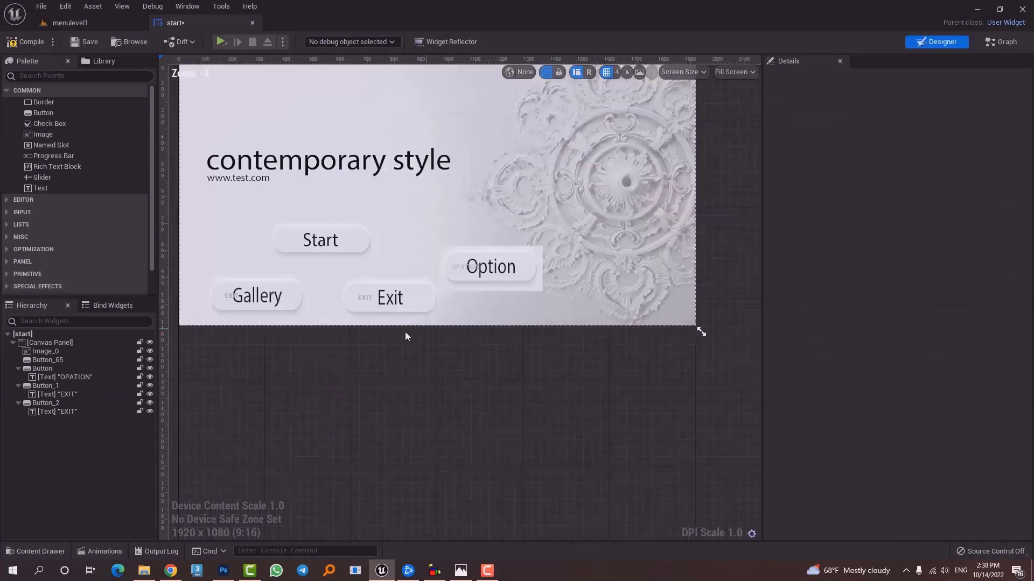
scroll(301, 319, "up", 1)
right_click_drag(333, 318, 469, 334)
right_click_drag(493, 268, 433, 331)
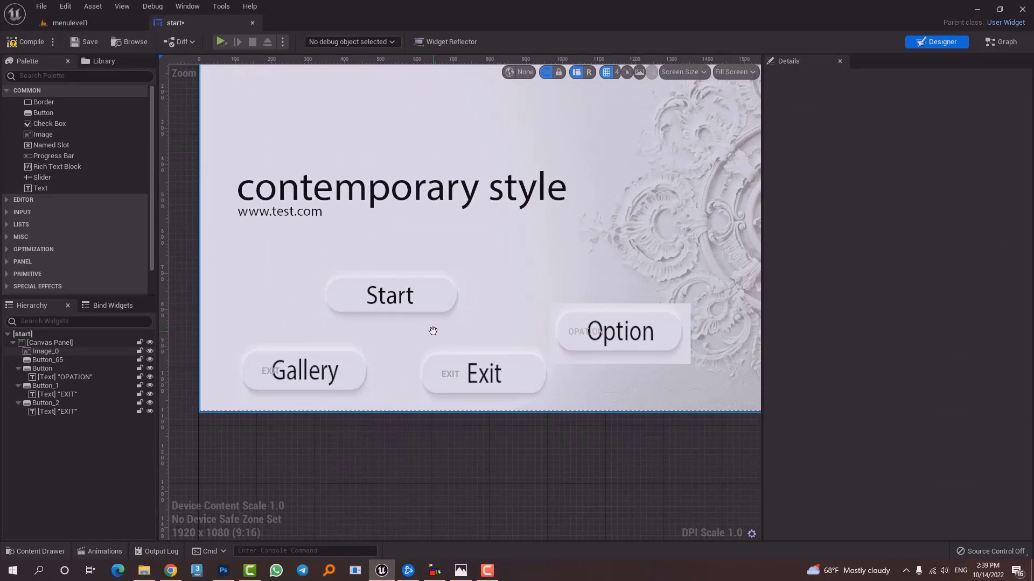
left_click(573, 334)
key("Delete")
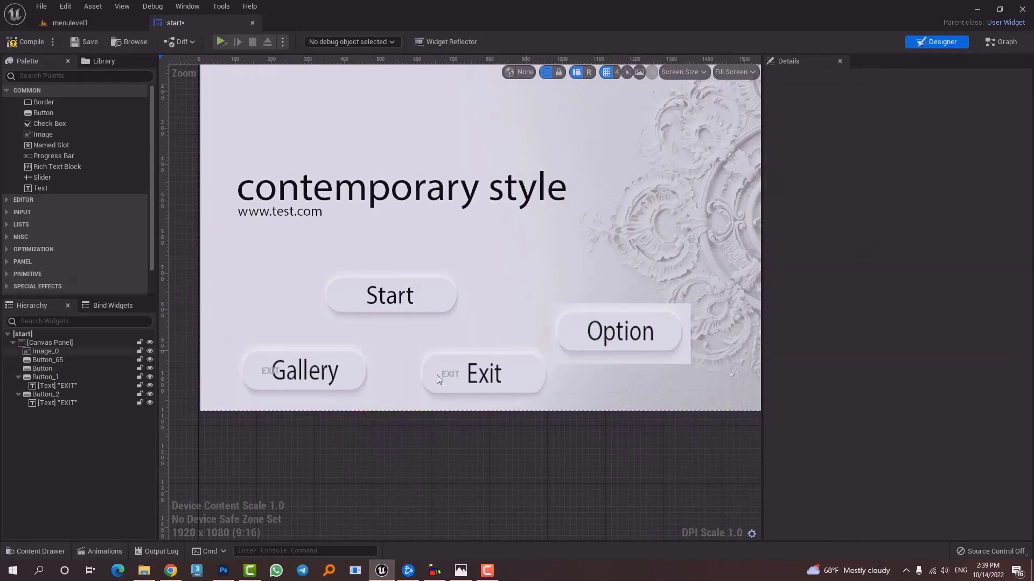
left_click(444, 374)
key("Delete")
left_click(269, 373)
key("Delete")
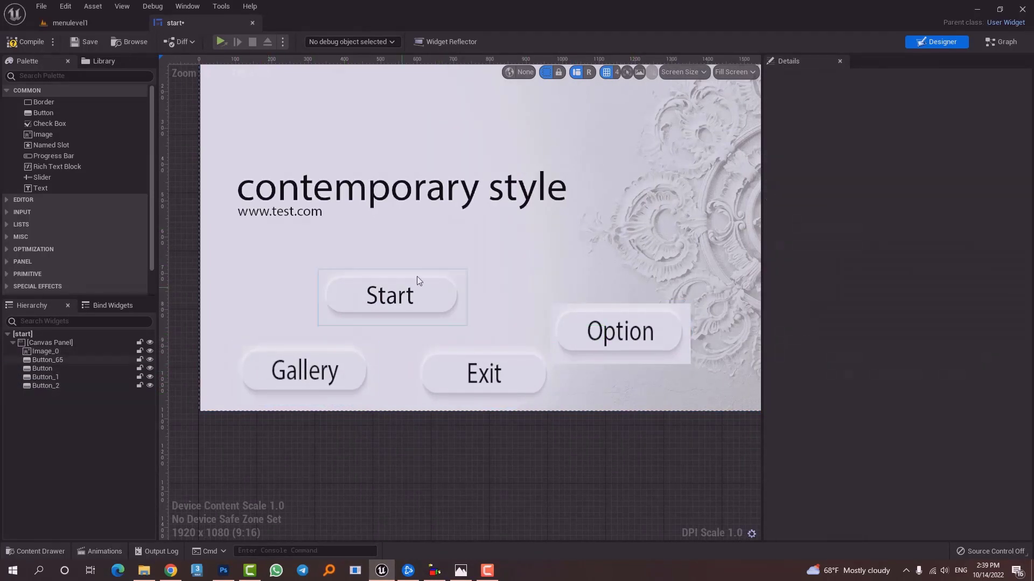
- Shrink the Gallery button to a little over half its size, keeping its upper-left corner in place
left_click(326, 373)
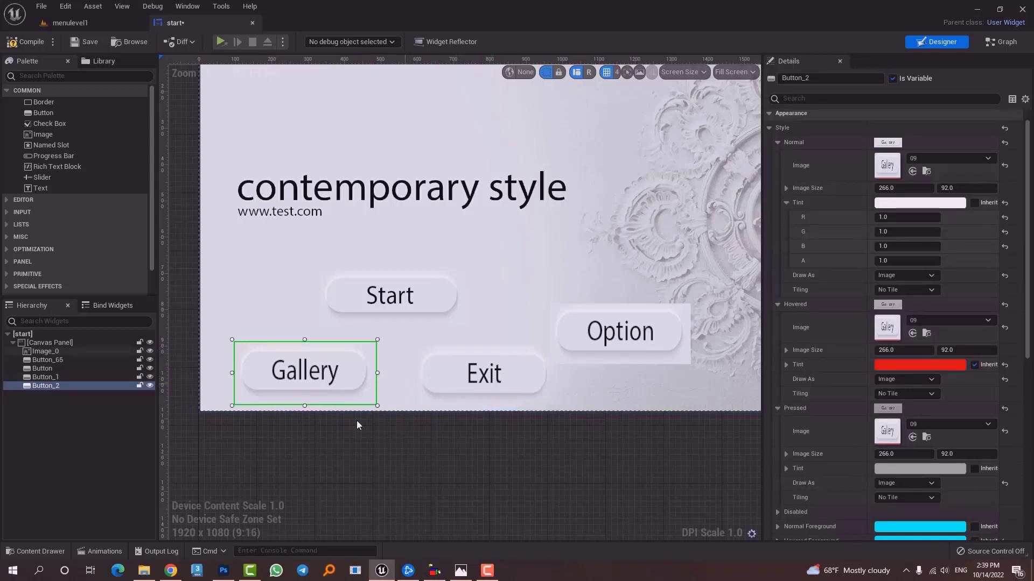
left_click_drag(376, 408, 320, 377)
left_click(436, 443)
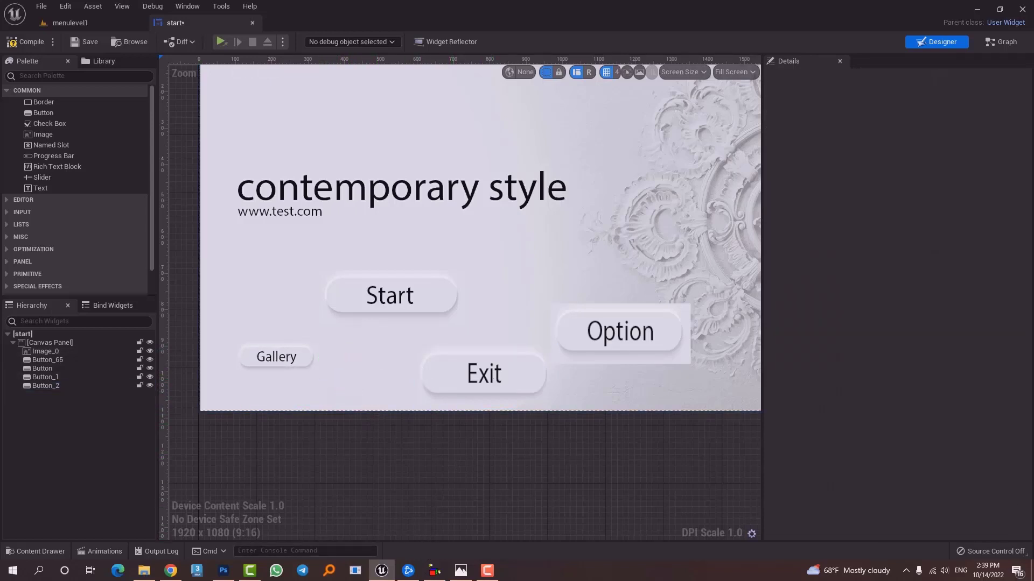
- Switch to Photoshop and show the whole 01.jpg menu layout
left_click(219, 570)
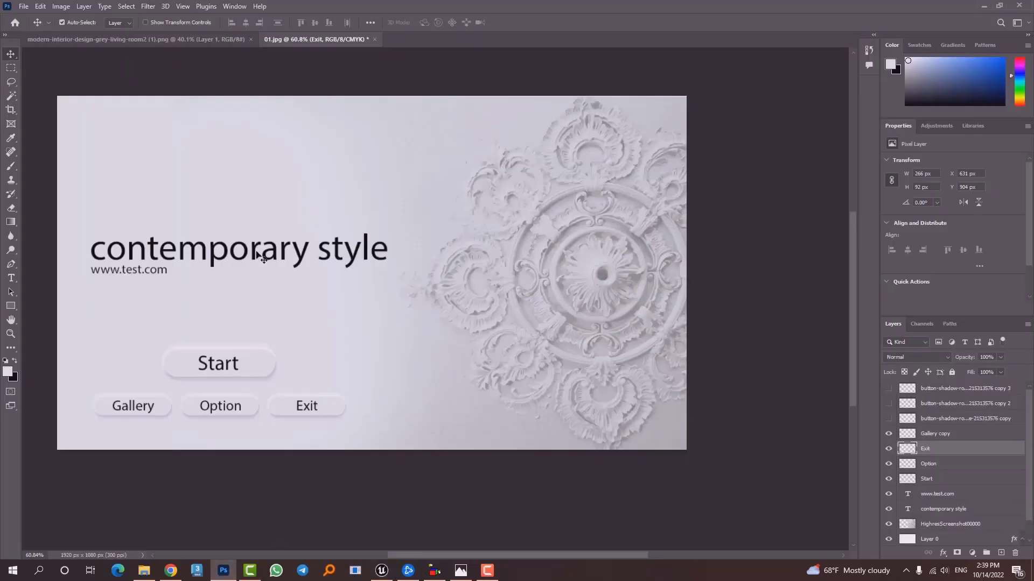
scroll(409, 309, "down", 3, "alt")
scroll(357, 306, "up", 3, "alt")
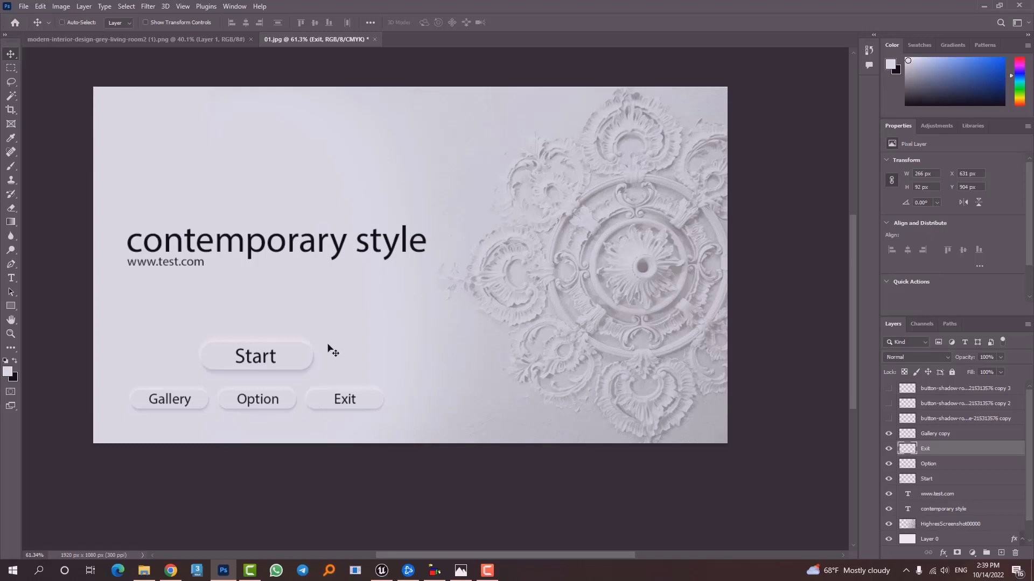
key("ctrl+s")
left_click(142, 249)
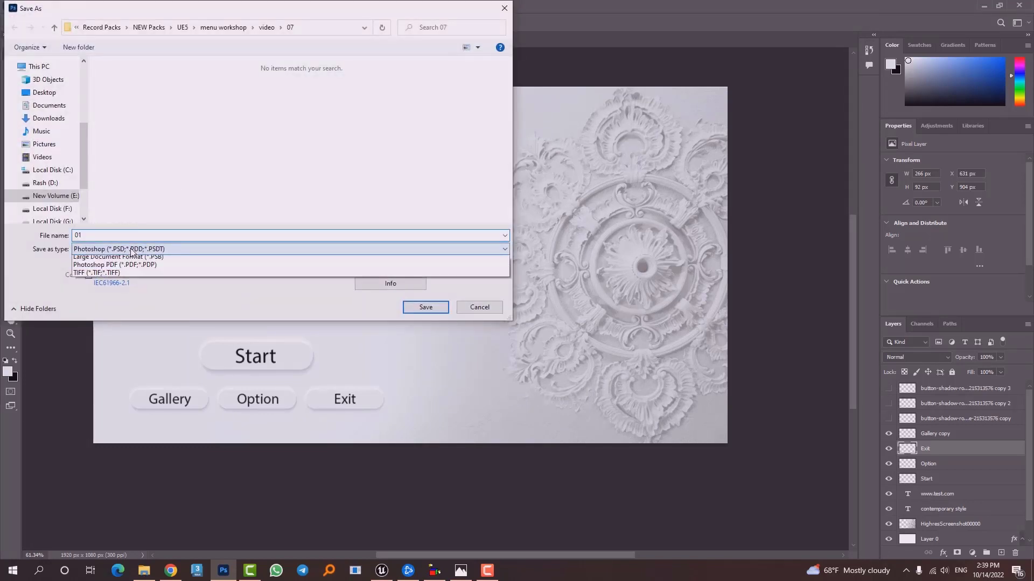
key("Escape")
key("Escape")
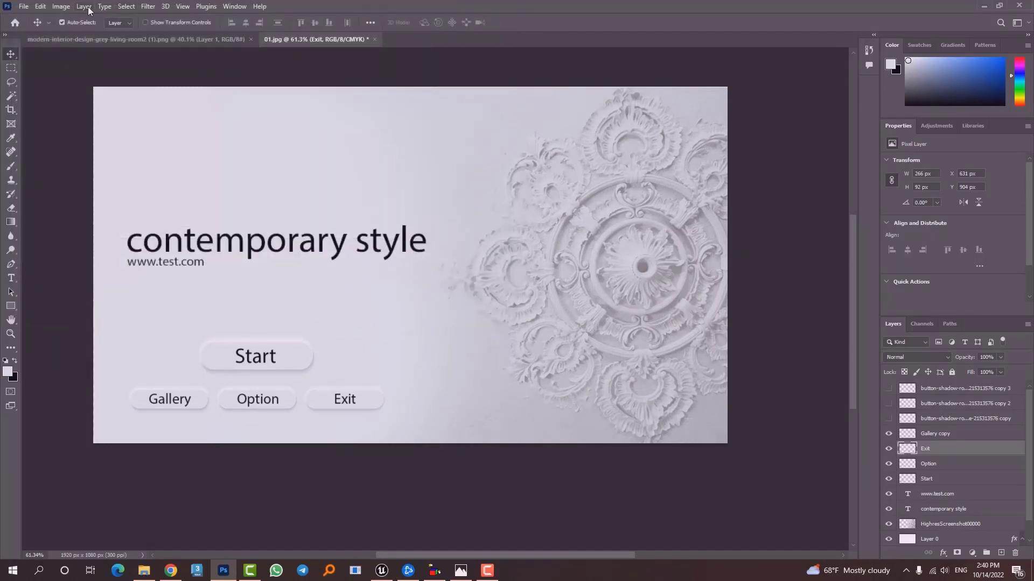
- Flatten the menu layout, discarding the hidden layers, and save it as a JPEG named 20 at quality 12
left_click(86, 6)
left_click(160, 427)
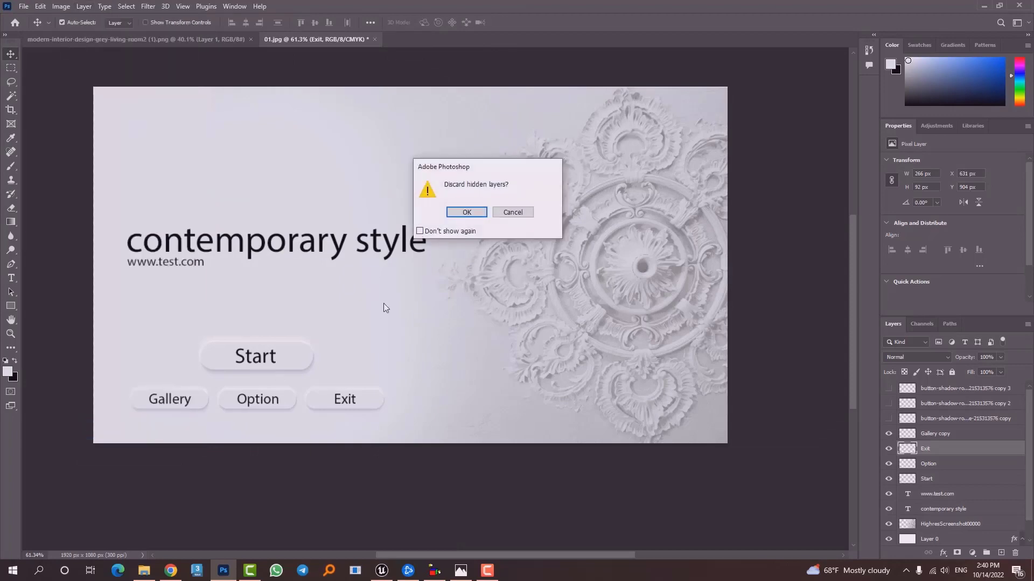
left_click(467, 213)
key("ctrl+shift+s")
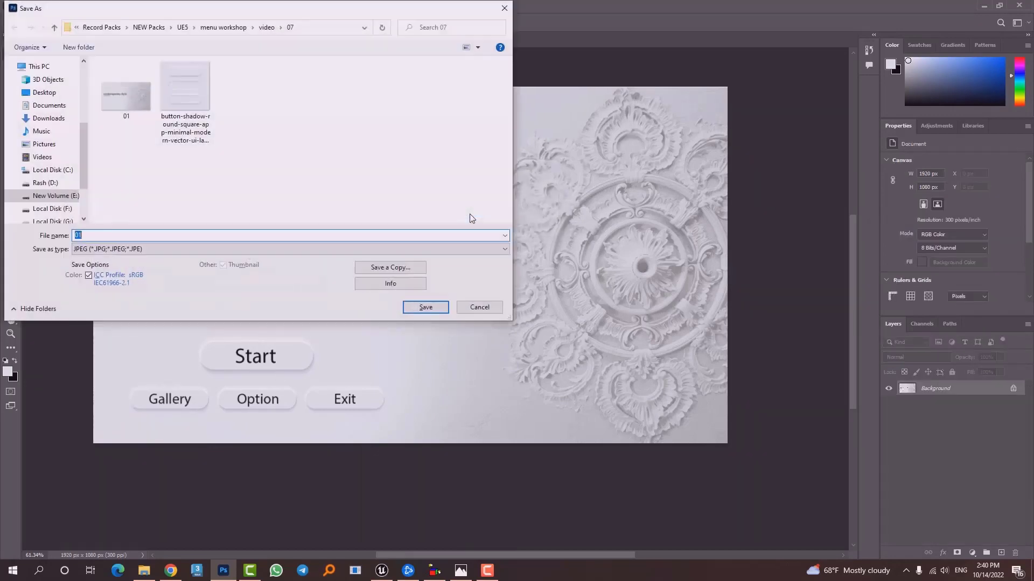
key("Return")
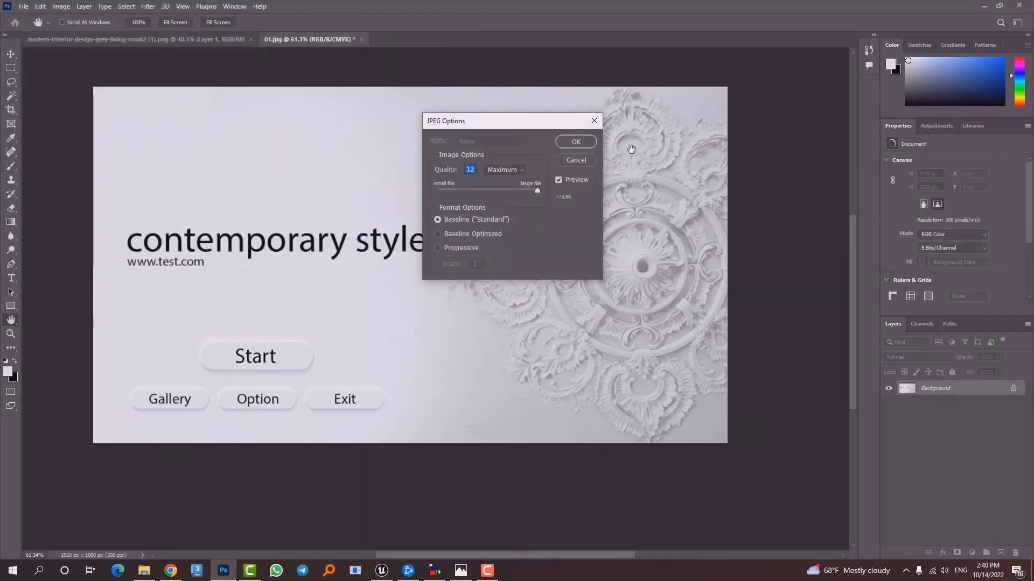
left_click(564, 142)
- Switch to Unreal Engine and import the 20 image into the photo content folder
left_click(383, 570)
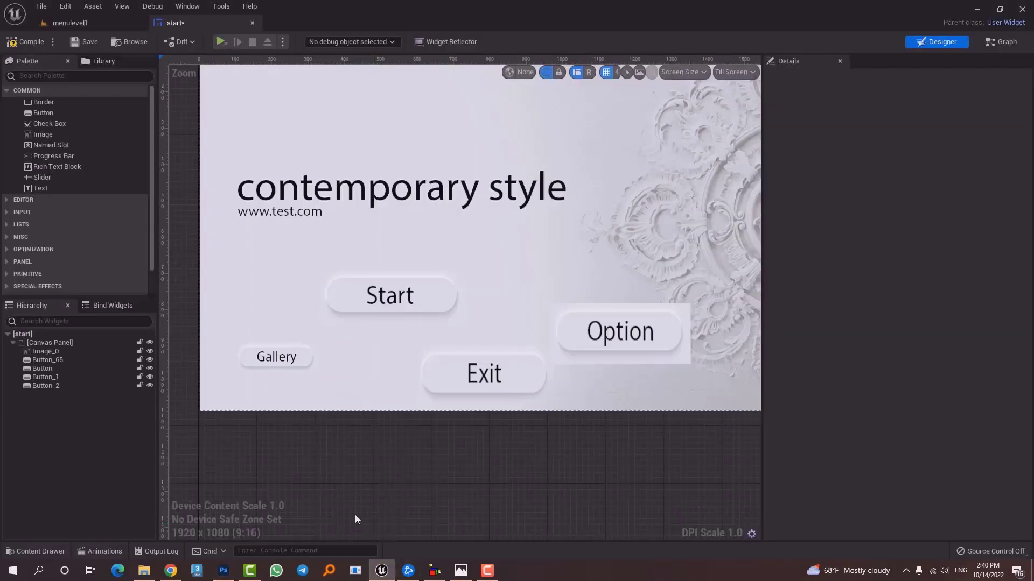
key("ctrl+space")
right_click(457, 502)
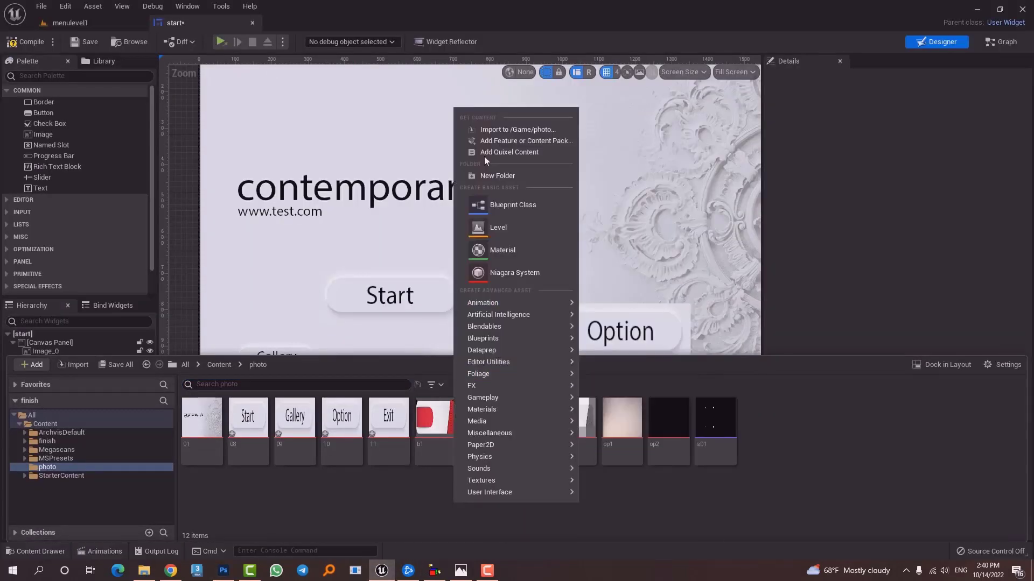
left_click(494, 130)
left_click(420, 98)
double_click(420, 98)
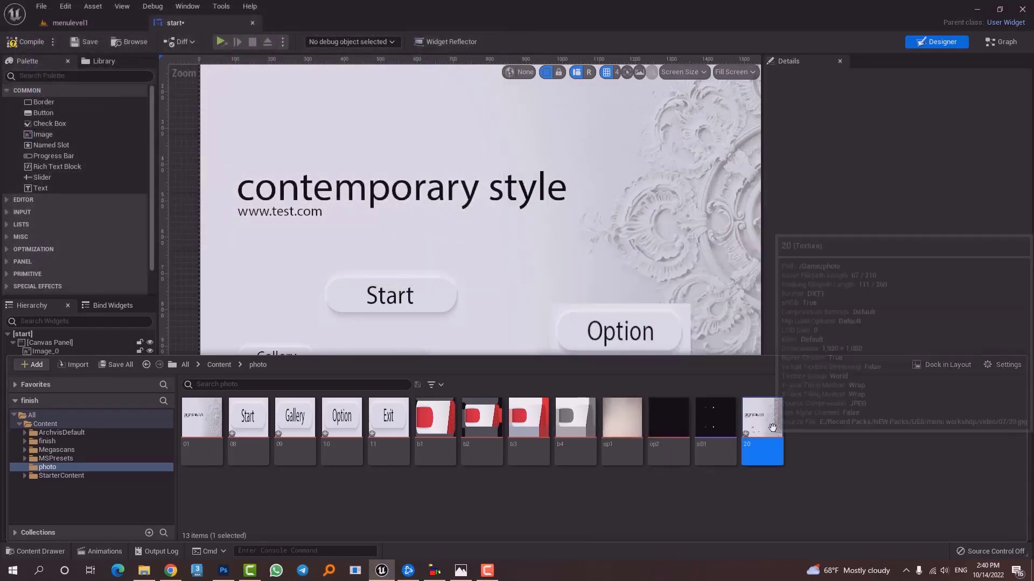
- Add texture 20 to the widget canvas and stretch it over the whole canvas, about 1912 by 1082
left_click_drag(773, 428, 574, 248)
scroll(661, 280, "down", 6)
scroll(574, 248, "up", 3)
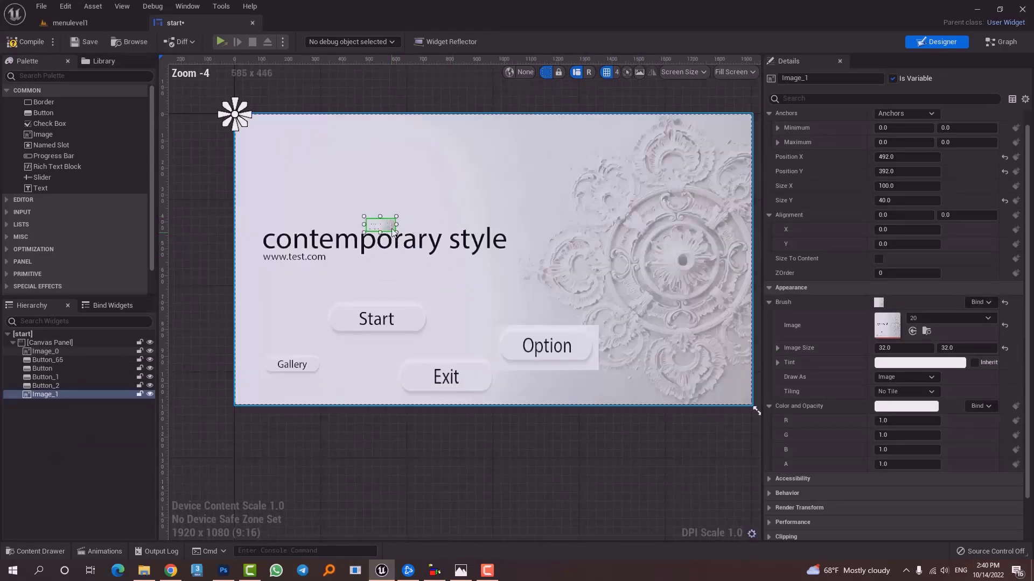
left_click_drag(393, 232, 273, 134)
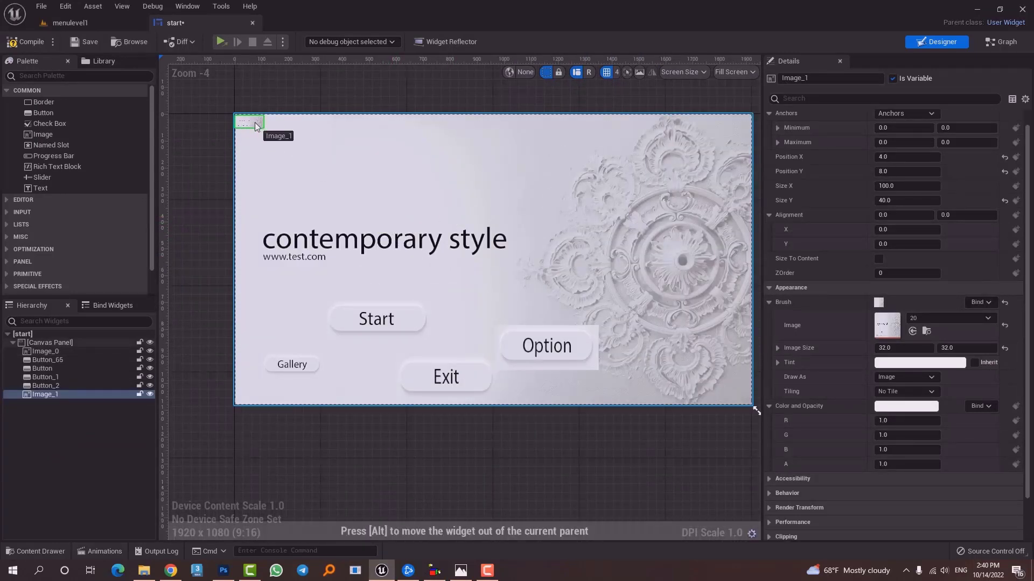
left_click_drag(257, 125, 755, 410)
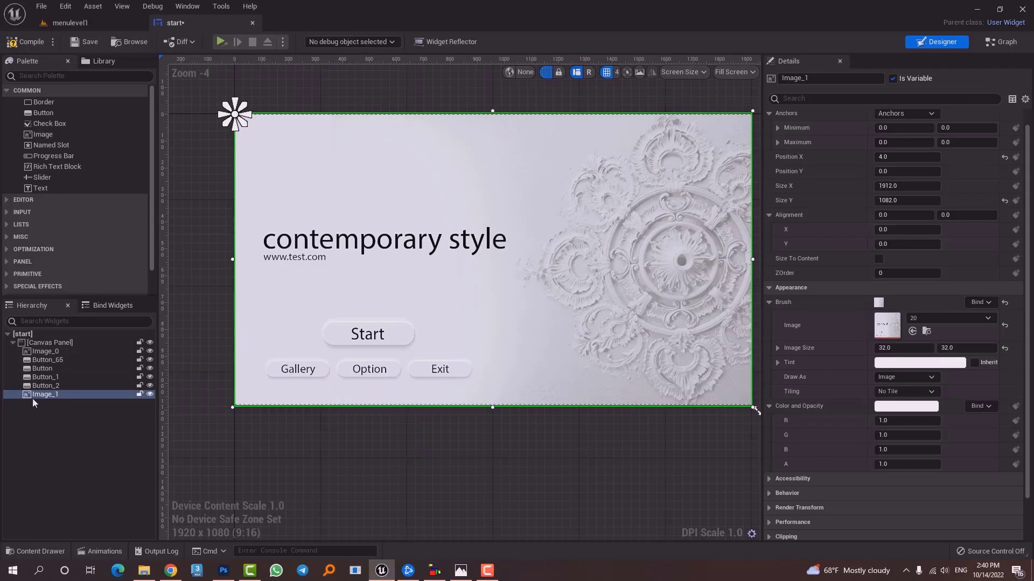
- Reorder Image_1 in the widget hierarchy to directly after Image_0, so that it lies behind the buttons
left_click_drag(54, 396, 76, 356)
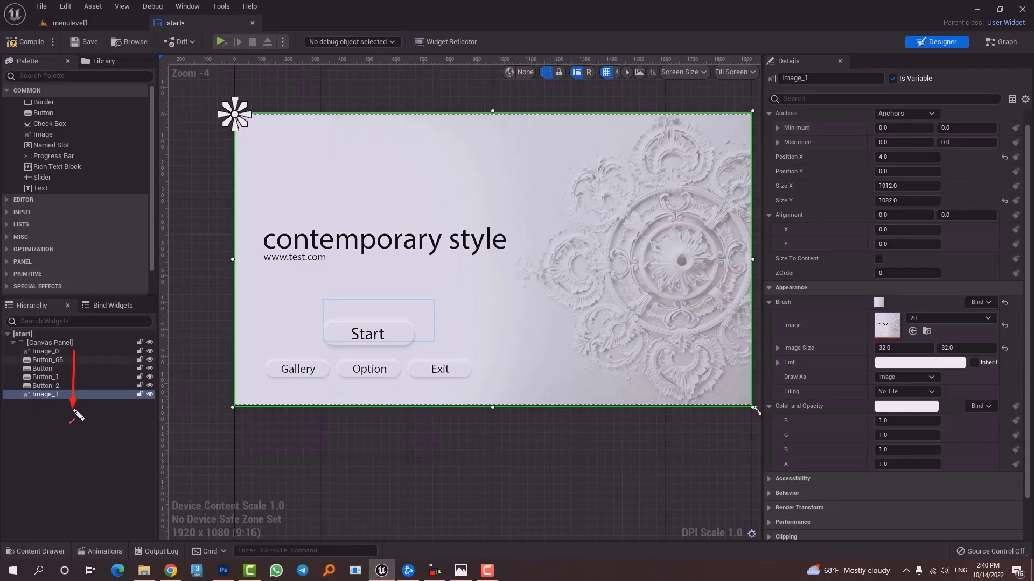
left_click_drag(75, 413, 46, 355)
scroll(394, 355, "up", 2)
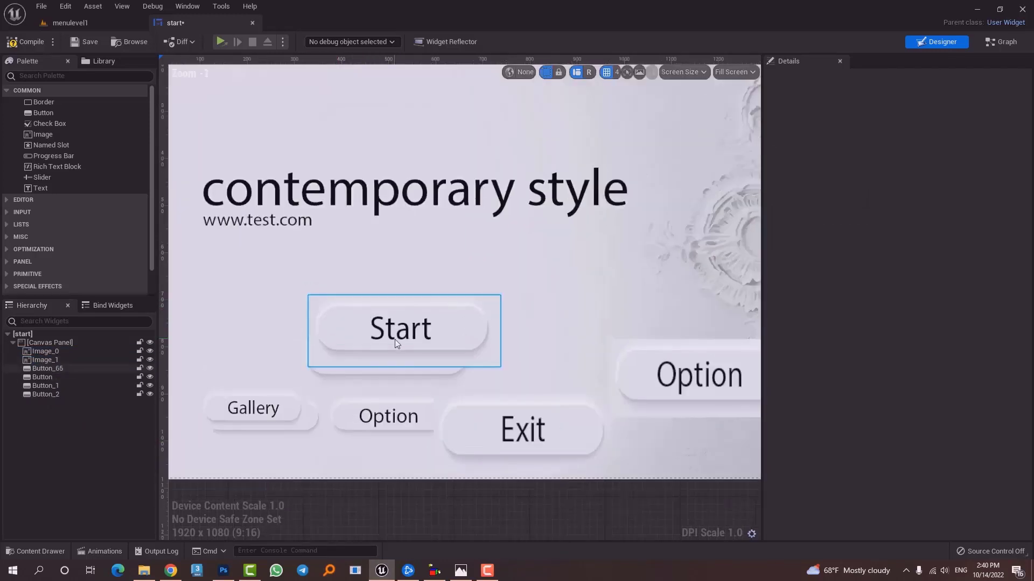
- Resize the Start button to match the Start button in the reference image behind it
left_click(385, 349)
scroll(372, 355, "up", 3)
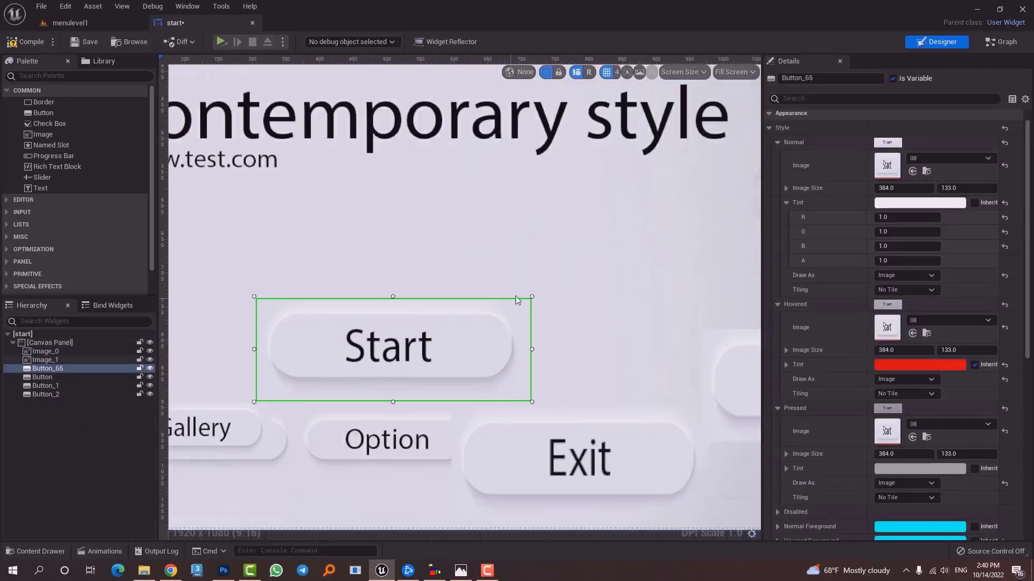
mouse_move(532, 298)
left_mouse_down()
mouse_move(478, 328)
mouse_move(520, 299)
left_mouse_up()
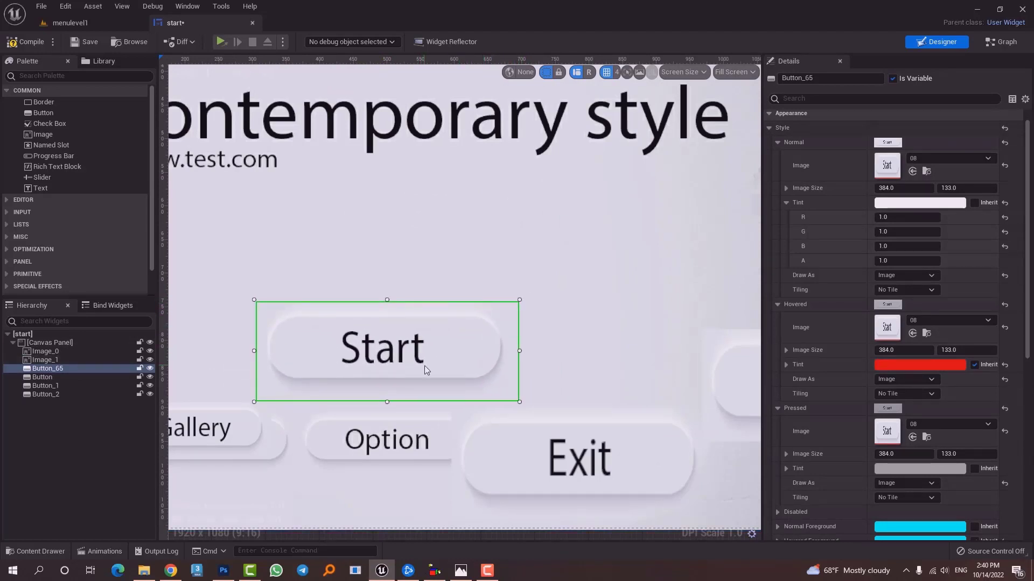
scroll(424, 369, "down", 3)
- Align the Gallery button with the one in the reference image at X 104, Y 900 and enlarge it to about 260 by 107
left_click(331, 321)
scroll(350, 321, "up", 2)
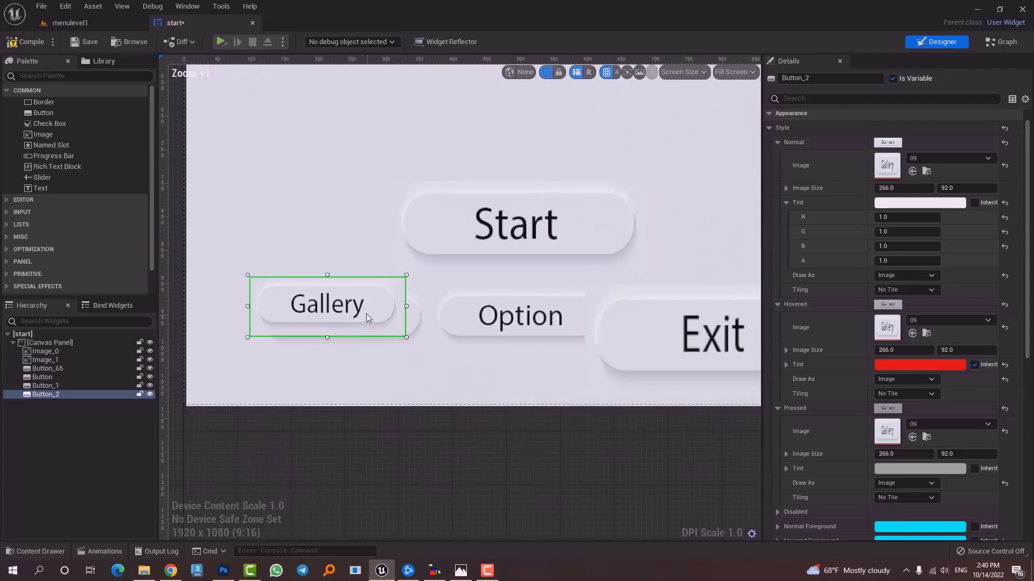
mouse_move(366, 313)
left_mouse_down()
mouse_move(389, 368)
mouse_move(366, 317)
left_mouse_up()
left_click_drag(410, 345, 431, 360)
scroll(522, 335, "down", 5)
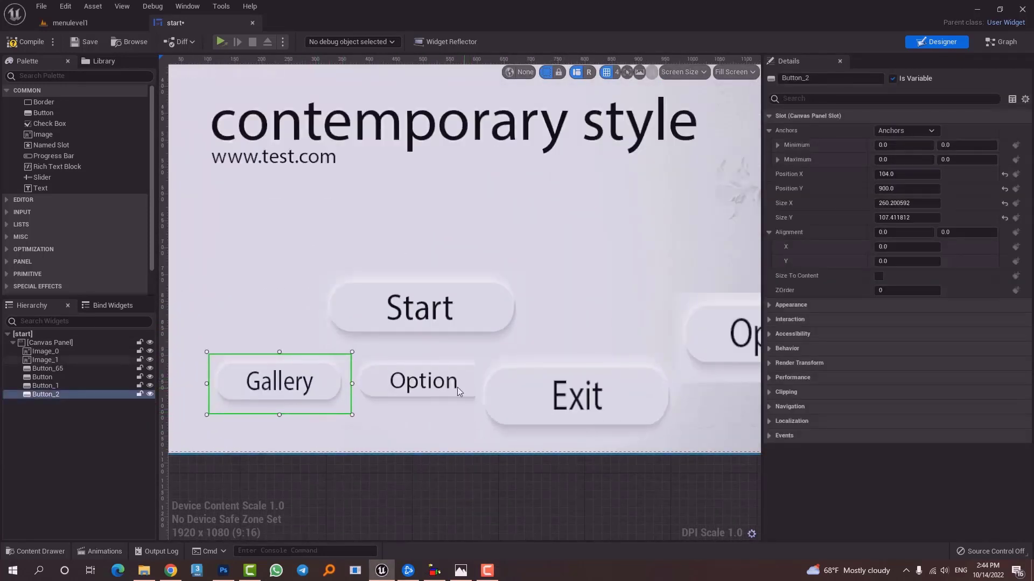
- Round the Gallery button's size to 260 by 107
scroll(555, 355, "down", 3)
left_click(648, 357)
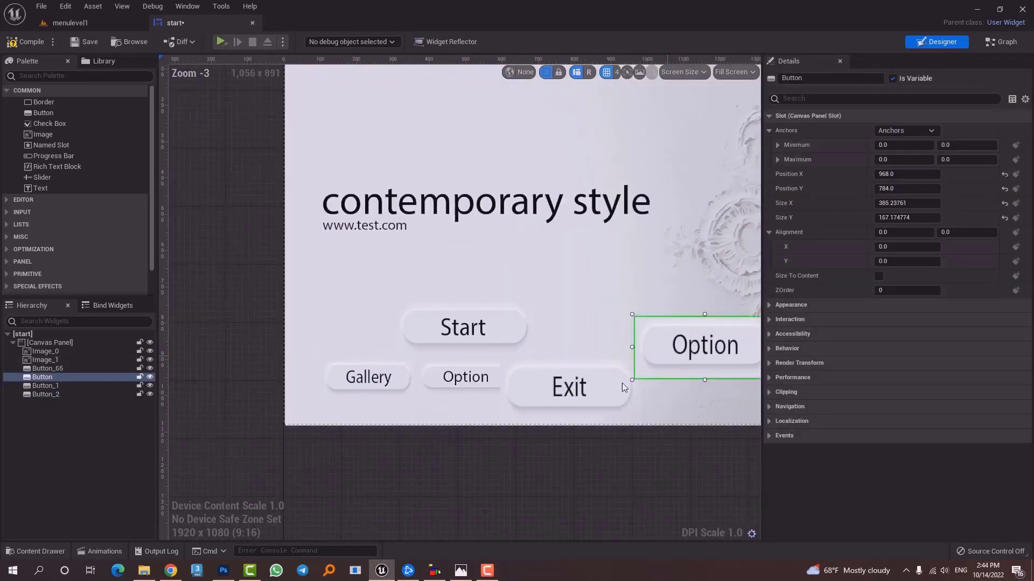
left_click(412, 376)
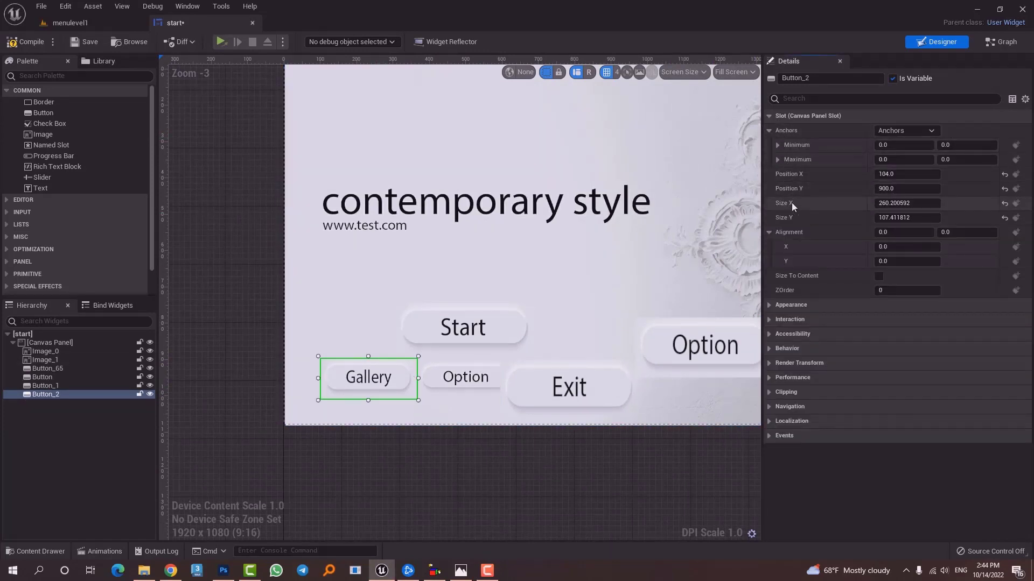
left_click(921, 203)
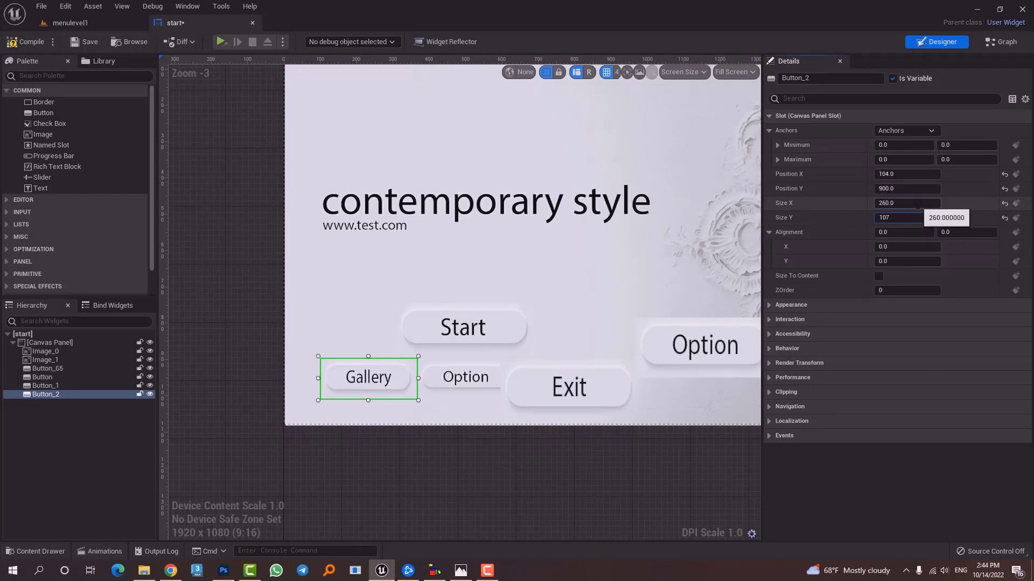
- Set the Option button's size to 260 by 107 and move it beside the Gallery button, near its place in the reference image
left_click(682, 361)
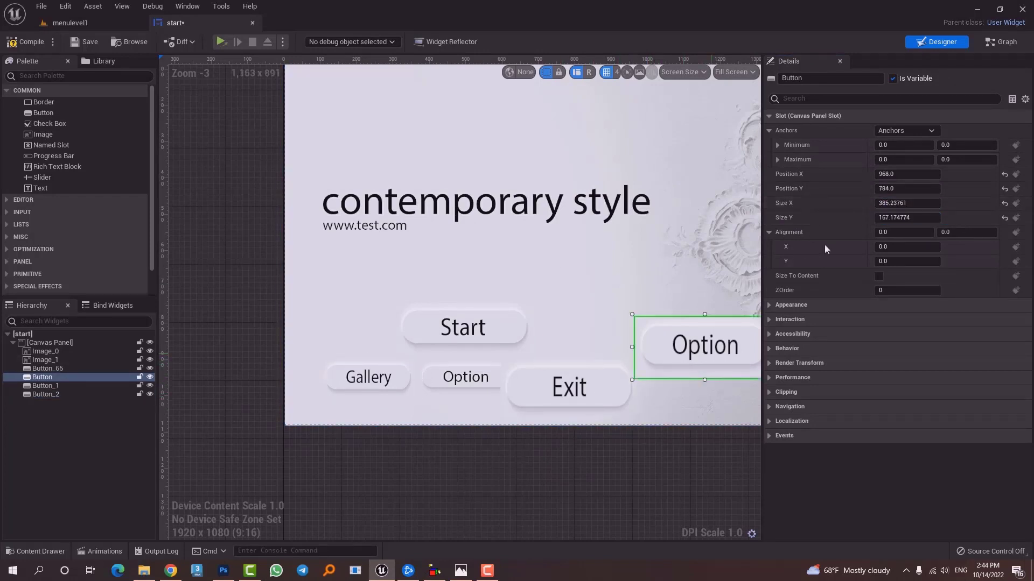
left_click(908, 203)
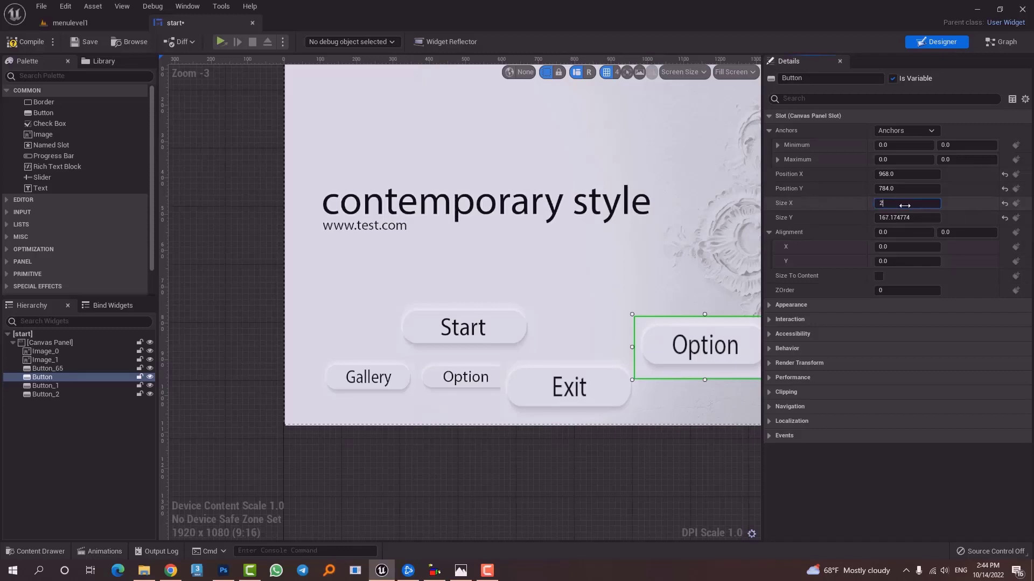
key("Tab")
type("107")
key("Return")
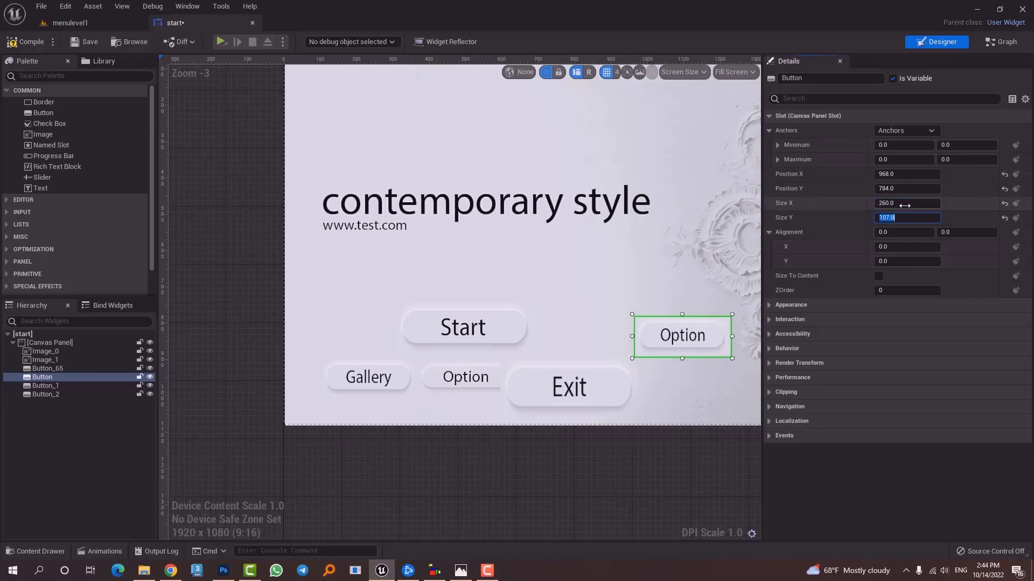
left_click_drag(696, 341, 457, 379)
- Set the Exit button's size to 260 by 107
left_click(575, 386)
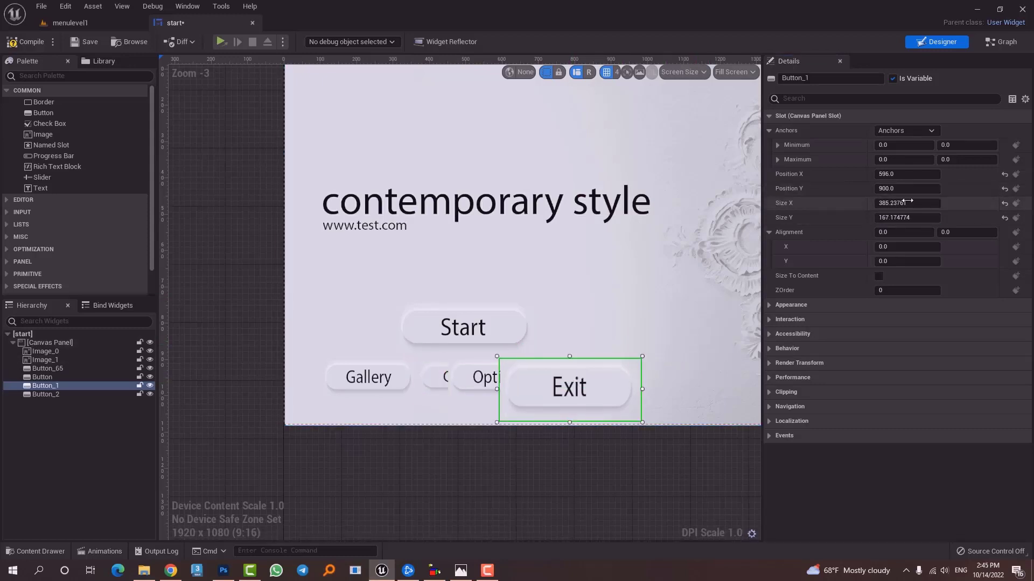
type("26")
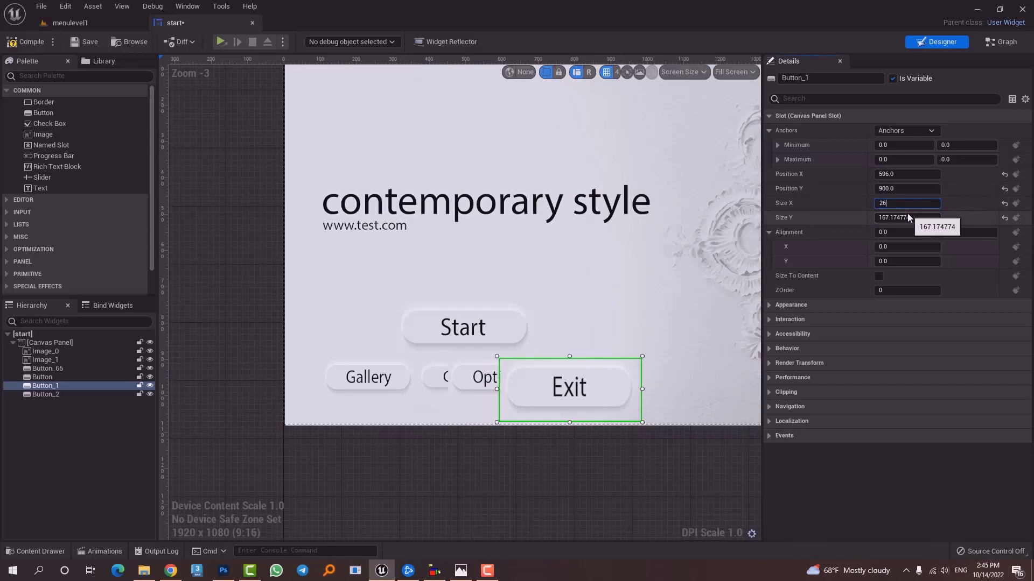
type("0")
key("Tab")
type("107")
key("Return")
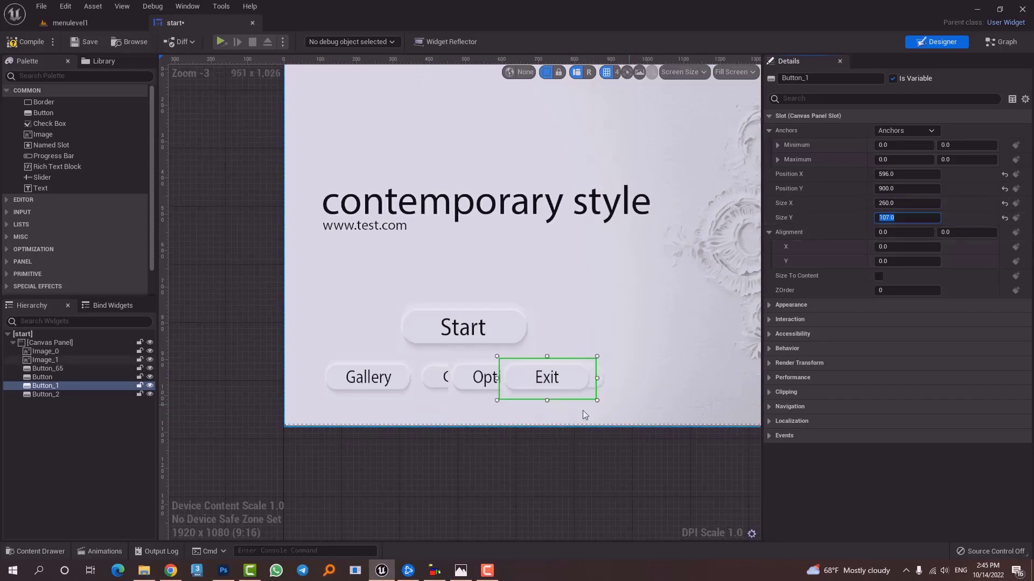
- Align the Option button at X 372, Y 900 and the Exit button at X 636, Y 900 with the reference image
left_click(512, 425)
scroll(511, 424, "up", 4)
left_click_drag(476, 341, 414, 345)
left_click_drag(553, 332, 580, 333)
left_click(561, 418)
scroll(560, 417, "down", 3)
scroll(534, 384, "up", 2)
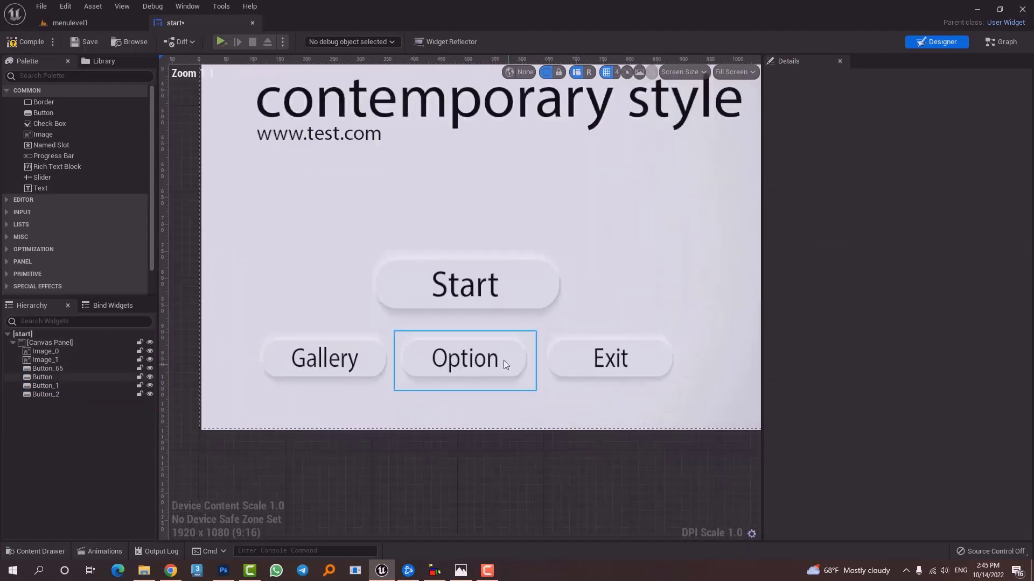
left_click(503, 360)
scroll(492, 363, "up", 2)
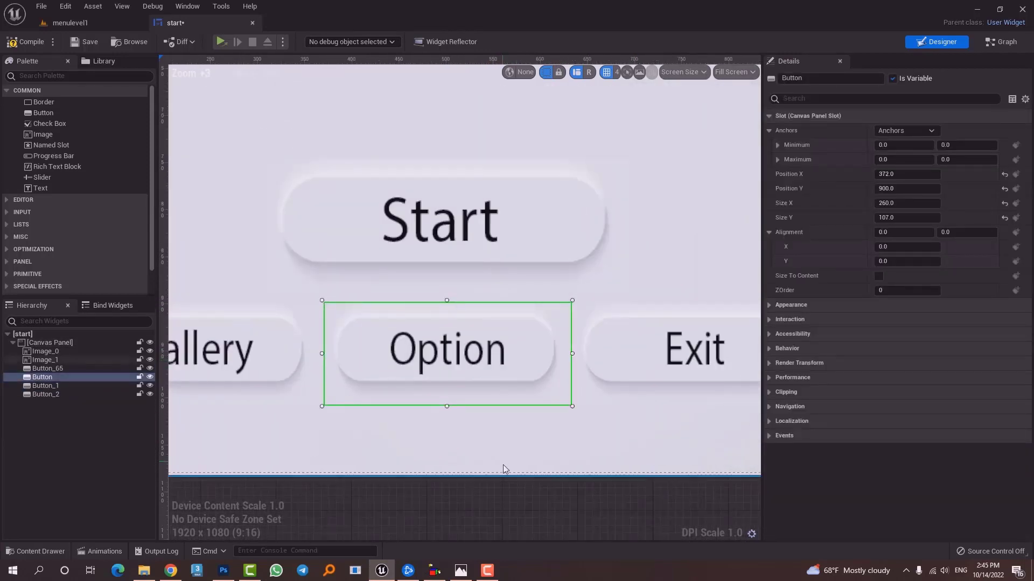
left_click(562, 298)
scroll(562, 299, "down", 7)
scroll(496, 260, "up", 3)
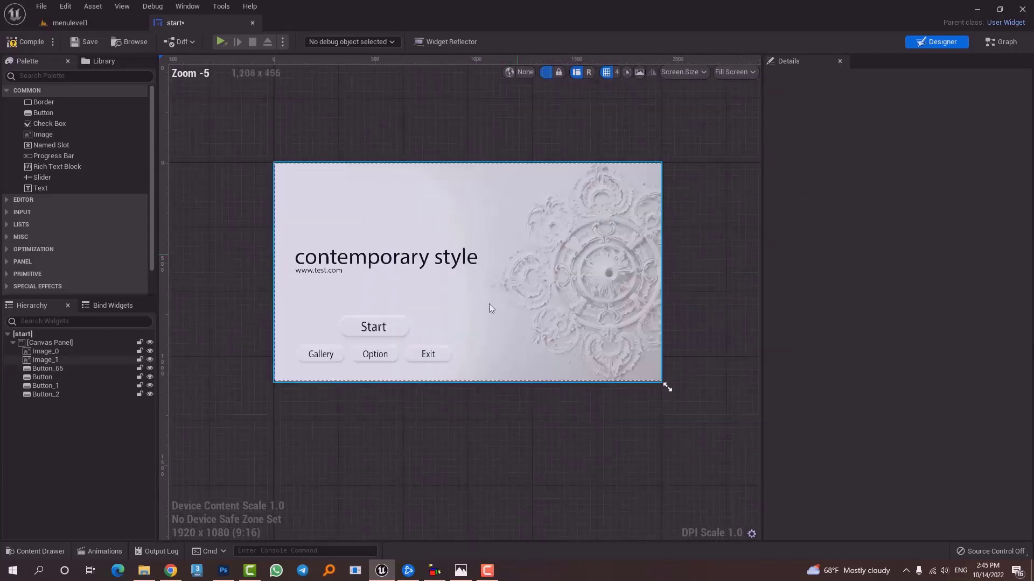
- Delete the reference image Image_1 from the widget canvas
right_click_drag(493, 338, 669, 306)
scroll(516, 291, "down", 2)
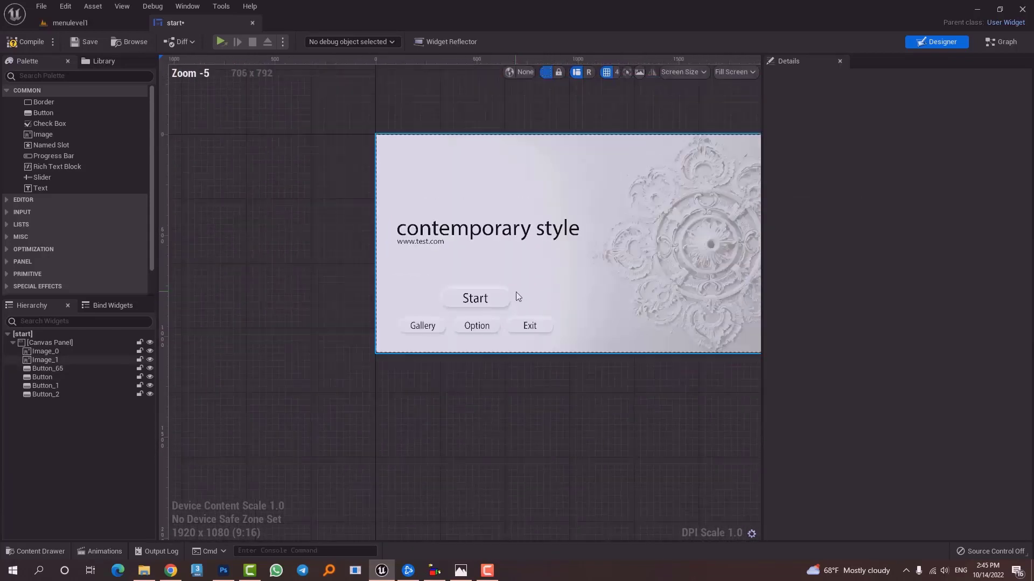
right_click_drag(577, 242, 498, 271)
left_click(532, 259)
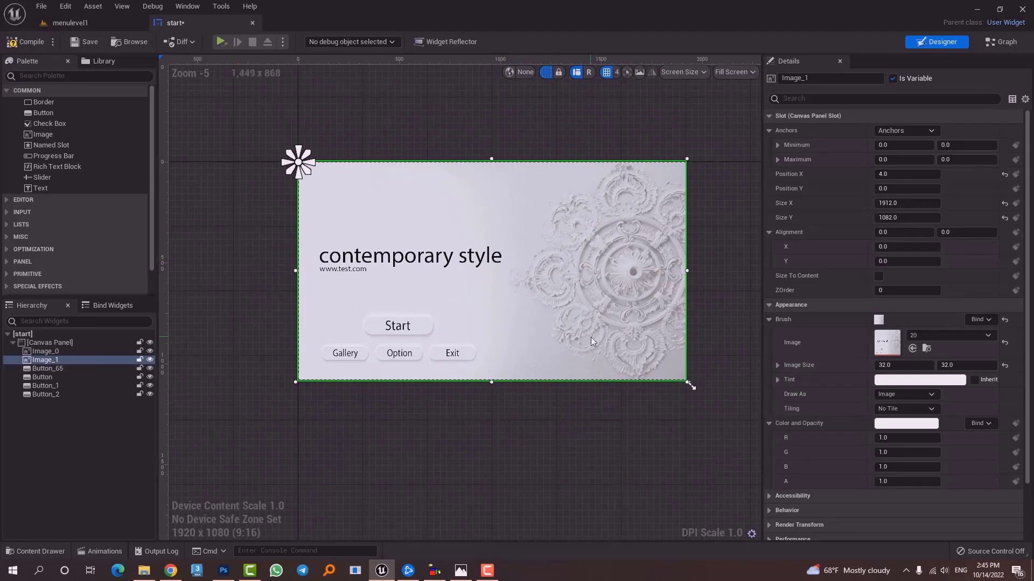
key("Delete")
scroll(517, 350, "up", 1)
scroll(530, 366, "up", 1)
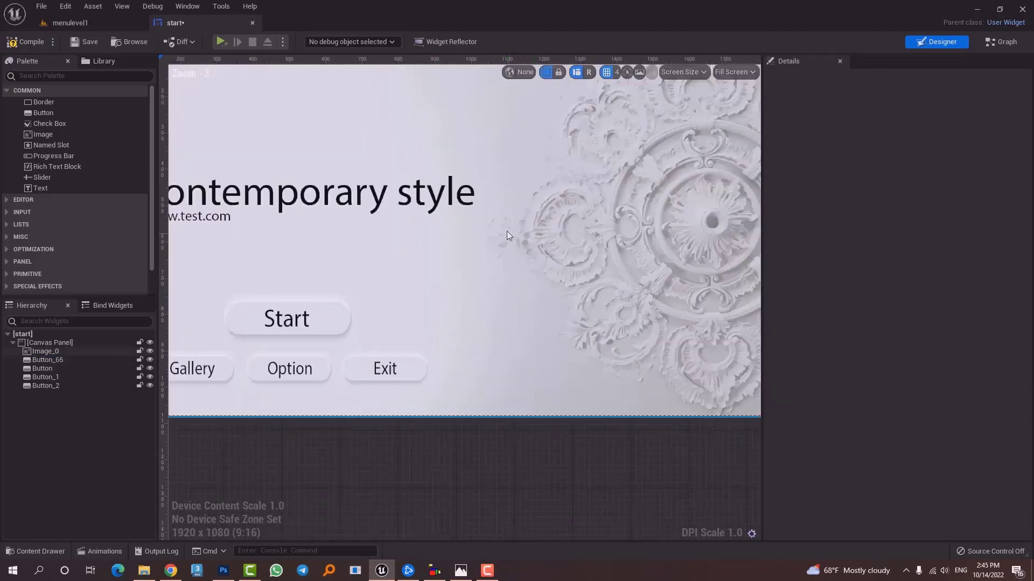
- Check the position and size values of the Start, Gallery, Option and Exit buttons
left_click(341, 318)
right_click_drag(284, 375, 396, 374)
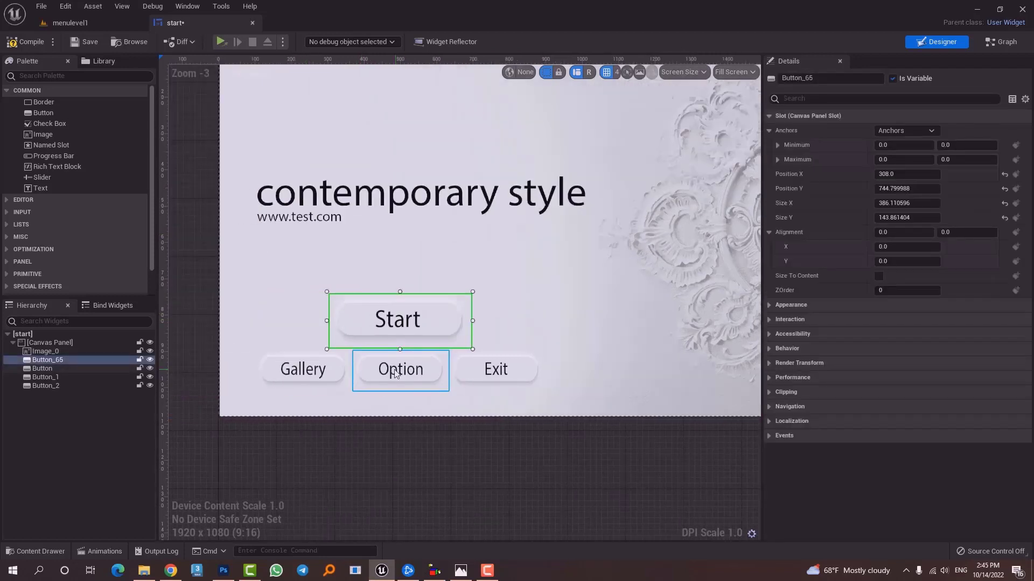
left_click(323, 372)
left_click(401, 371)
left_click(483, 373)
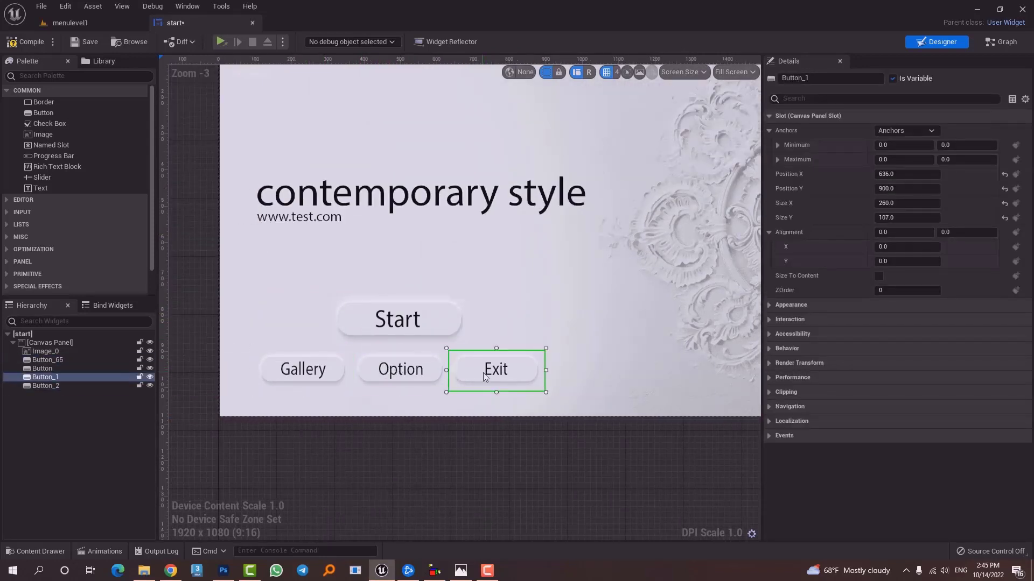
left_click(320, 370)
left_click(526, 381)
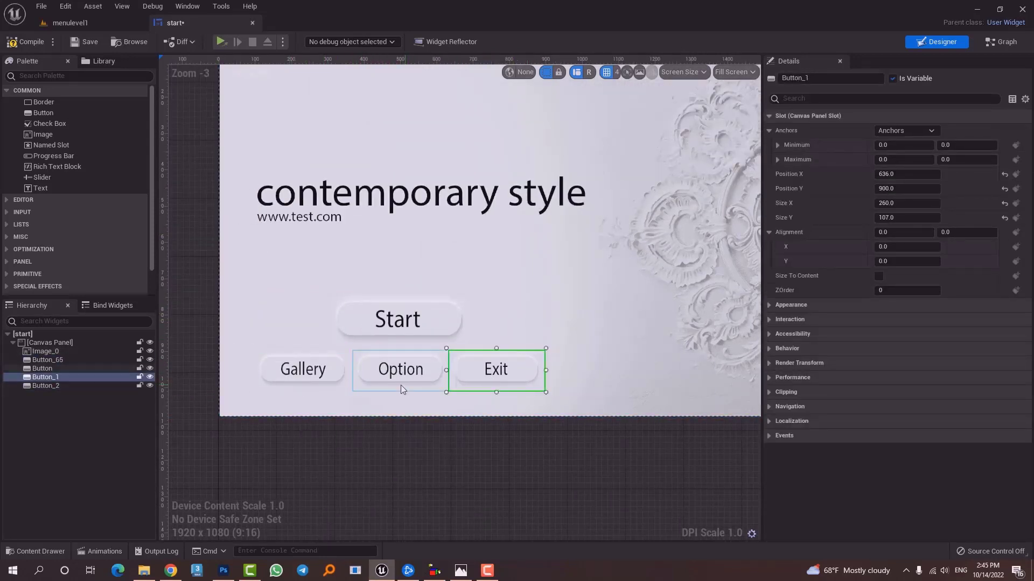
left_click(399, 387)
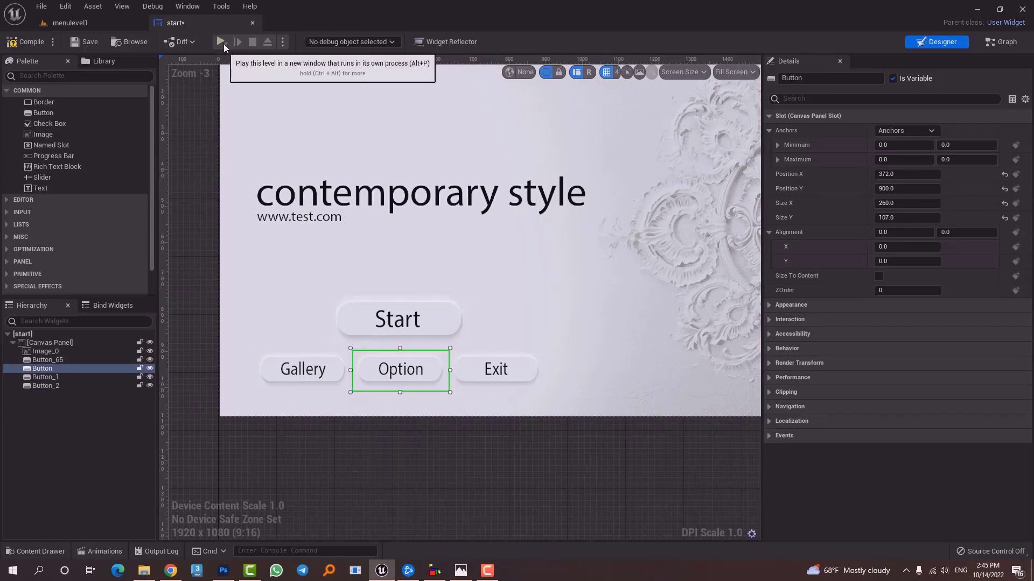
- Run the level as a standalone game, saving the start widget and textures 08, 09, 10, 11 and 20
left_click(283, 42)
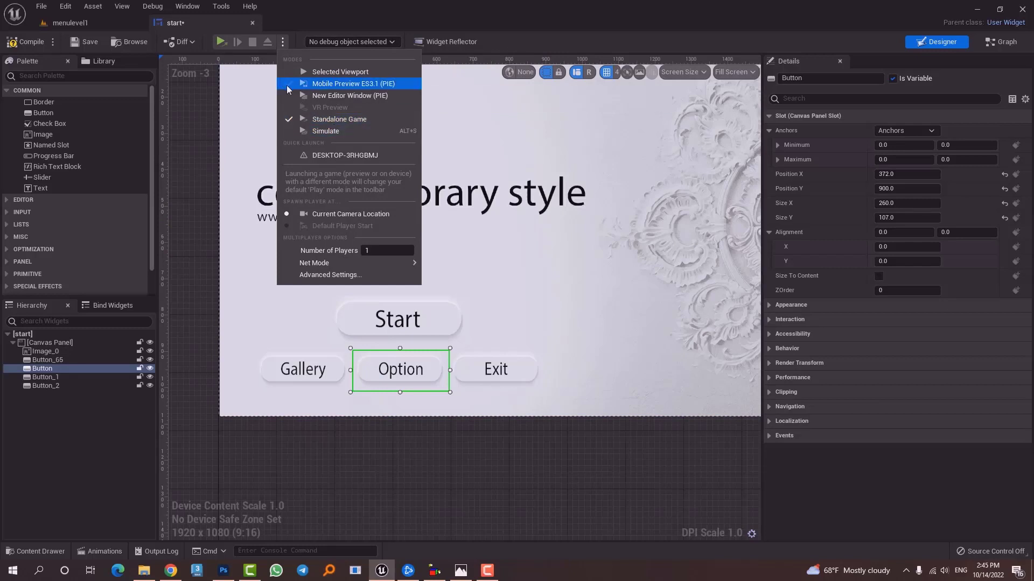
left_click(221, 42)
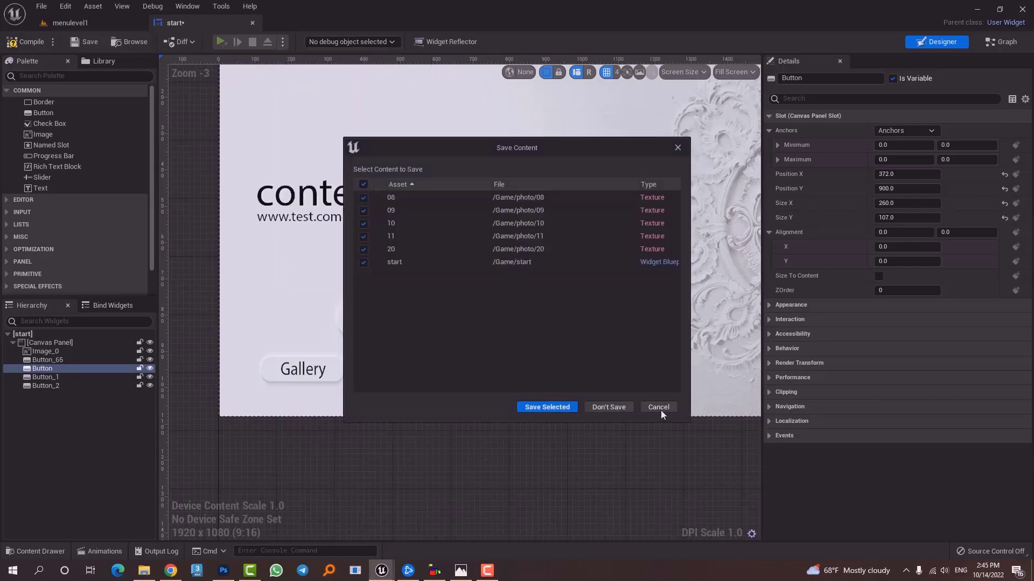
left_click(554, 407)
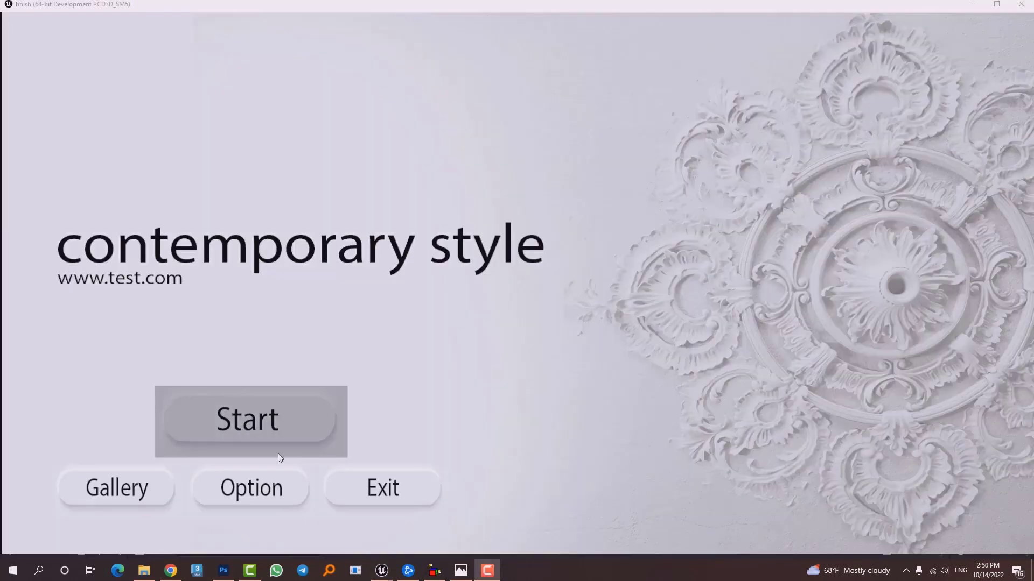
- Test the running menu by opening the Option page, returning and starting the level, and close the game window
left_click(253, 500)
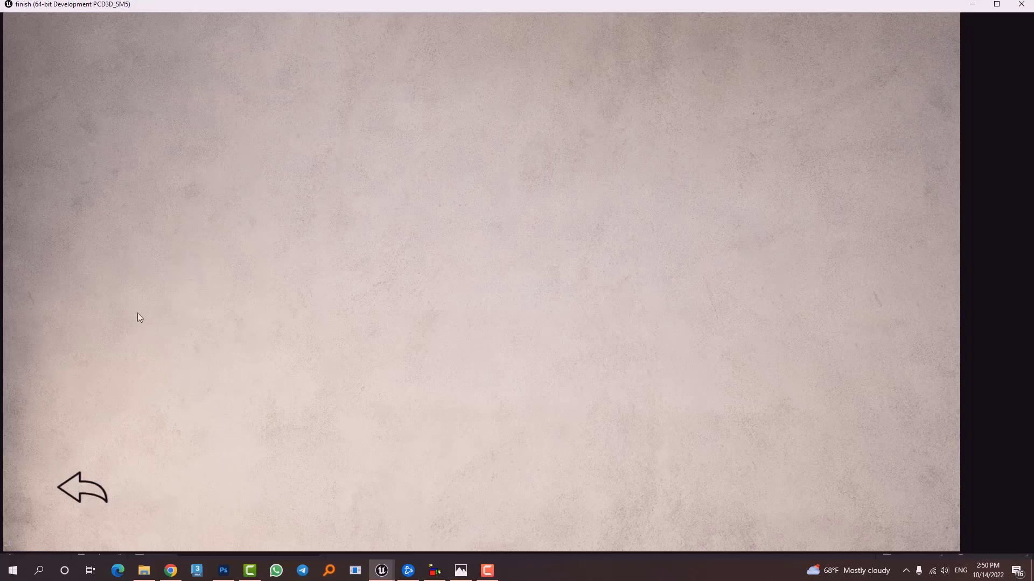
left_click(83, 492)
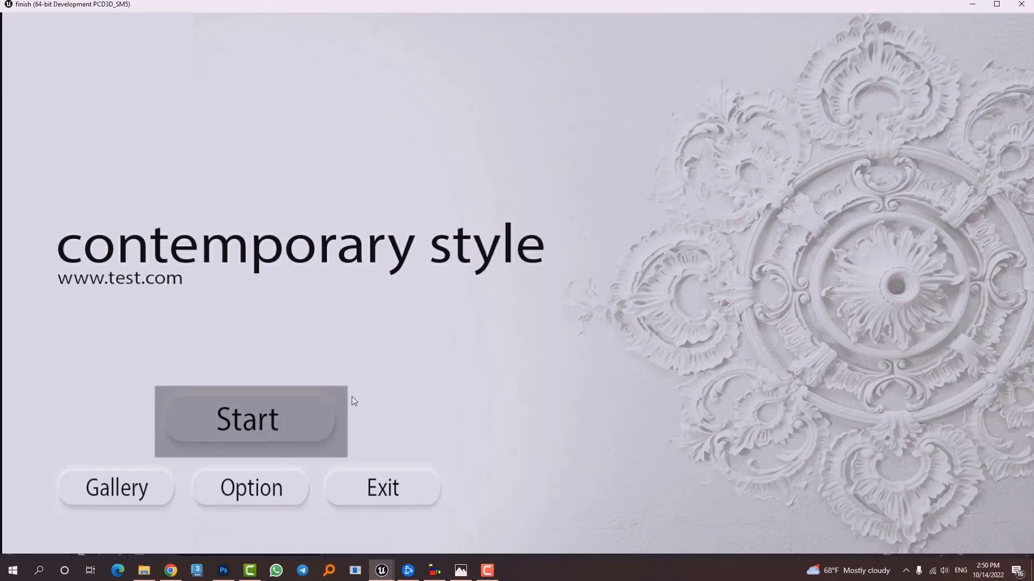
left_click(332, 420)
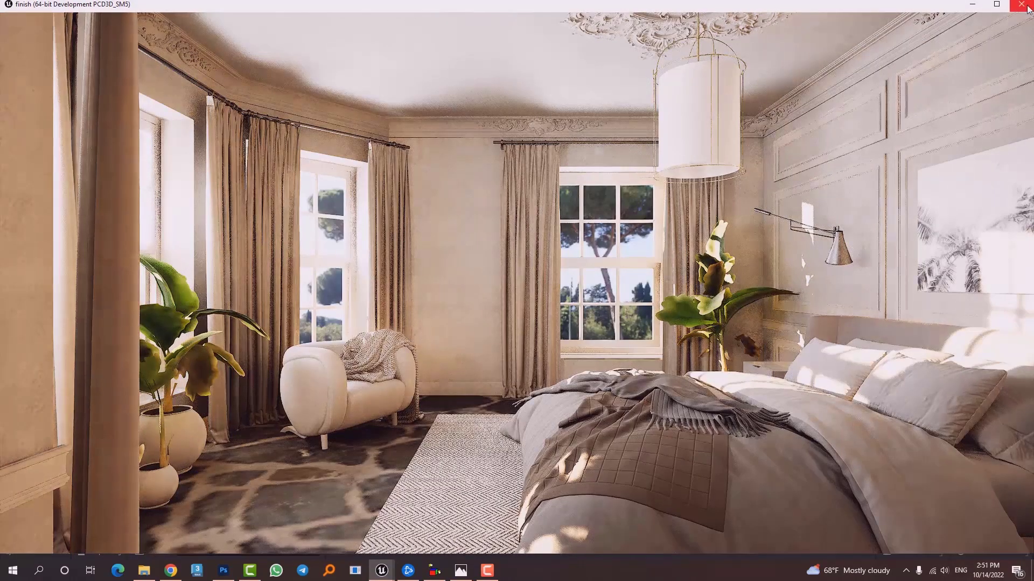
left_click(1021, 4)
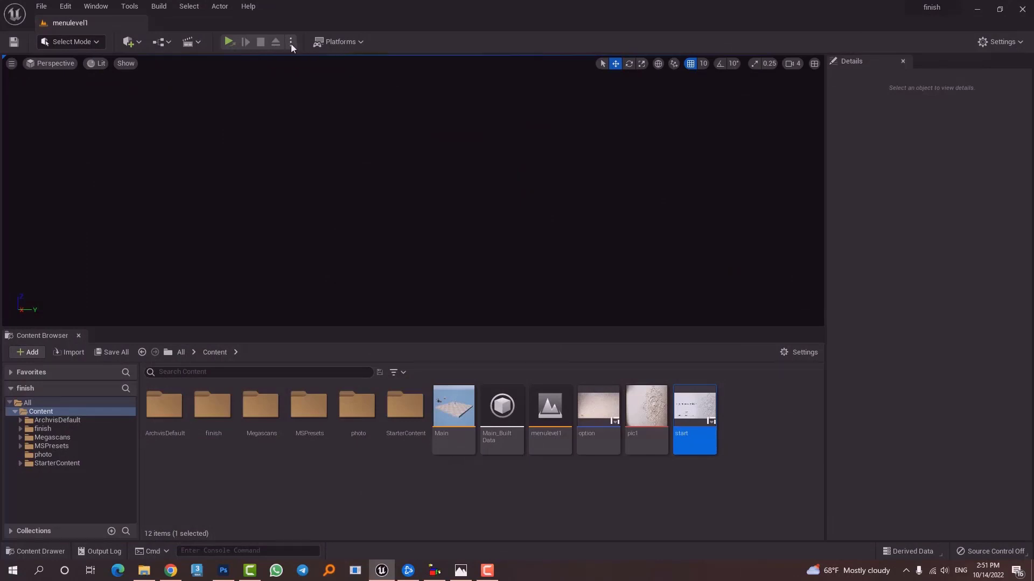
- Preview the menu level in the selected viewport and stop the session
left_click(291, 42)
left_click(345, 73)
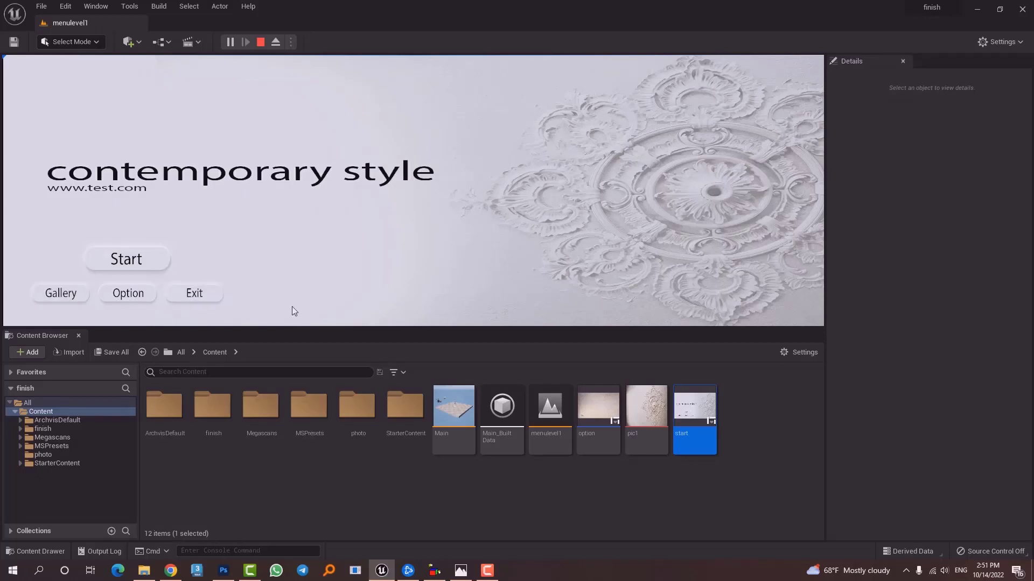
left_click(261, 42)
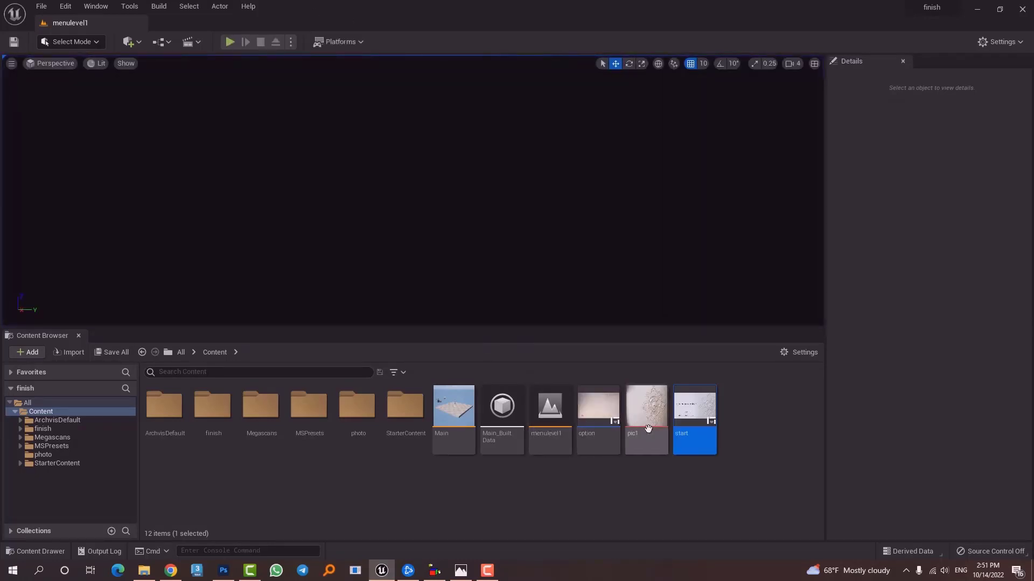
- Open the start widget and set the Start button's Hovered tint to white
double_click(699, 404)
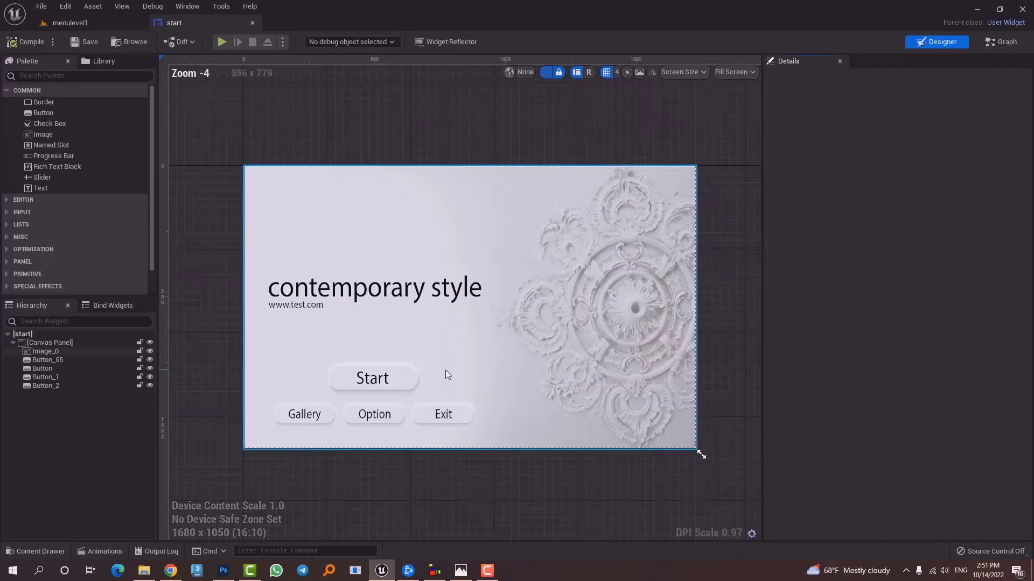
left_click(395, 377)
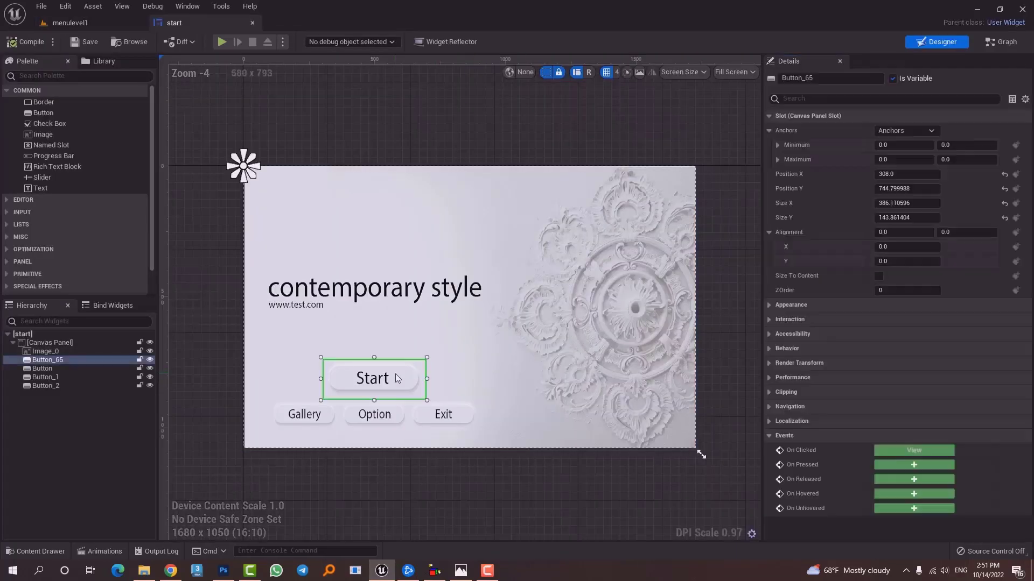
left_click(770, 305)
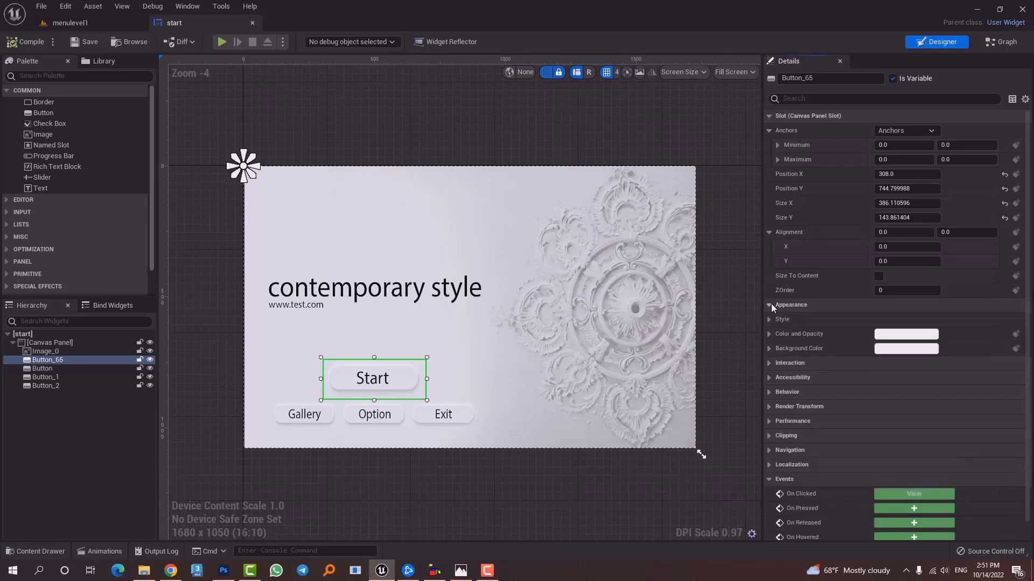
left_click(773, 320)
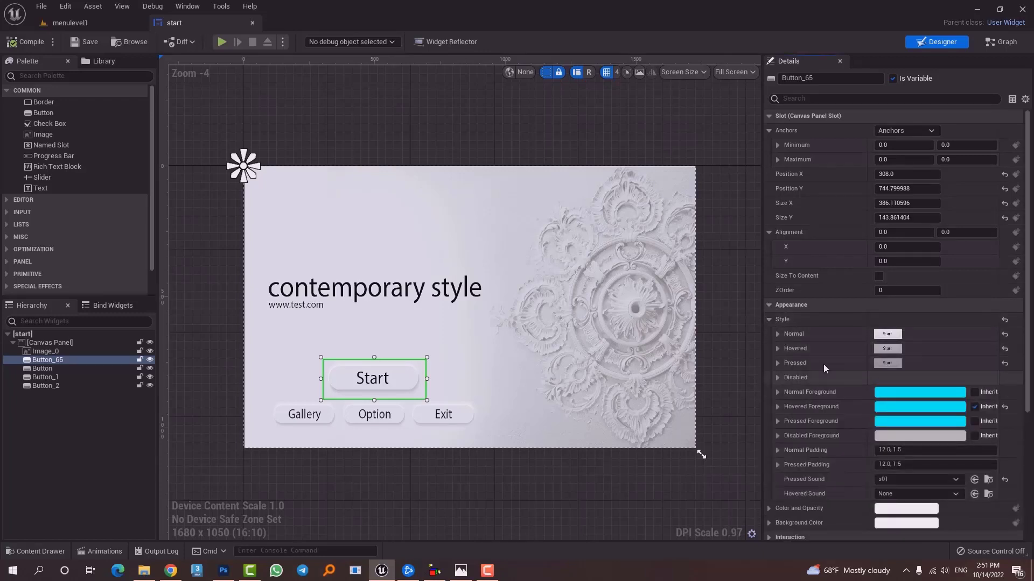
left_click(778, 334)
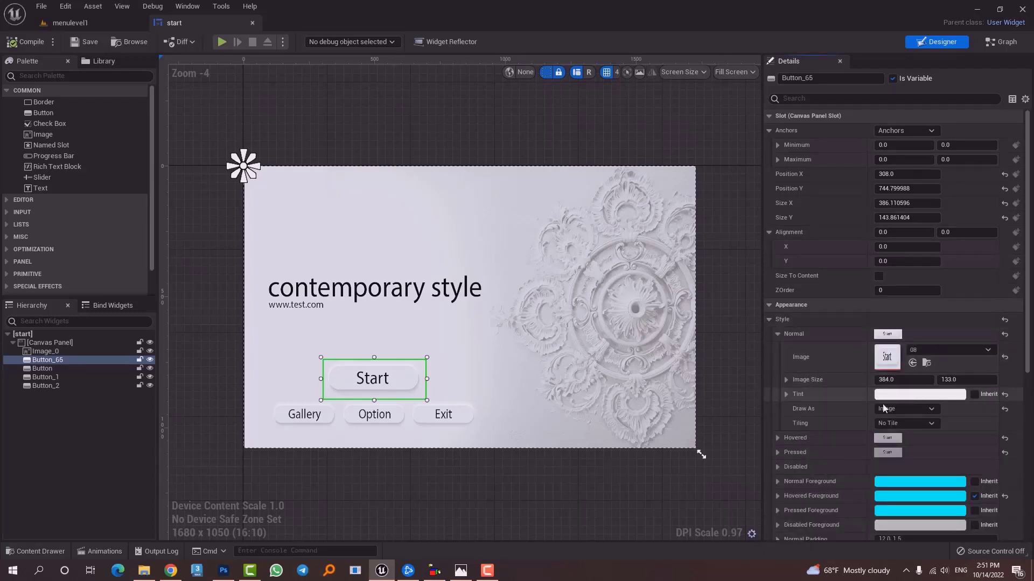
left_click(778, 438)
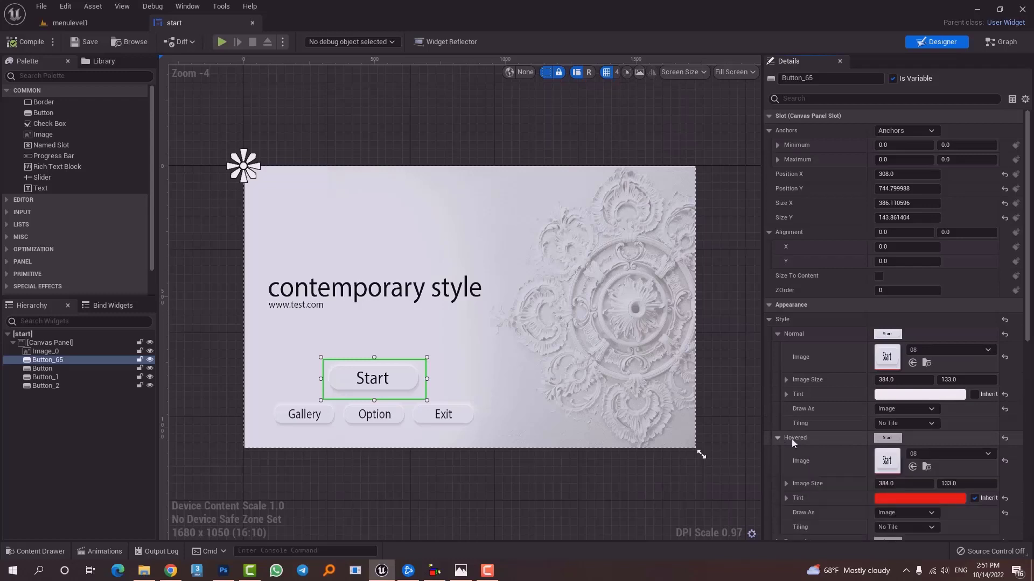
left_click(916, 498)
left_click_drag(817, 400, 817, 421)
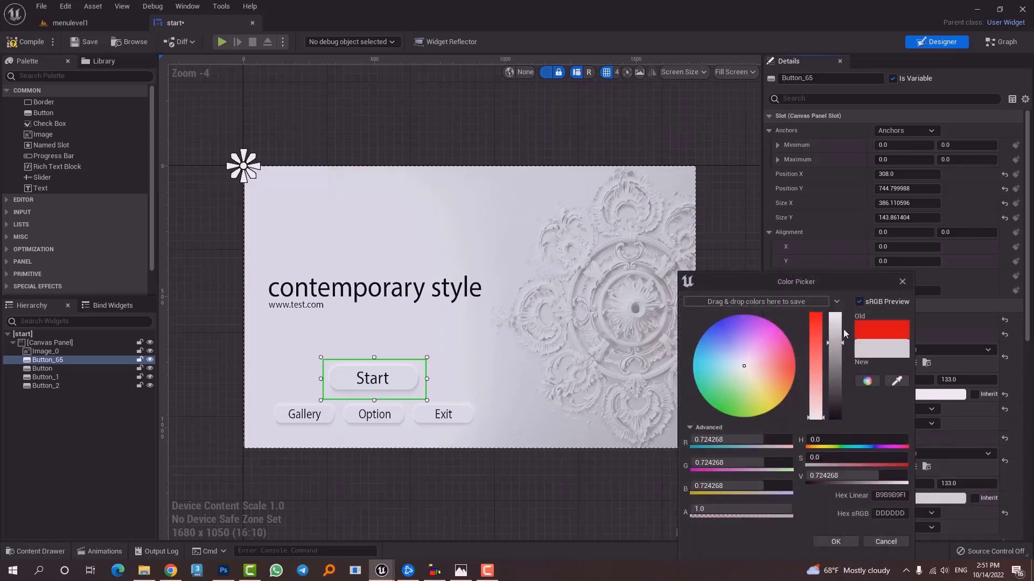
left_click(838, 541)
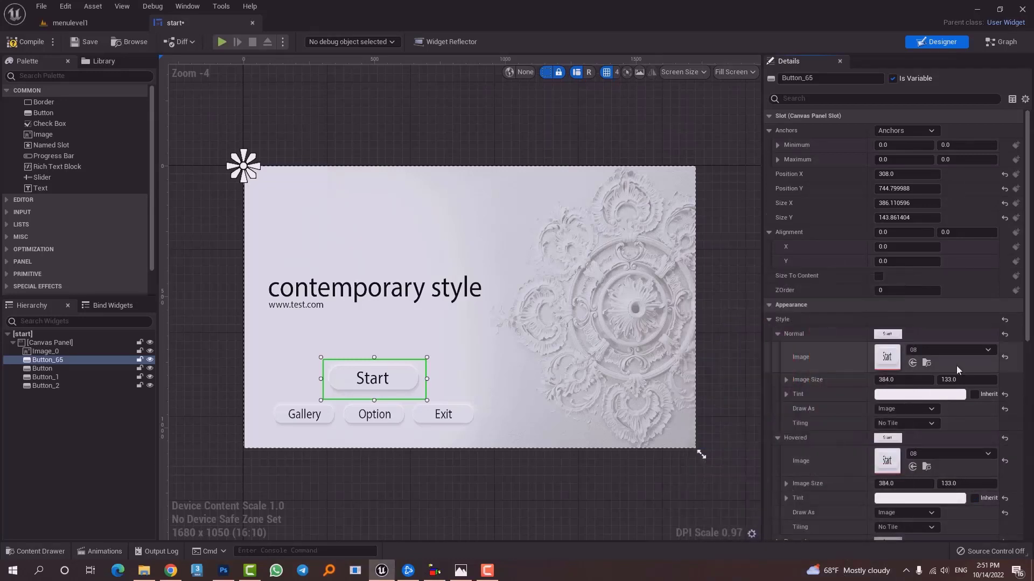
- Set the Start button's Pressed tint to white (FFFFFFFF)
scroll(956, 366, "down", 2)
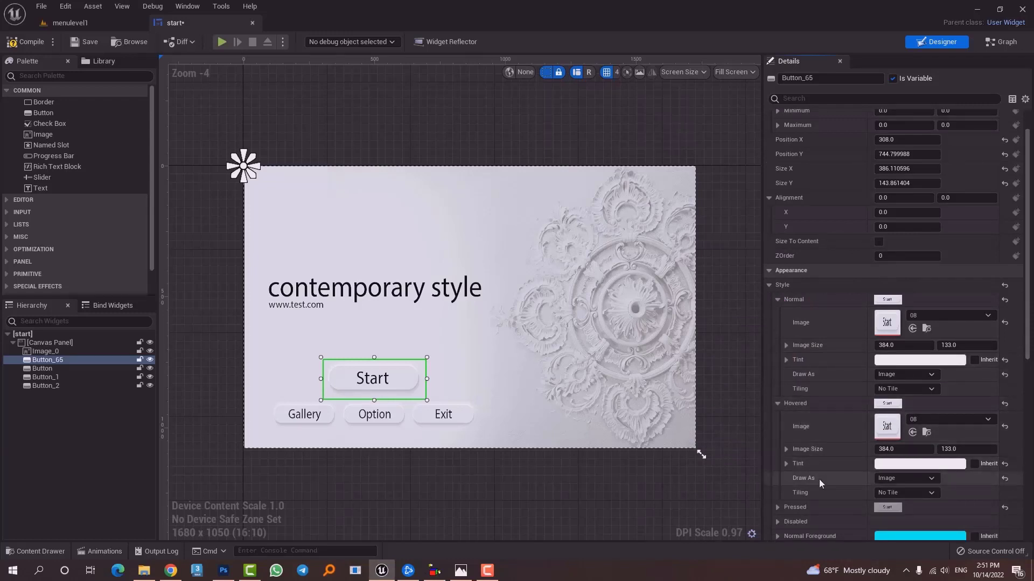
scroll(822, 480, "down", 4)
left_click(779, 440)
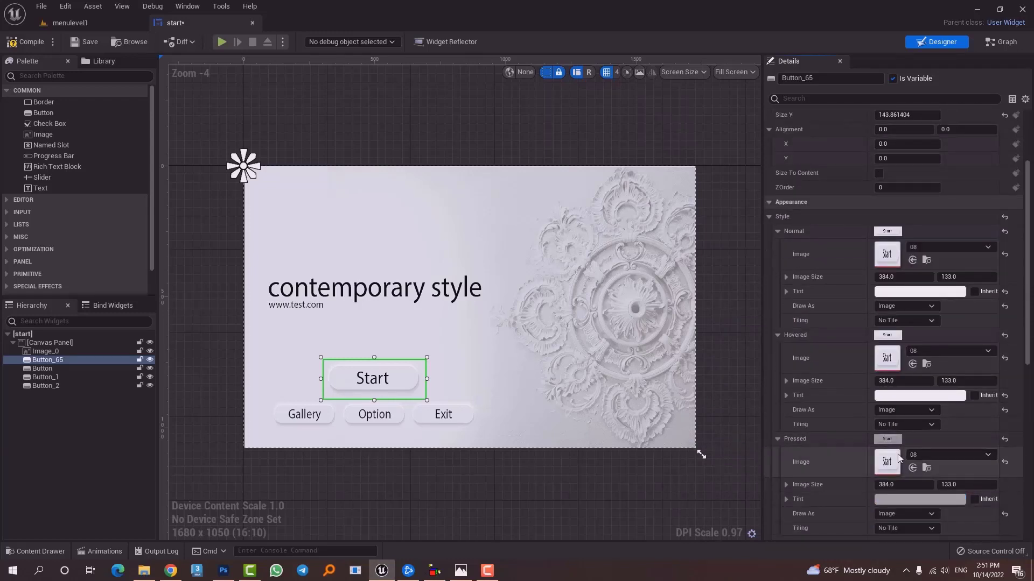
left_click(900, 498)
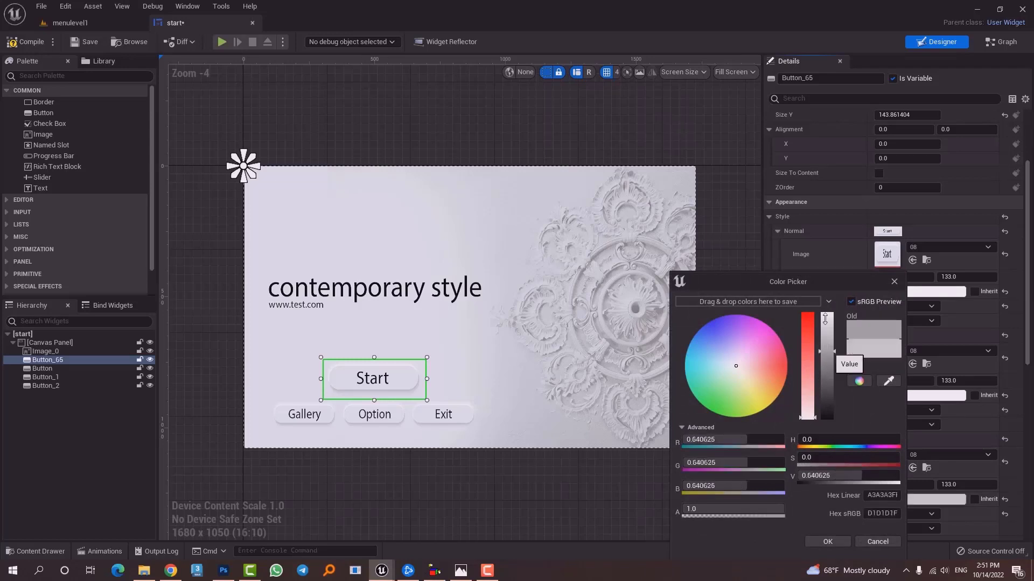
left_click(825, 319)
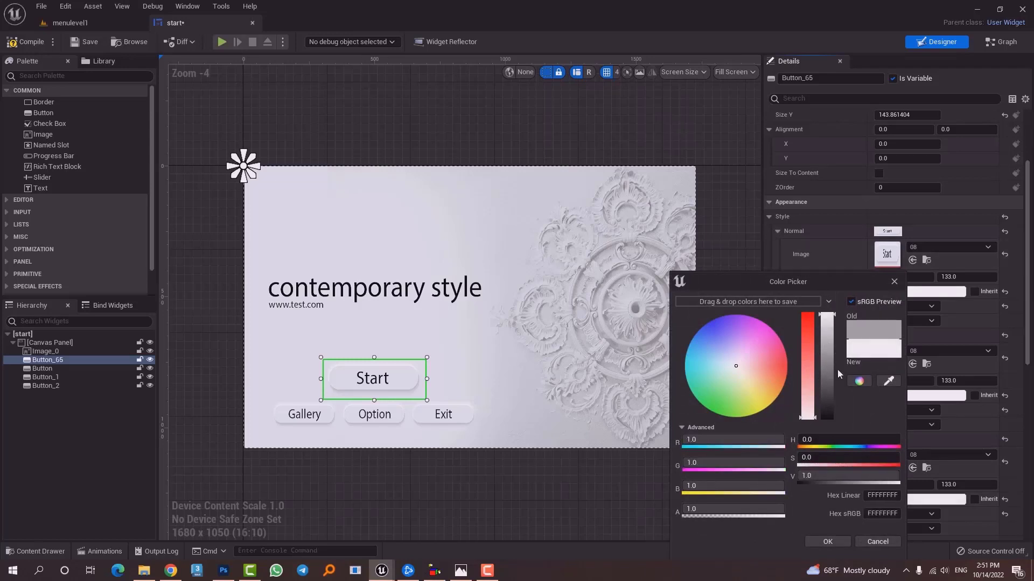
left_click(842, 544)
- Set the Exit button's Hovered tint to white (FFFFFFFF)
left_click(380, 419)
left_click(441, 420)
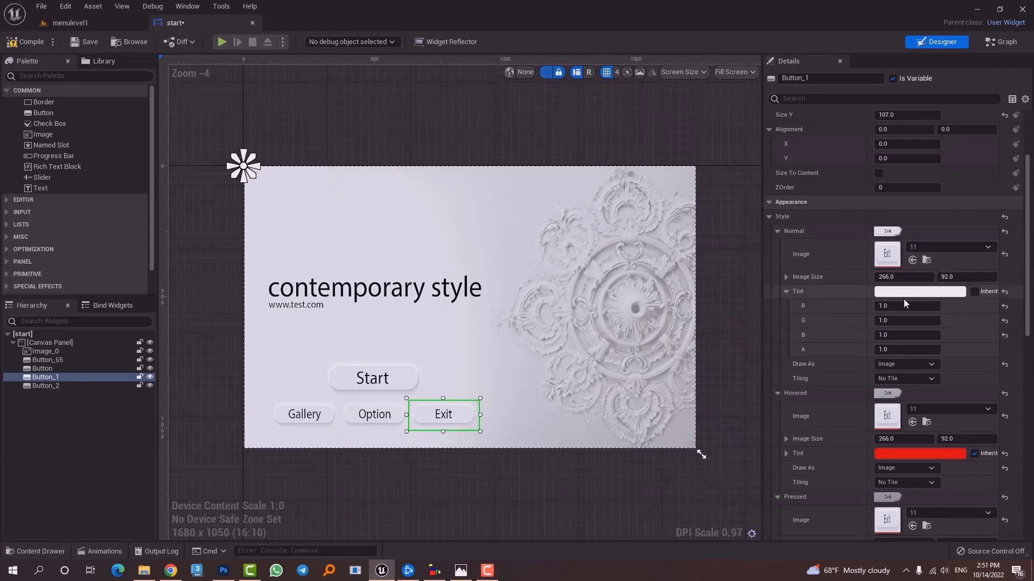
left_click(919, 453)
left_click_drag(818, 409, 820, 432)
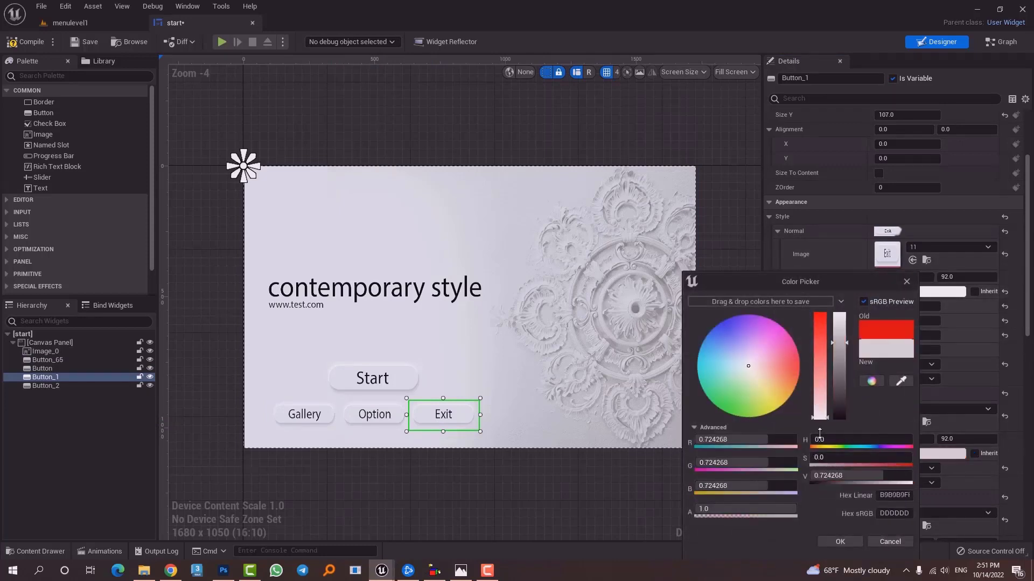
left_click_drag(843, 328, 849, 296)
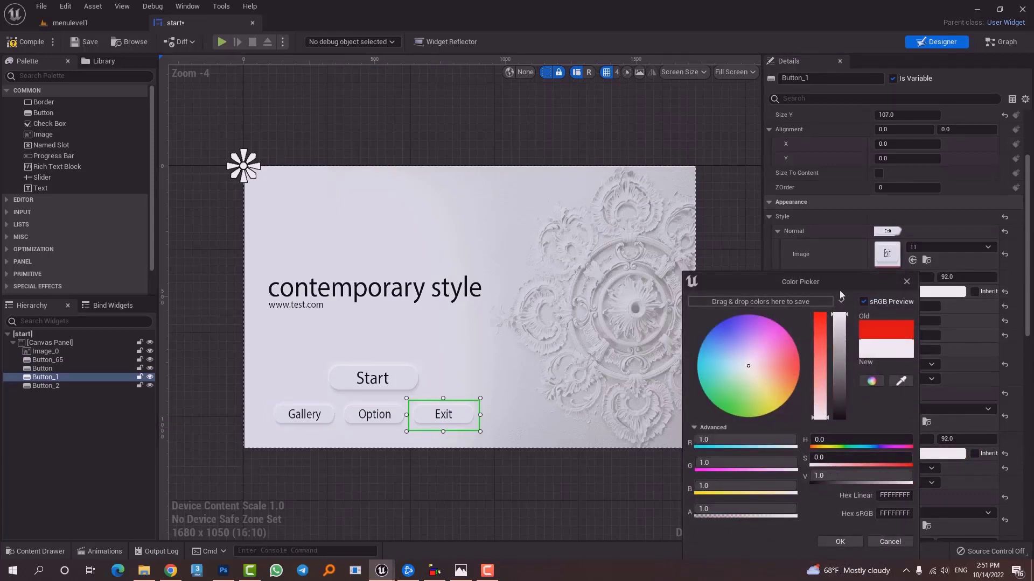
left_click(852, 541)
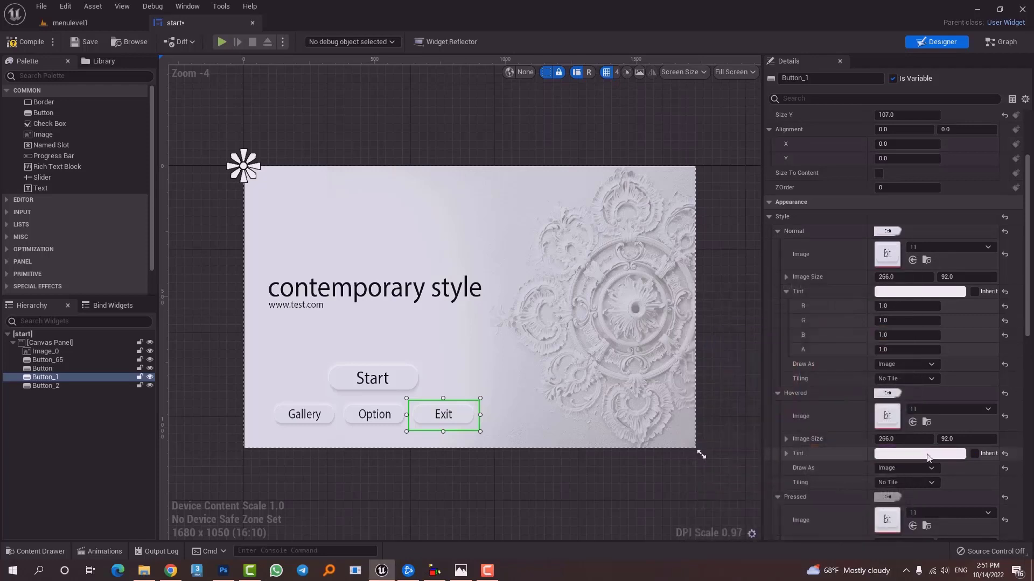
- Set the Exit button's Pressed tint to white
scroll(926, 472, "down", 2)
left_click(903, 505)
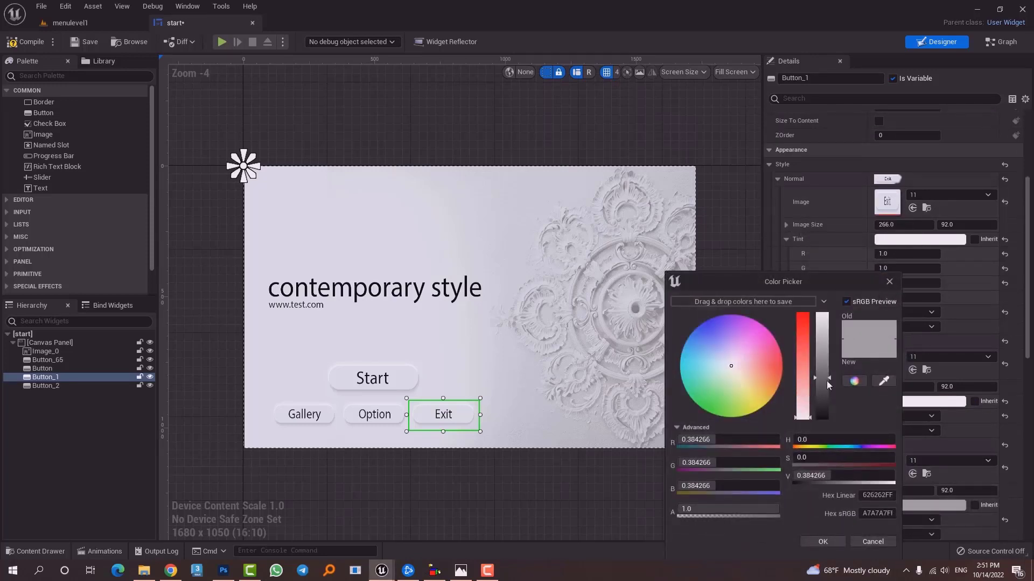
left_click_drag(827, 380, 828, 315)
left_click(822, 542)
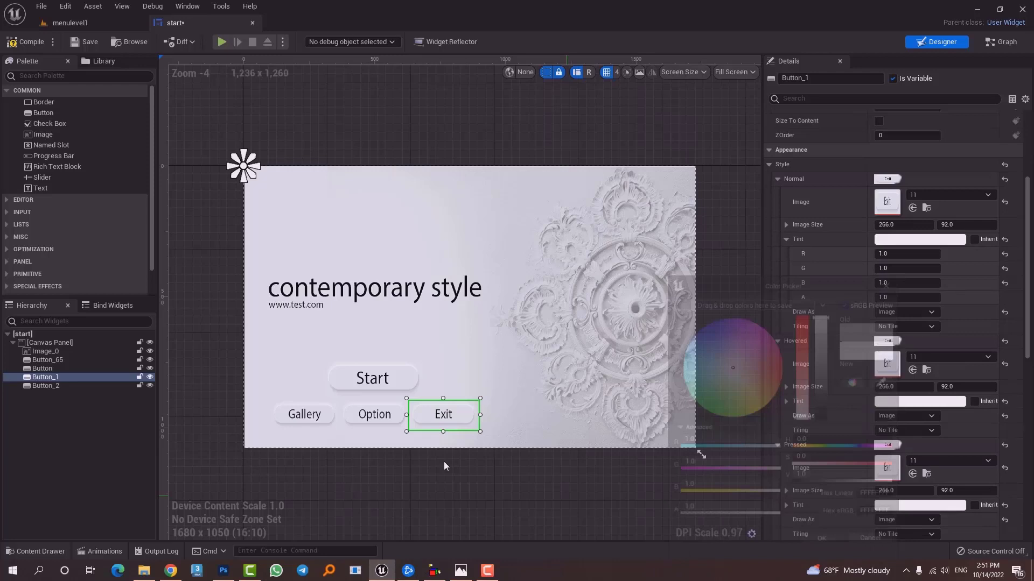
- Set the Option button's Pressed tint to white
left_click(396, 421)
left_click(897, 506)
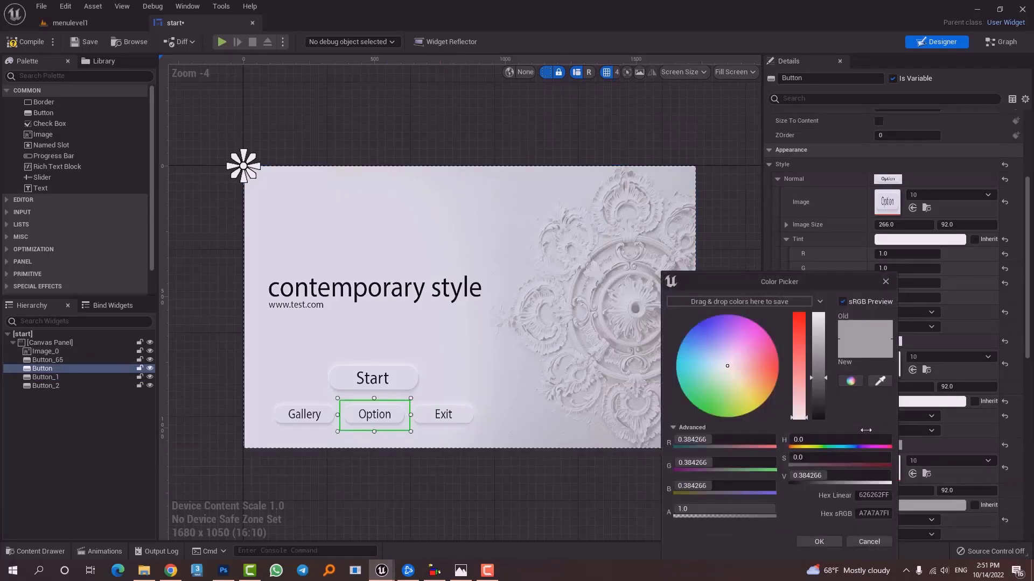
left_click_drag(818, 389, 833, 286)
left_click(829, 542)
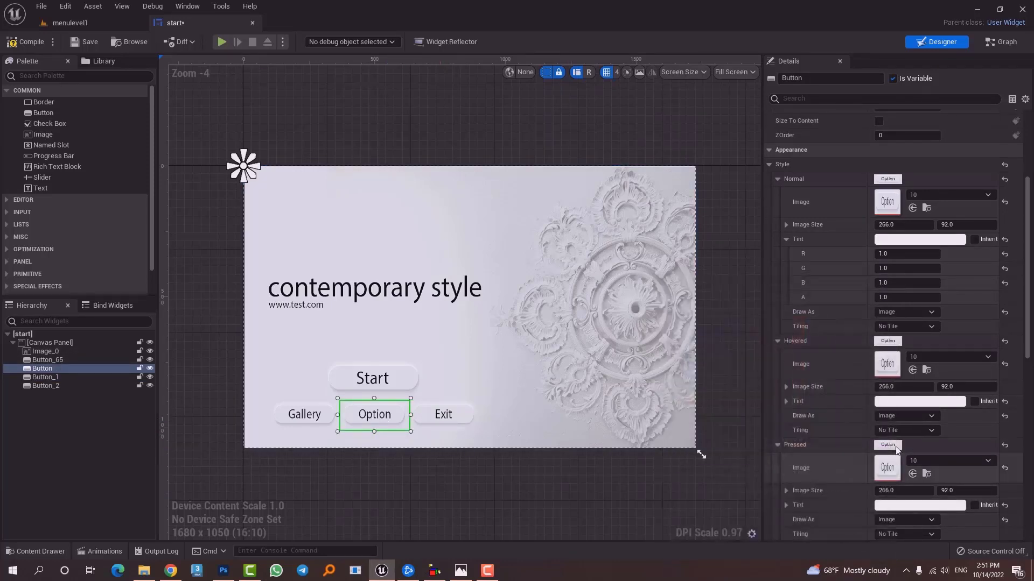
- Set the Gallery button's Pressed tint to white (FFFFFFFF)
left_click(299, 427)
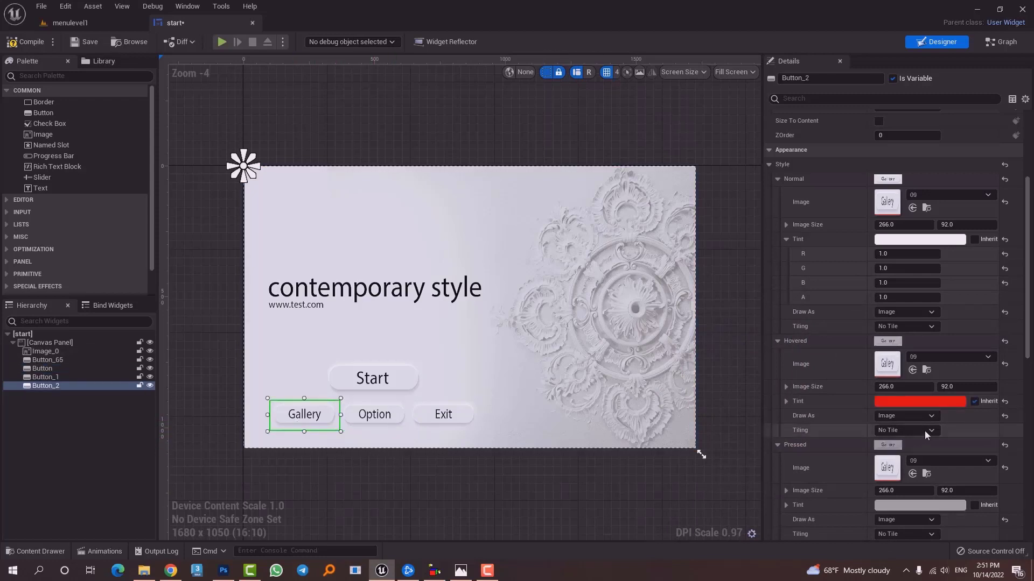
left_click(915, 506)
left_click_drag(839, 410, 862, 289)
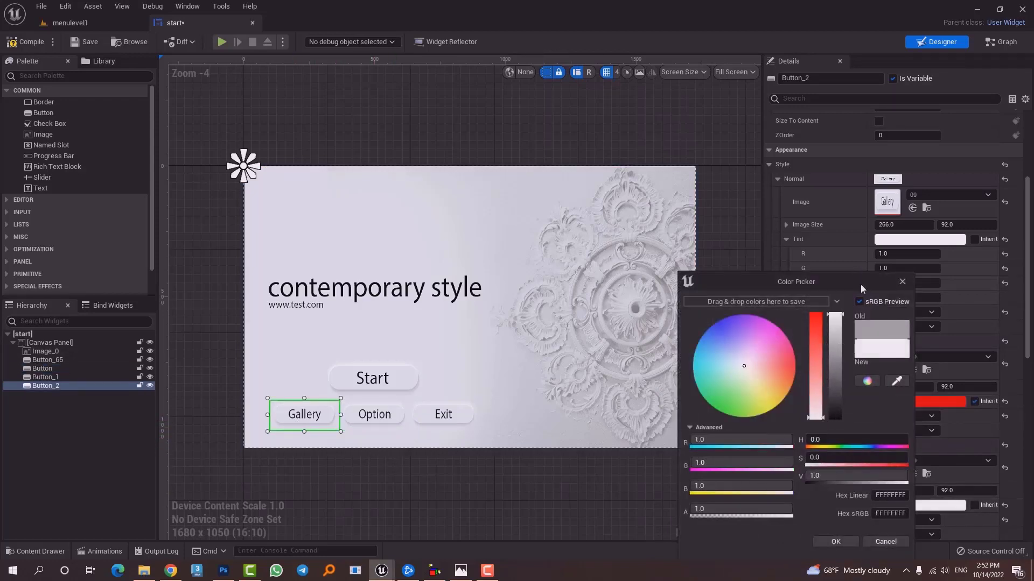
left_click(844, 542)
- Set the Gallery button's Hovered tint to white (FFFFFFFF)
left_click(929, 402)
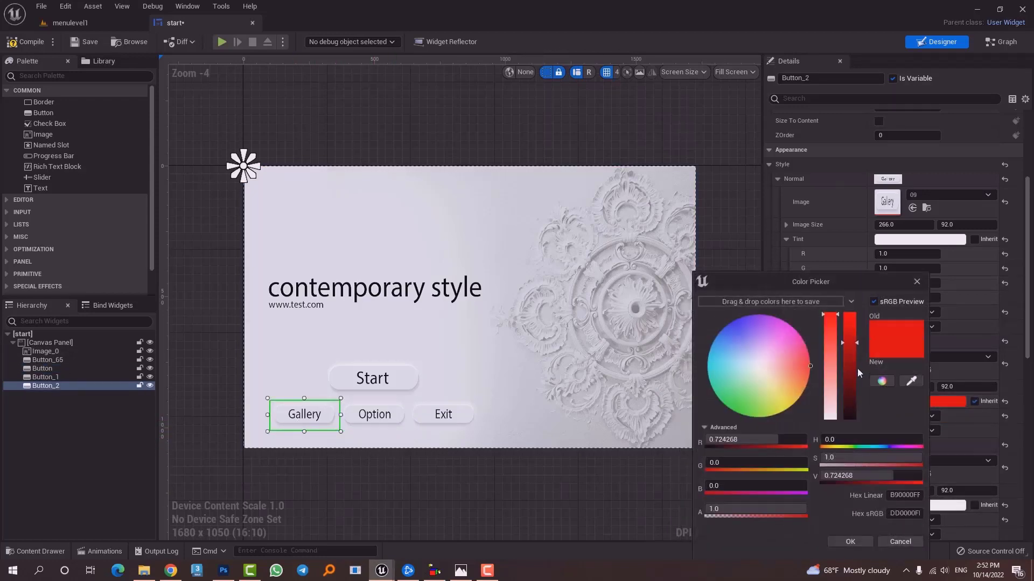
left_click(830, 425)
left_click_drag(854, 382, 864, 293)
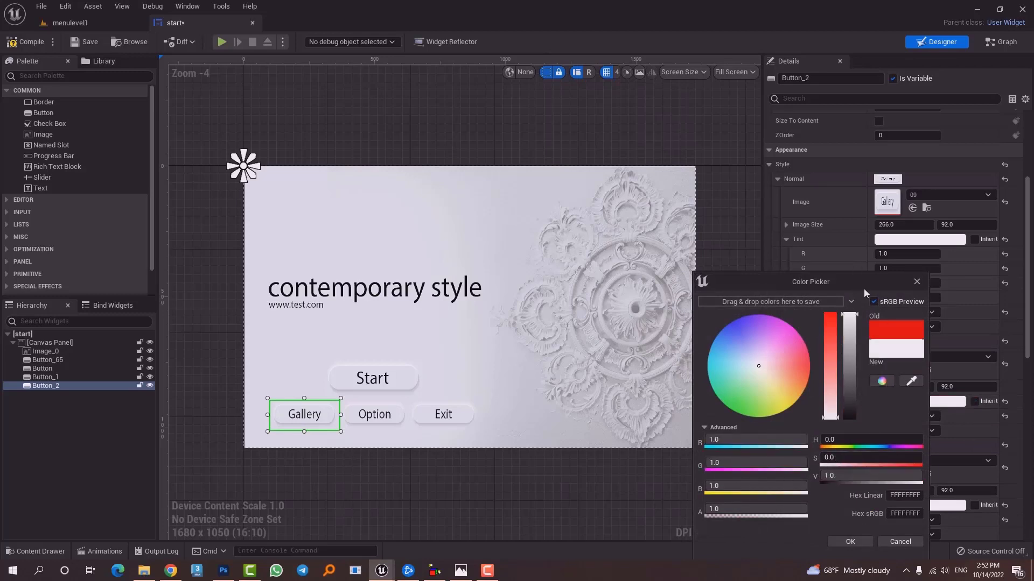
left_click(852, 544)
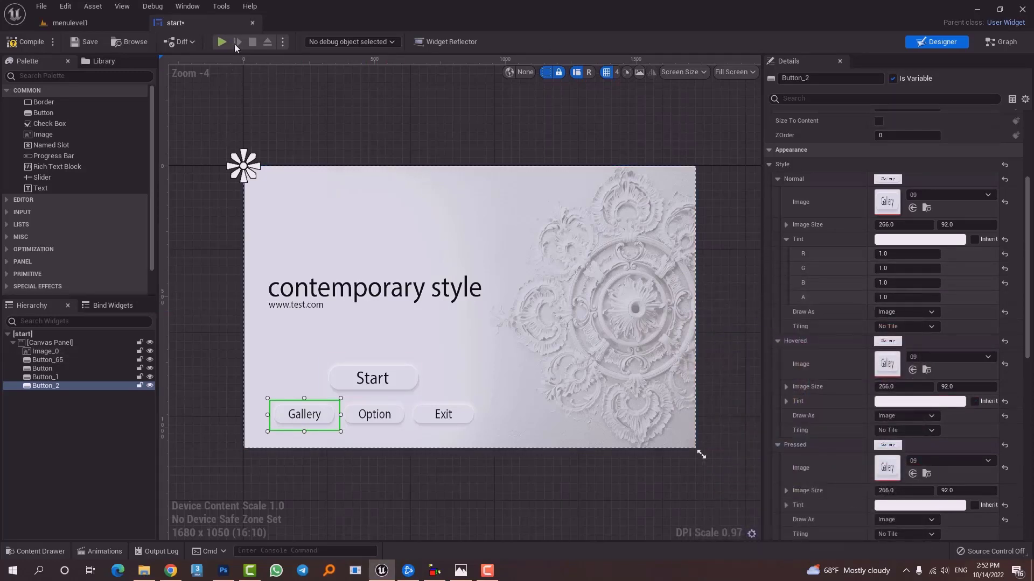
- Run the level as a standalone game, test the Option and Gallery buttons, and quit with Exit
left_click(222, 41)
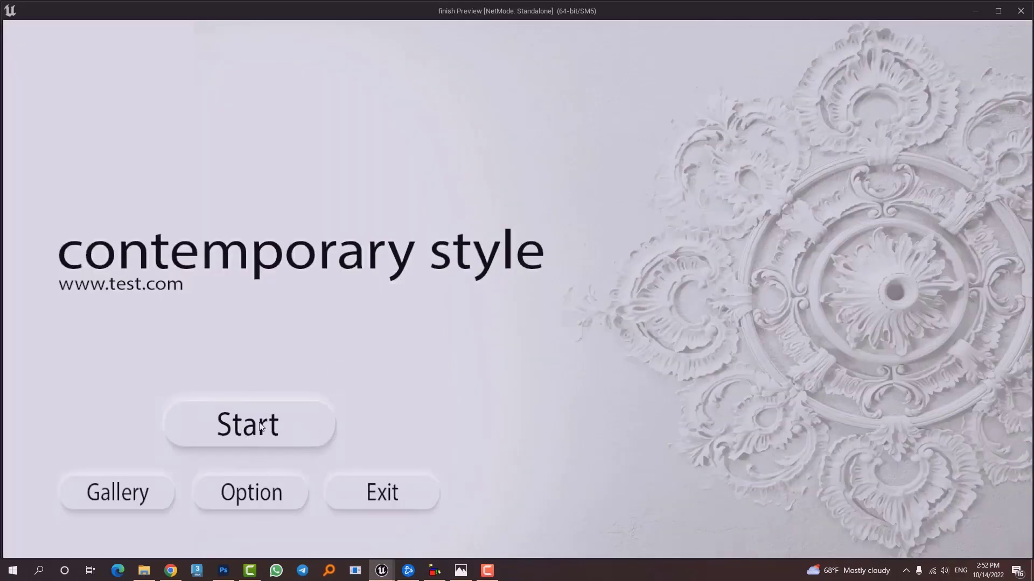
left_click(270, 484)
left_click(95, 497)
left_click(240, 500)
left_click(89, 494)
left_click(273, 492)
left_click(65, 483)
left_click(350, 498)
left_click(427, 482)
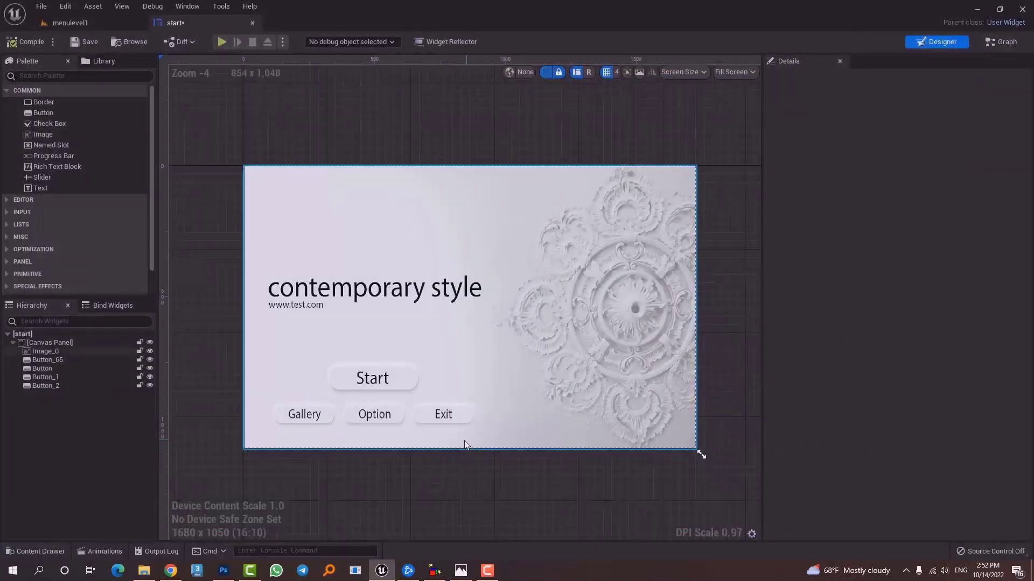
- Examine the Exit, Gallery and Option buttons' frames and spacing against the background image in the designer
scroll(458, 440, "up", 2)
right_click_drag(445, 441, 516, 379)
left_click(525, 355)
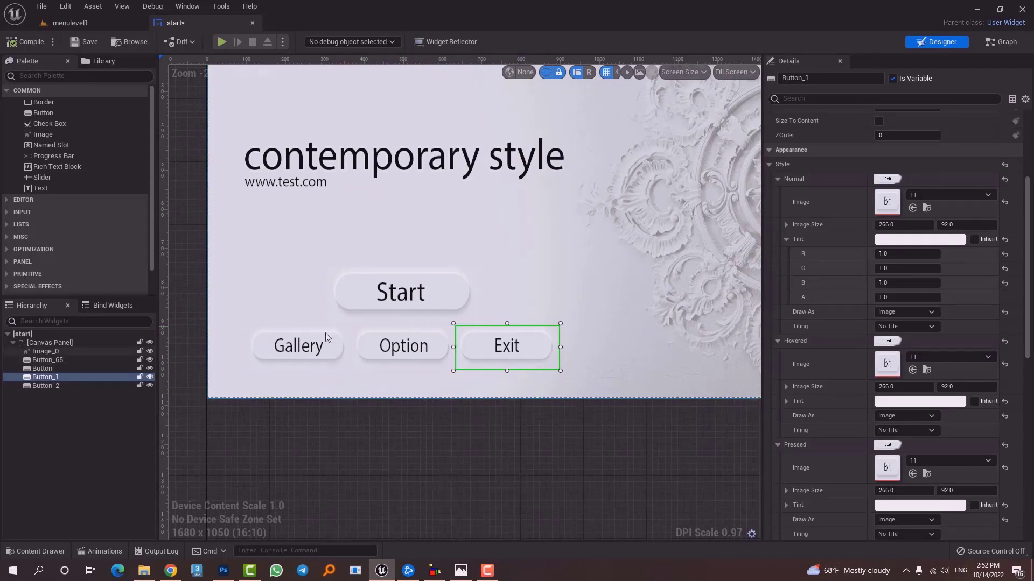
left_click(495, 498)
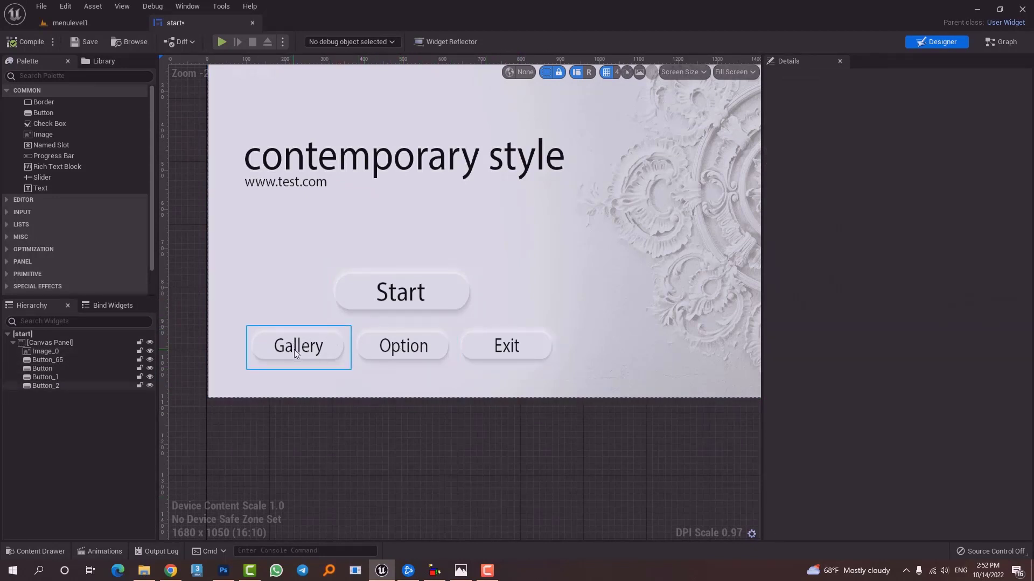
scroll(600, 296, "down", 4)
scroll(506, 323, "up", 4)
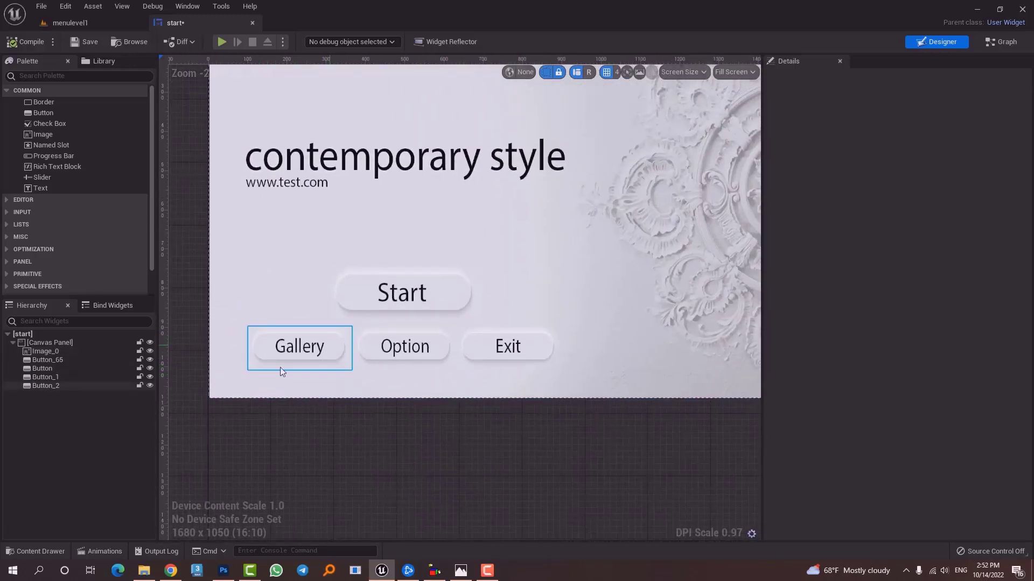
left_click(280, 369)
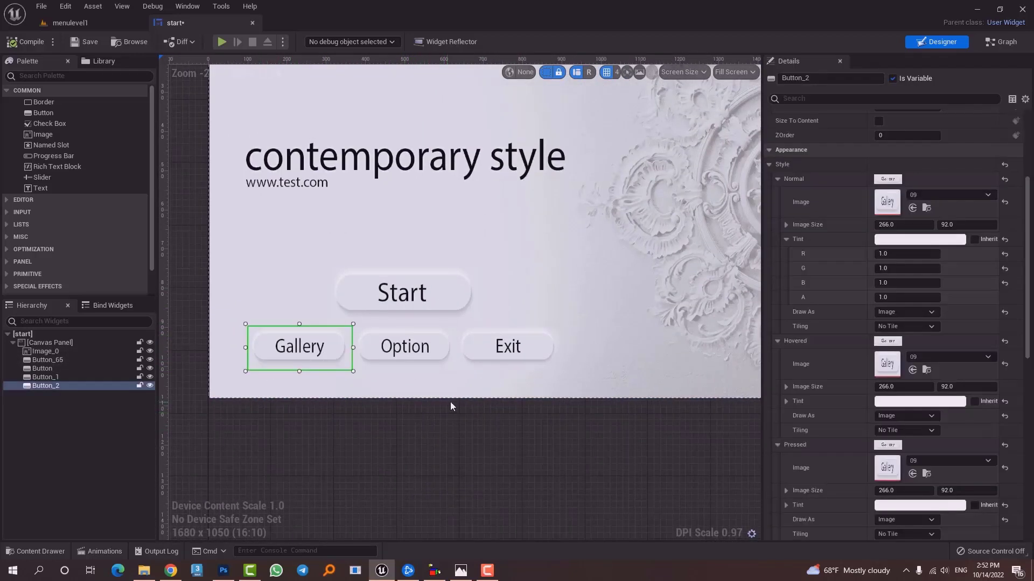
scroll(578, 353, "down", 2)
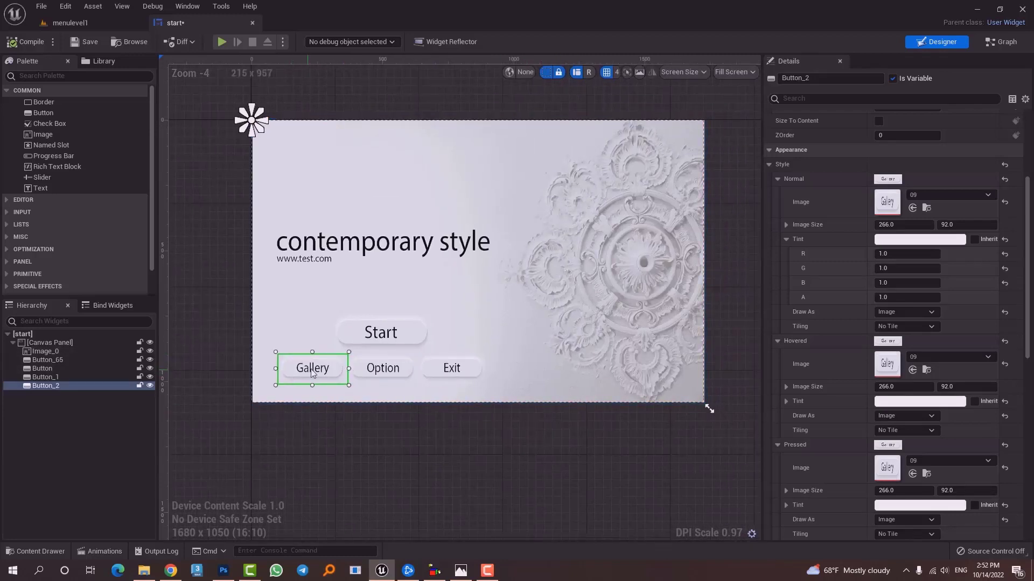
scroll(319, 373, "up", 1)
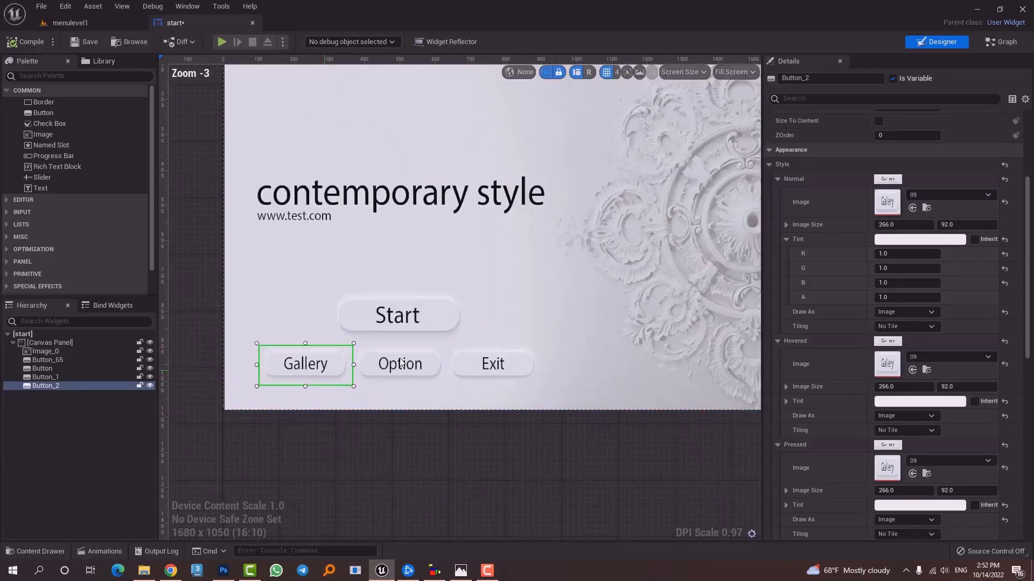
left_click(388, 374)
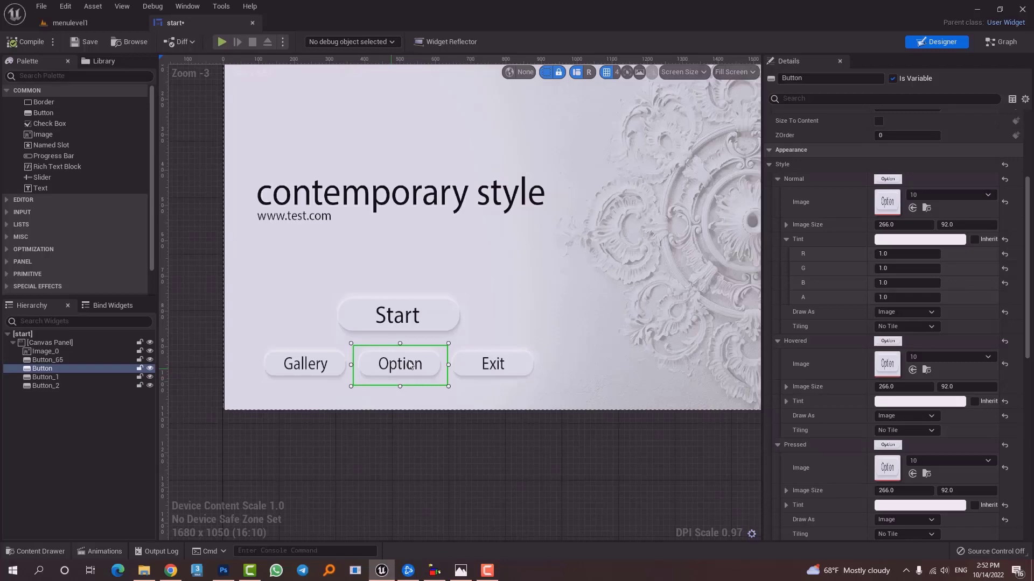
left_click(349, 220)
scroll(355, 318, "down", 3)
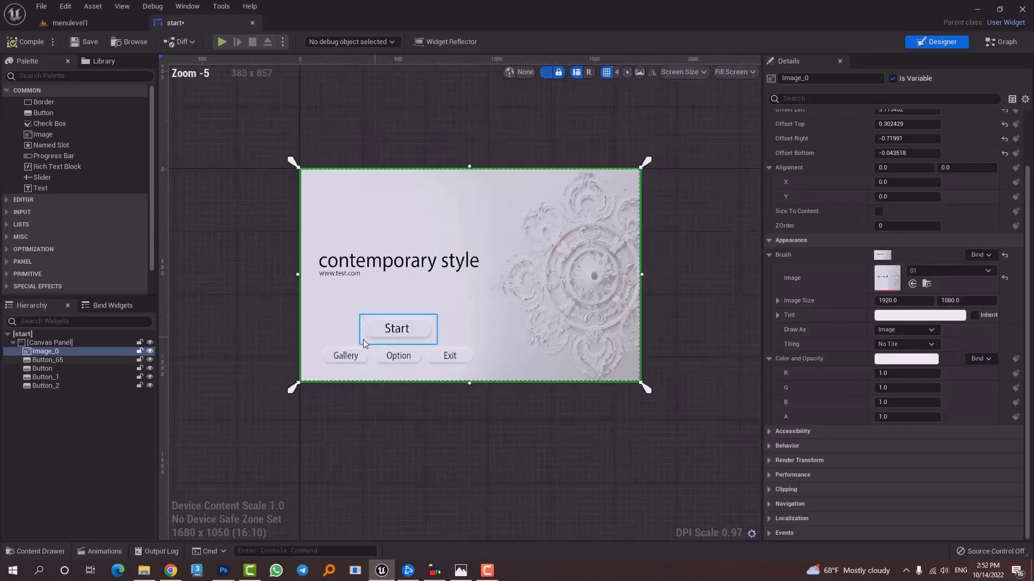
- Open the option widget from the Content folder for editing
scroll(403, 260, "up", 3)
left_click(455, 373)
key("ctrl+space")
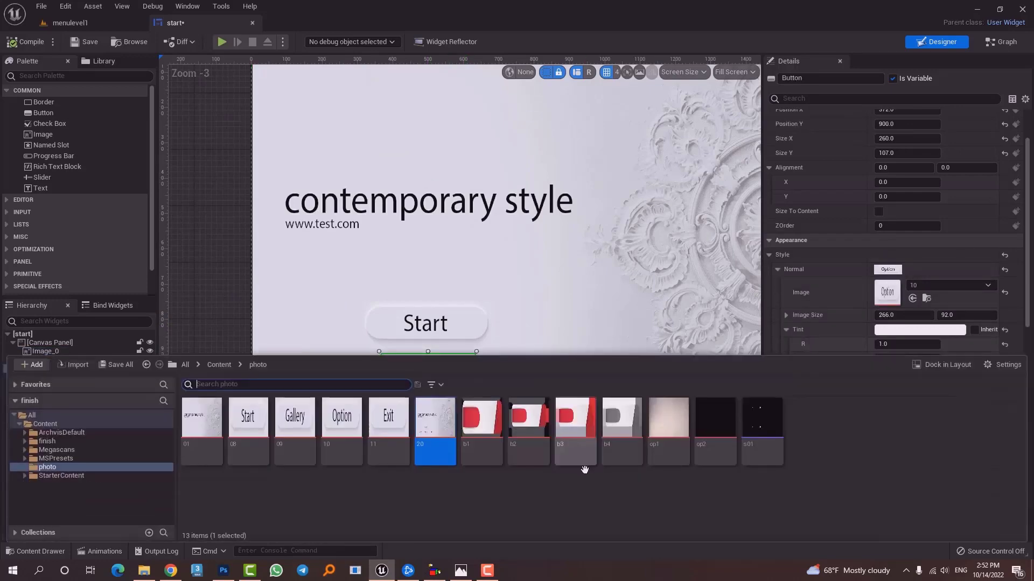
left_click(45, 423)
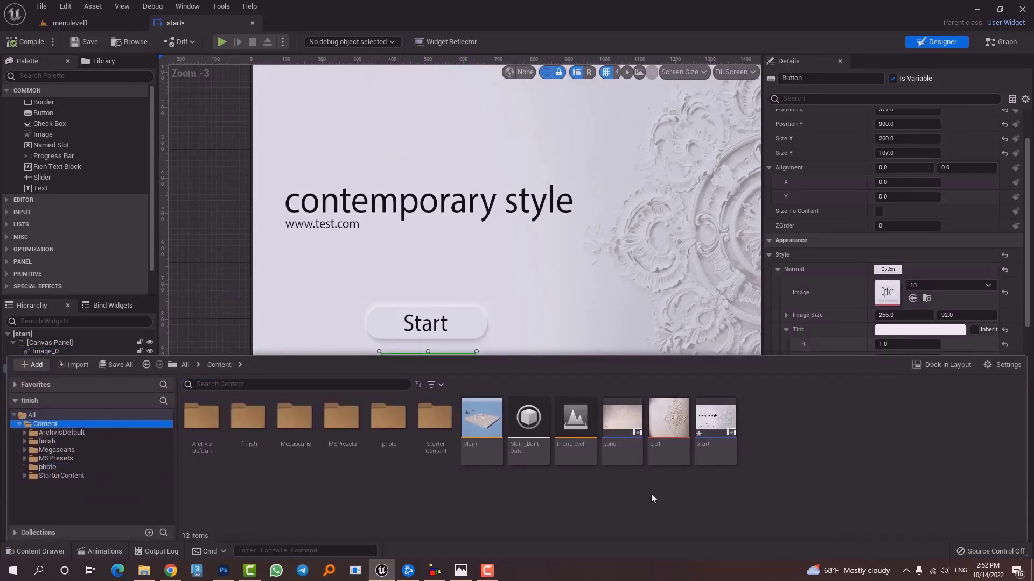
double_click(621, 426)
scroll(573, 319, "down", 1)
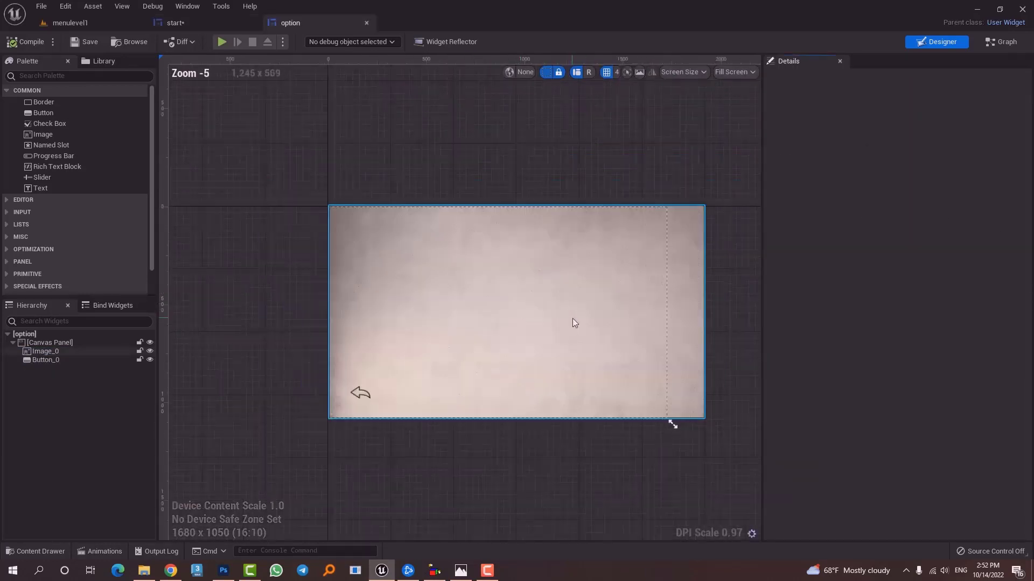
- Delete the background image from the option widget, keeping its back arrow button
right_click_drag(572, 318, 525, 296)
left_click(579, 293)
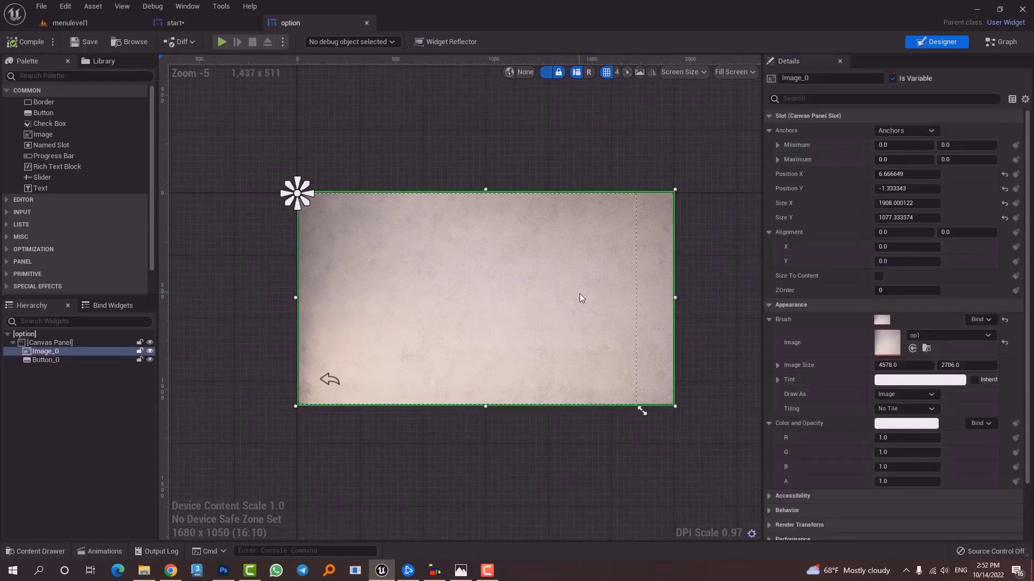
key("Delete")
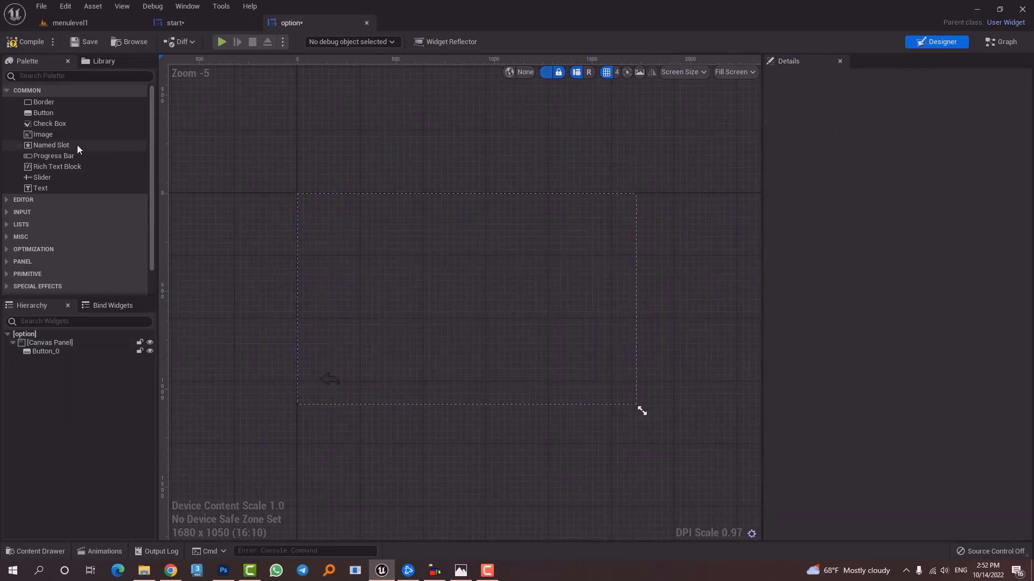
key("ctrl+z")
left_click(448, 291)
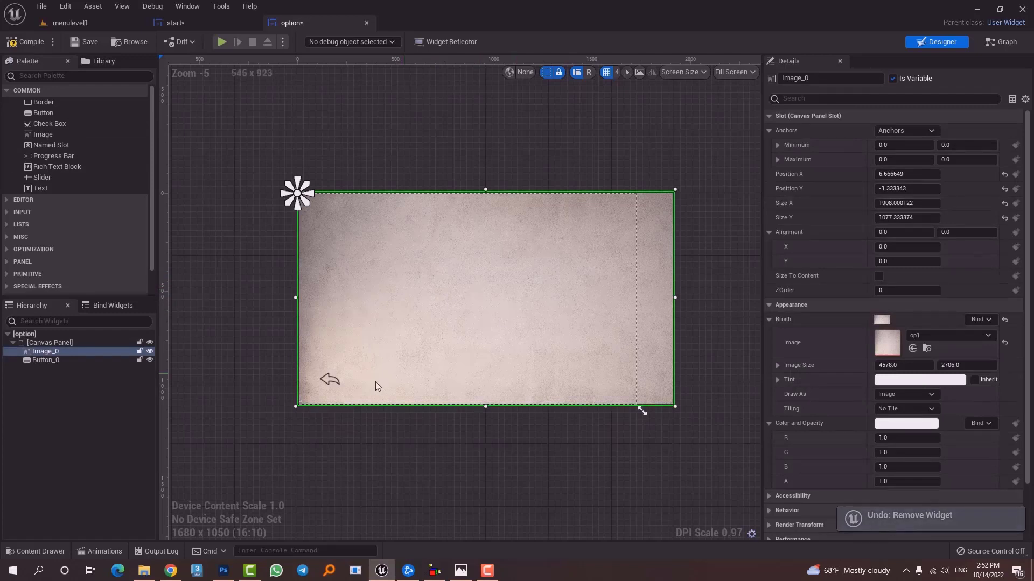
key("Delete")
left_click(556, 363)
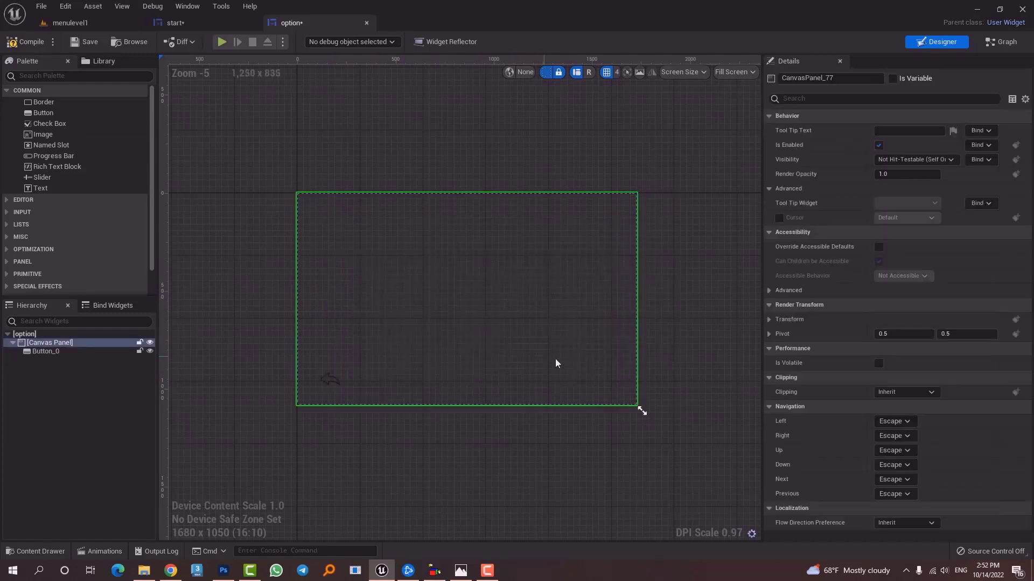
- Resize the option widget's preview canvas to 1920 x 1080
left_click_drag(642, 410, 692, 417)
left_click(593, 181)
right_click_drag(503, 339, 464, 313)
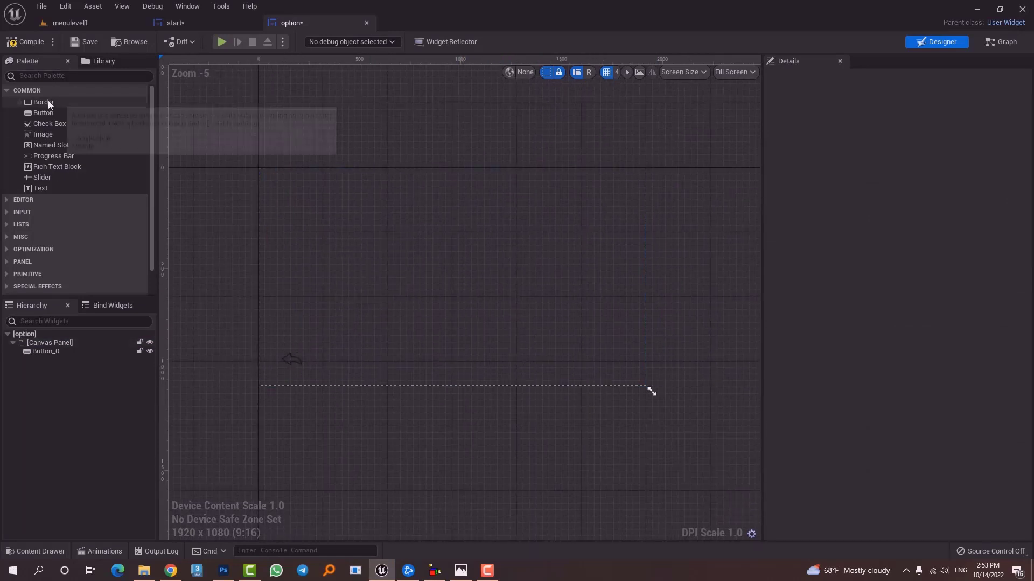
- Add a Border covering the whole canvas and anchor it to stretch in both directions
left_click_drag(41, 103, 259, 167)
left_click_drag(310, 210, 647, 386)
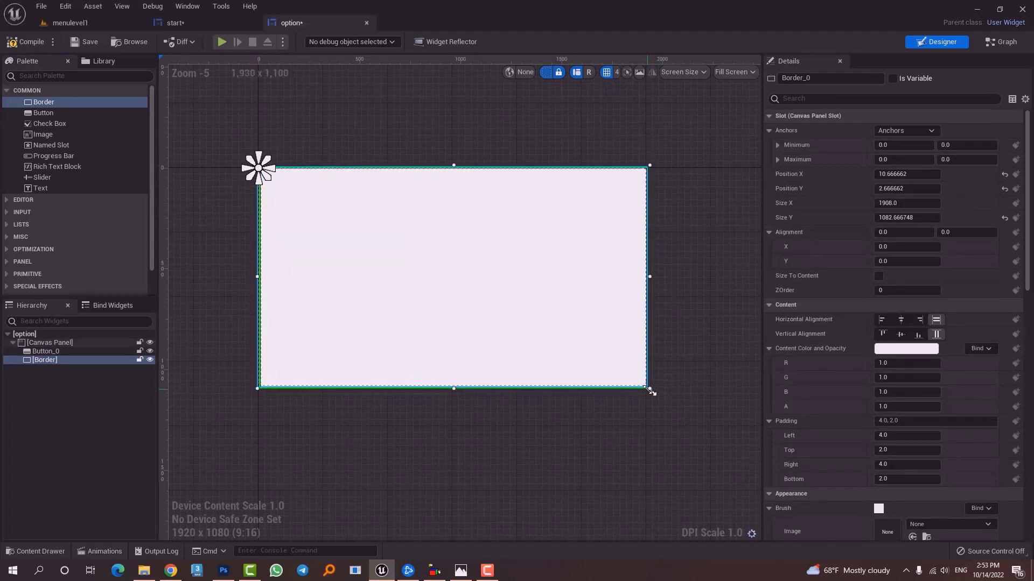
left_click(911, 130)
left_click(1005, 270)
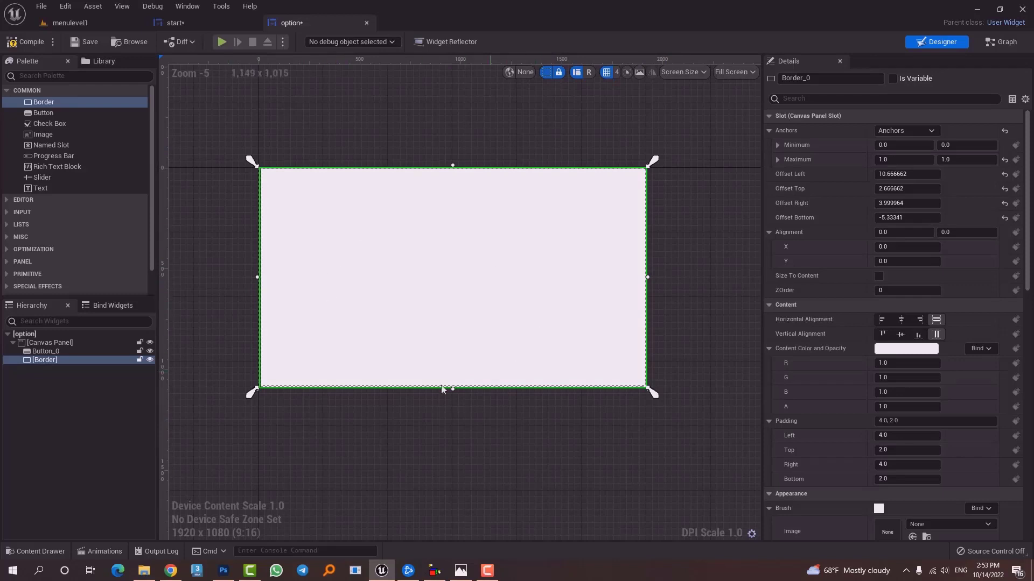
left_click(86, 394)
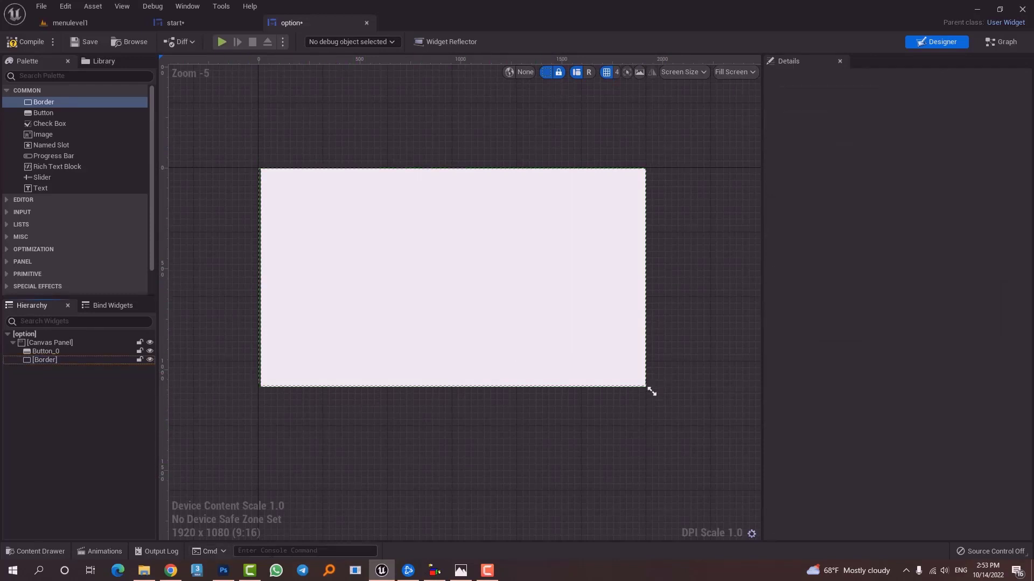
- Try to fill the Border with texture 20 from the photo folder or a nested Image widget
key("ctrl+space")
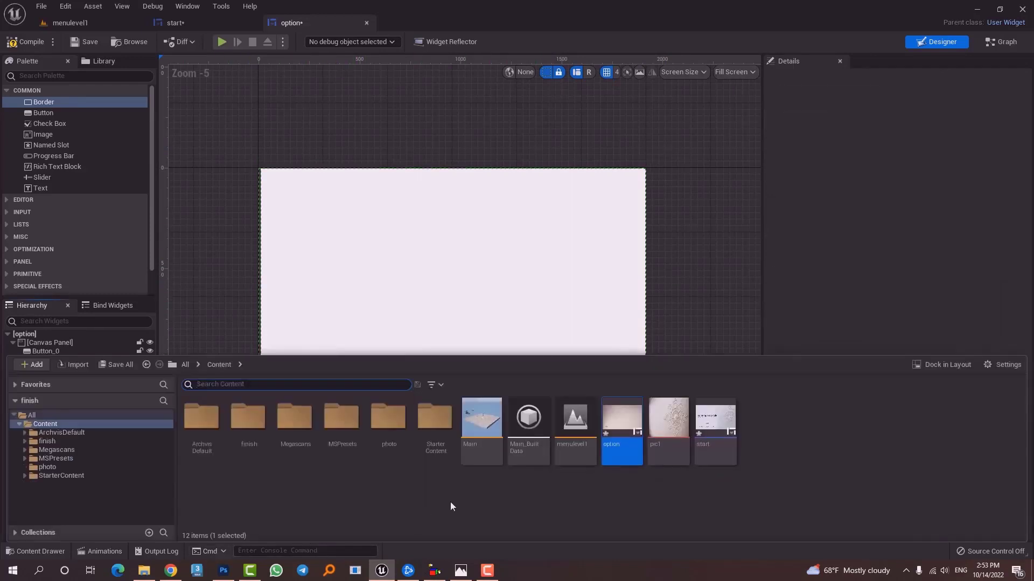
double_click(399, 426)
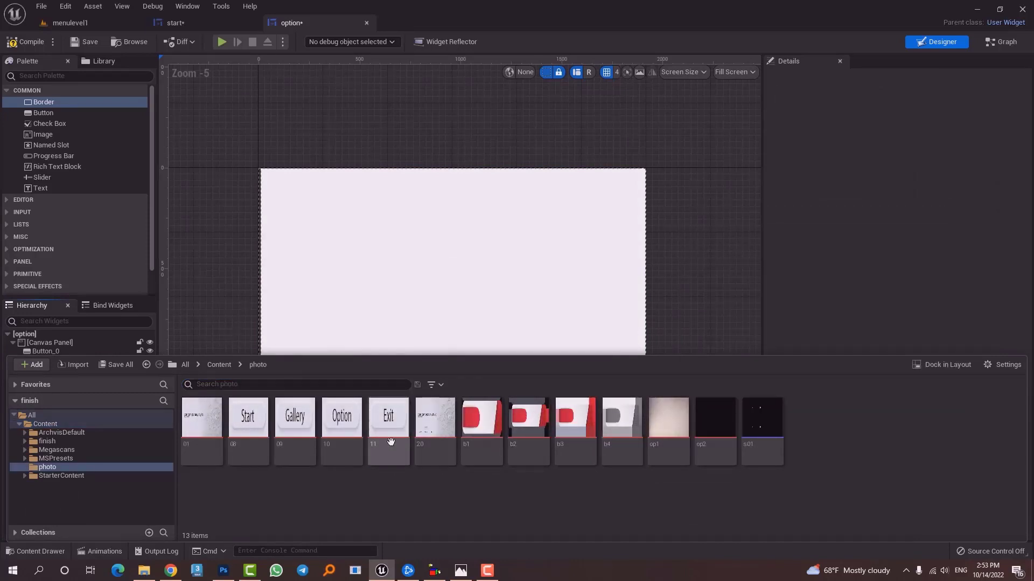
left_click_drag(437, 437, 554, 102)
left_click(554, 104)
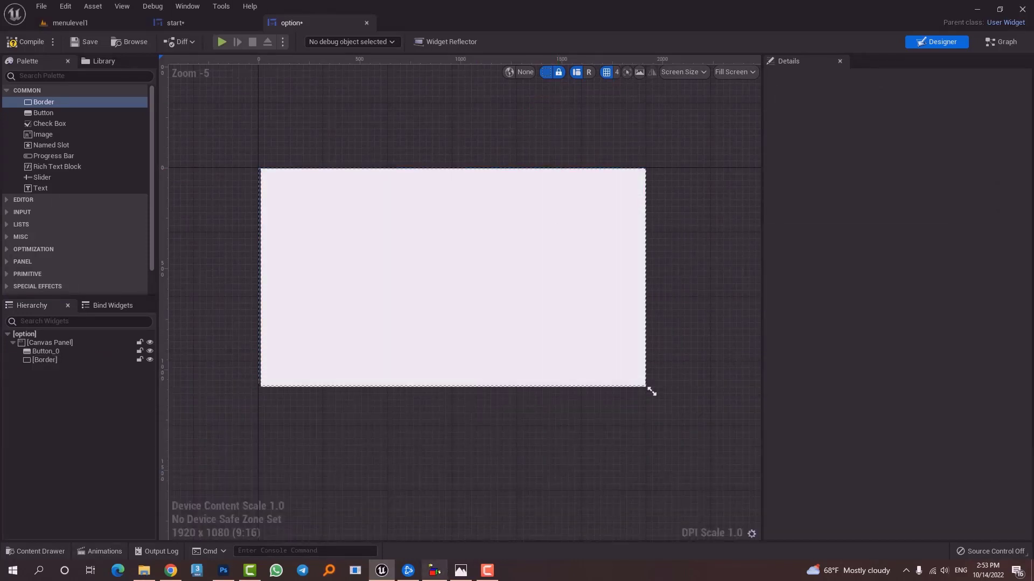
key("ctrl+space")
left_click_drag(435, 425, 333, 231)
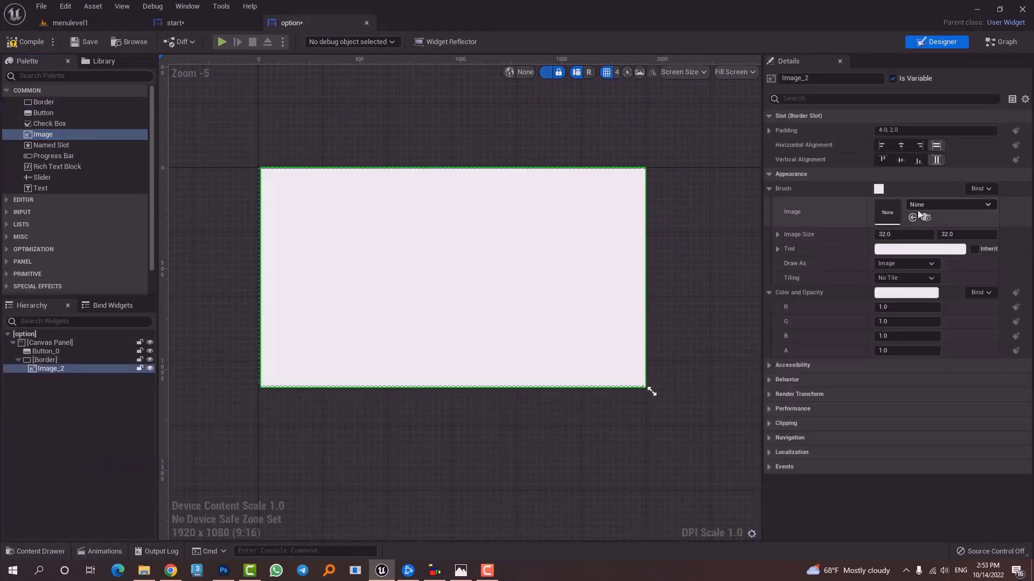
key("ctrl+z")
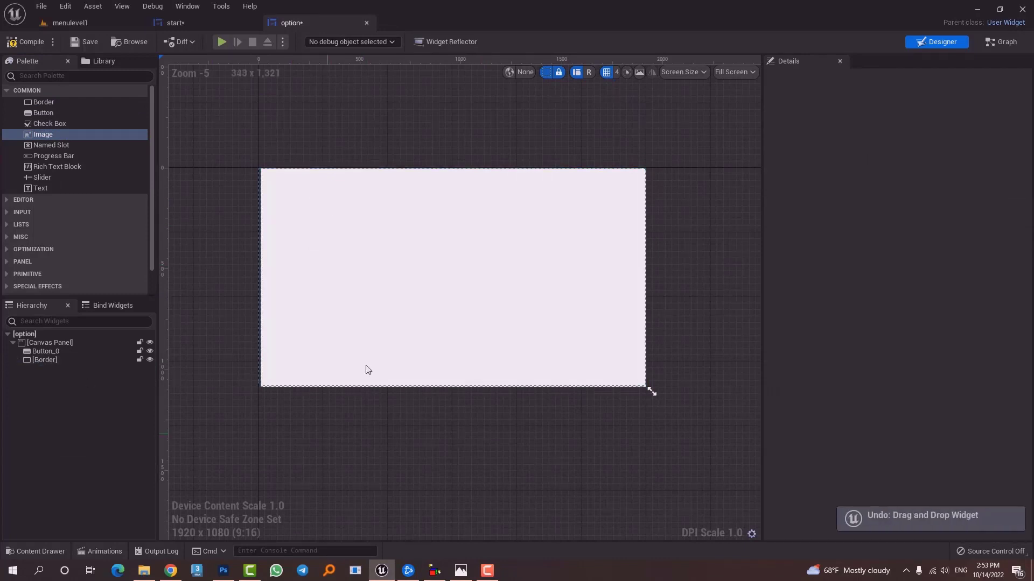
- Select the Border and open the photo folder in a floating content browser, clear of the Border's properties
left_click(365, 370)
left_click(899, 351)
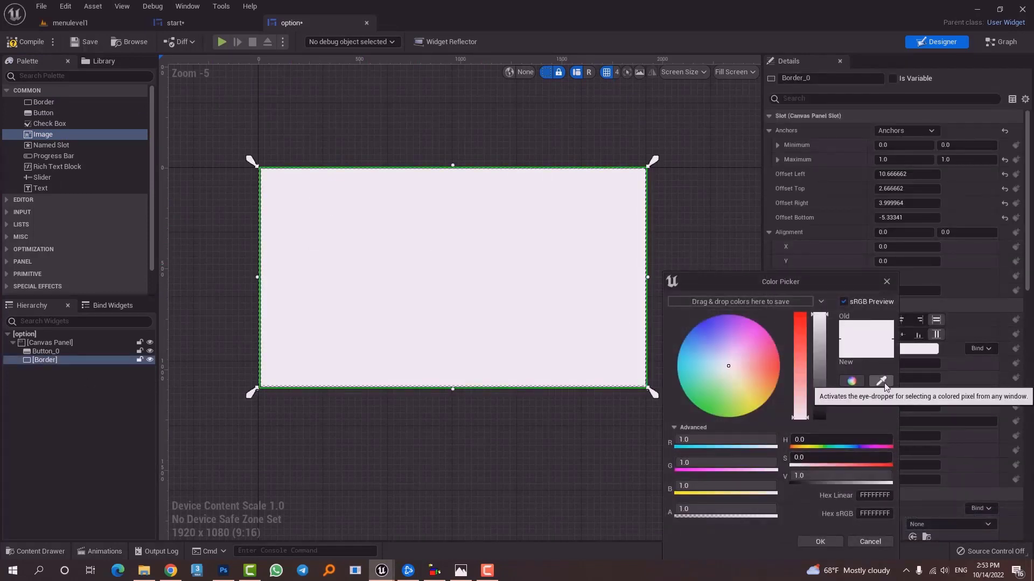
left_click(887, 283)
key("ctrl+space")
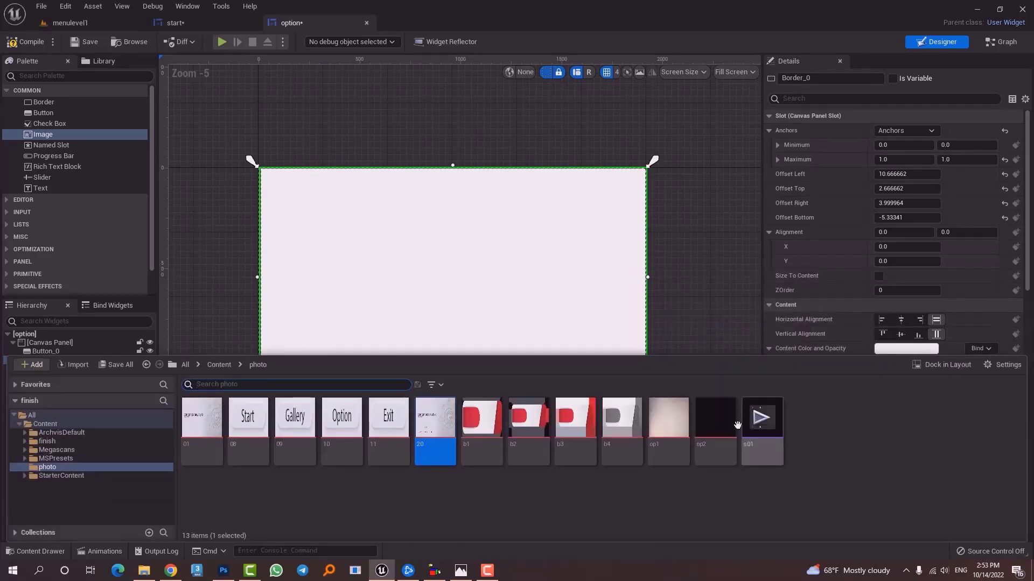
left_click(951, 365)
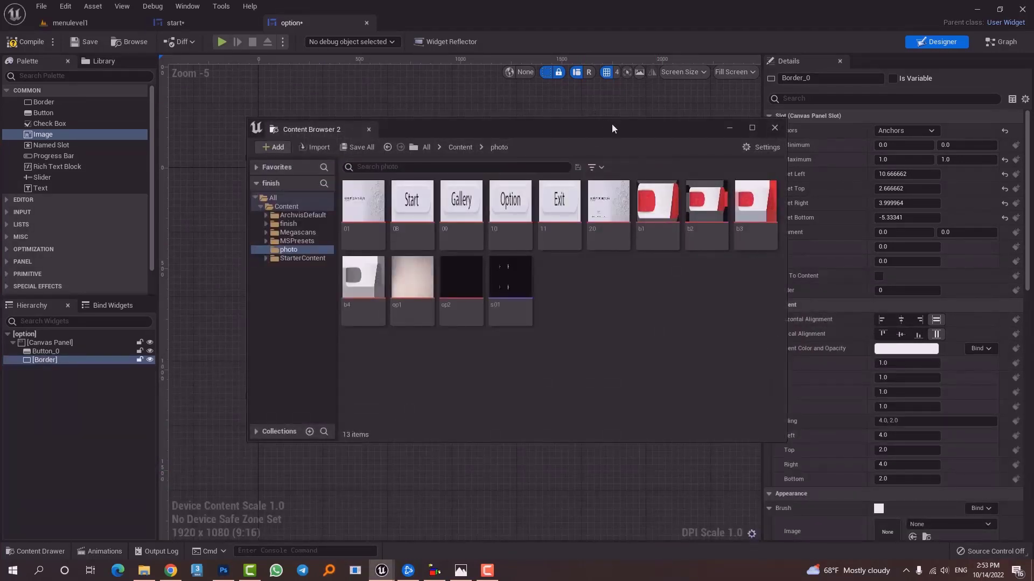
left_click_drag(612, 128, 314, 93)
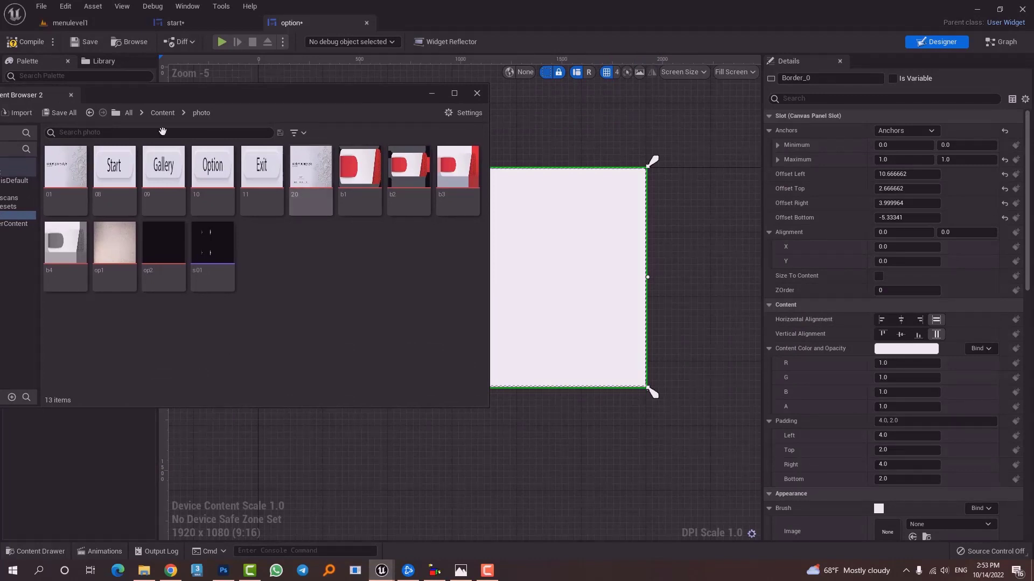
- Set the Border's content color to grey with a value of 0.21875
left_click(910, 350)
left_click(836, 395)
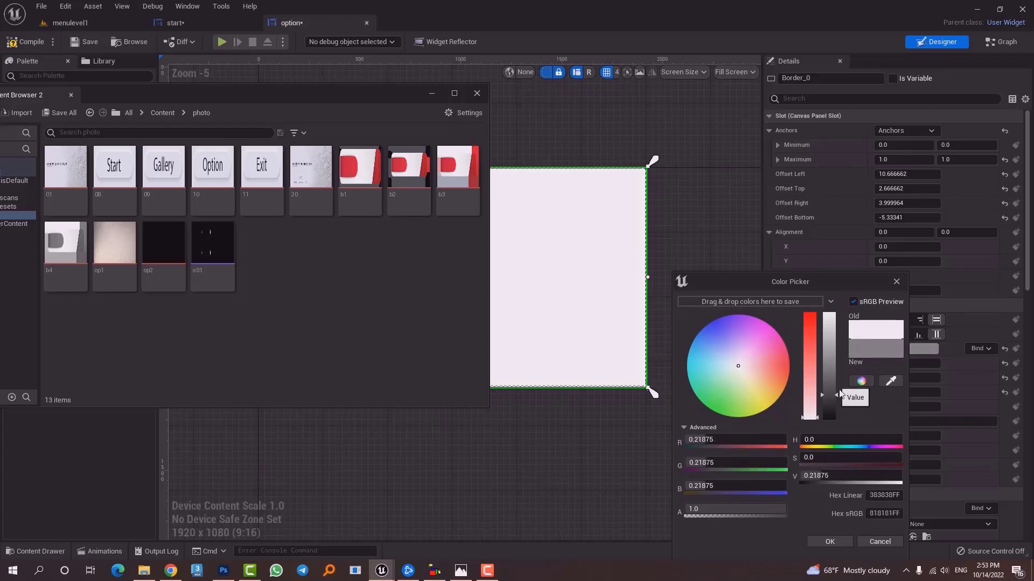
left_click(896, 282)
- Set the Border's brush tint to DDE0E5, sampled from the Exit button texture, and close the floating content browser
scroll(887, 416, "down", 4)
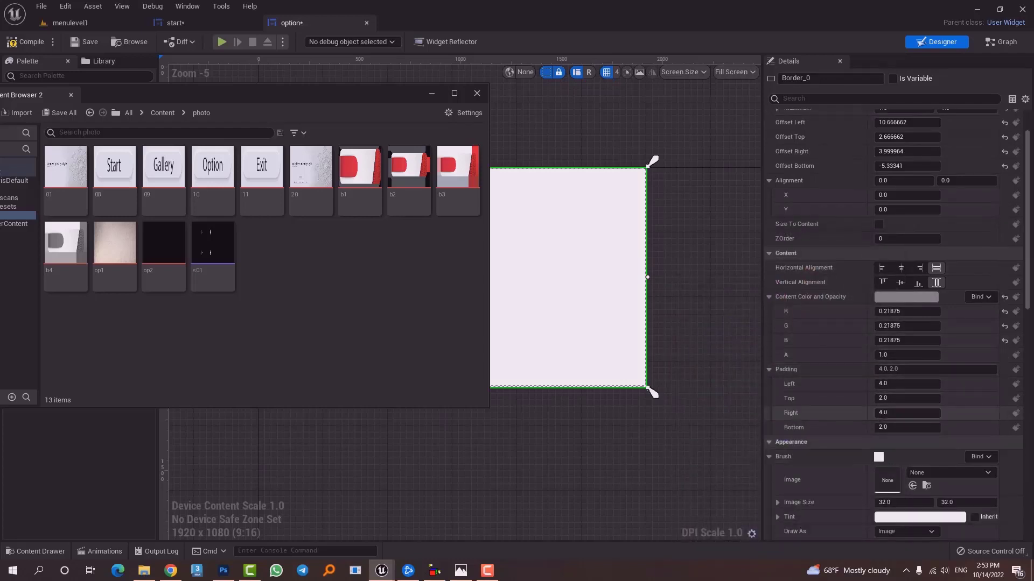
left_click(908, 467)
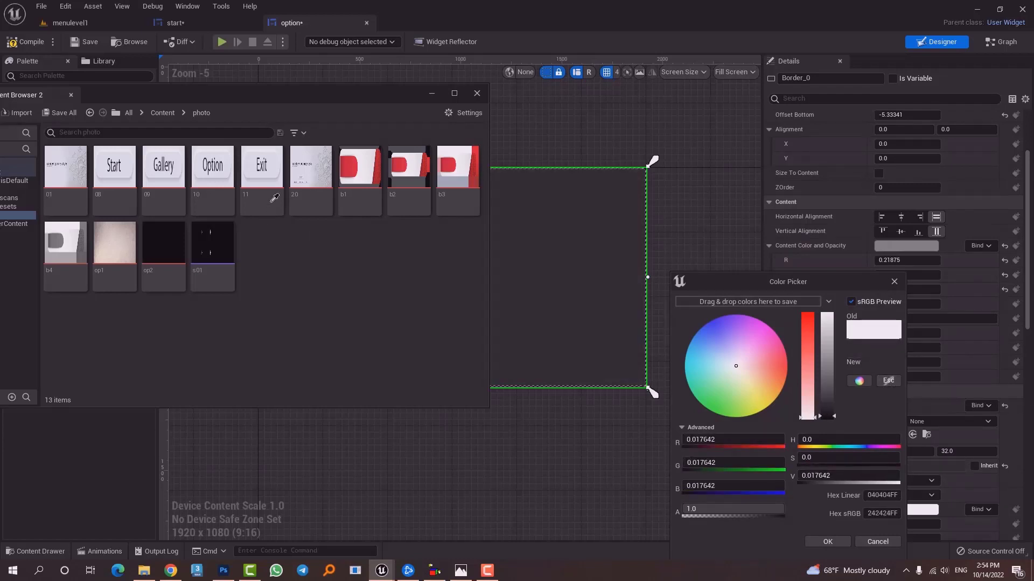
left_click(263, 180)
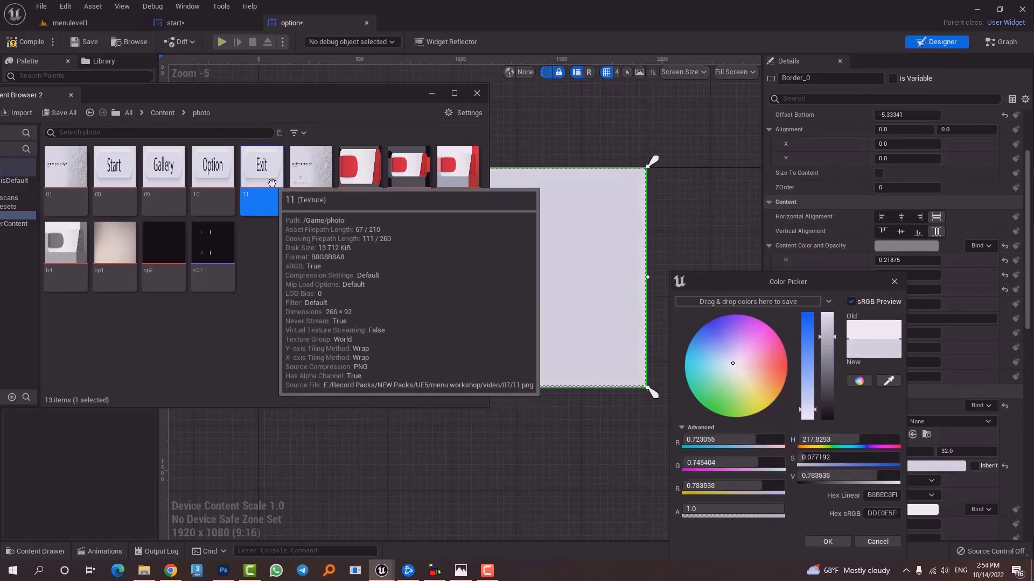
left_click(475, 95)
key("Escape")
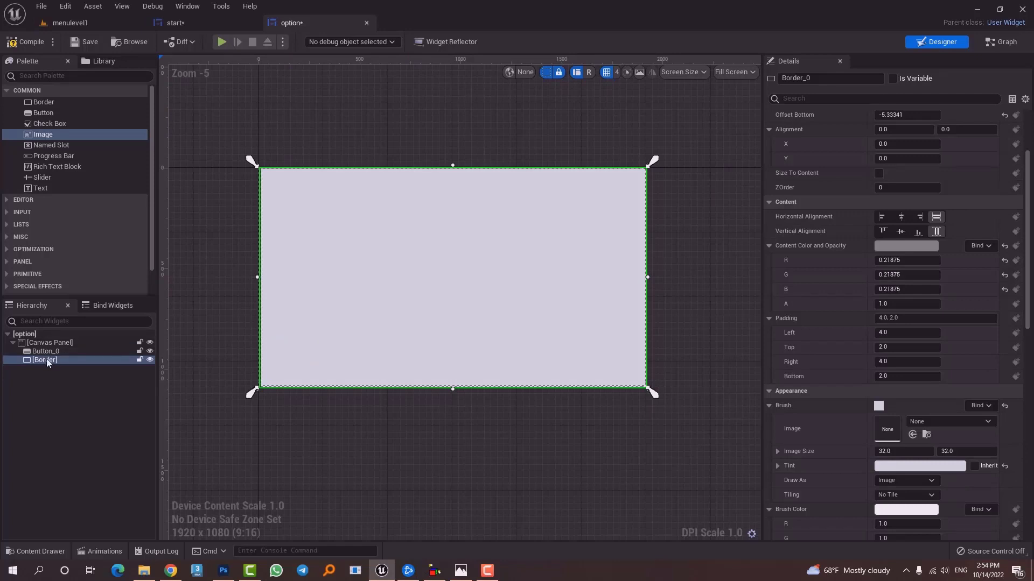
- Try to move the Border above Button_0 in the widget hierarchy
left_click_drag(53, 360, 47, 353)
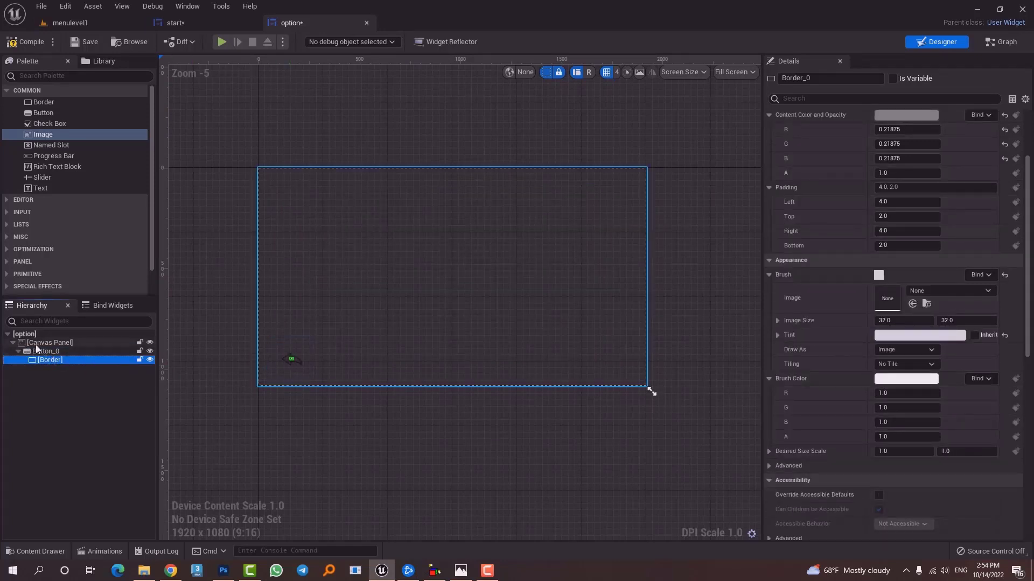
left_click(43, 354)
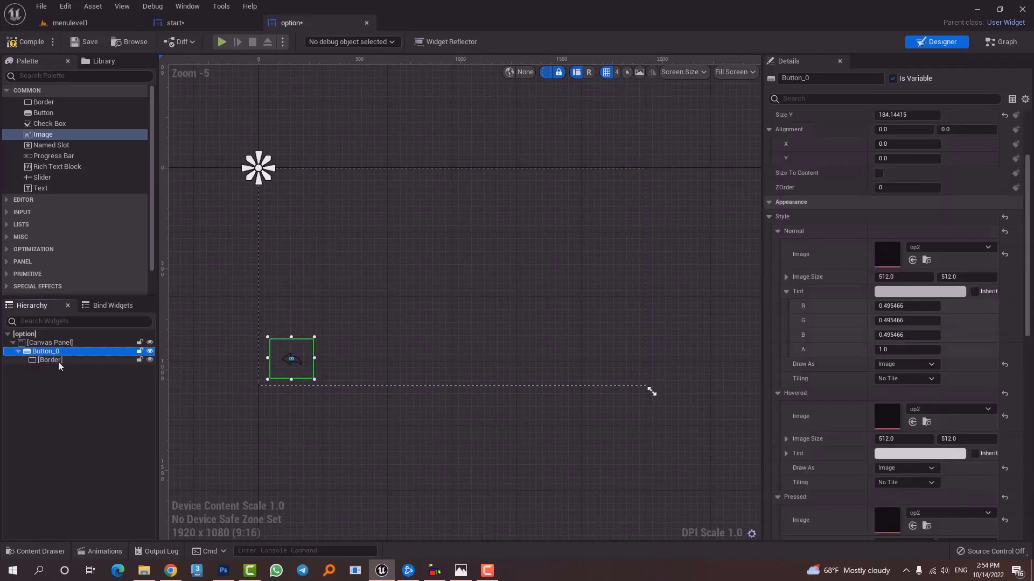
key("ctrl+z")
- Reorder Button_0 below the Border in the hierarchy so the back arrow draws in front, and compile the widget
left_click_drag(47, 353, 48, 365)
left_click(390, 452)
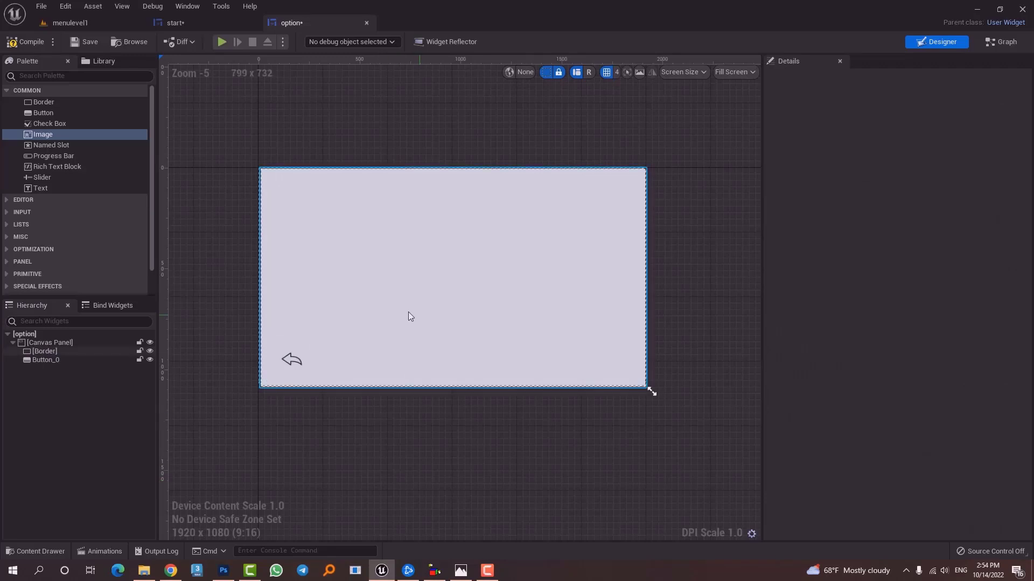
left_click(33, 47)
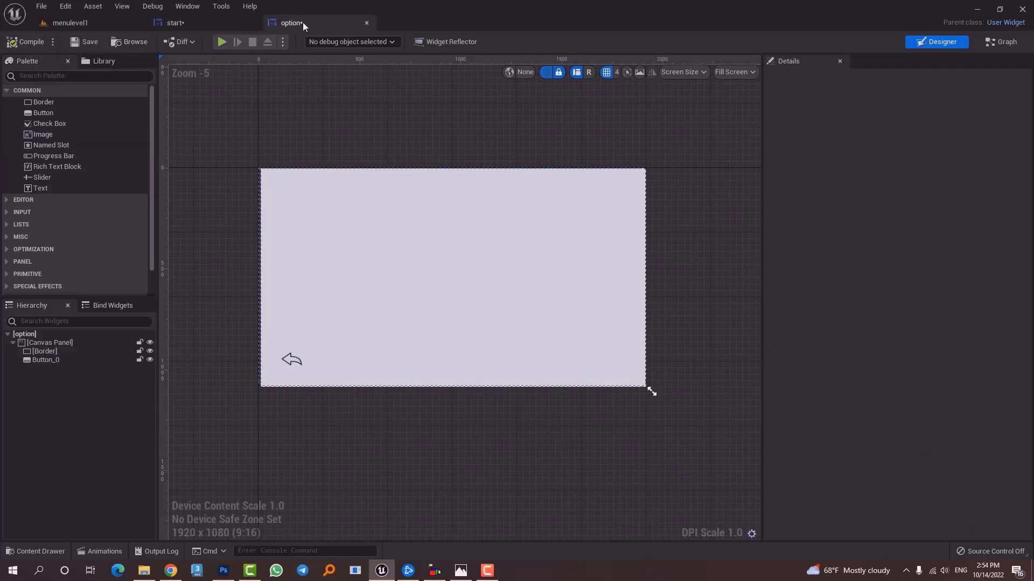
- Play menulevel1, test the Option button and the back arrow, and stop the play session
left_click(113, 21)
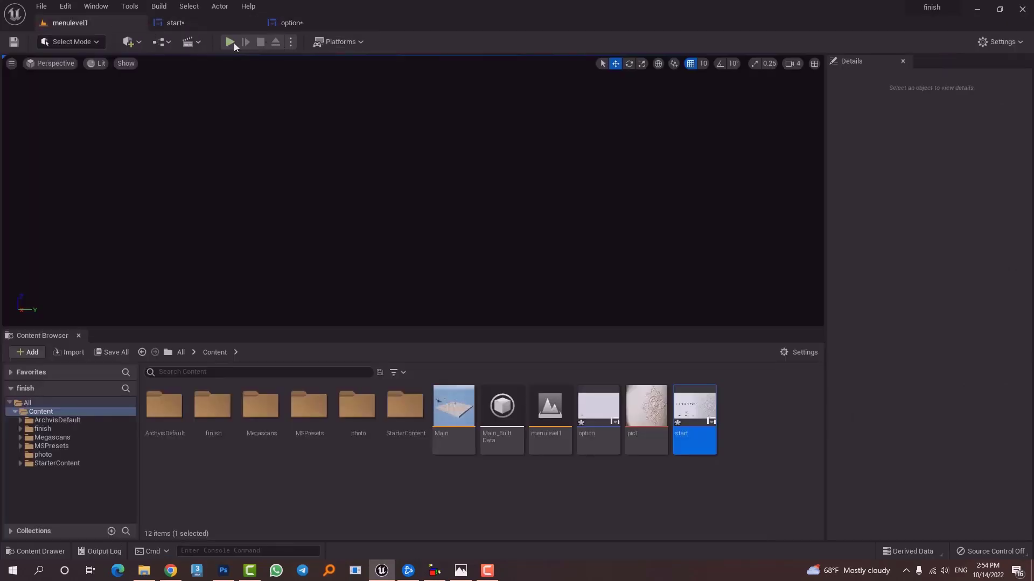
left_click(231, 42)
left_click(127, 296)
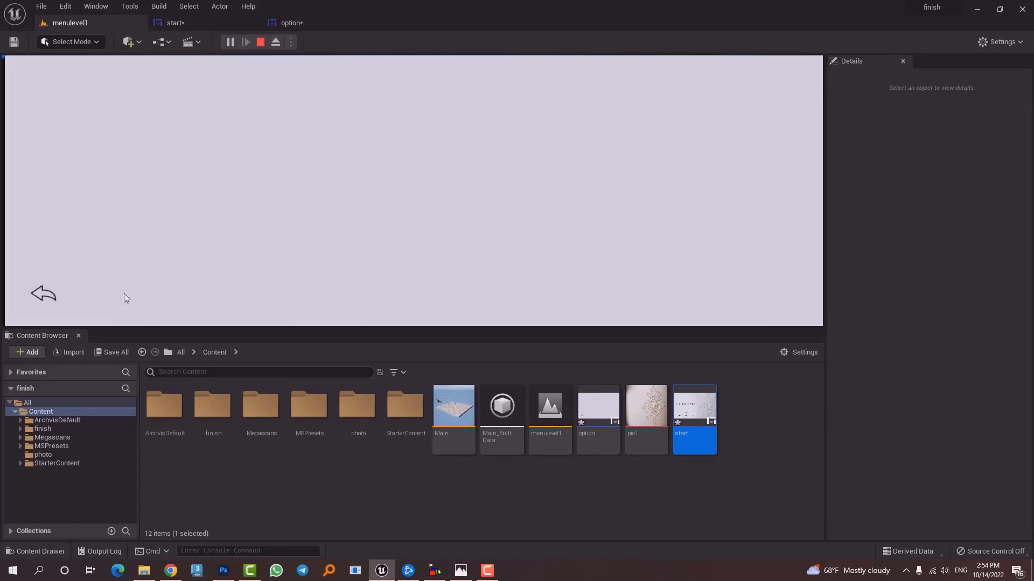
left_click(46, 295)
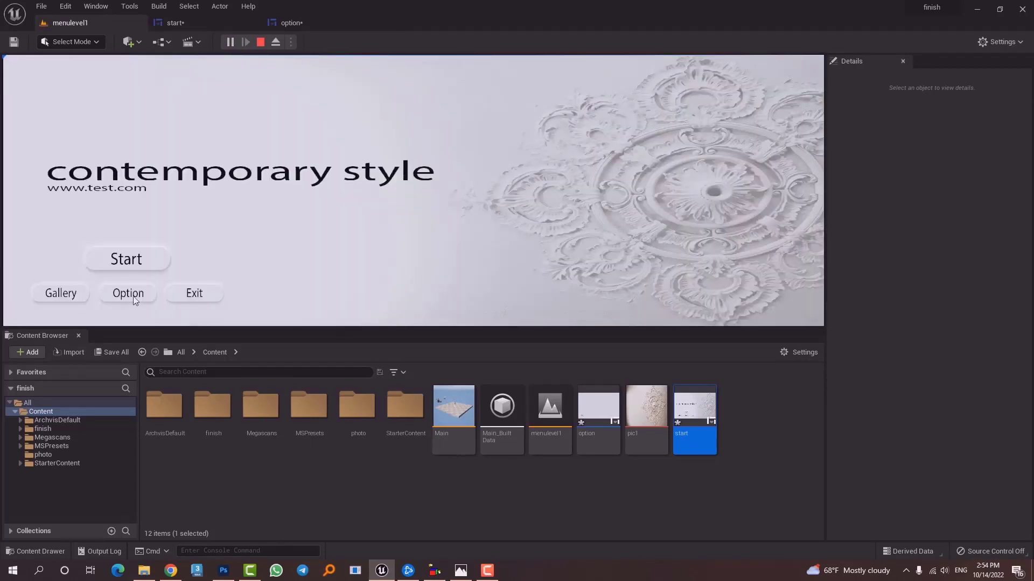
left_click(261, 42)
- Create a Widget Blueprint based on User Widget in the Content folder and name it gallery
left_click(510, 512)
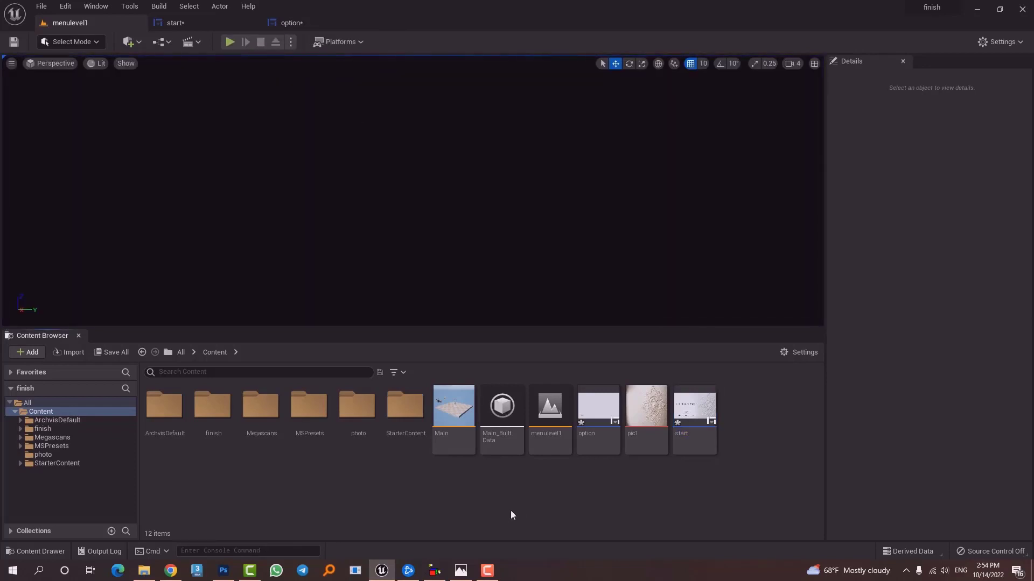
right_click(615, 483)
mouse_move(663, 474)
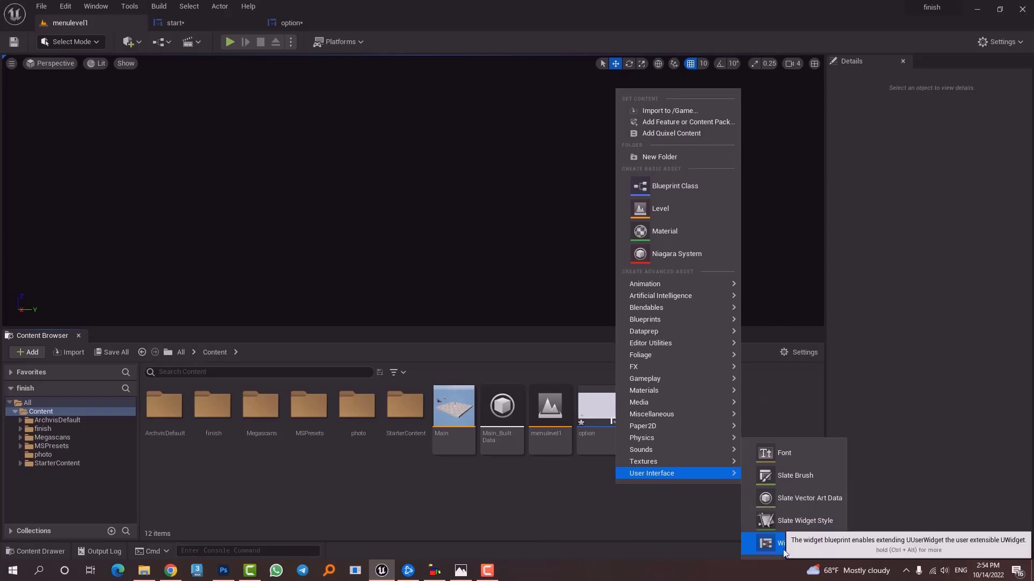
left_click(799, 544)
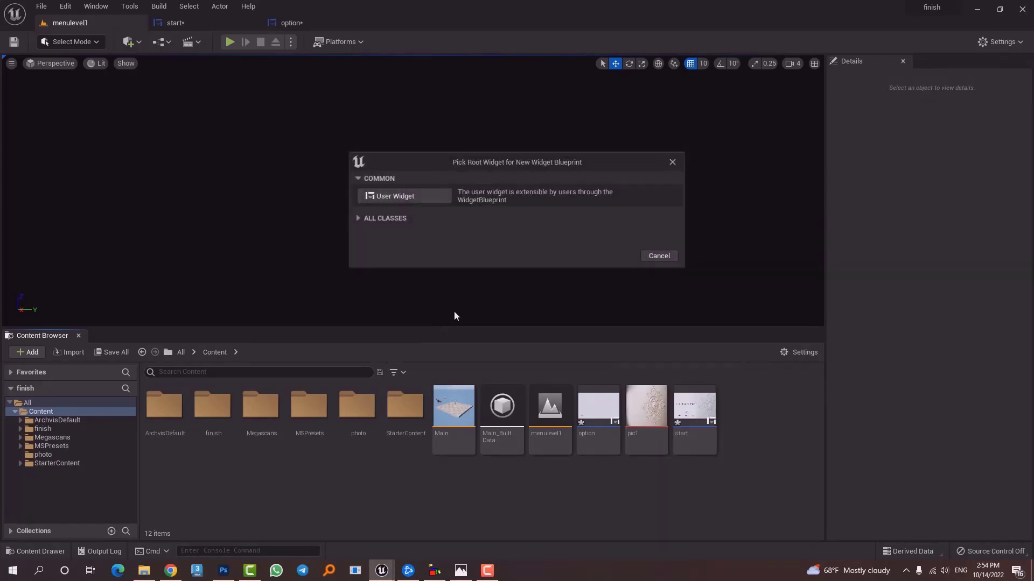
left_click(424, 201)
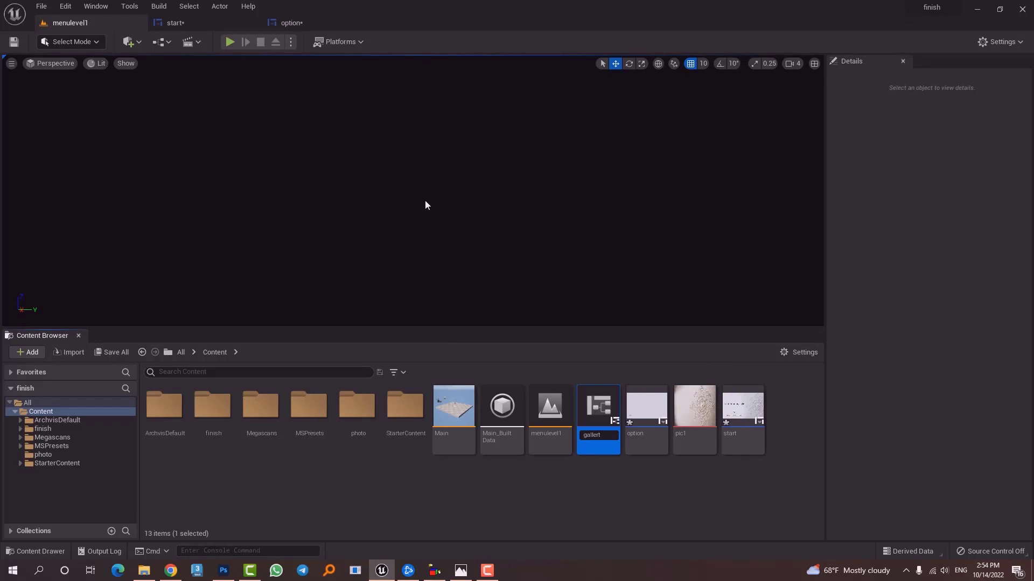
type("gallery")
key("Return")
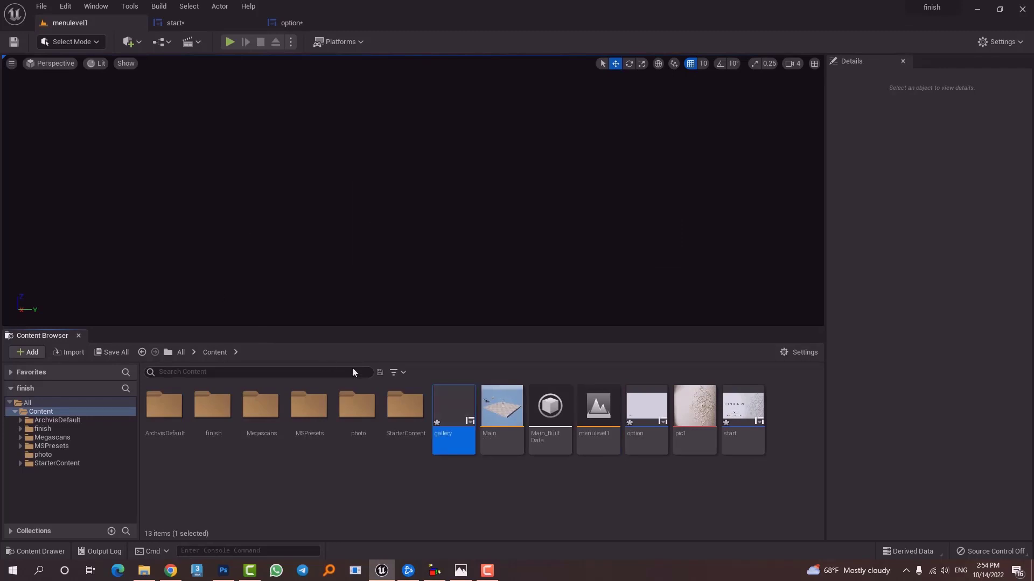
- Open the gallery widget and add a Canvas Panel as its root
double_click(439, 405)
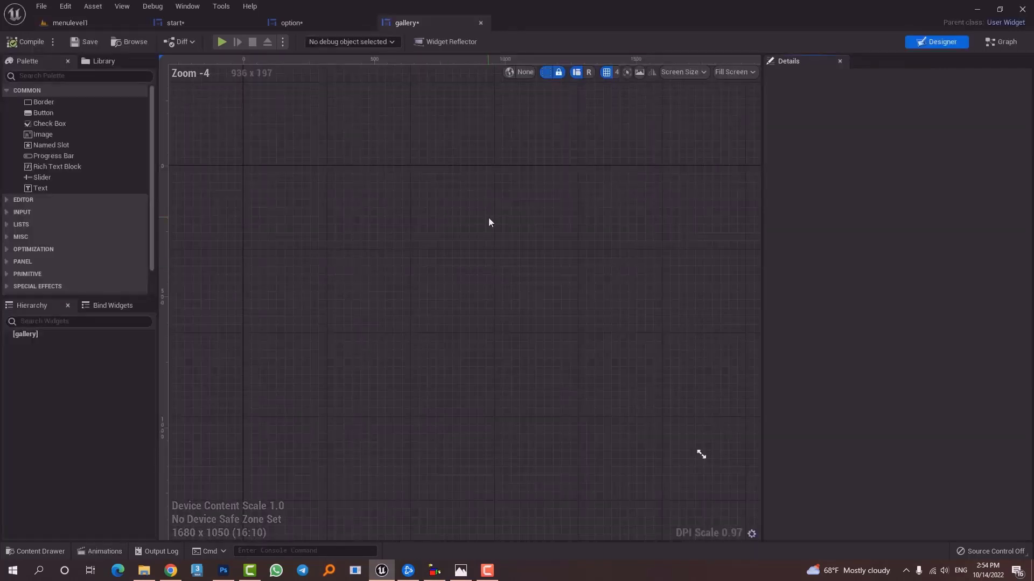
scroll(502, 241, "down", 1)
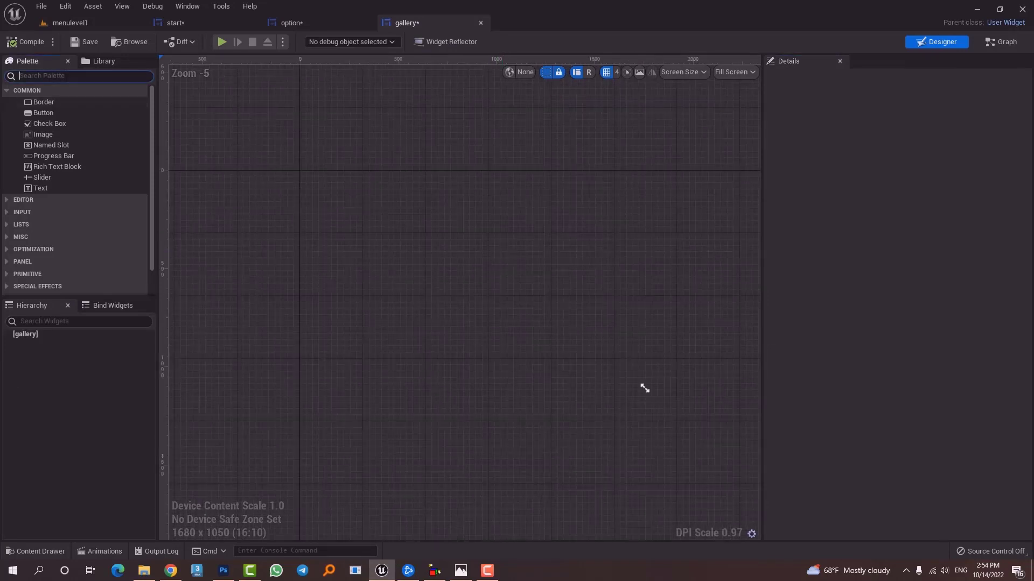
left_click_drag(54, 102, 526, 345)
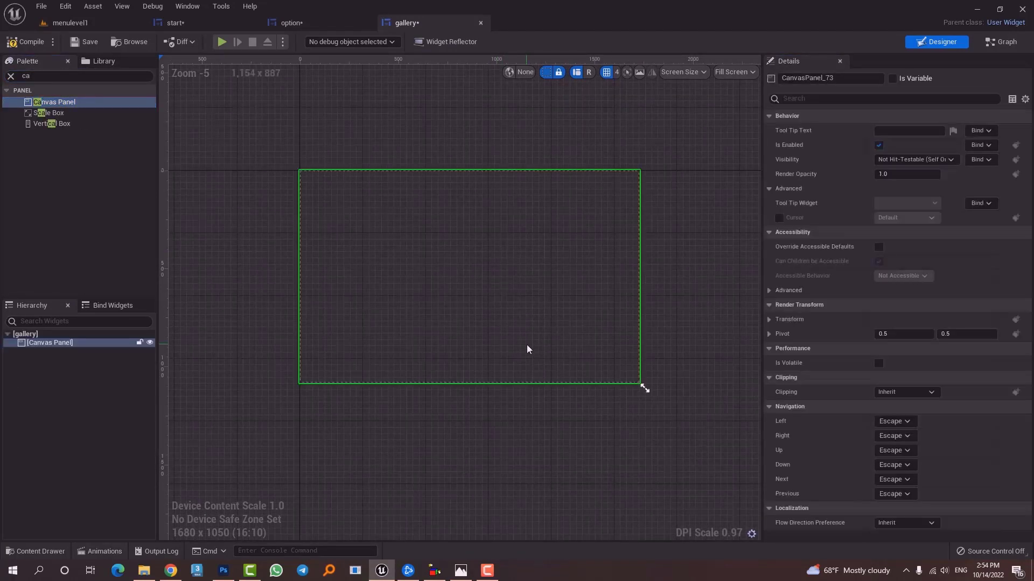
- Resize the gallery widget's design area to 1920 x 1080 and clear the palette search
scroll(587, 356, "down", 2)
right_click_drag(587, 356, 415, 219)
left_click_drag(415, 219, 443, 225)
right_click_drag(399, 212, 526, 309)
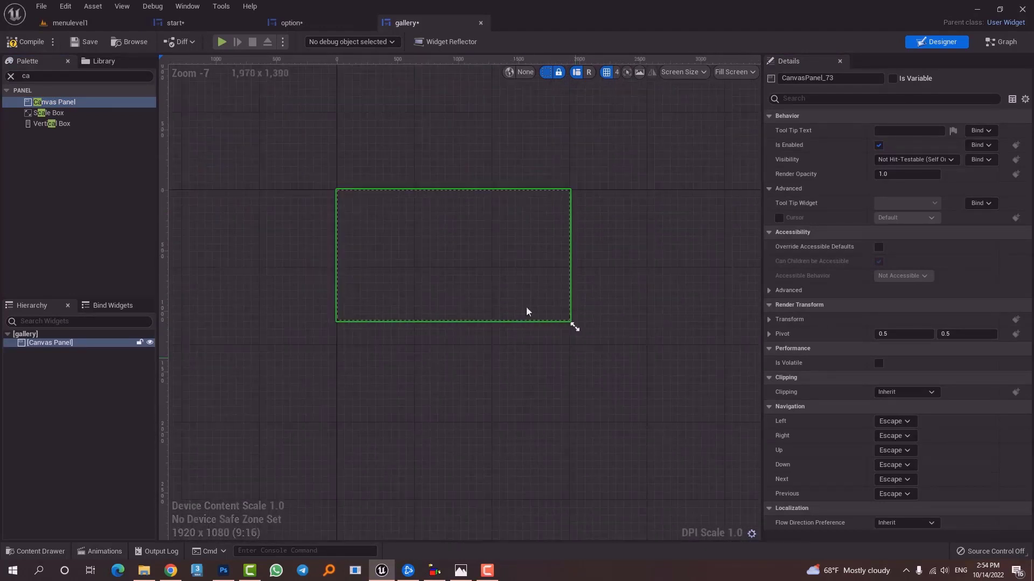
scroll(526, 309, "up", 2)
left_click(10, 76)
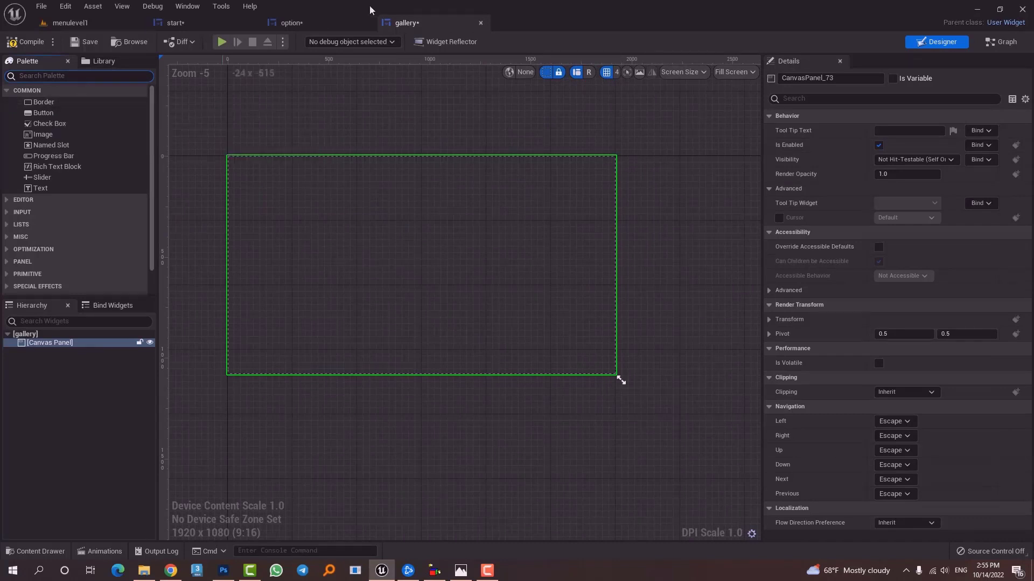
- Copy the Border from the option widget and paste it into the gallery widget's Canvas Panel
left_click(324, 20)
left_click(386, 287)
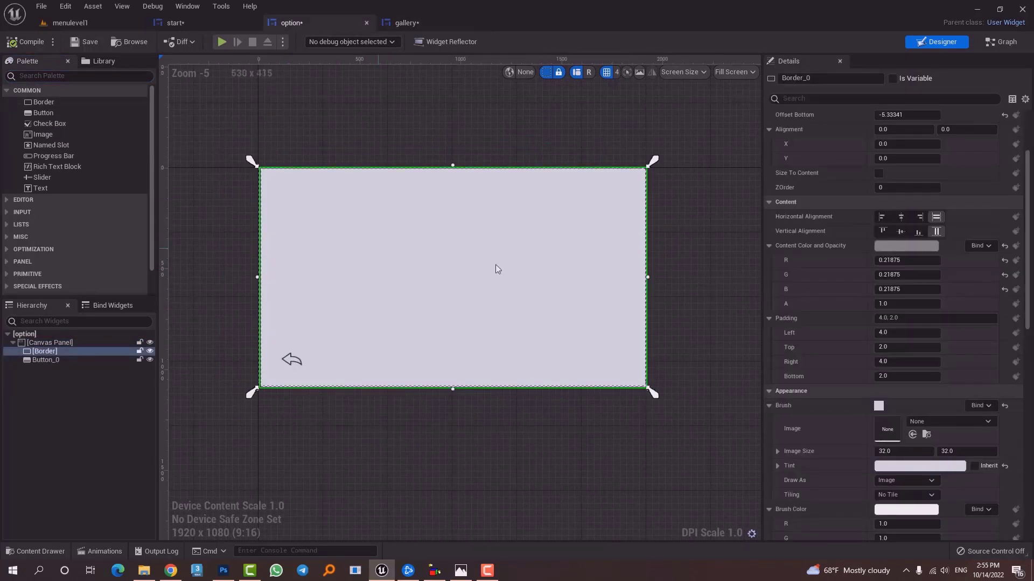
right_click(68, 352)
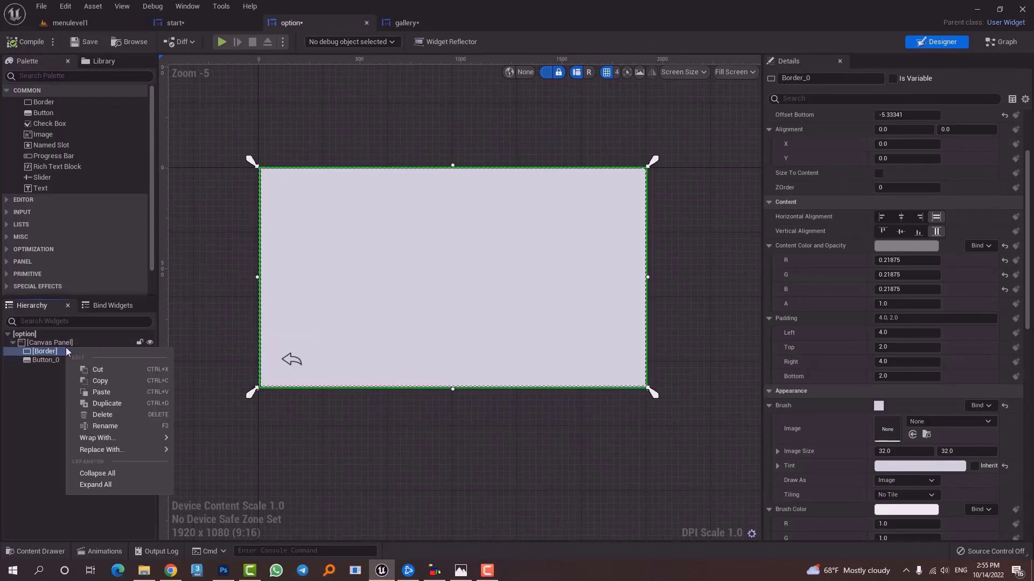
left_click(107, 382)
left_click(401, 22)
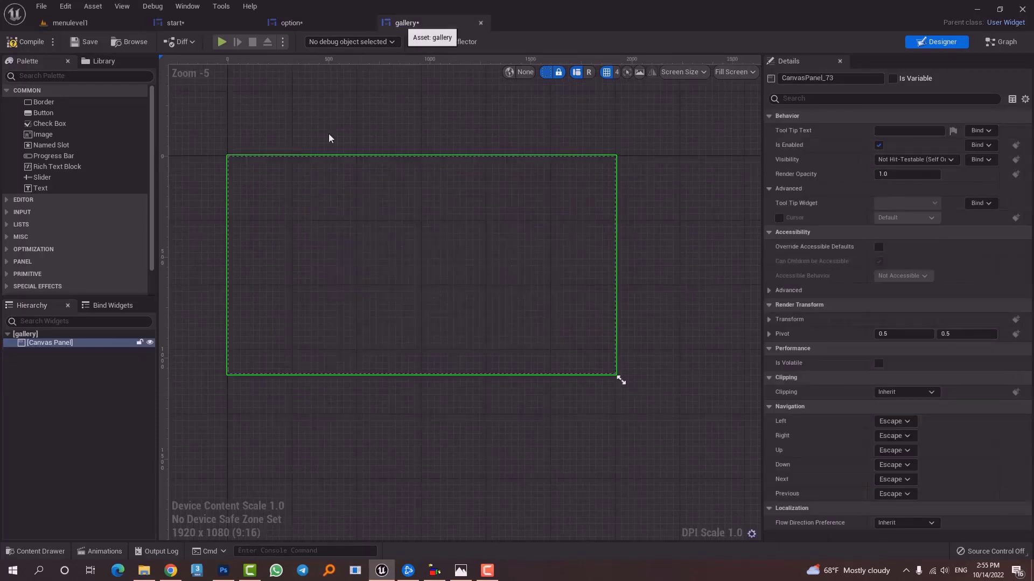
right_click(63, 344)
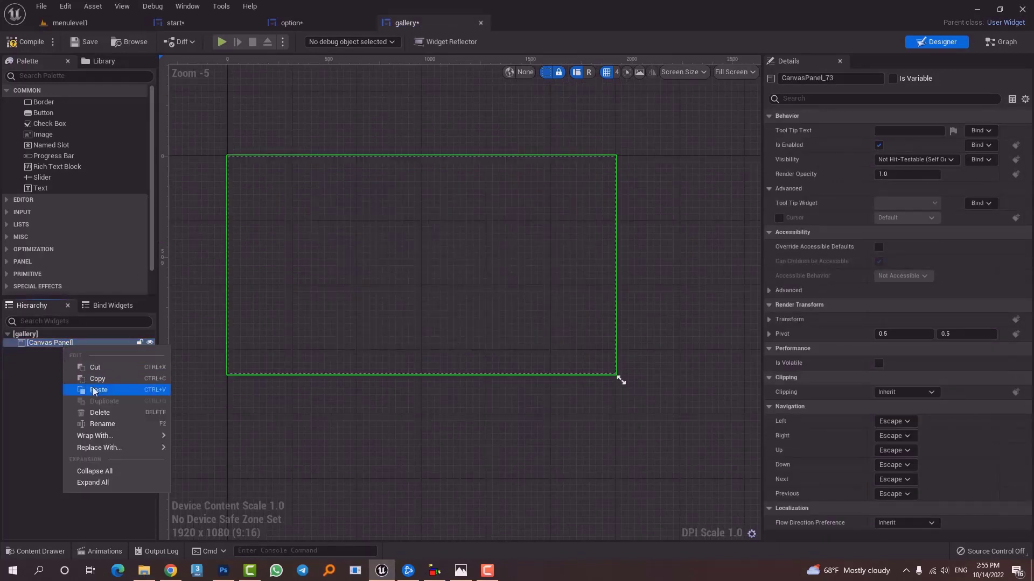
left_click(97, 391)
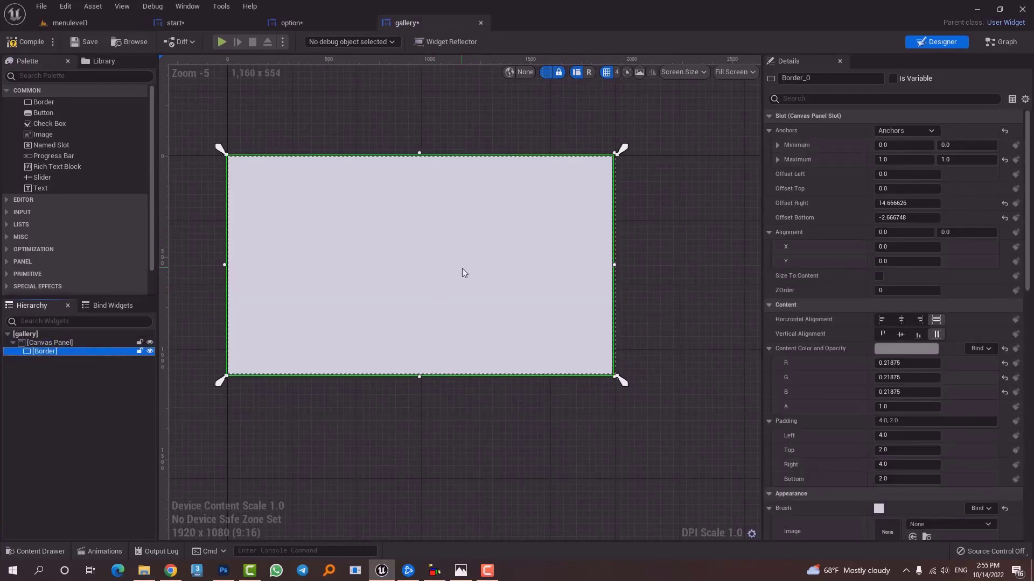
- Apply the full-stretch anchor preset to the gallery's Border and deselect it
left_click(897, 131)
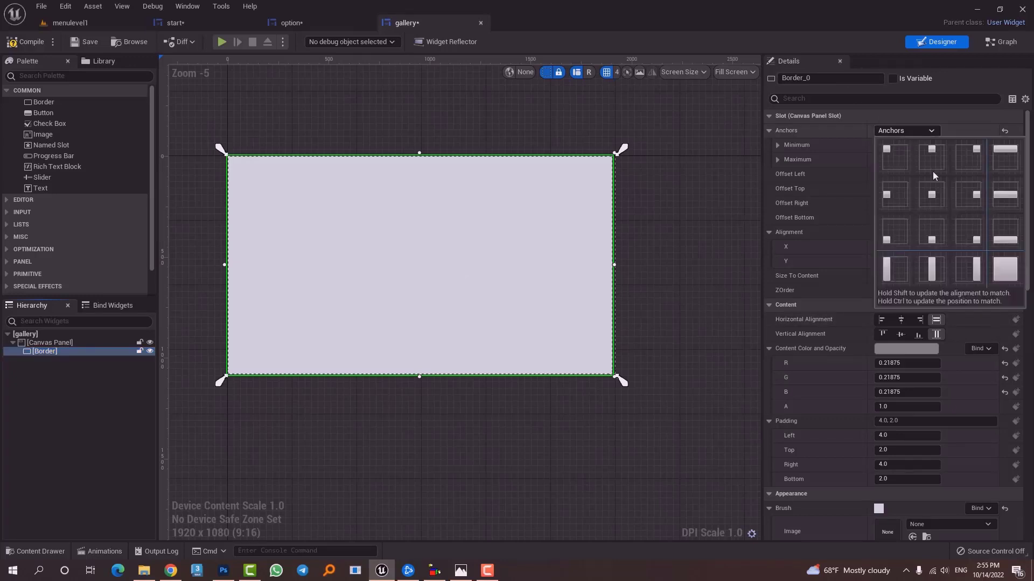
left_click(1000, 272)
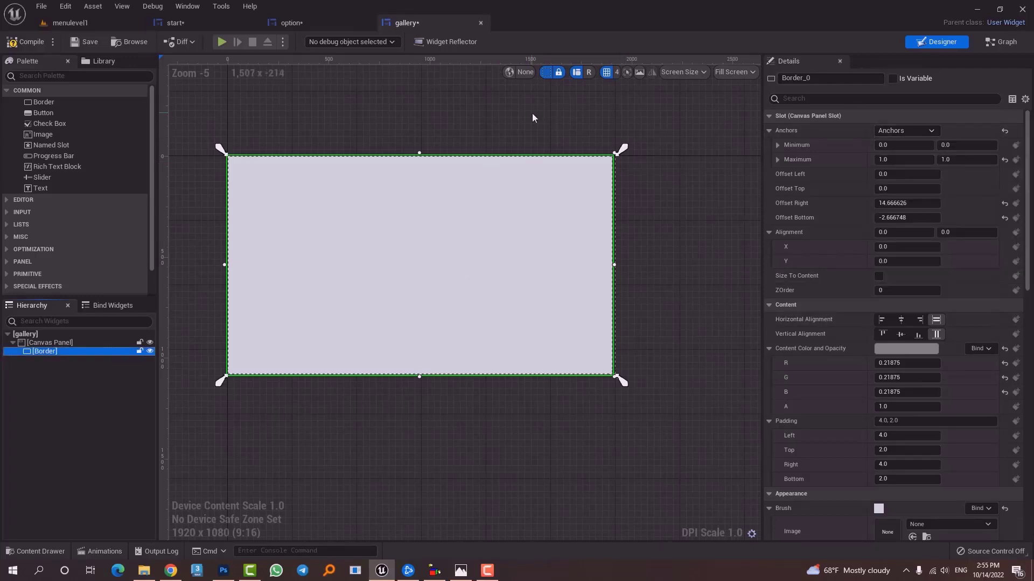
left_click(525, 120)
left_click(408, 58)
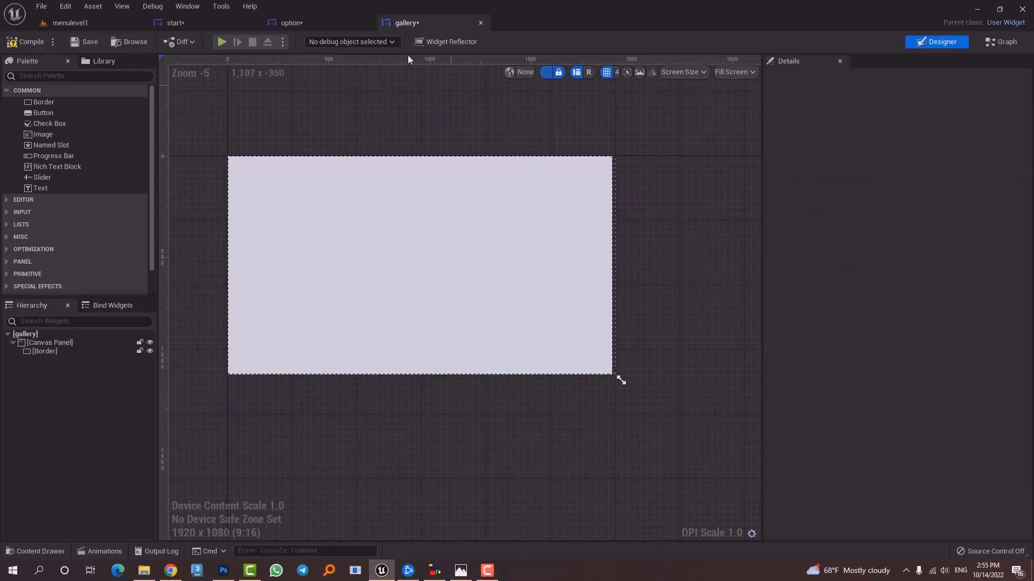
- Copy the back-arrow Button_0 from option into gallery's Canvas Panel and place it in the canvas's lower-left corner, at about X 24, Y 872
left_click(291, 23)
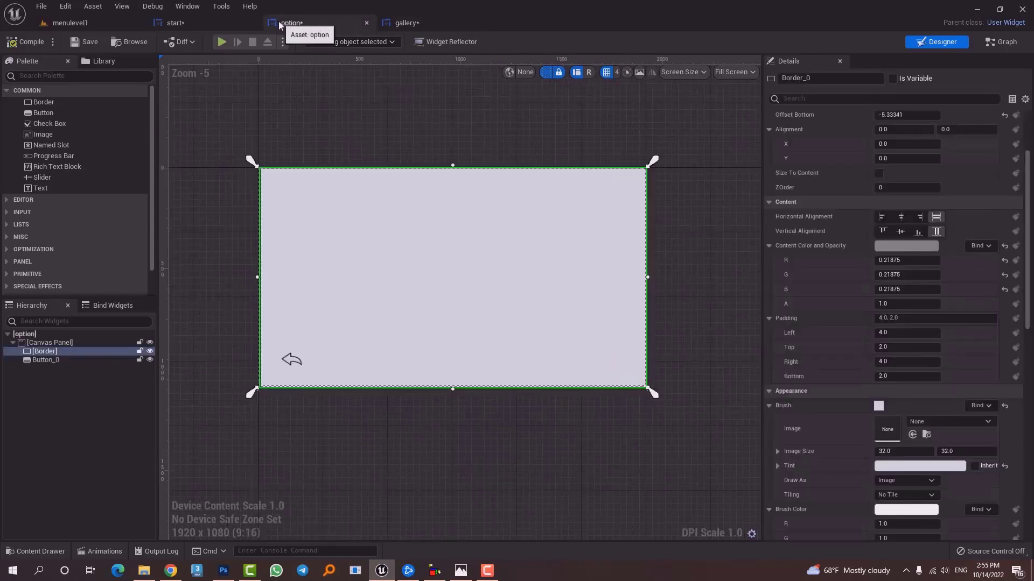
left_click(293, 367)
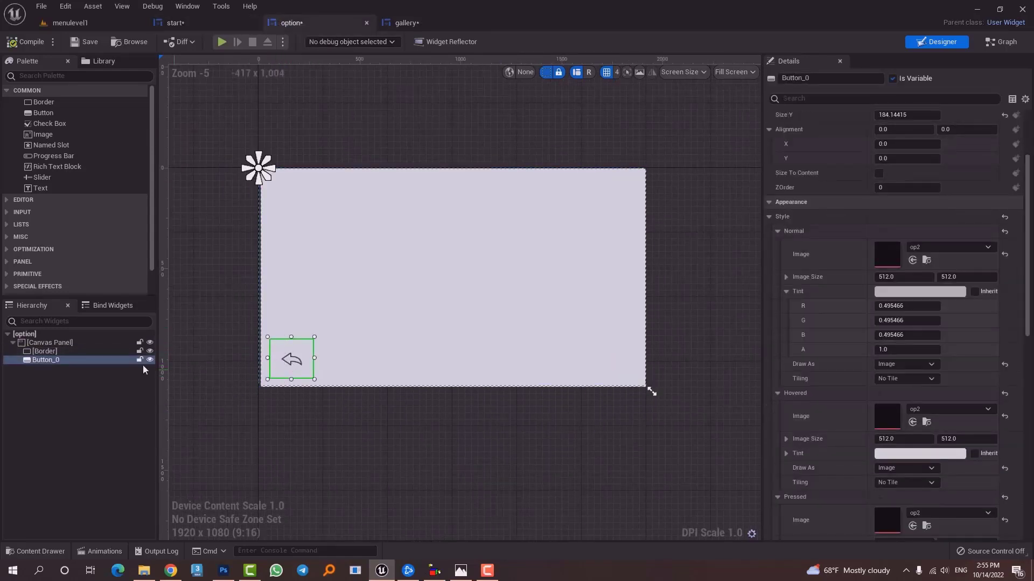
right_click(46, 364)
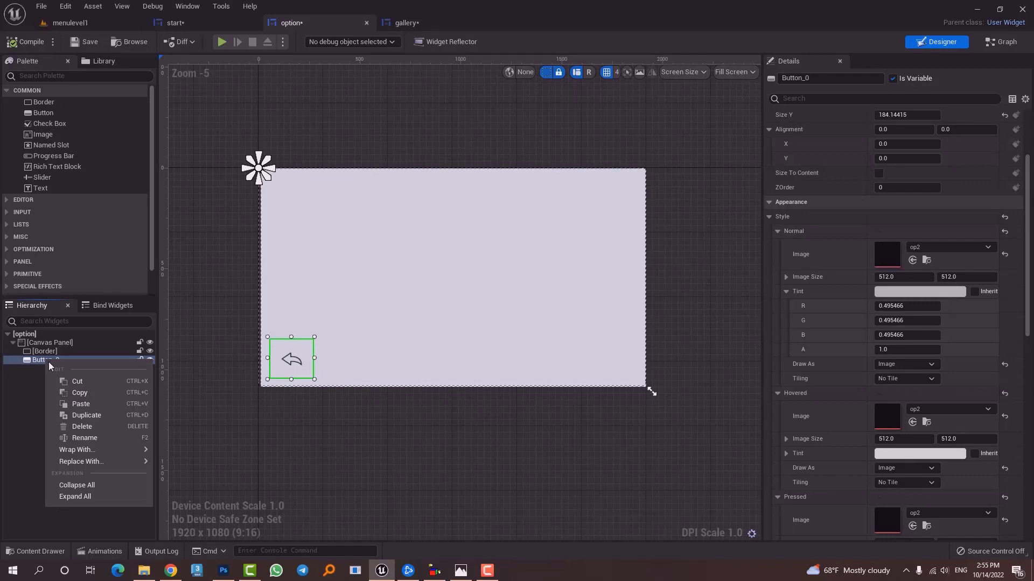
left_click(82, 396)
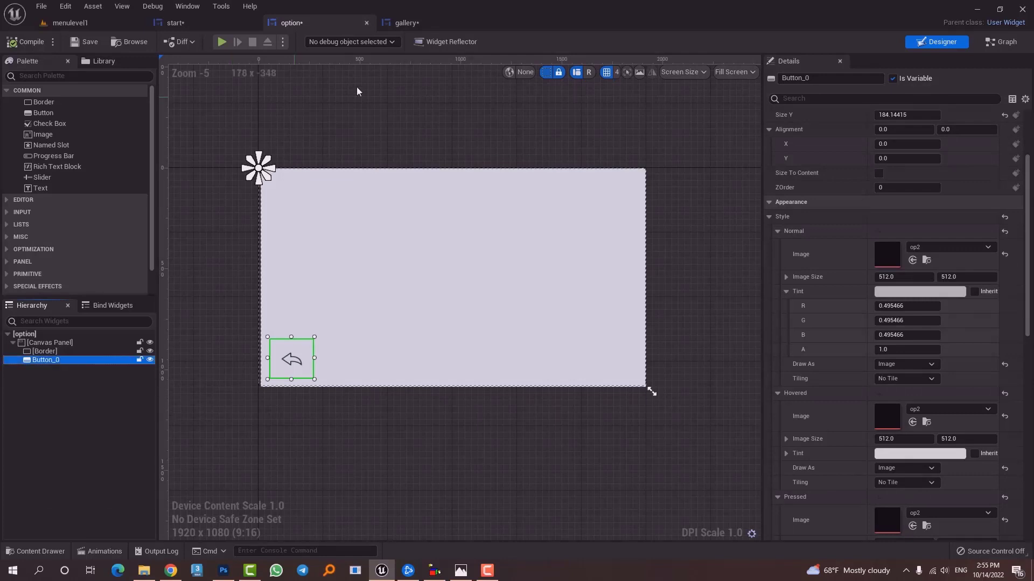
left_click(406, 23)
right_click(80, 373)
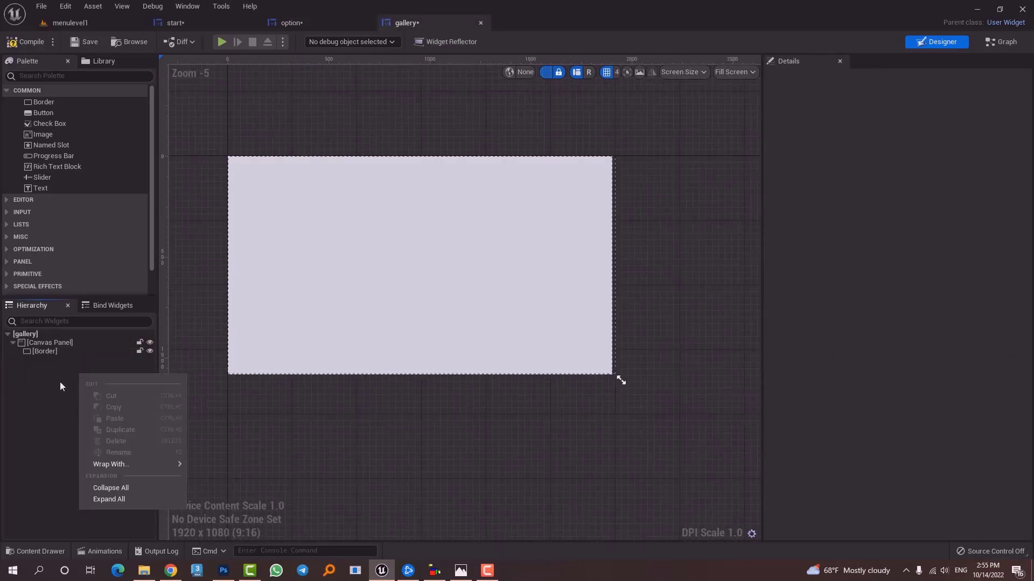
left_click(230, 393)
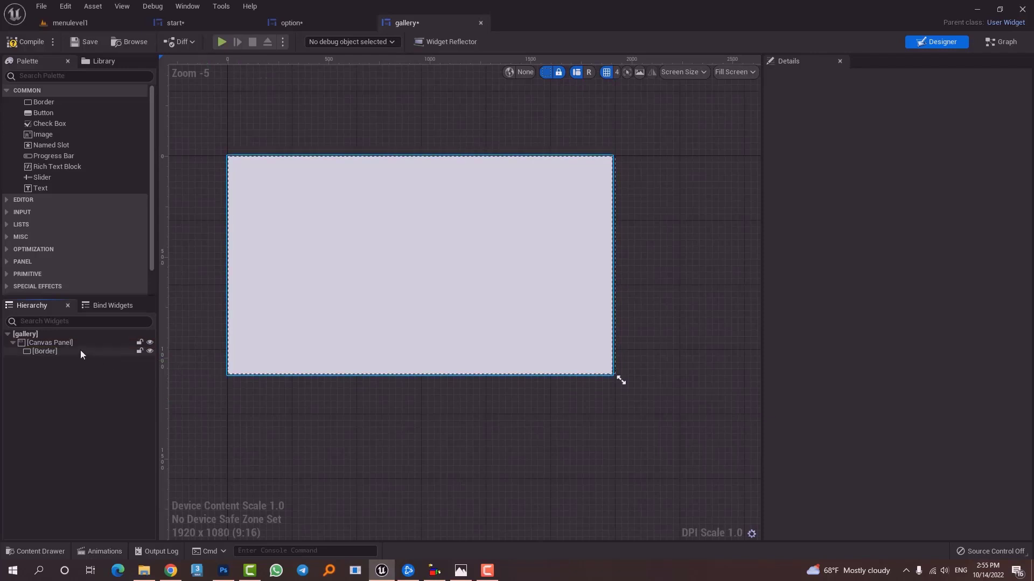
right_click(62, 343)
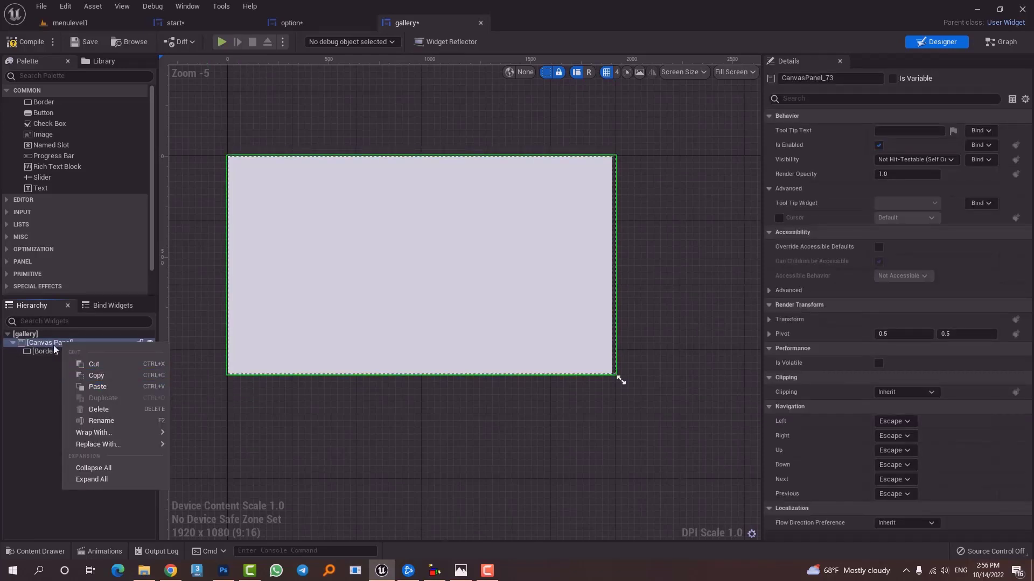
left_click(106, 388)
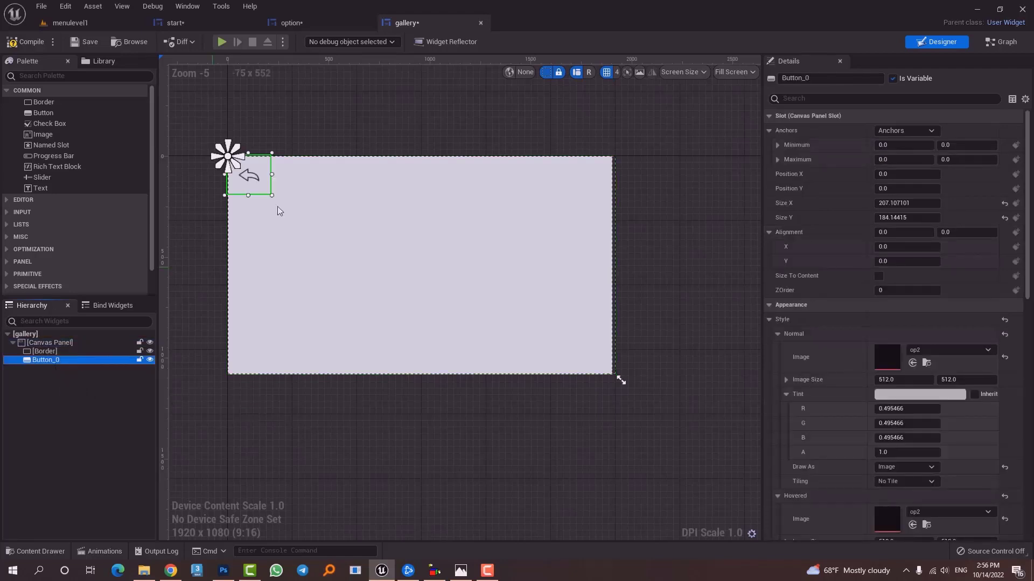
left_click_drag(257, 191, 260, 362)
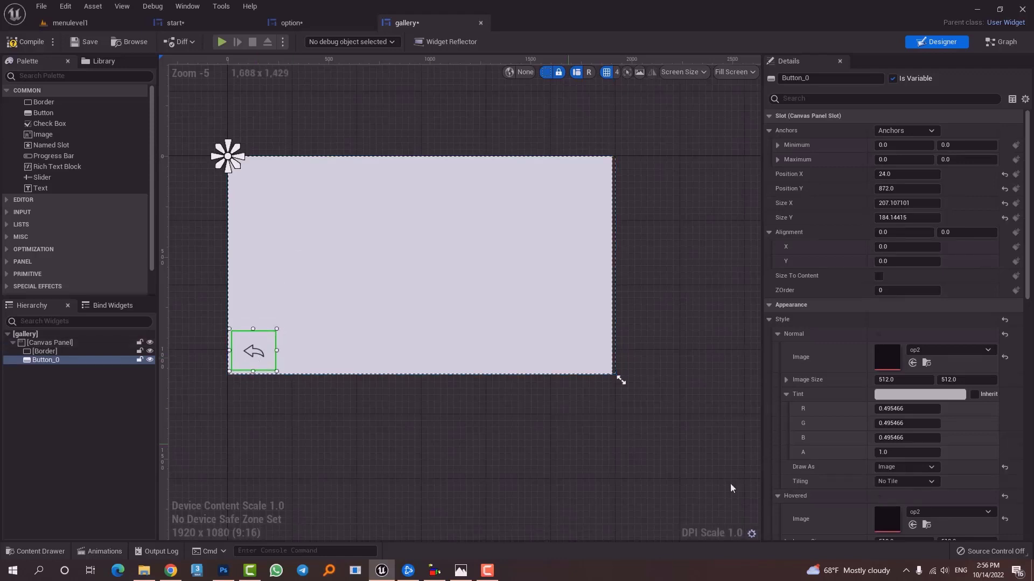
- Add an On Clicked event for the gallery's Button_0 and connect it to a Remove from Parent node
scroll(885, 485, "down", 15)
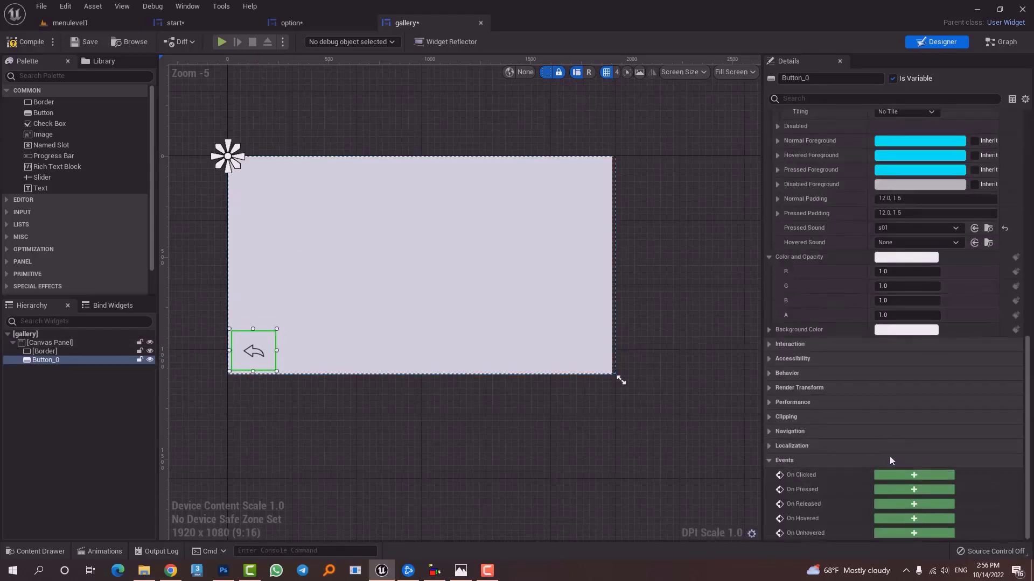
left_click(914, 475)
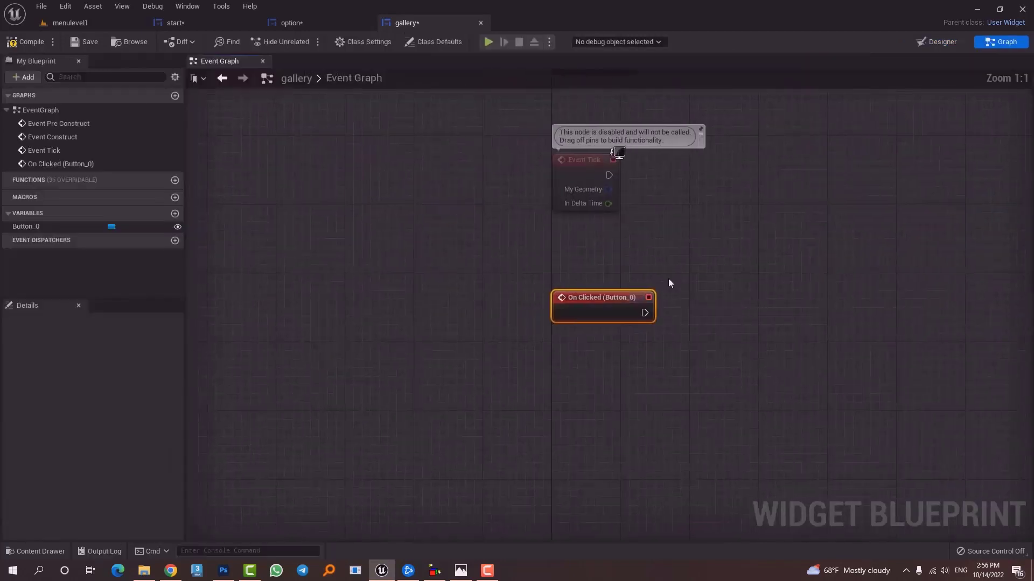
right_click_drag(771, 259, 561, 232)
left_click_drag(433, 285, 519, 287)
type("remo")
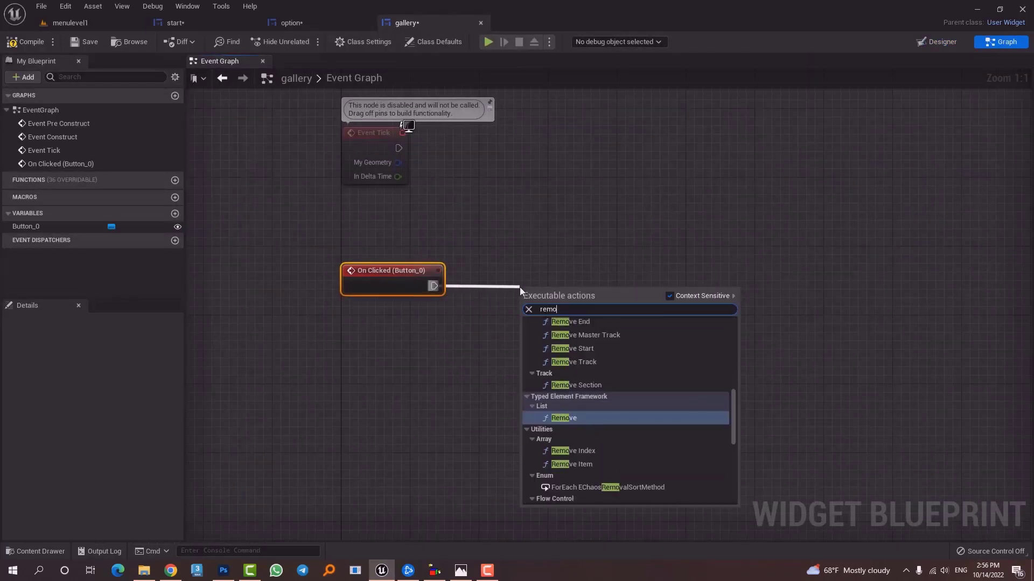
type("ve fro")
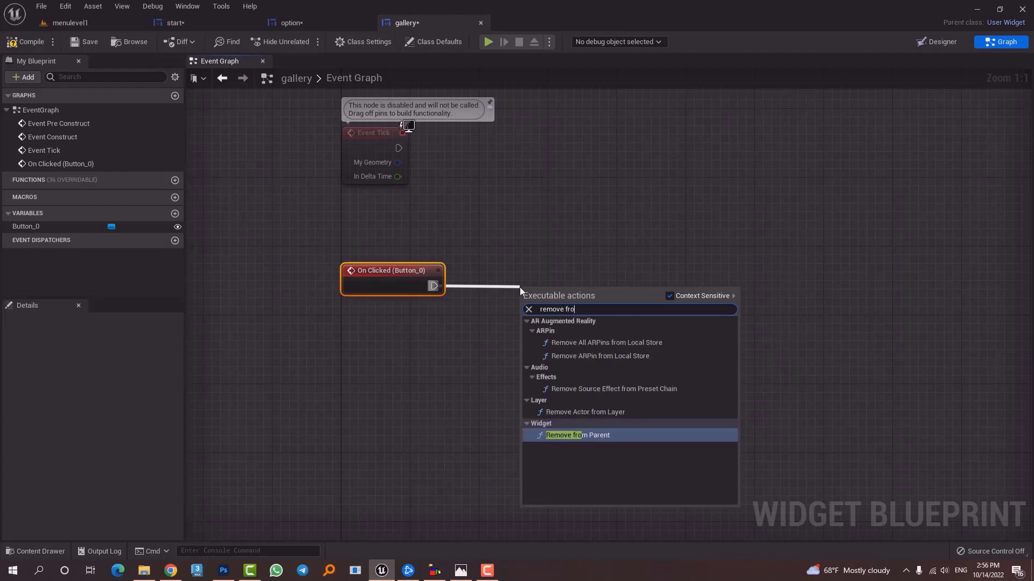
key("Return")
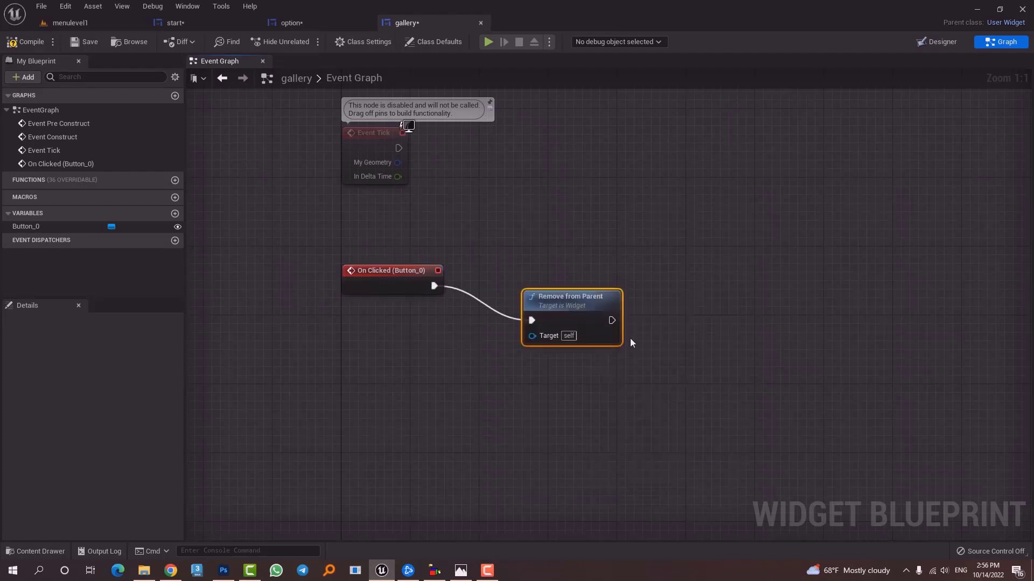
- Add a Create Widget node executed after Remove from Parent in the gallery's event graph
left_click_drag(611, 320, 752, 329)
type("cear")
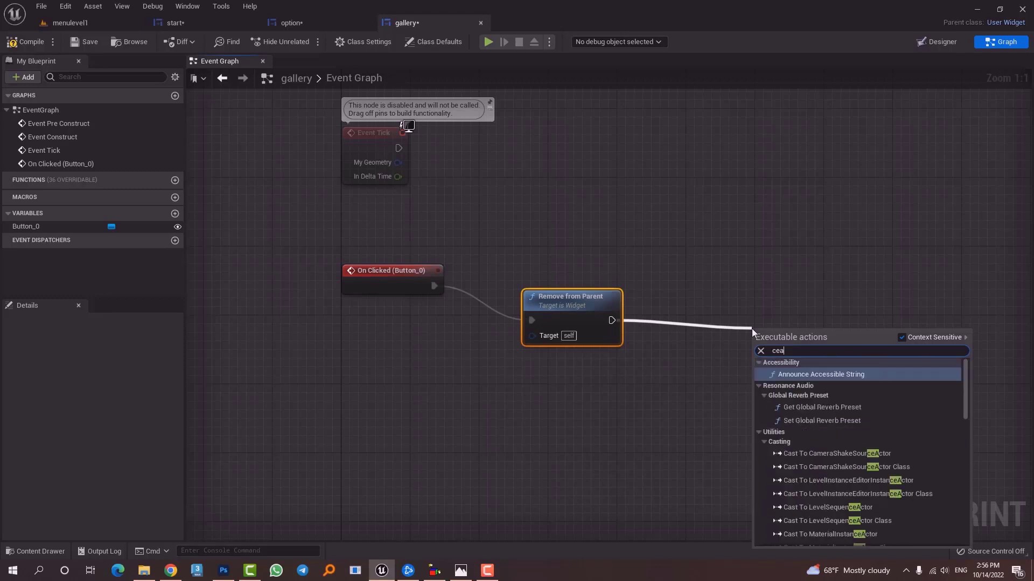
key("BackSpace")
key("BackSpace")
key("BackSpace")
type("re")
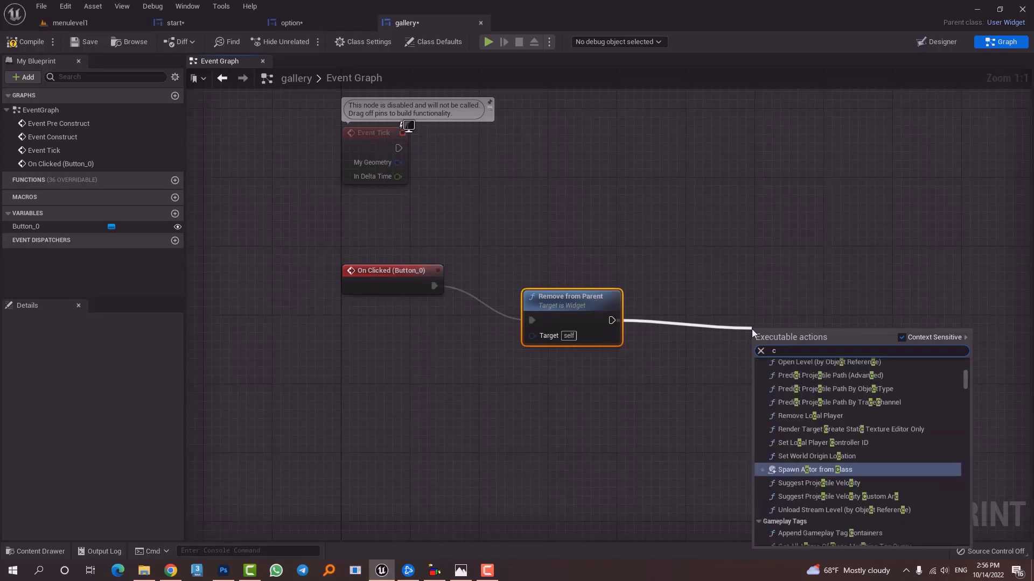
type("ate wid")
key("Return")
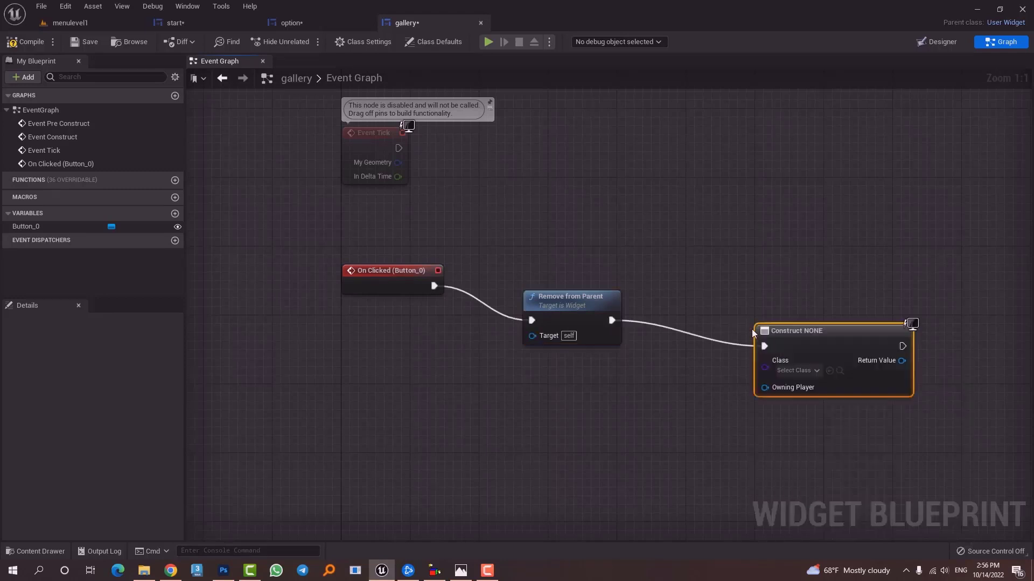
- Set the Create Widget node's class to start and add an Add to Viewport node executed after it
left_click(795, 370)
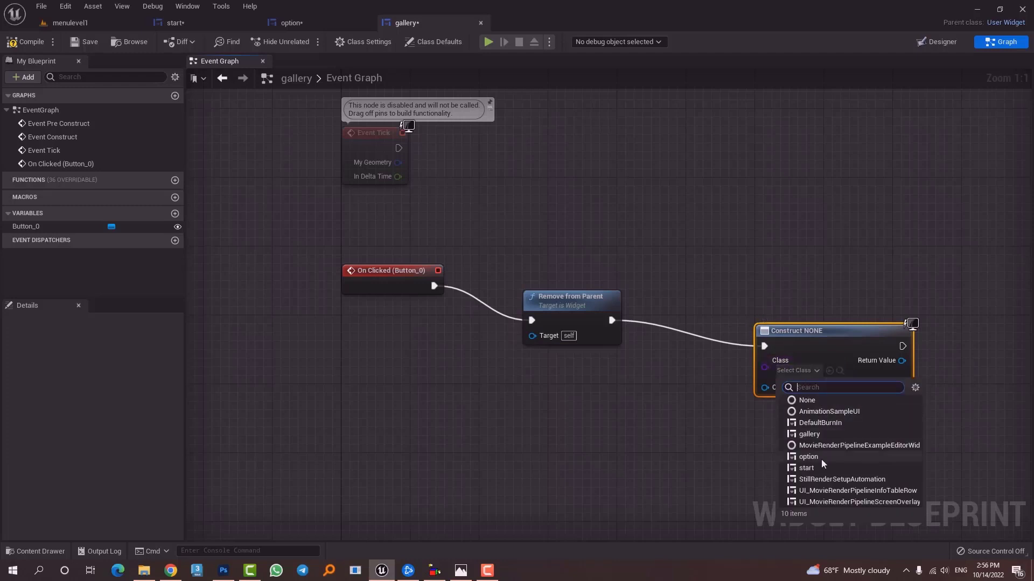
left_click(806, 468)
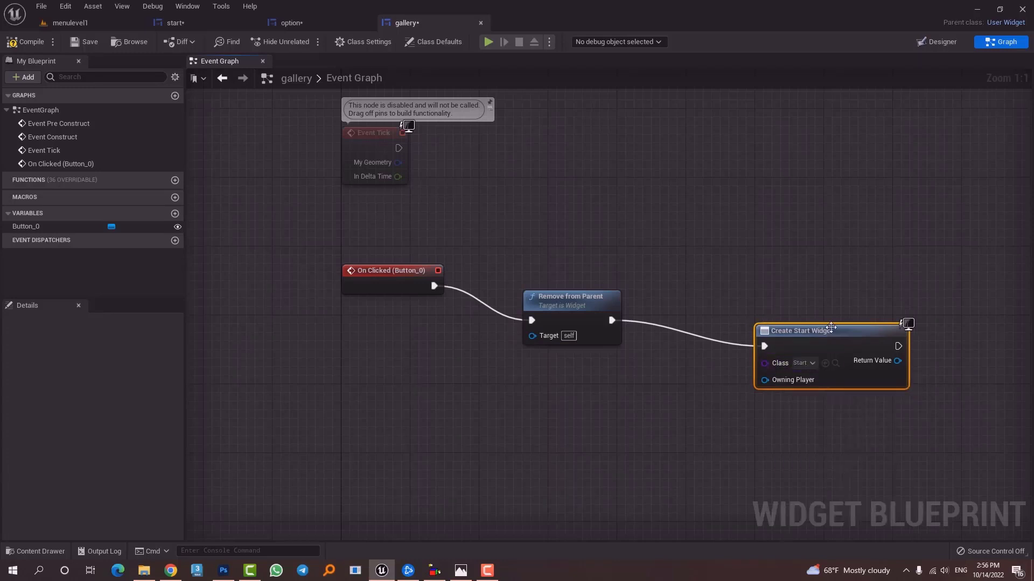
left_click_drag(824, 327, 906, 337)
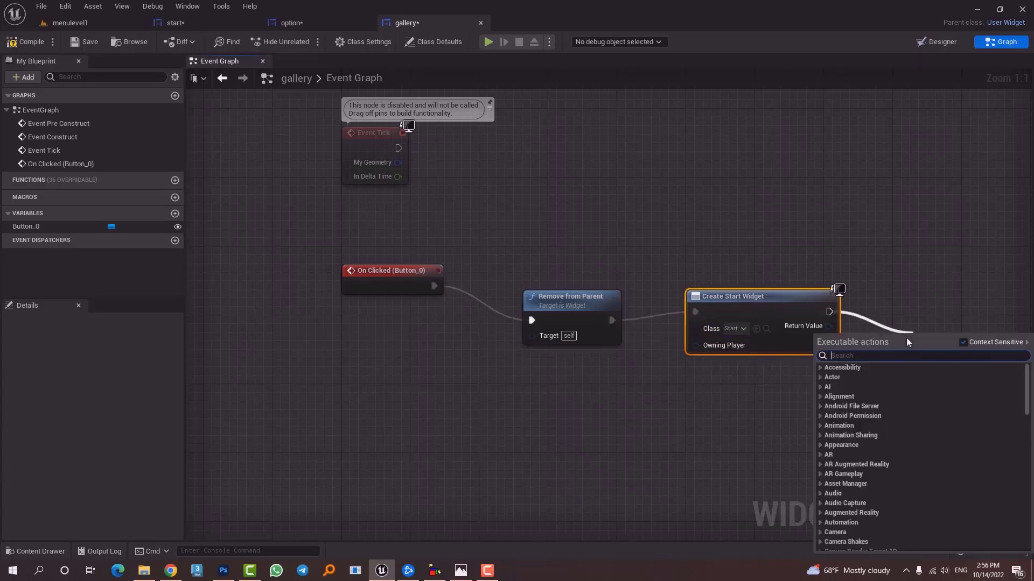
type("add to vi")
key("Return")
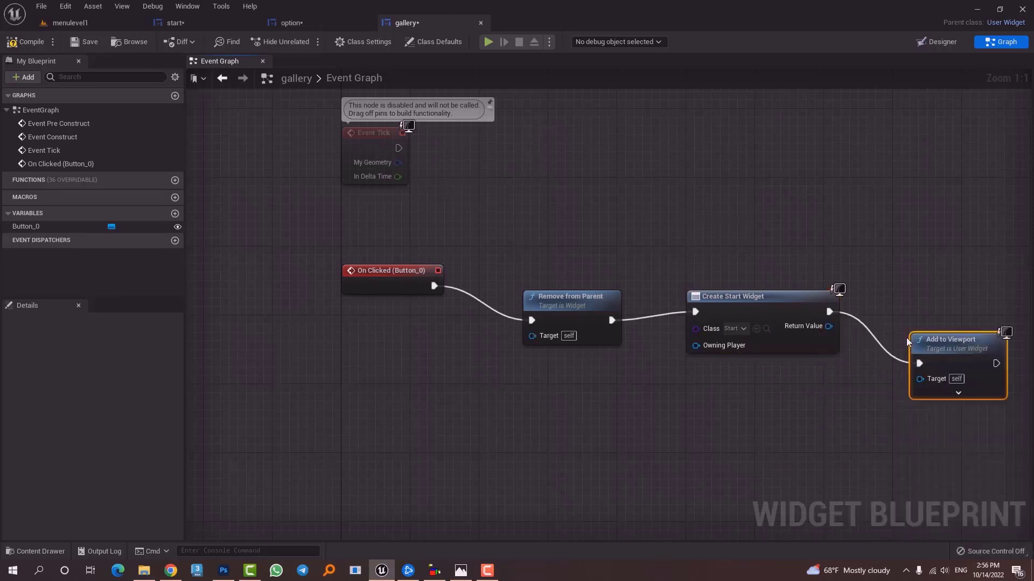
- Connect the Create Start Widget's Return Value to Add to Viewport's Target, compile the gallery widget and return to its designer
left_click_drag(827, 325, 919, 378)
left_click(25, 43)
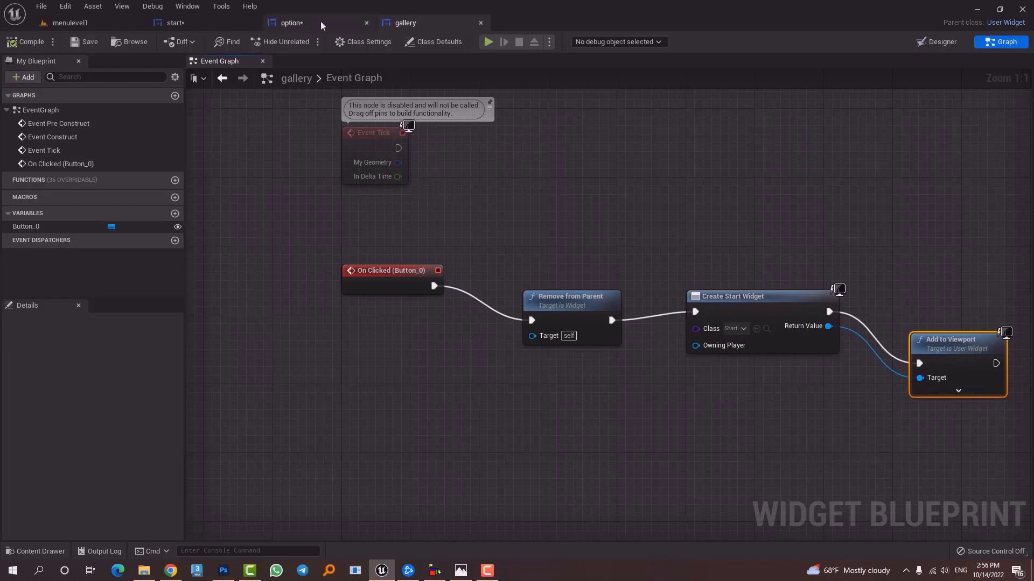
left_click(934, 42)
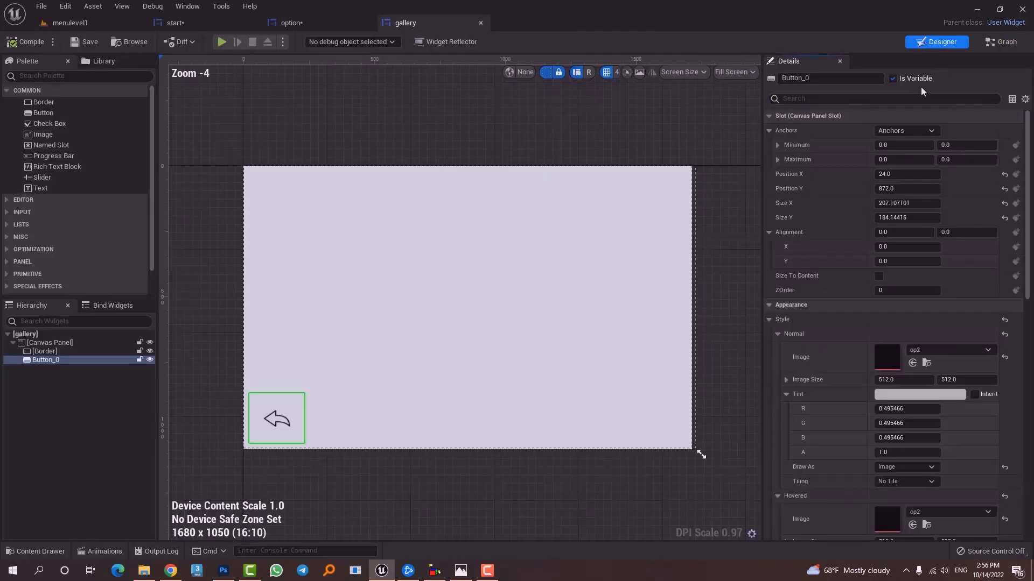
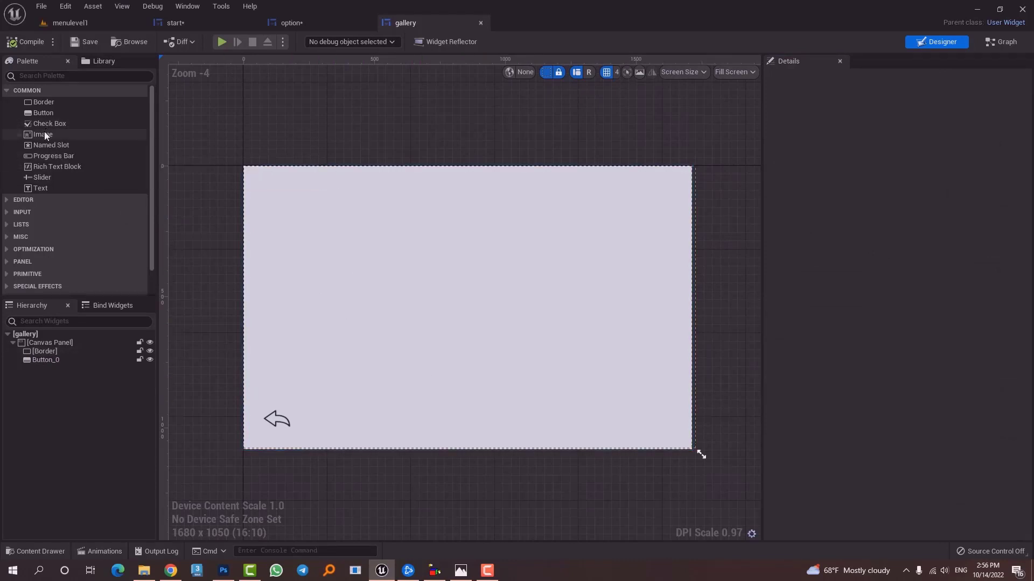
left_click_drag(43, 134, 135, 188)
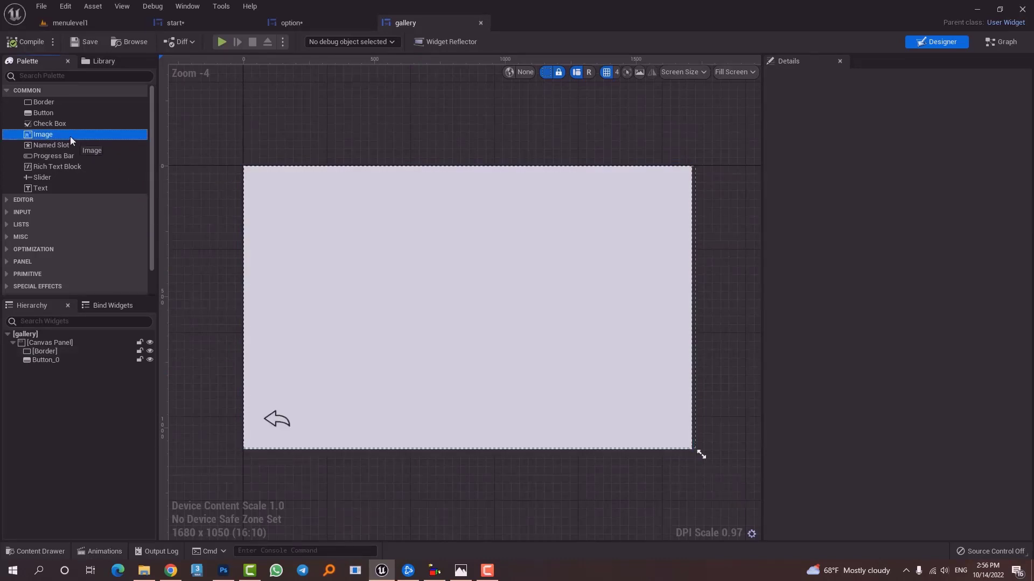
left_click_drag(70, 136, 70, 138)
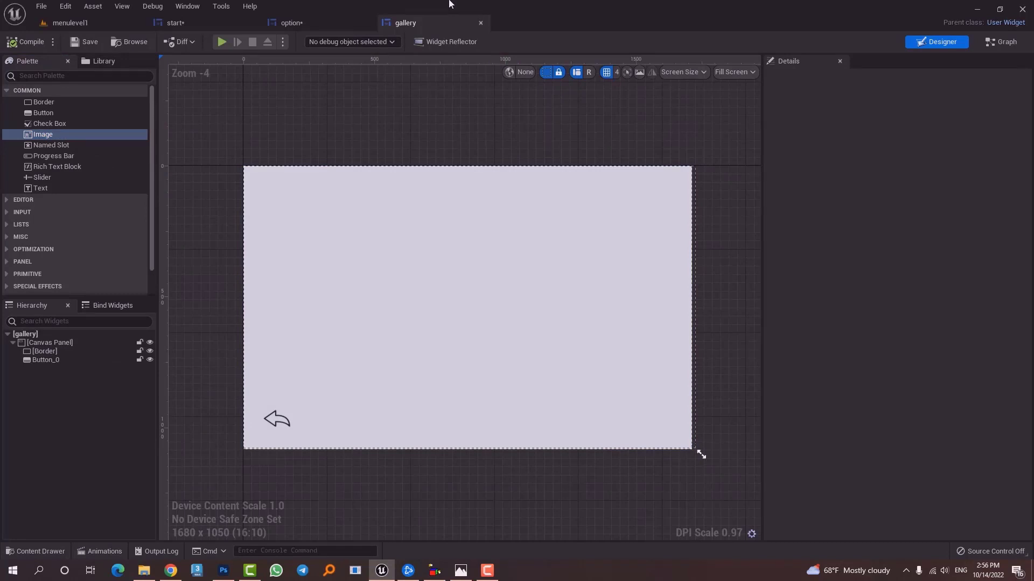
mouse_move(319, 217)
left_mouse_down()
mouse_move(680, 238)
mouse_move(617, 214)
mouse_move(619, 373)
mouse_move(298, 376)
mouse_move(301, 216)
mouse_move(324, 216)
left_mouse_up()
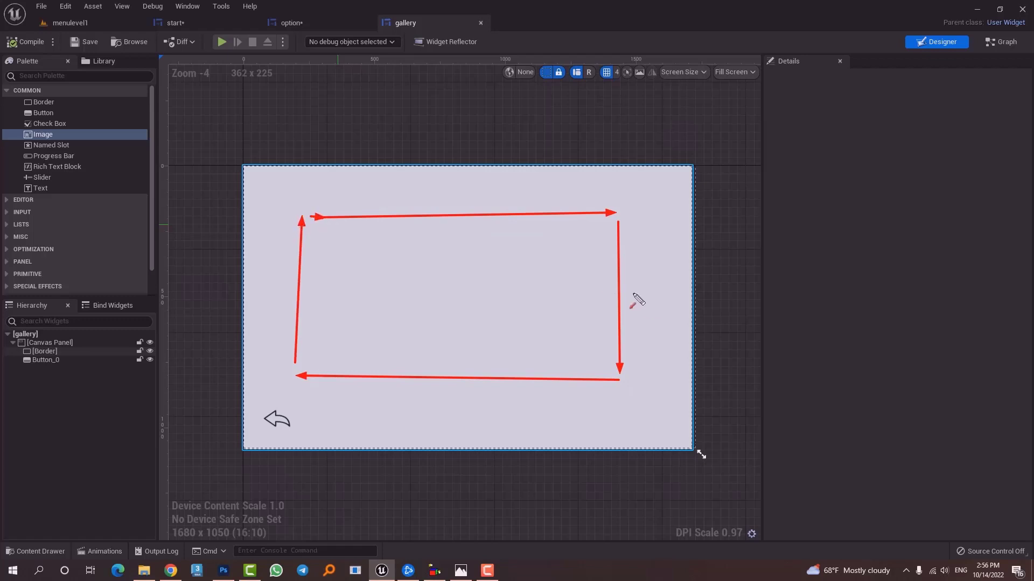
left_click_drag(293, 293, 275, 292)
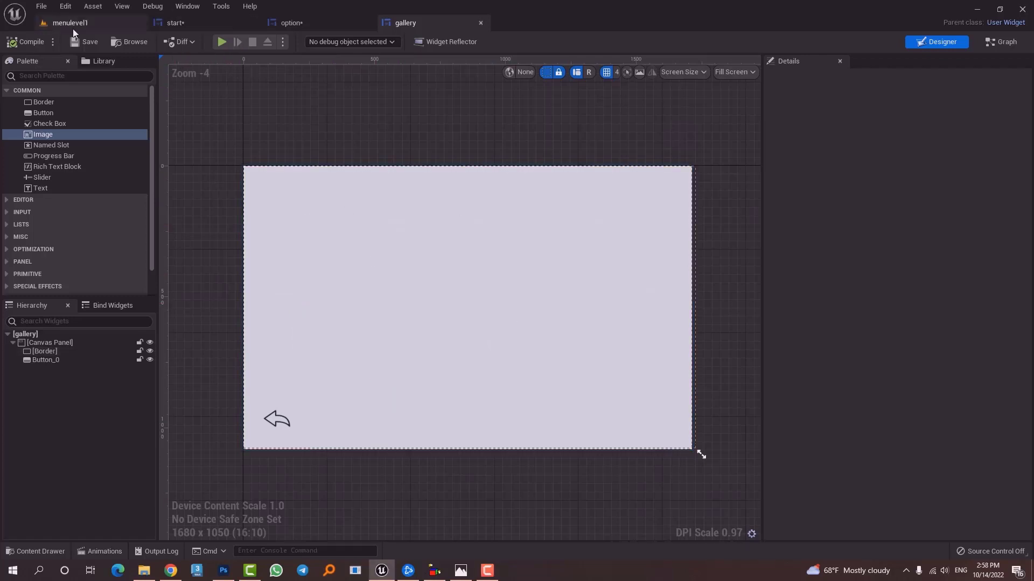
- Switch to File Explorer, check the 06- exit and option button and 07 folders for gallery pictures, and return to Unreal Editor
left_click(144, 571)
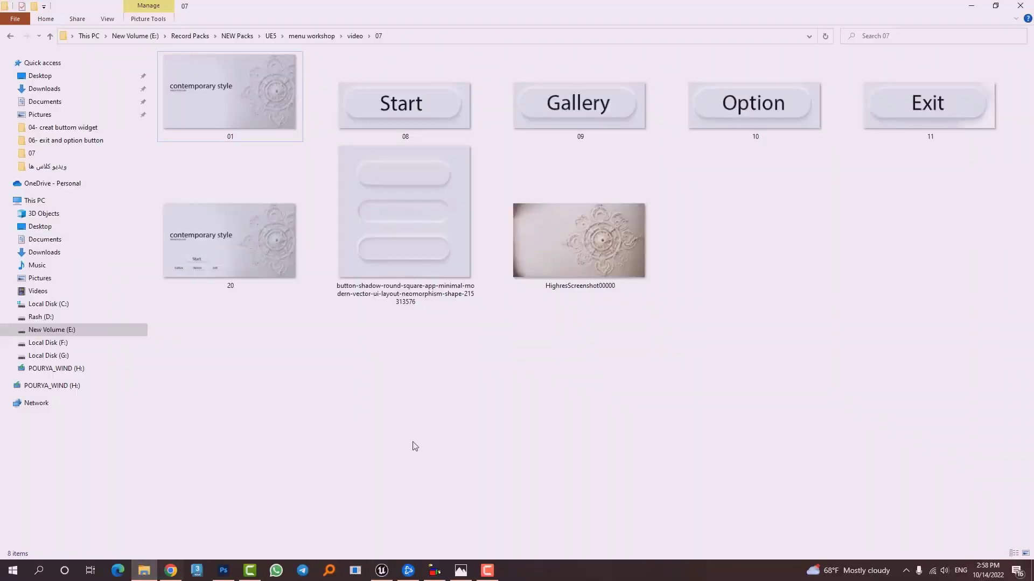
key("alt+Up")
double_click(192, 130)
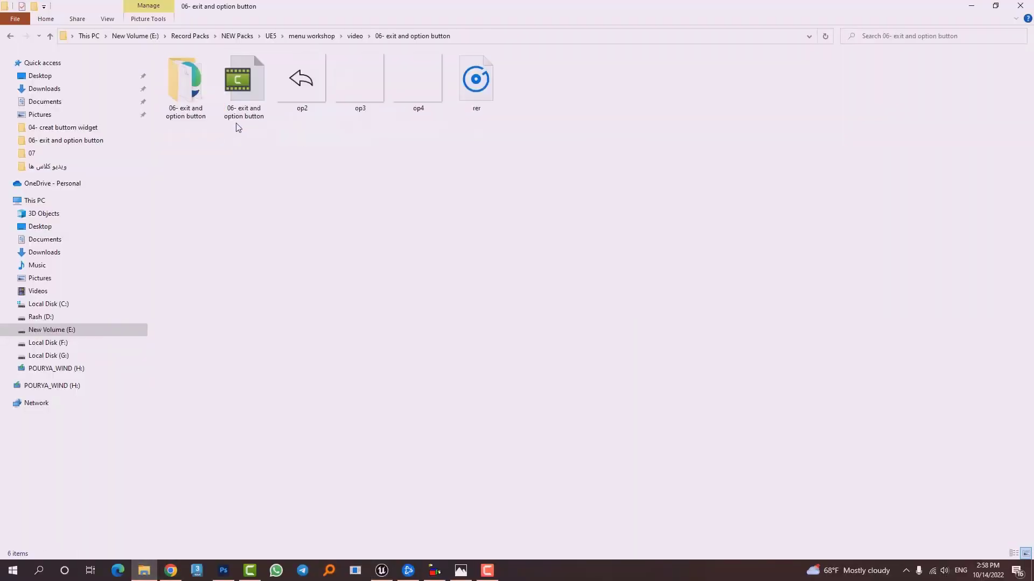
key("alt+Up")
double_click(190, 141)
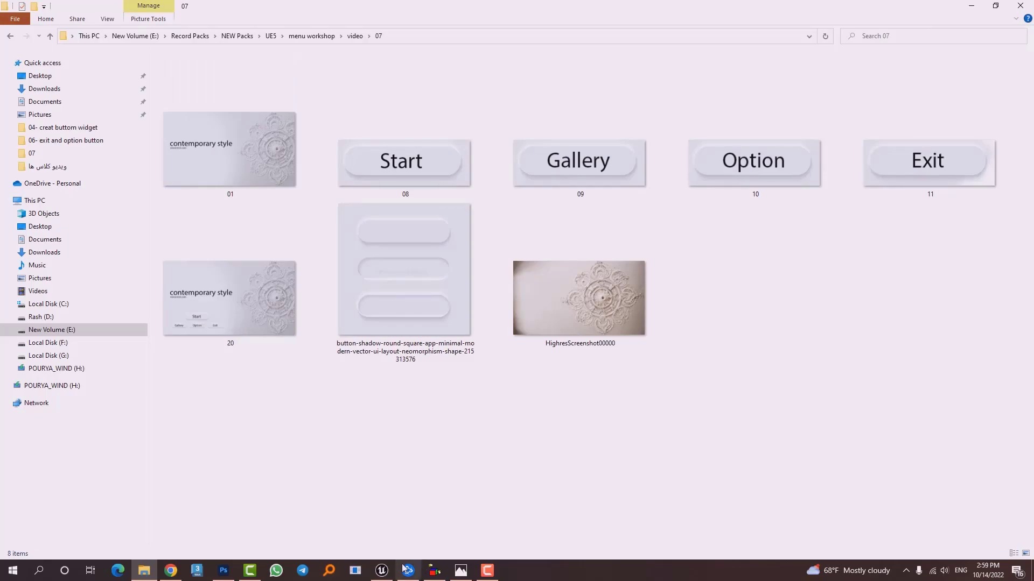
left_click(381, 570)
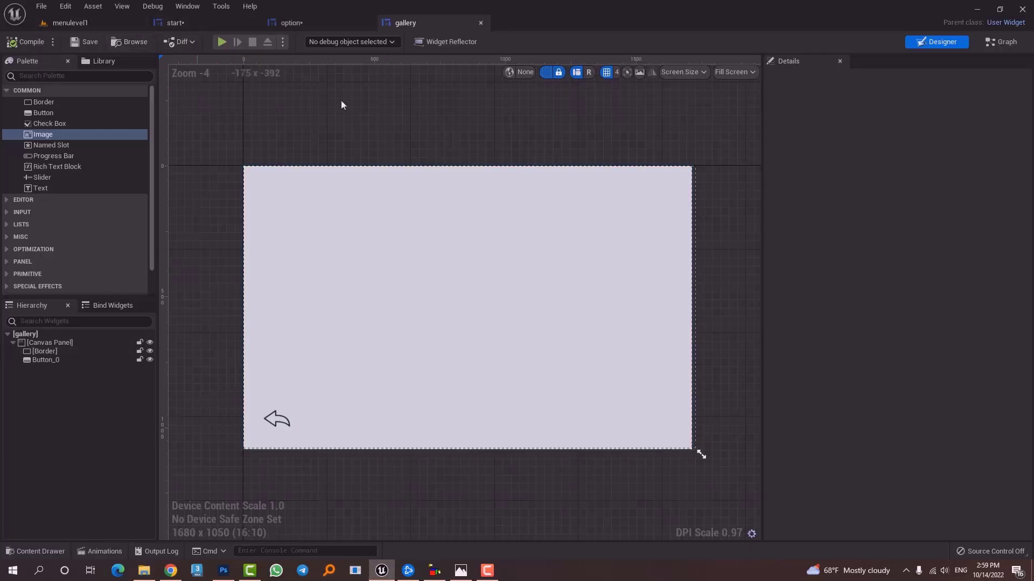
- Open the Main level from the Content folder, saving the modified option and start widgets, and bring its viewport to the front
key("ctrl+space")
left_click(87, 416)
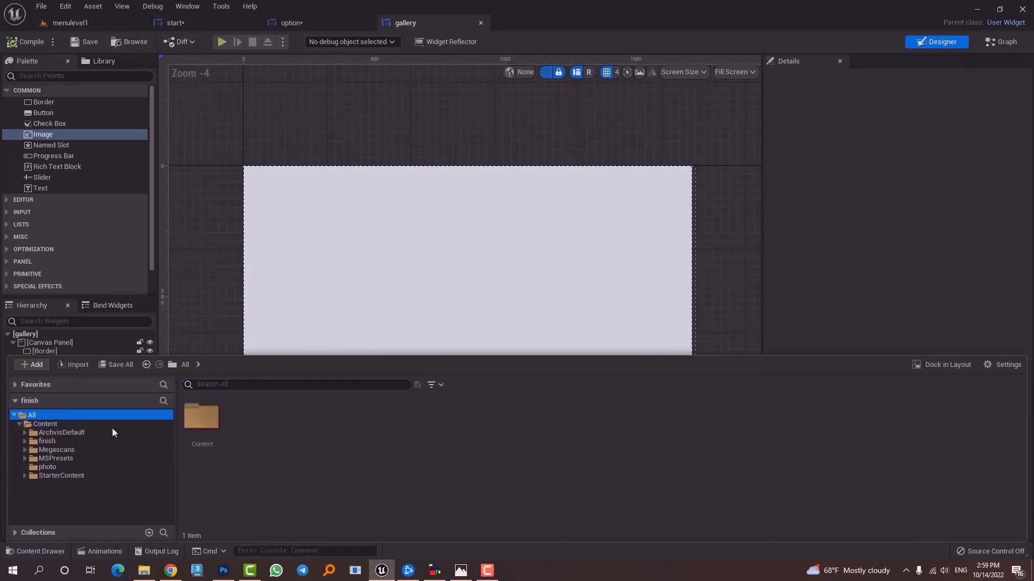
double_click(218, 425)
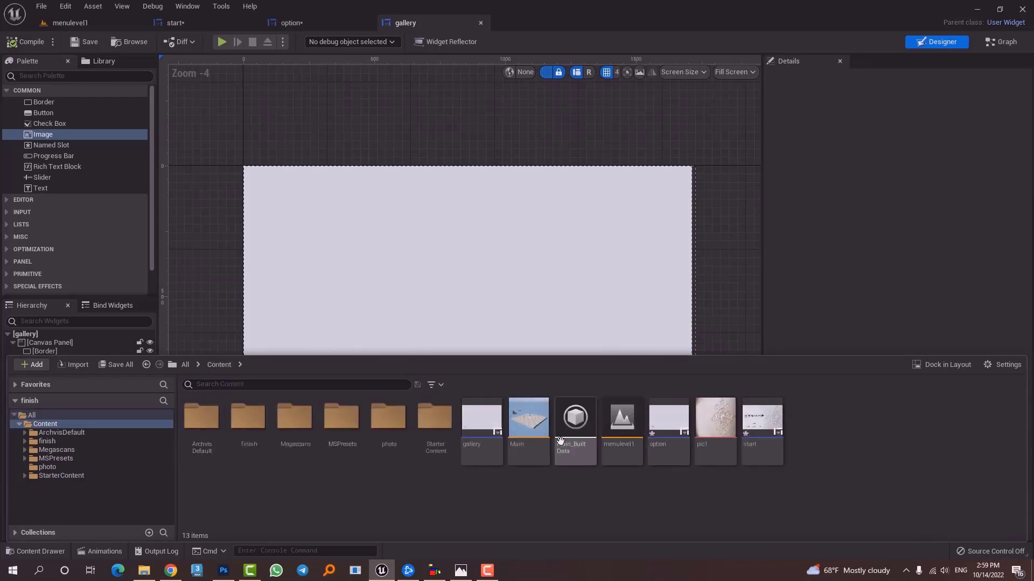
double_click(526, 425)
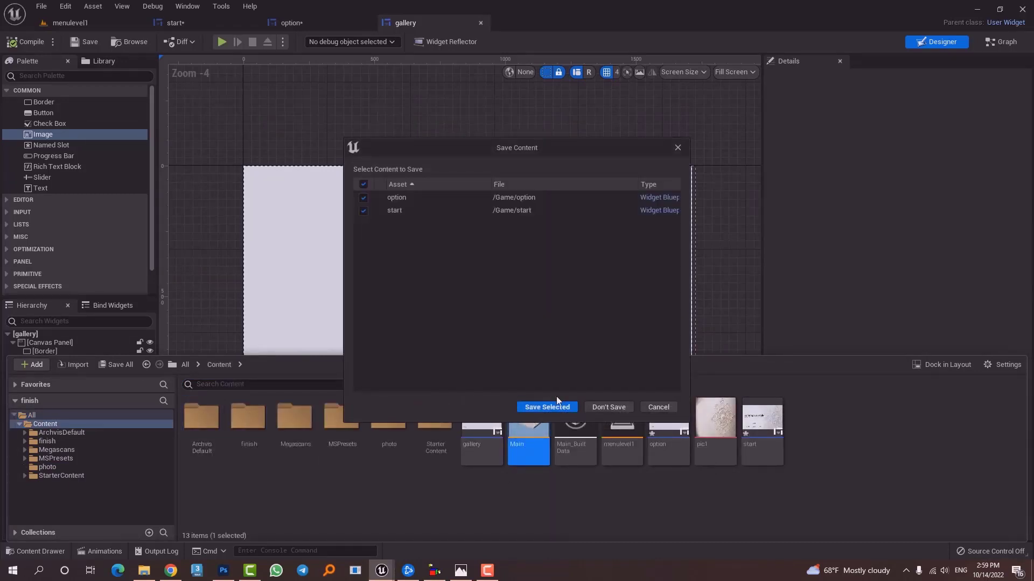
left_click(563, 411)
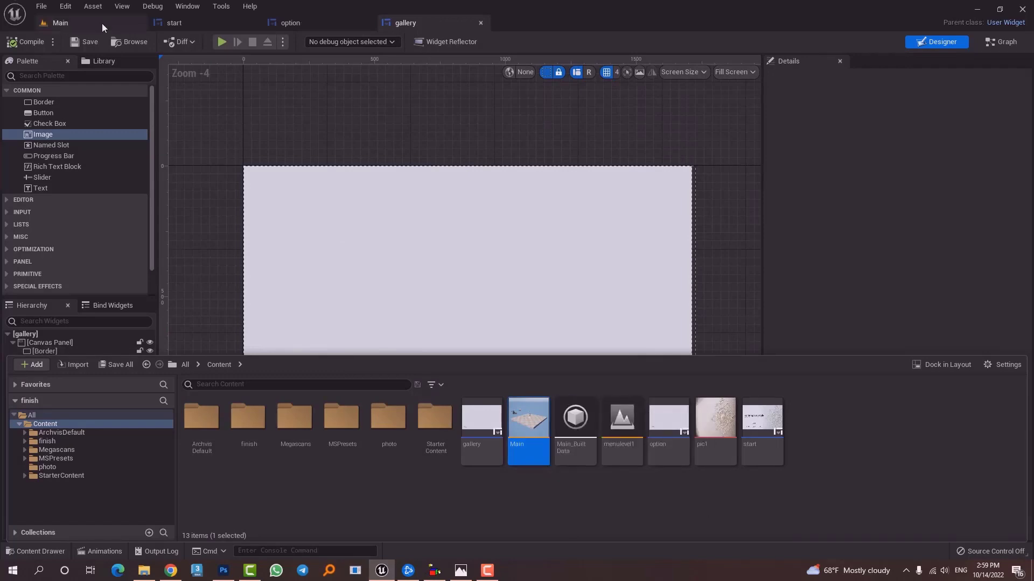
left_click(104, 27)
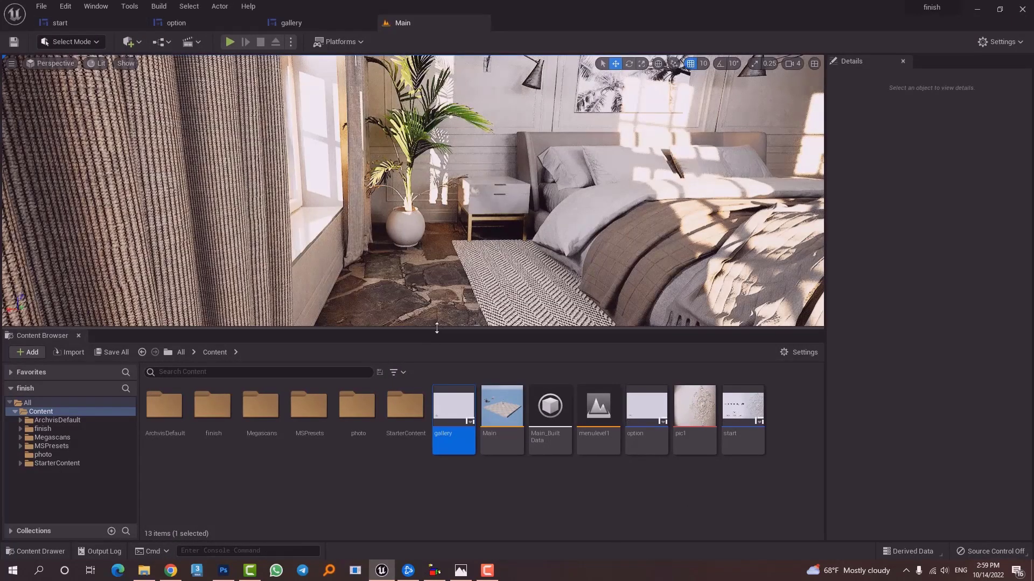
- Close the docked Content Browser and frame the bedroom with the bed, ceiling lamp and side wall in the Main level's viewport
left_click_drag(470, 461, 470, 477)
right_click_drag(470, 301, 603, 334)
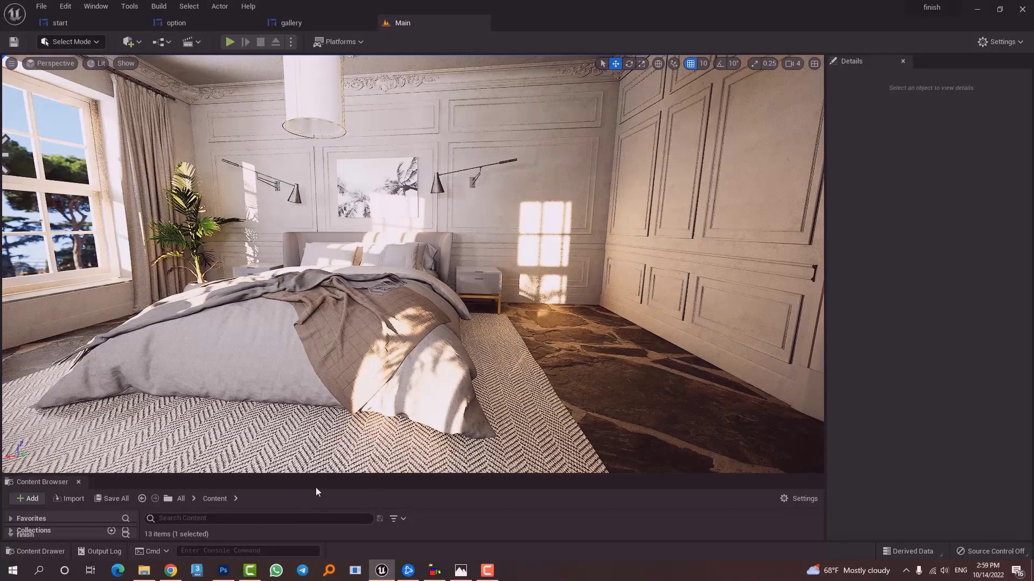
left_click_drag(320, 475, 340, 401)
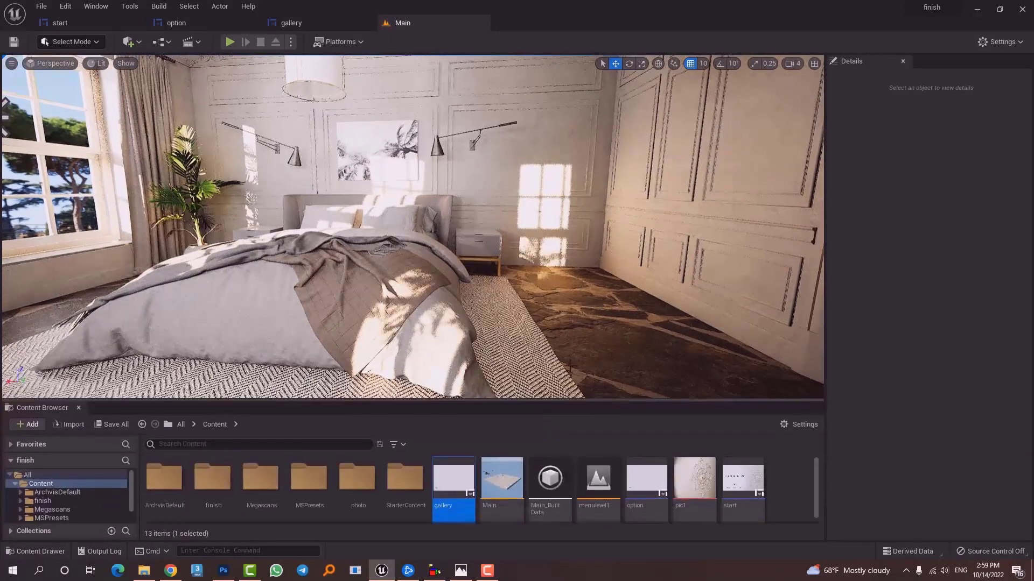
double_click(332, 483)
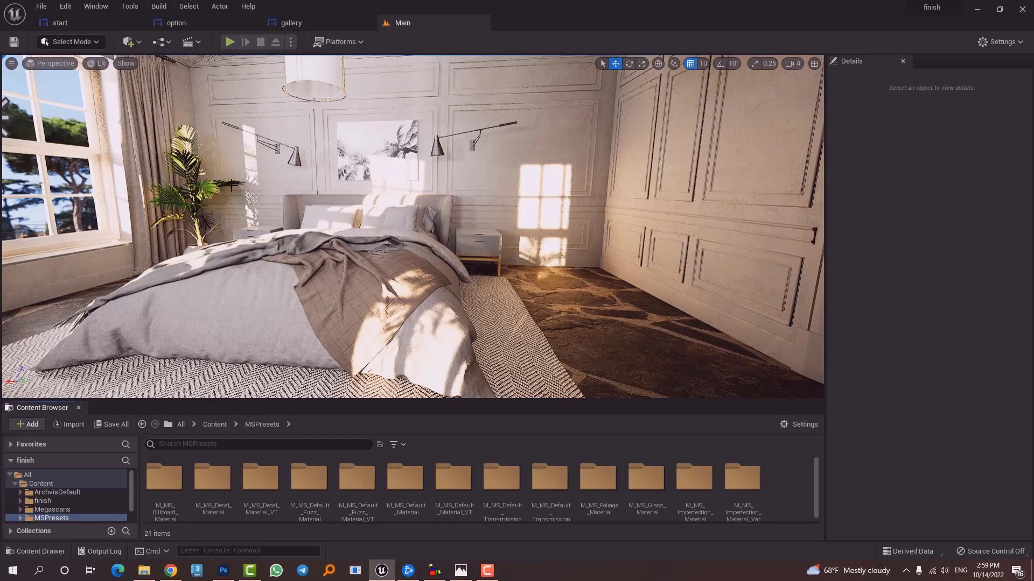
right_click_drag(231, 186, 392, 339)
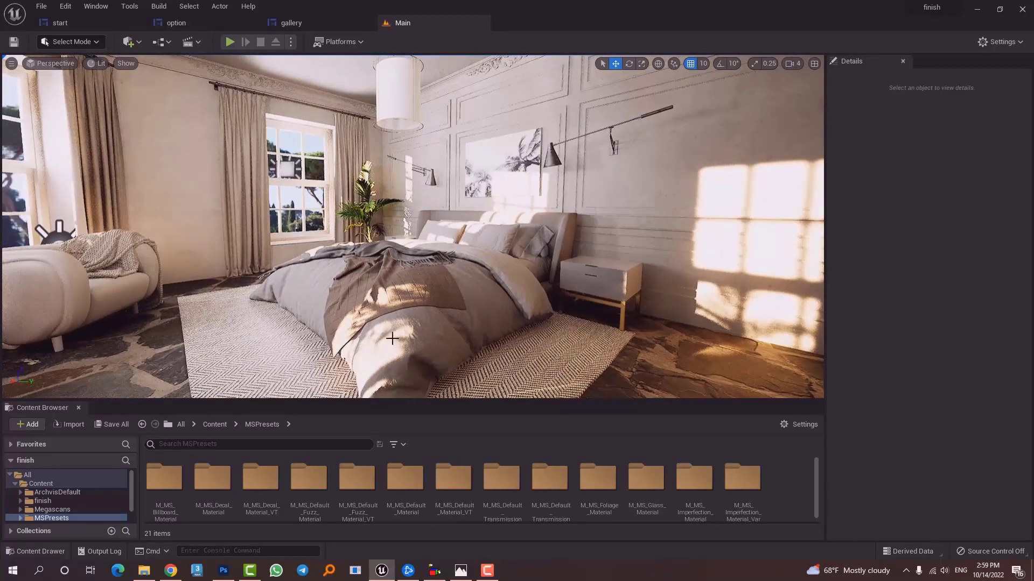
left_click(79, 407)
mouse_move(377, 323)
right_mouse_down()
mouse_move(360, 315)
mouse_move(390, 308)
mouse_move(379, 313)
right_mouse_up()
- Capture a high resolution screenshot of the bedroom view with a screenshot size multiplier of 3
left_click(12, 64)
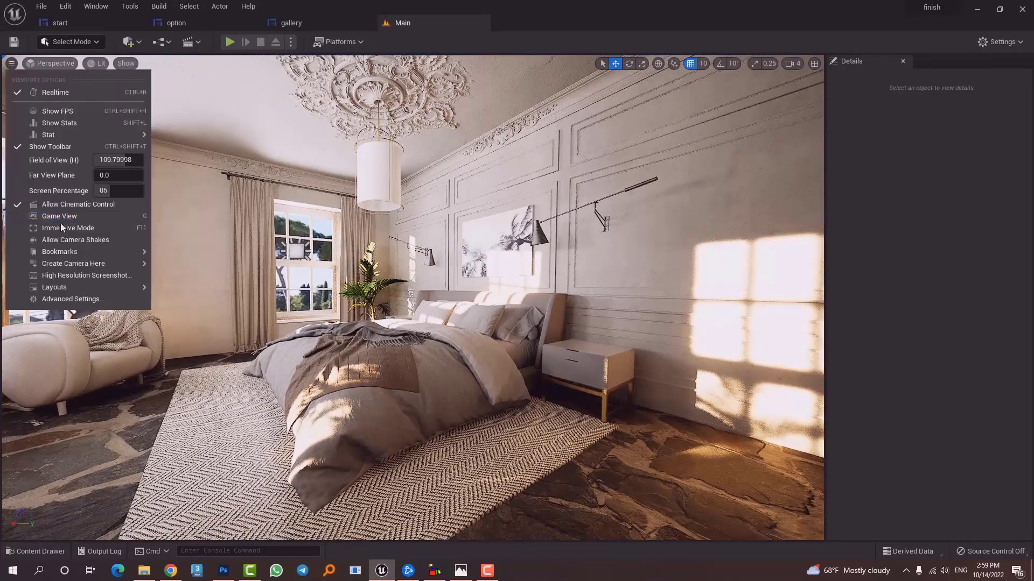
left_click(59, 274)
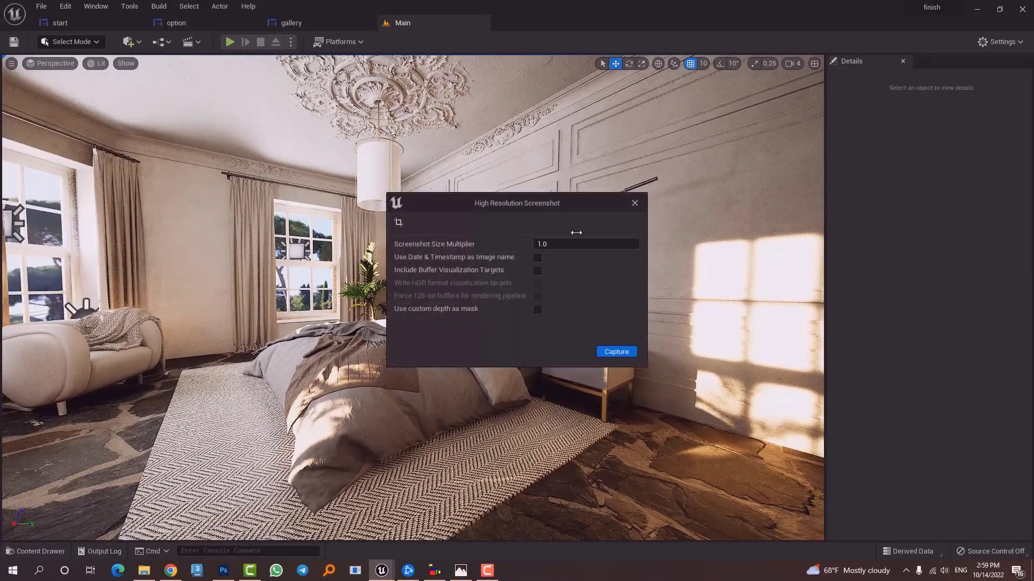
left_click(571, 244)
type("3")
left_click(614, 353)
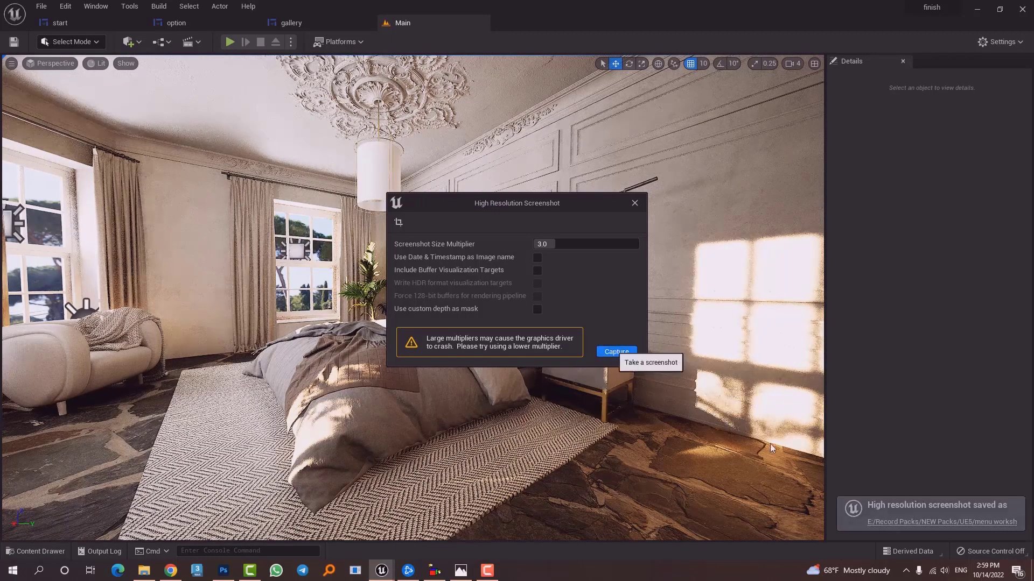
- Open the folder of the saved screenshot and select the images sh01, sh02 and sh03 for import
left_click(972, 522)
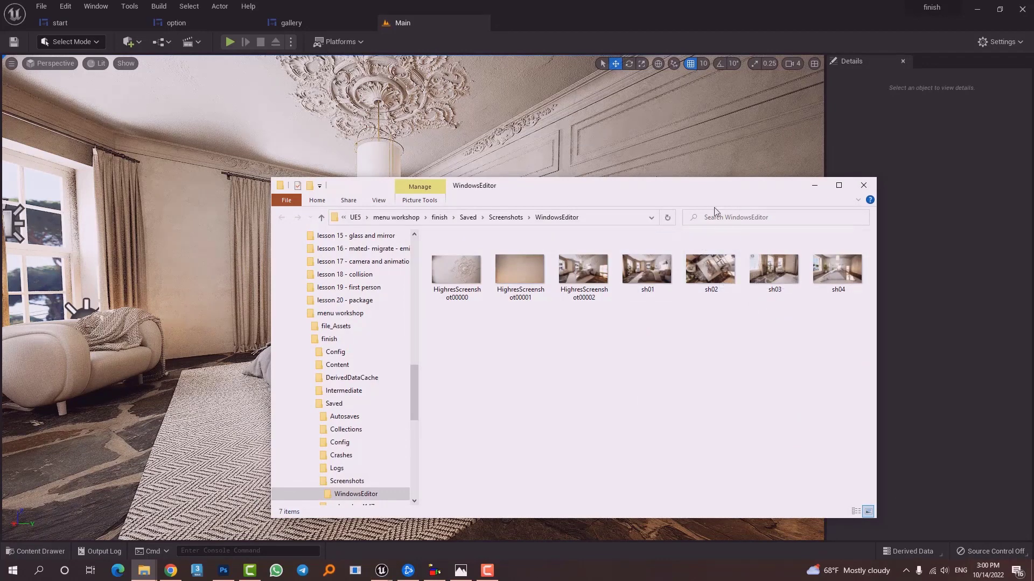
left_click_drag(718, 190, 485, 131)
left_click(389, 220)
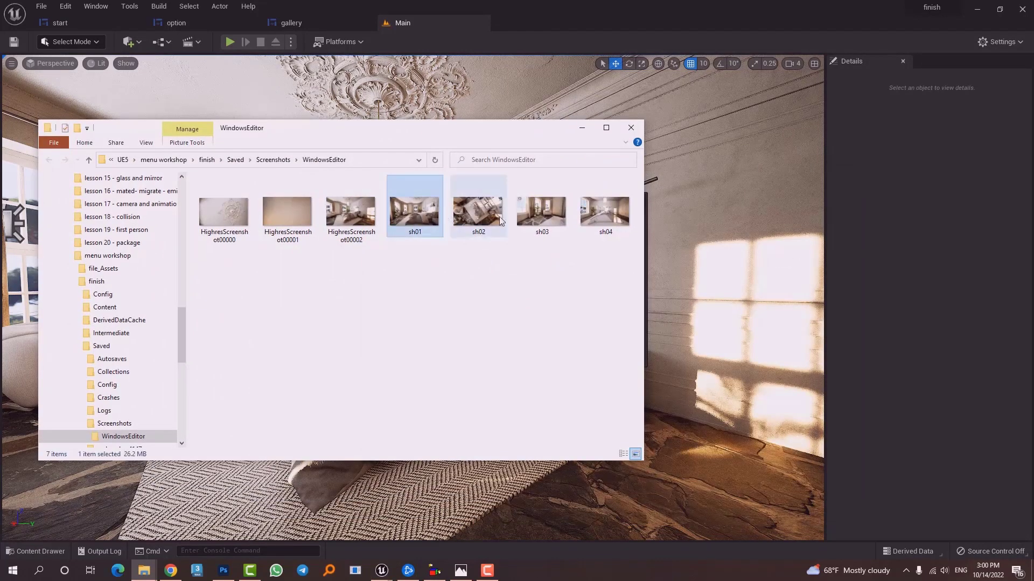
left_click(478, 212)
left_click(530, 211)
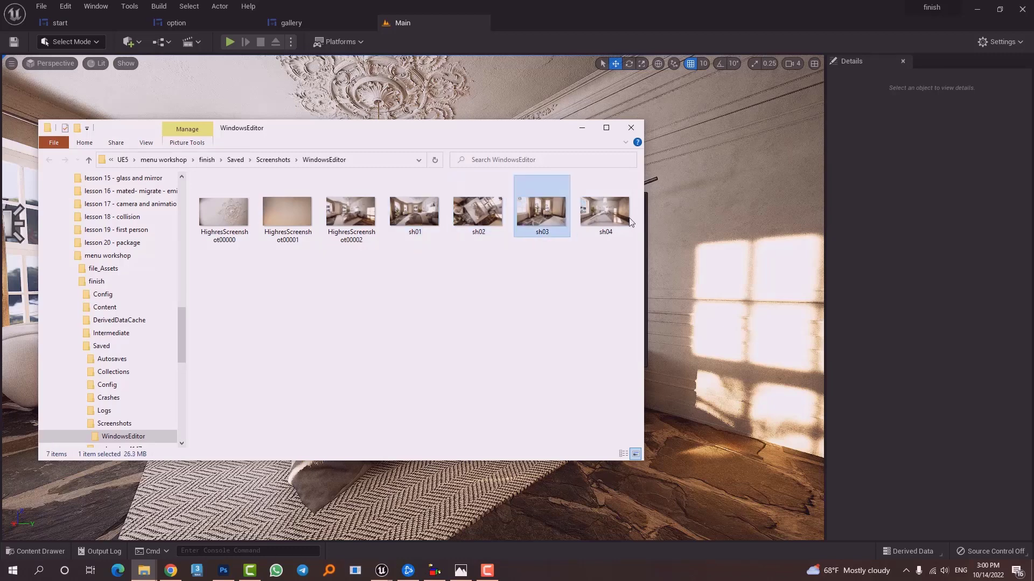
left_click(619, 218)
left_click(554, 231)
left_click(415, 228)
left_click(541, 215, "shift")
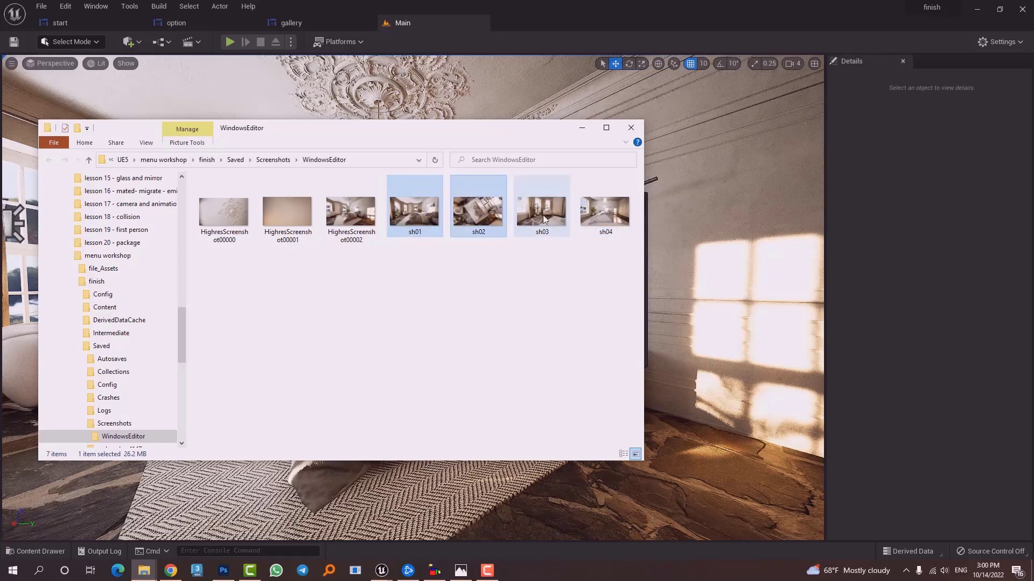
left_click_drag(544, 223, 467, 502)
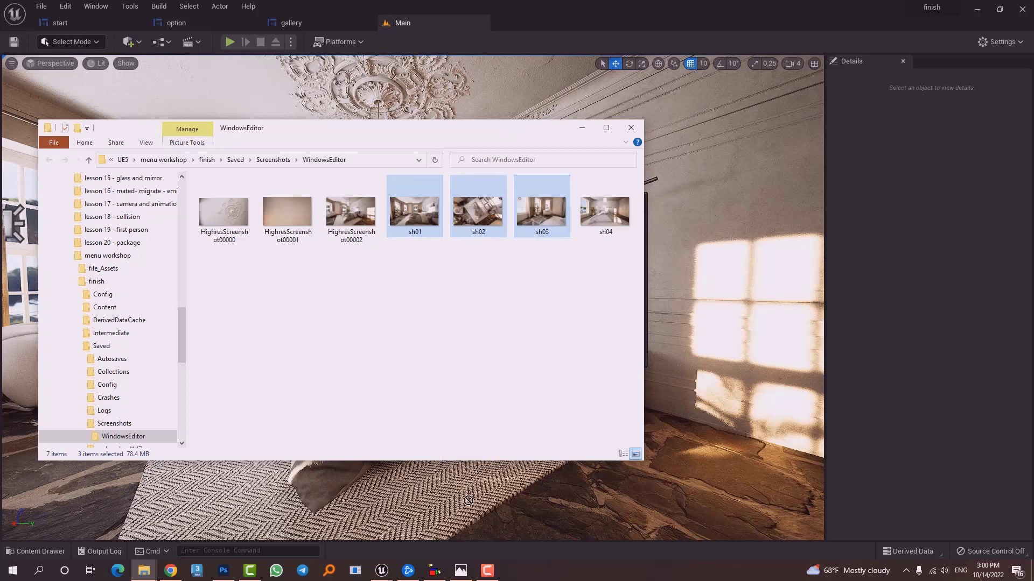
- Return to Unreal Editor, close the High Resolution Screenshot dialog and open the photo folder in the project content
left_click(382, 570)
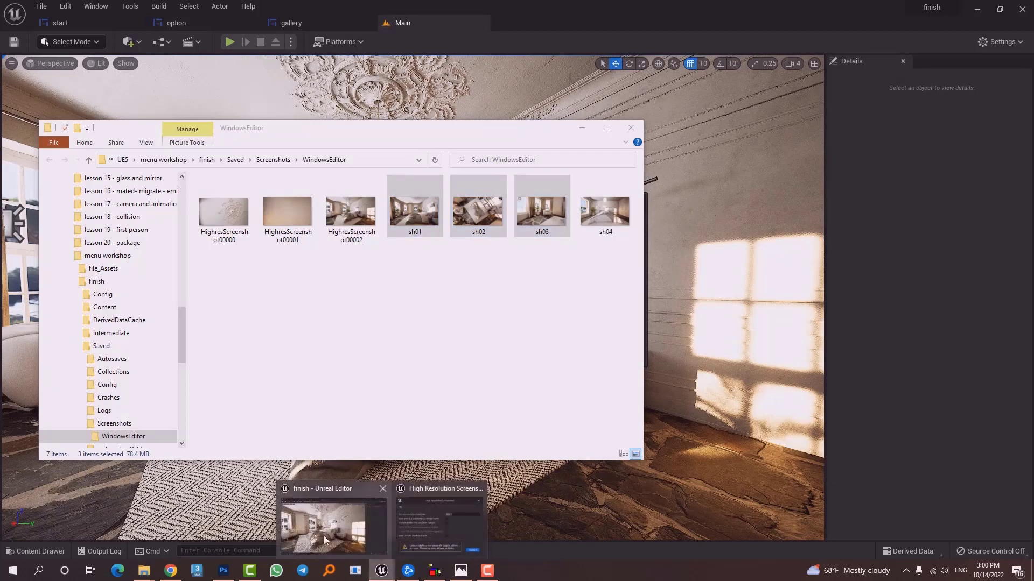
left_click(344, 516)
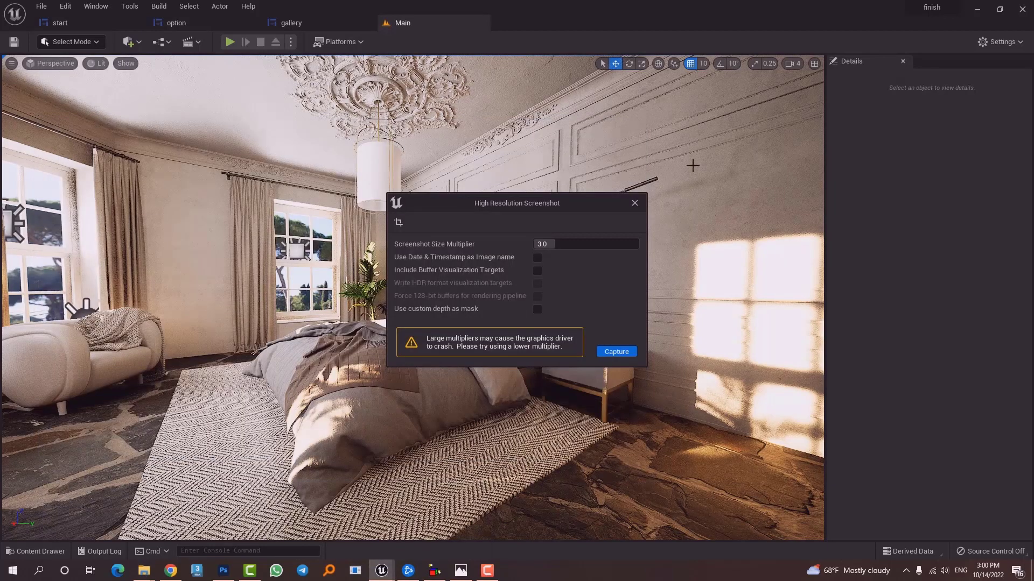
left_click(634, 204)
key("ctrl+space")
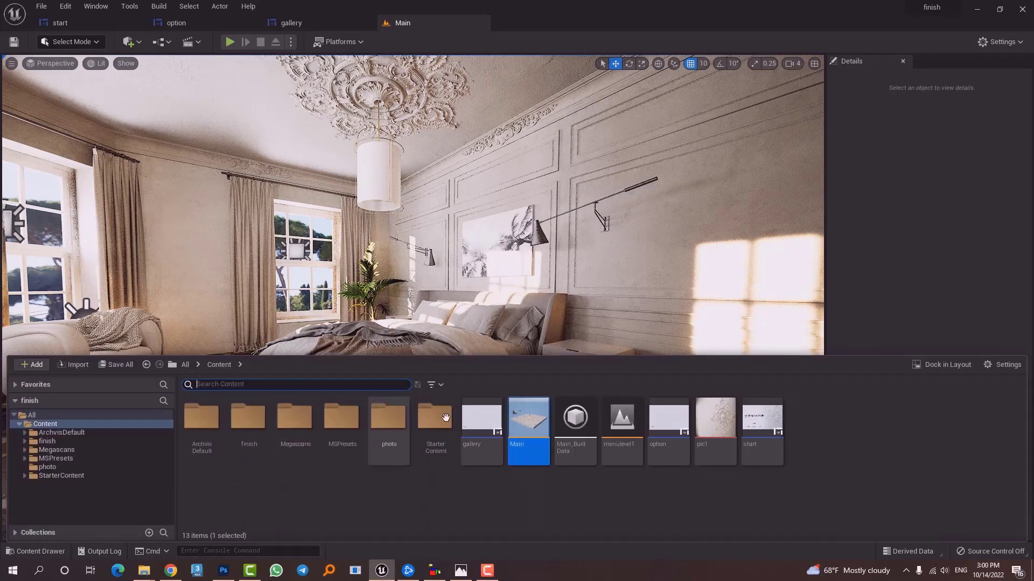
double_click(388, 419)
double_click(391, 431)
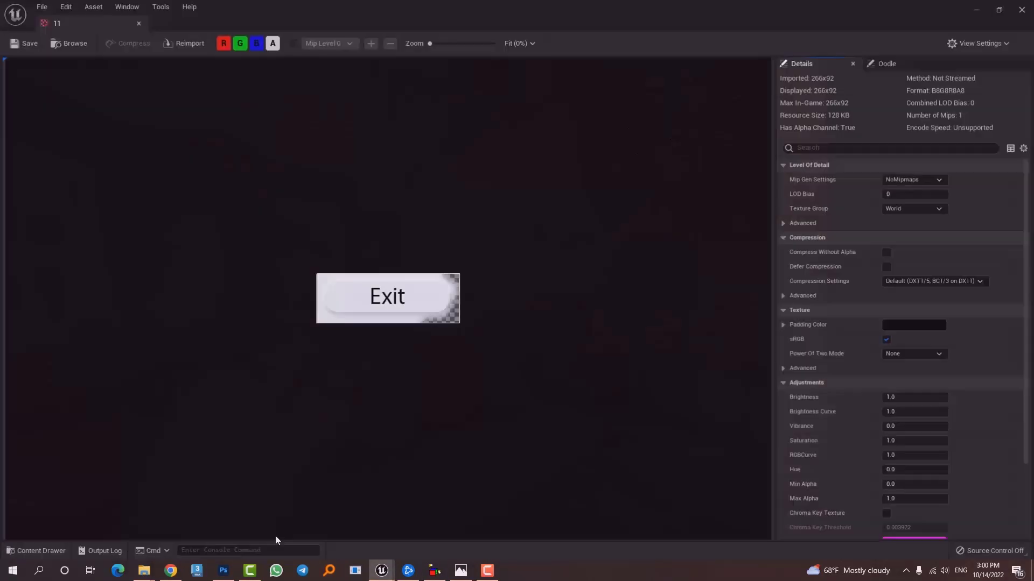
- Close the Exit button texture and import the sh01, sh02 and sh03 screenshots into the project's photo content folder
left_click(138, 24)
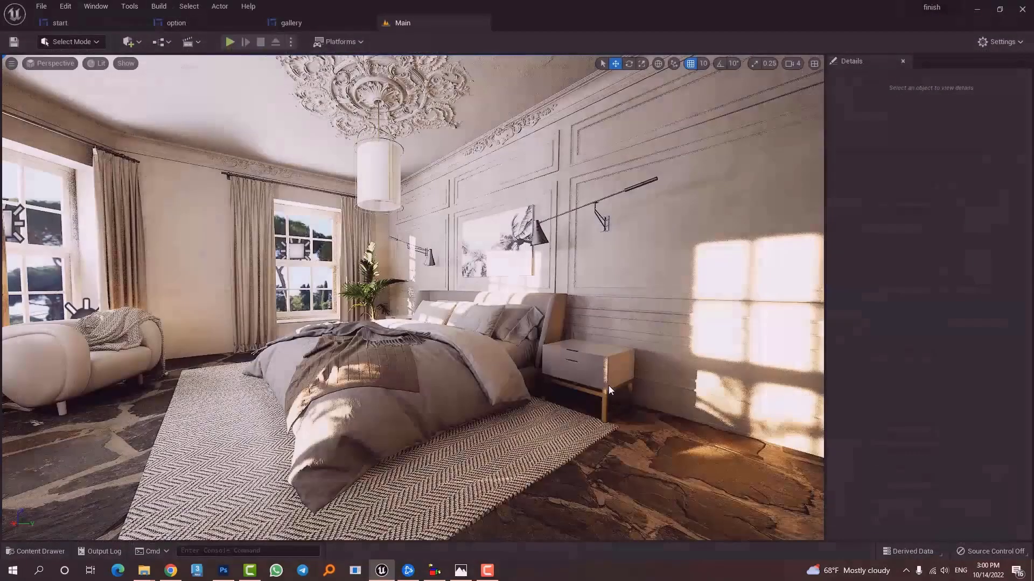
key("ctrl+space")
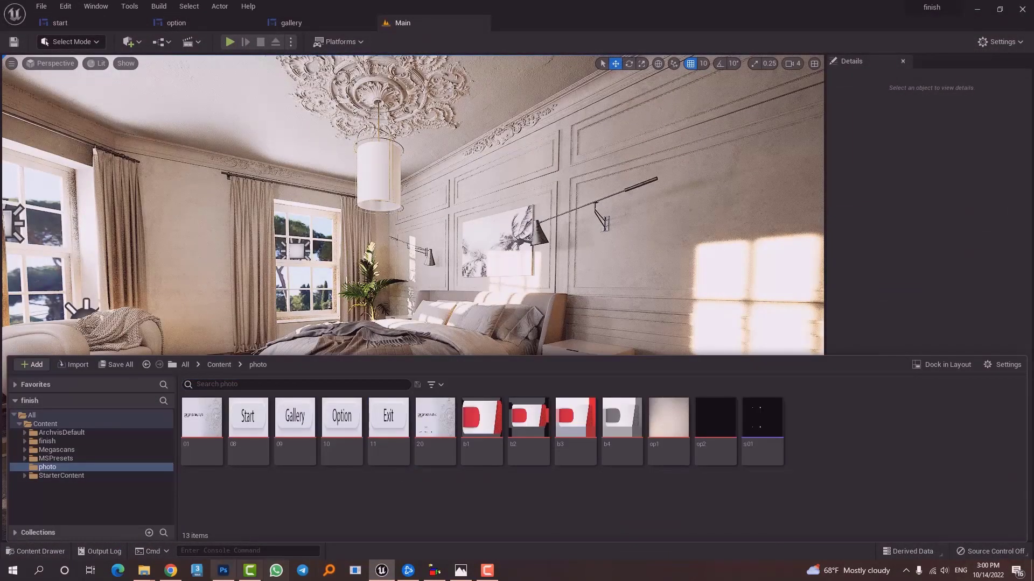
mouse_move(143, 574)
left_click(206, 539)
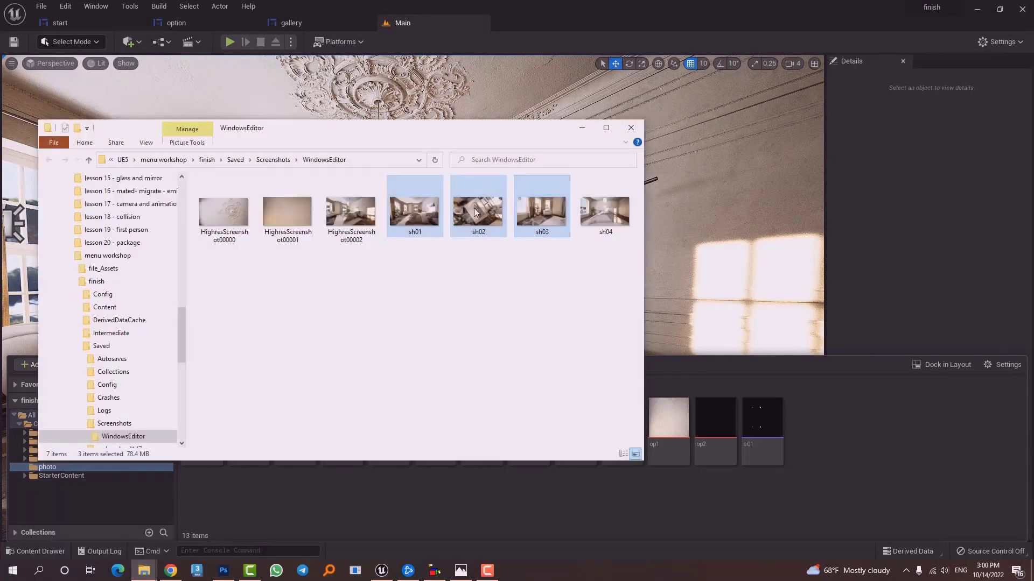
left_click_drag(827, 459, 827, 459)
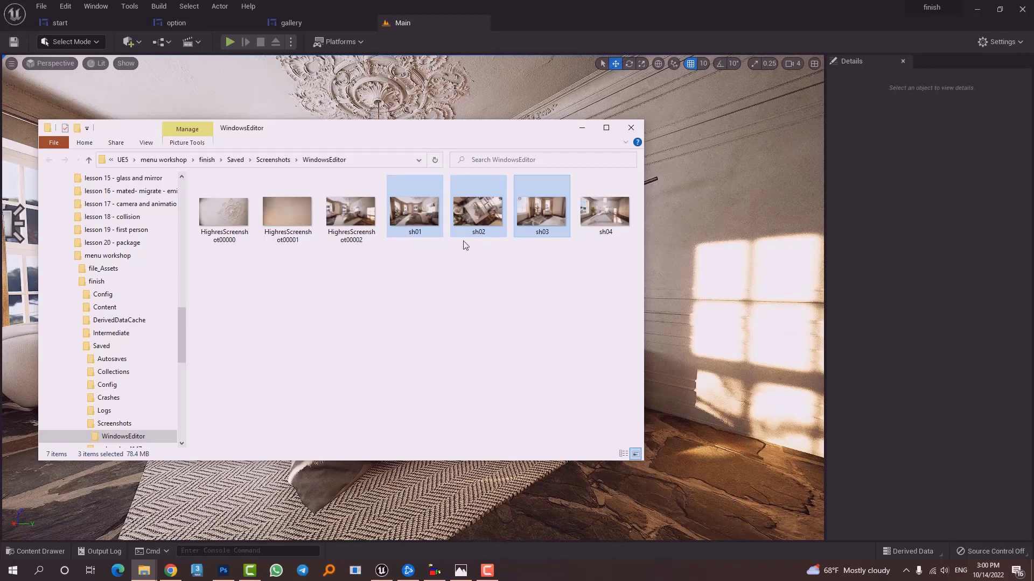
left_click(631, 128)
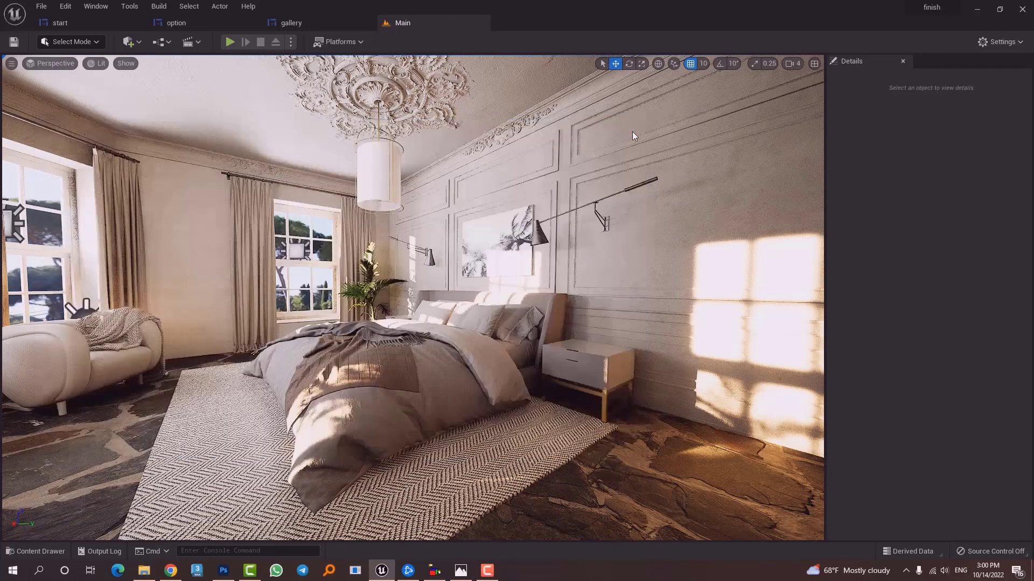
- Add an Image widget to the Canvas Panel of the gallery widget
left_click(297, 22)
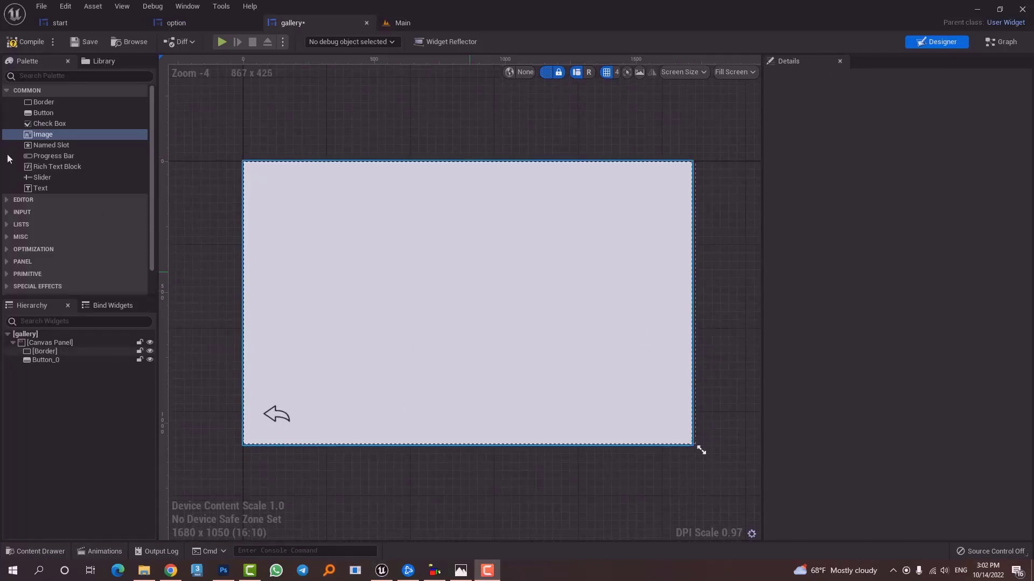
left_click_drag(42, 134, 80, 138)
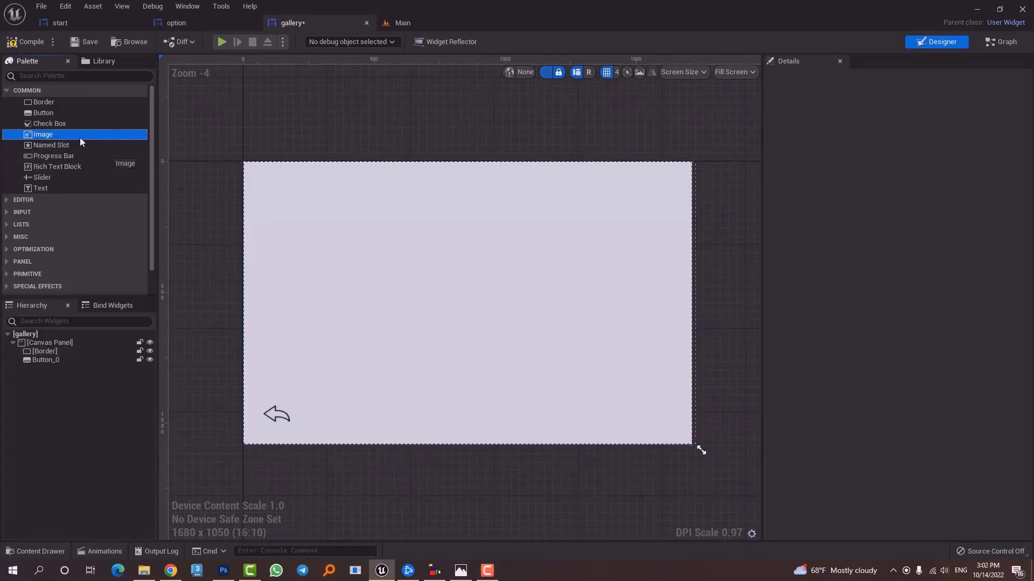
left_click_drag(64, 334, 48, 363)
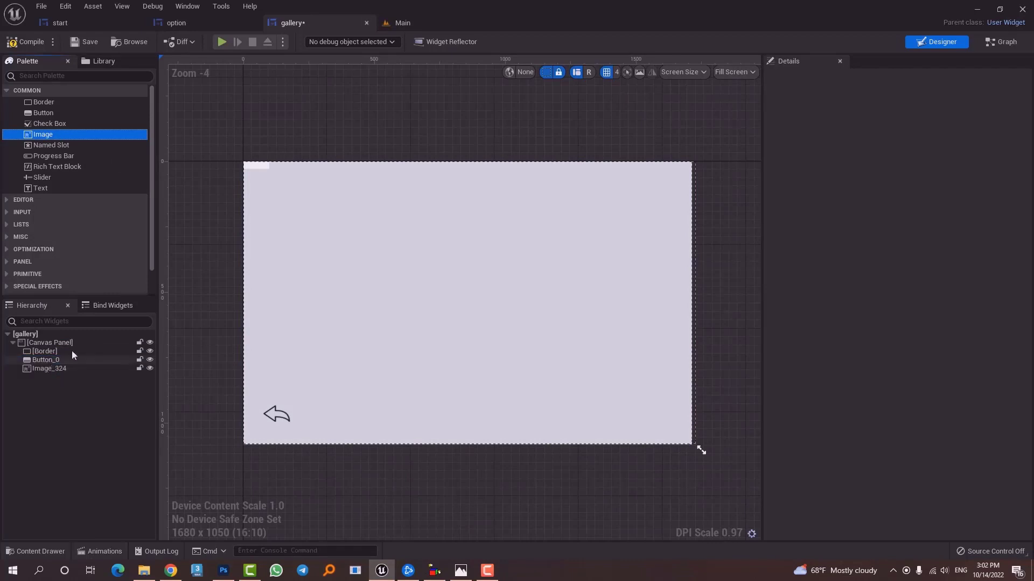
- Enlarge the new image to about 1283 by 779 and place it at about X 220, Y 144 within the border
left_click(265, 172)
left_click_drag(265, 171, 500, 339)
left_click_drag(424, 245, 480, 276)
left_click_drag(556, 369, 638, 396)
left_click_drag(604, 321, 602, 329)
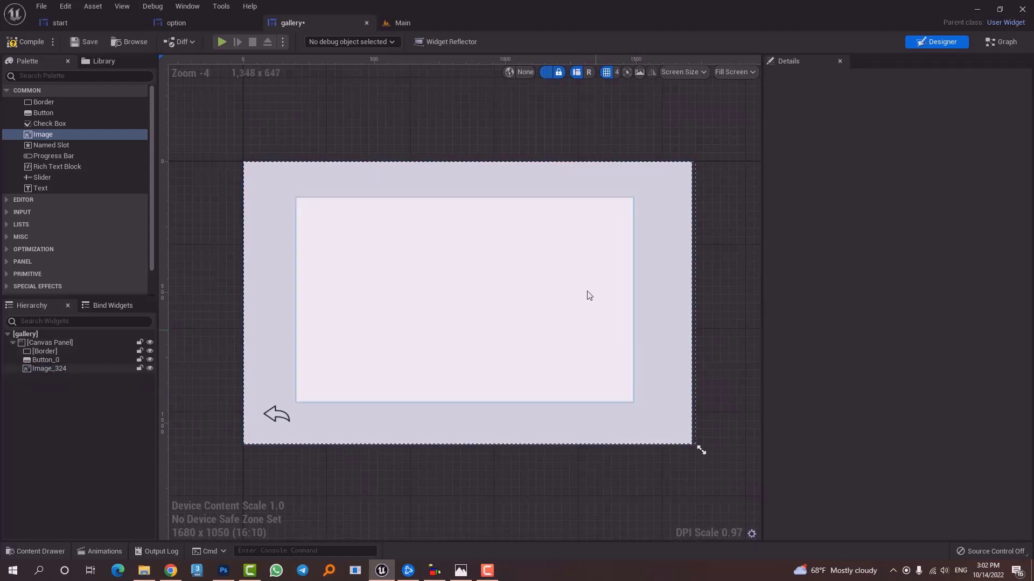
scroll(576, 302, "up", 2)
left_click_drag(570, 309, 575, 310)
scroll(571, 311, "down", 3)
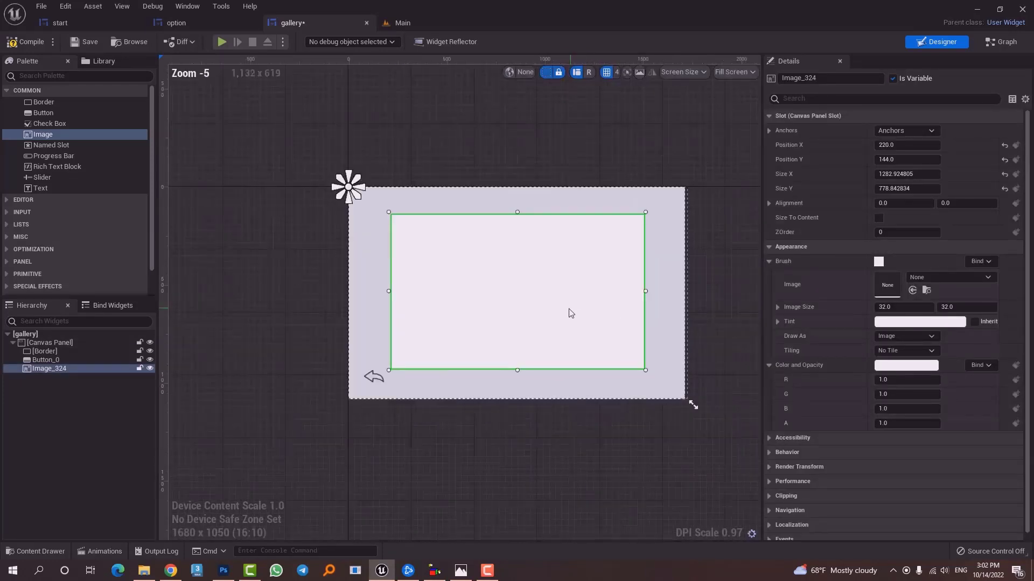
scroll(568, 310, "up", 1)
right_click_drag(580, 303, 553, 291)
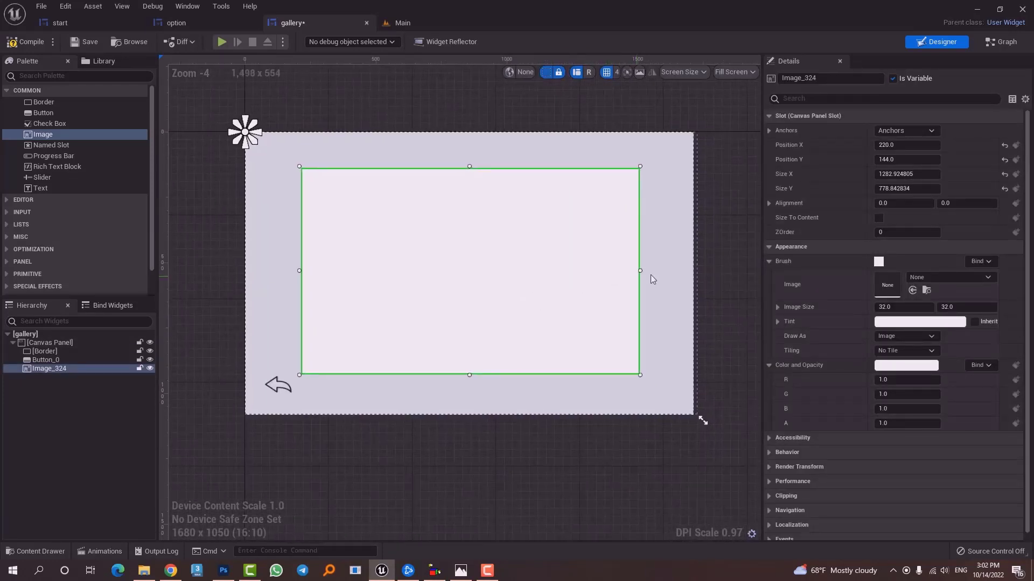
- Assign the sh01 texture as the brush image of the gallery's image widget
left_click(983, 279)
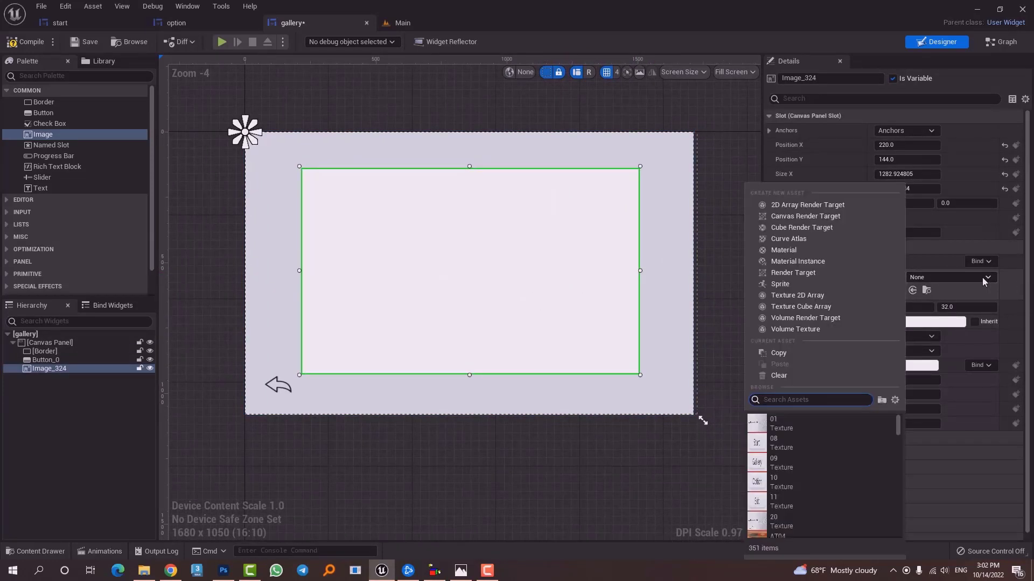
type("sh")
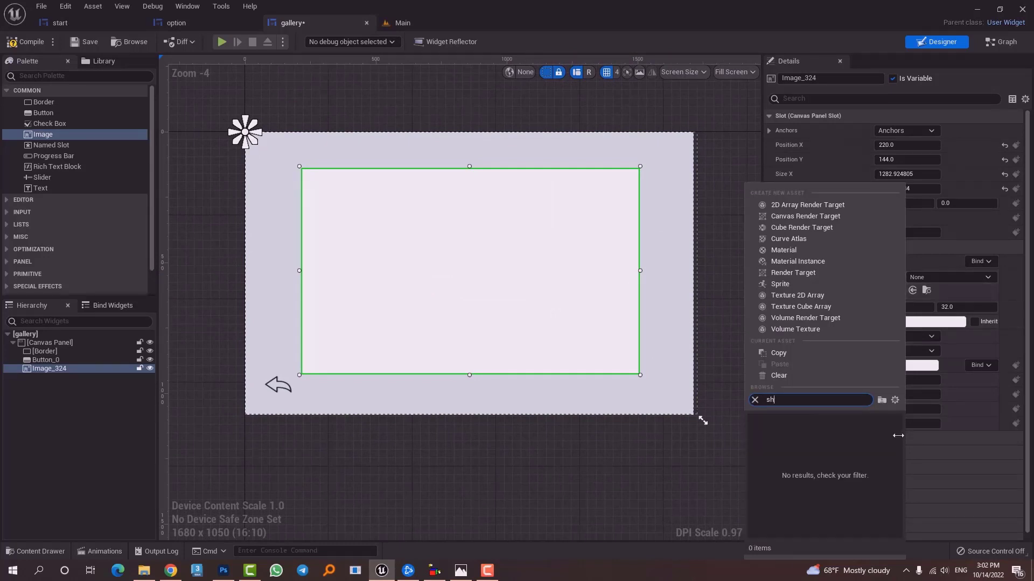
type("20101")
left_click(808, 424)
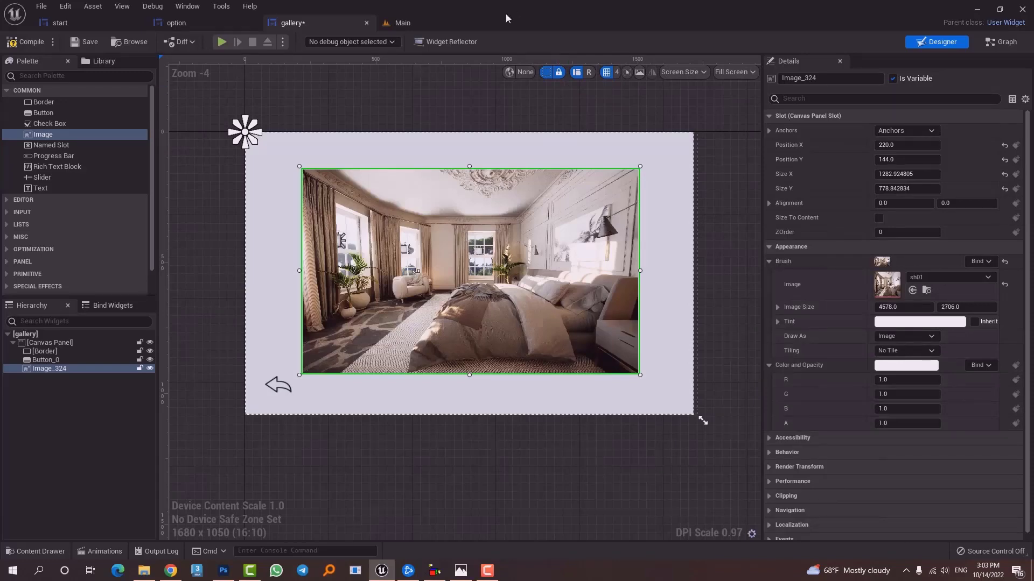
scroll(554, 286, "down", 3)
scroll(555, 285, "up", 3)
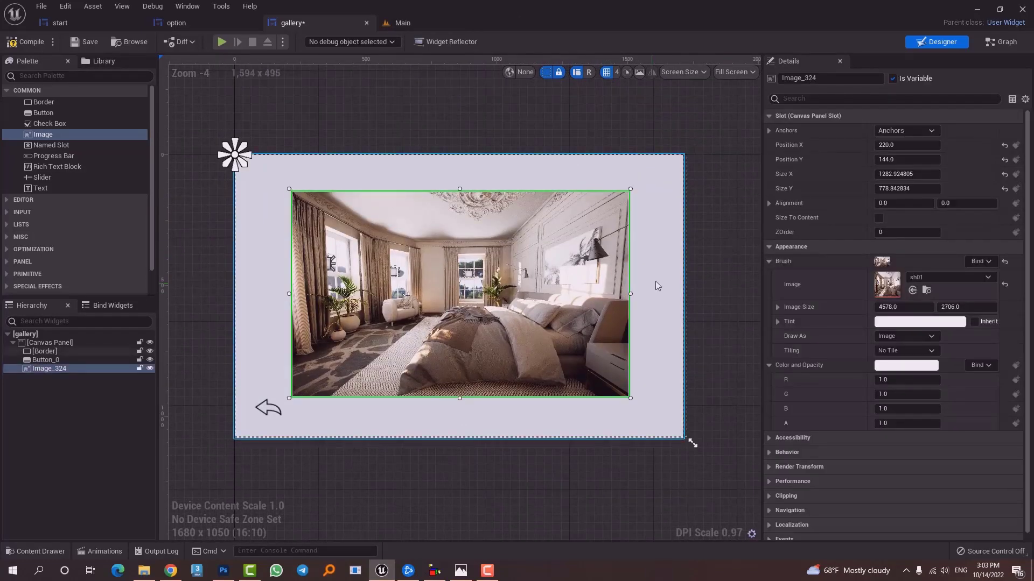
- Darken the border's Content Color and Opacity to a grey of 0.046875 for R, G and B
left_click(658, 278)
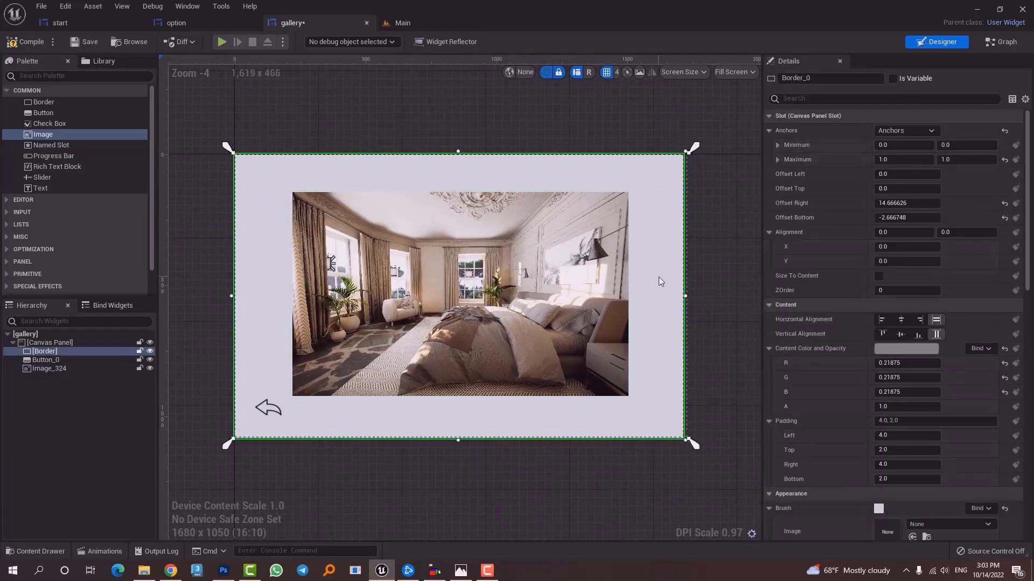
left_click(924, 350)
left_click(844, 415)
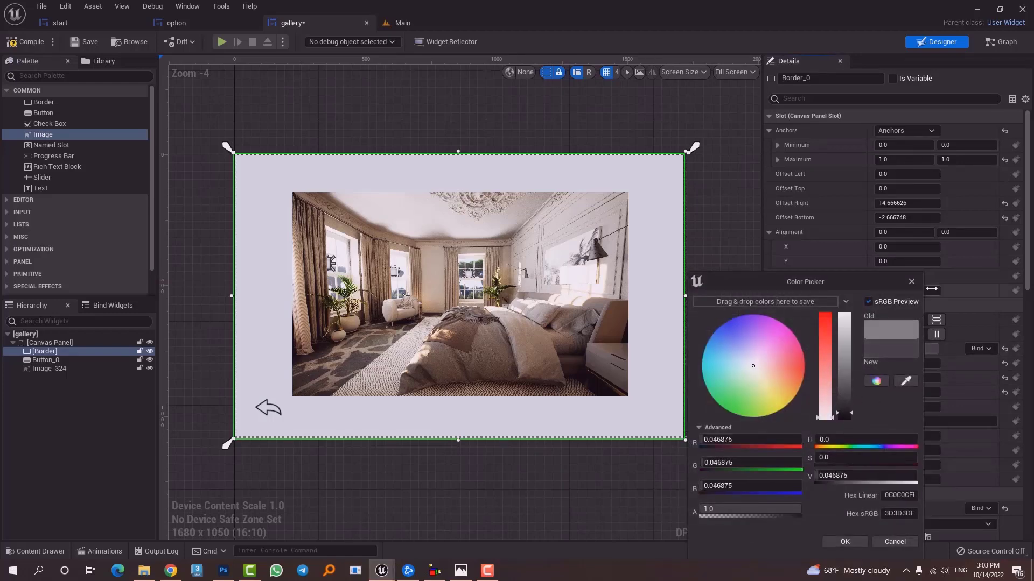
left_click(915, 280)
- Try darkening the border's brush tint to a grey with value 0.25 and undo the change
scroll(916, 345, "down", 9)
left_click(914, 416)
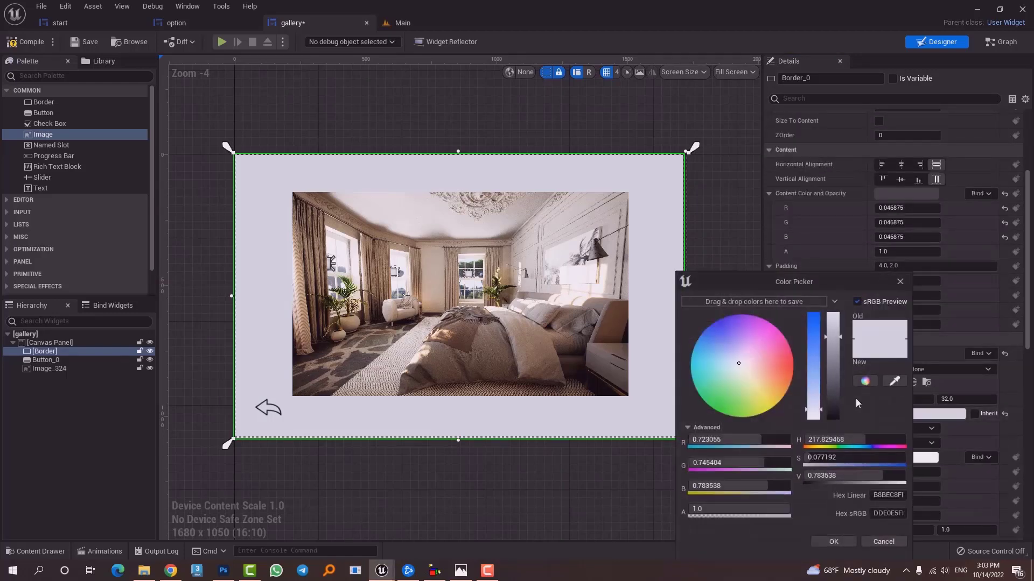
left_click(836, 392)
left_click_drag(836, 391, 840, 422)
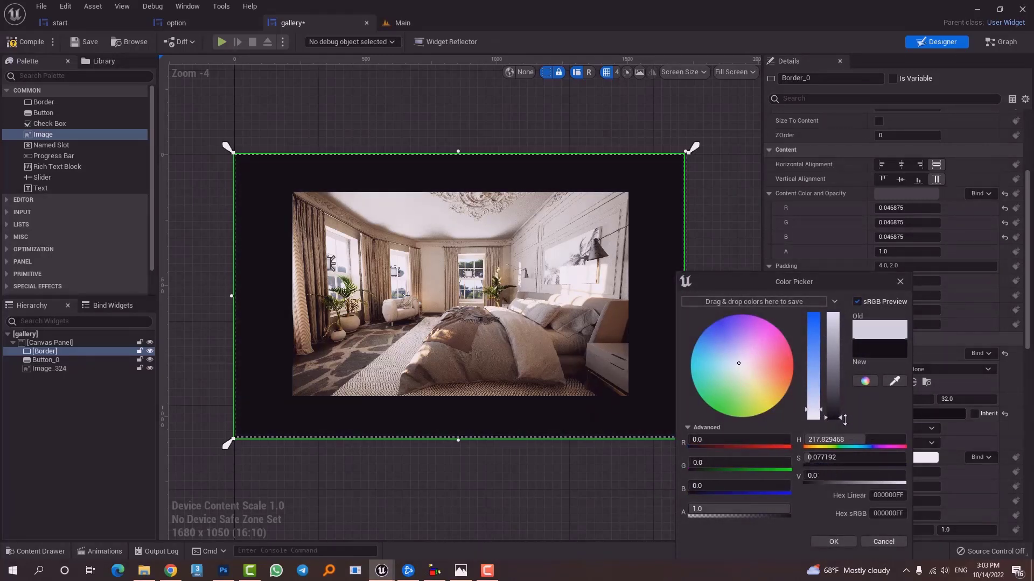
left_click_drag(844, 420, 844, 391)
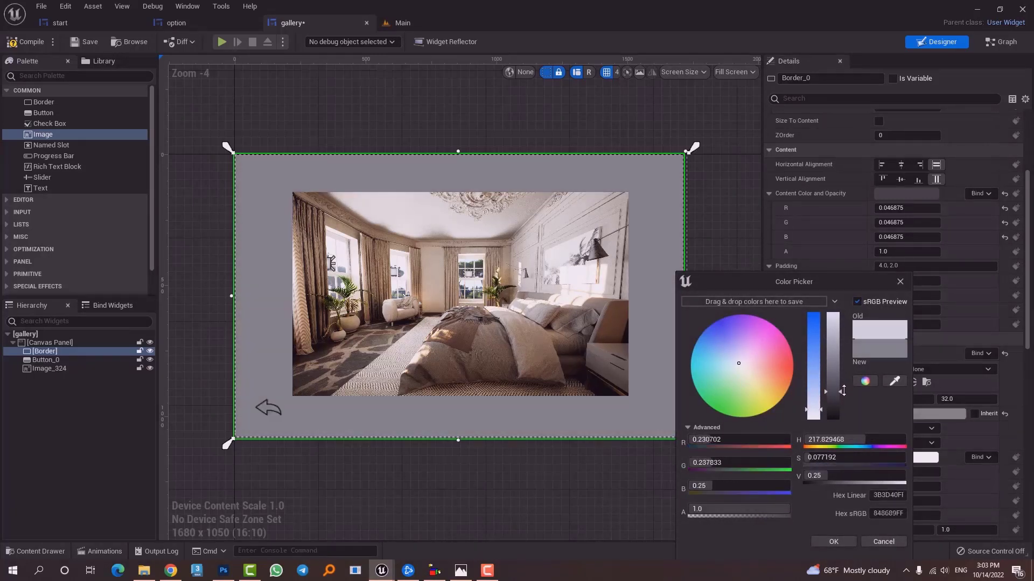
left_click(899, 285)
key("ctrl+z")
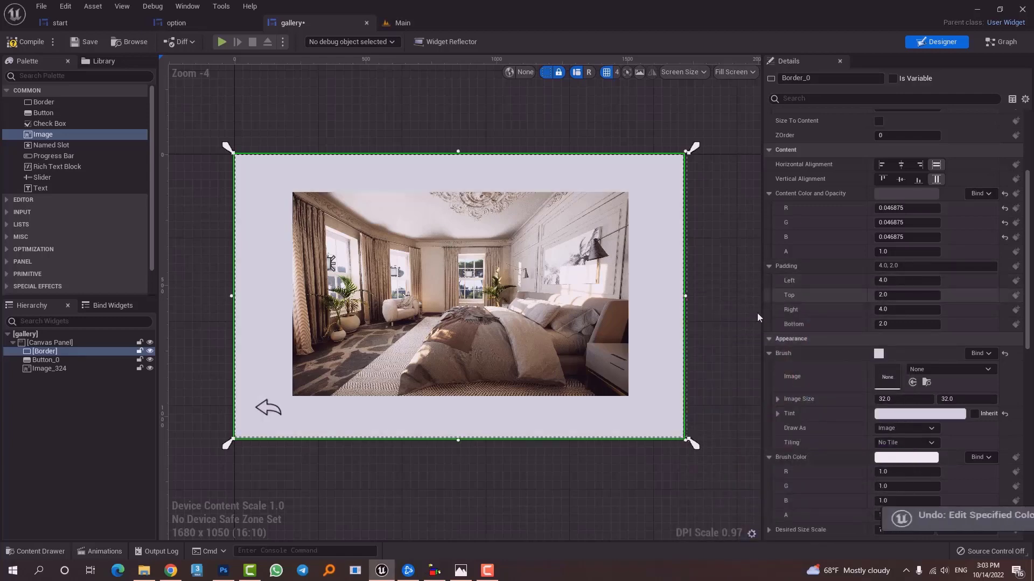
scroll(693, 290, "down", 3)
left_click(693, 290)
scroll(674, 319, "up", 3)
scroll(446, 217, "up", 1)
right_click_drag(446, 218, 506, 261)
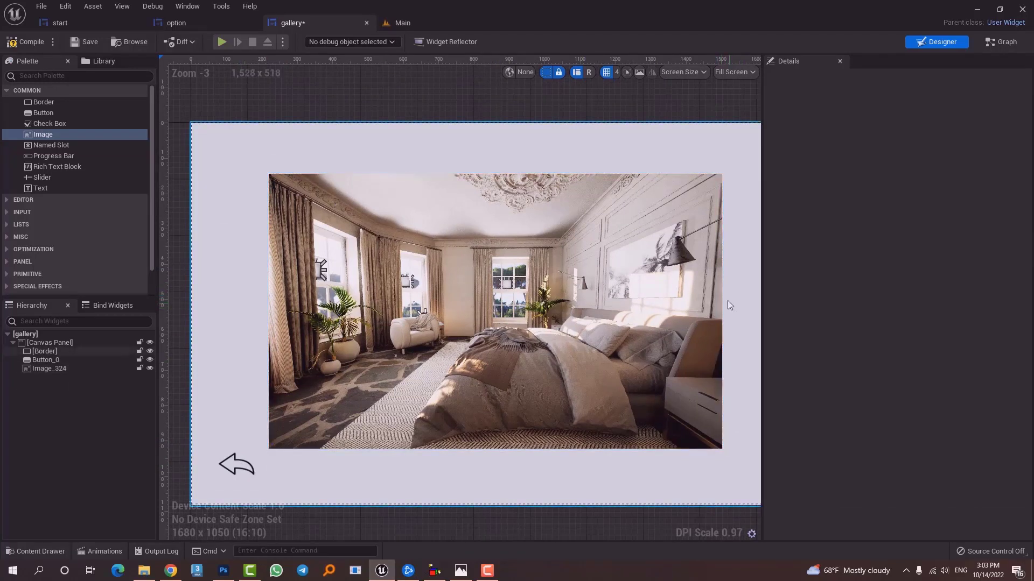
scroll(587, 269, "down", 1)
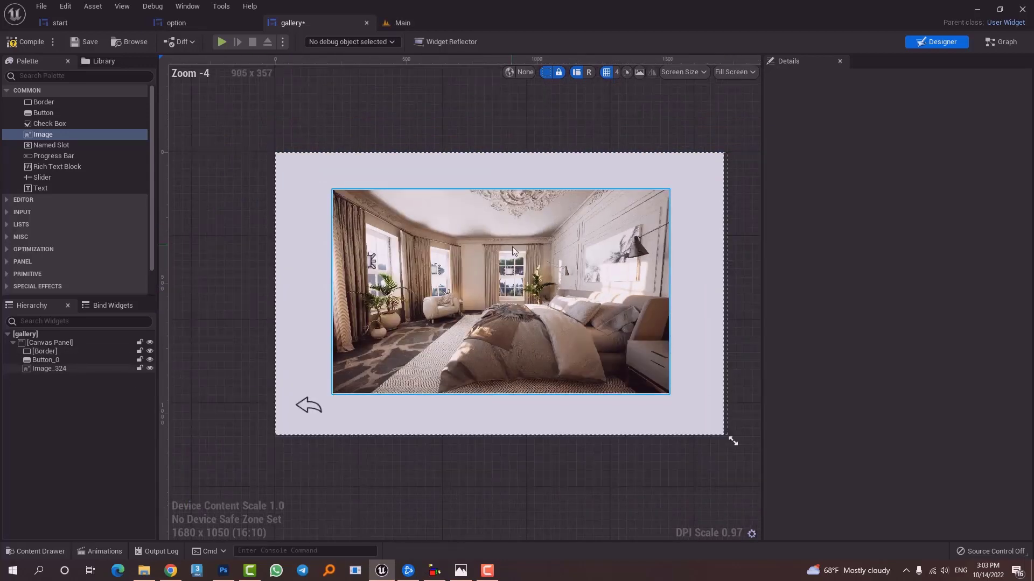
right_click_drag(512, 247, 500, 257)
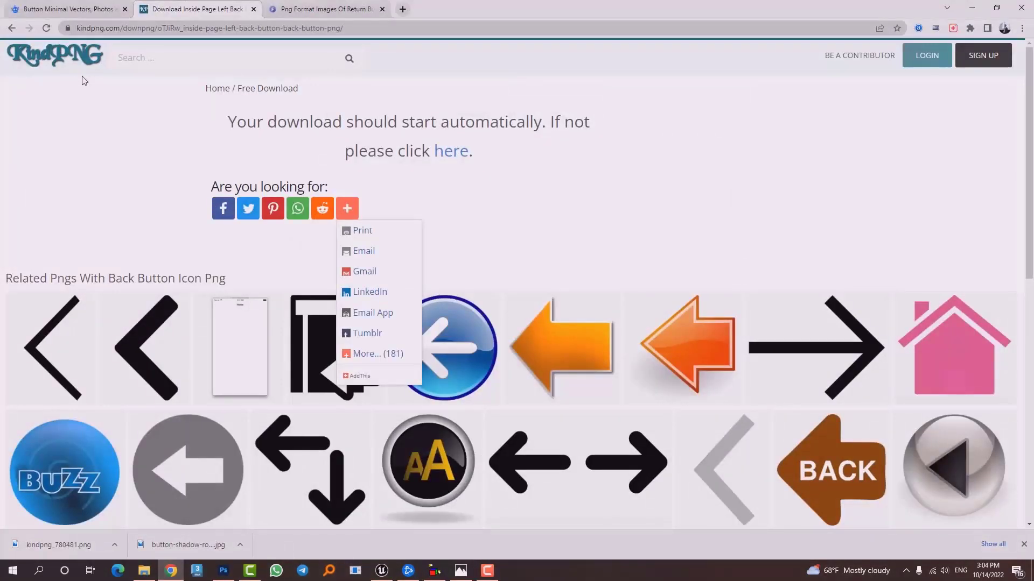
- Leave the icon download page and rename the kindpng_780481 arrow image in File Explorer's 07 folder as 86
scroll(397, 277, "down", 5)
scroll(101, 348, "up", 5)
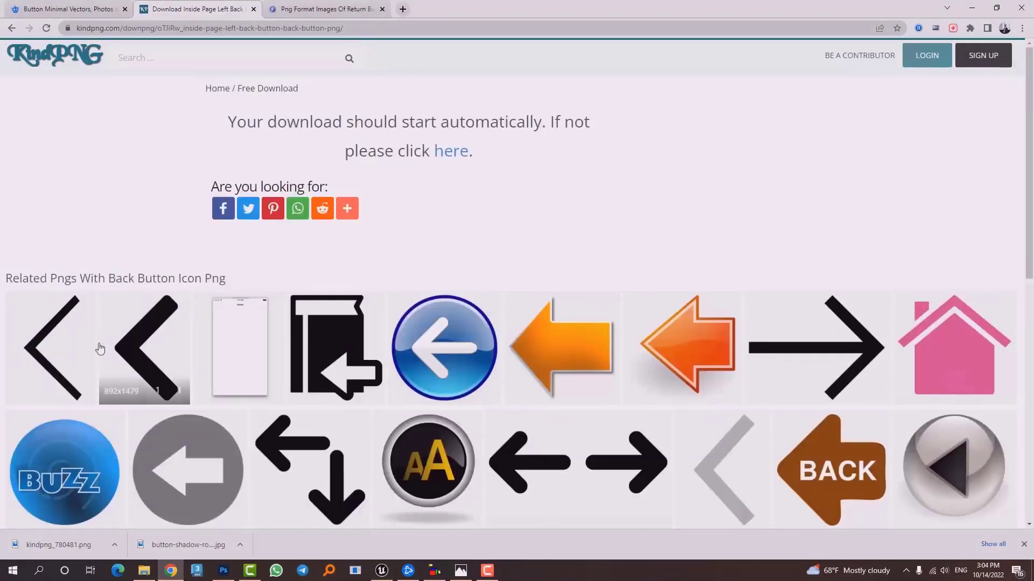
left_click(971, 9)
left_click(144, 570)
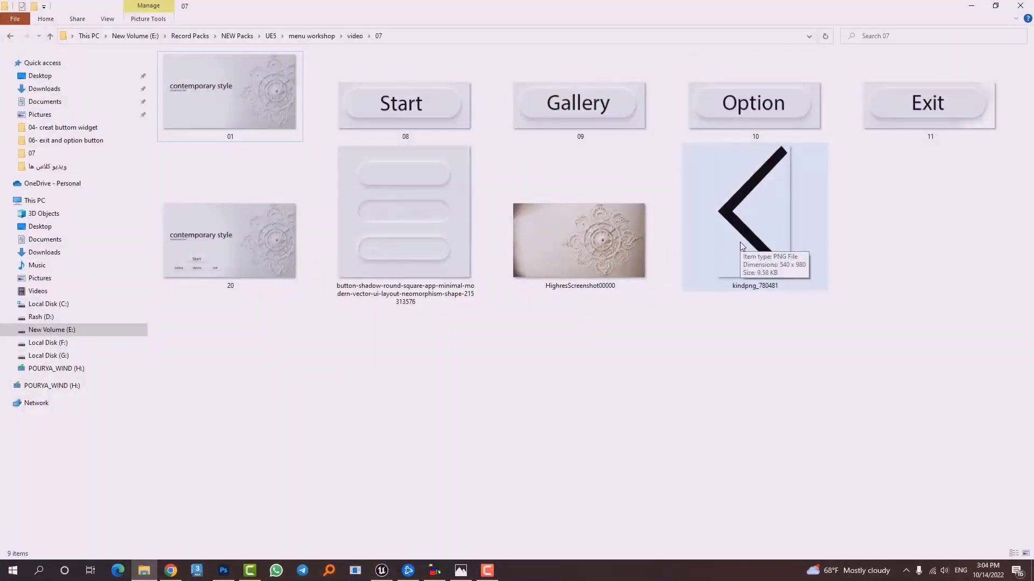
left_click(740, 245)
key("F2")
type("86")
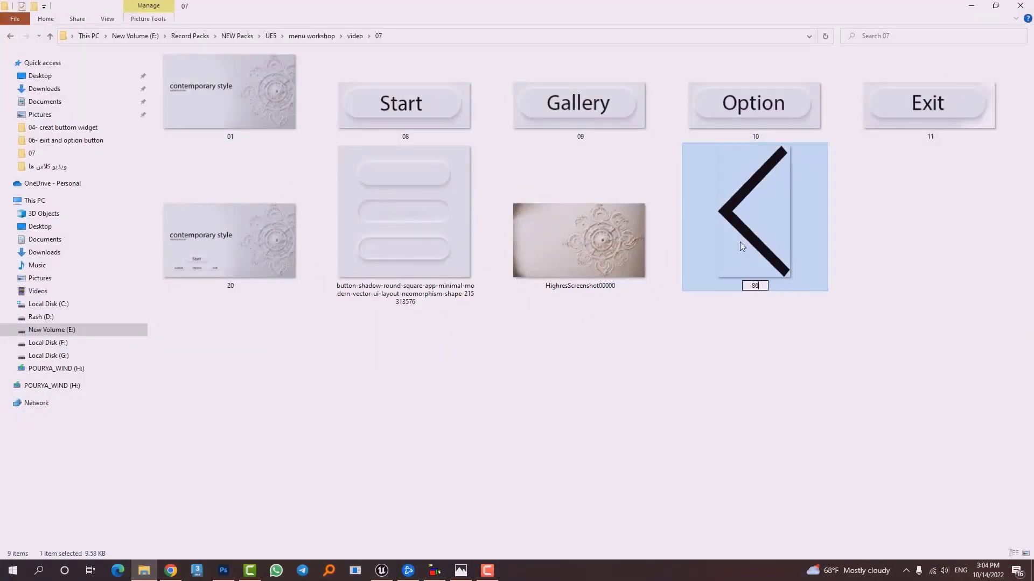
left_click(709, 335)
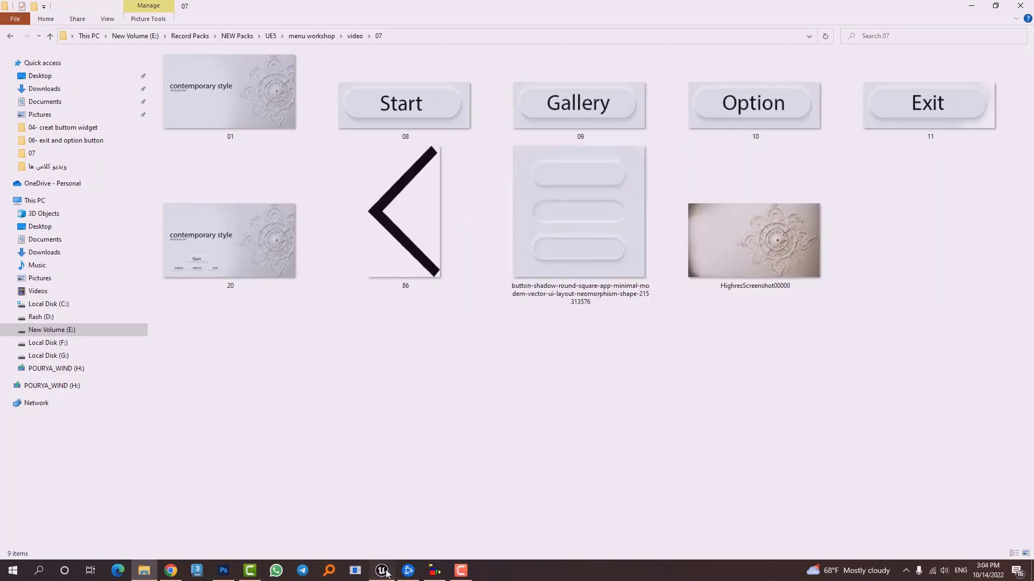
- Switch back to Unreal Editor and import the arrow image 86 into the photo content folder
left_click(382, 571)
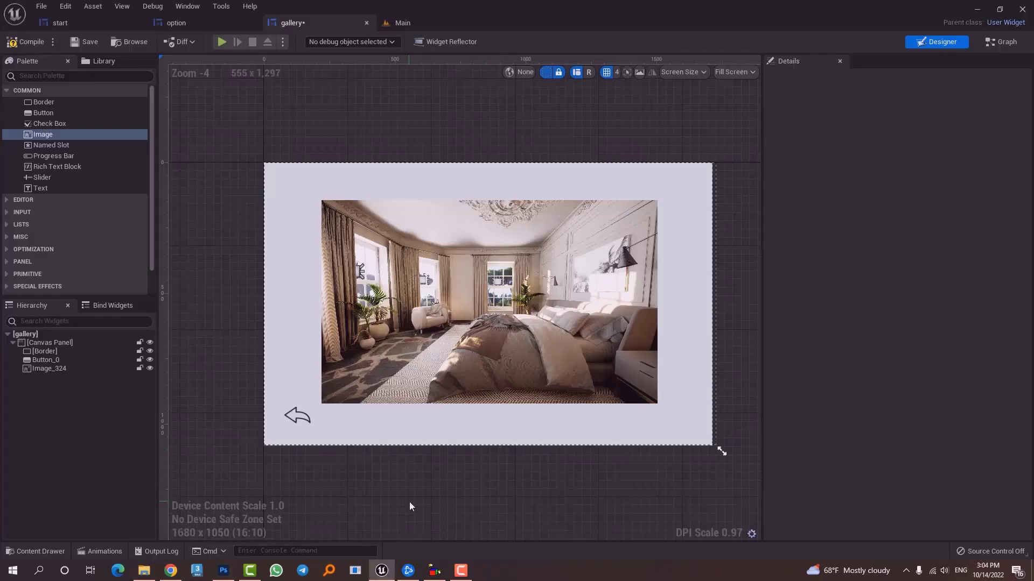
key("ctrl+space")
left_click(943, 365)
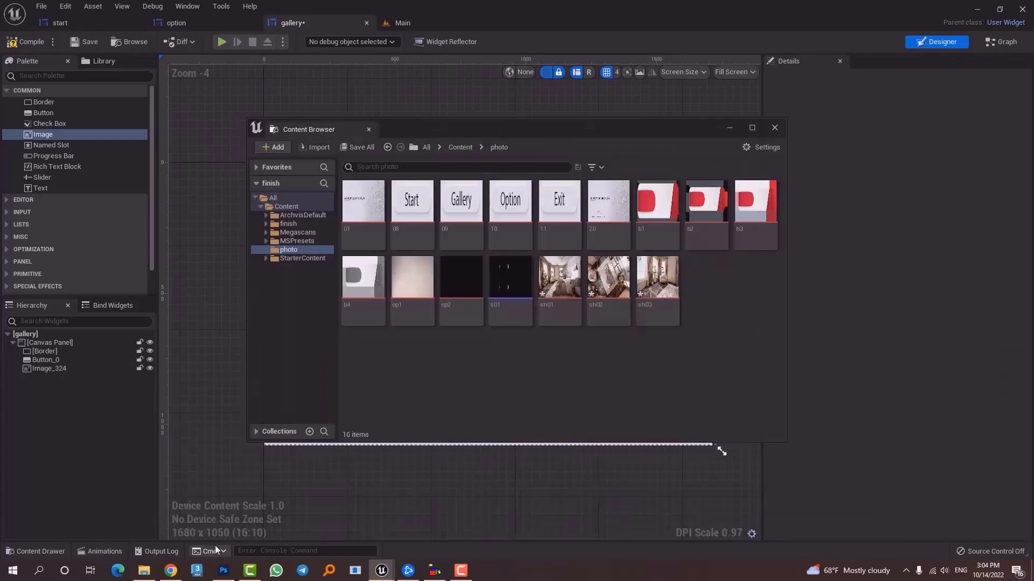
left_click(150, 574)
left_click_drag(574, 5, 205, 93)
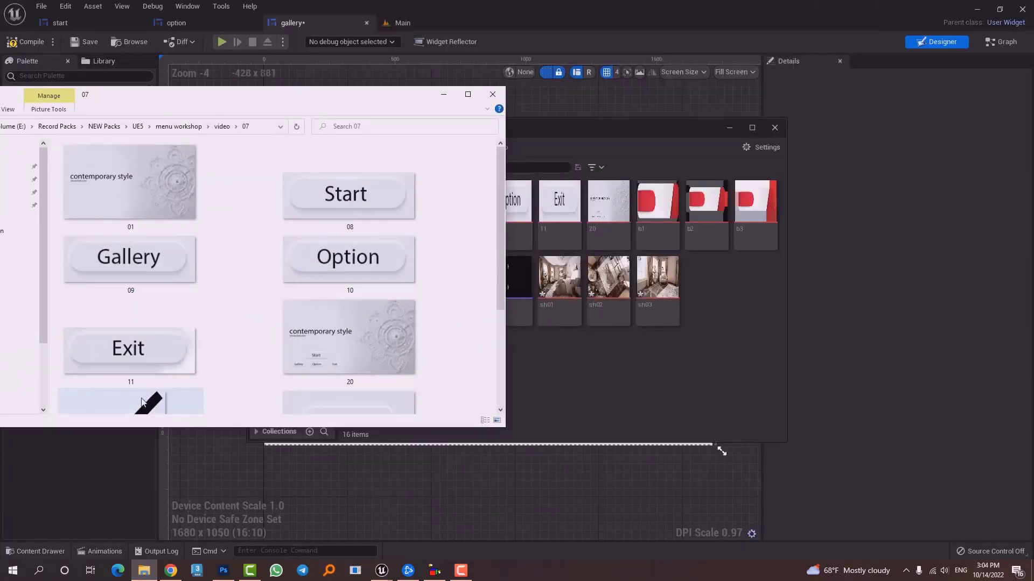
left_click_drag(143, 402, 694, 371)
left_click_drag(702, 315, 715, 318)
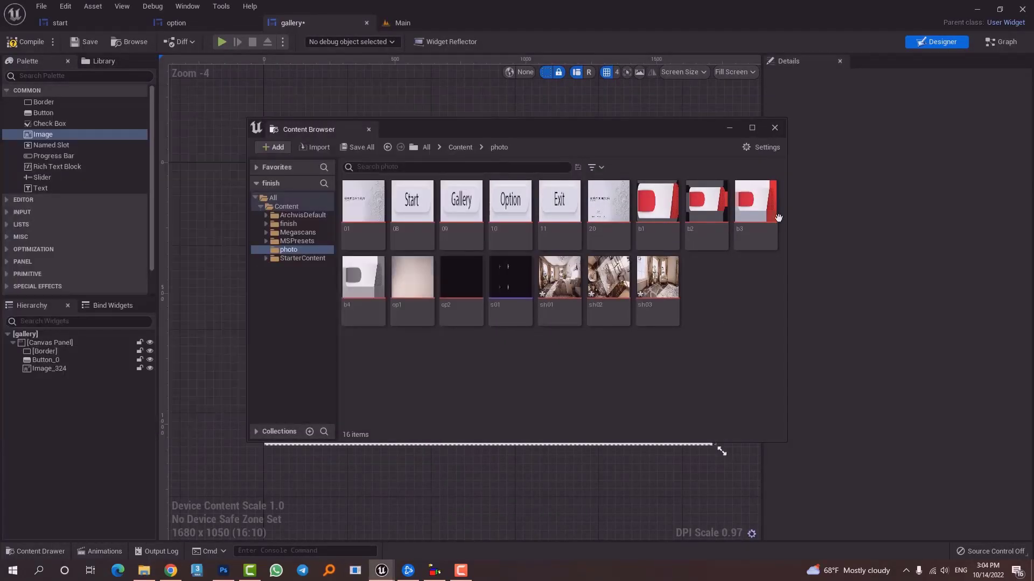
left_click(733, 128)
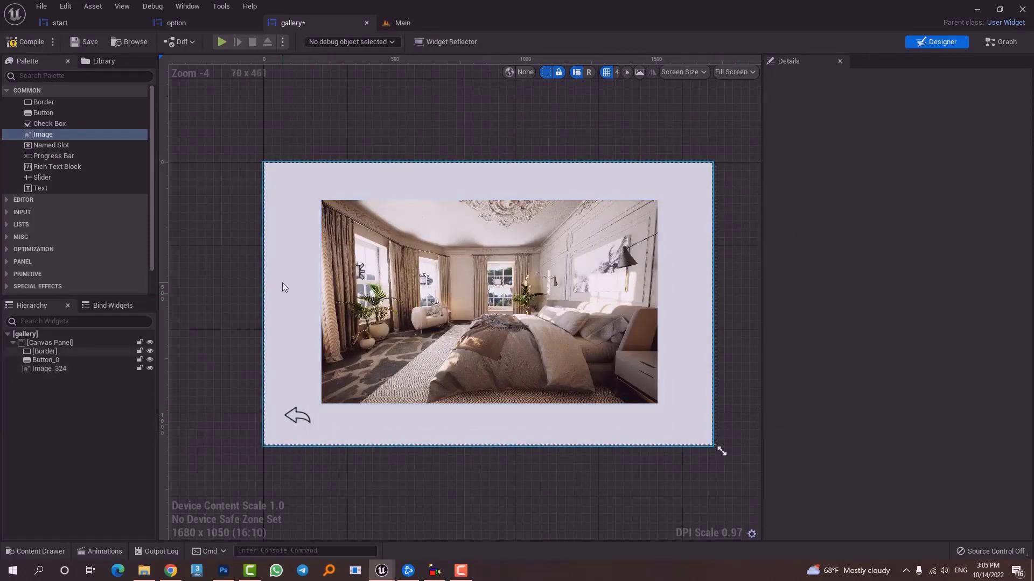
- Add a button on the border area just left of the bedroom picture and set its Normal image to texture 86
scroll(321, 320, "up", 2)
left_click_drag(46, 113, 293, 299)
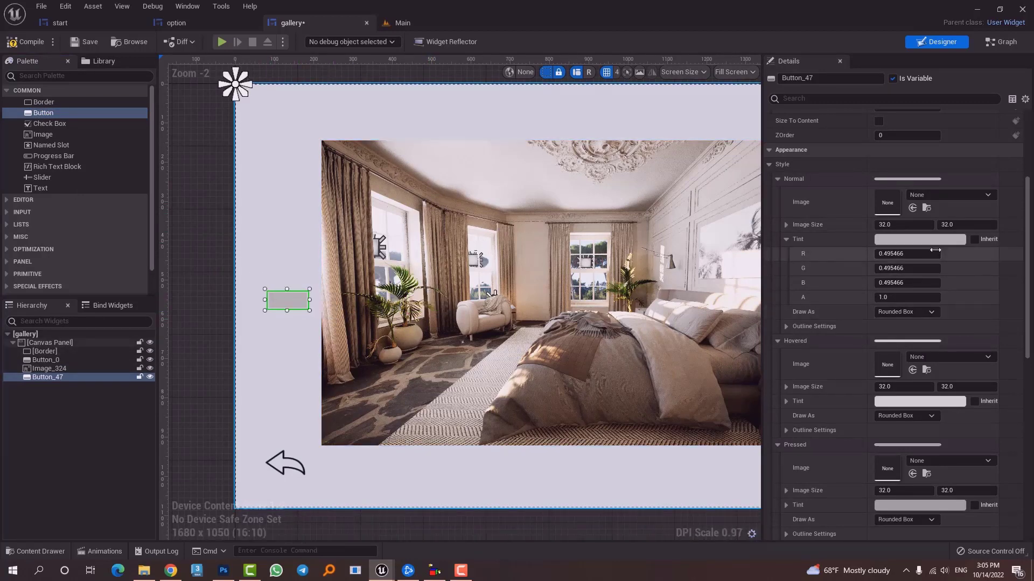
left_click(943, 200)
type("86")
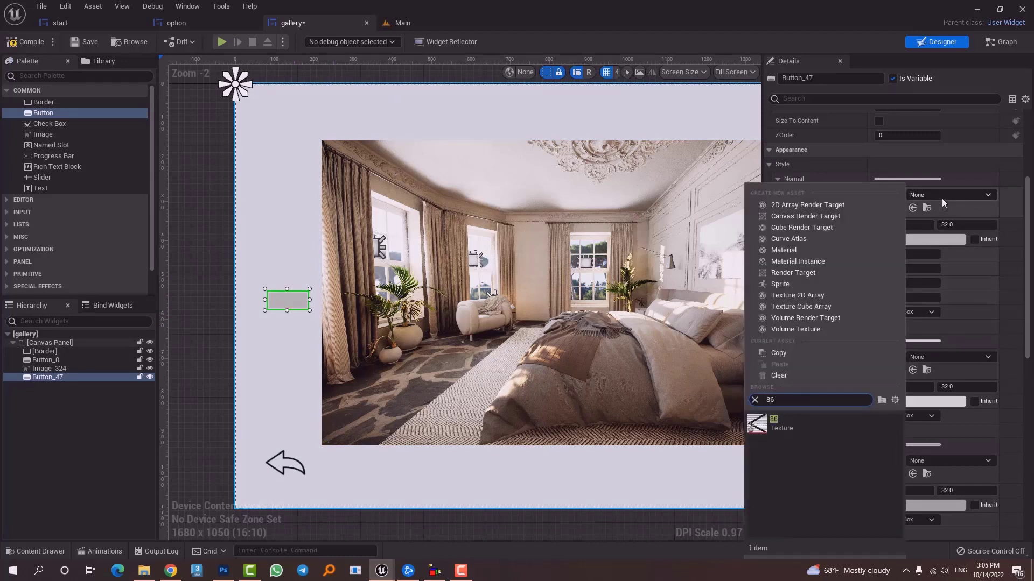
left_click(787, 423)
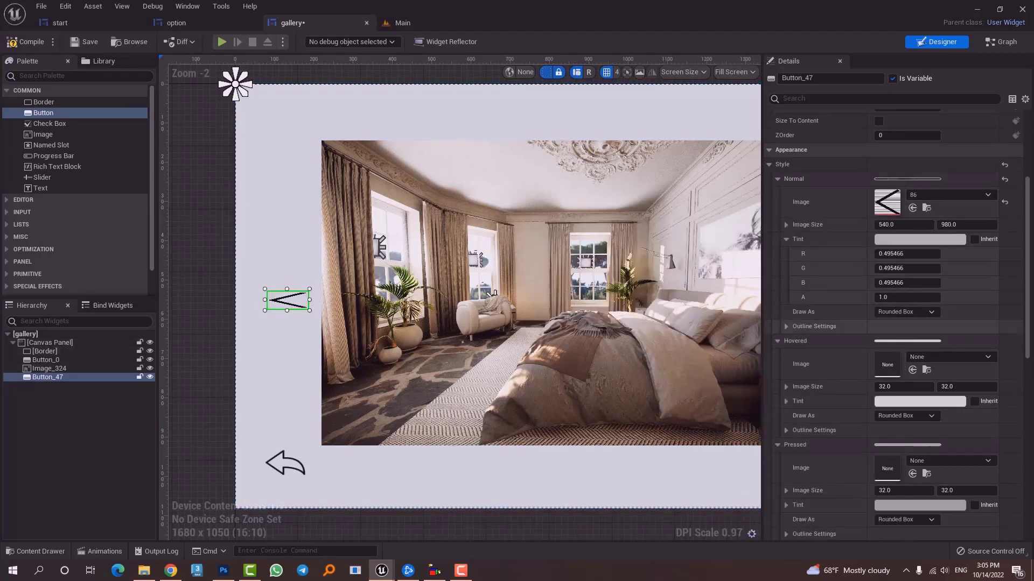
- Resize the arrow button to about 52 wide by 73 high so it sits as a small arrow beside the picture
mouse_move(310, 310)
left_mouse_down()
mouse_move(299, 322)
mouse_move(295, 293)
mouse_move(295, 302)
left_mouse_up()
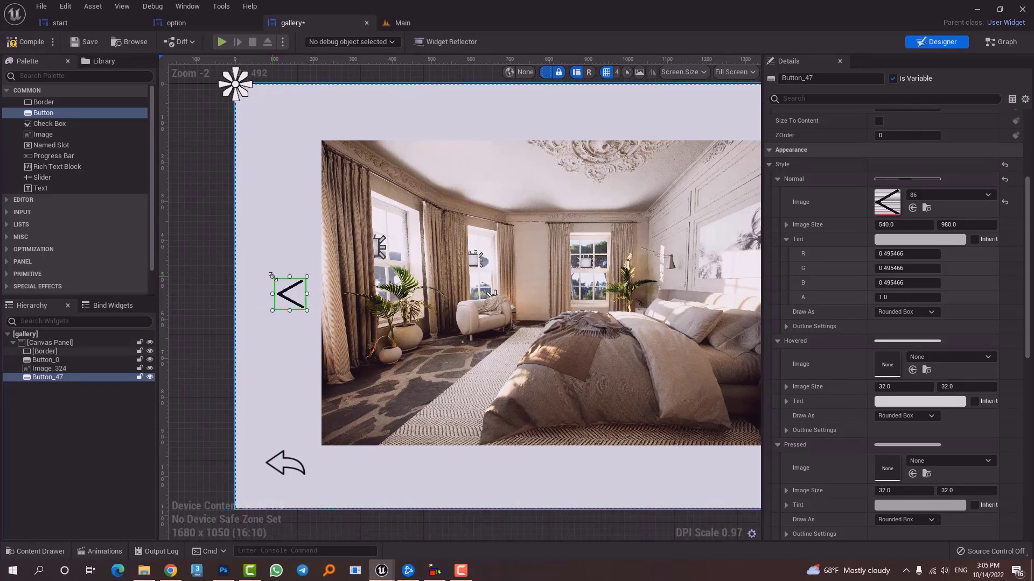
left_click(211, 326)
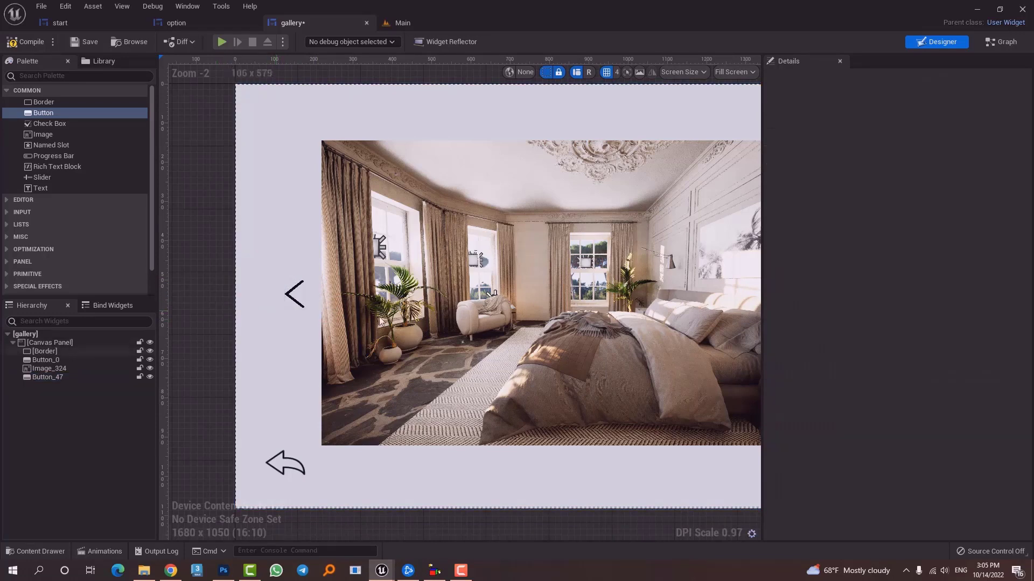
scroll(366, 347, "down", 3)
scroll(485, 366, "up", 2)
scroll(425, 363, "down", 1)
right_click_drag(433, 342, 519, 289)
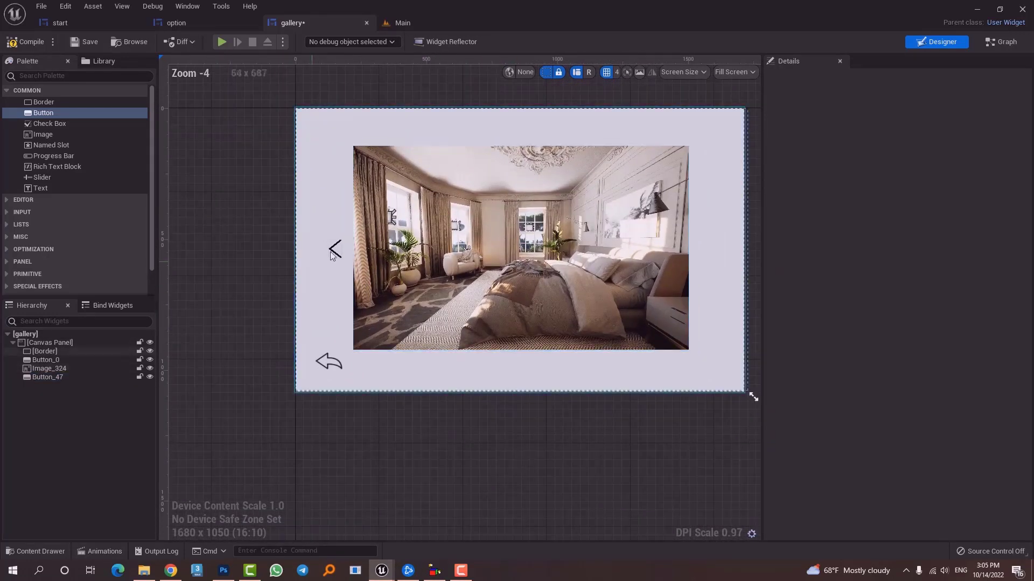
- Set the Hovered state of the arrow button beside the picture to draw as Image
left_click(334, 247)
scroll(345, 258, "up", 13)
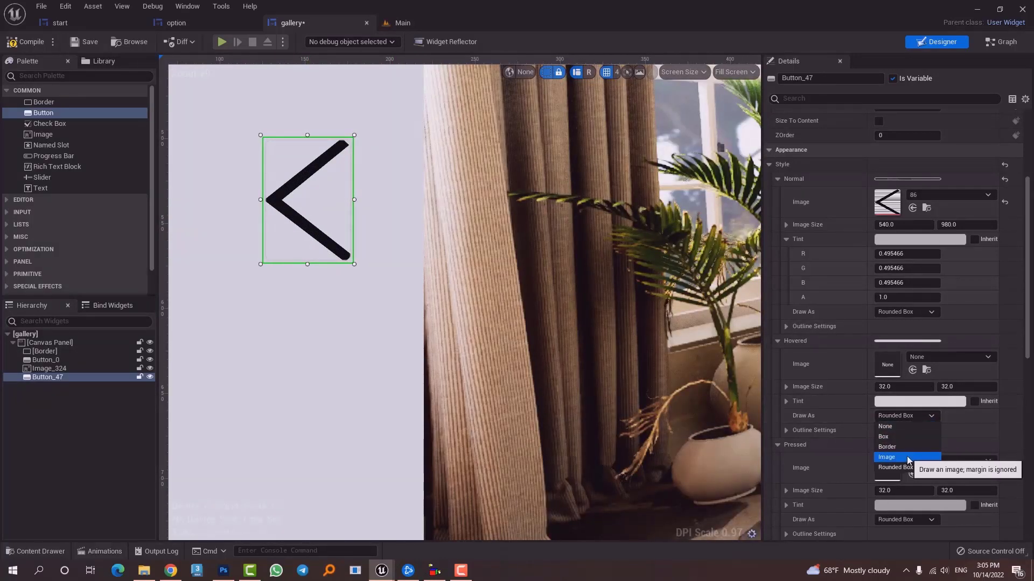
left_click(910, 457)
- Try to assign texture 86 as the arrow button's Pressed image and set that state's Draw As to Image
scroll(920, 423, "down", 2)
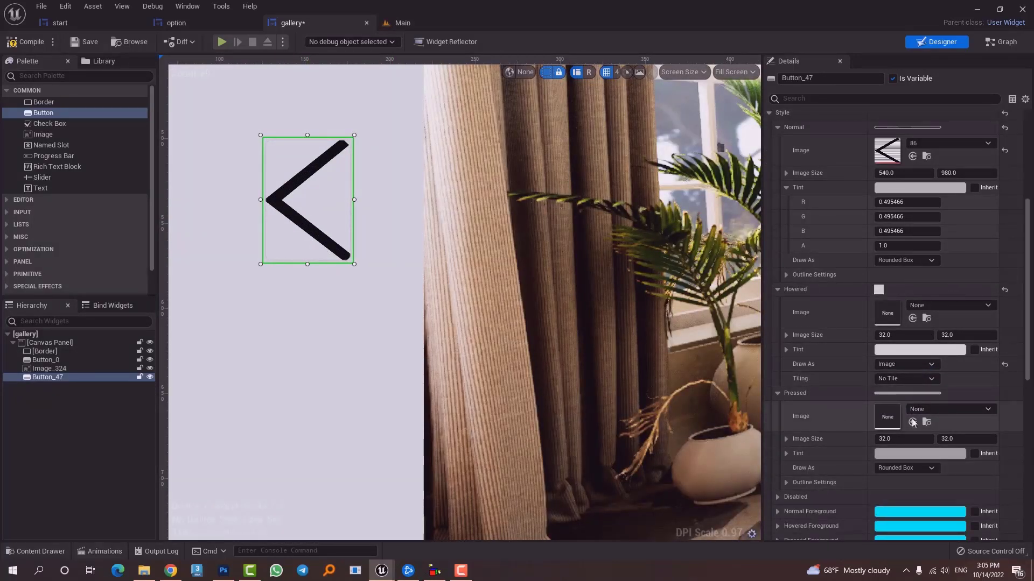
left_click(941, 410)
type("86")
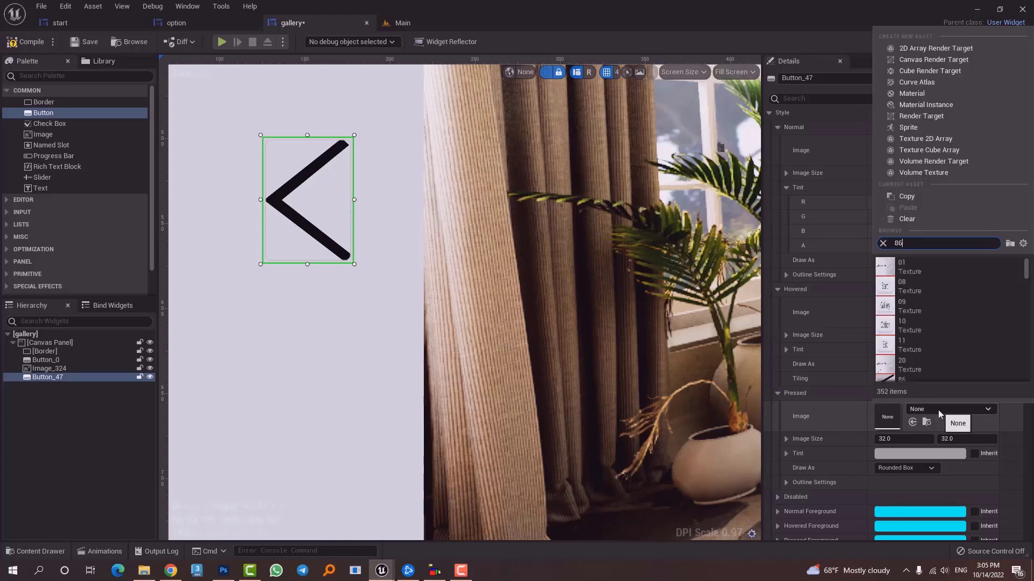
key("Return")
left_click(894, 469)
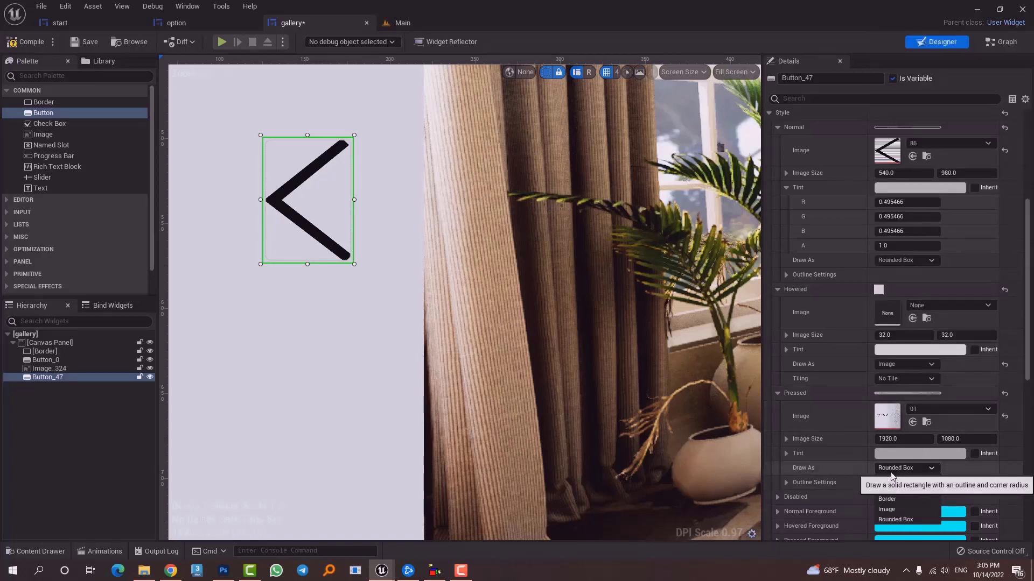
left_click(906, 508)
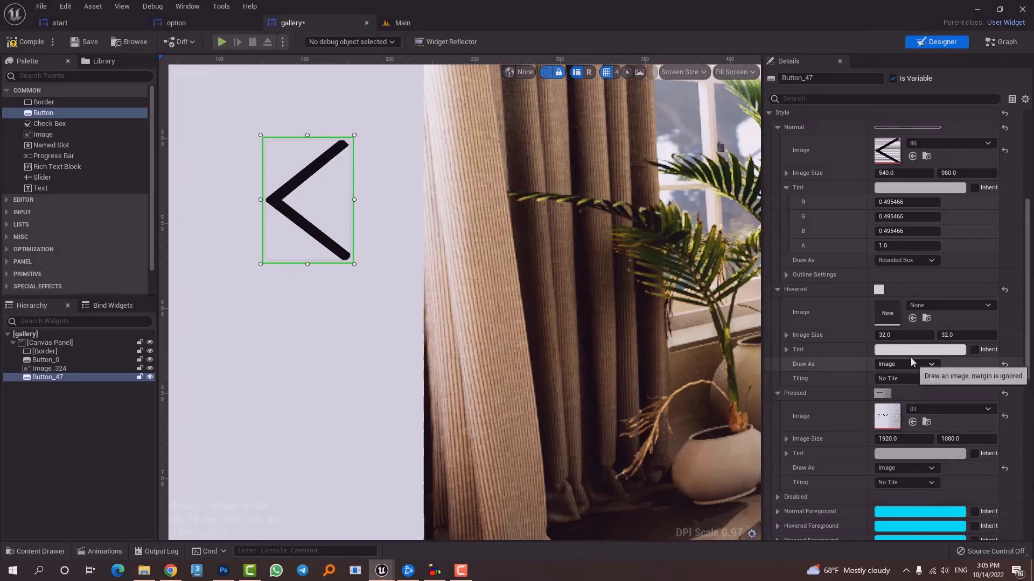
- Try texture 01 as the arrow button's Hovered image
left_click(942, 306)
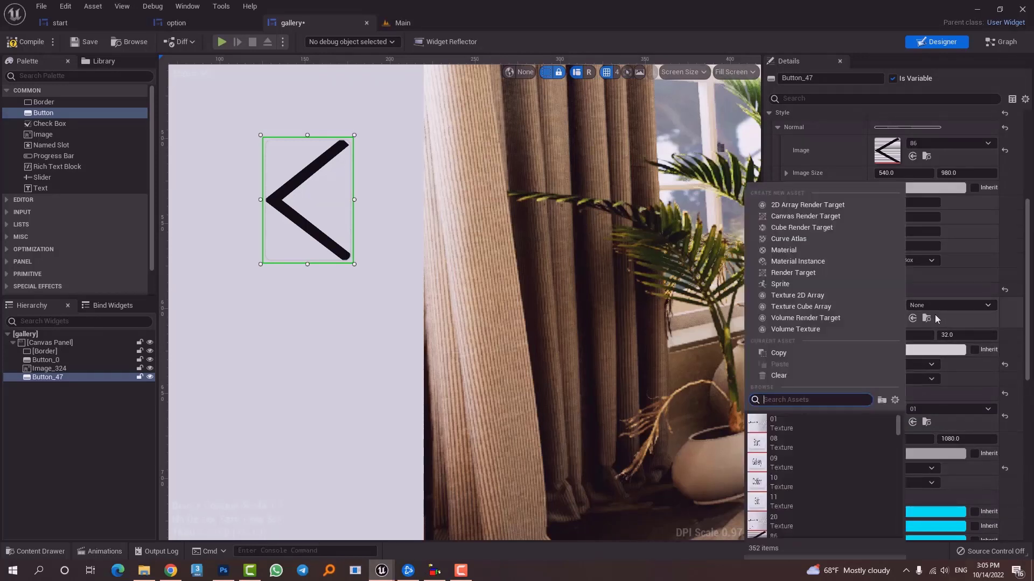
type("01")
key("Return")
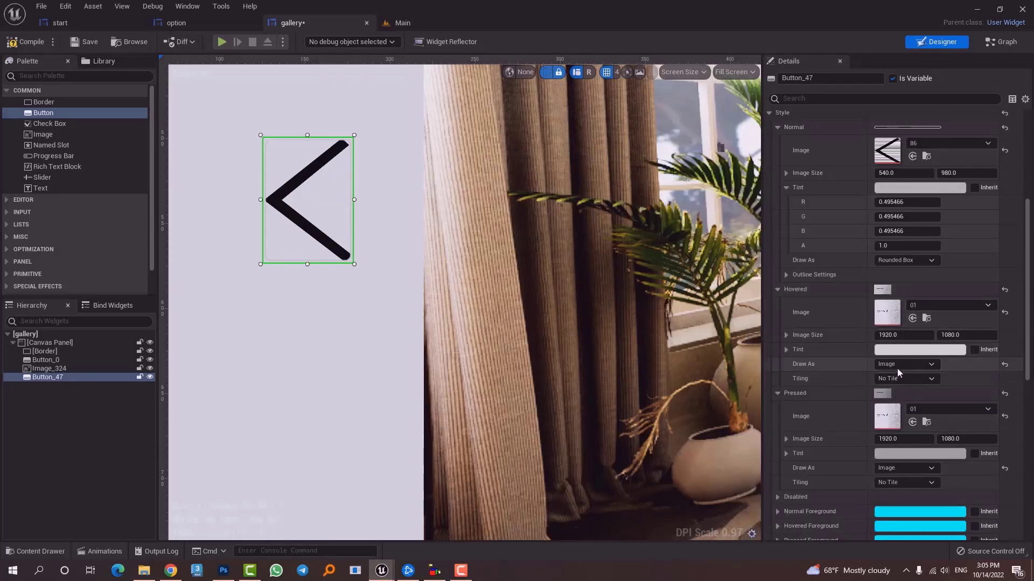
- Assign texture 86 as the arrow button's Hovered image and set the Normal state's Draw As to Image
left_click(925, 305)
type("86")
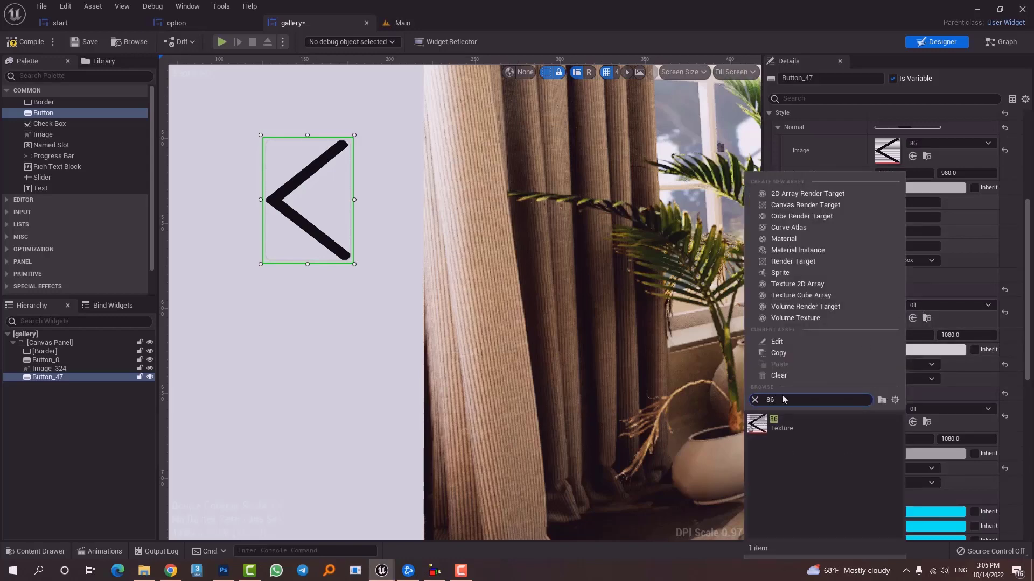
left_click(764, 423)
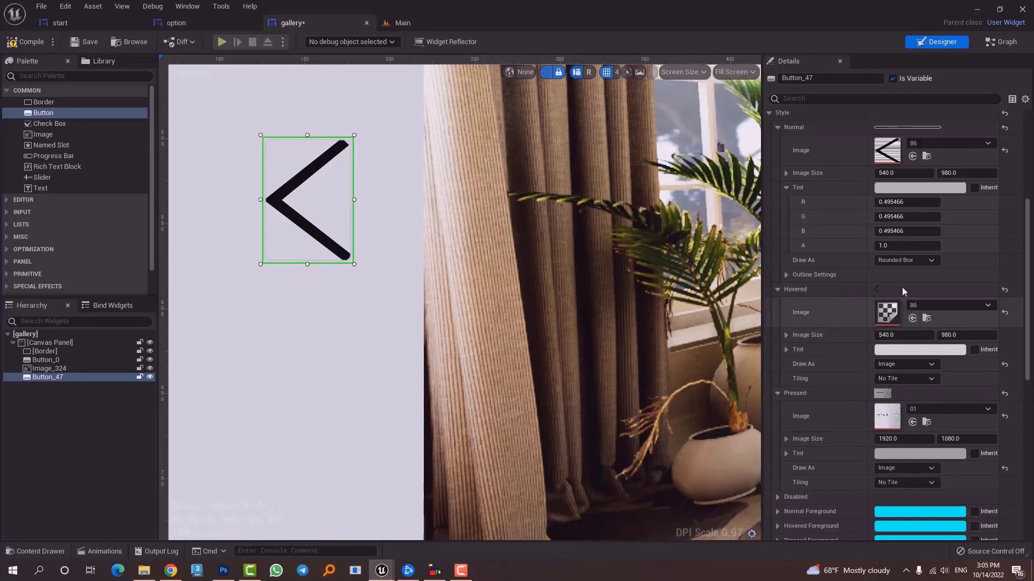
left_click(908, 260)
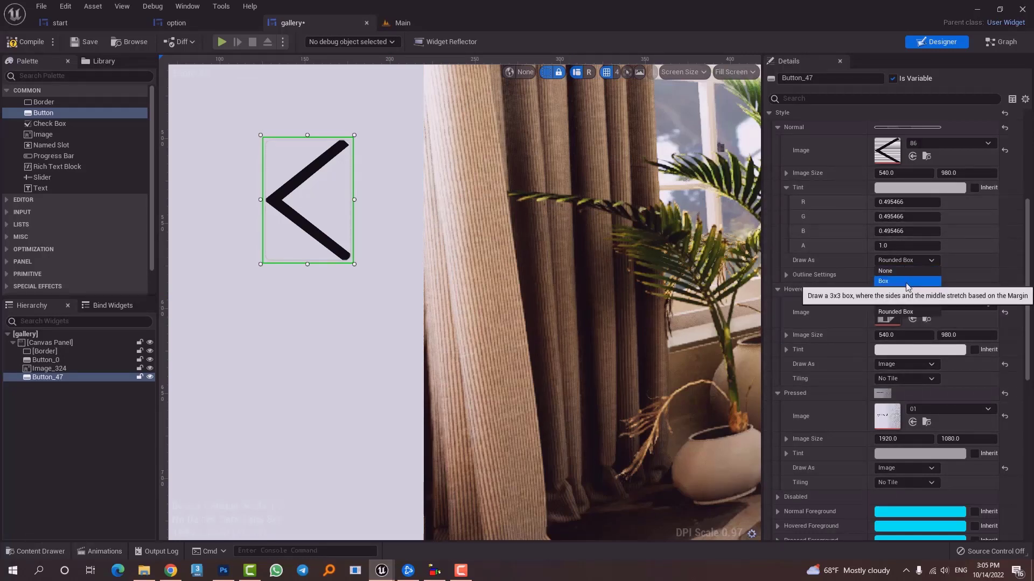
left_click(901, 302)
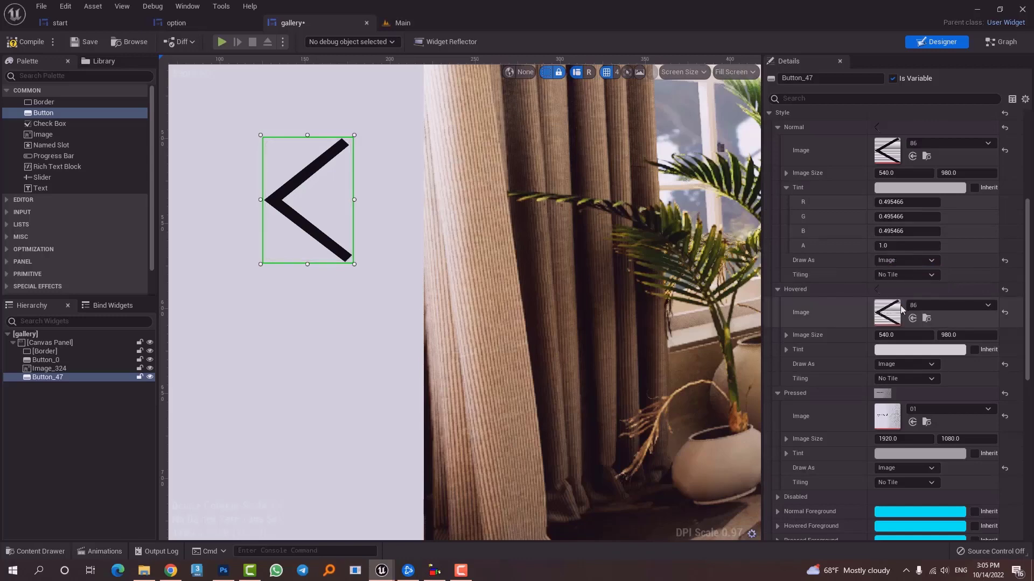
scroll(441, 328, "down", 3)
left_click(284, 318)
scroll(417, 308, "down", 4)
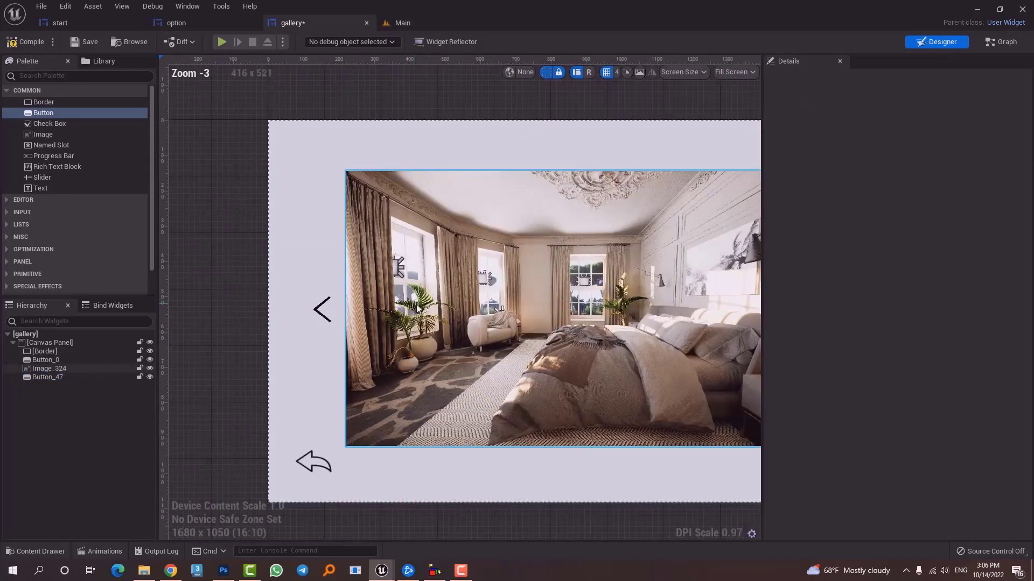
scroll(417, 308, "down", 2)
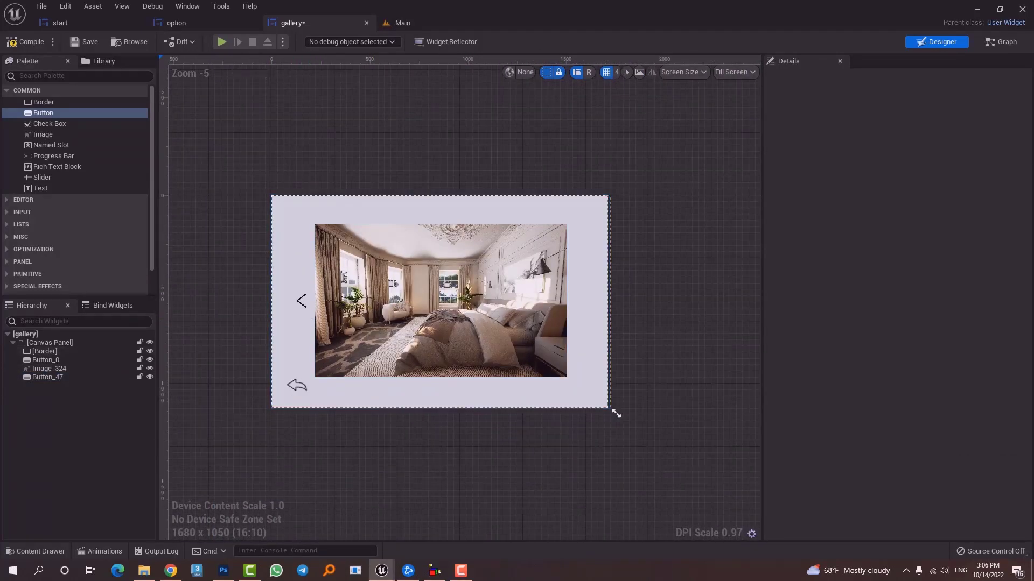
- Open the arrow image 86 from File Explorer's 07 folder in Photoshop as a separate document
left_click(145, 567)
scroll(178, 350, "down", 5)
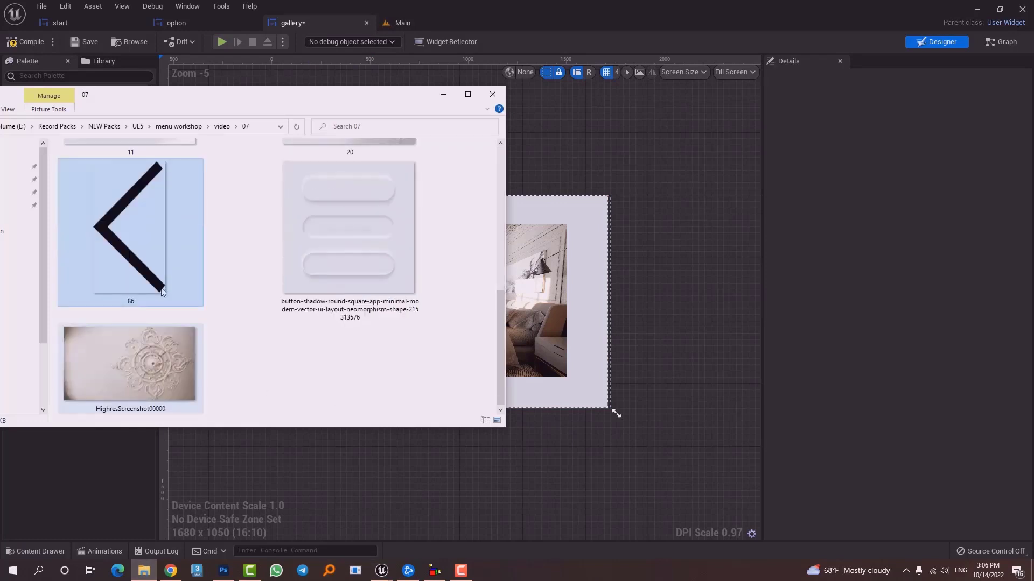
left_click_drag(162, 294, 469, 31)
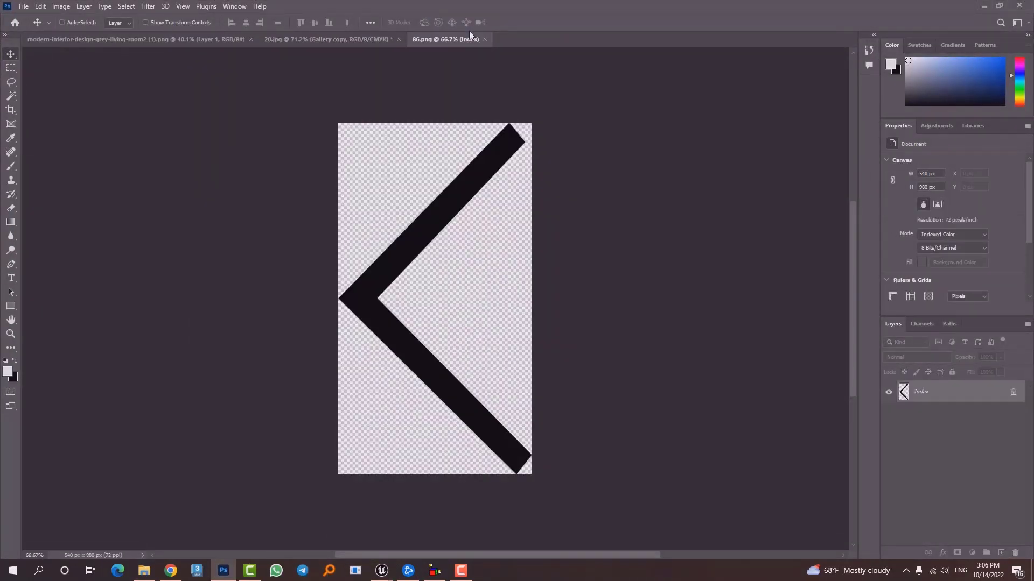
- Select the whole arrow image, flip it horizontally with Free Transform and apply the transformation
key("ctrl+a")
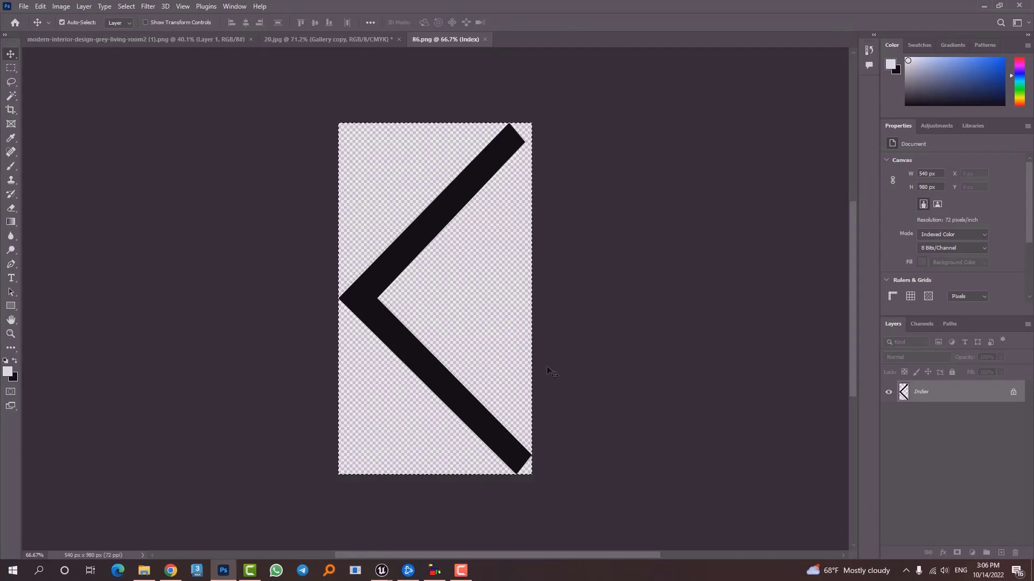
key("ctrl+t")
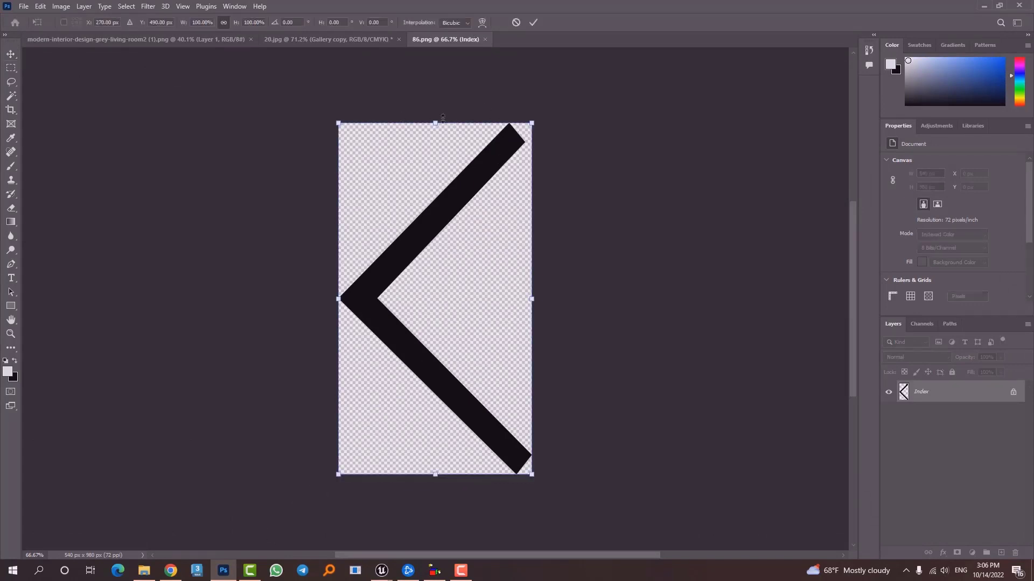
right_click(393, 268)
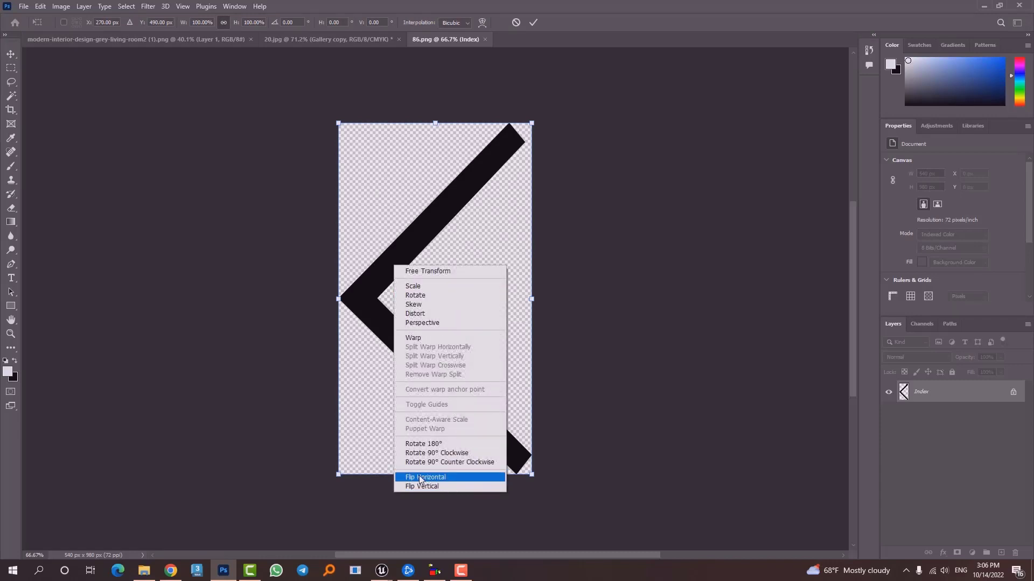
left_click(422, 477)
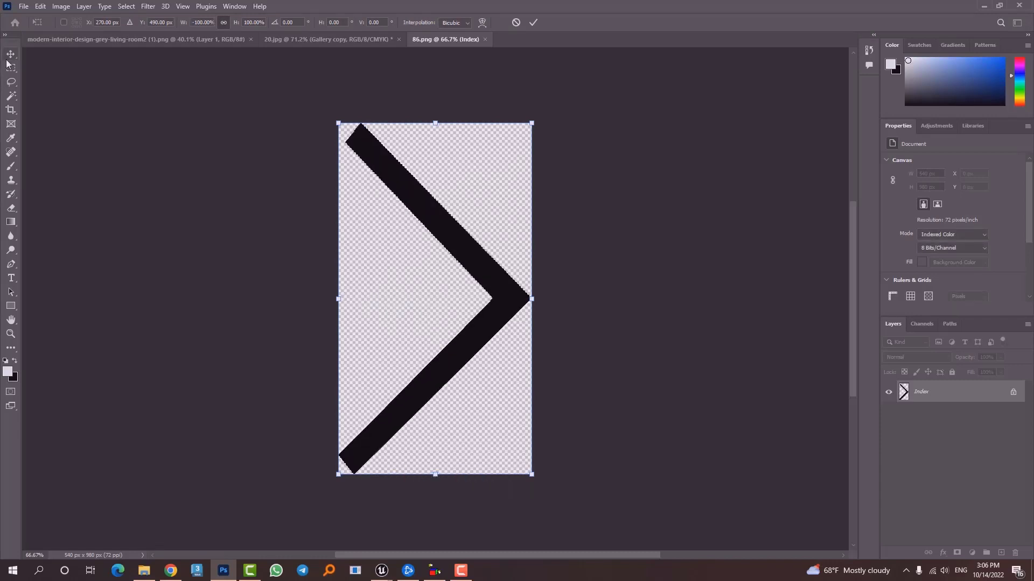
key("Return")
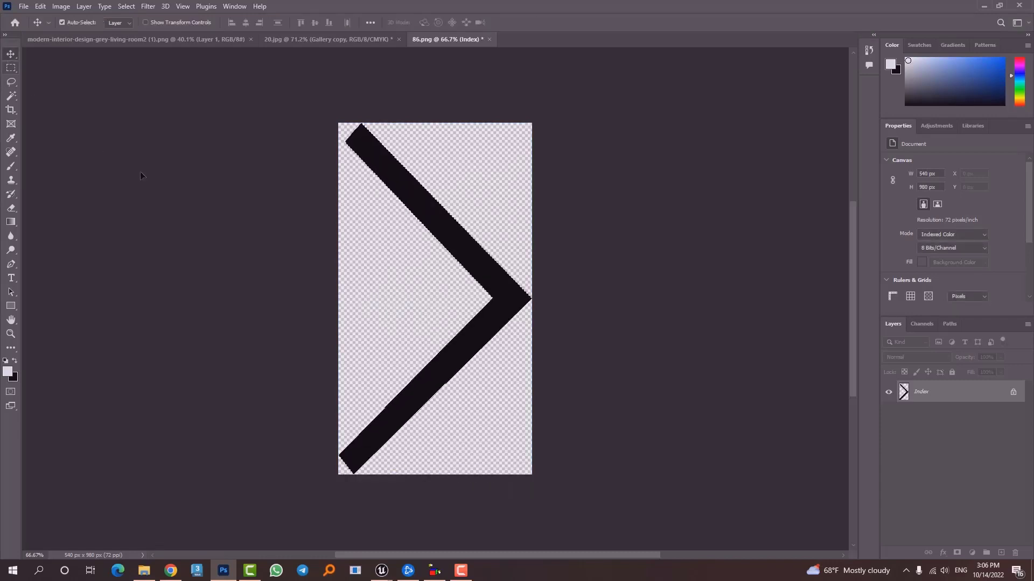
- Save the flipped arrow as a PNG named 86 in the 07 folder, accepting the PNG format options
left_click(24, 6)
left_click(55, 139)
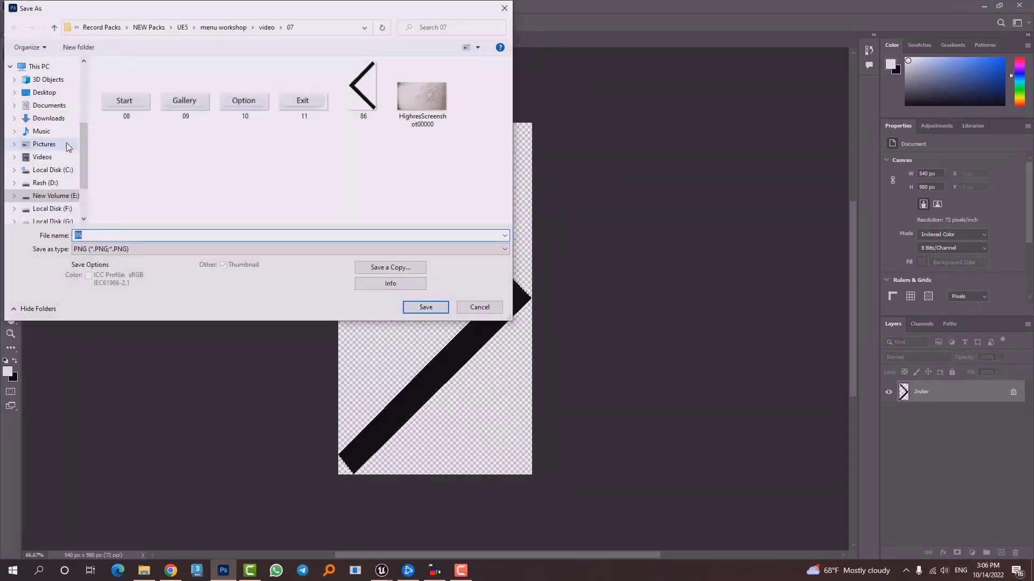
type("86")
key("Return")
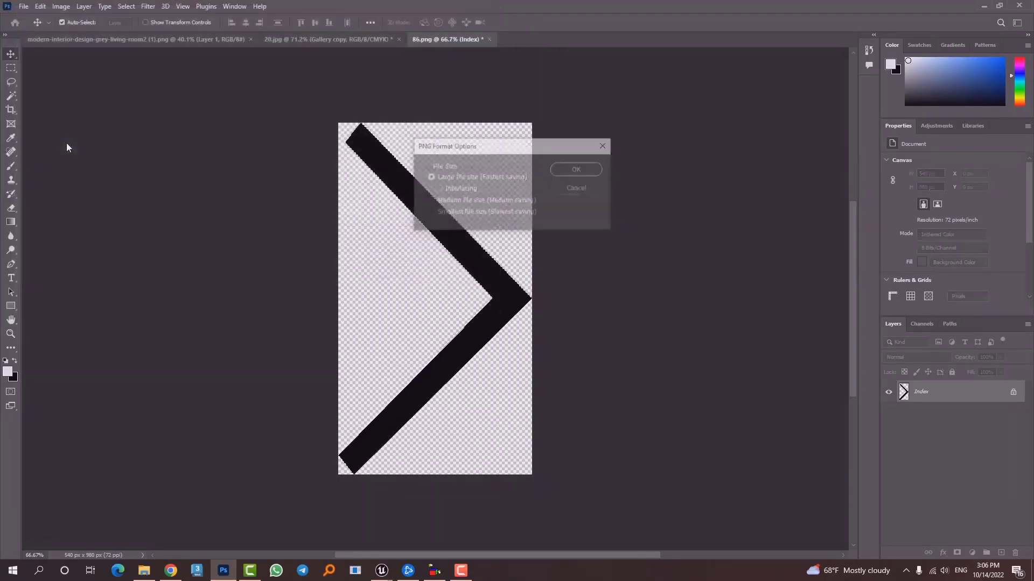
left_click(576, 171)
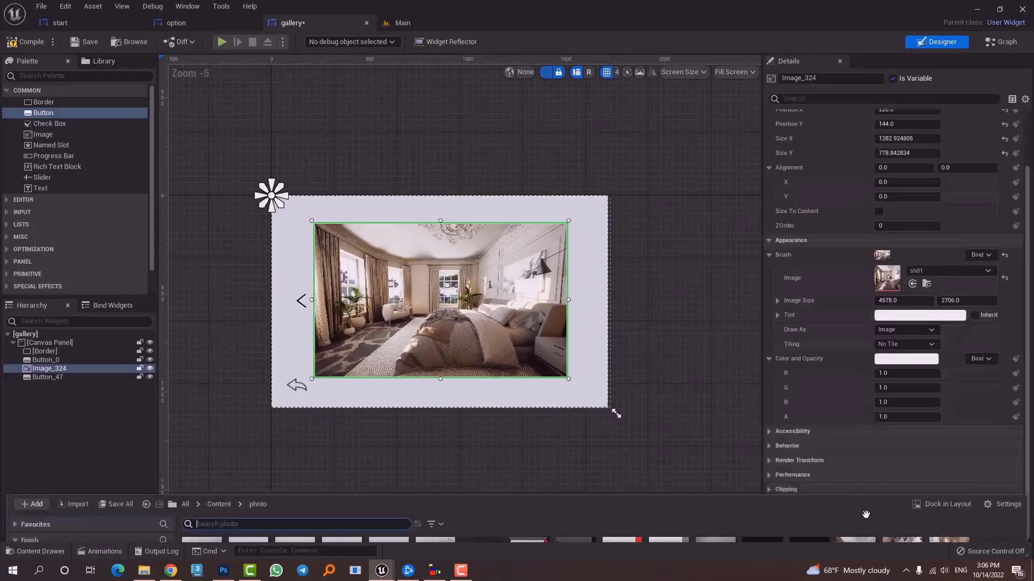
- Switch back to Unreal Editor and import the flipped arrow image from File Explorer into the photo content folder
key("ctrl+space")
left_click(964, 356)
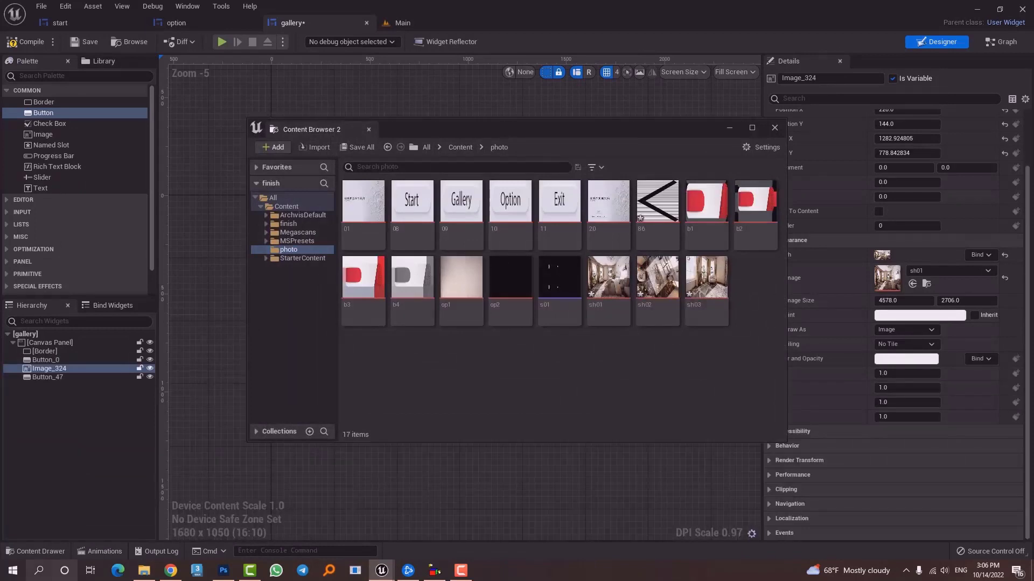
left_click(144, 570)
left_click_drag(350, 193, 667, 369)
left_click(732, 127)
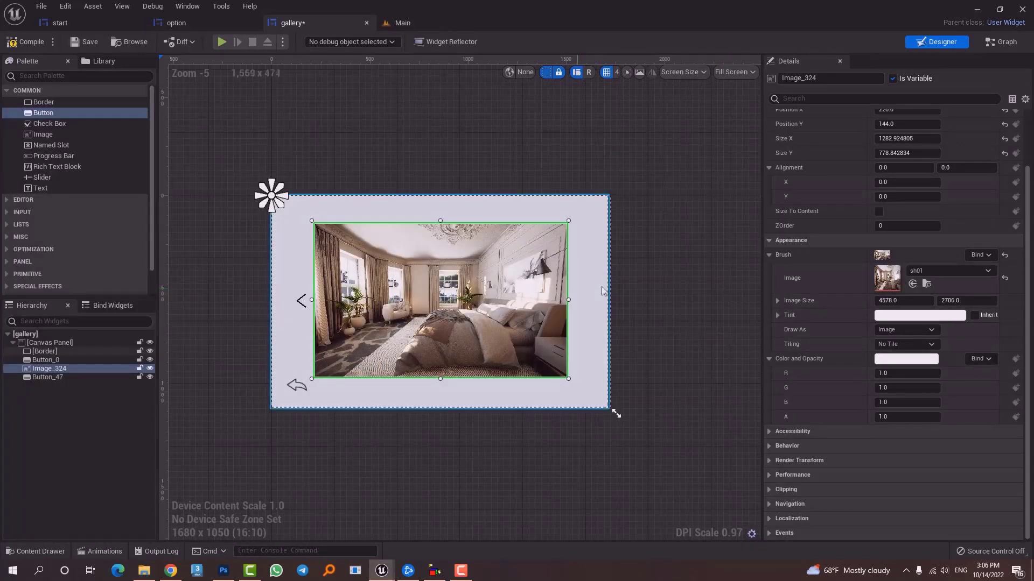
- Duplicate the arrow button and place the copy beside the picture's right edge at about X 1508, Y 536
left_click(300, 301)
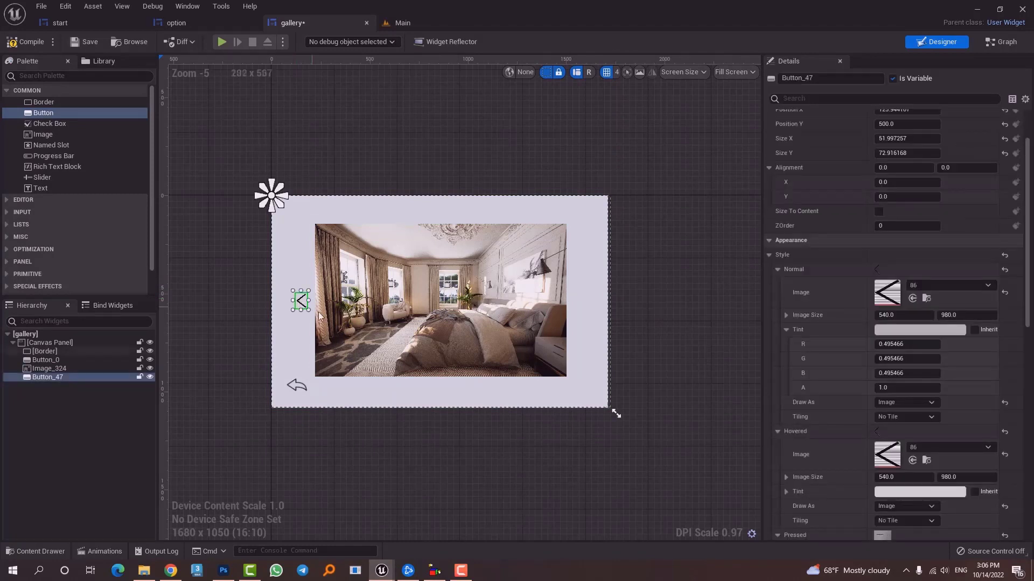
key("ctrl+c")
key("ctrl+v")
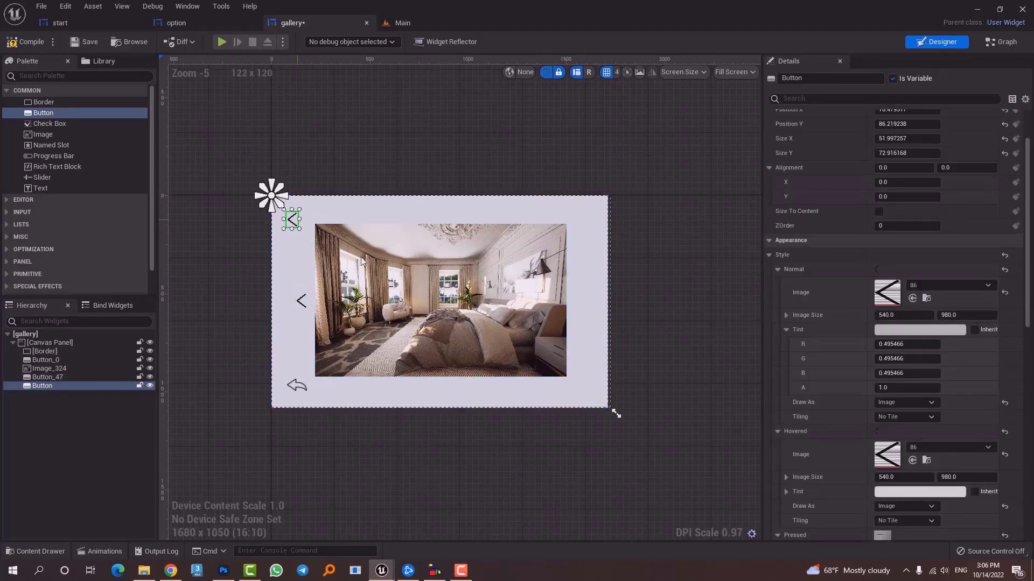
left_click_drag(544, 311, 573, 312)
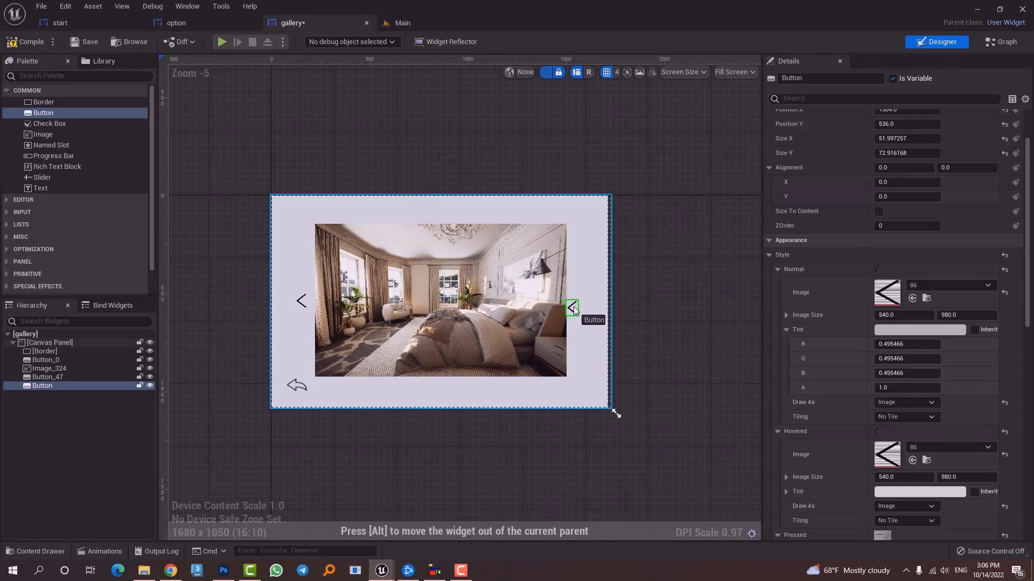
left_click_drag(573, 309, 573, 310)
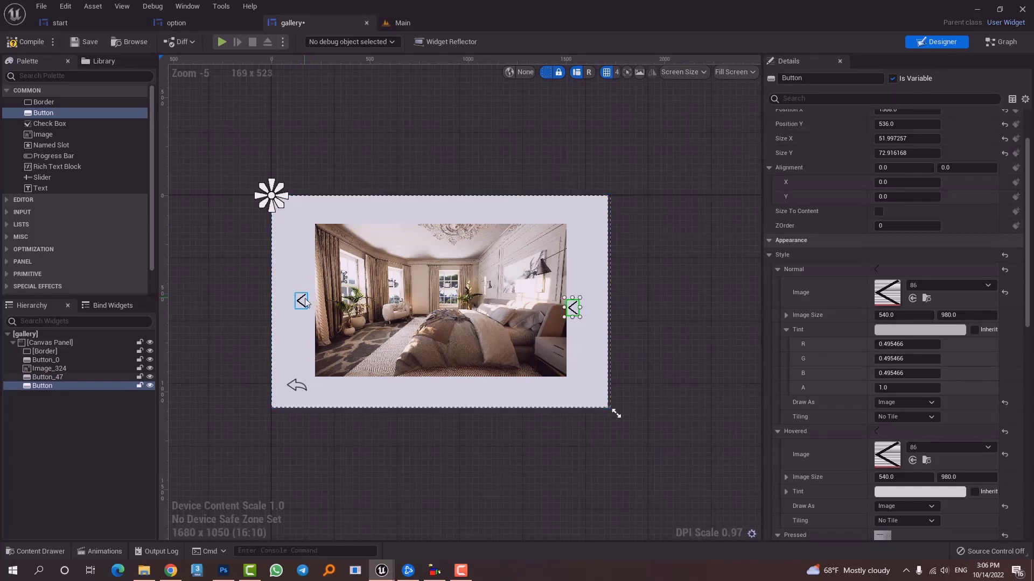
- Set the left arrow button's X position to 125 and the right arrow button's Y position to 500
left_click(302, 302)
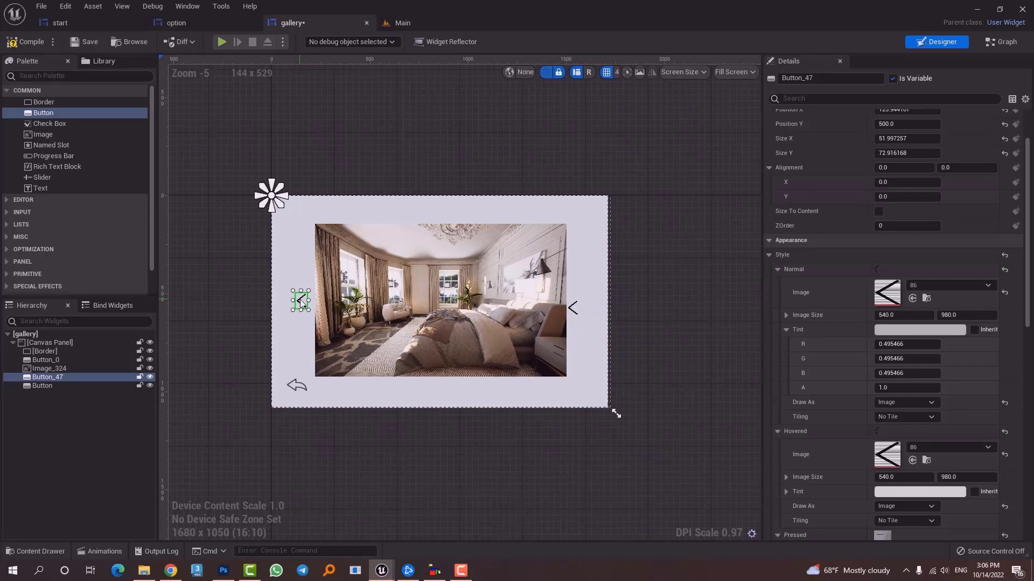
scroll(852, 155, "up", 2)
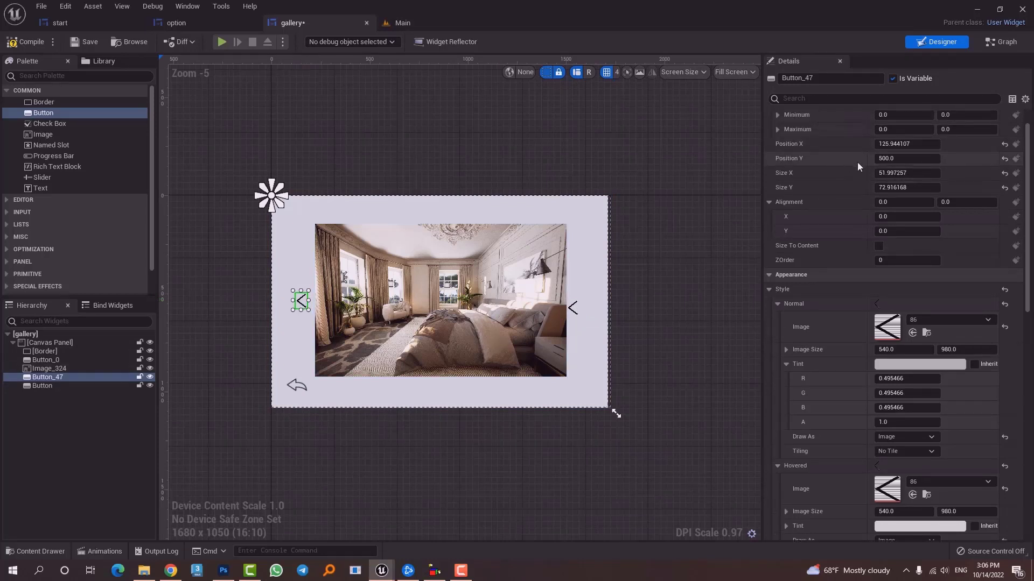
left_click(893, 145)
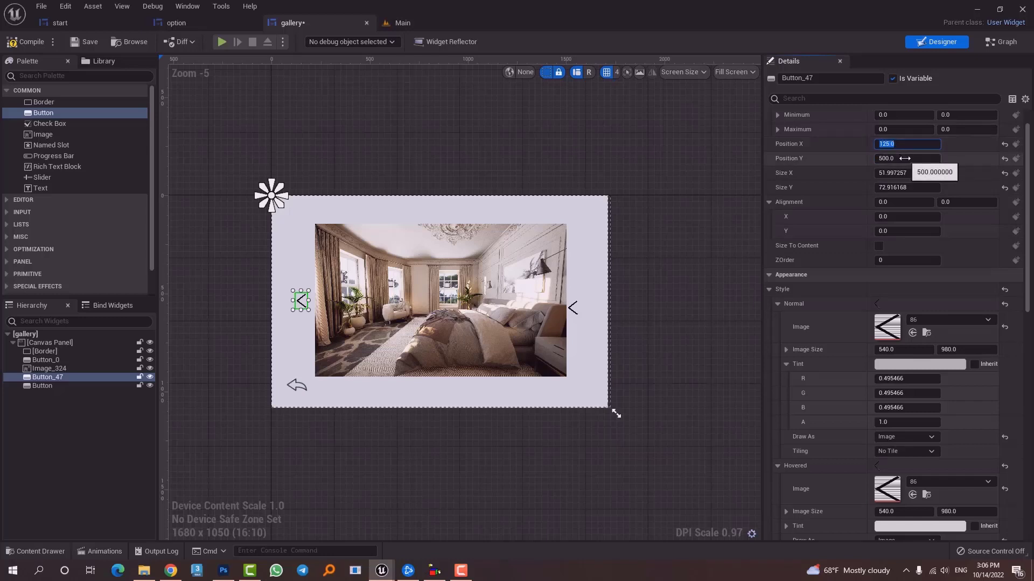
left_click(574, 307)
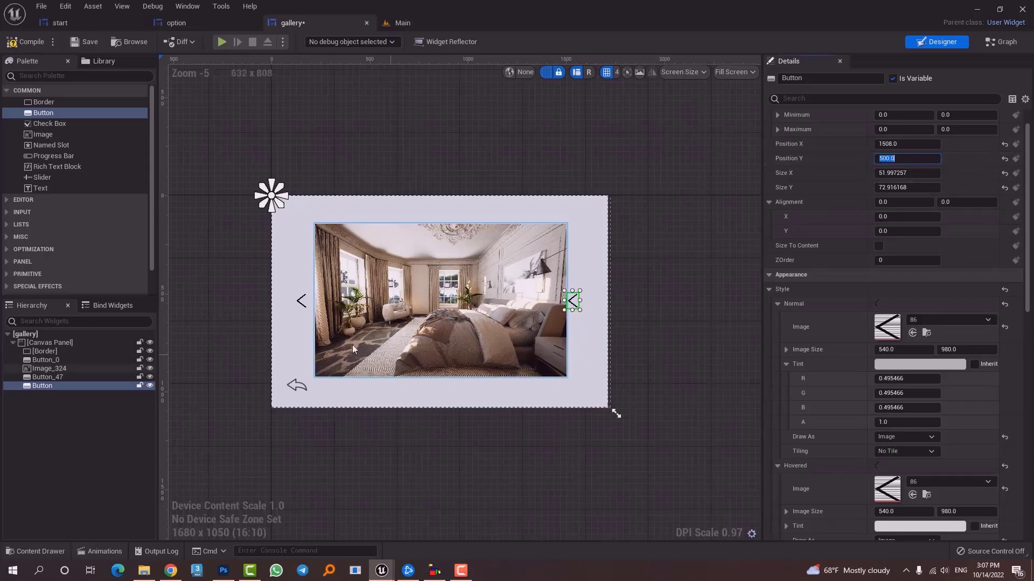
- Assign texture 87 to the right arrow button's normal, hovered and pressed images
left_click(920, 321)
type("87")
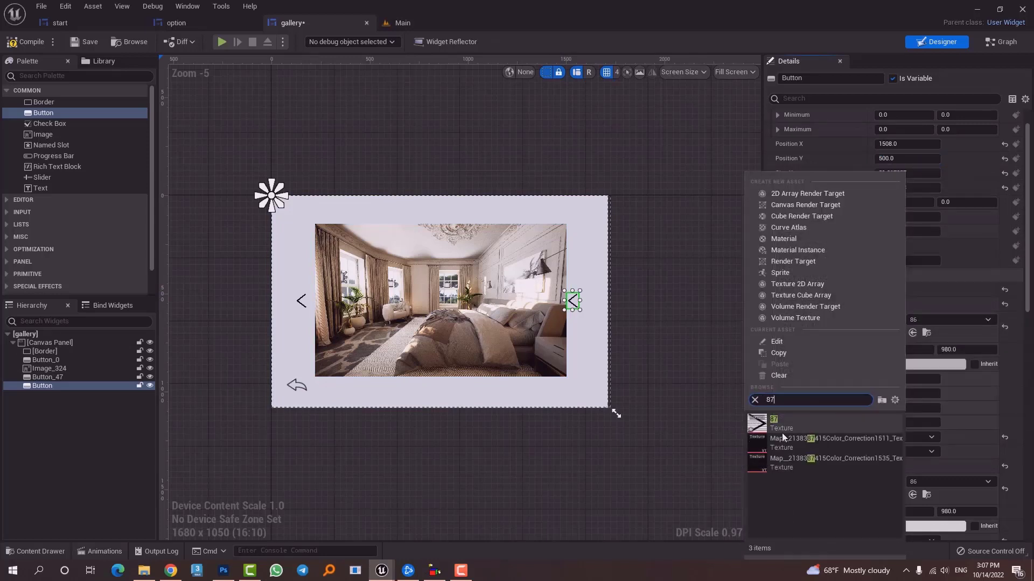
left_click(824, 423)
scroll(893, 405, "down", 1)
left_click(926, 397)
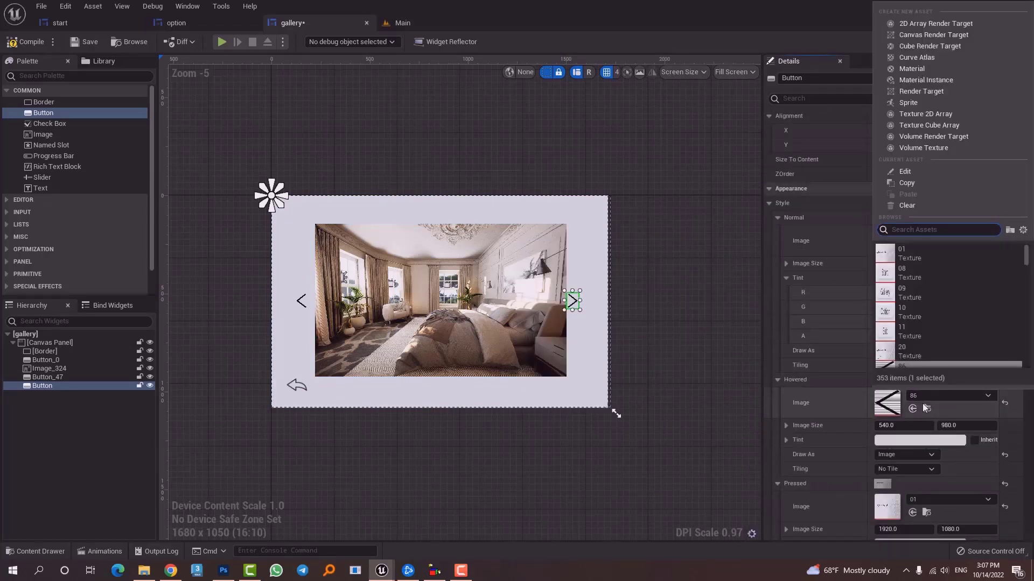
type("87")
left_click(956, 257)
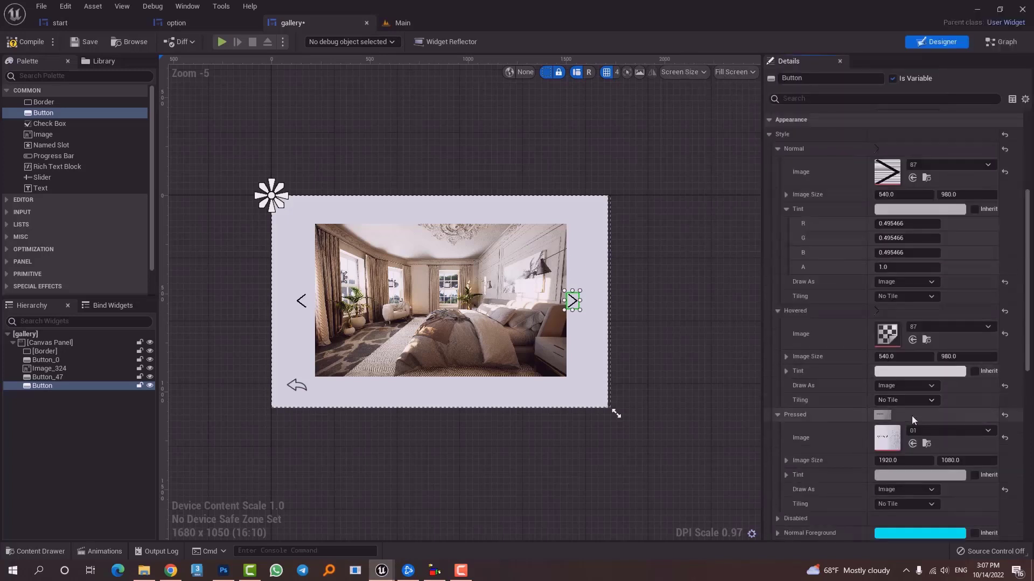
scroll(936, 447, "down", 2)
left_click(939, 398)
type("87")
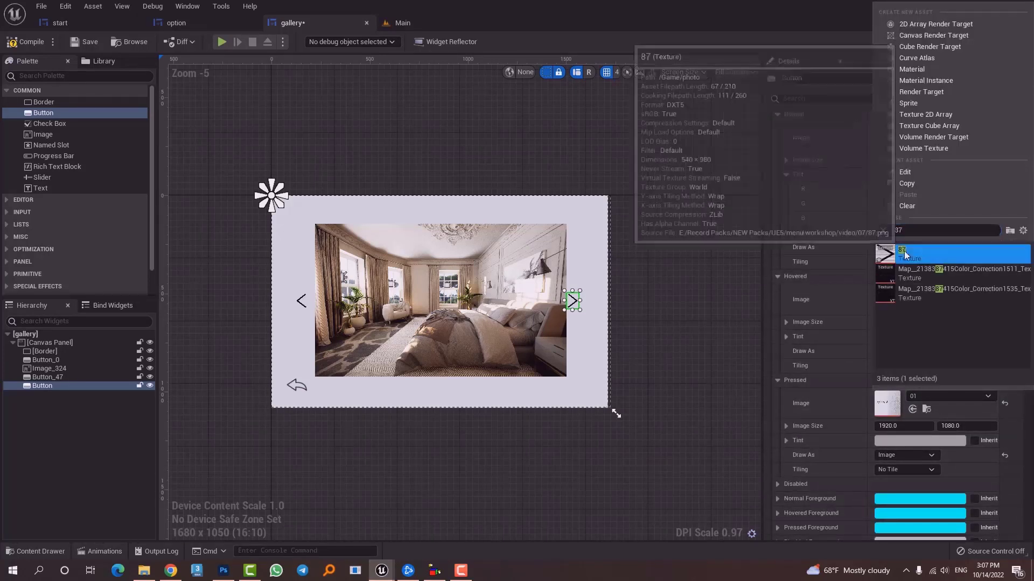
left_click(915, 254)
- Assign texture 86 to the left arrow button's pressed image
left_click(301, 300)
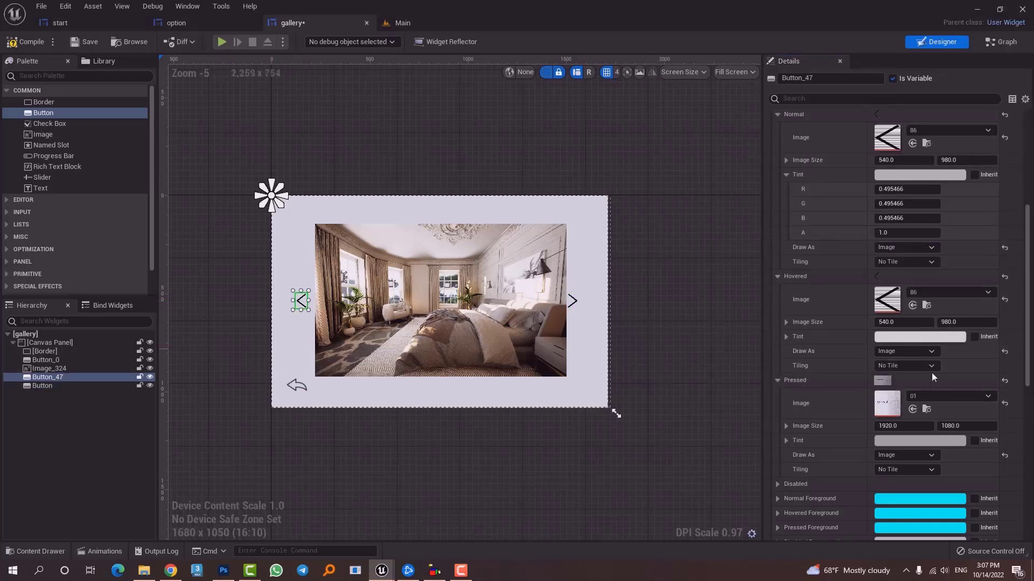
left_click(924, 393)
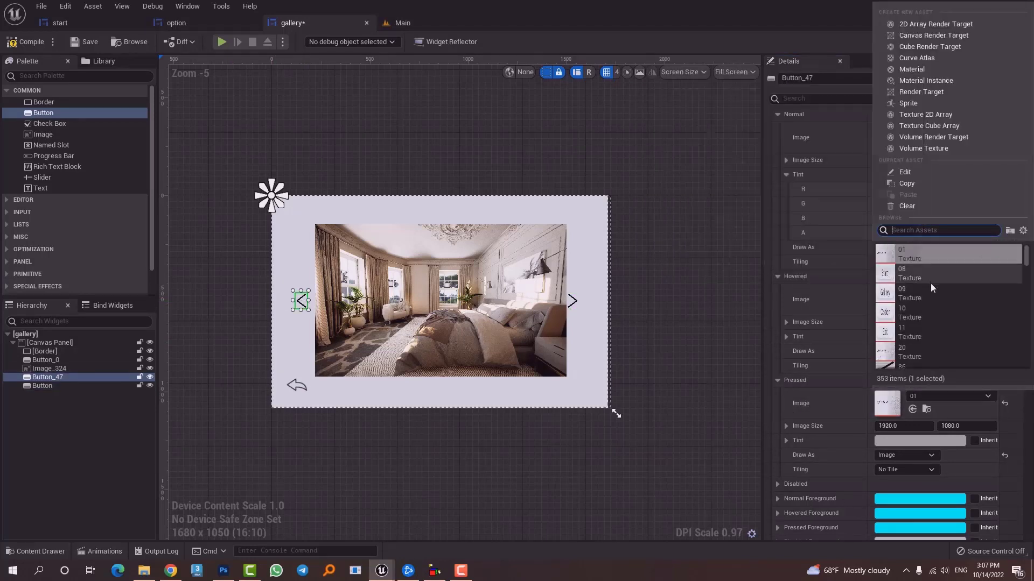
type("86")
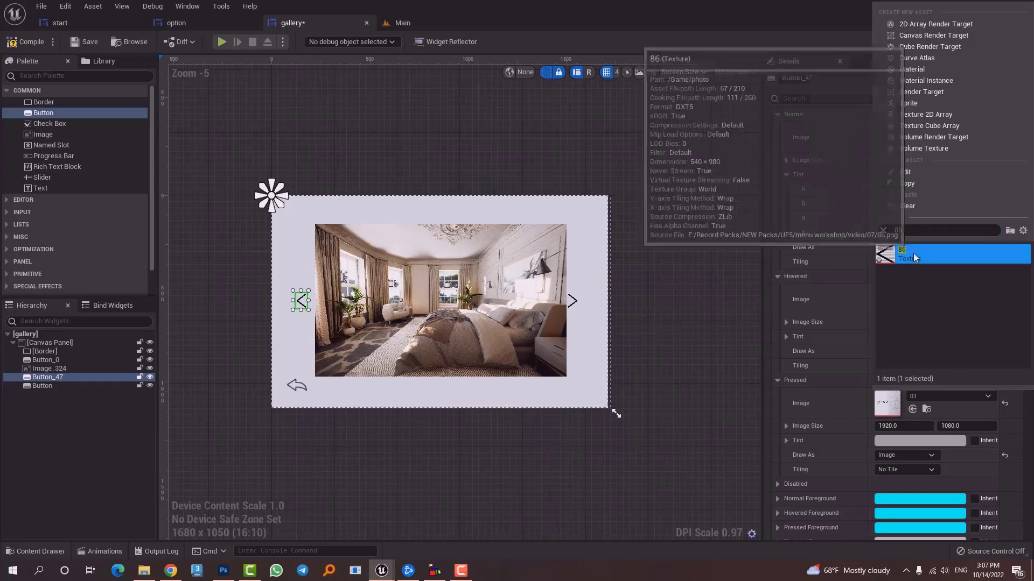
left_click(913, 253)
- Move the right arrow button slightly away from the picture, to about X 1532
left_click(643, 308)
scroll(538, 302, "up", 3)
left_click(625, 263)
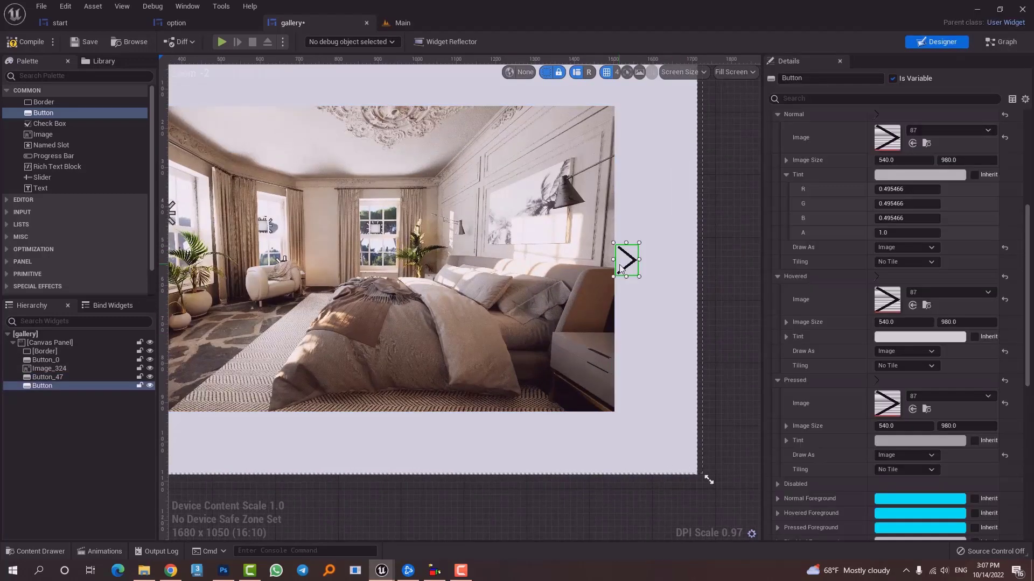
left_click(745, 238)
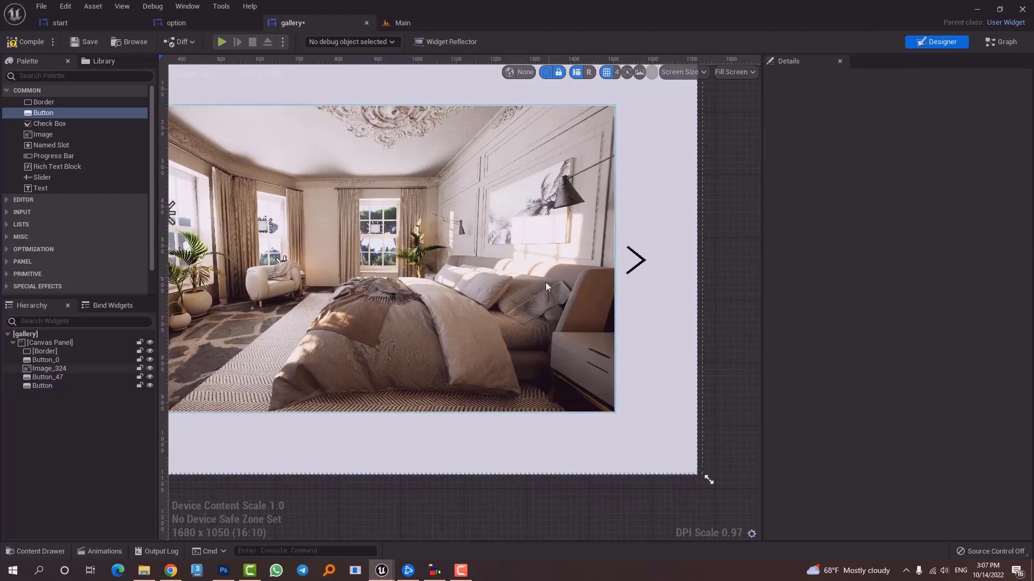
scroll(544, 282, "down", 4)
scroll(492, 287, "up", 2)
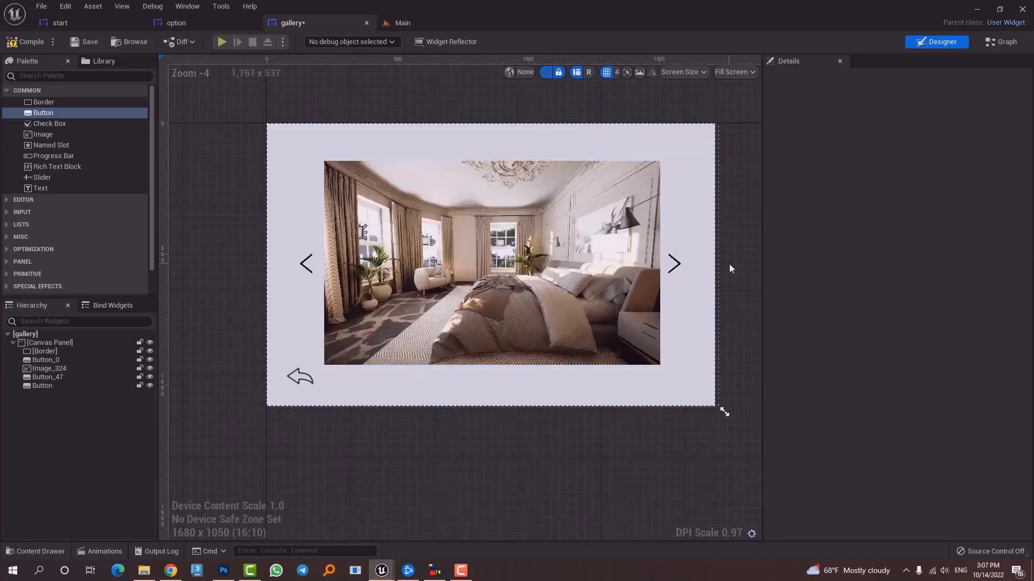
- Anchor the bedroom picture to the centre of the canvas
left_click(506, 263)
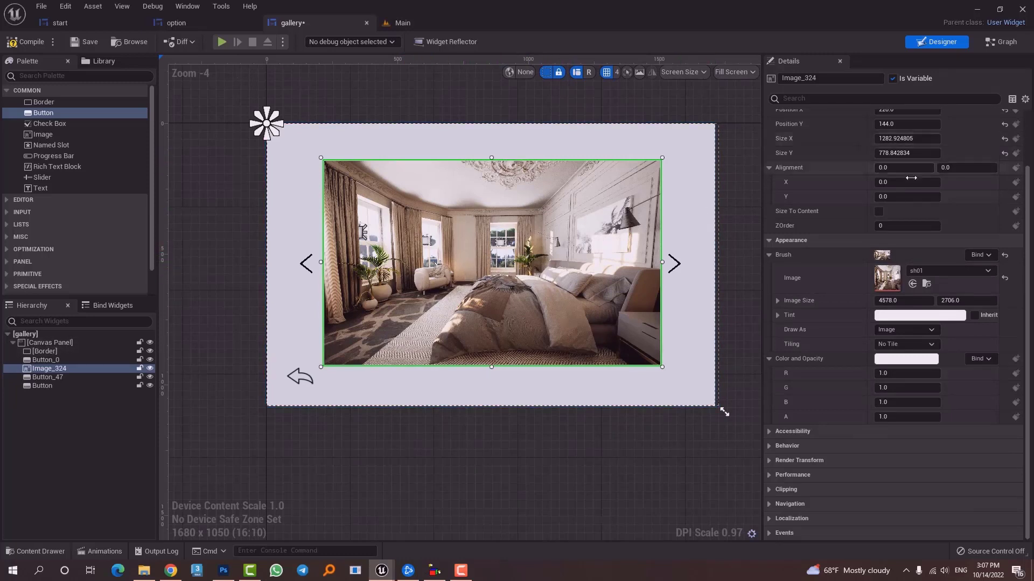
scroll(939, 153, "up", 3)
left_click(929, 133)
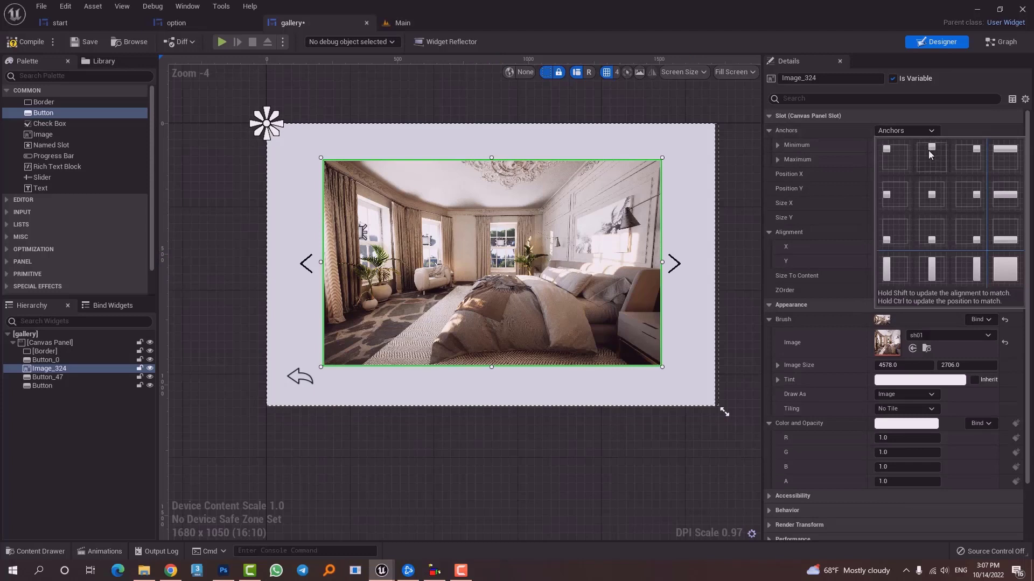
left_click(934, 204)
- Anchor both the right and left arrow buttons to the canvas centre and save the gallery widget
left_click(674, 263)
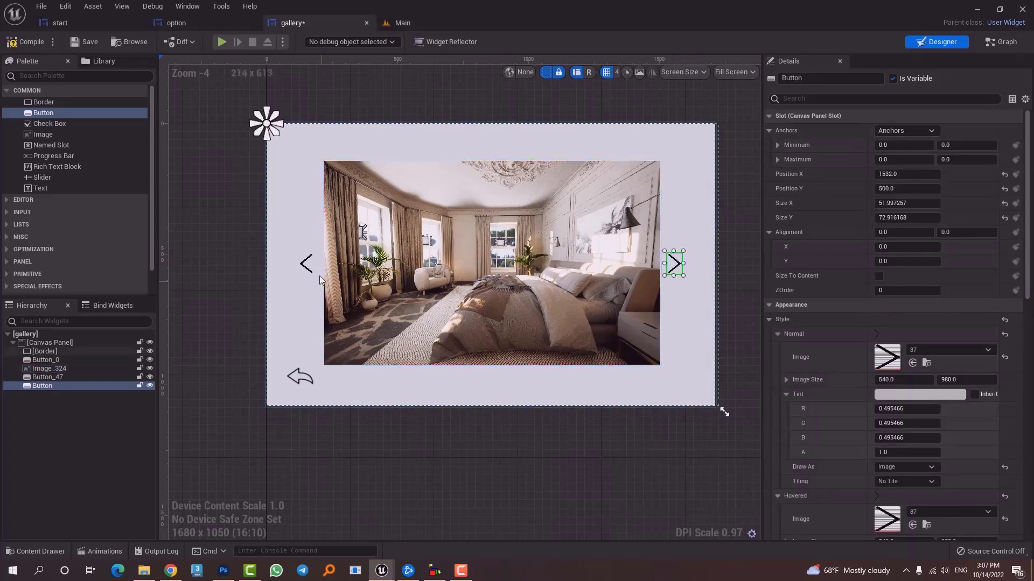
left_click(917, 131)
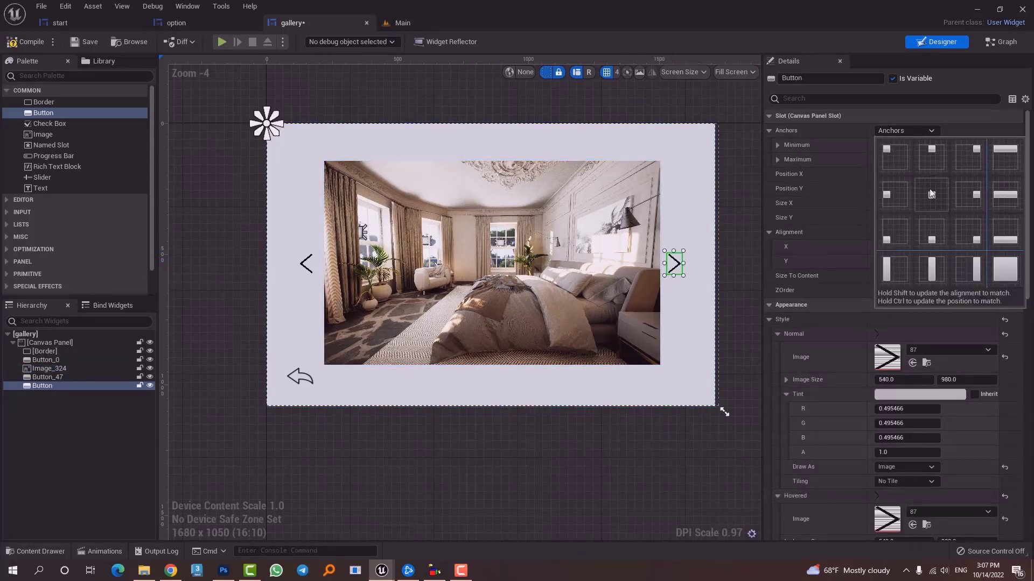
left_click(931, 193)
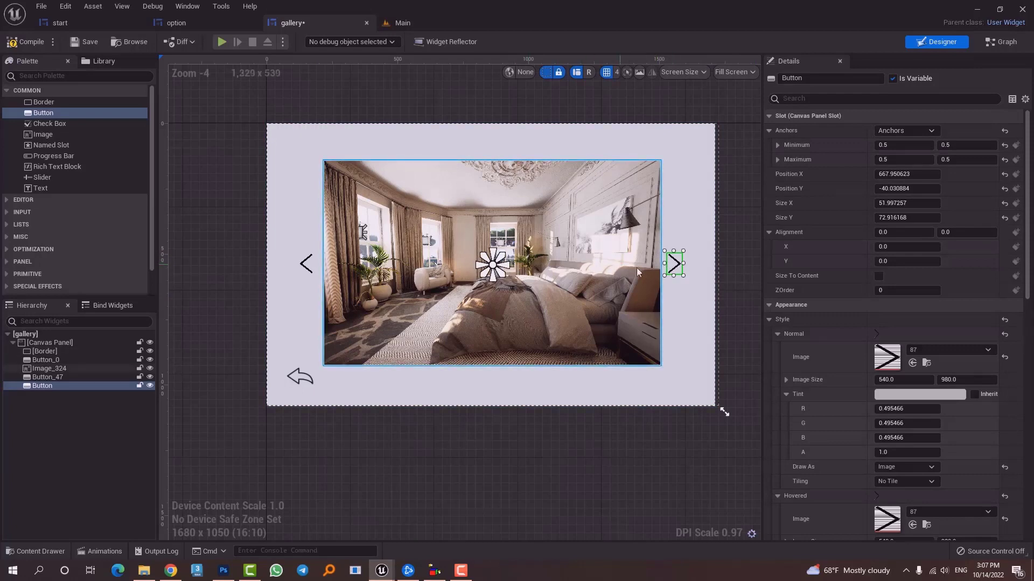
left_click(290, 302)
left_click(306, 263)
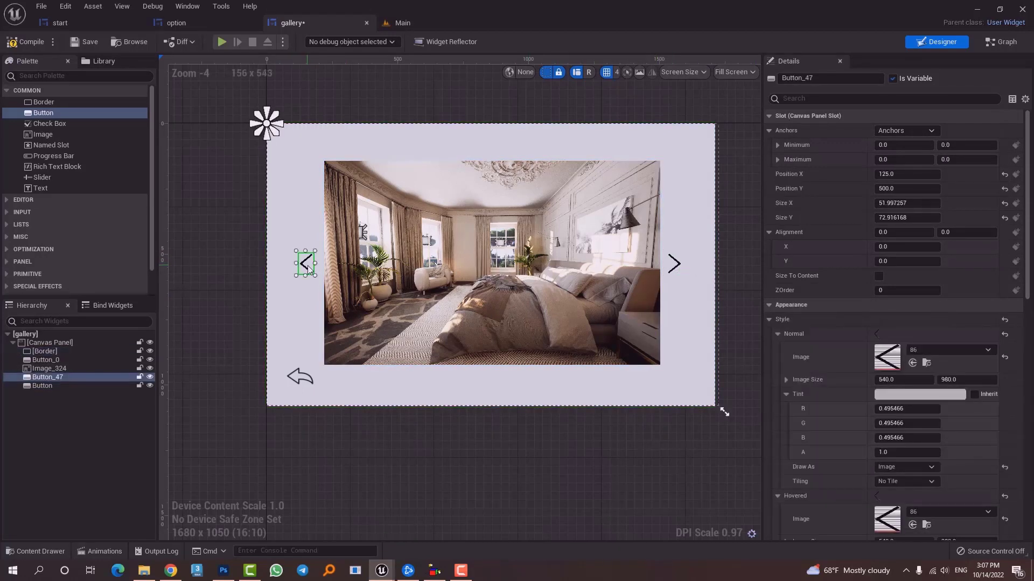
left_click(904, 131)
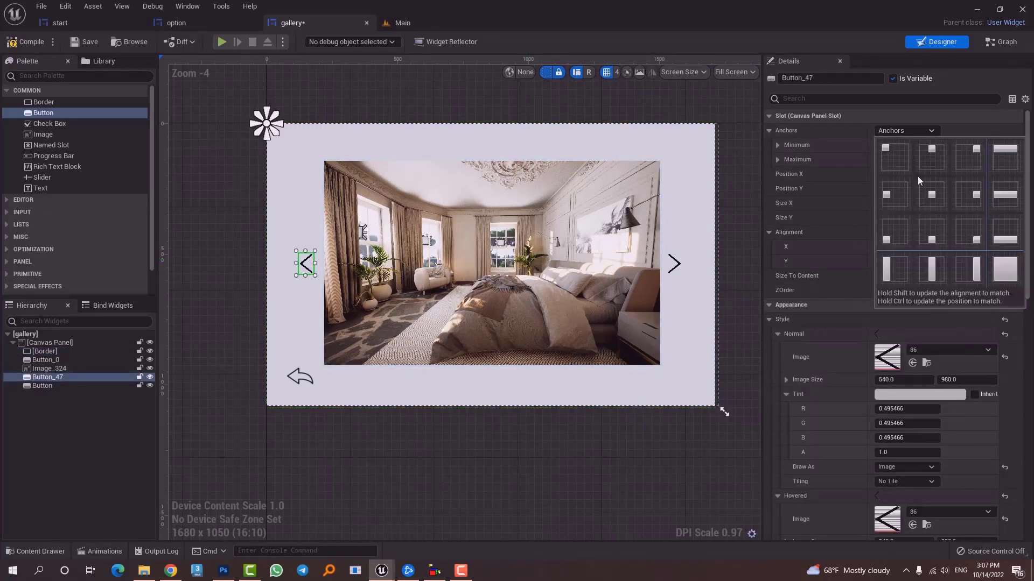
left_click(932, 202)
left_click(728, 268)
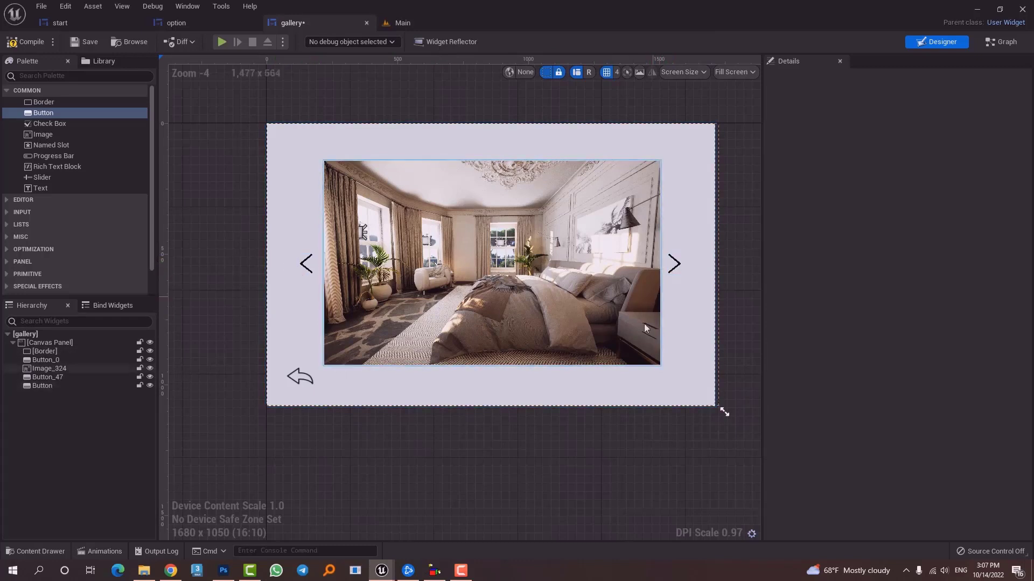
key("ctrl+s")
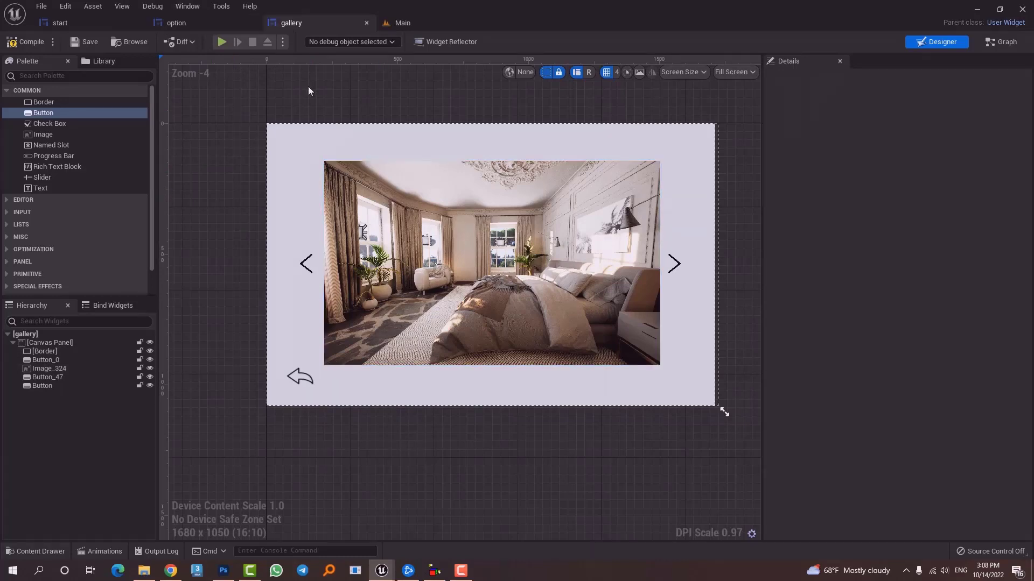
- Duplicate the gallery widget in the Content folder, accepting the suggested name
key("ctrl+space")
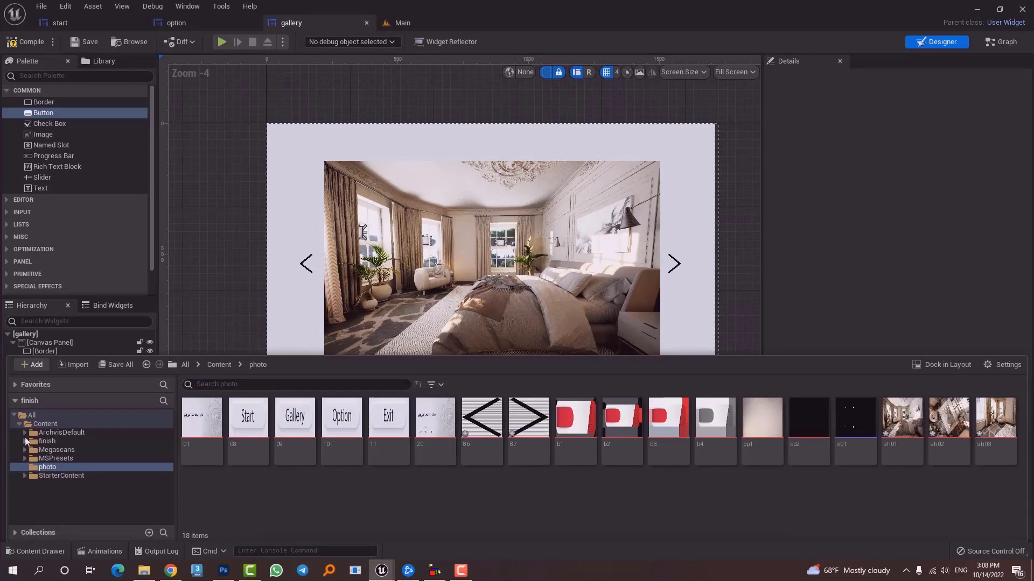
left_click(46, 424)
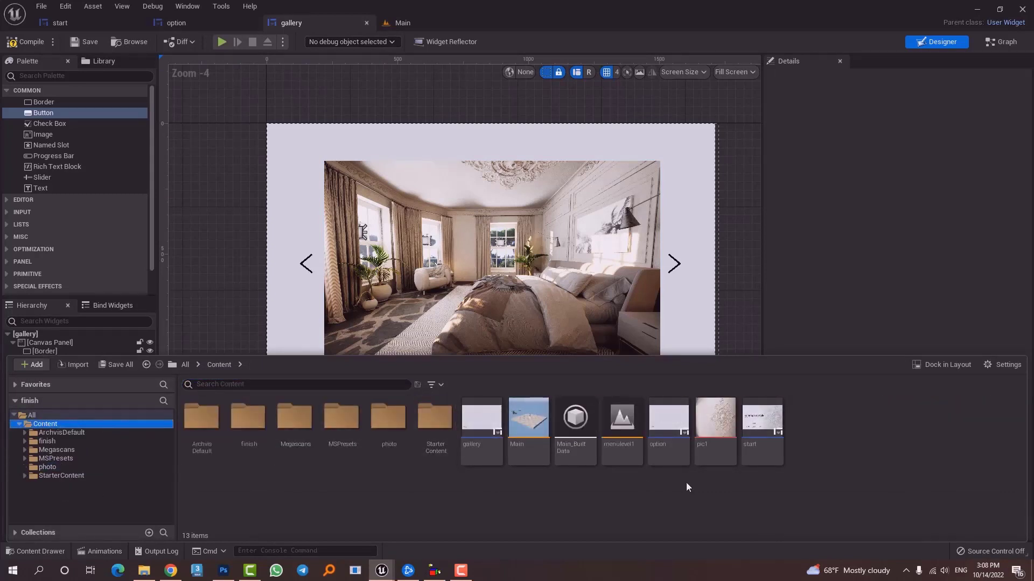
left_click(469, 446)
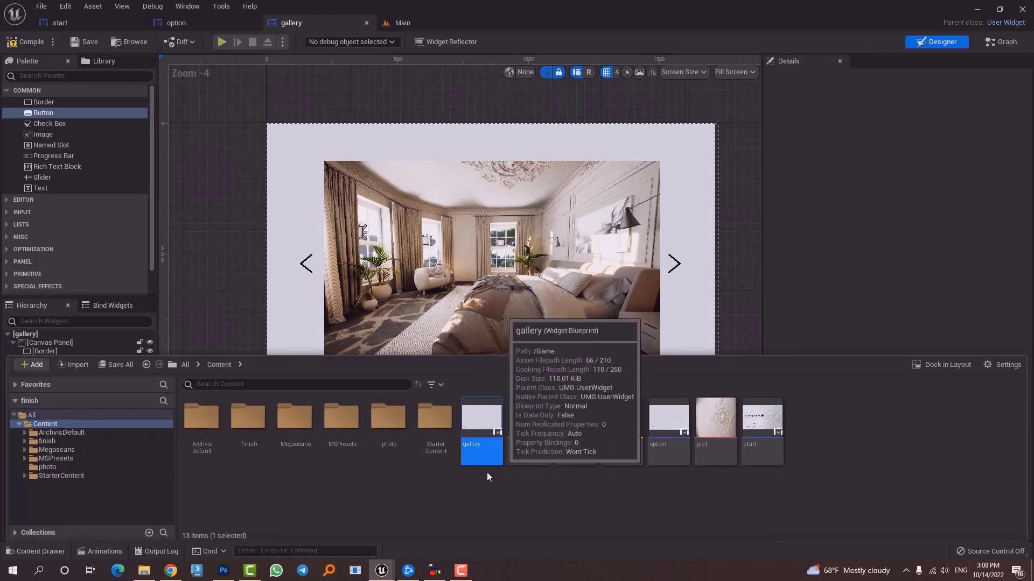
right_click(480, 422)
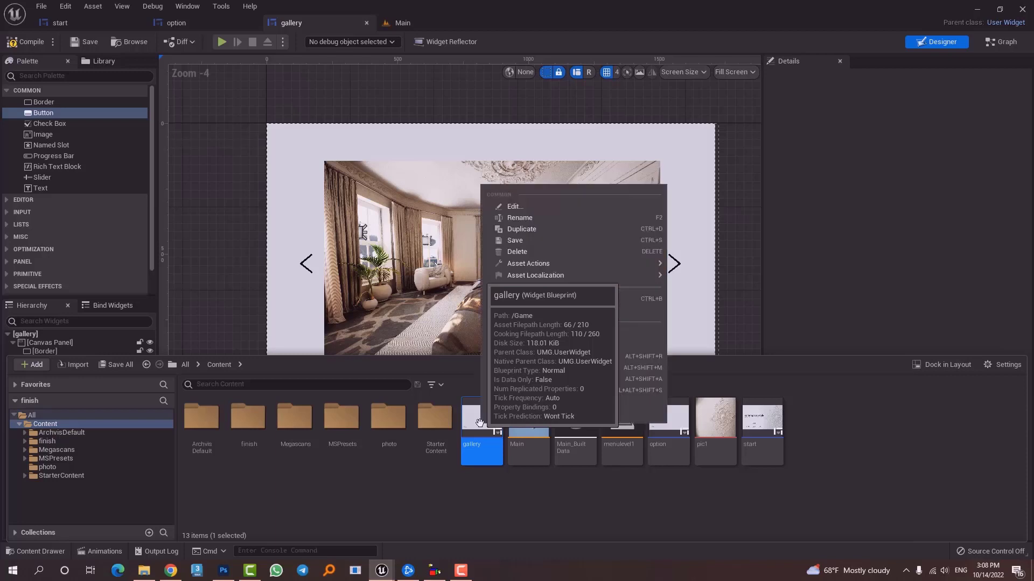
left_click(537, 228)
key("Return")
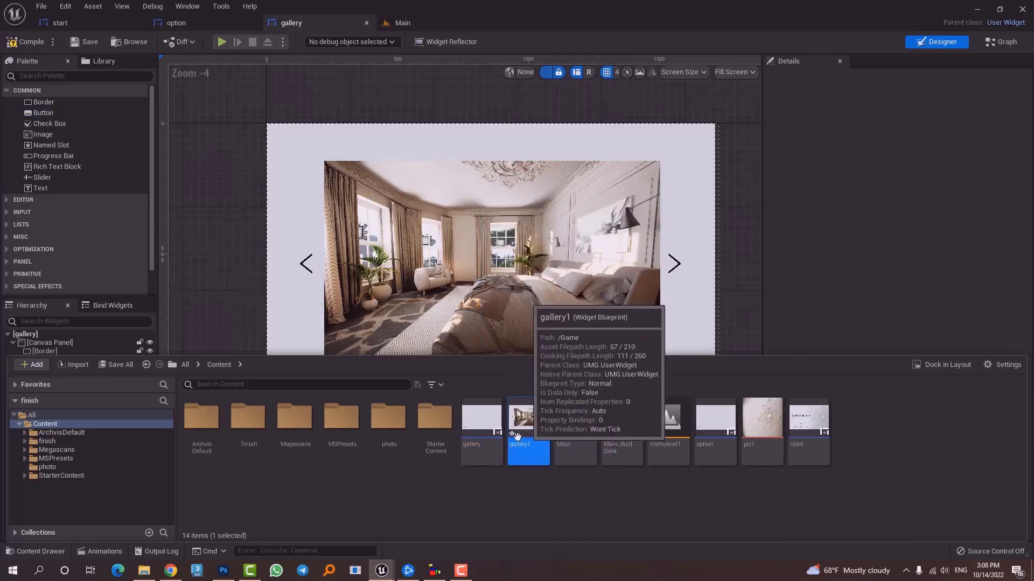
- Open the gallery1 widget, change its bedroom picture to sh02 and save the widget
double_click(524, 431)
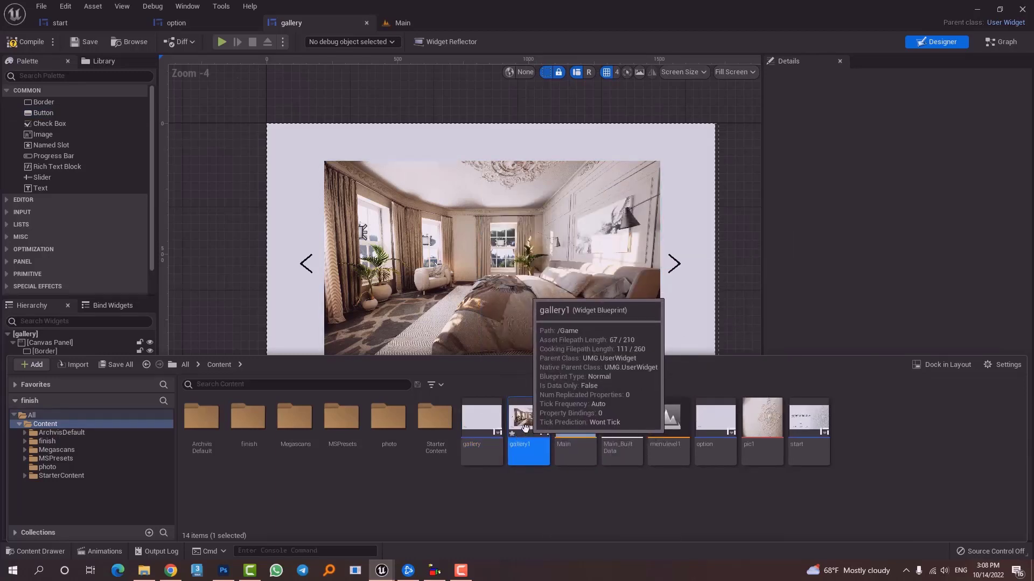
left_click(497, 312)
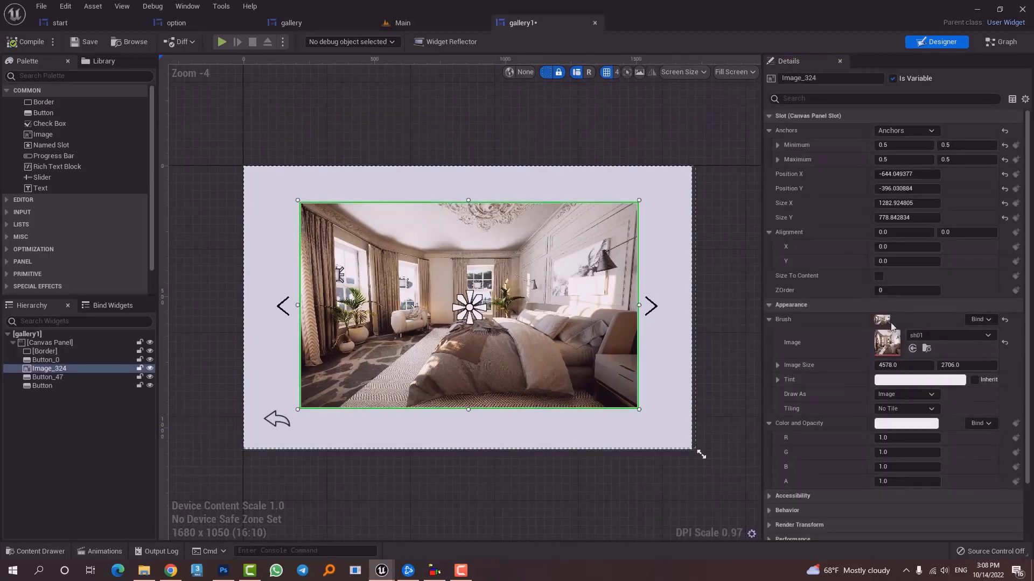
left_click(925, 334)
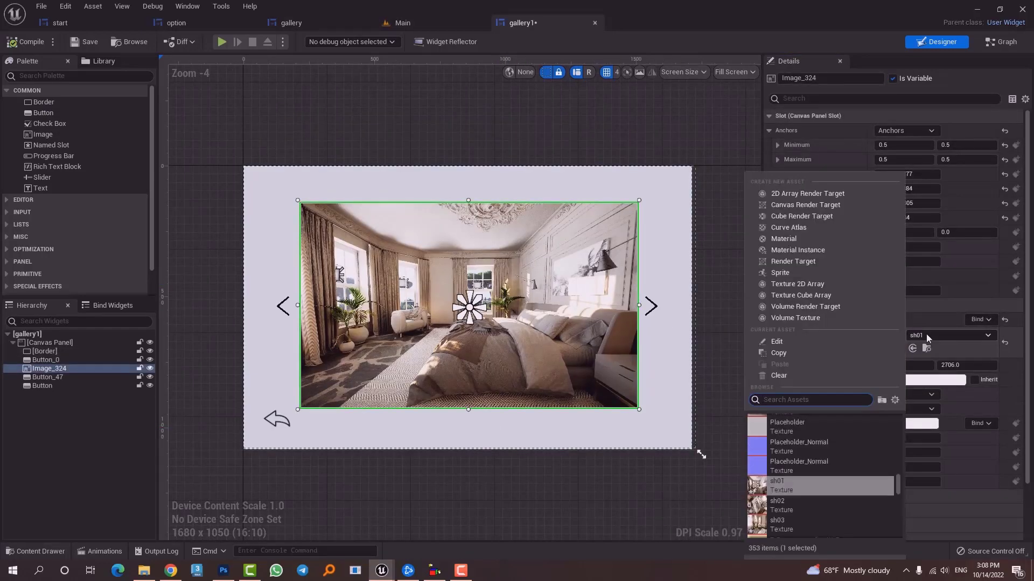
left_click(799, 502)
left_click(663, 515)
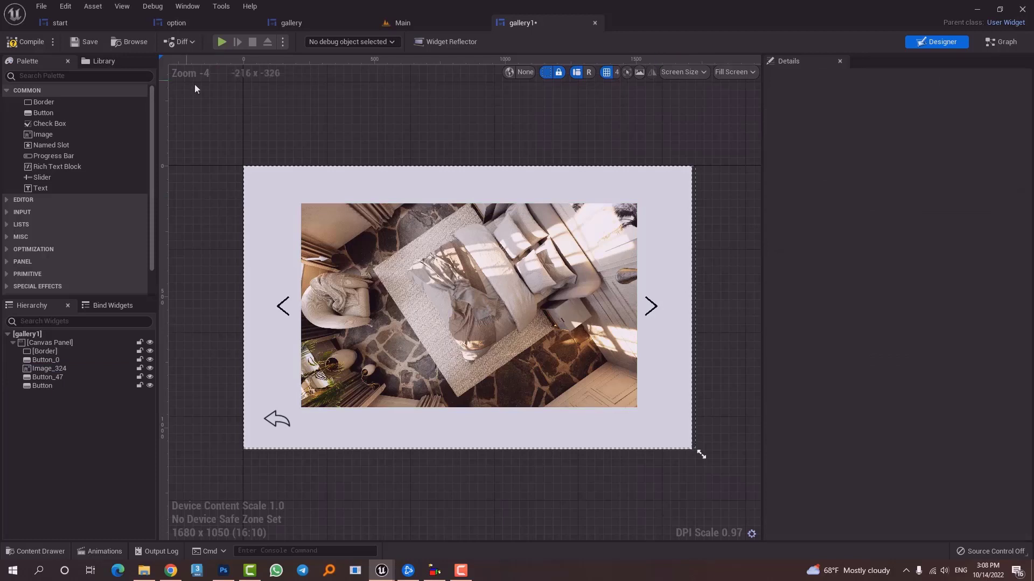
left_click(85, 41)
- Duplicate the gallery1 widget in the Content folder, accepting the suggested name
key("ctrl+space")
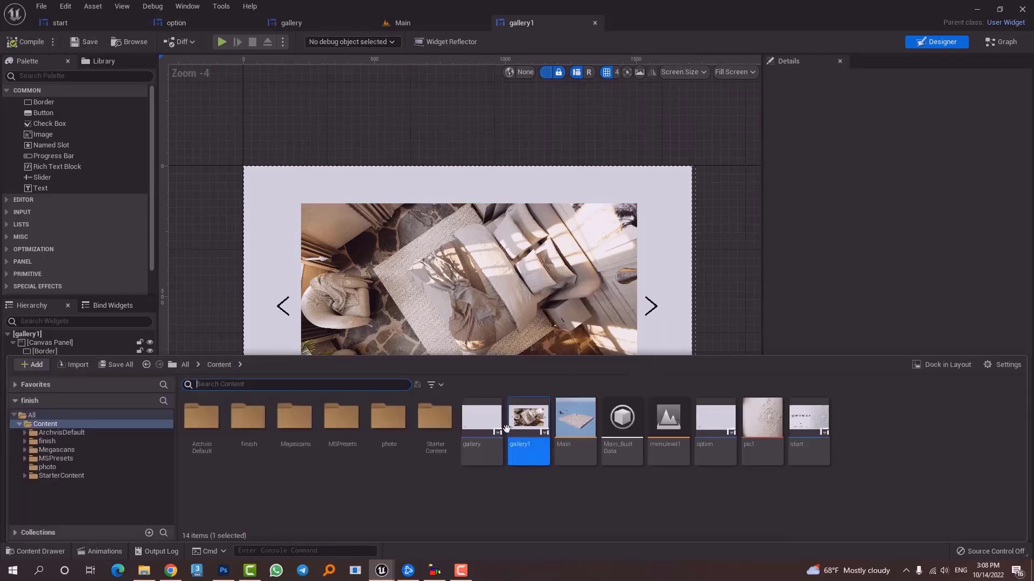
right_click(527, 426)
left_click(596, 230)
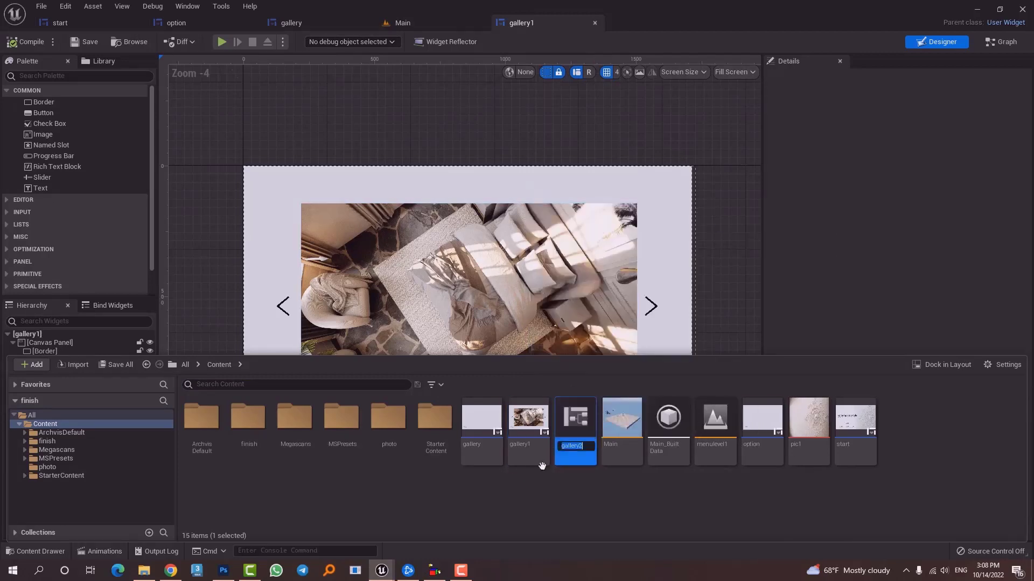
key("Return")
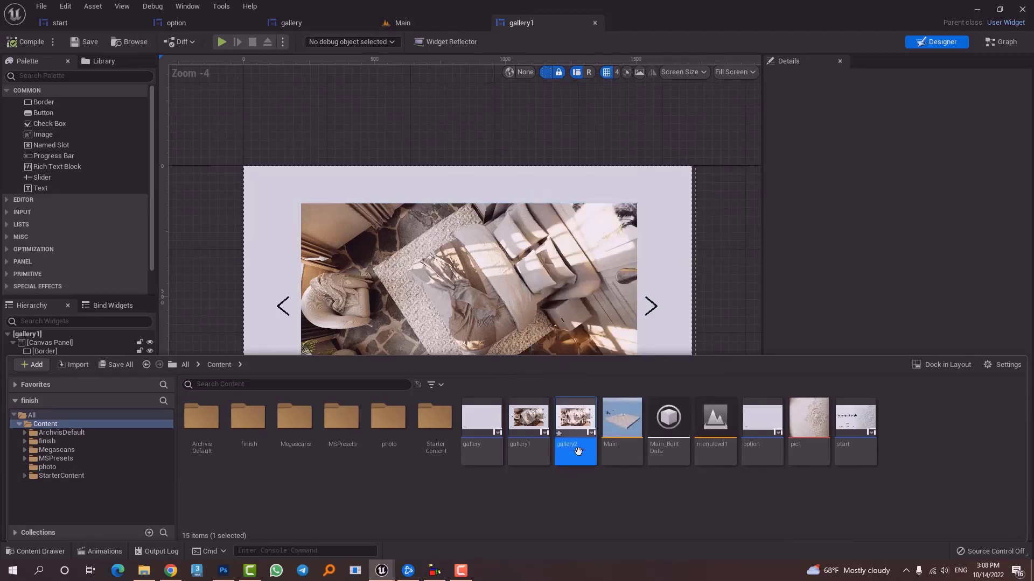
- Open the gallery2 widget, change its bedroom picture to sh03, compile and save it, and close it
double_click(575, 418)
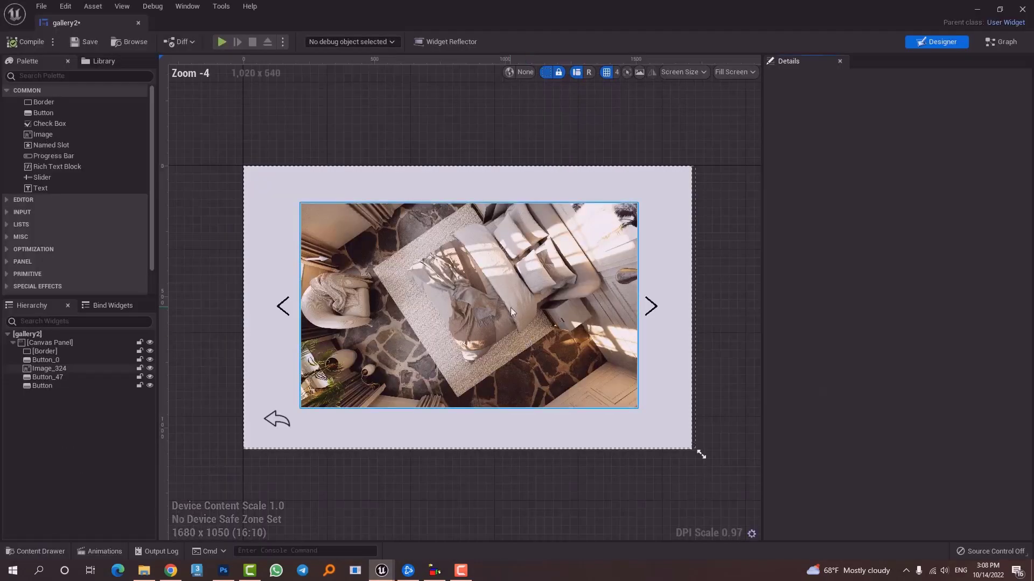
left_click(533, 339)
left_click(917, 335)
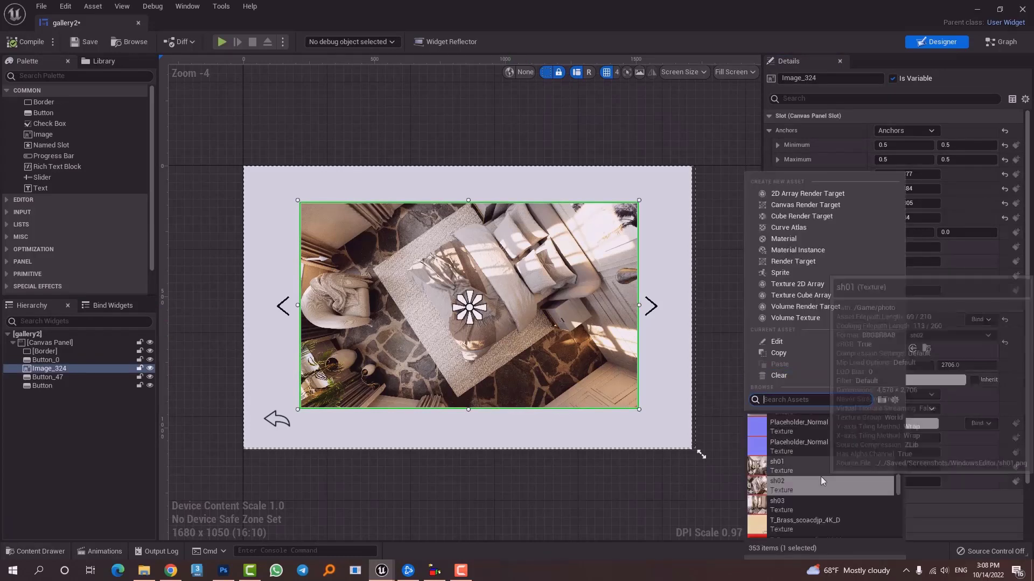
left_click(806, 499)
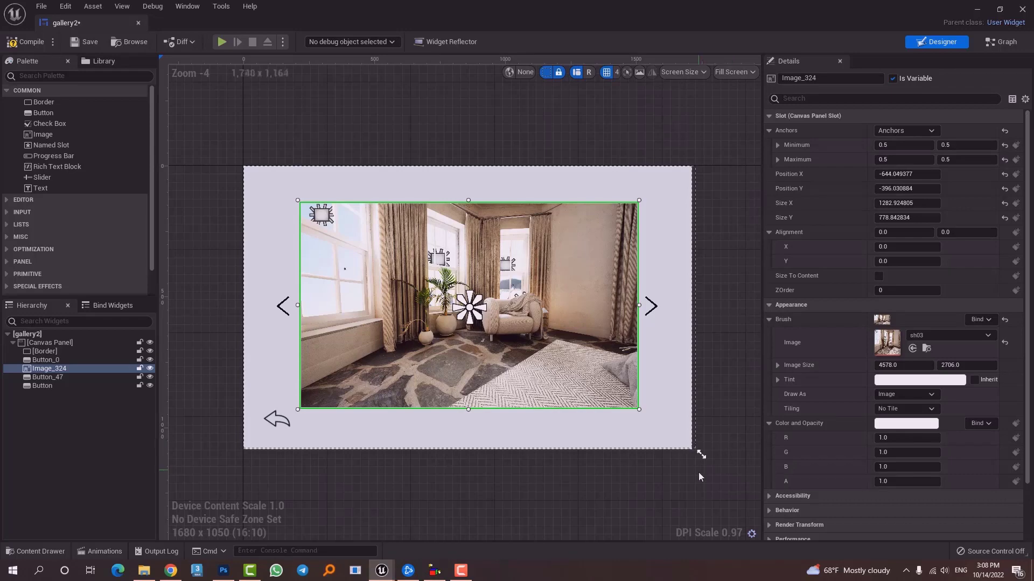
left_click(699, 473)
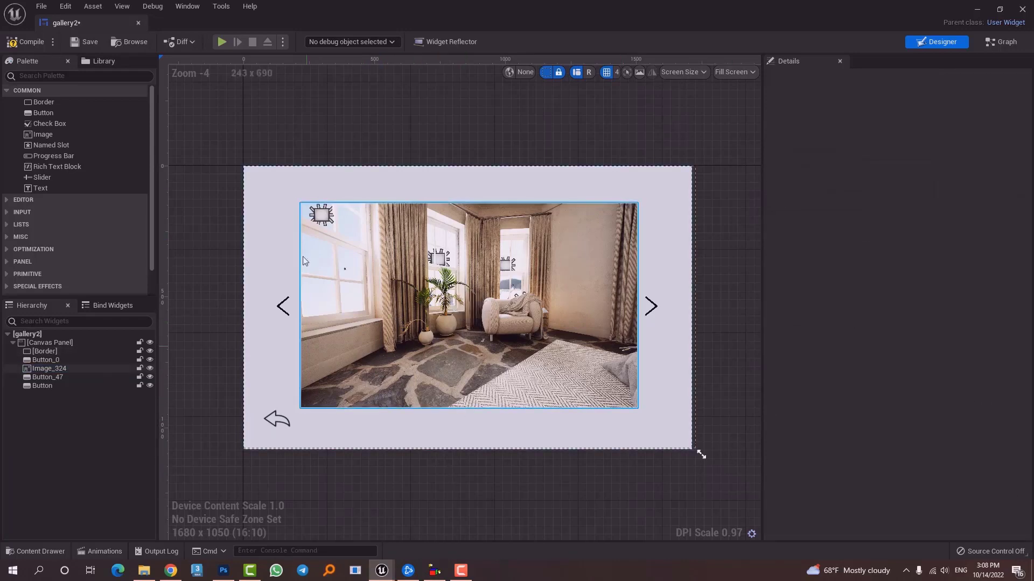
left_click(28, 41)
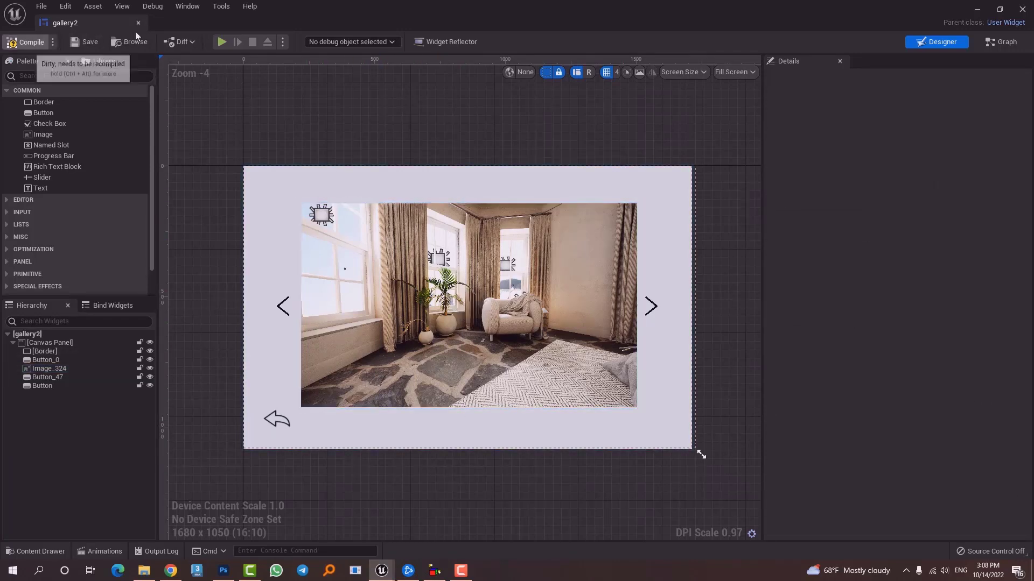
left_click(138, 23)
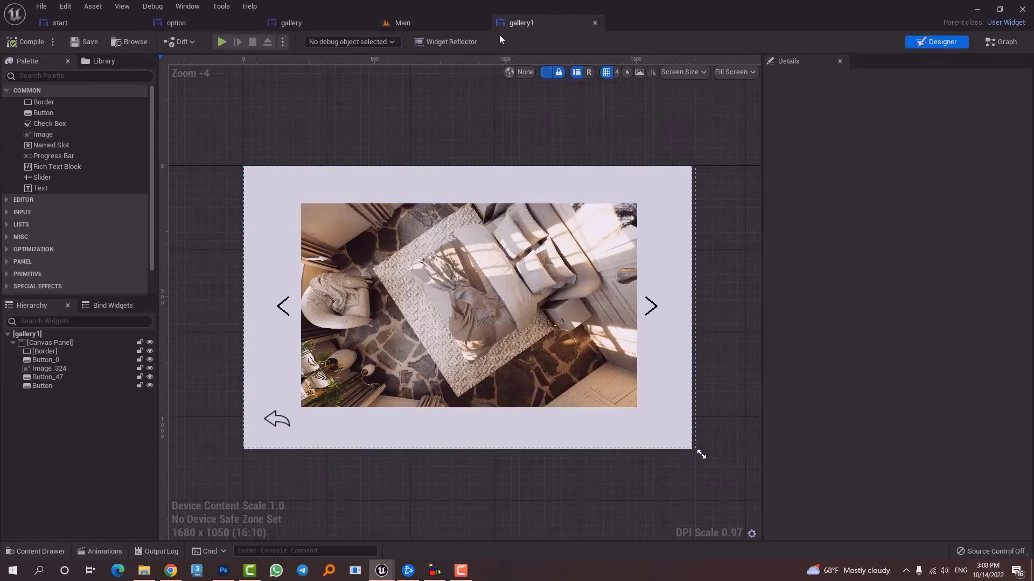
- Close the gallery1 widget and return to the design of the original gallery widget
right_click_drag(440, 287, 474, 262)
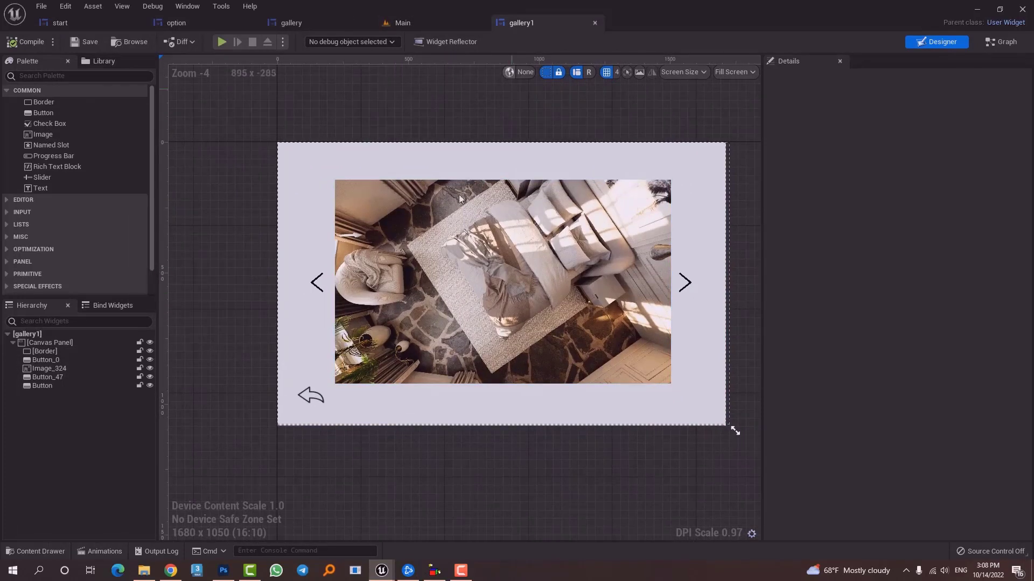
scroll(418, 273, "up", 1)
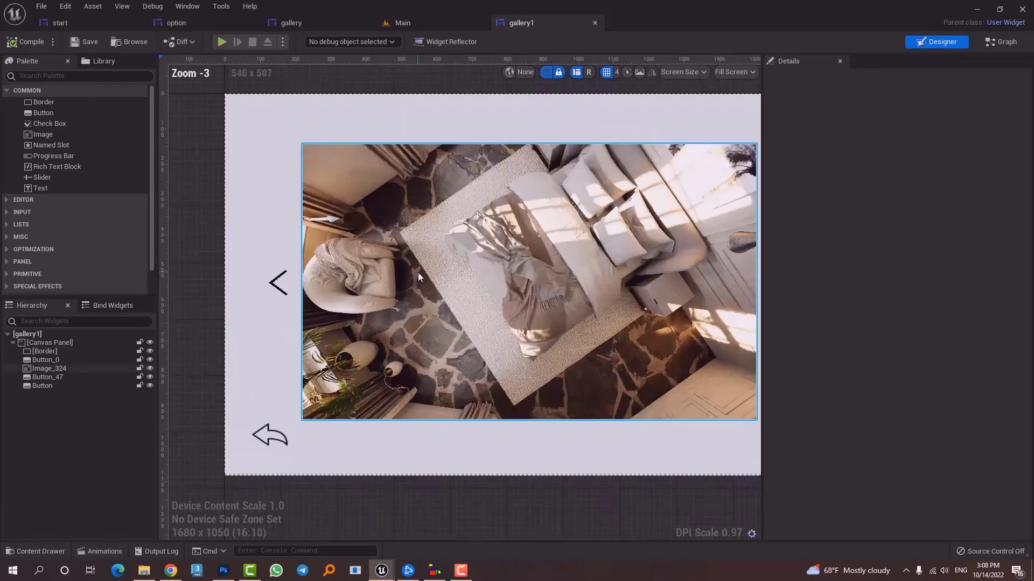
middle_click(513, 24)
left_click(307, 24)
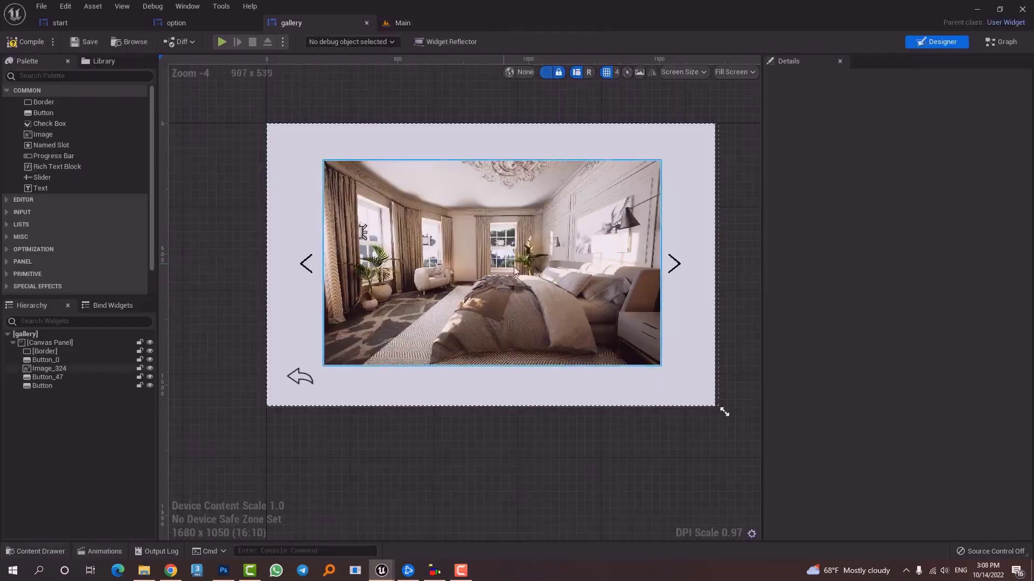
right_click_drag(616, 239, 594, 248)
left_click(651, 274)
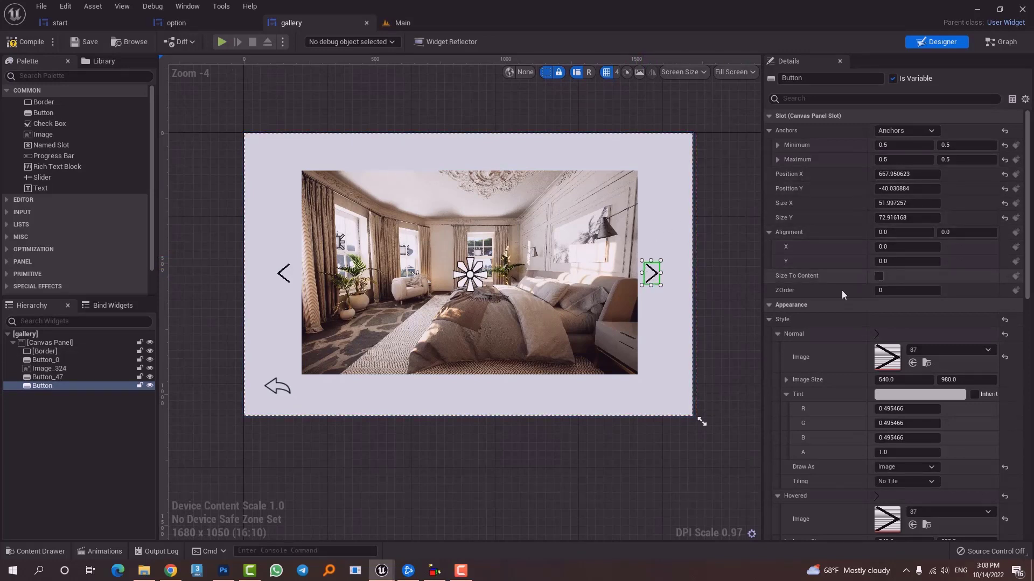
left_click(284, 282)
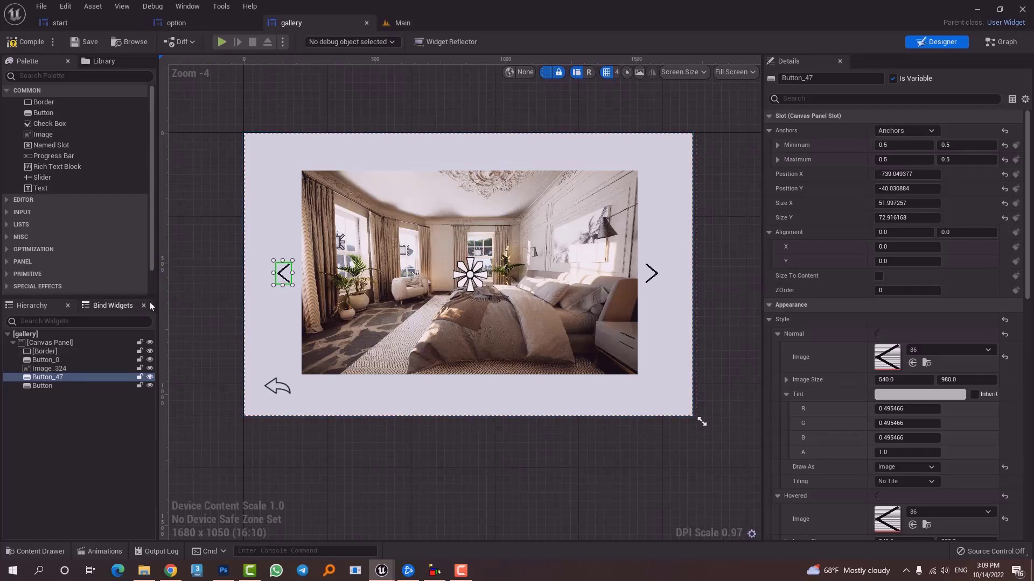
left_click(651, 273)
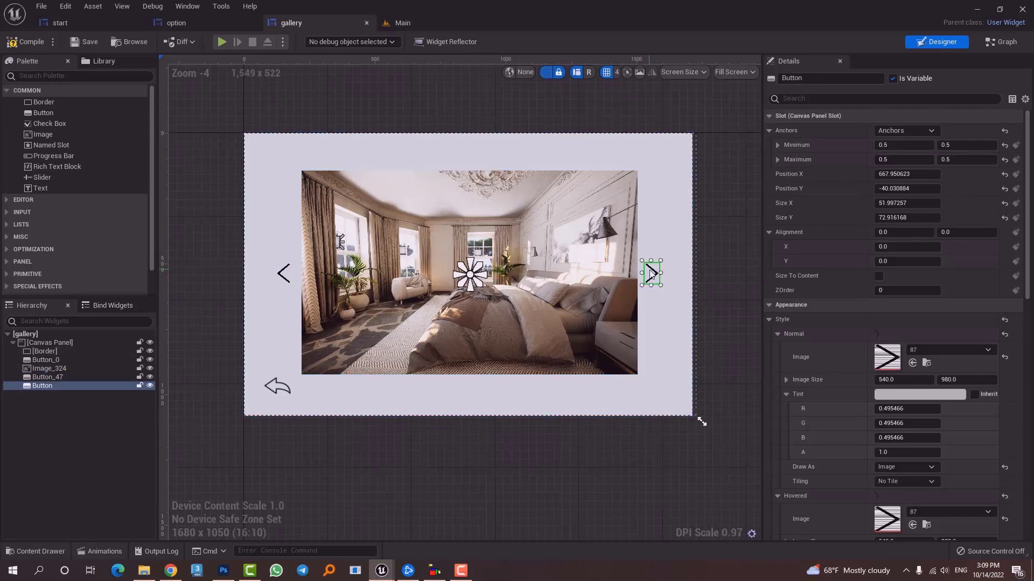
left_click(338, 144)
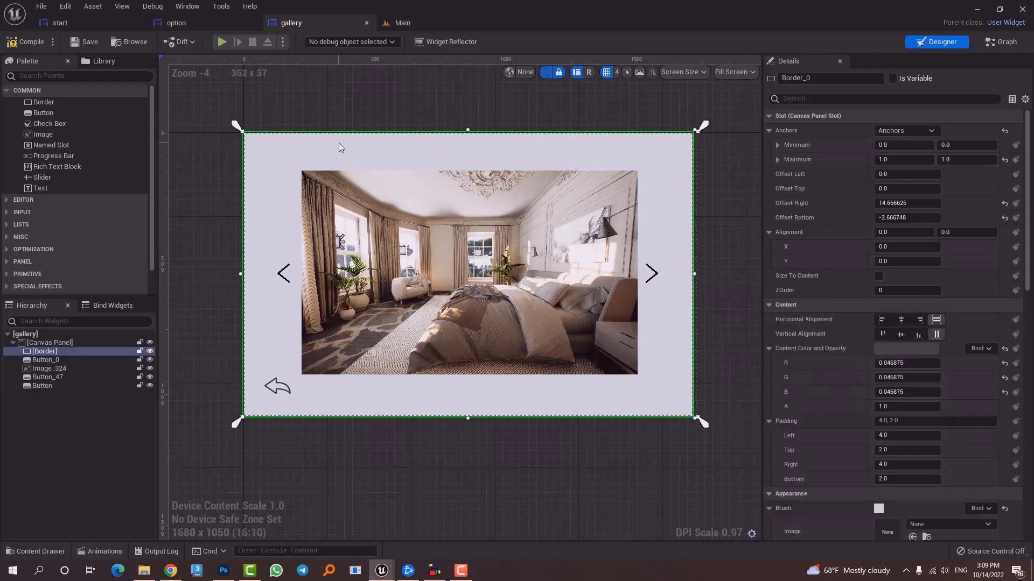
left_click(353, 112)
- Add an On Clicked event for the right arrow button of the gallery widget
left_click(655, 275)
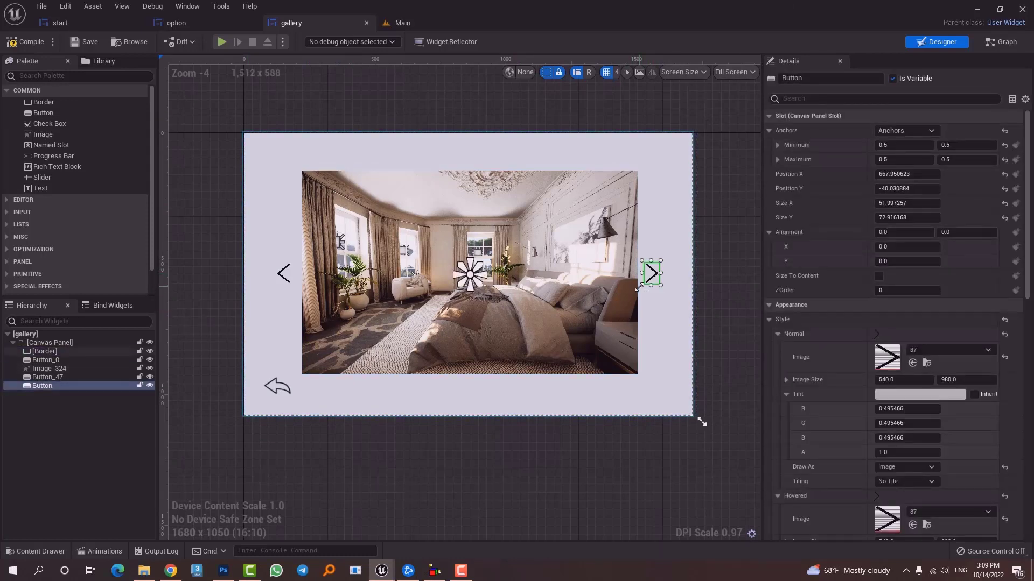
right_click_drag(658, 292, 628, 289)
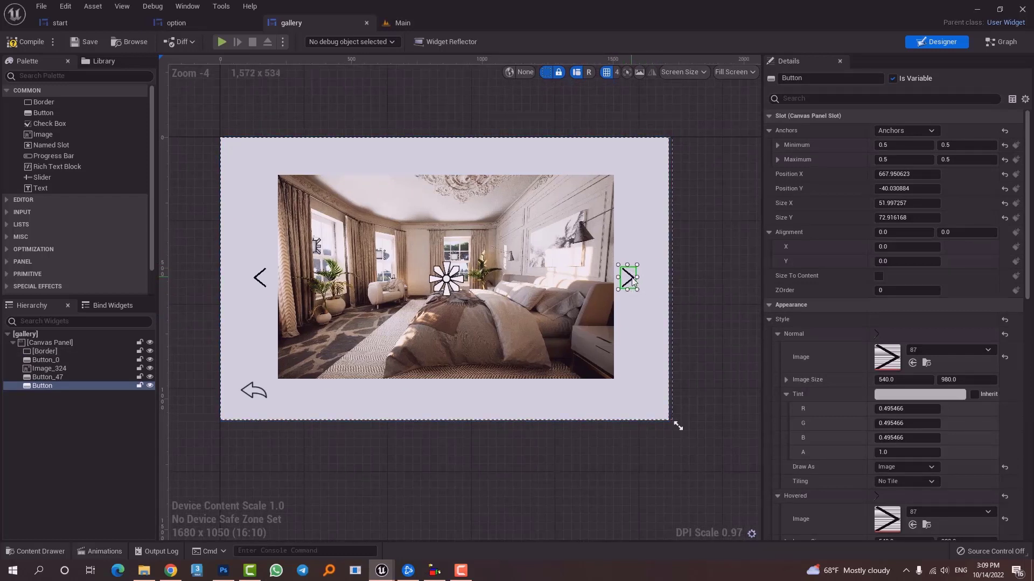
scroll(900, 431, "down", 10)
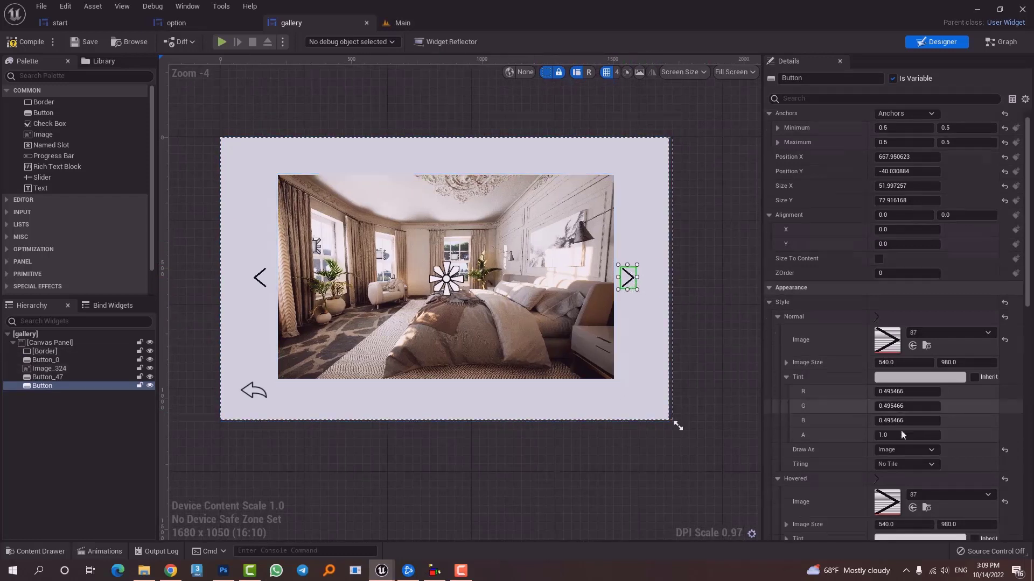
scroll(737, 385, "down", 3)
scroll(687, 330, "up", 8)
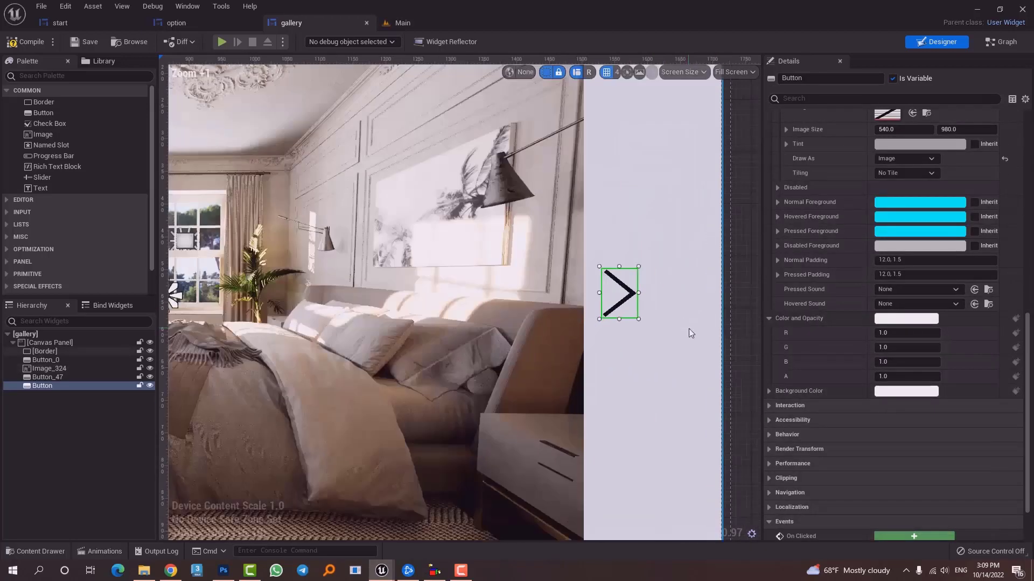
scroll(941, 425, "down", 3)
left_click(890, 474)
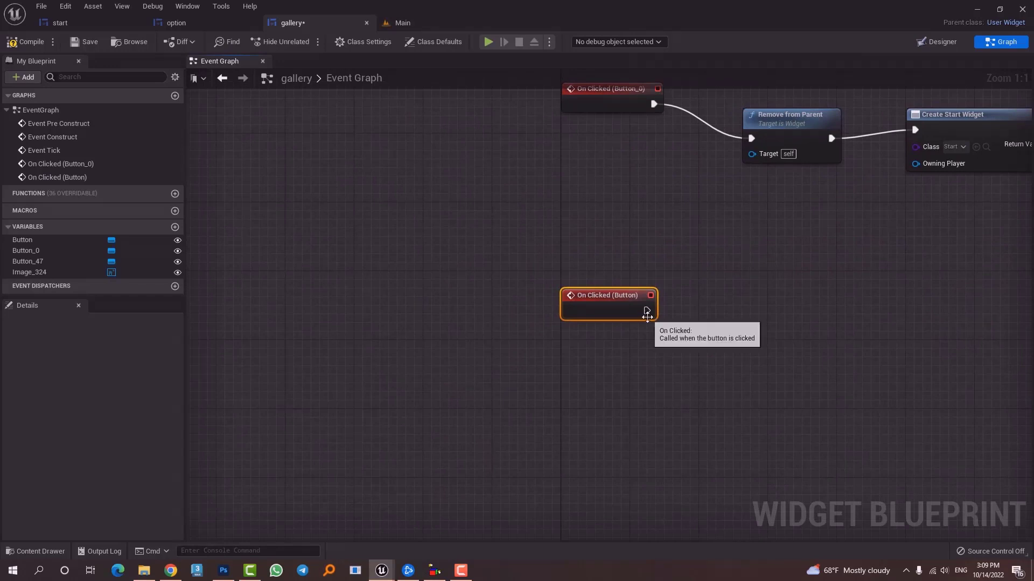
- Connect a Remove from Parent node to the right arrow button's On Clicked event
left_click_drag(648, 316, 752, 326)
type("re")
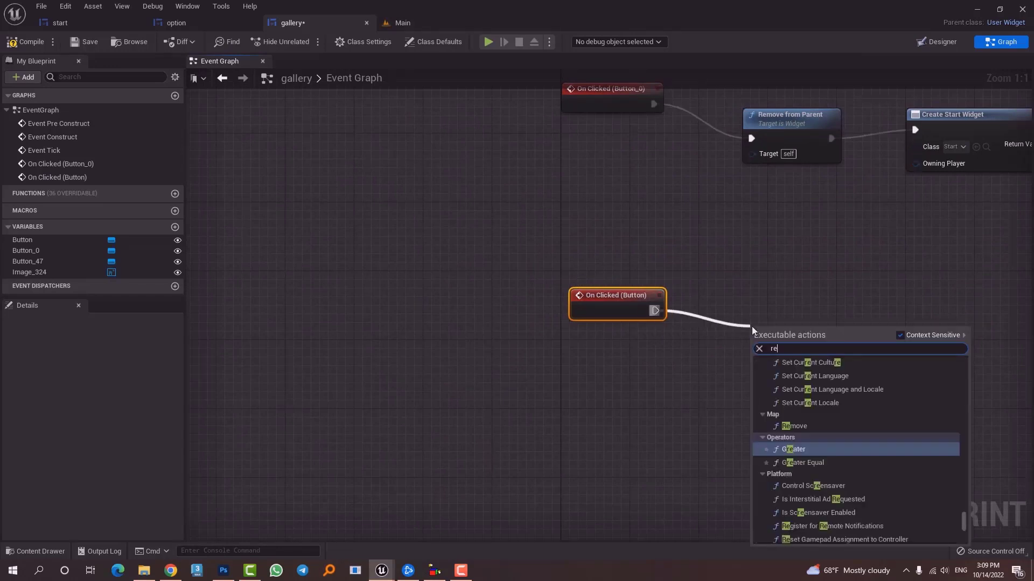
type("move from")
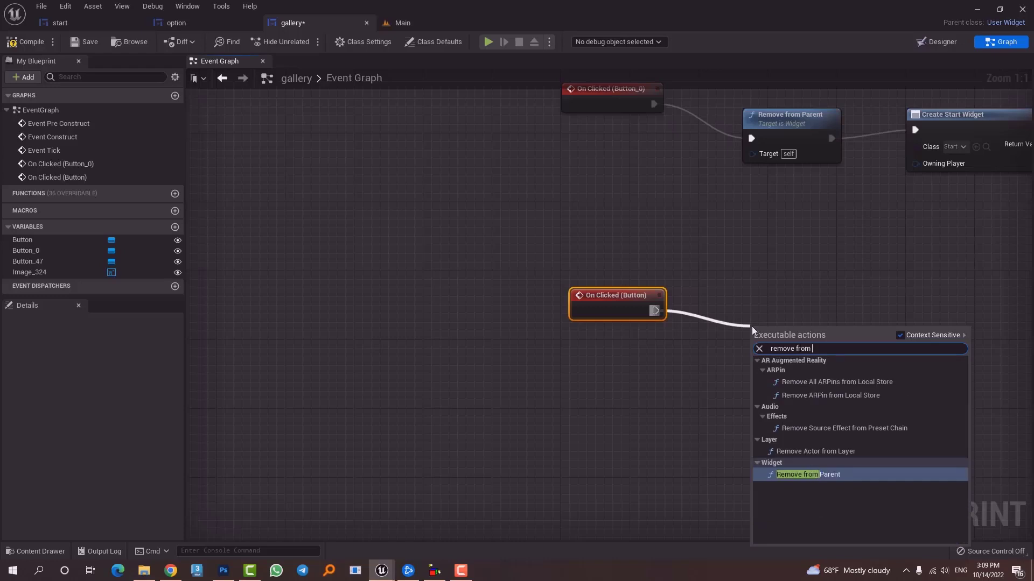
key("Return")
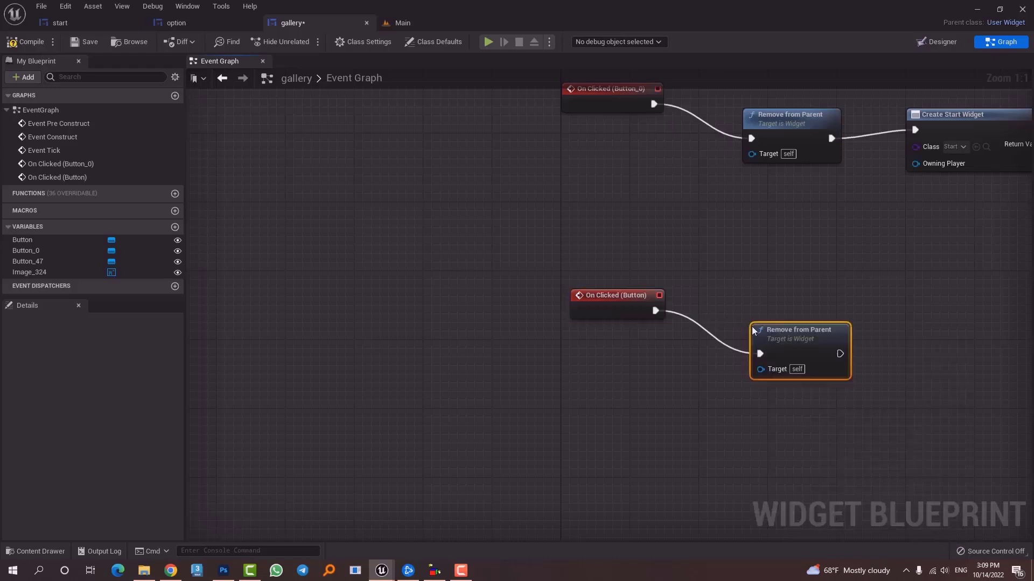
- Chain a Create Widget node after Remove from Parent, set its class to gallery1 and line it up with the preceding node
left_click_drag(840, 354, 910, 356)
type("crea")
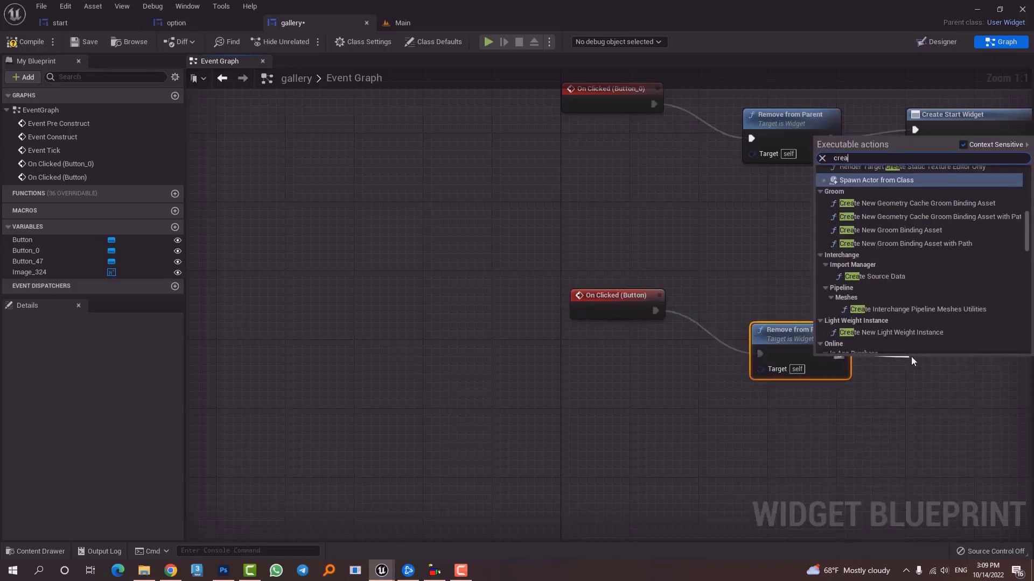
type("te wi")
key("Return")
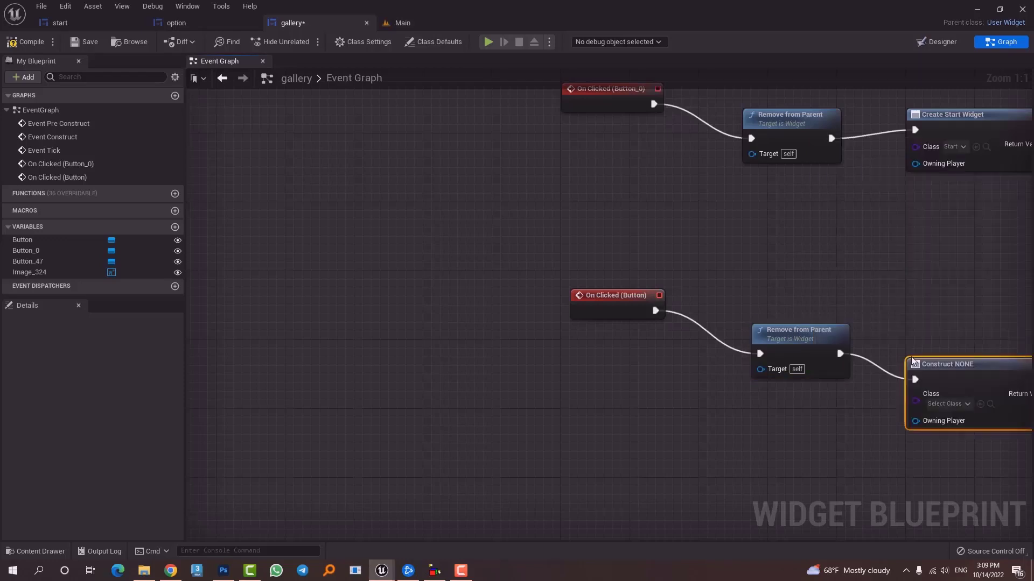
right_click_drag(972, 290, 636, 255)
left_click(611, 370)
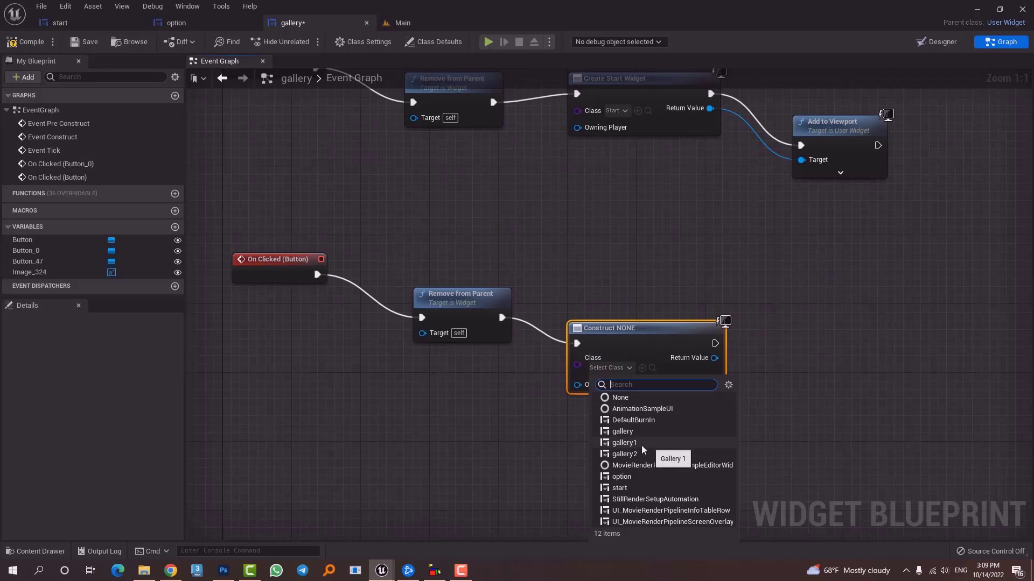
left_click(627, 443)
left_click_drag(646, 330, 637, 295)
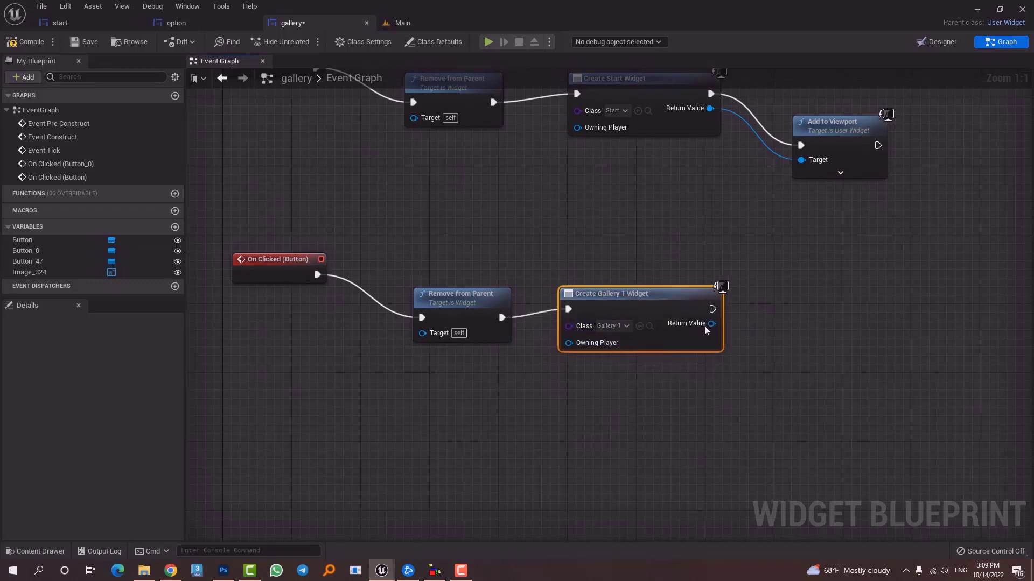
- Chain an Add to Viewport node with the created widget's Return Value as Target, and move the On Clicked node closer to Remove from Parent
left_click_drag(713, 309, 896, 353)
type("add to vi")
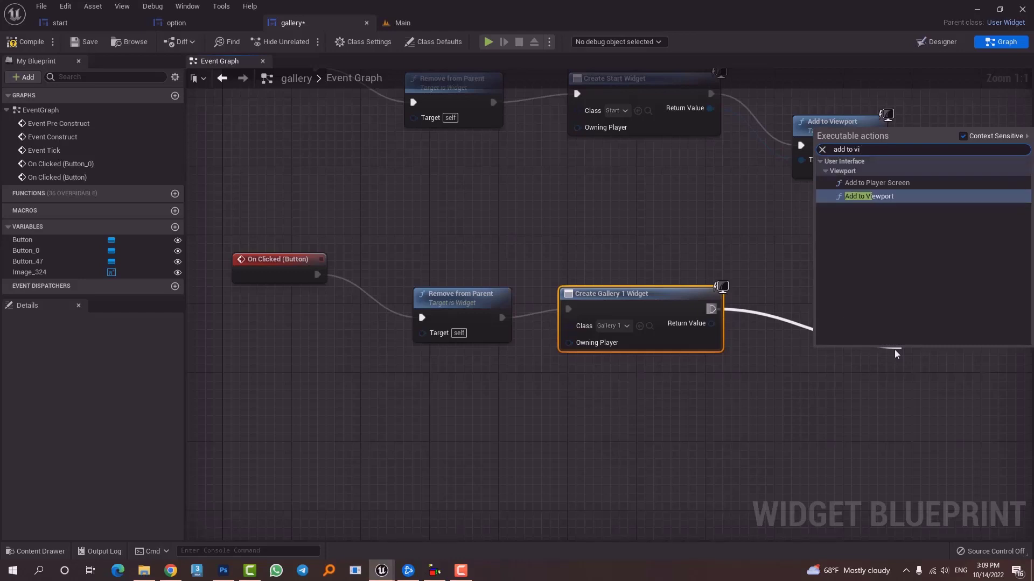
key("Return")
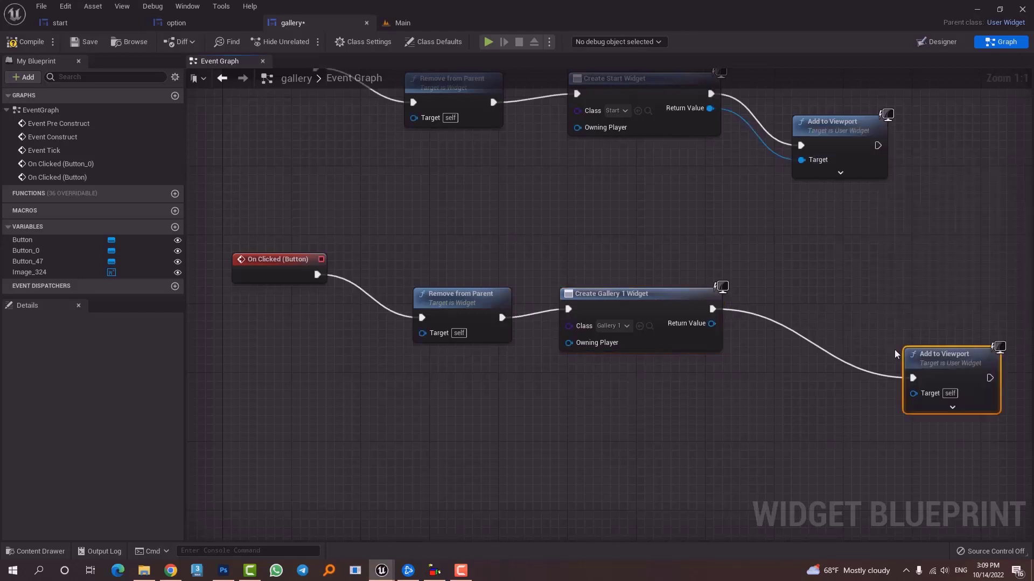
left_click_drag(711, 323, 912, 396)
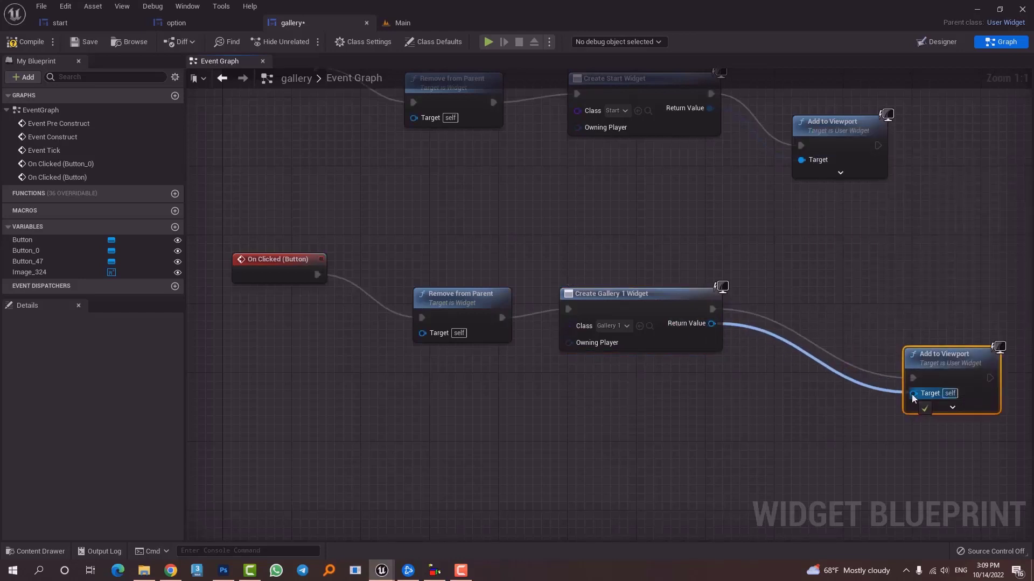
scroll(598, 248, "down", 3)
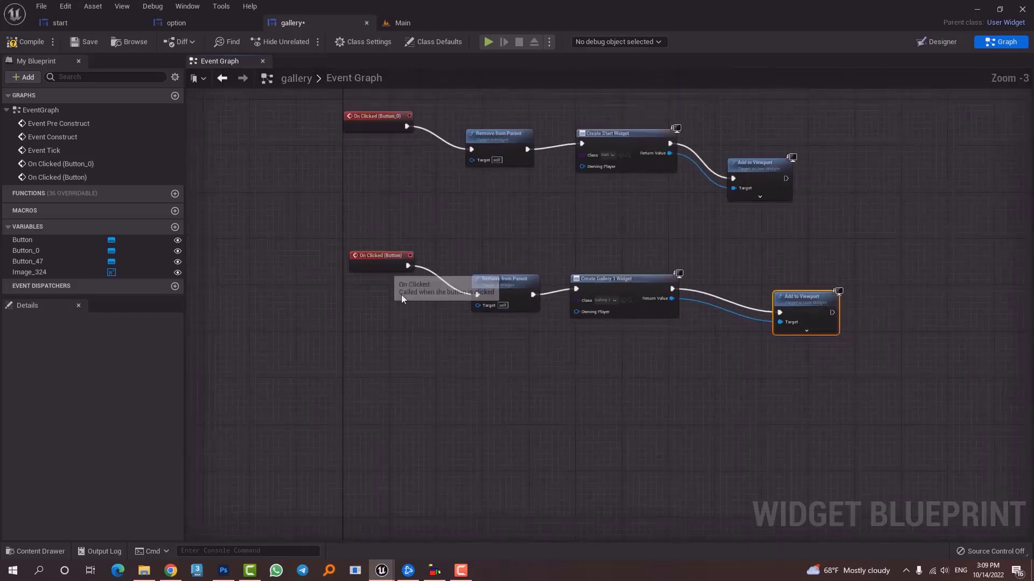
left_click_drag(381, 270, 419, 300)
scroll(627, 294, "up", 2)
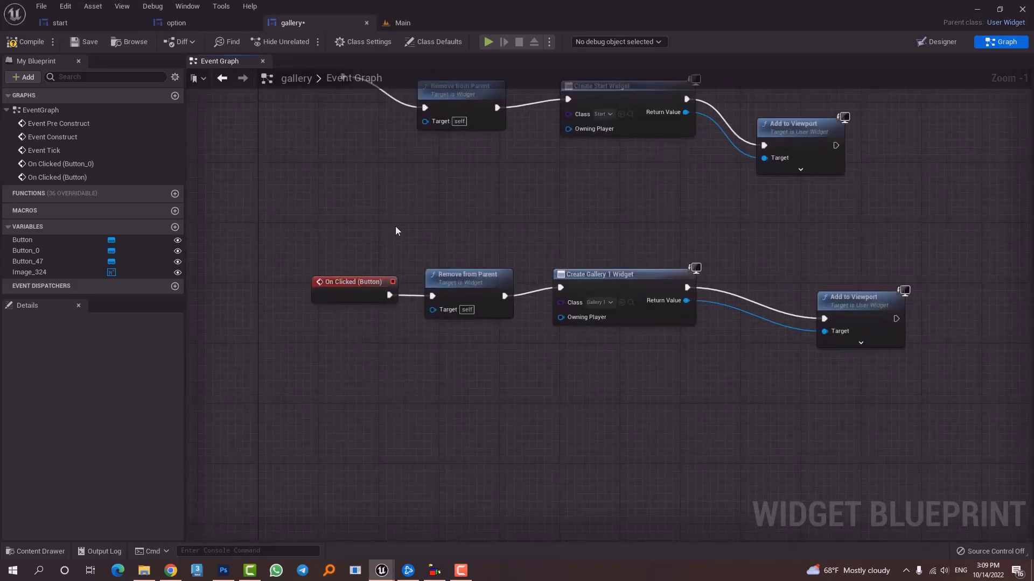
- Enclose the right arrow button's node chain in a comment box titled "gallery 1"
key("c")
left_click_drag(330, 248, 293, 244)
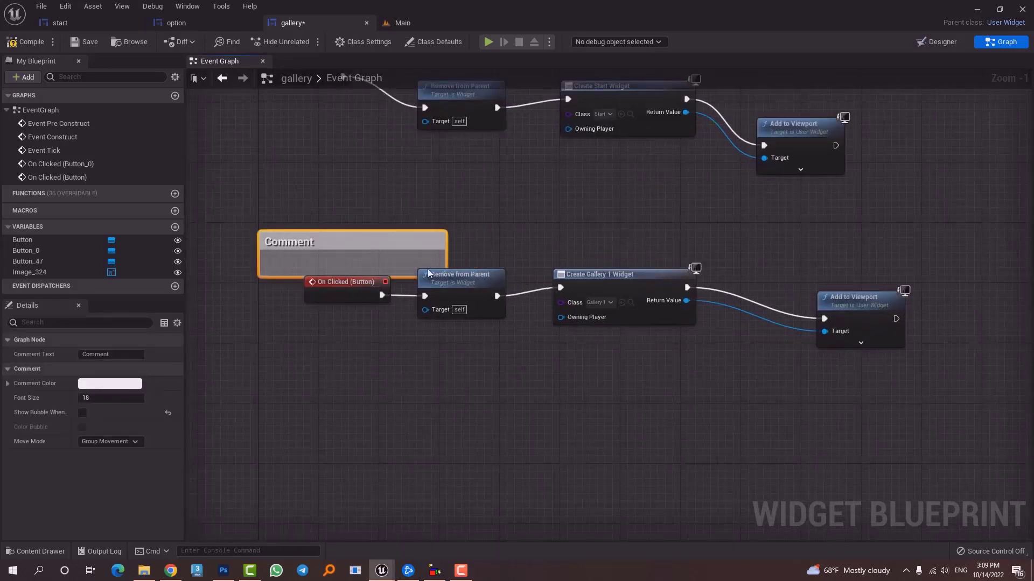
left_click_drag(444, 268, 978, 278)
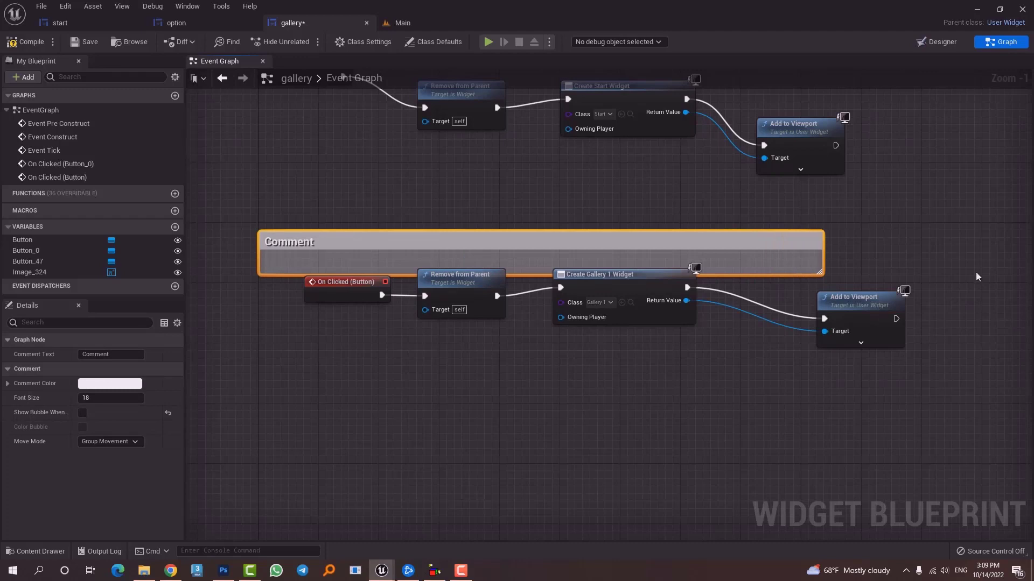
left_click_drag(820, 272, 913, 358)
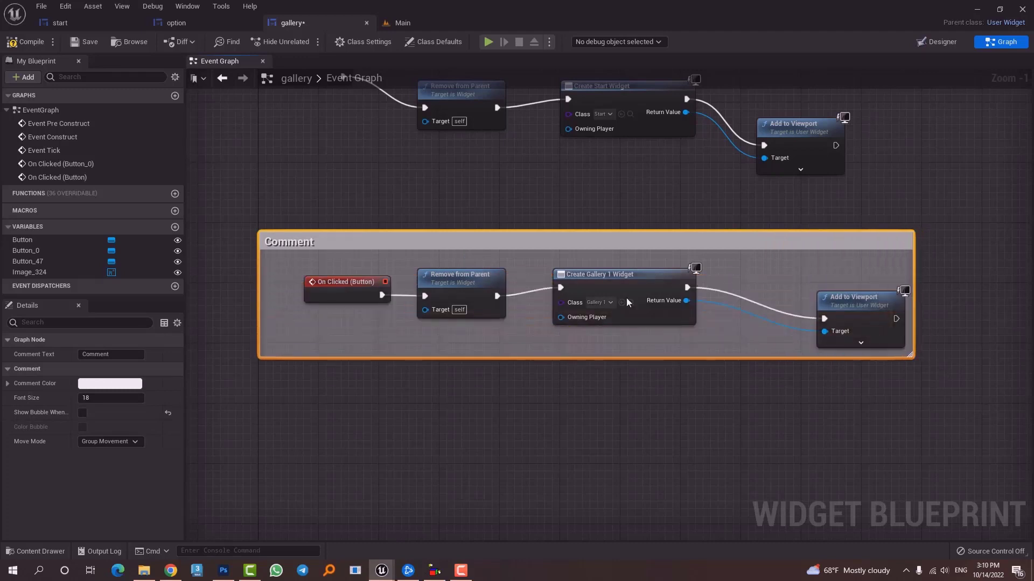
double_click(326, 238)
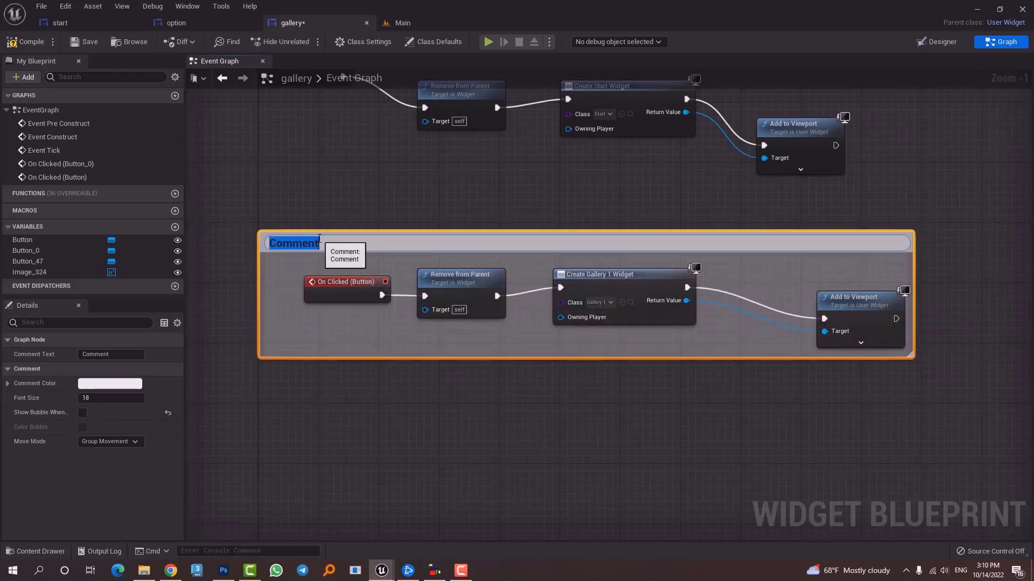
type("gallery 1")
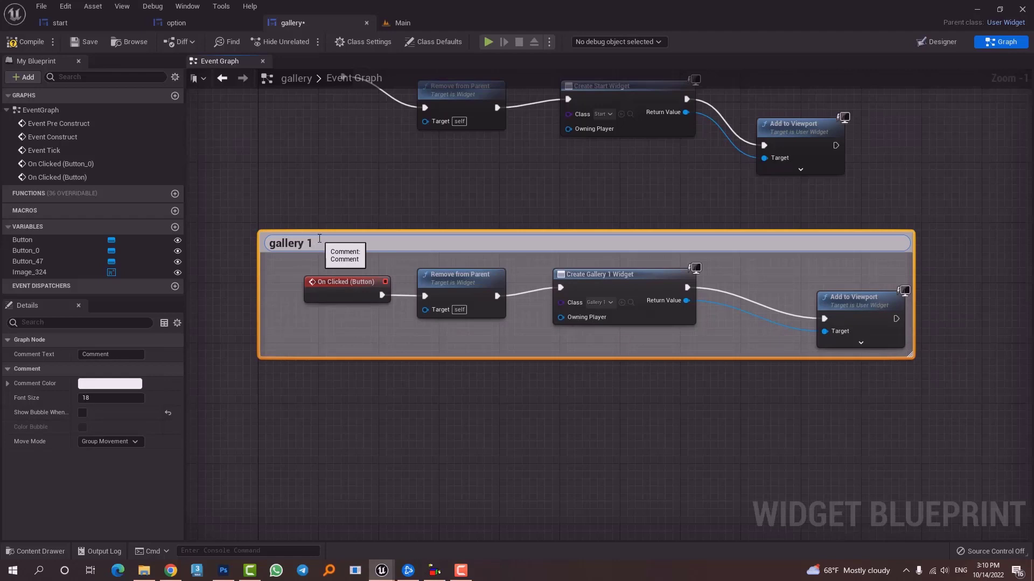
- Save the gallery widget and open the menulevel1 level, discarding the unsaved changes of the current level
left_click(304, 210)
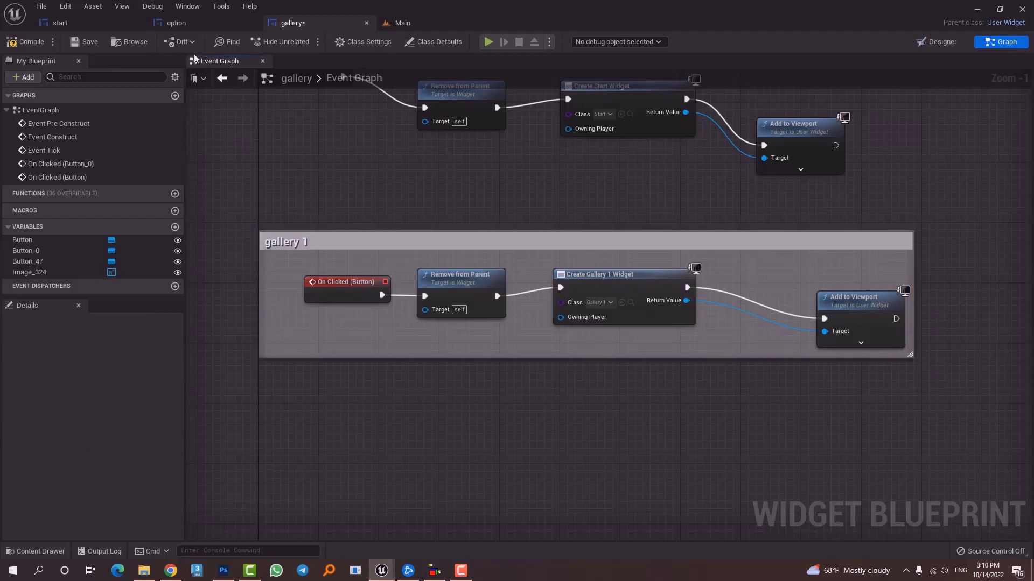
left_click(69, 43)
left_click(428, 23)
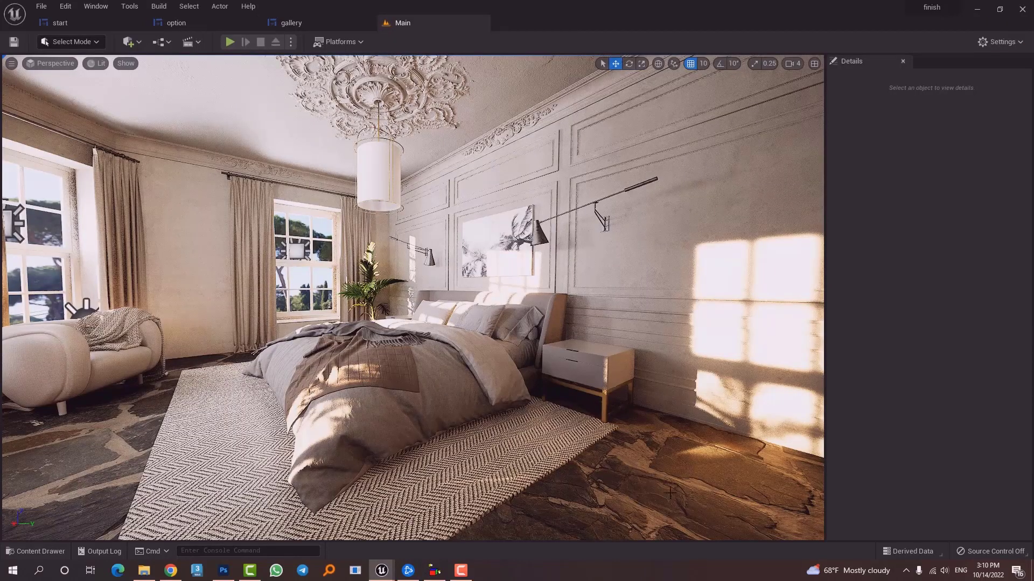
key("ctrl+space")
double_click(705, 435)
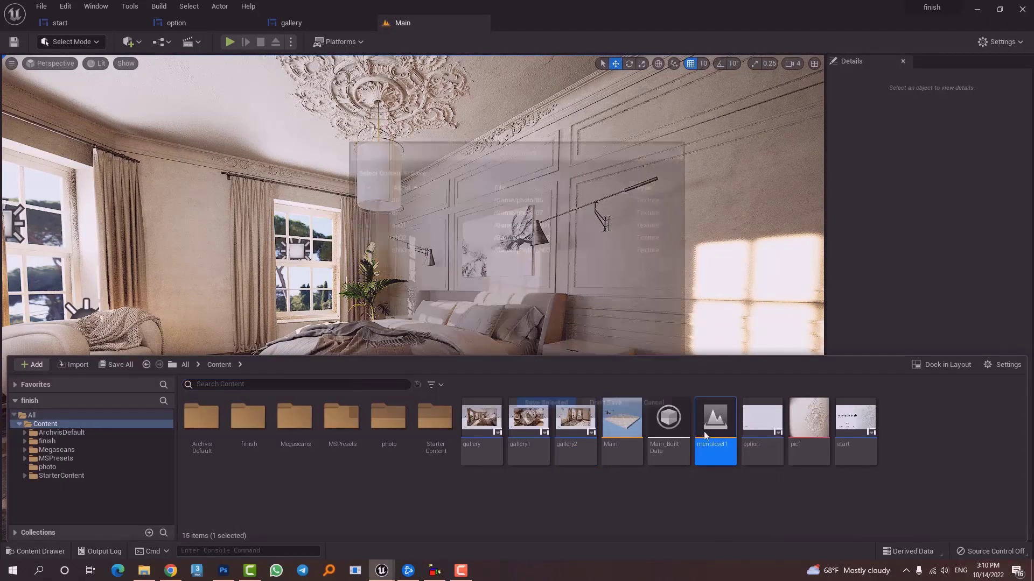
left_click(605, 405)
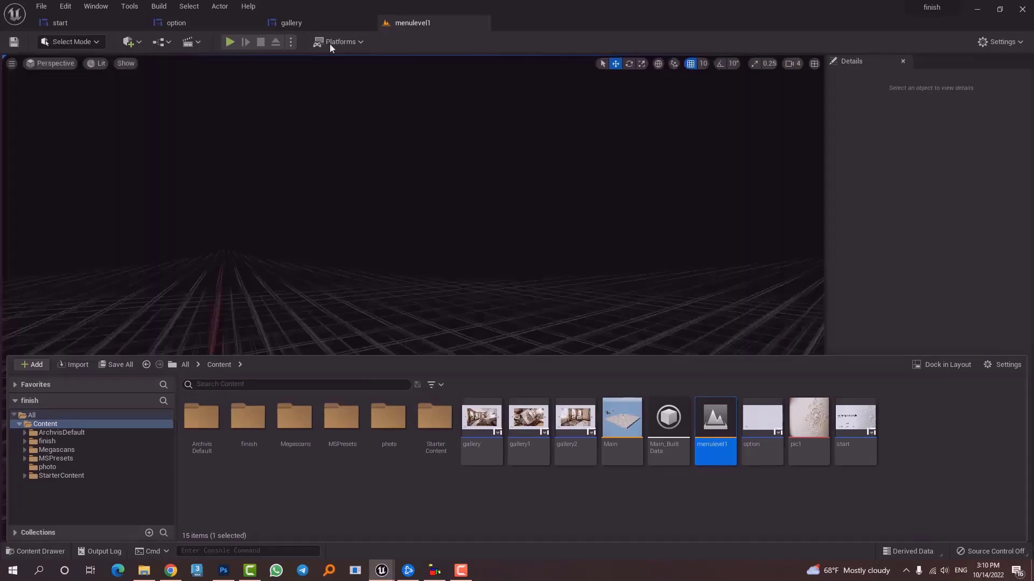
- Play menulevel1 in a new editor window to view the start menu, and close the preview
left_click(291, 42)
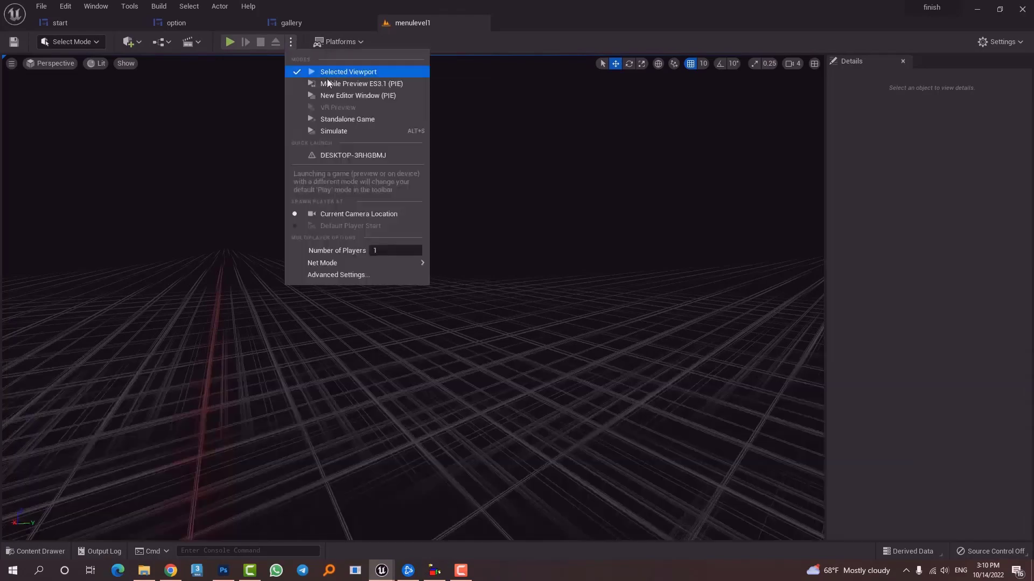
left_click(356, 95)
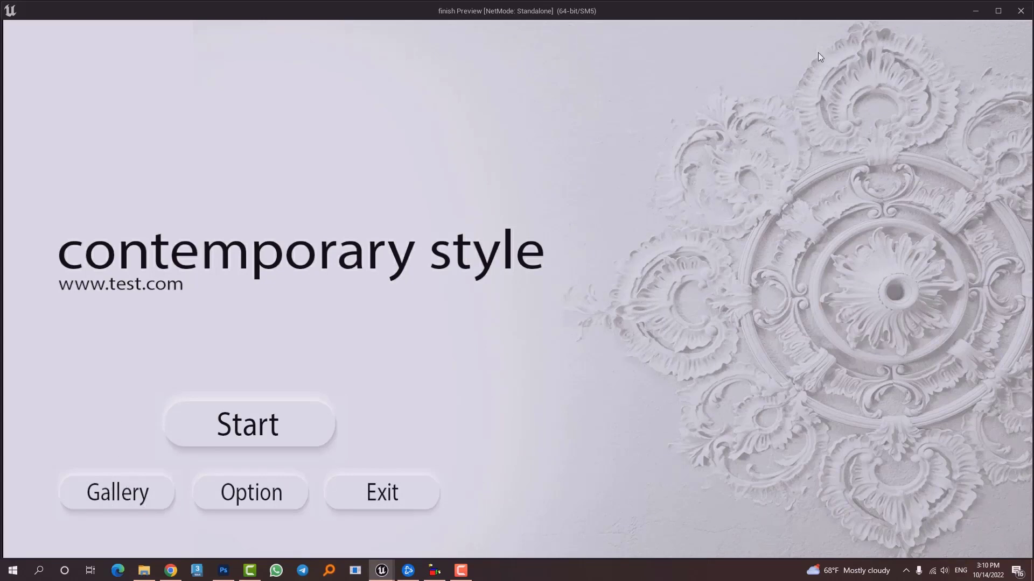
left_click(1020, 11)
- In the start widget, add an On Clicked event for the Gallery button
left_click(290, 22)
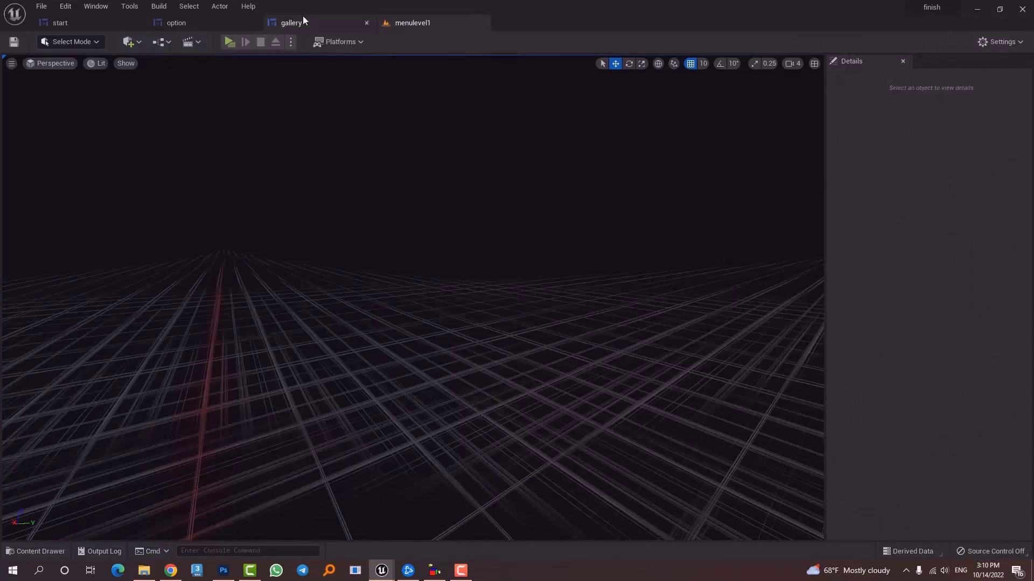
left_click(95, 22)
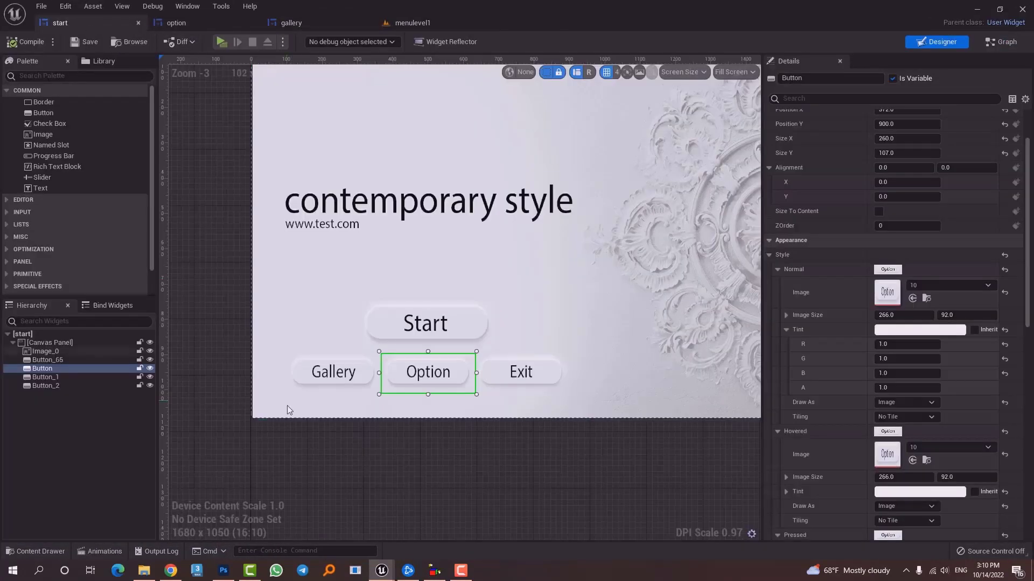
left_click(329, 373)
scroll(901, 441, "down", 15)
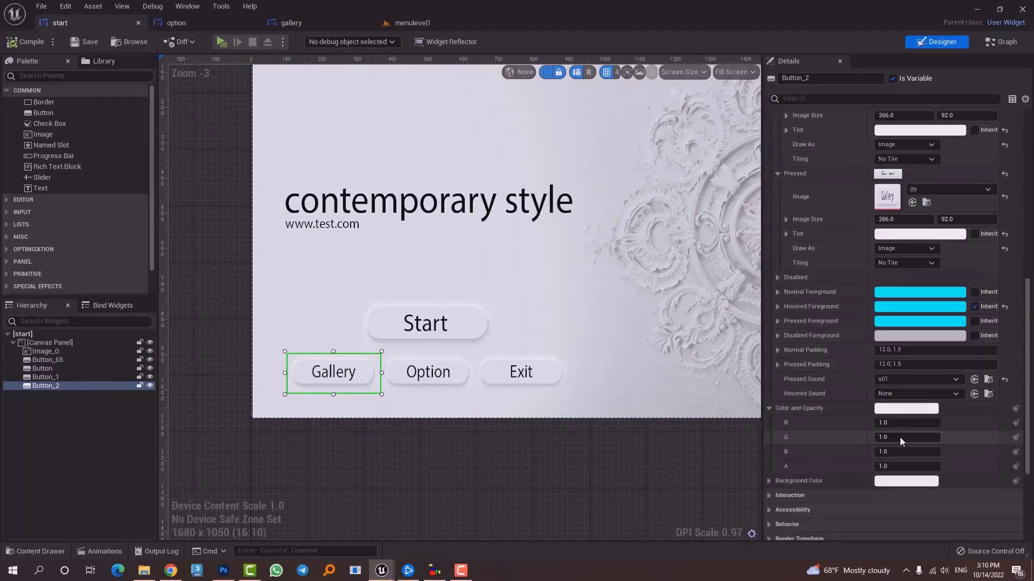
left_click(908, 474)
- Duplicate the option comment group with its node chain in the start graph, try moving the copy lower, and undo the move
right_click_drag(634, 364, 583, 344)
left_click_drag(826, 170, 378, 234)
key("ctrl+c")
key("ctrl+v")
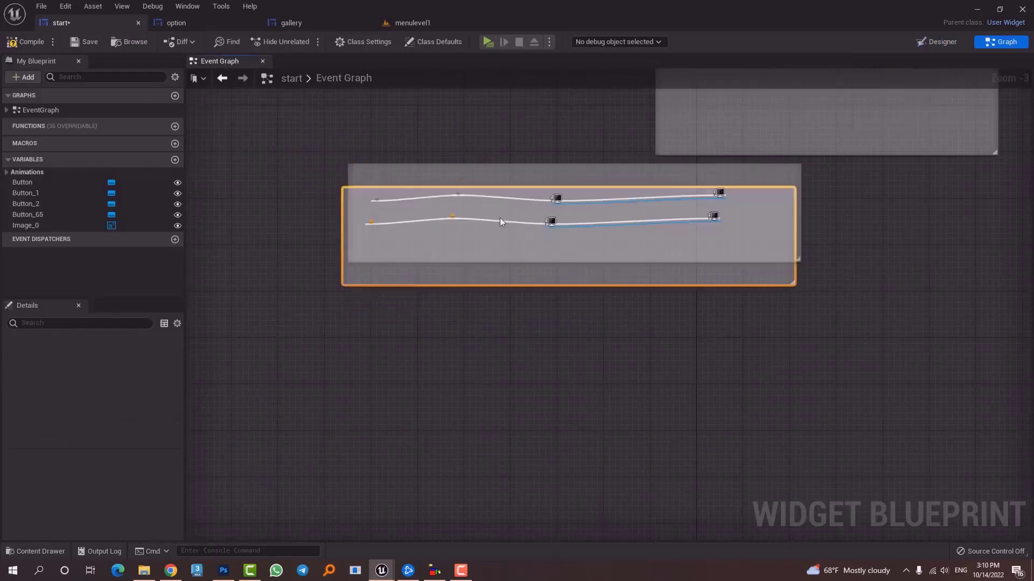
left_click_drag(506, 210, 548, 318)
key("ctrl+z")
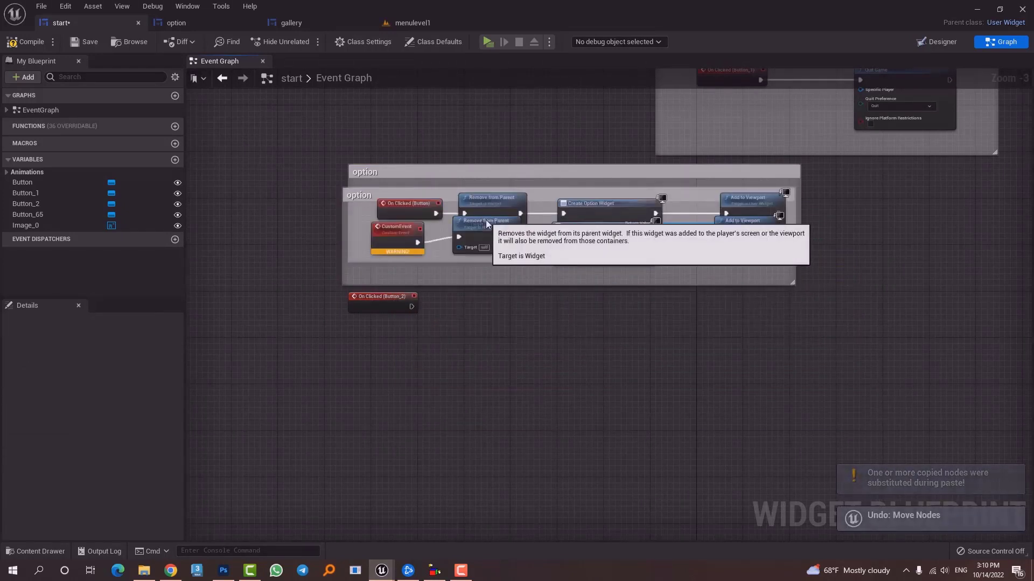
- Move the pasted node chain out of the option comments to below them, and delete the pasted custom event node
left_click(411, 231)
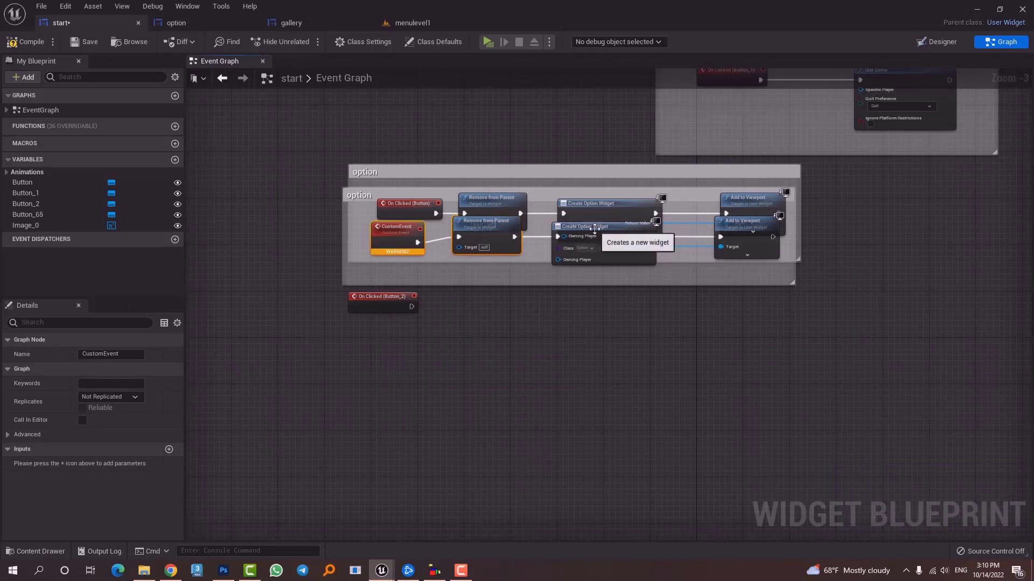
left_click(733, 240)
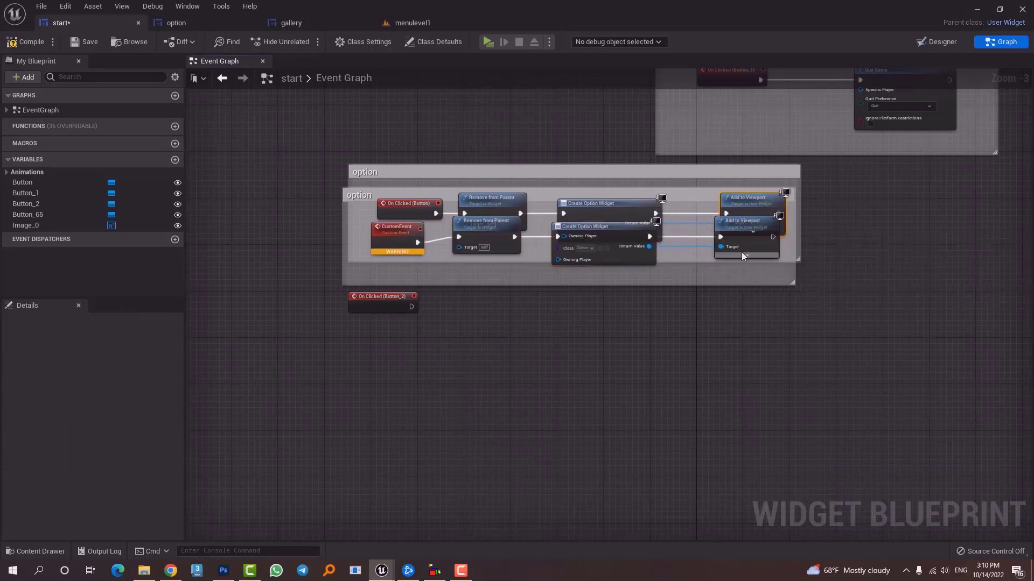
left_click(617, 233, "ctrl")
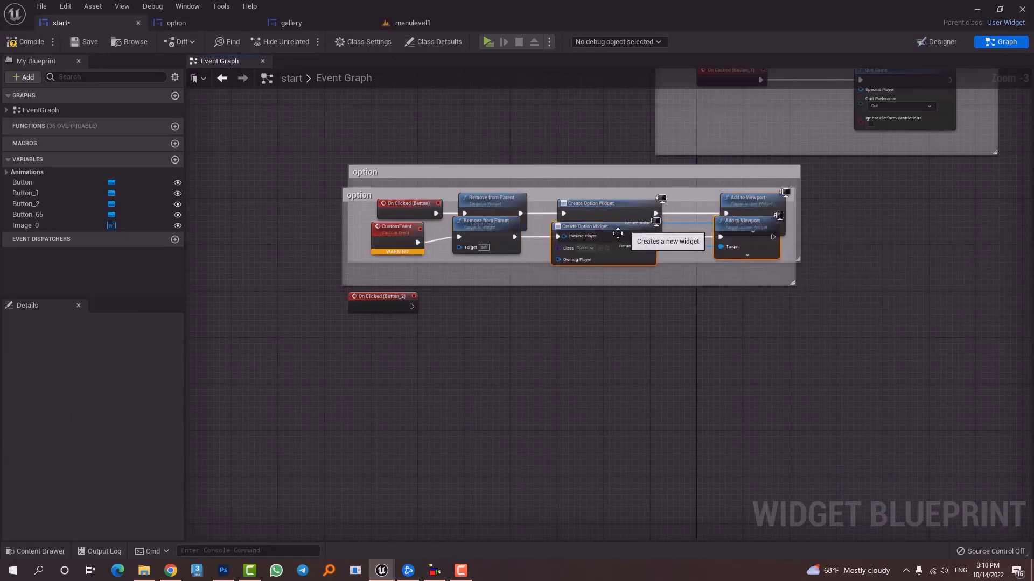
left_click(492, 228, "ctrl")
left_click(411, 235, "ctrl")
left_click_drag(397, 236, 482, 342)
scroll(482, 341, "up", 3)
key("Delete")
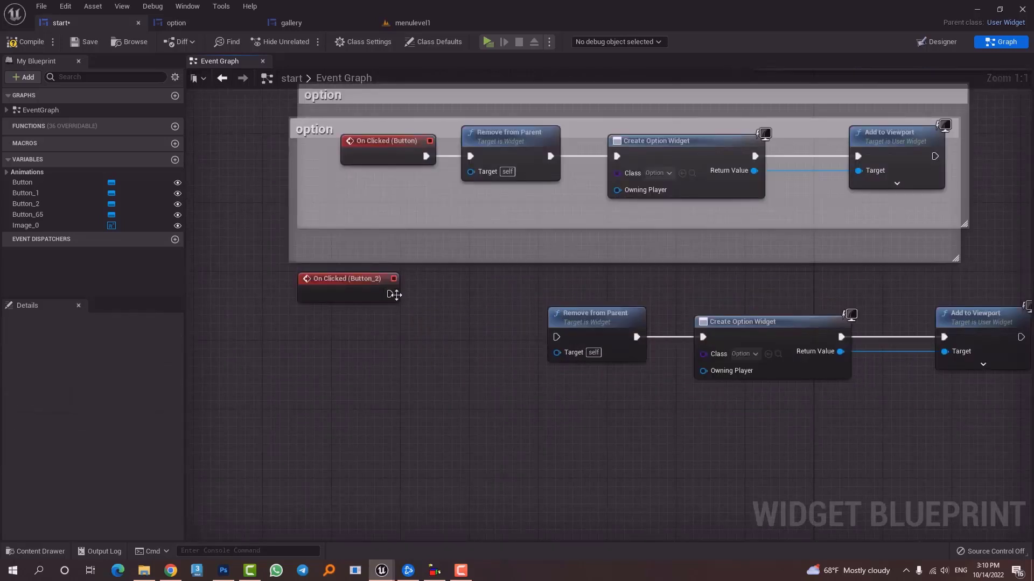
- Connect the Gallery button's On Clicked event to the pasted Remove from Parent node and move the event closer to it
left_click_drag(390, 294, 559, 339)
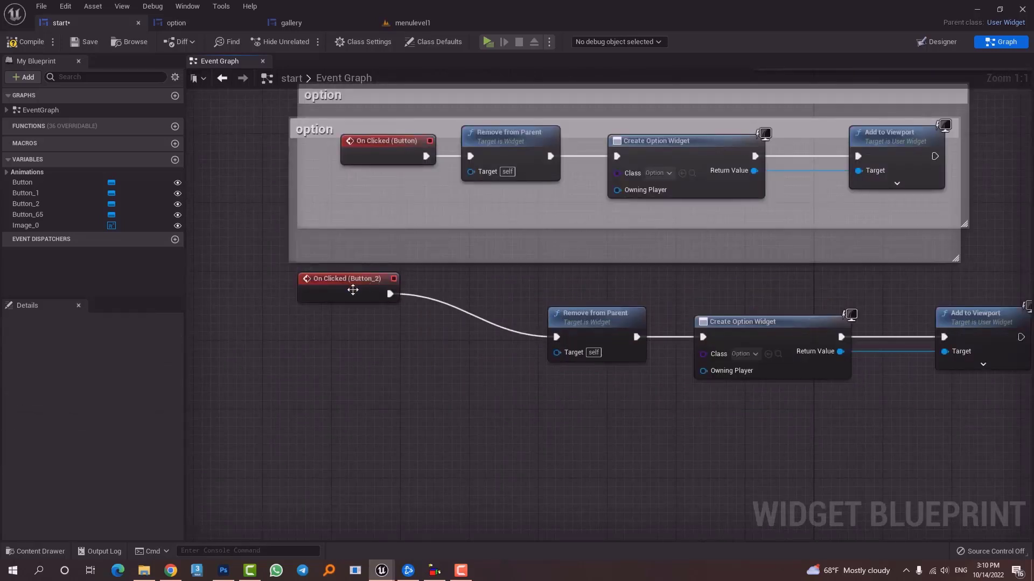
left_click_drag(353, 288, 421, 348)
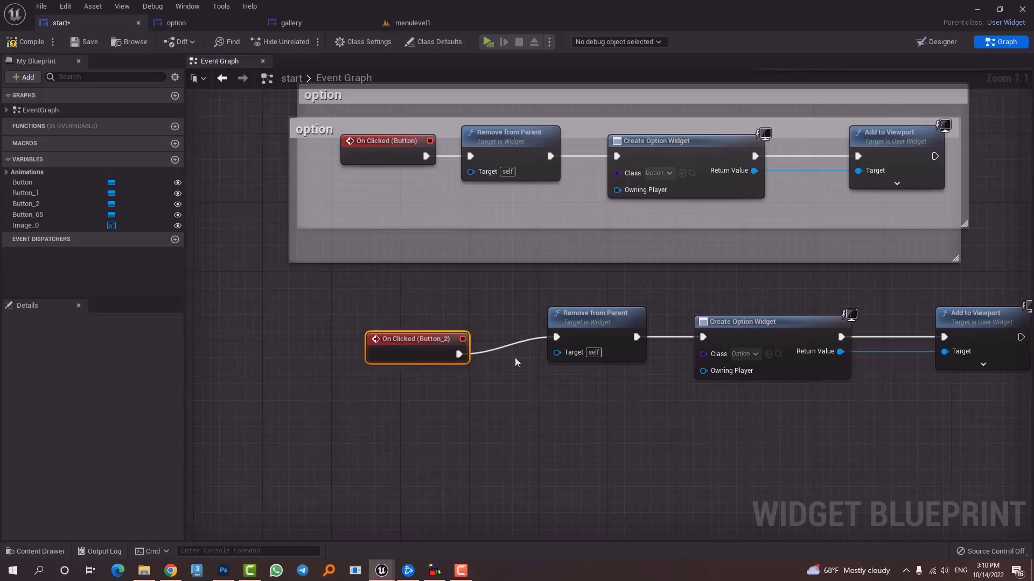
- Set the pasted Create Widget node's class to gallery and save the start widget
left_click(744, 353)
left_click(765, 418)
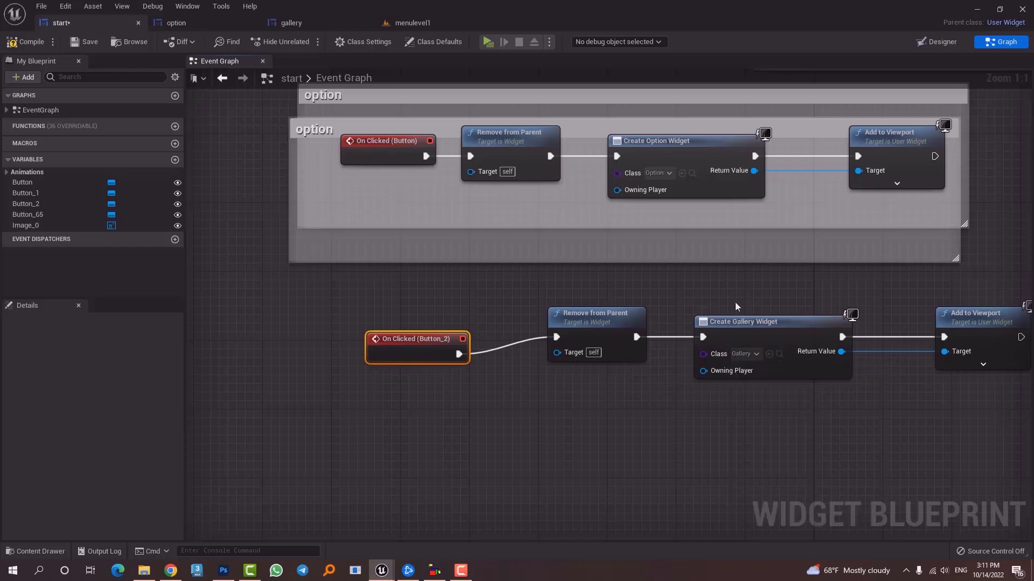
left_click(91, 42)
- Play menulevel1 and test opening the Option and Gallery pages and returning from each to the start menu
left_click(388, 24)
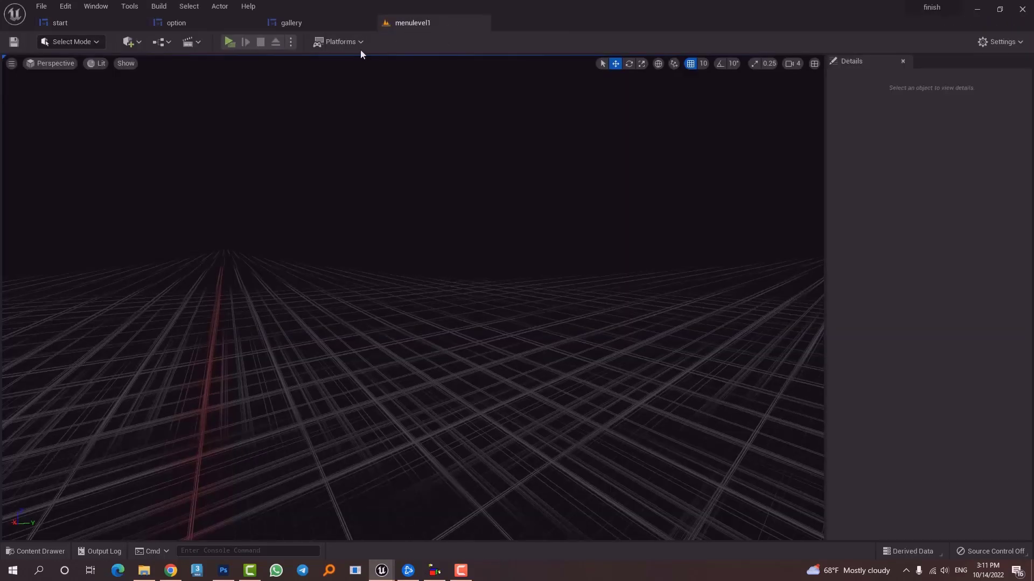
left_click(237, 44)
left_click(254, 488)
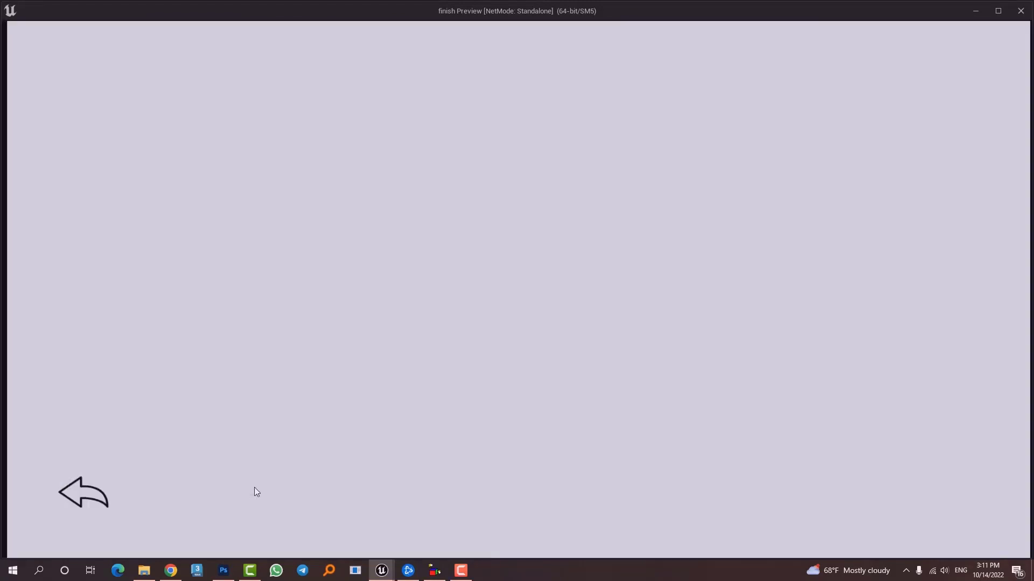
left_click(80, 499)
left_click(109, 498)
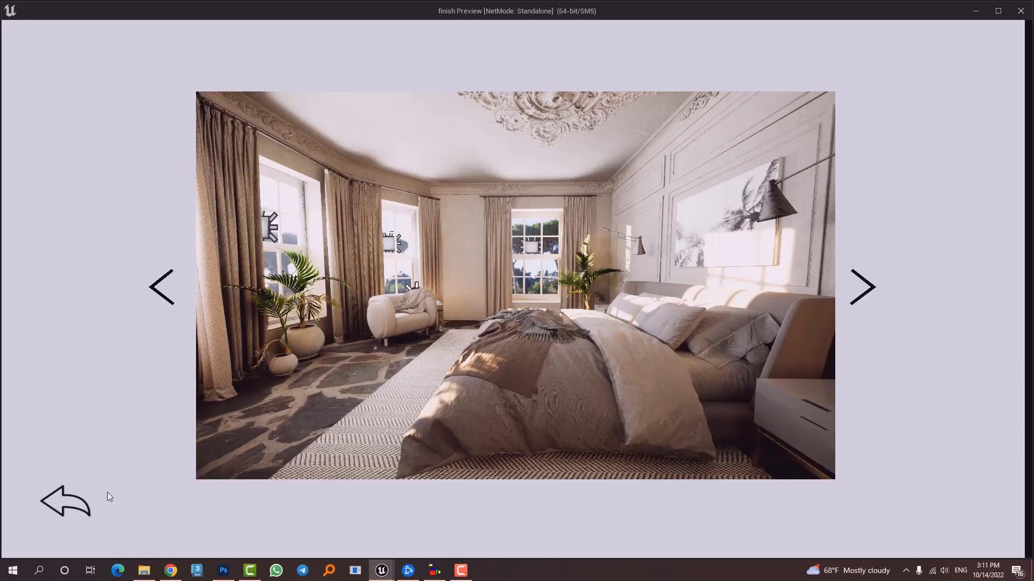
left_click(76, 500)
left_click(90, 497)
left_click(84, 491)
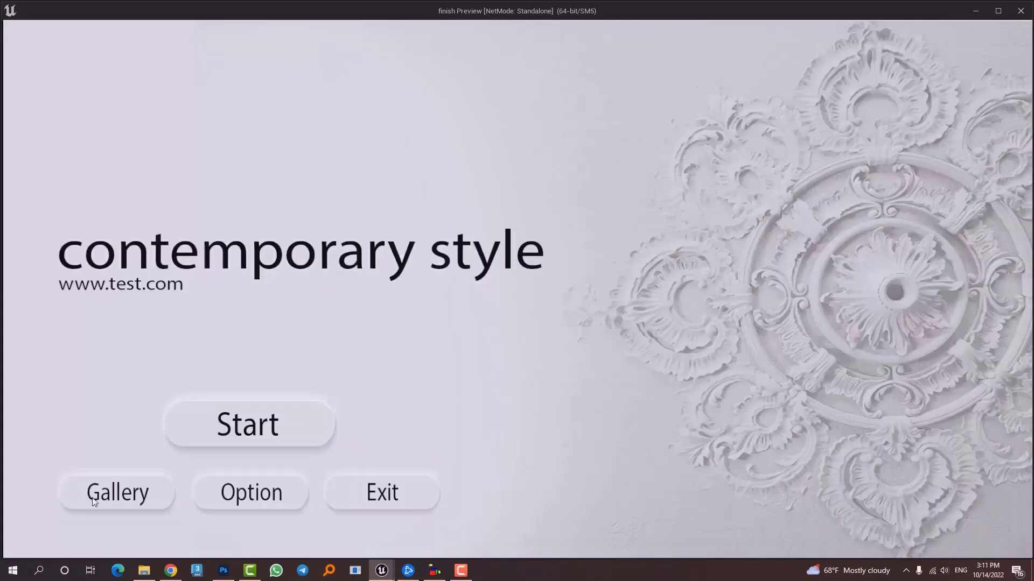
left_click(84, 500)
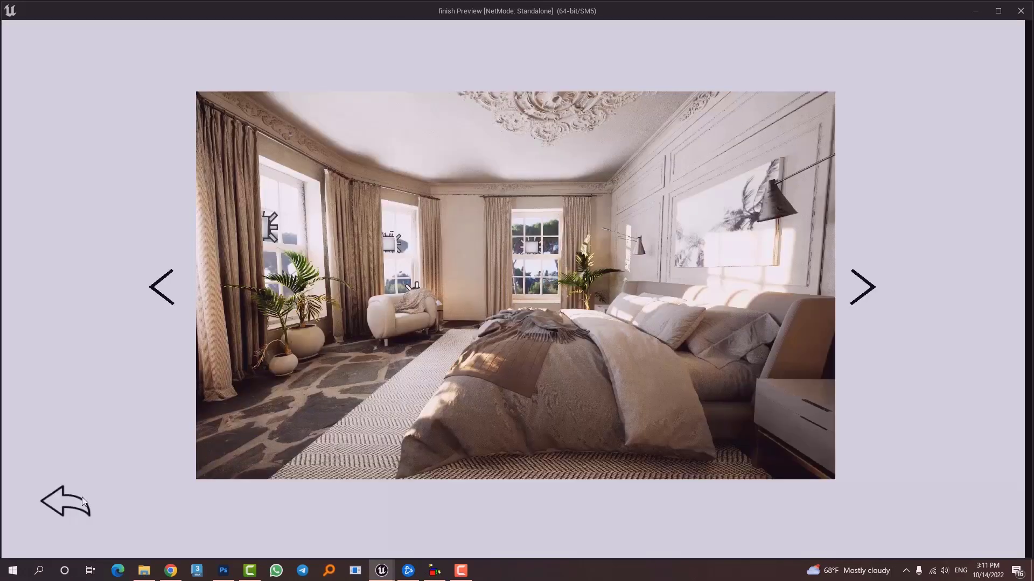
- Test the gallery's right arrow and the back arrow on the following image several times, and close the preview
left_click(870, 296)
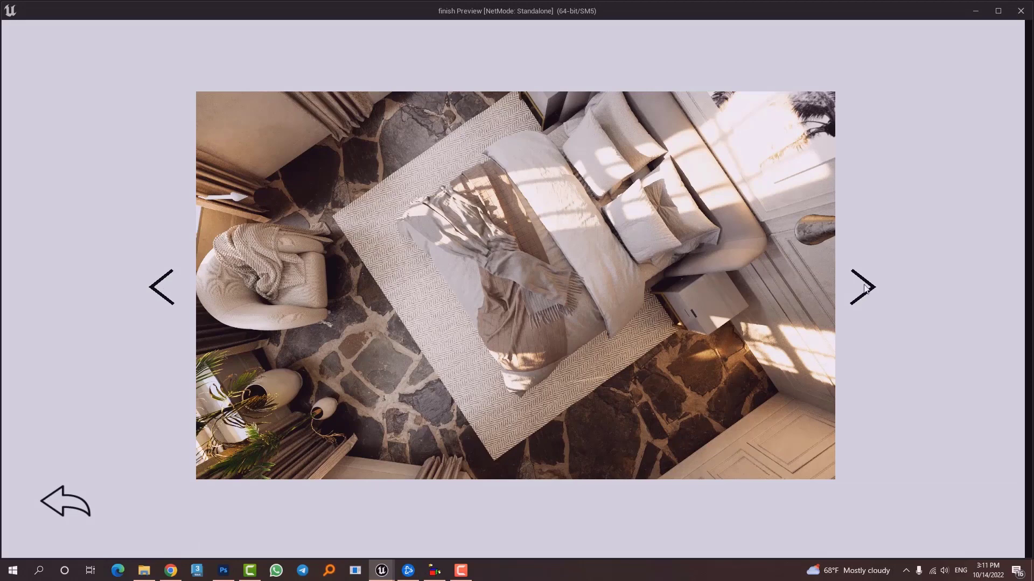
left_click(62, 504)
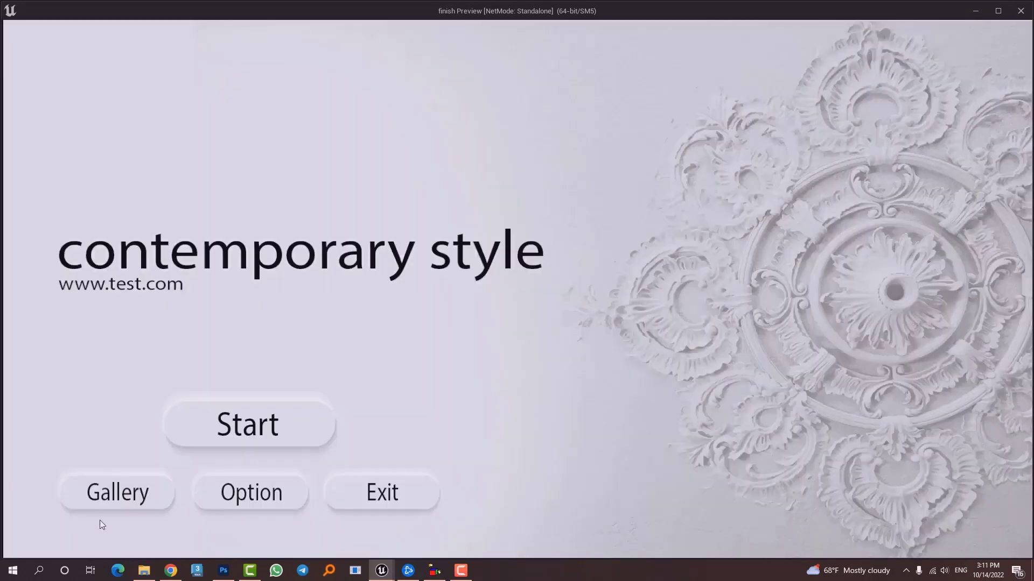
left_click(156, 495)
left_click(859, 288)
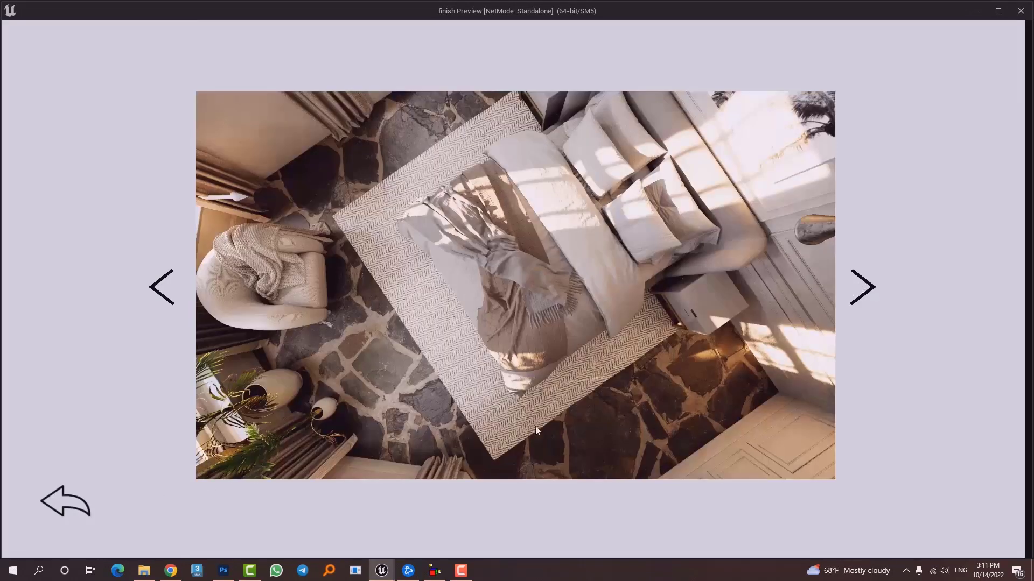
left_click(67, 517)
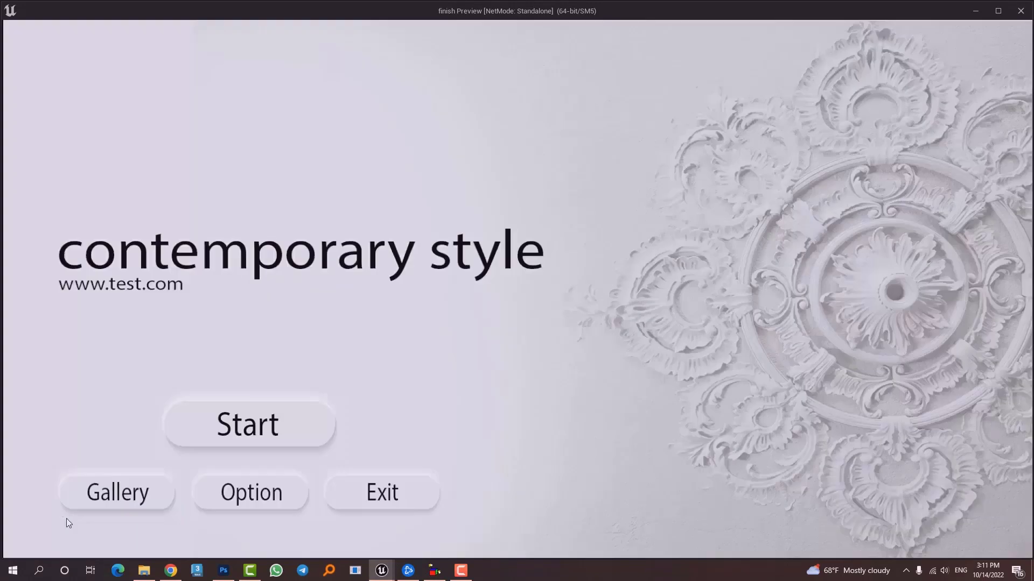
left_click(111, 506)
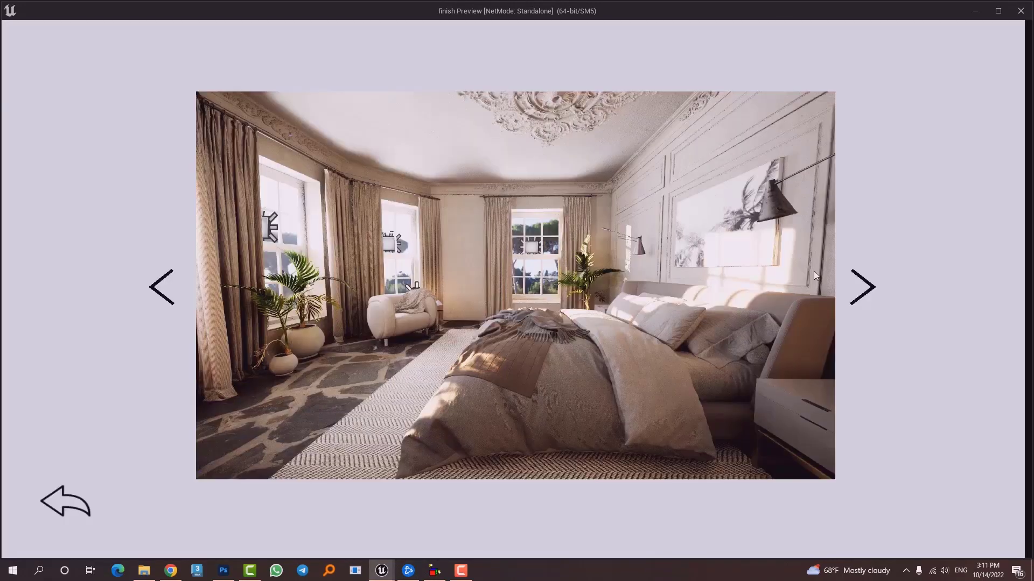
left_click(874, 289)
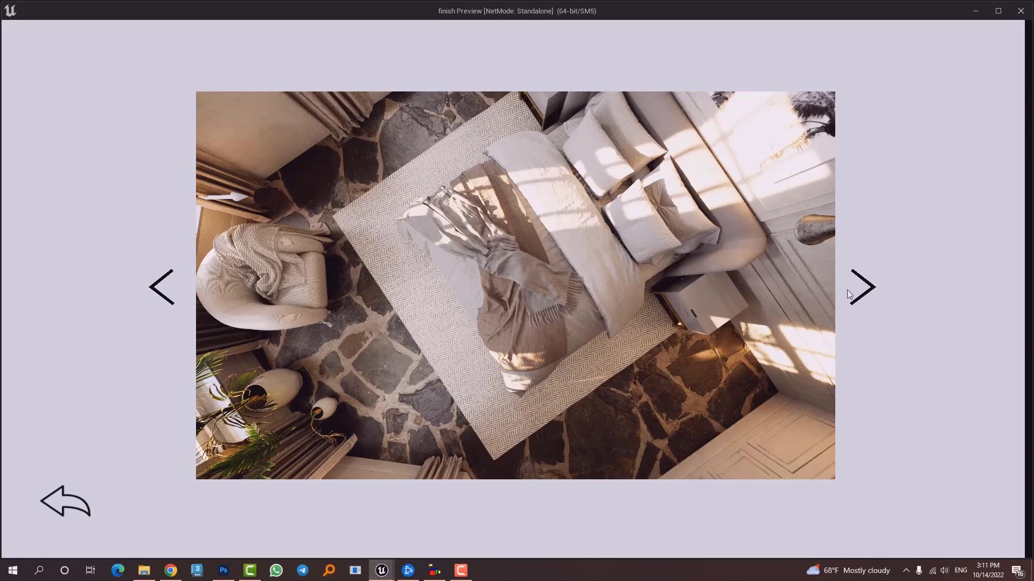
left_click(75, 512)
left_click(180, 492)
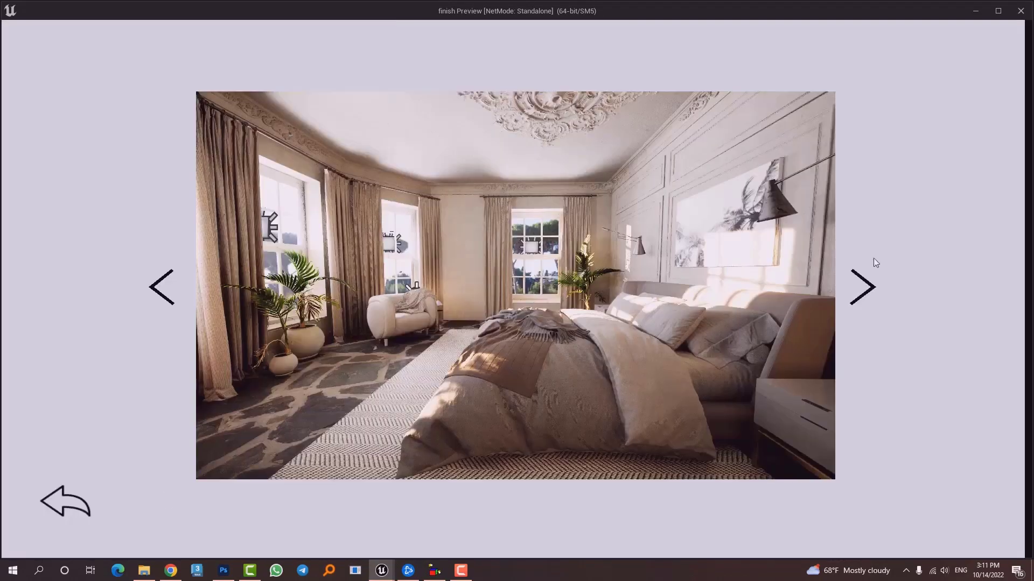
left_click(863, 280)
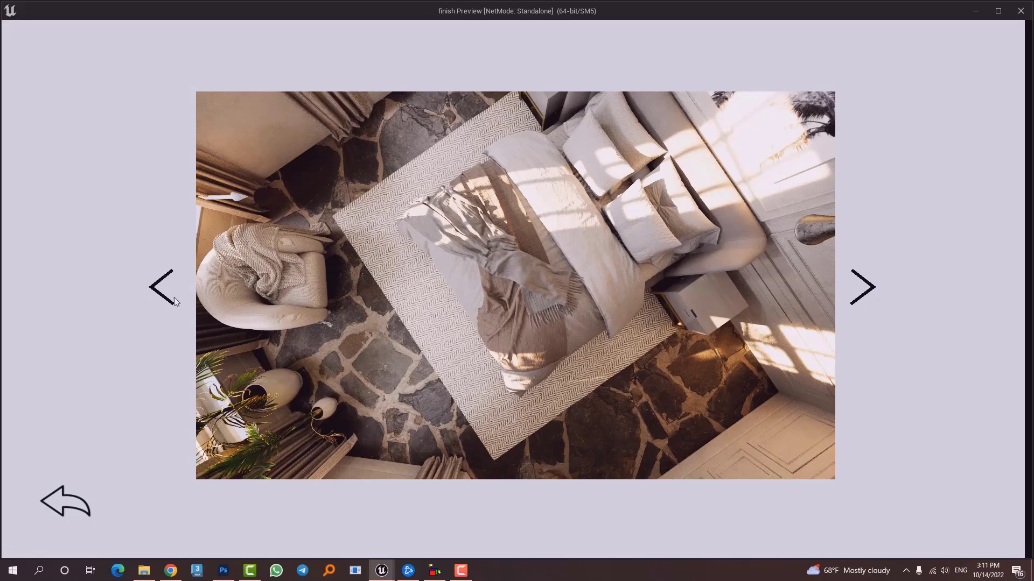
left_click(1020, 11)
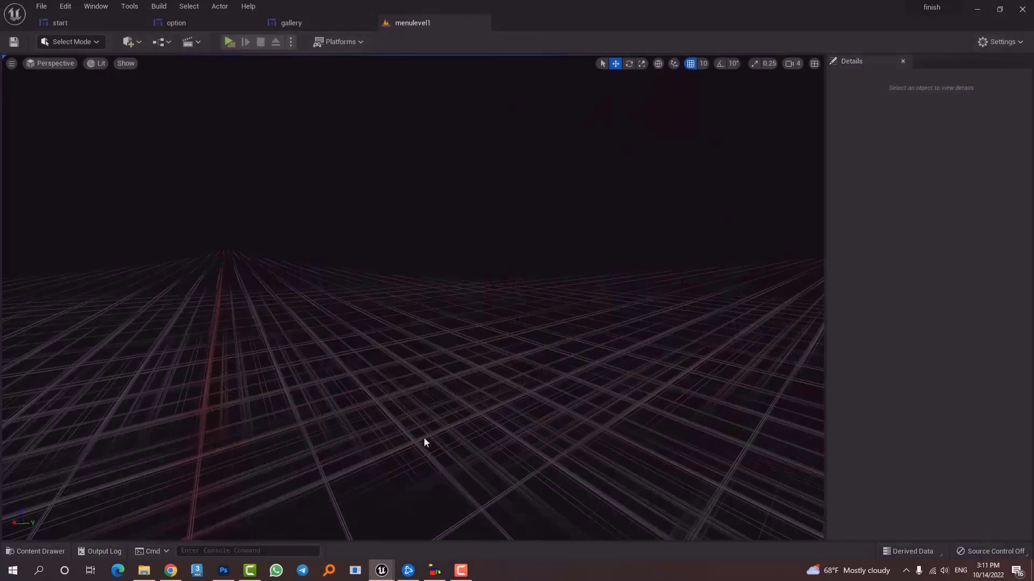
- Open the gallery1 widget from the project's Content folder
left_click(299, 23)
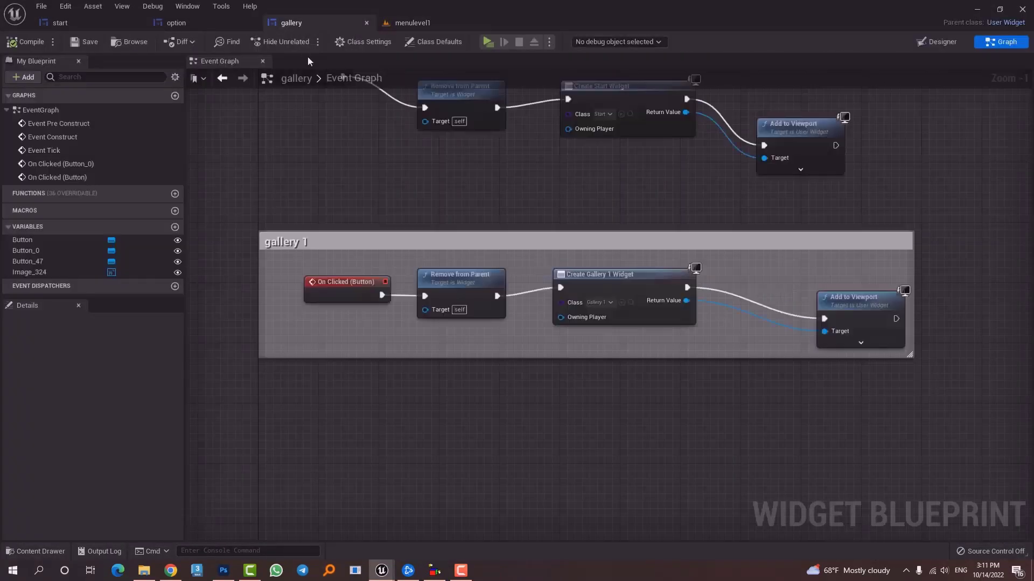
left_click(192, 22)
key("ctrl+space")
left_click(527, 422)
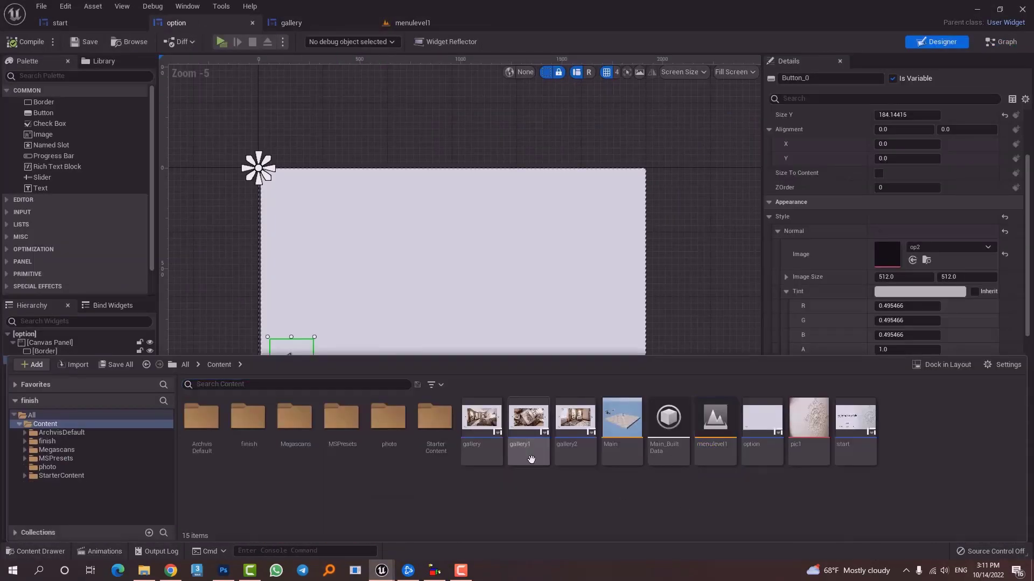
double_click(533, 423)
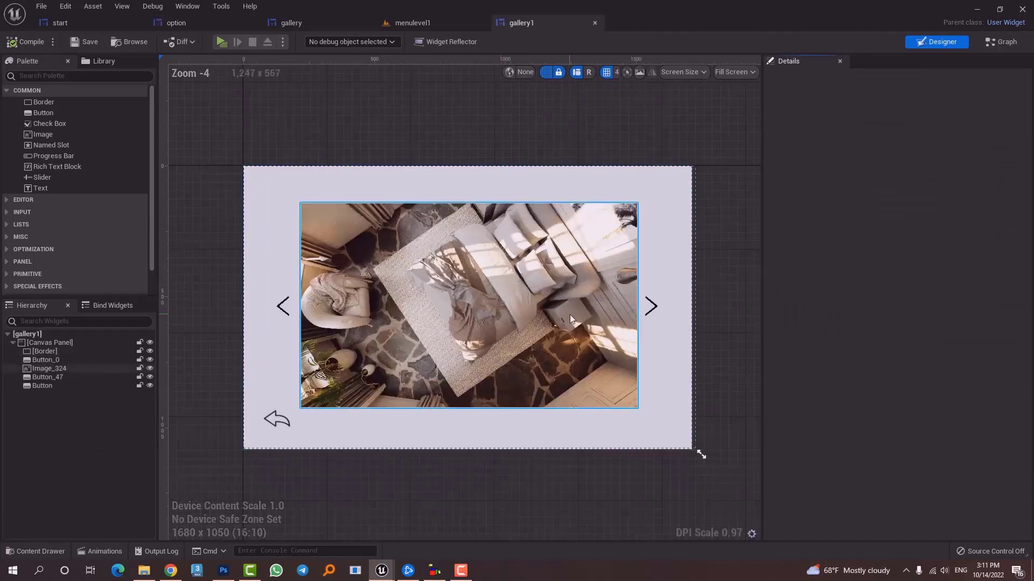
- Delete the right arrow button from the gallery1 widget's layout
scroll(538, 350, "up", 1)
scroll(572, 331, "down", 1)
right_click_drag(631, 283, 619, 286)
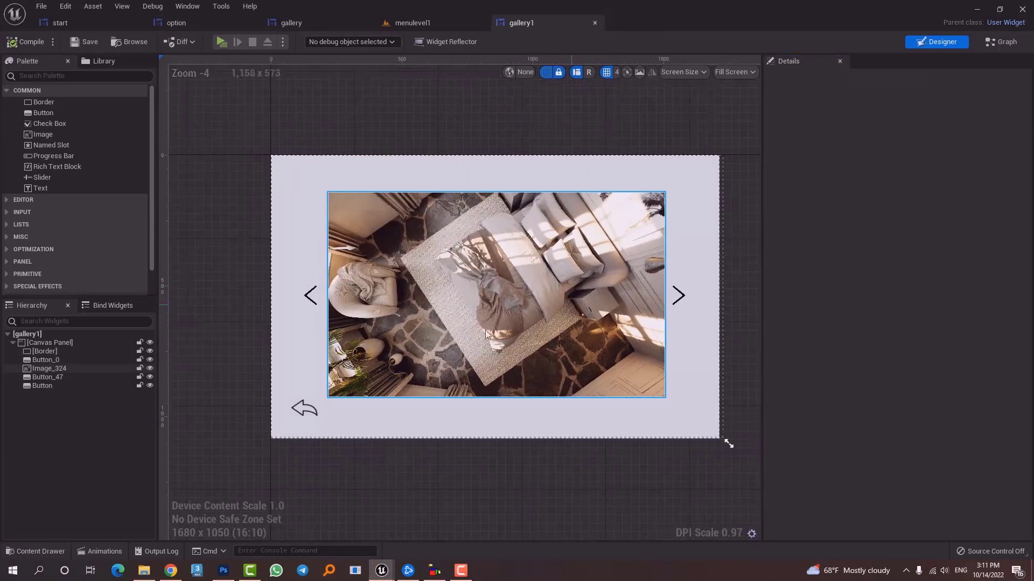
left_click(679, 298)
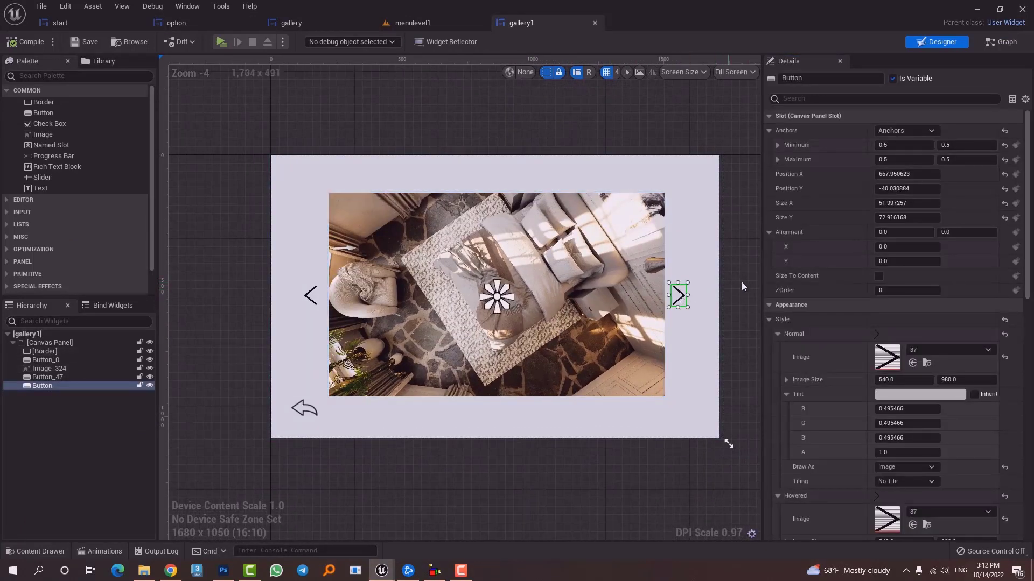
key("Delete")
- Add an On Clicked event for the left arrow button, Button_47, in the gallery1 widget
scroll(680, 299, "up", 1)
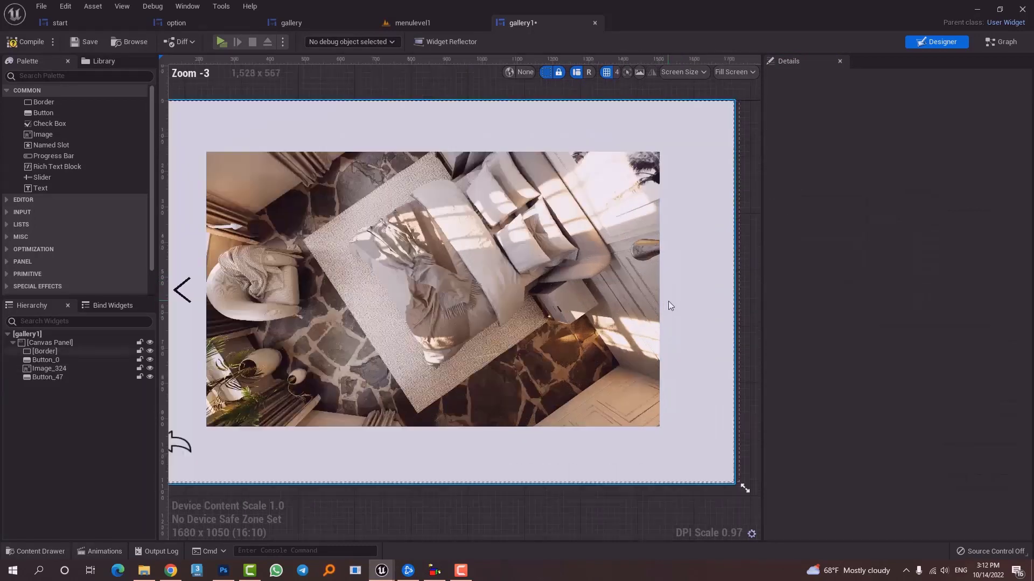
right_click_drag(686, 297, 724, 294)
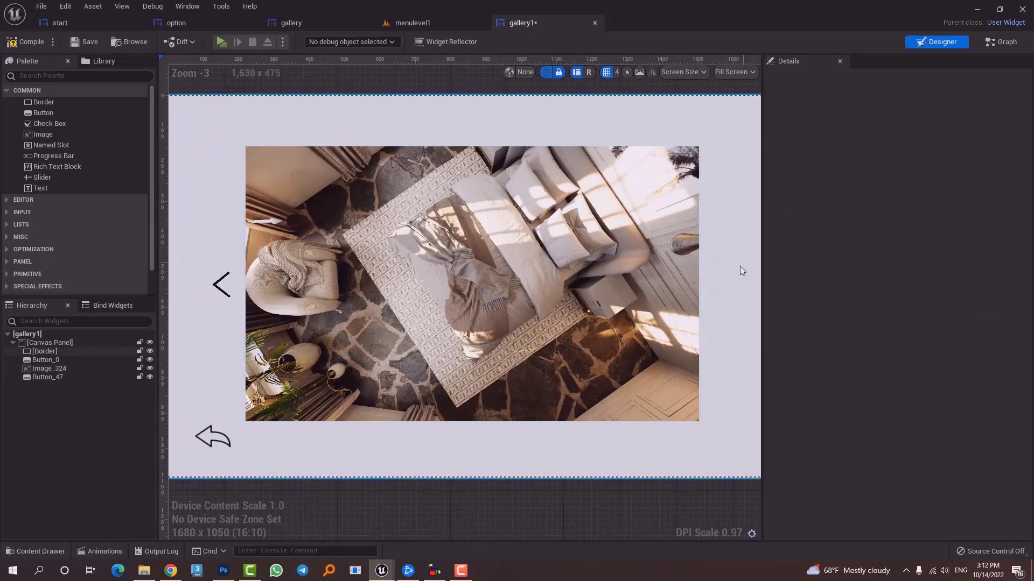
left_click(284, 283)
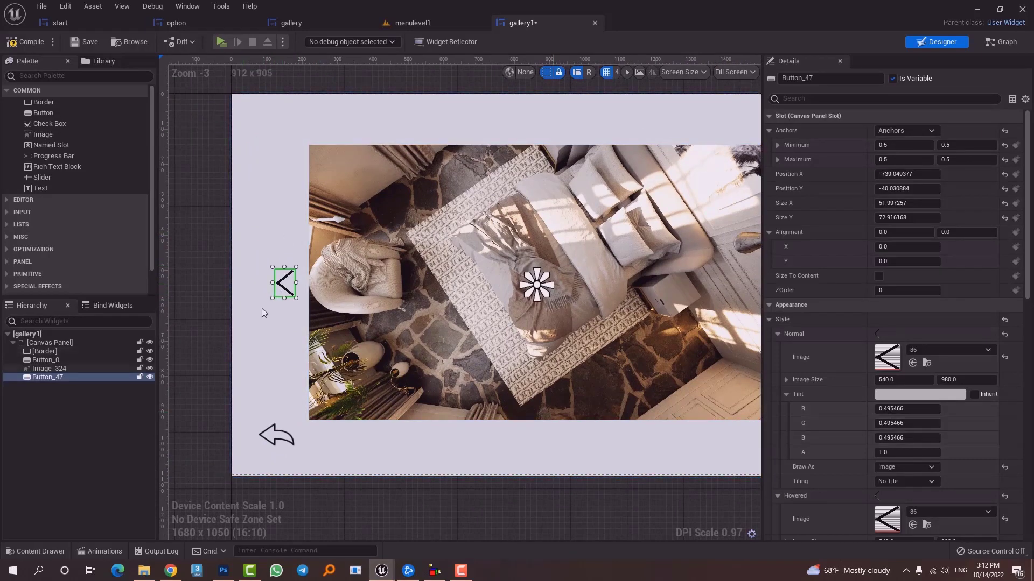
scroll(903, 476, "down", 10)
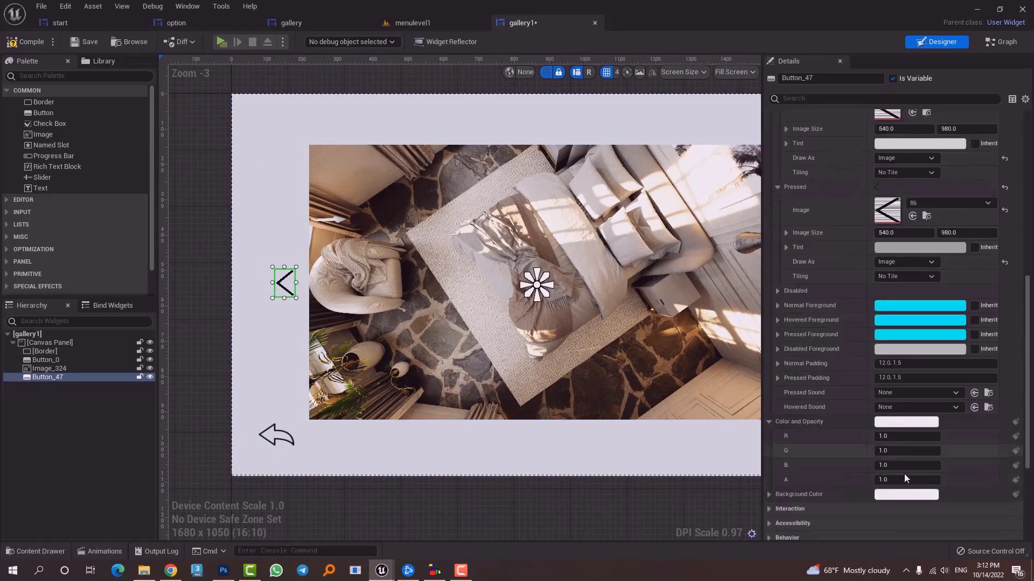
scroll(903, 474, "down", 5)
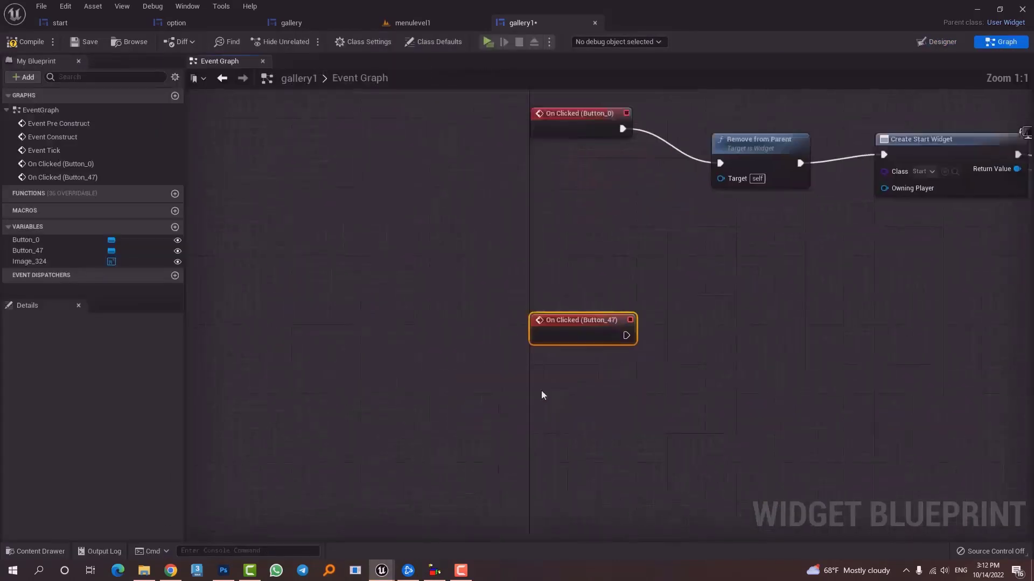
left_click(906, 473)
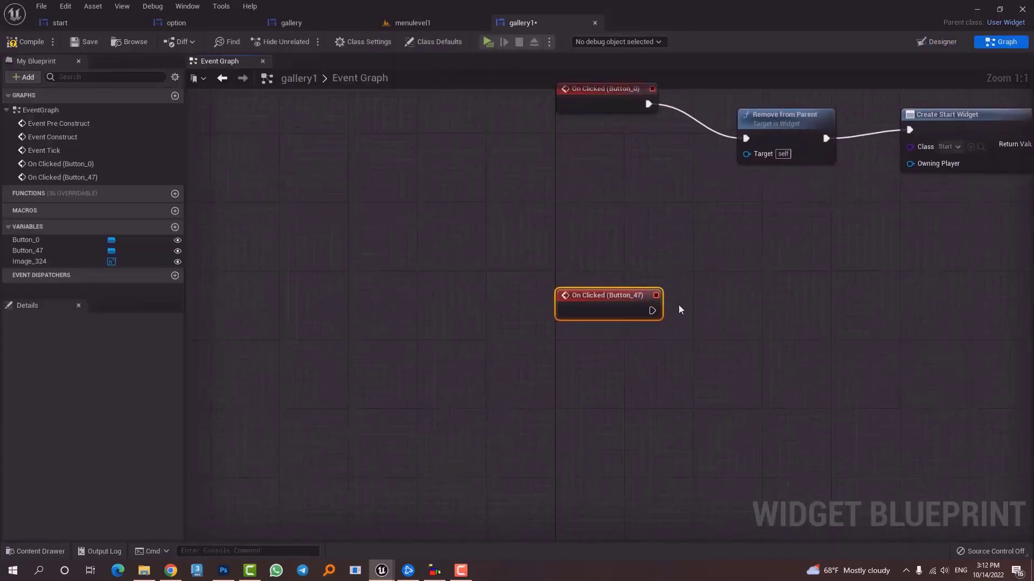
- Duplicate the Remove from Parent, Create Start Widget and Add to Viewport nodes and connect the copy to Button_47's On Clicked event
scroll(777, 305, "down", 2)
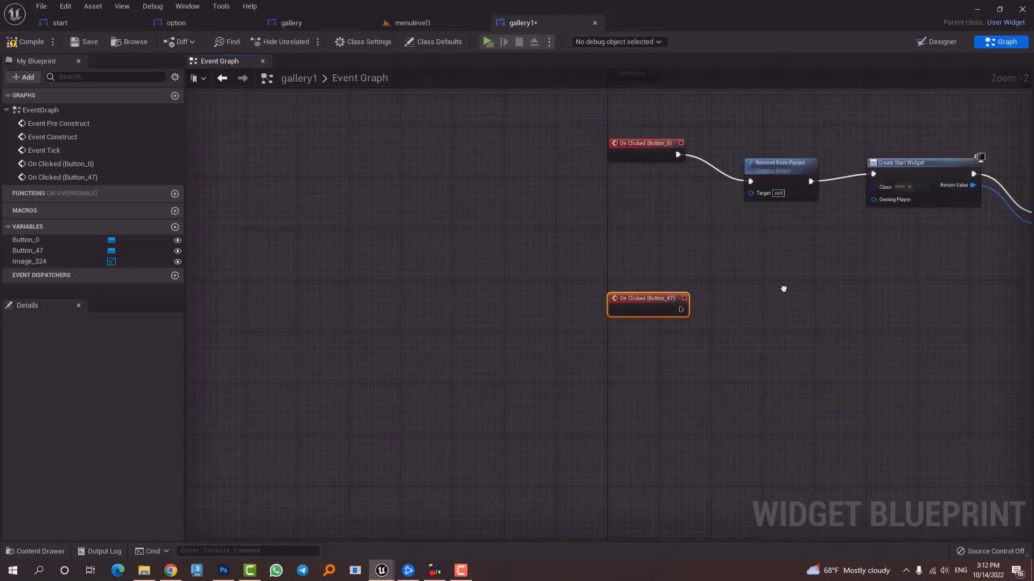
right_click_drag(784, 288, 502, 298)
left_click_drag(885, 155, 457, 263)
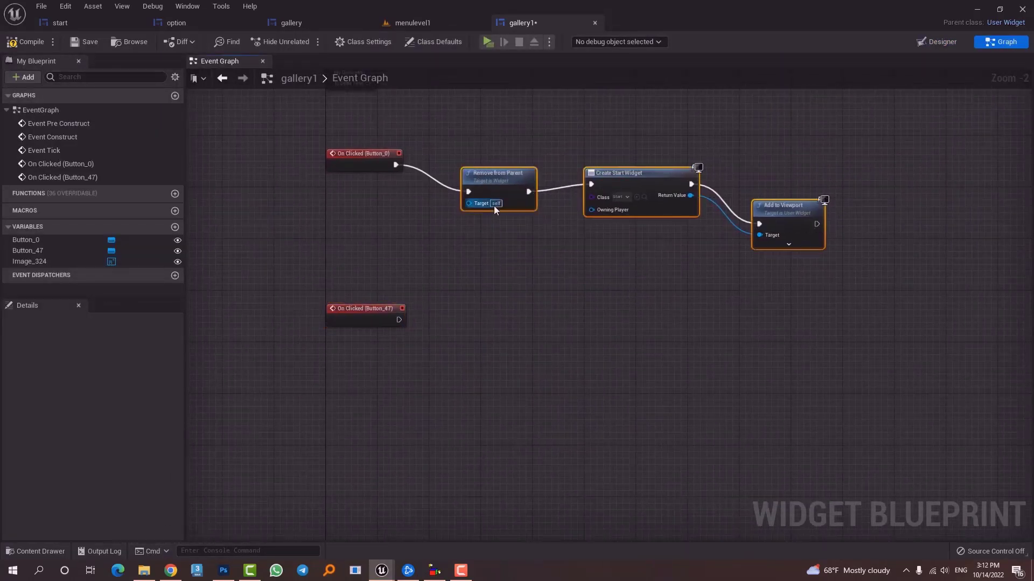
key("ctrl+c")
key("ctrl+v")
left_click_drag(556, 232, 628, 310)
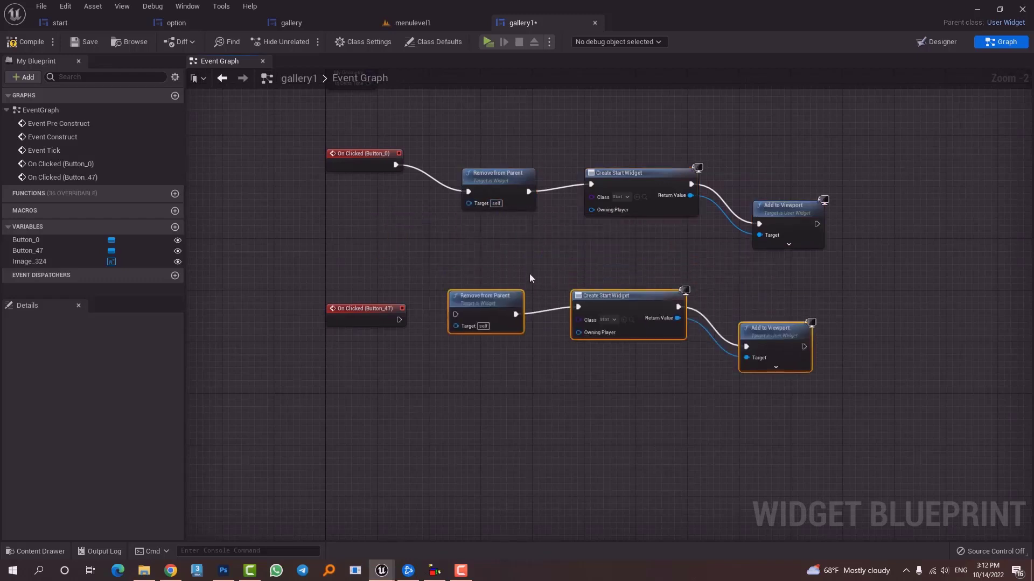
left_click_drag(399, 320, 456, 314)
- Set the duplicated Create Widget node's class to gallery, then compile and save the gallery1 widget
scroll(619, 316, "up", 2)
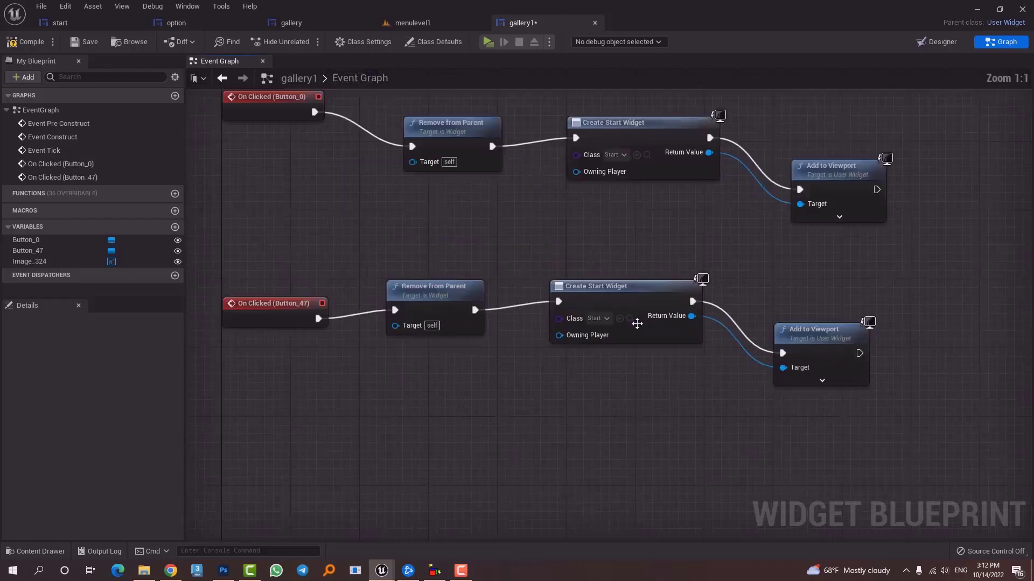
left_click(598, 318)
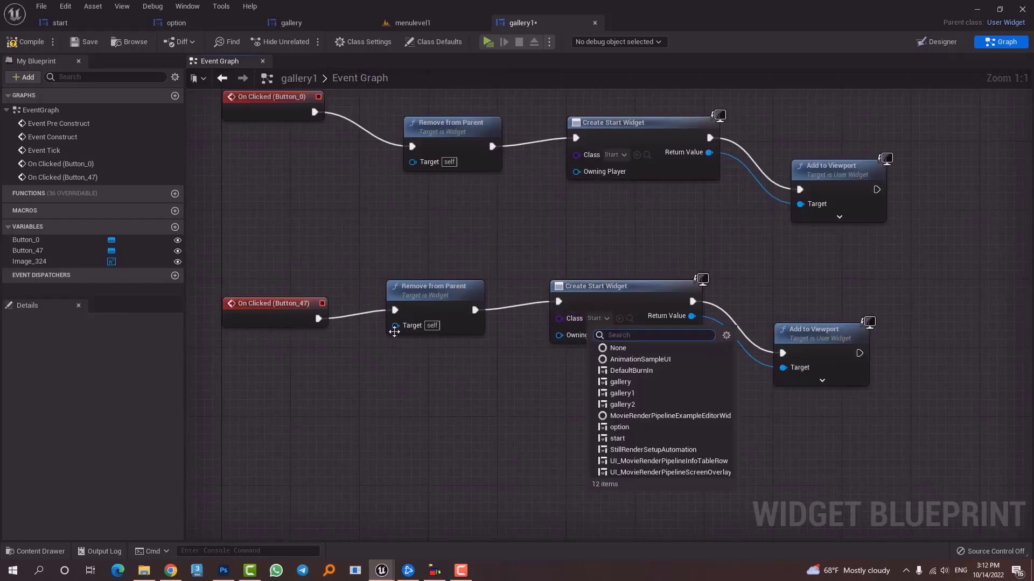
left_click(640, 385)
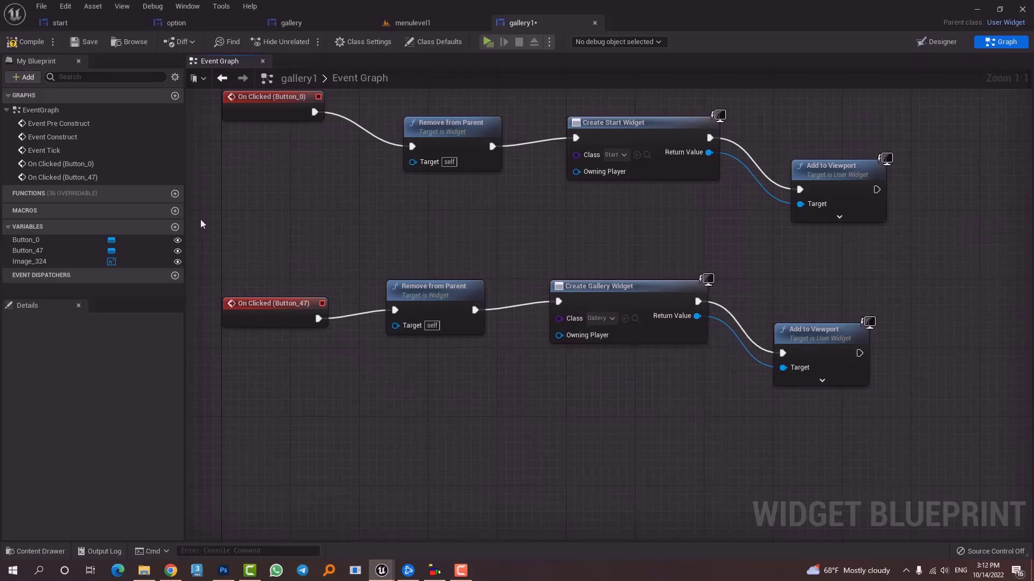
left_click(34, 47)
- Play menulevel1, open the Gallery page, test the right arrow and the next page's left arrow, and close the preview
left_click(396, 22)
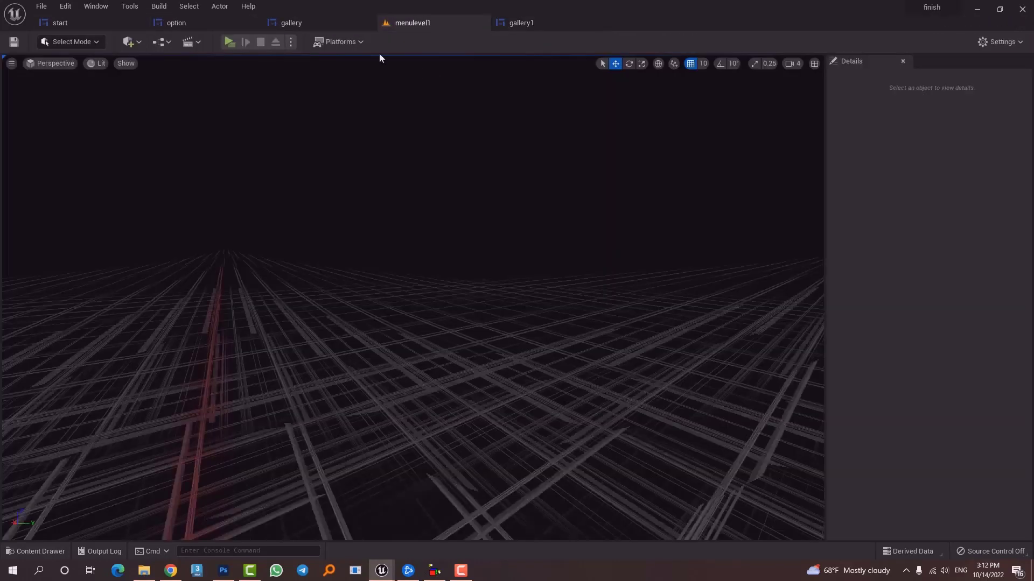
left_click(234, 47)
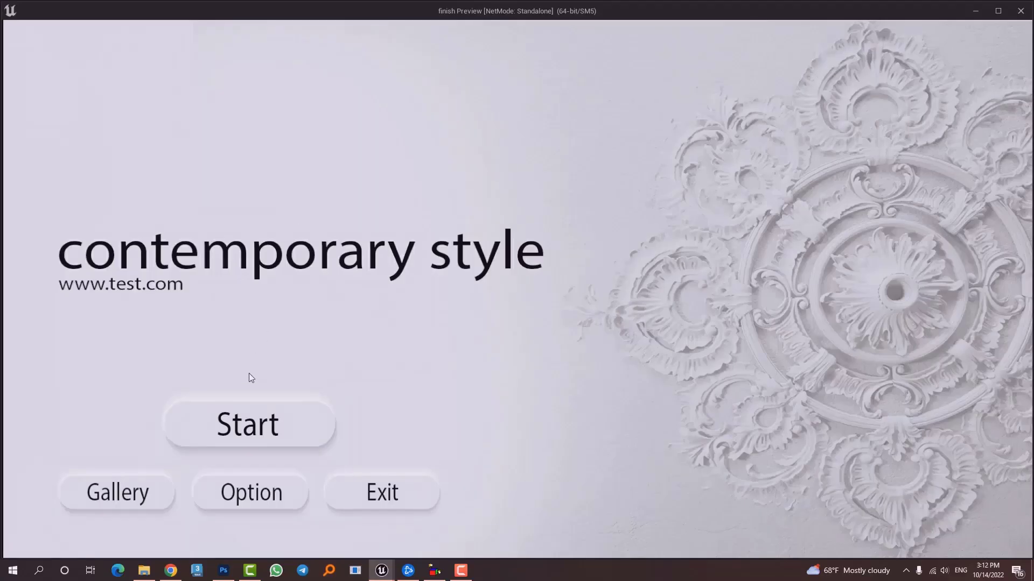
left_click(146, 491)
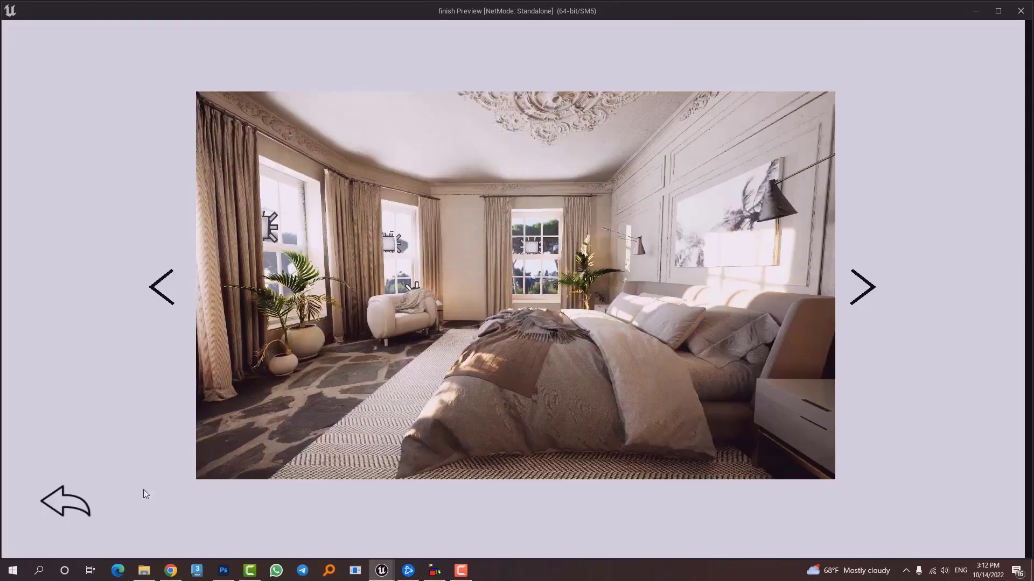
left_click(862, 289)
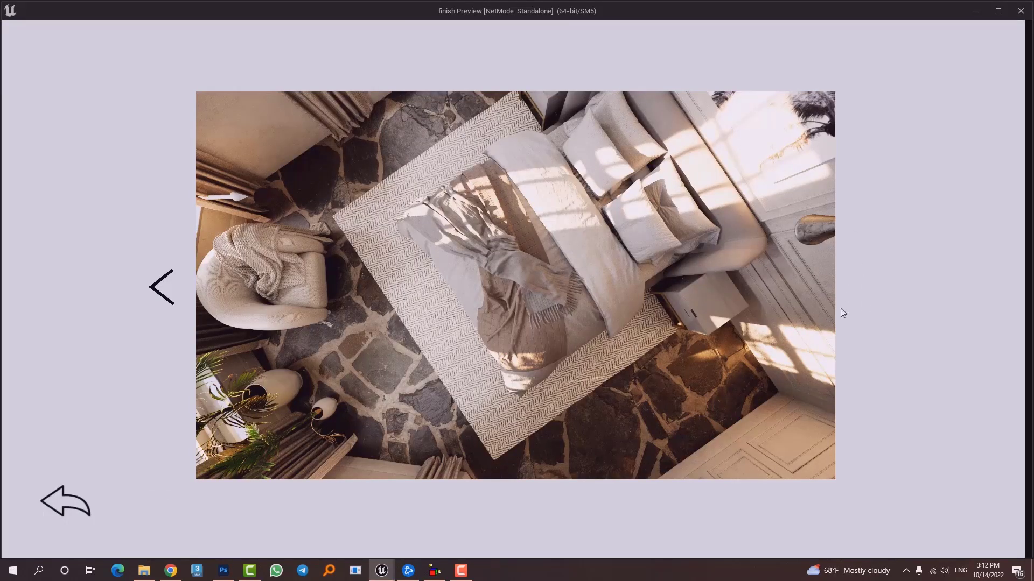
left_click(161, 287)
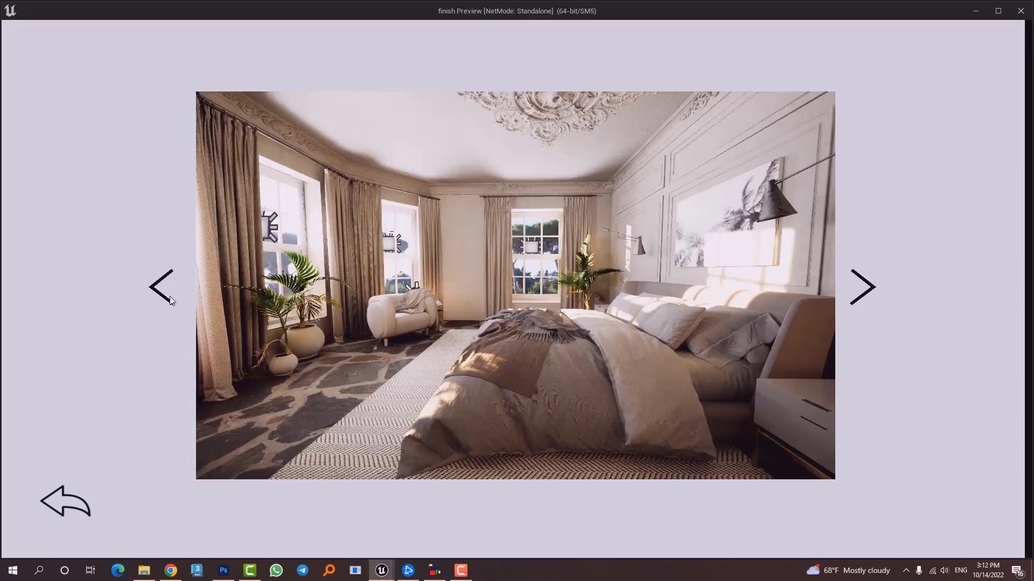
left_click(1022, 11)
- Bring up the gallery1 widget from the Content folder and close its editor
key("ctrl+space")
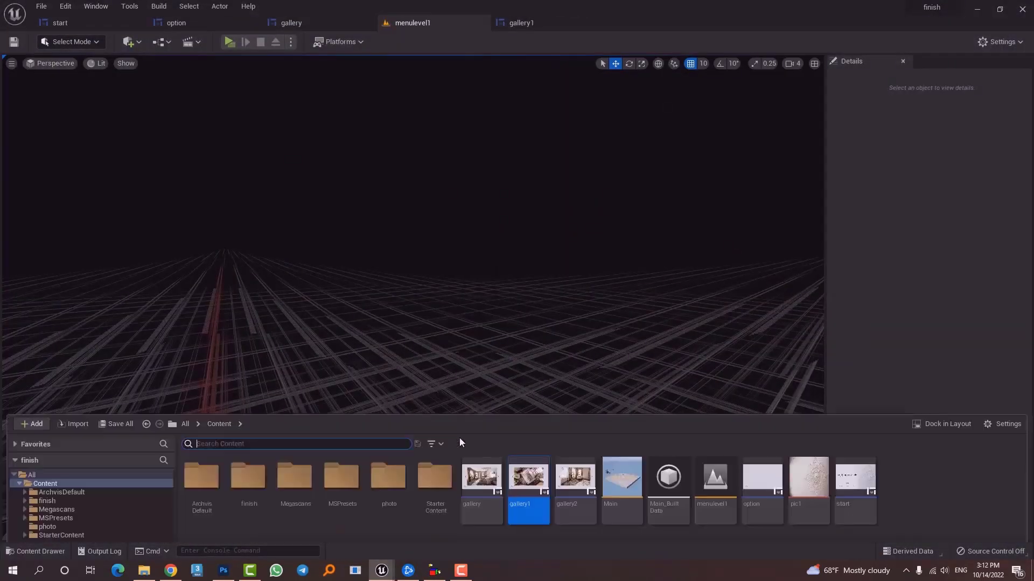
left_click(573, 434)
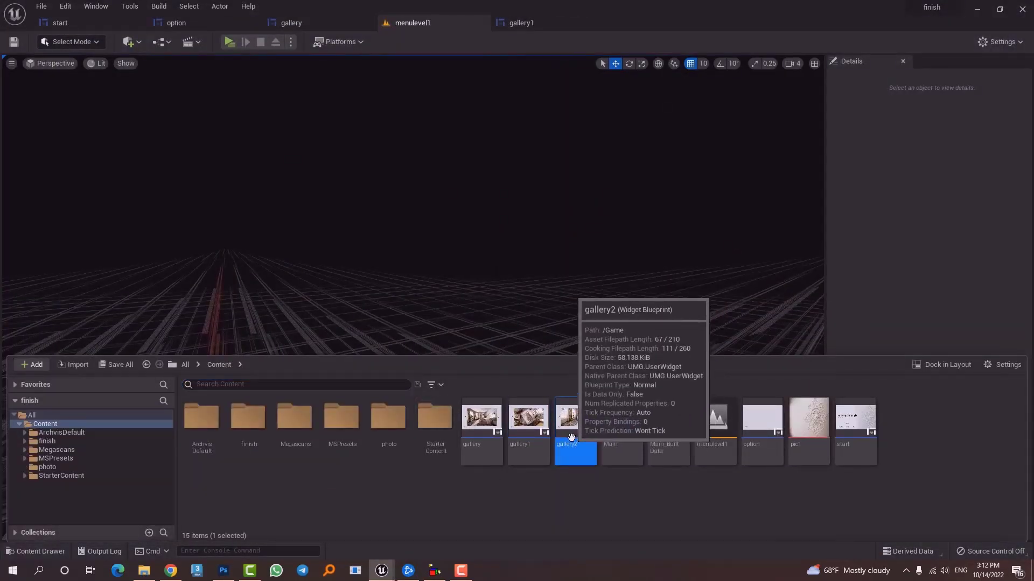
double_click(525, 426)
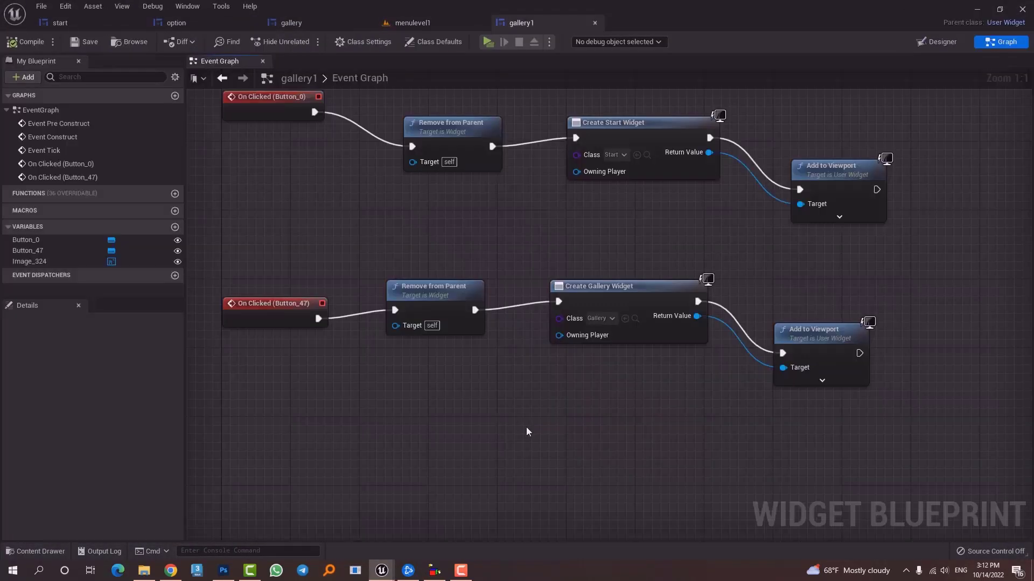
left_click(594, 22)
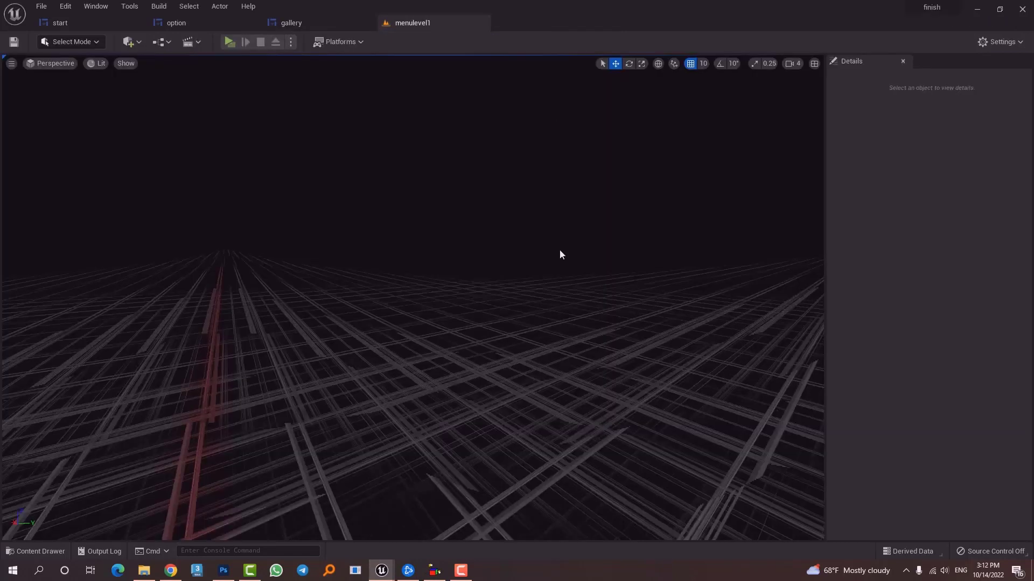
- Open the gallery widget's layout and add an On Clicked event for its left arrow button, Button_47
key("ctrl+space")
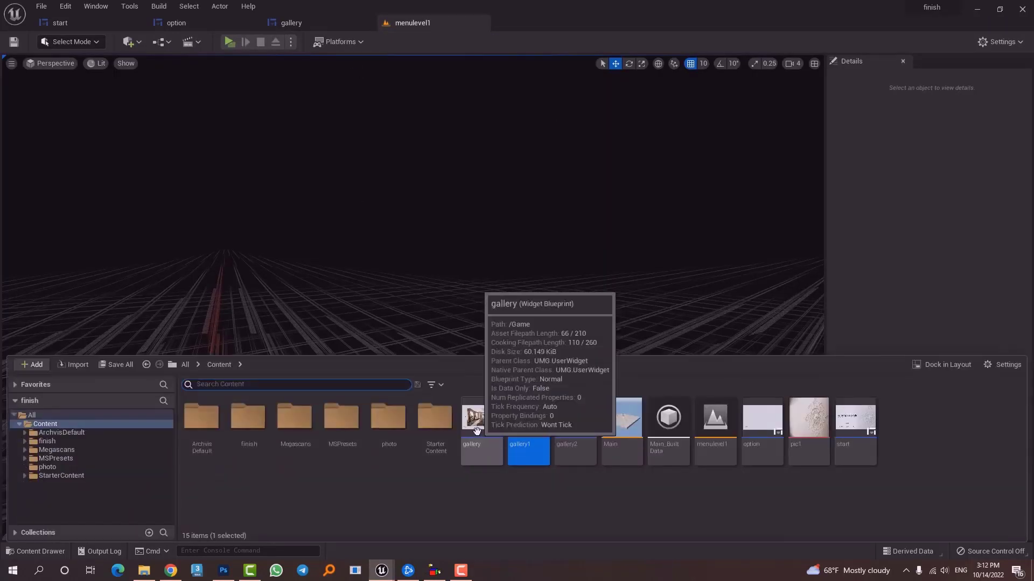
double_click(477, 427)
left_click(941, 41)
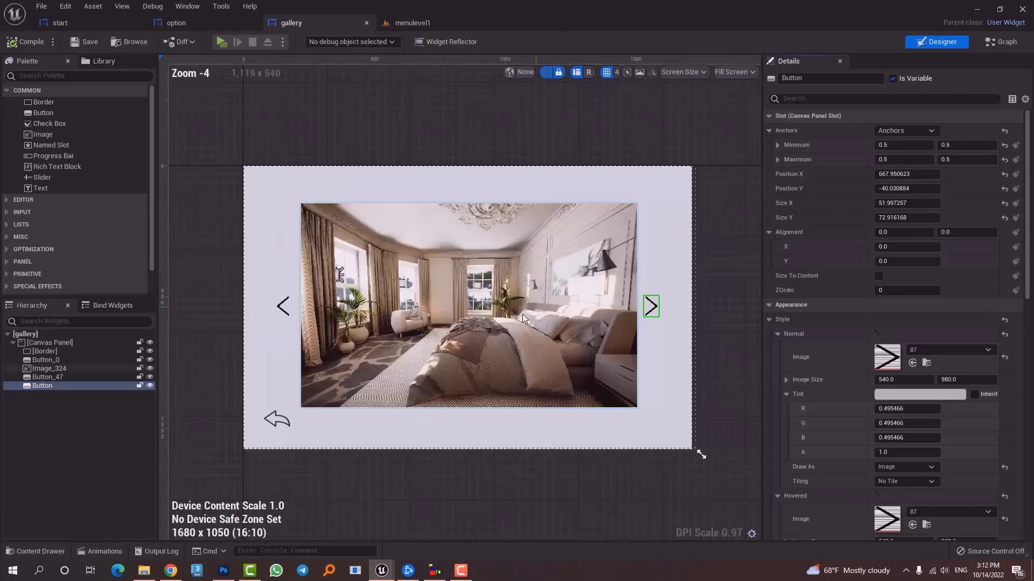
left_click(289, 306)
scroll(916, 440, "down", 5)
scroll(916, 440, "down", 10)
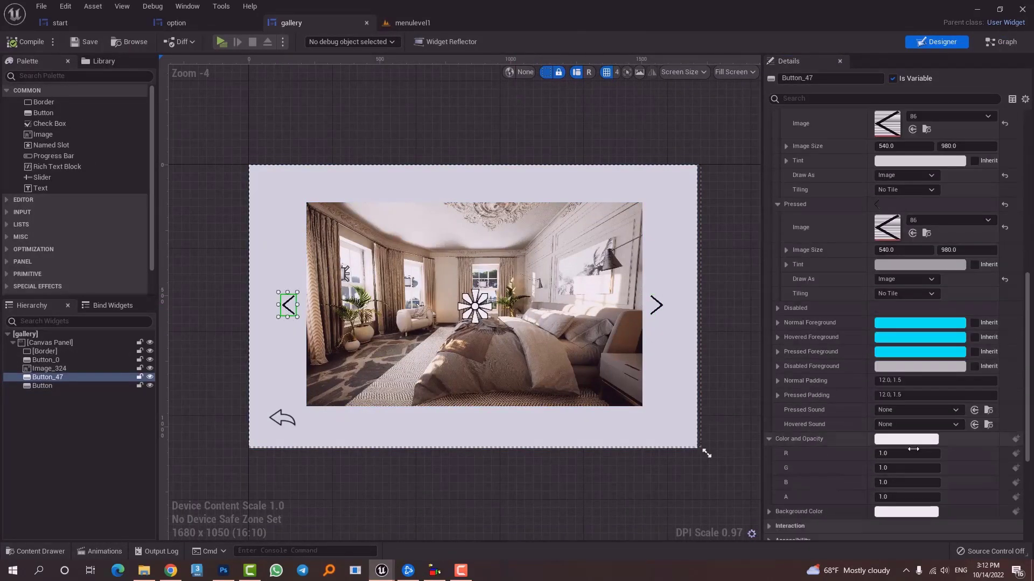
left_click(903, 476)
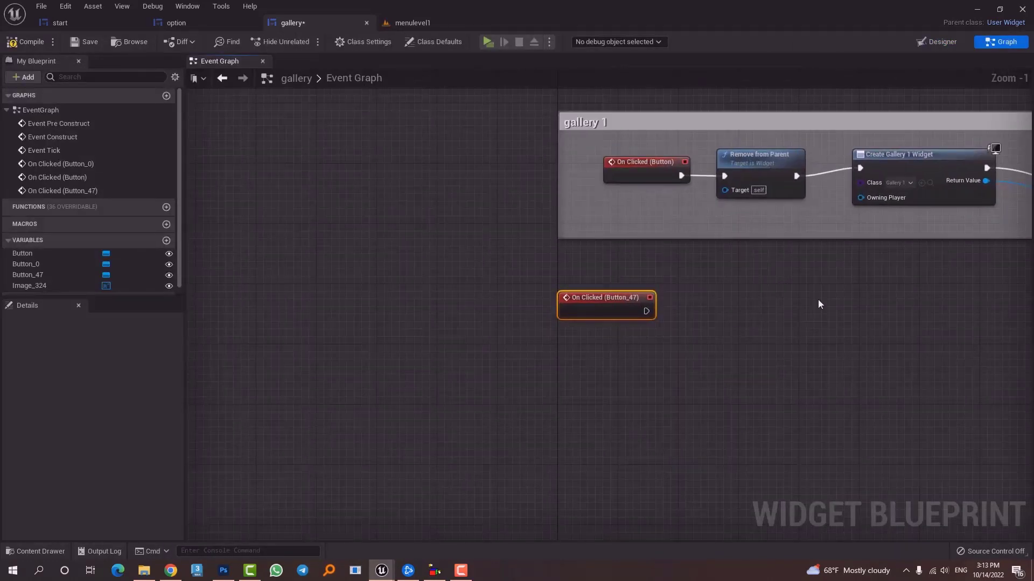
- Copy the event chain inside the gallery 1 comment box and paste it beside Button_47's On Clicked event
left_click(500, 185, "ctrl")
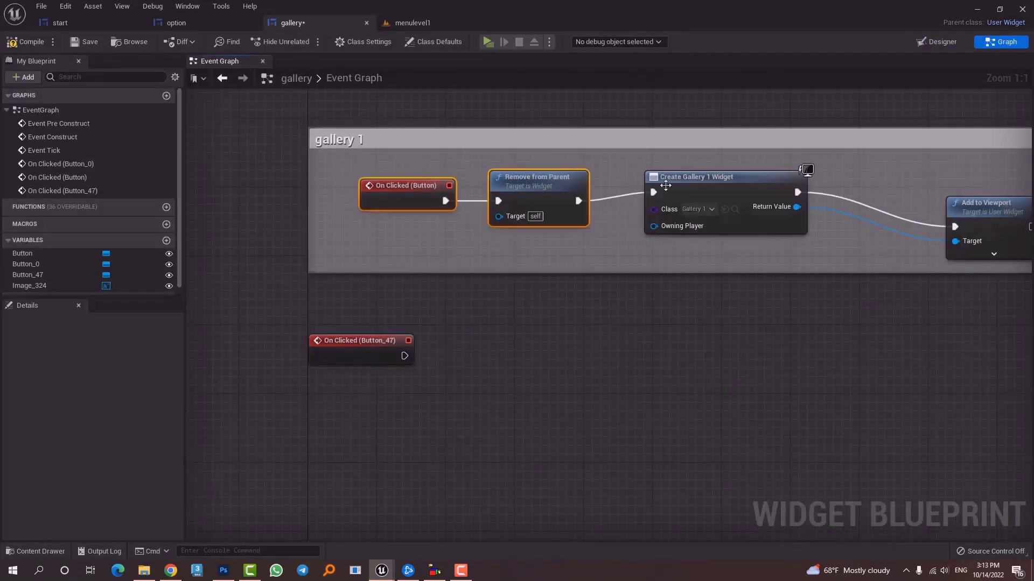
left_click(781, 218, "ctrl")
left_click(867, 225, "ctrl")
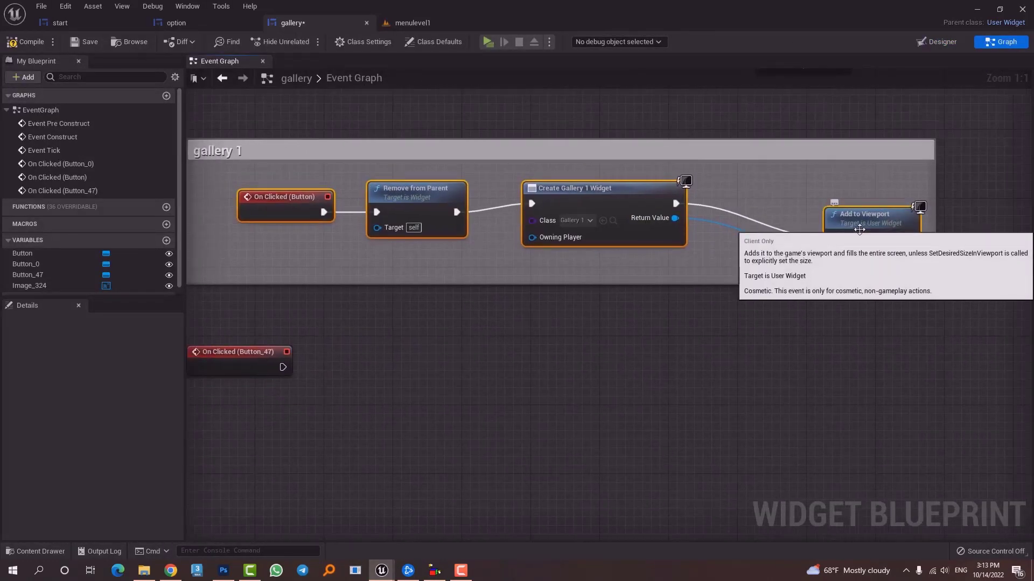
key("ctrl+c")
key("ctrl+v")
left_click(396, 453)
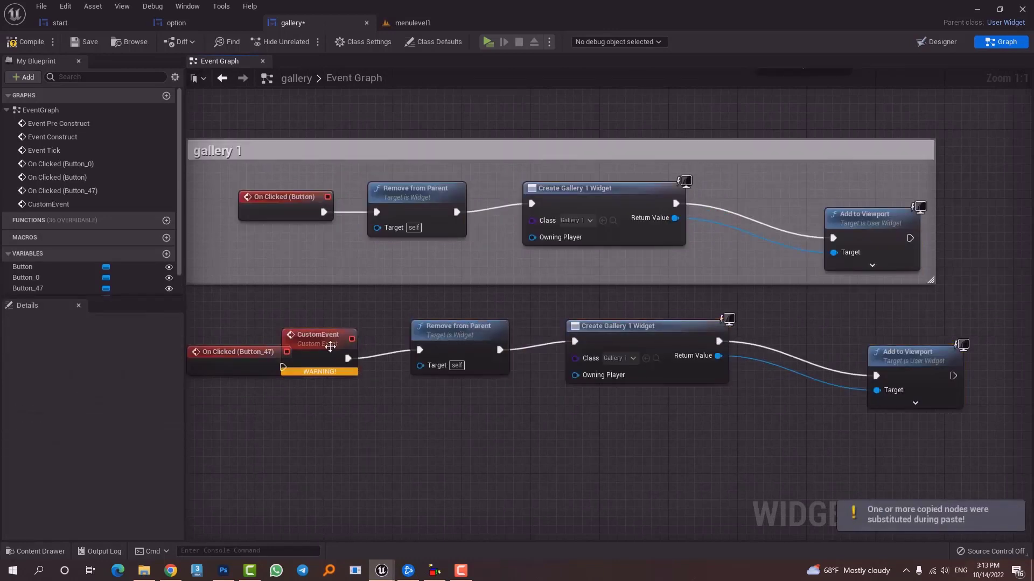
- Delete the pasted CustomEvent, connect Button_47's On Clicked event to the copied Remove from Parent node, and move the event closer to it
left_click(328, 345)
key("Delete")
left_click_drag(284, 367, 420, 351)
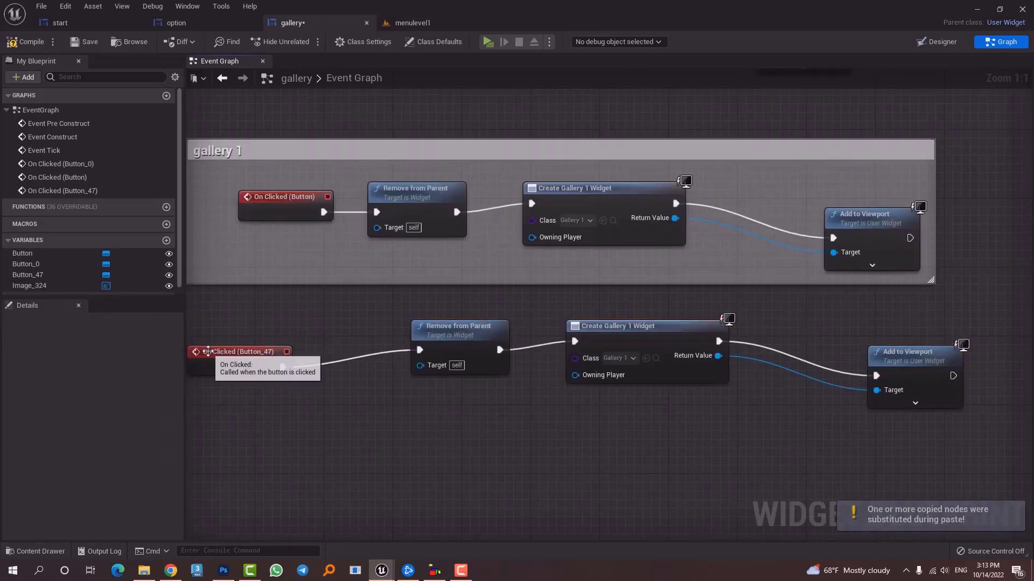
left_click_drag(232, 352, 308, 344)
- Set the copied Create Widget node's class to gallery2 and save the gallery widget
left_click(633, 359)
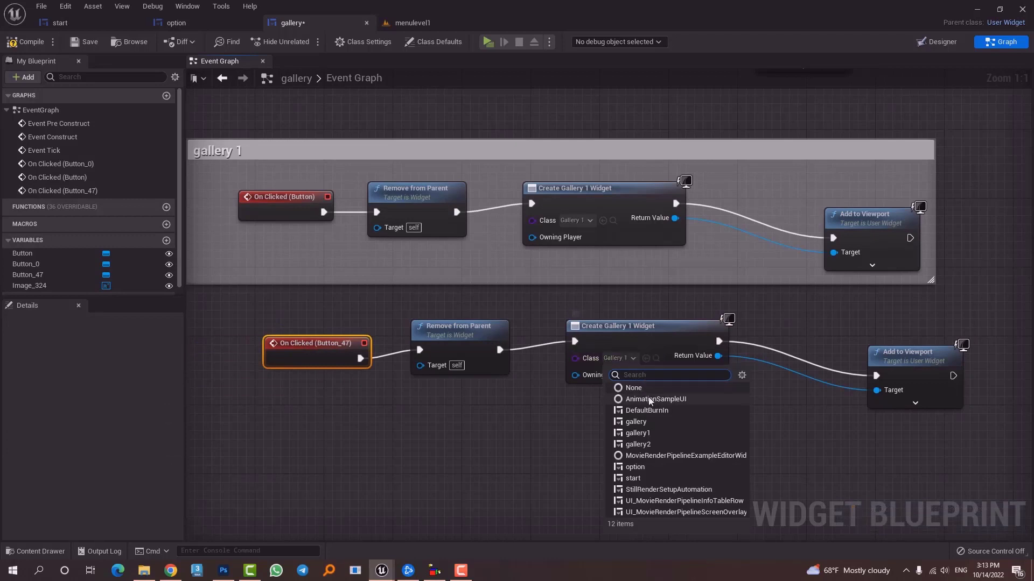
left_click(633, 447)
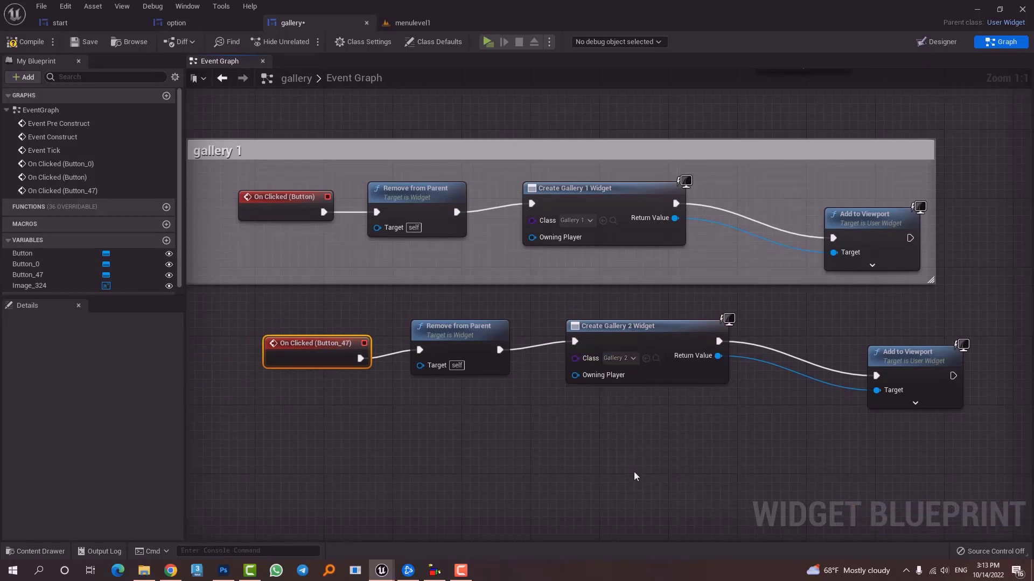
left_click(82, 43)
- Play the menulevel1 level, test the gallery's right and left arrow buttons, and close the preview
left_click(401, 23)
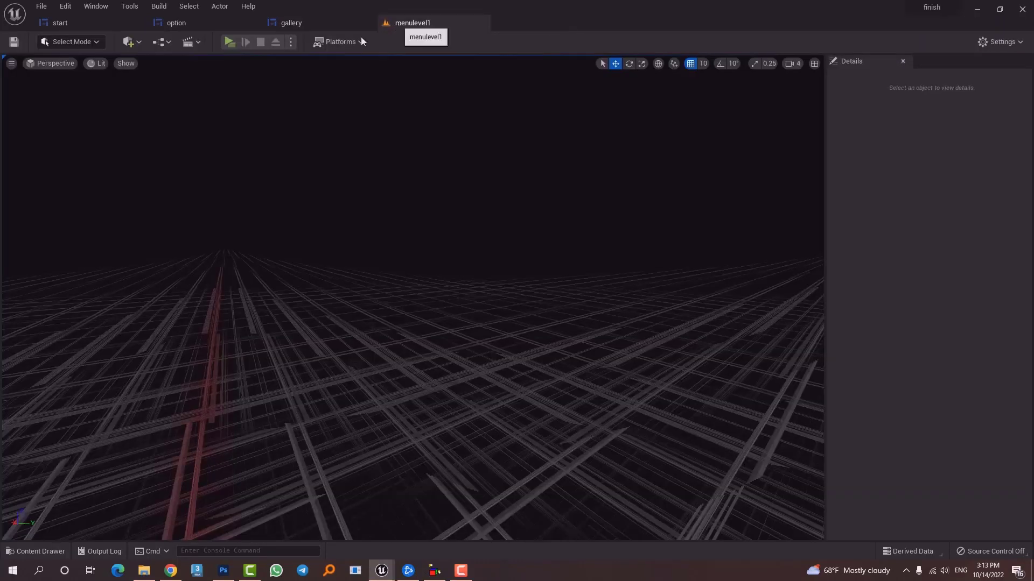
left_click(231, 42)
left_click(87, 499)
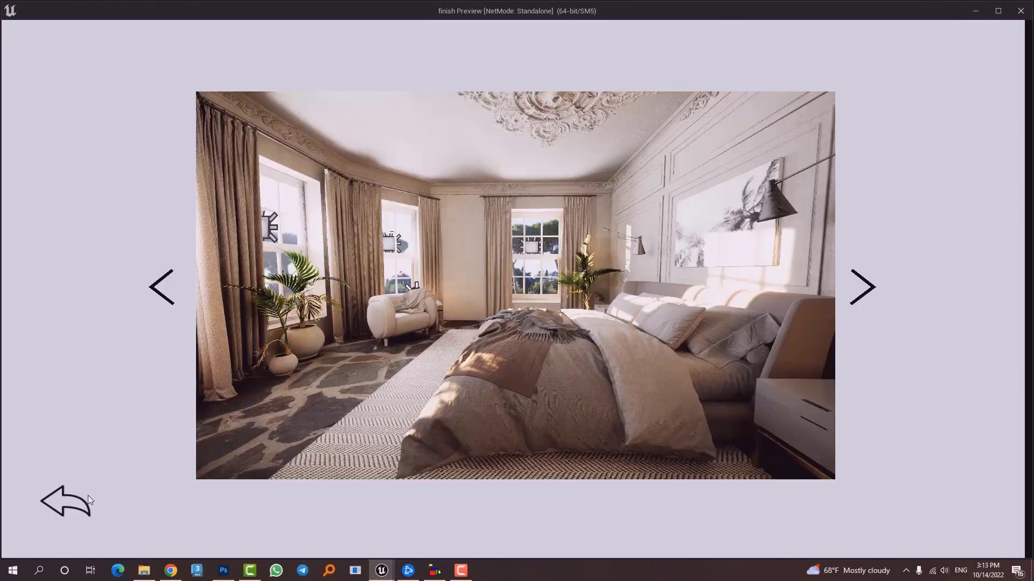
left_click(856, 297)
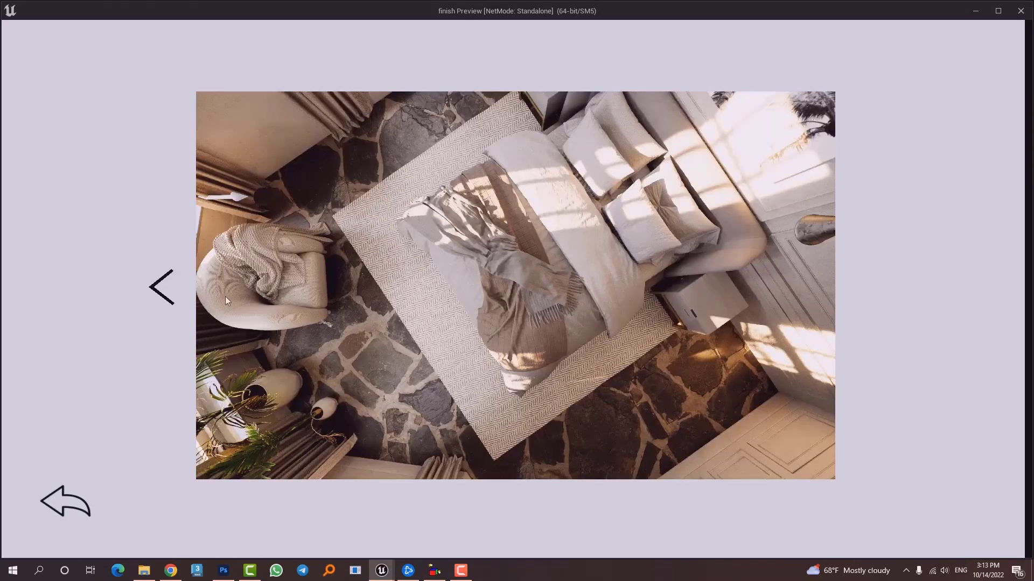
left_click(162, 288)
left_click(161, 288)
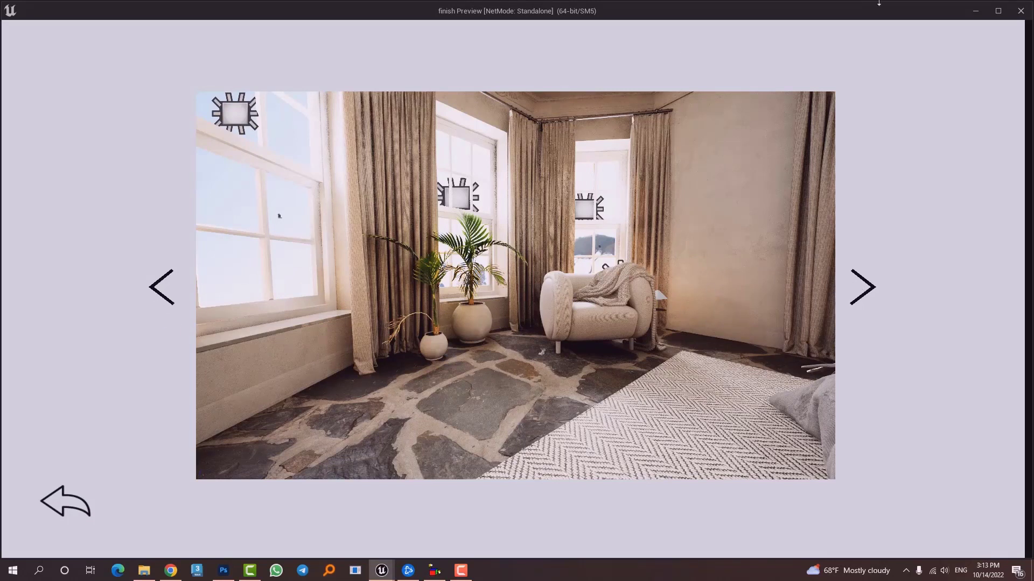
left_click(1020, 11)
- Open the gallery2 widget and delete its left arrow button, Button_47
key("ctrl+space")
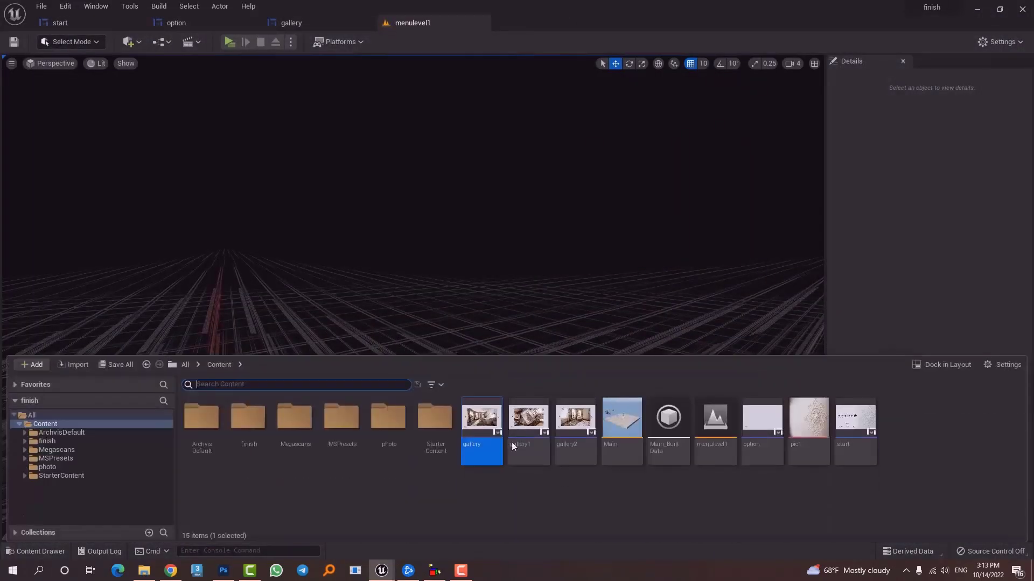
double_click(573, 430)
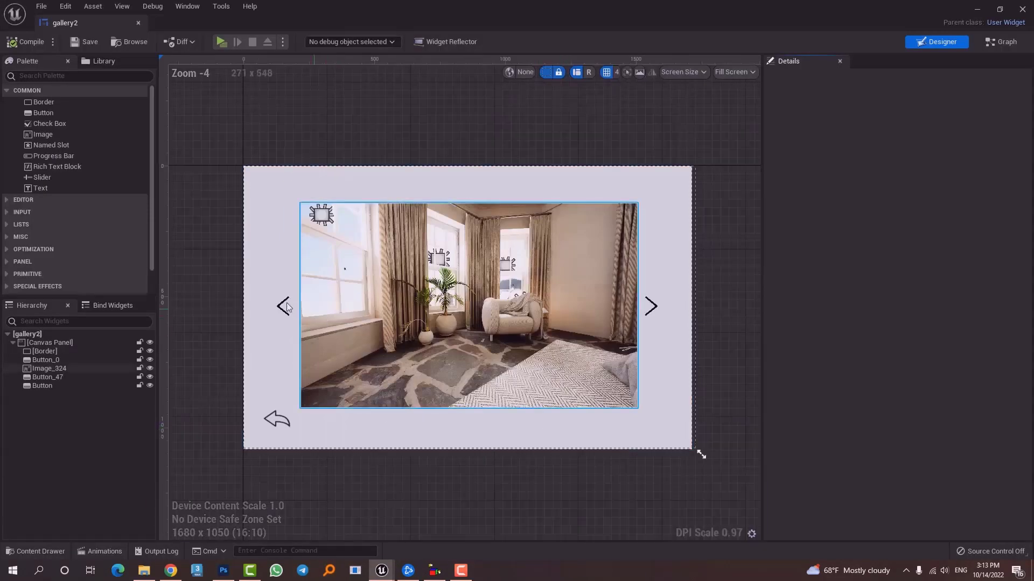
left_click(280, 307)
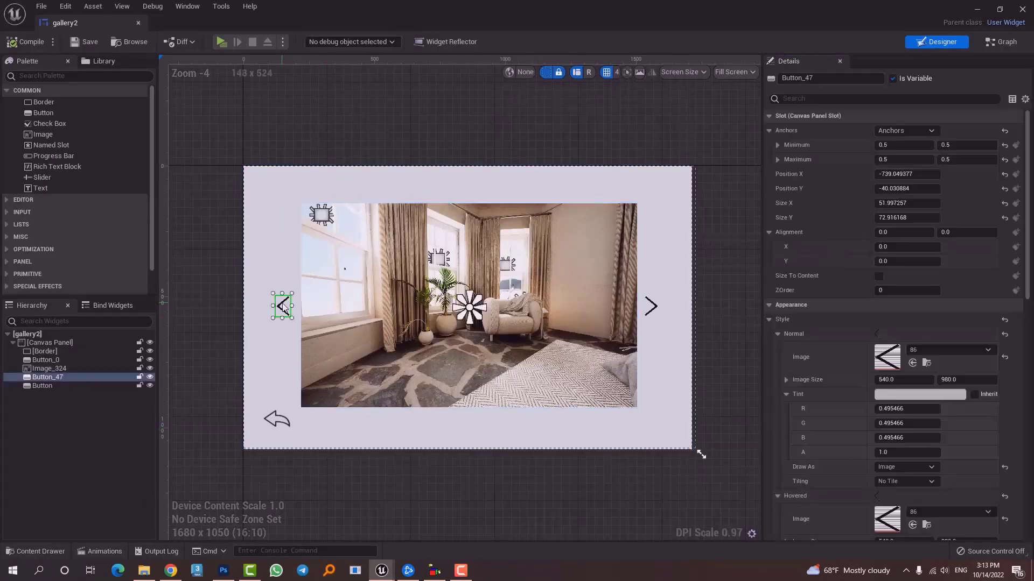
key("Delete")
- Add an On Clicked event for the right arrow button in the gallery2 widget
left_click(658, 311)
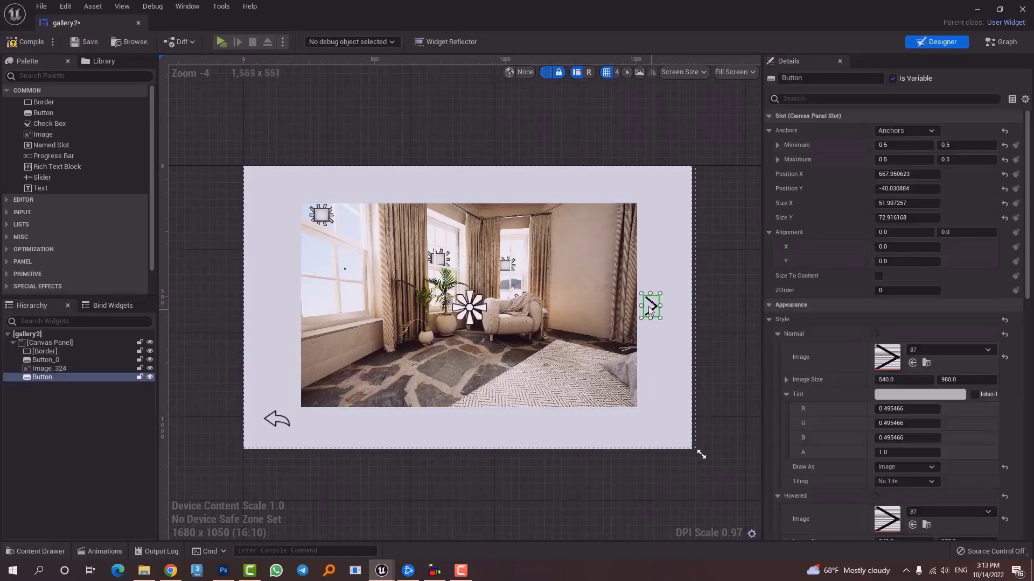
scroll(909, 457, "down", 15)
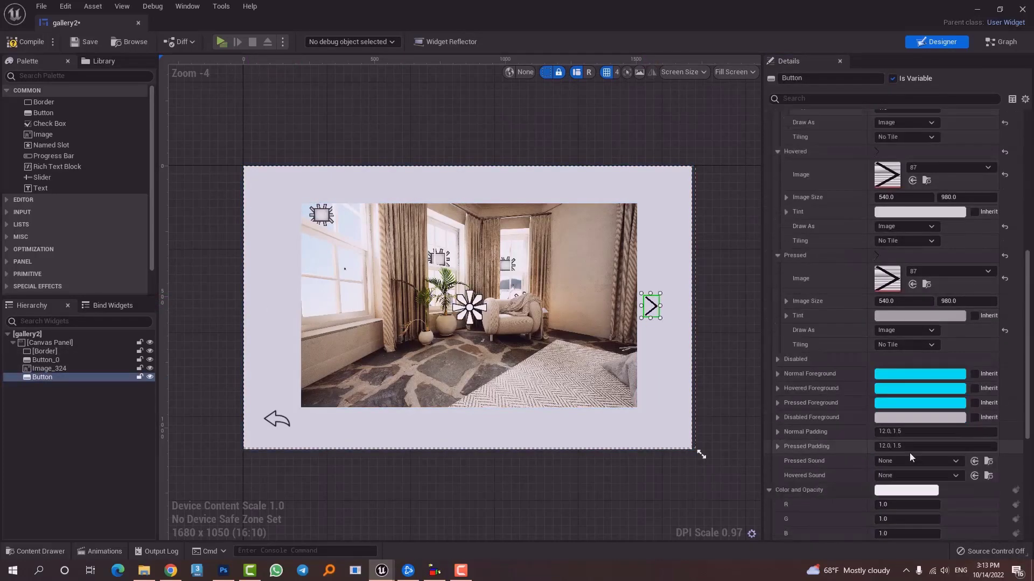
scroll(909, 453, "down", 3)
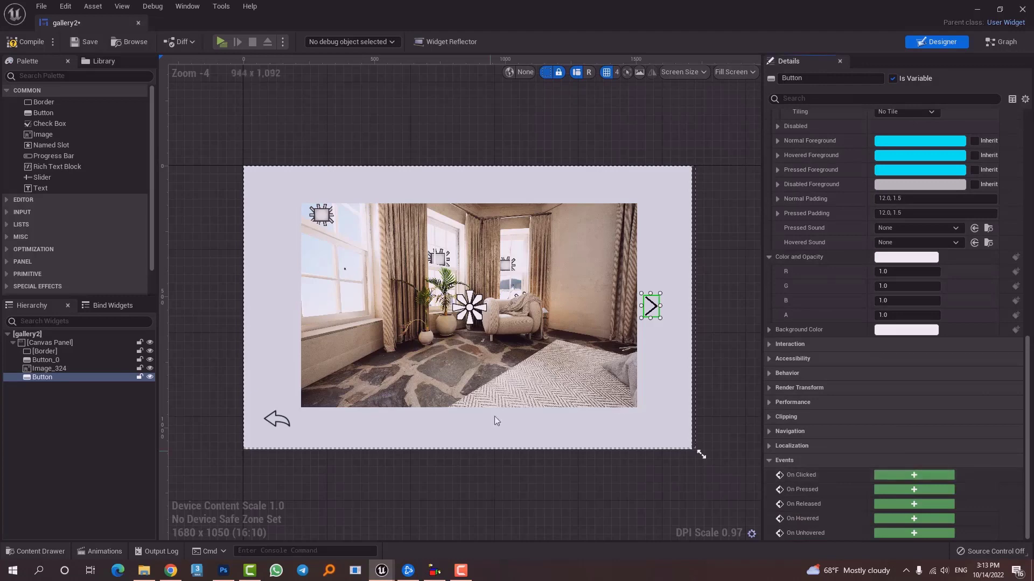
left_click(914, 475)
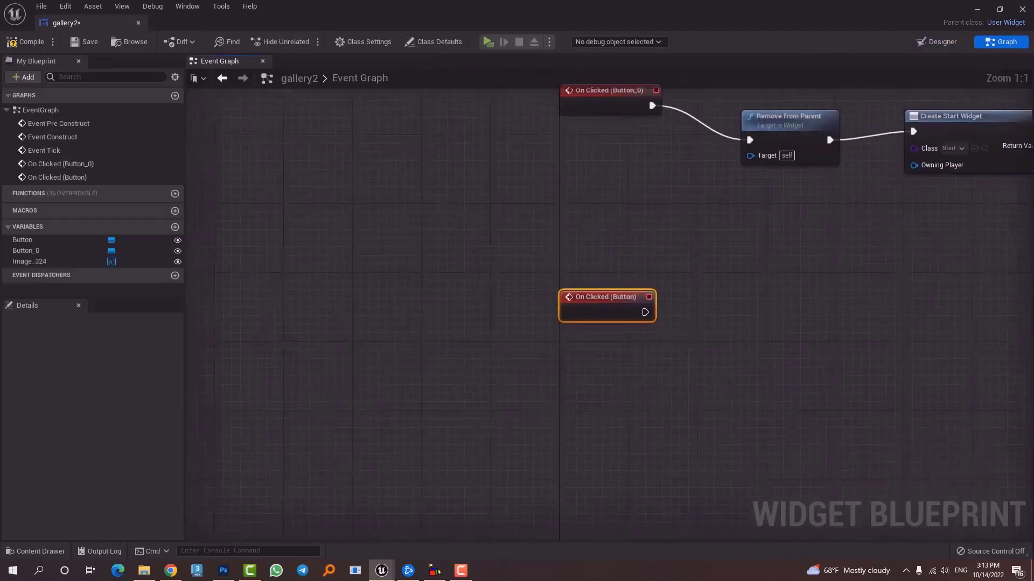
- Copy the Remove from Parent, Create Start Widget and Add to Viewport nodes and place the copies beside the right arrow's On Clicked event
left_click_drag(919, 126, 463, 246)
key("ctrl+c")
key("ctrl+v")
left_click_drag(593, 225, 575, 311)
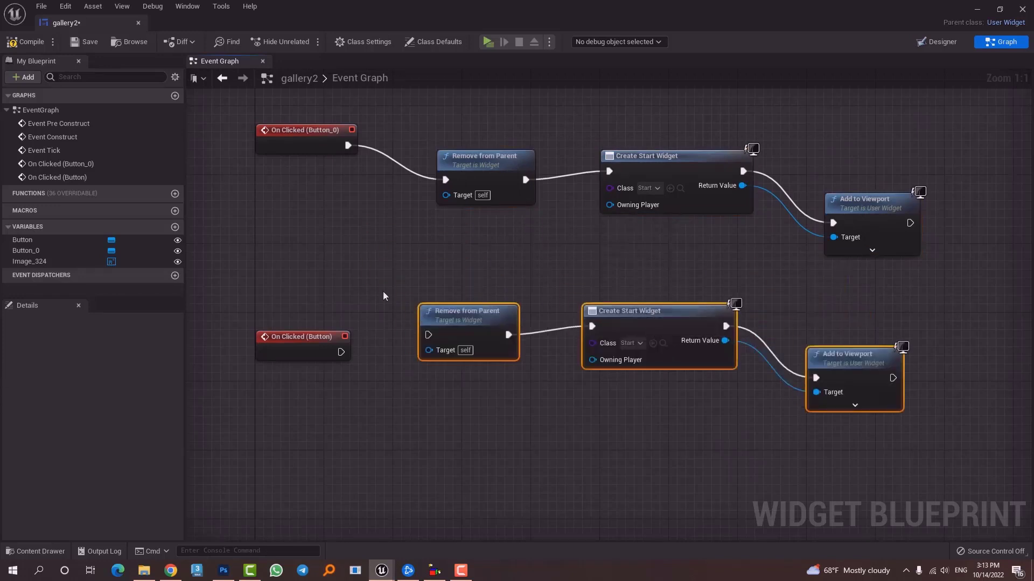
- Connect On Clicked (Button) to the copied Remove from Parent node, set the copied Create Widget class to gallery, and close the gallery2 widget
left_click(370, 322)
left_click_drag(345, 357, 428, 335)
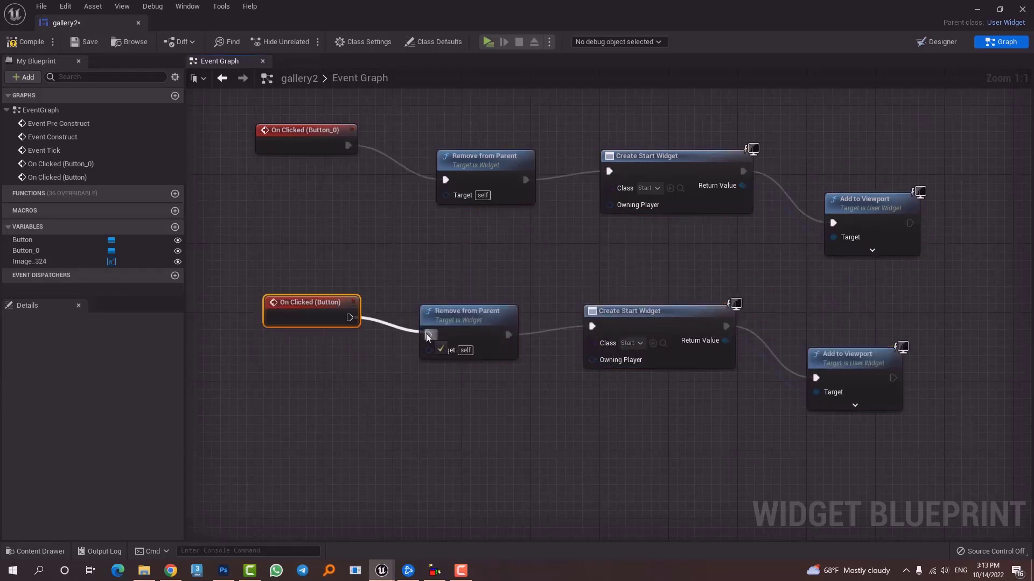
left_click(636, 343)
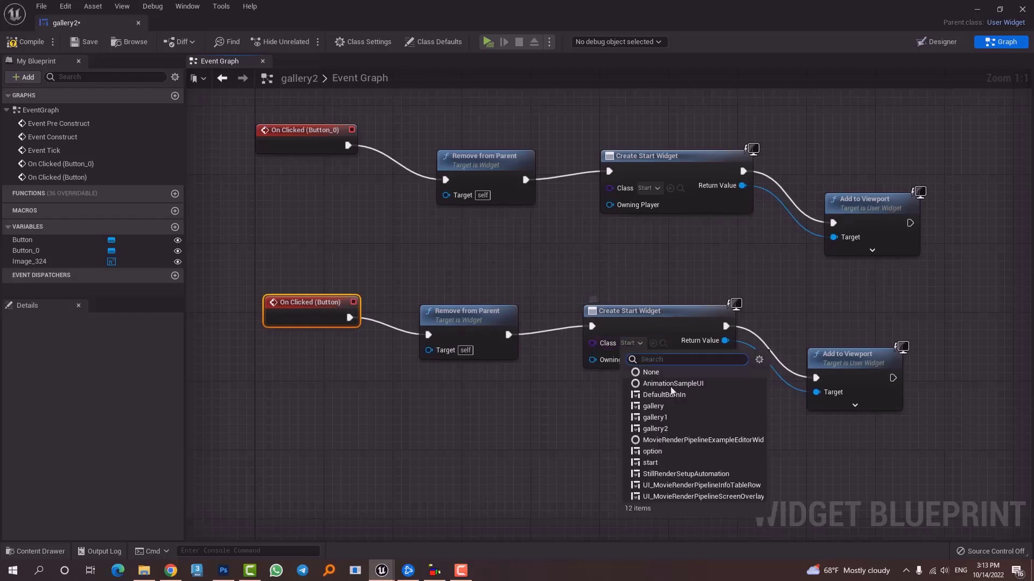
left_click(665, 406)
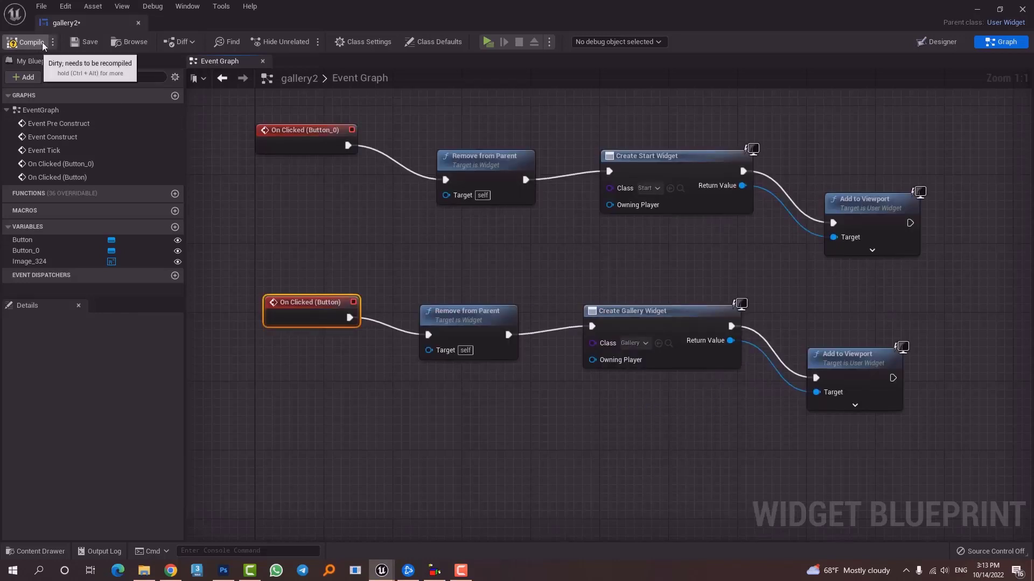
left_click(140, 21)
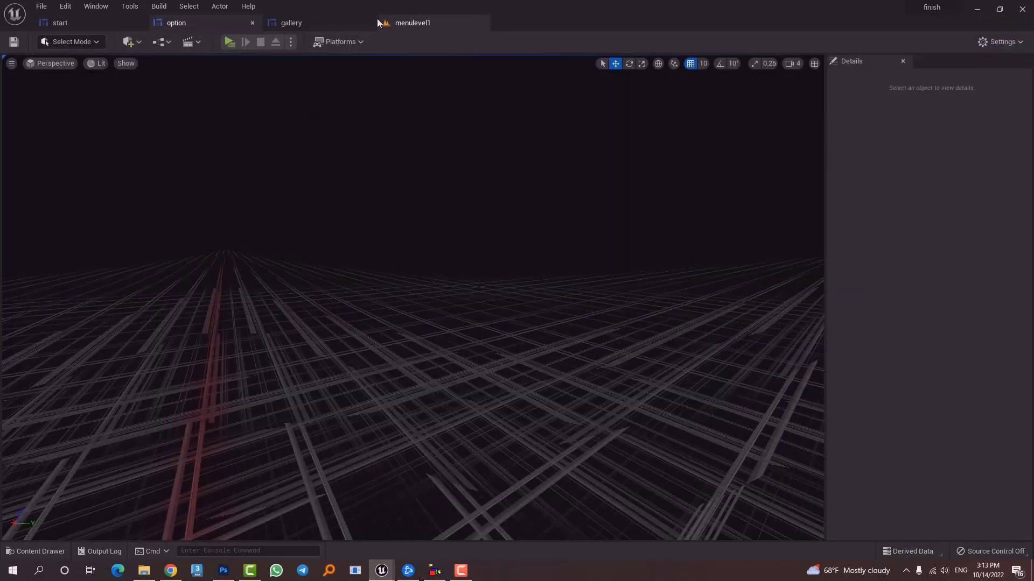
- Play the level again, test the Option page's back button and the arrows across all three gallery screens, and close the preview
left_click(228, 43)
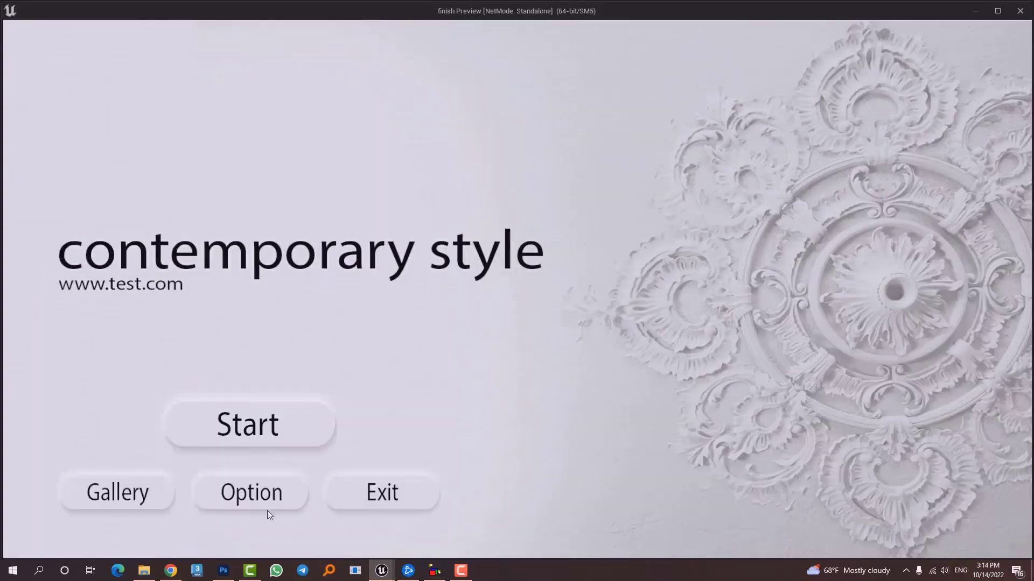
left_click(267, 506)
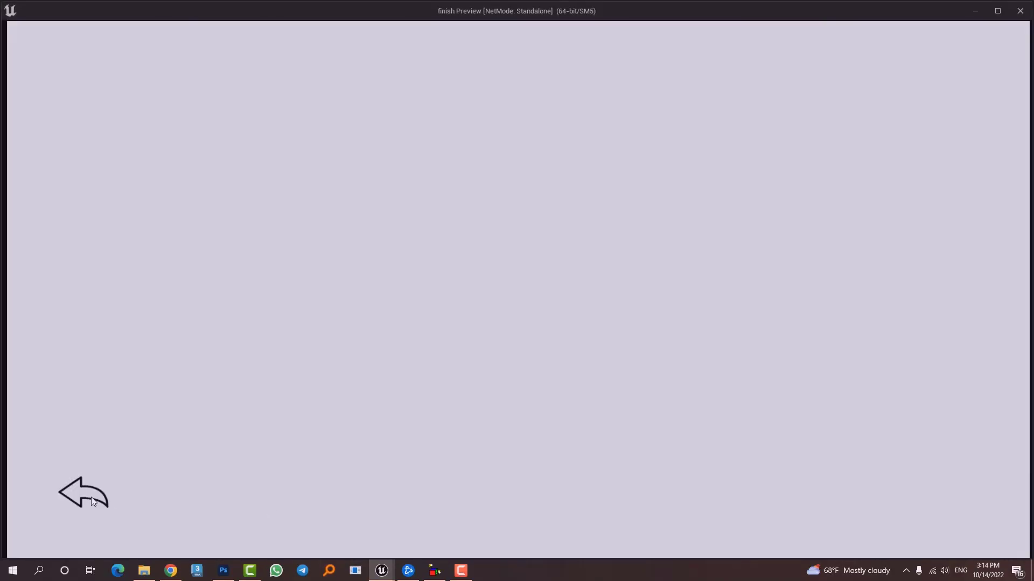
left_click(72, 498)
left_click(131, 497)
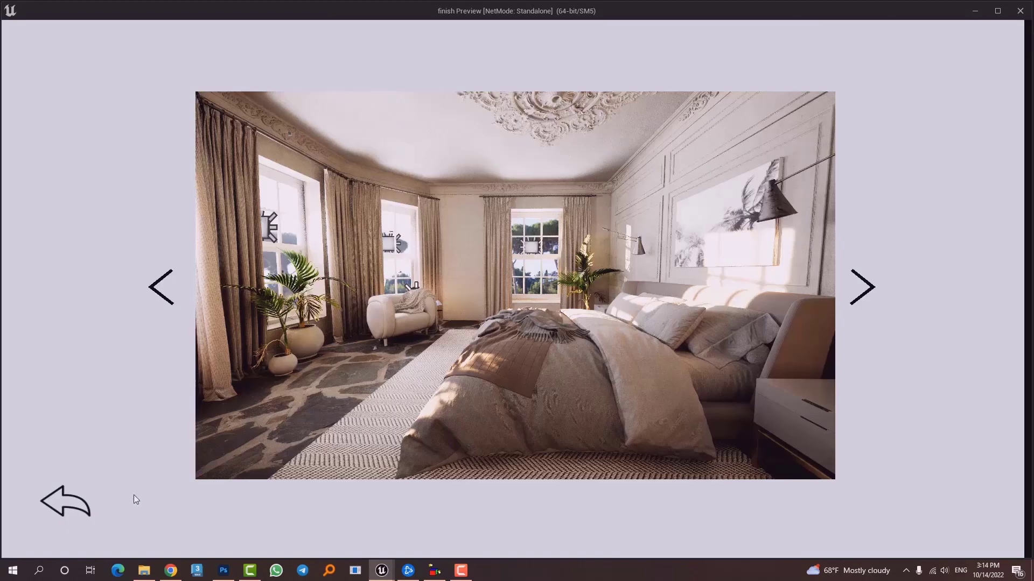
left_click(874, 289)
left_click(161, 291)
left_click(162, 289)
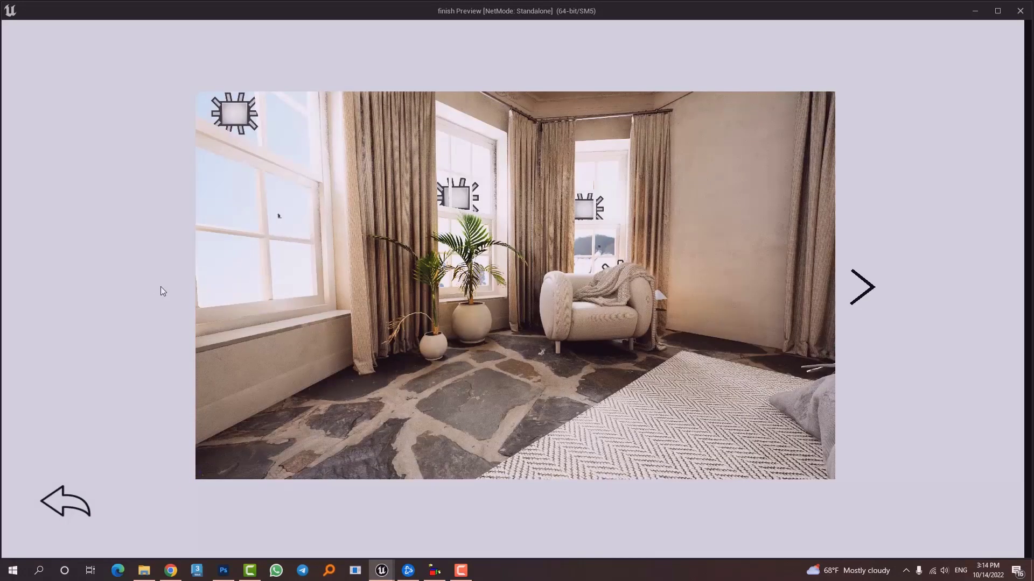
left_click(860, 290)
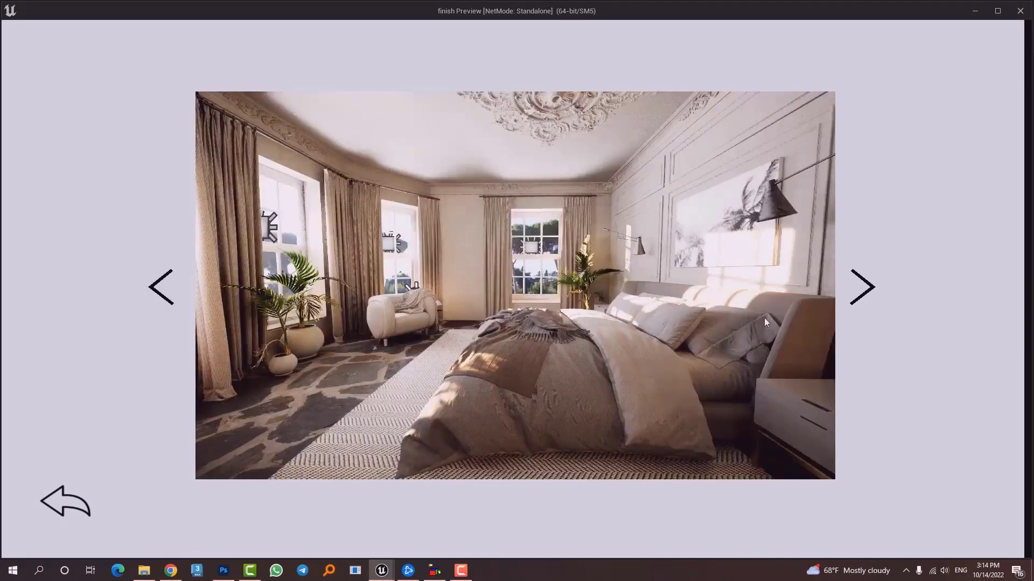
left_click(860, 290)
left_click(1020, 12)
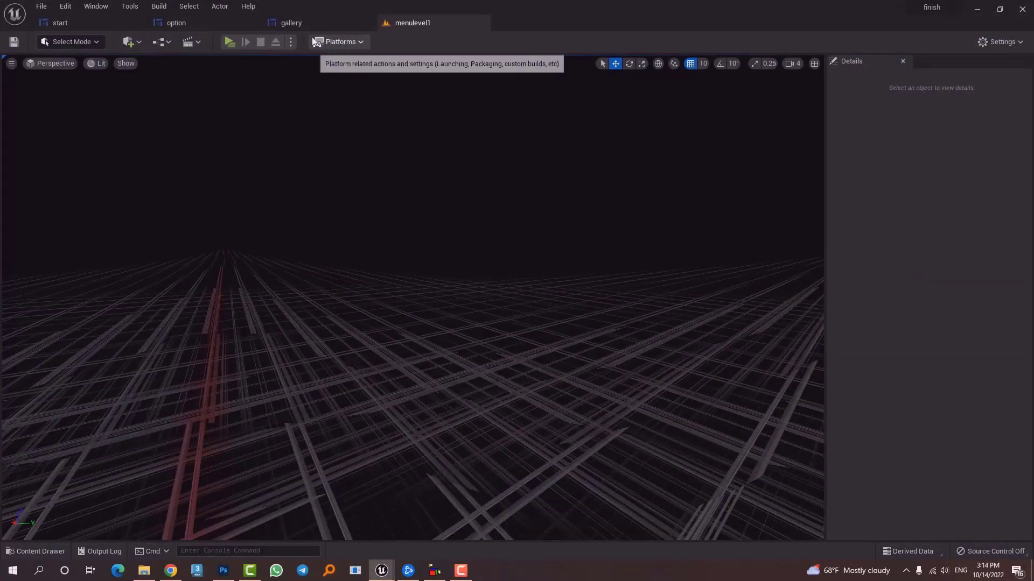
- In the gallery widget's layout, set the right arrow button's Pressed Sound to s01
left_click(302, 23)
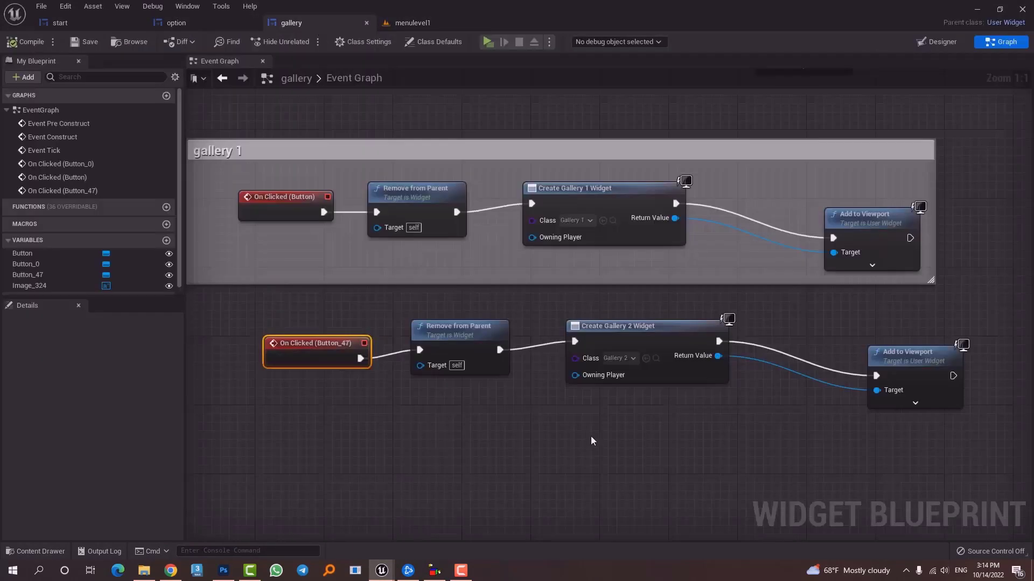
left_click(938, 41)
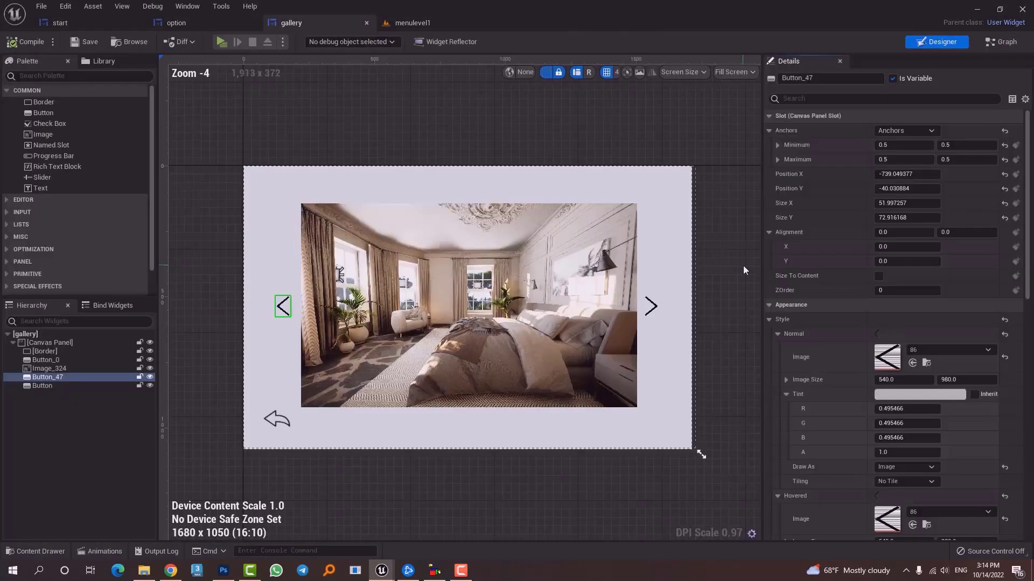
left_click(650, 307)
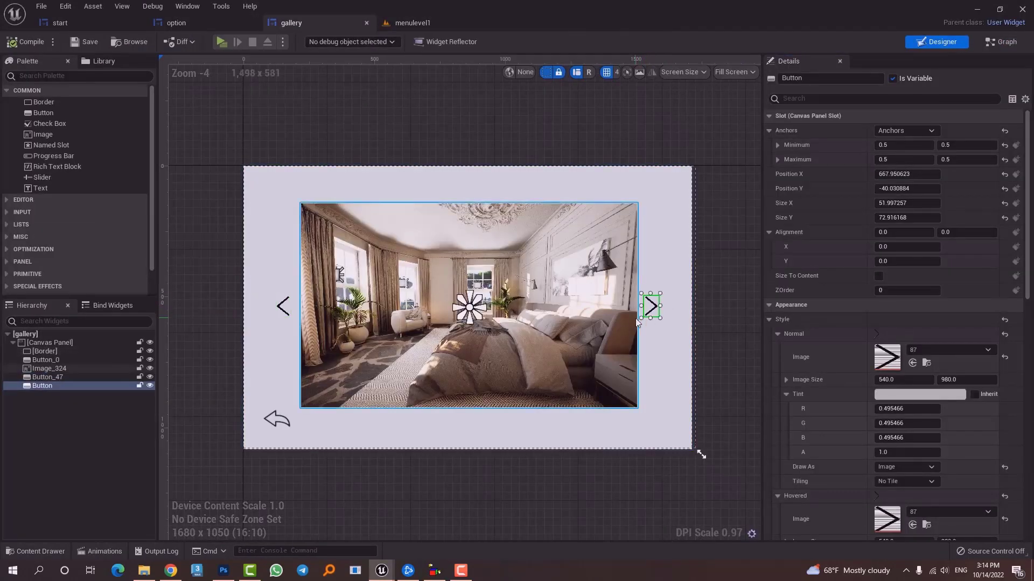
scroll(933, 487, "down", 3)
scroll(933, 487, "down", 10)
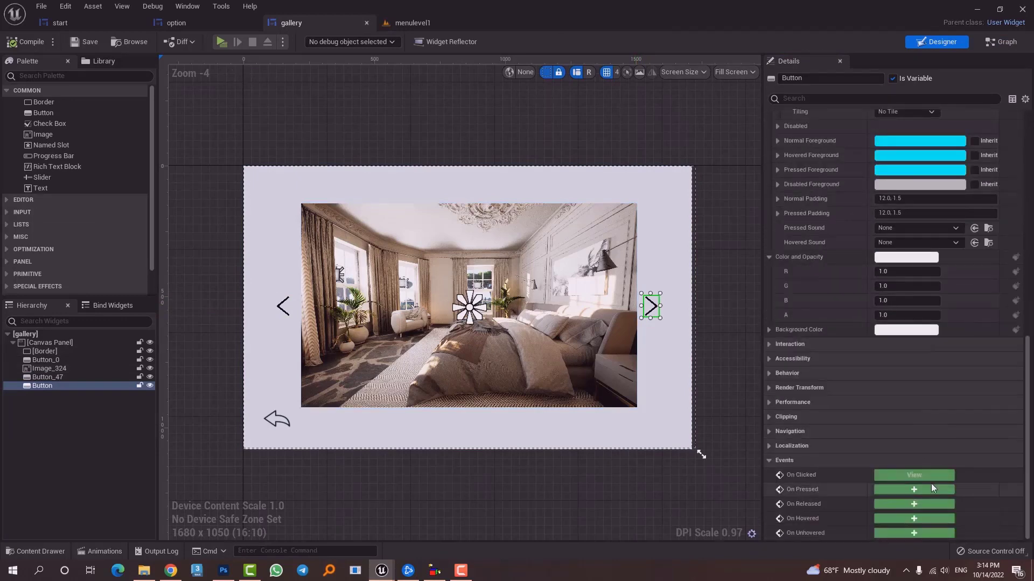
scroll(777, 396, "up", 3)
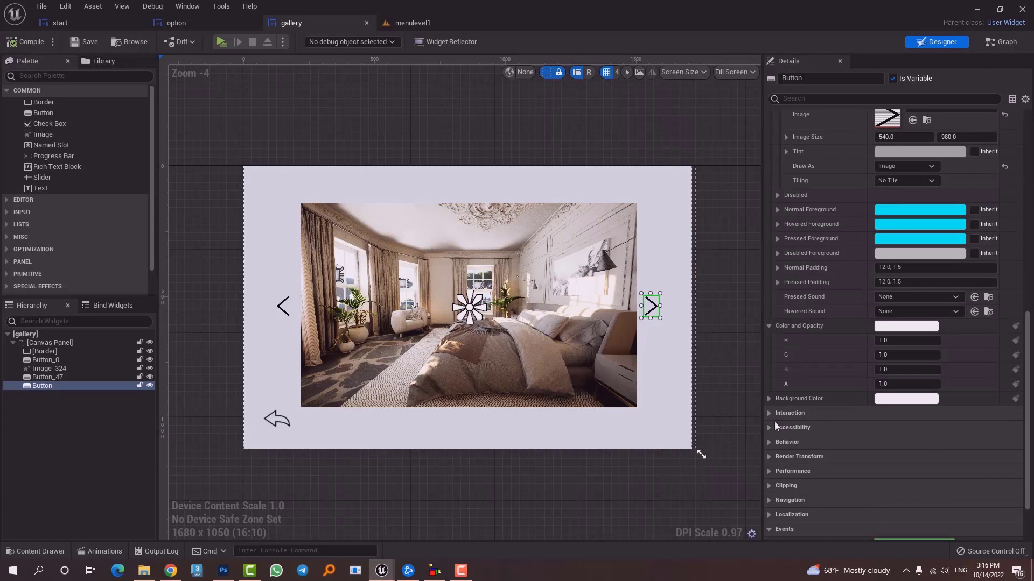
left_click(770, 428)
scroll(839, 496, "up", 5)
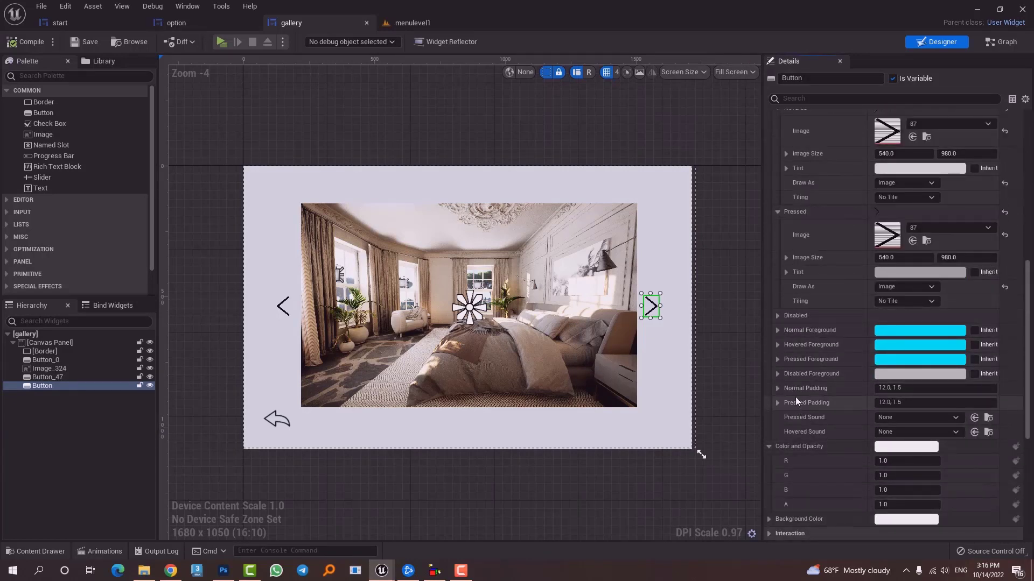
left_click(904, 418)
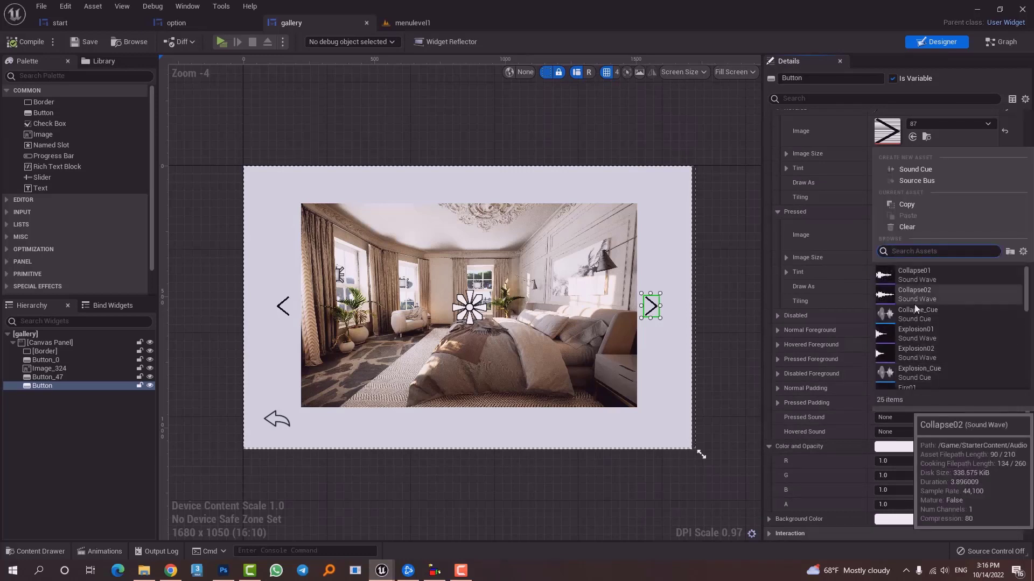
type("01")
scroll(923, 349, "down", 5)
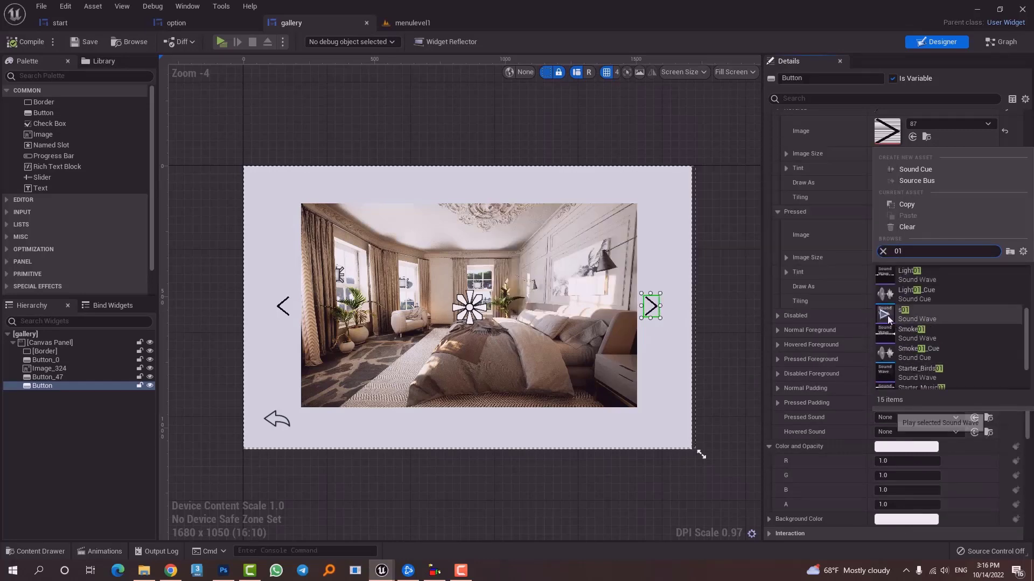
left_click(911, 315)
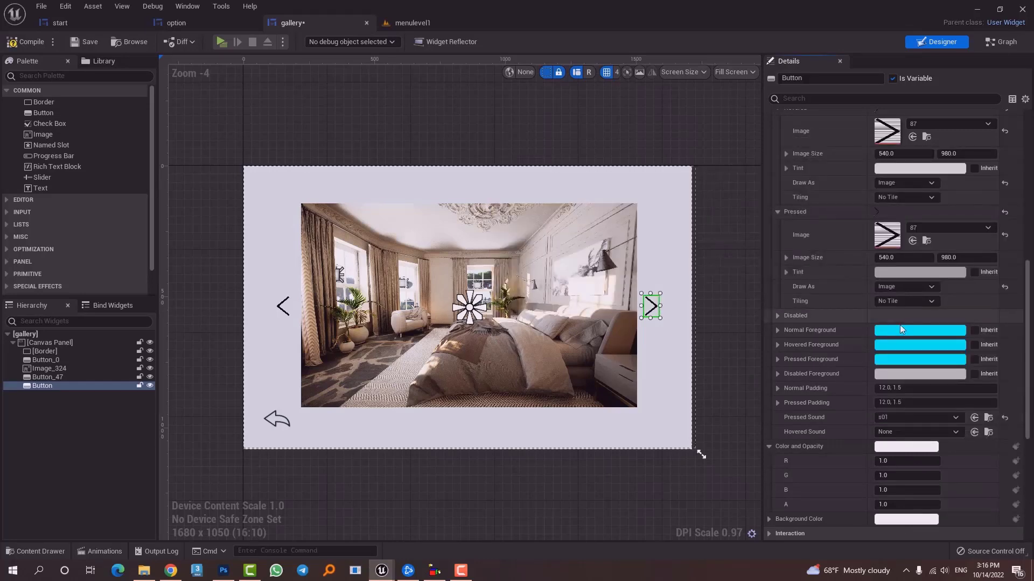
- Set the left arrow button's Pressed Sound to s01 in the gallery widget, save the widget and close it
left_click(284, 316)
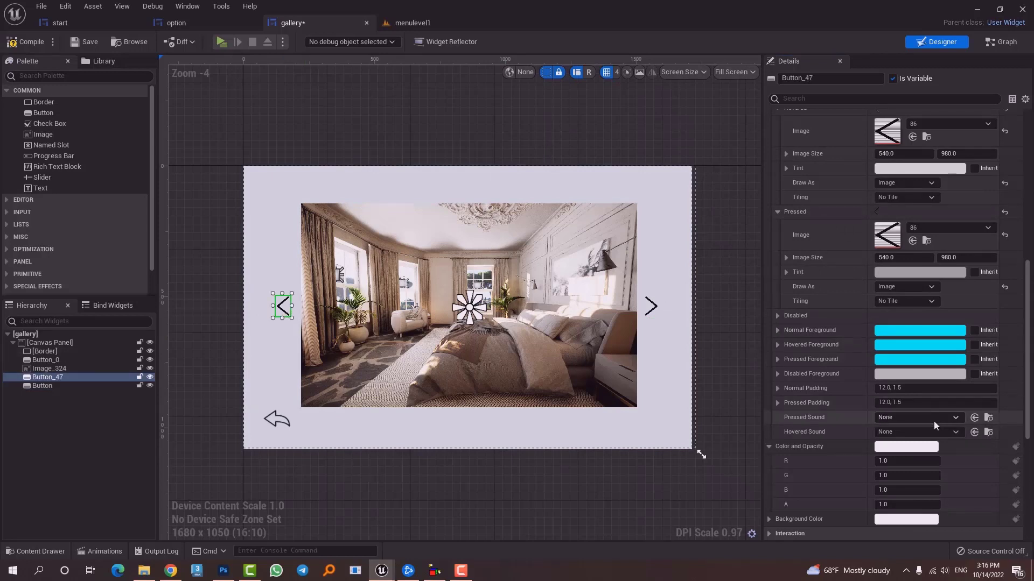
scroll(915, 409, "down", 2)
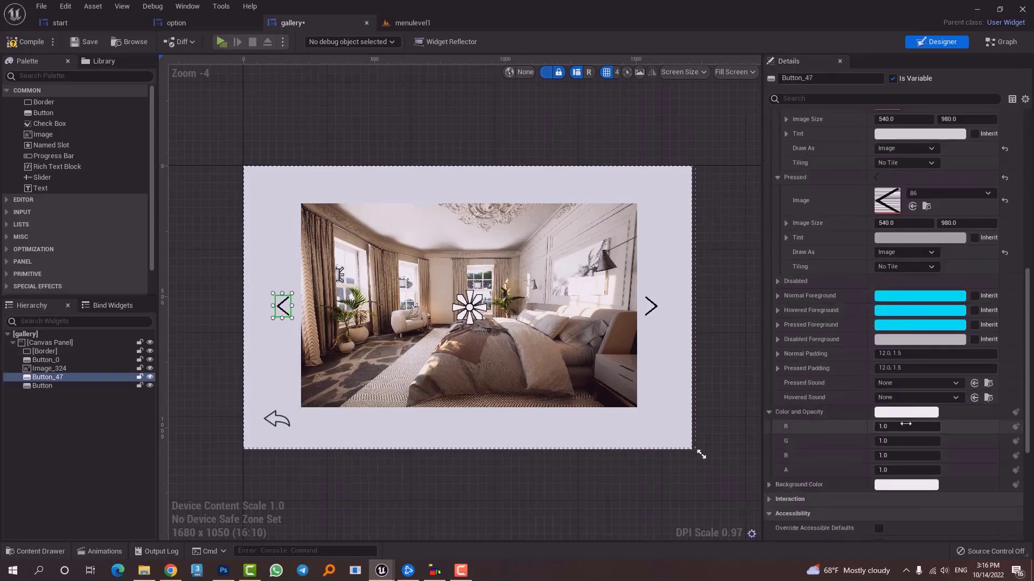
left_click(915, 383)
type("01")
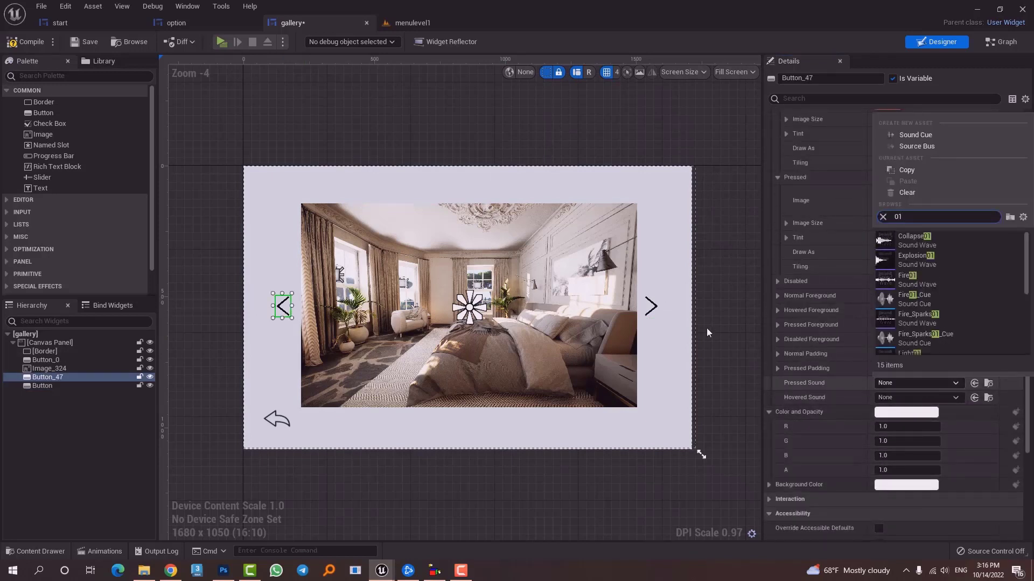
scroll(857, 384, "down", 3)
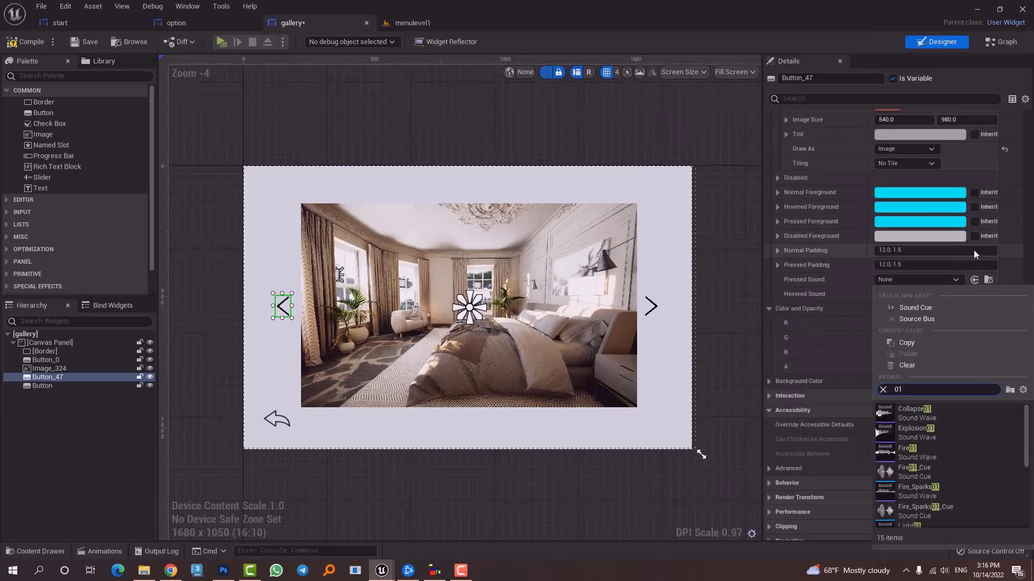
scroll(930, 462, "down", 3)
left_click(933, 479)
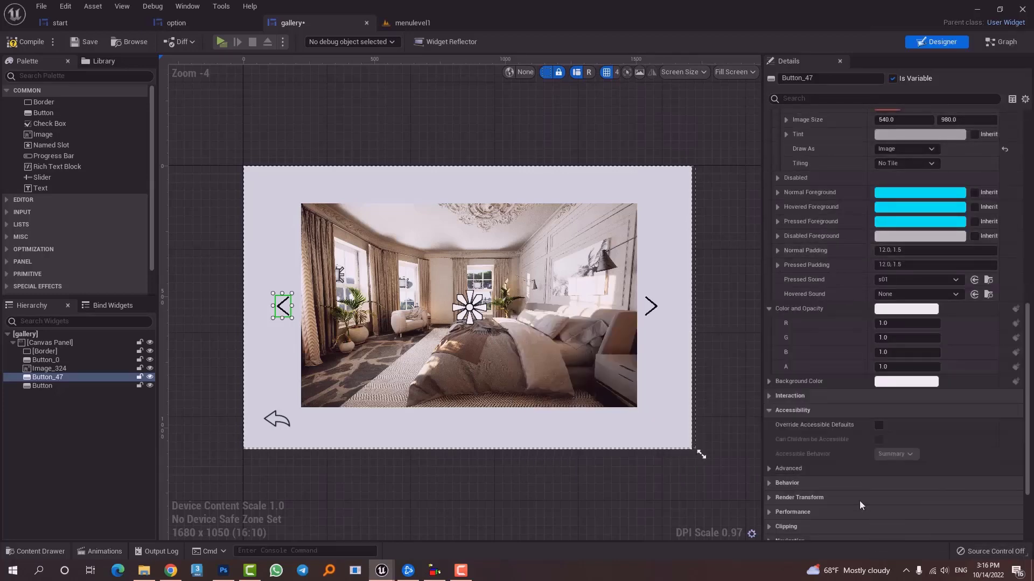
left_click(85, 41)
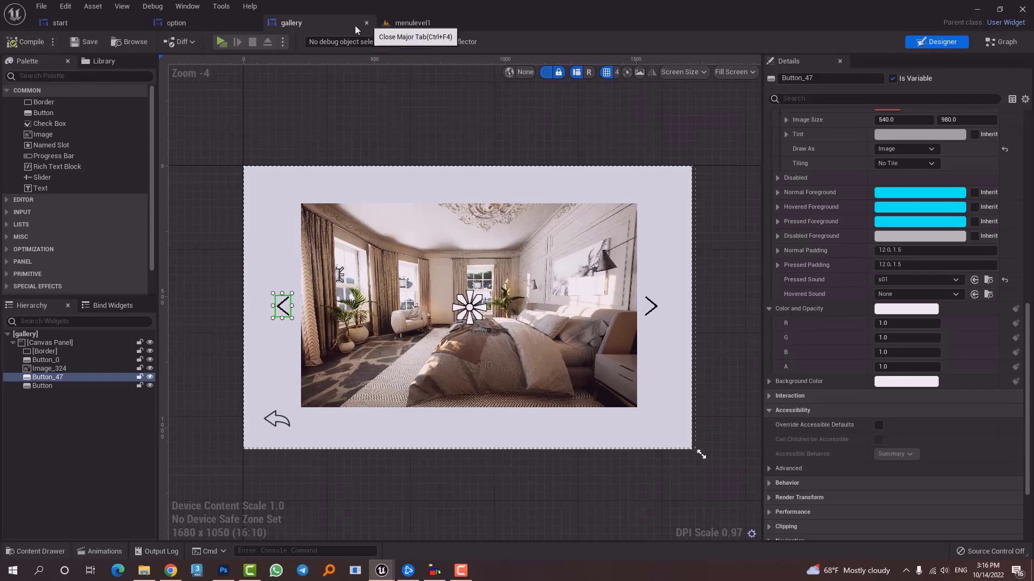
left_click(367, 22)
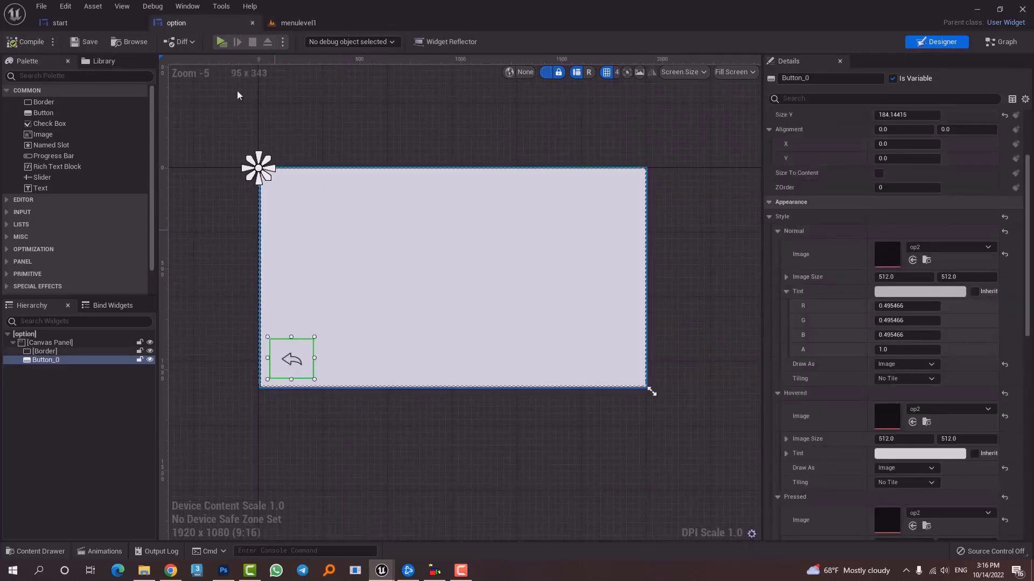
- Open the gallery1 widget, set its left arrow button's Pressed Sound to s01, and close the widget
left_click(296, 24)
key("ctrl+space")
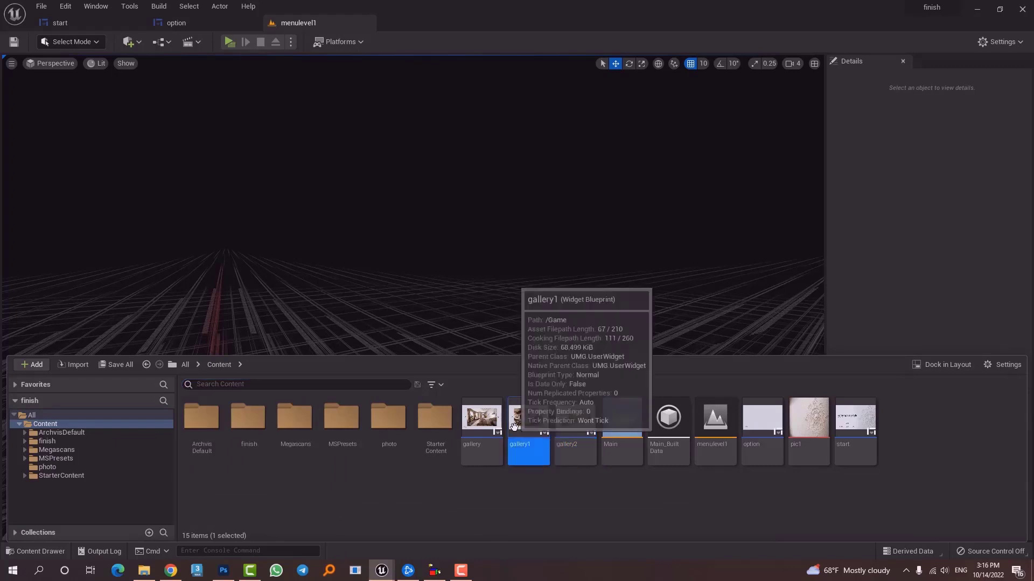
double_click(513, 426)
left_click(289, 317)
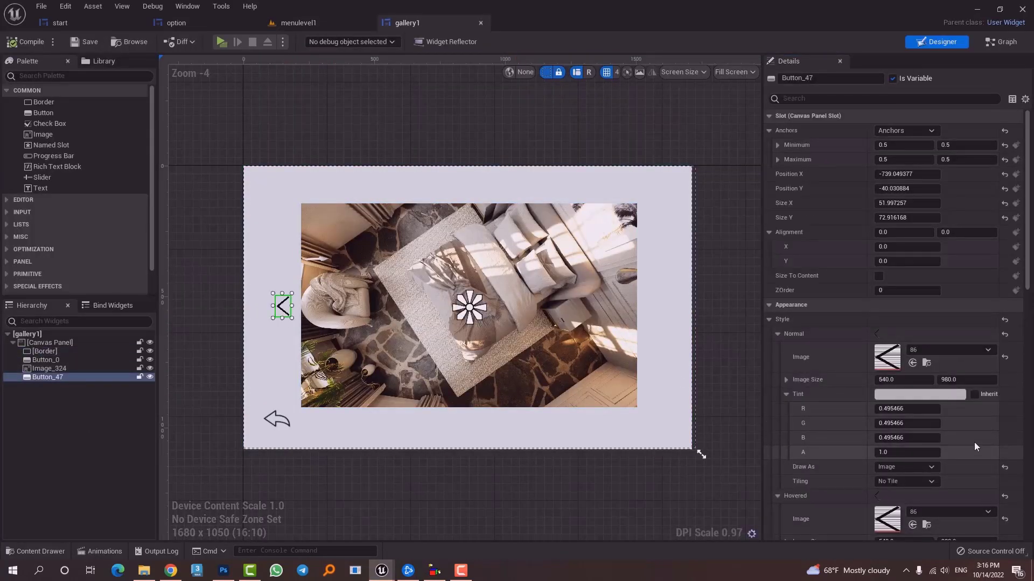
scroll(974, 444, "down", 10)
scroll(970, 438, "down", 4)
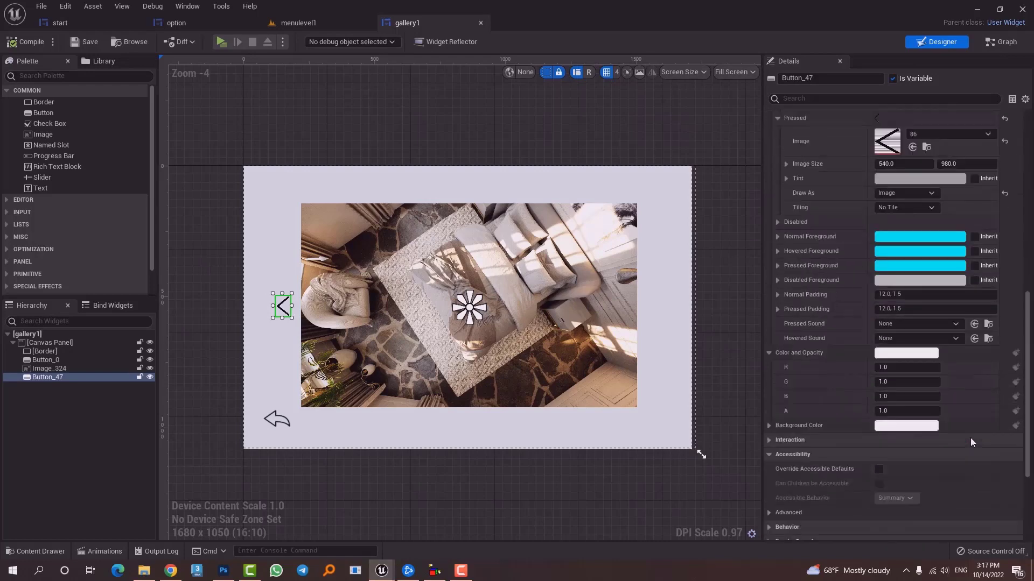
left_click(905, 323)
type("01")
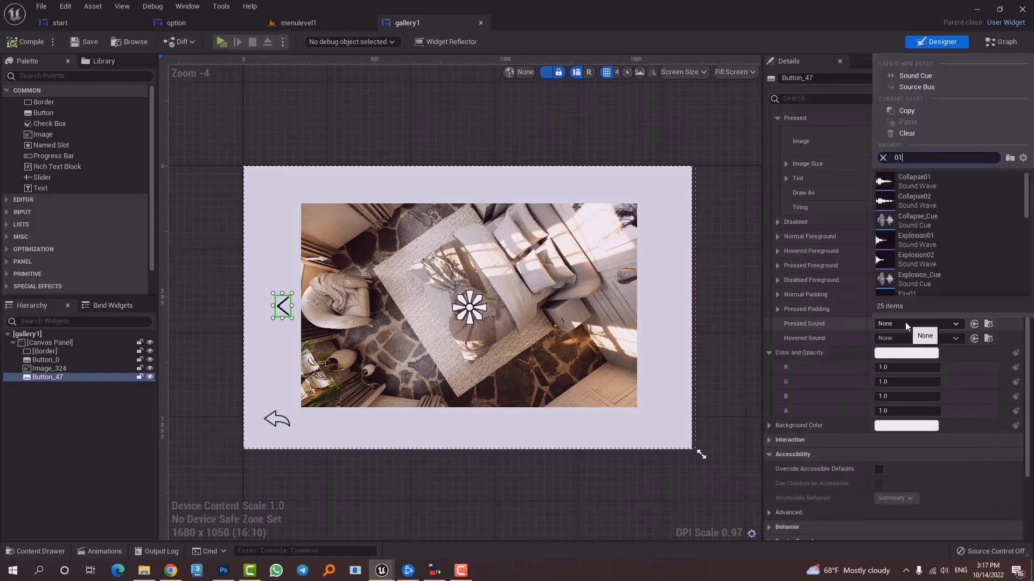
scroll(929, 222, "down", 3)
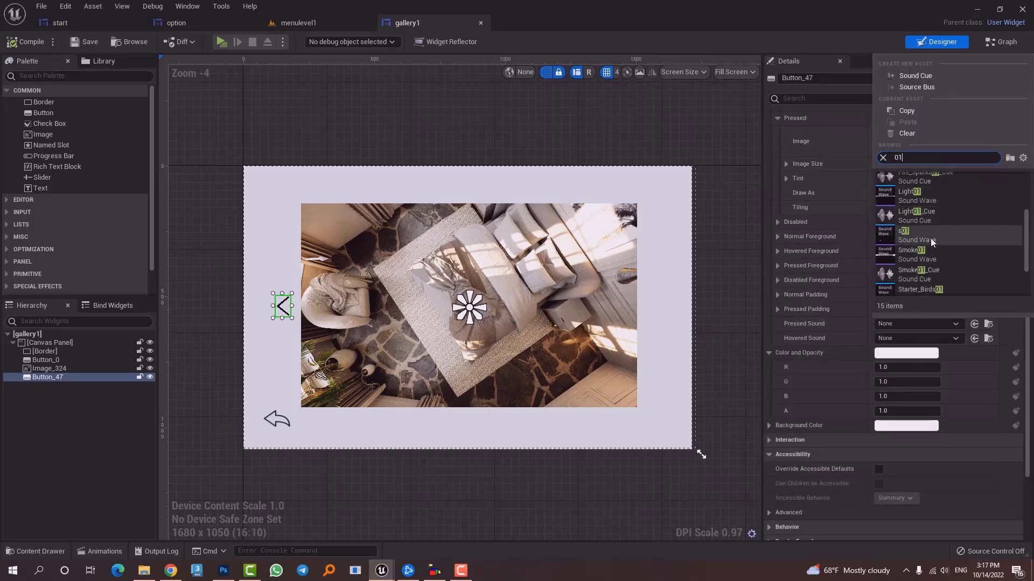
left_click(930, 238)
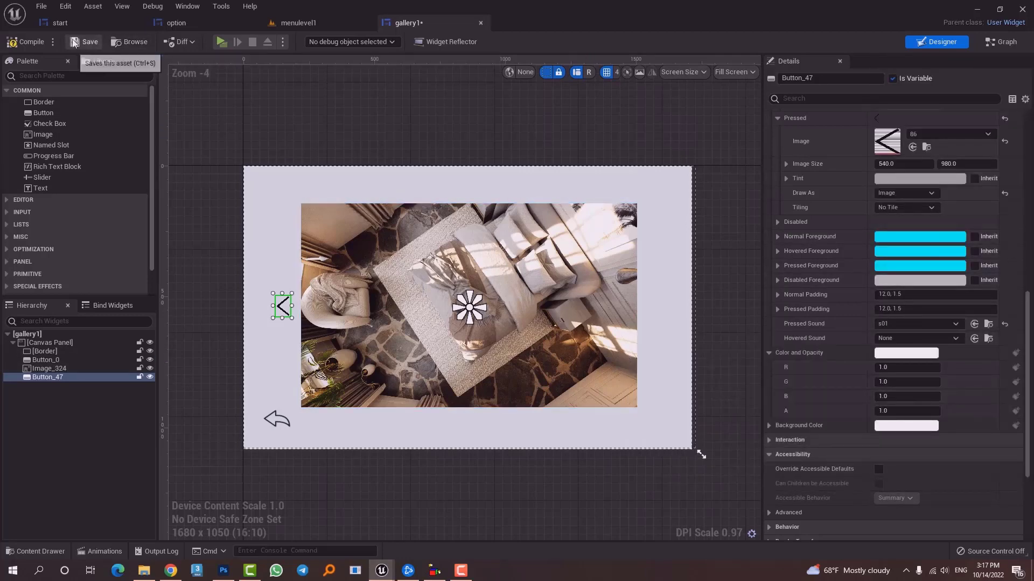
left_click(480, 22)
- Open the gallery2 widget, set its right arrow button's Pressed Sound to s01, and close the widget
key("ctrl+space")
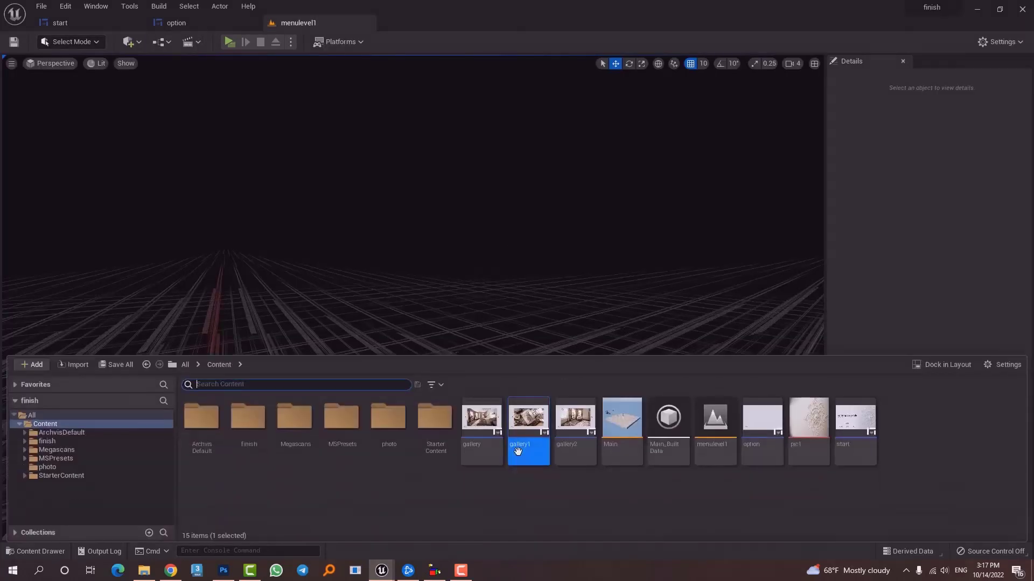
double_click(560, 426)
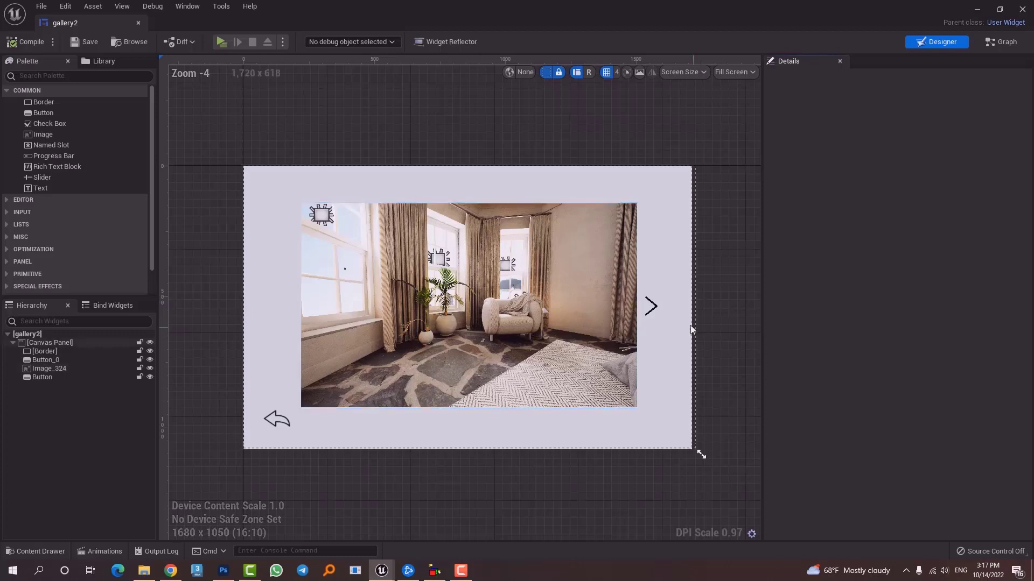
left_click(650, 306)
scroll(963, 464, "down", 5)
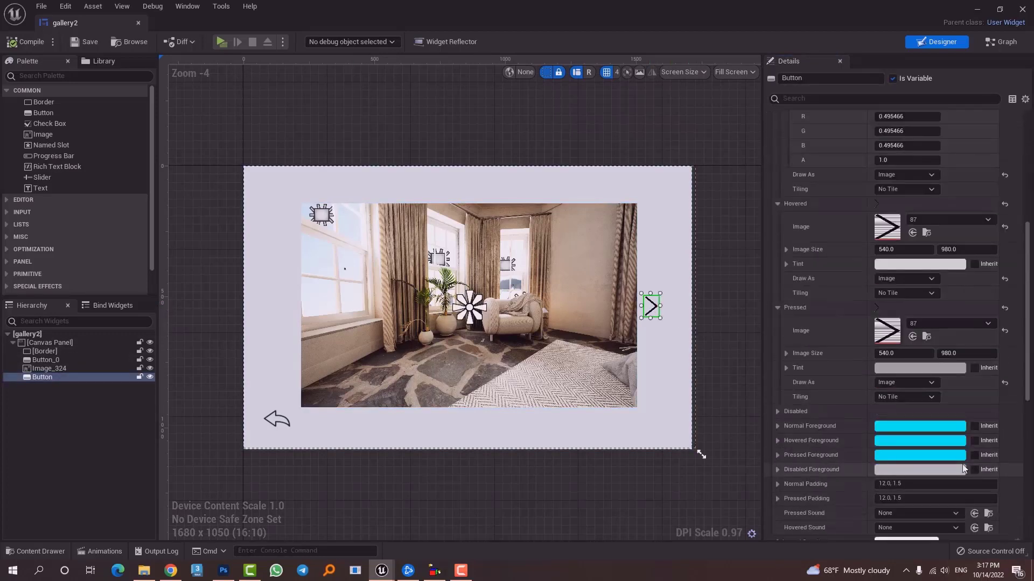
left_click(912, 445)
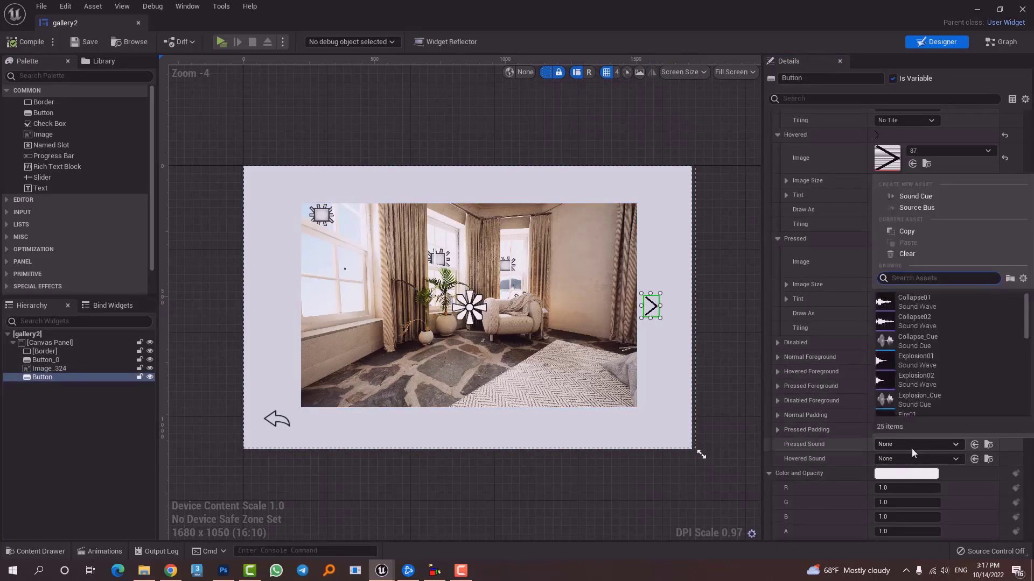
type("01")
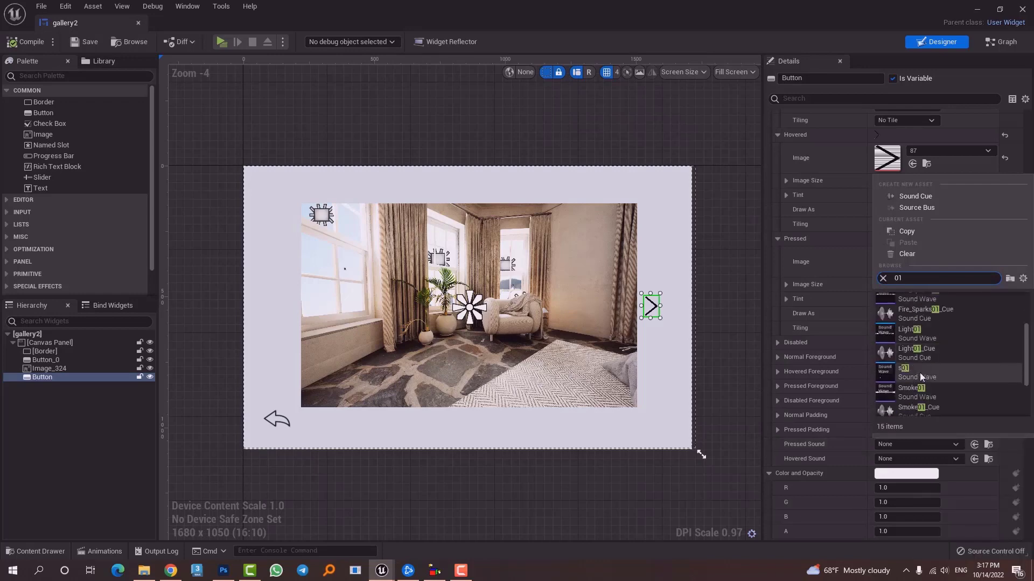
left_click(920, 372)
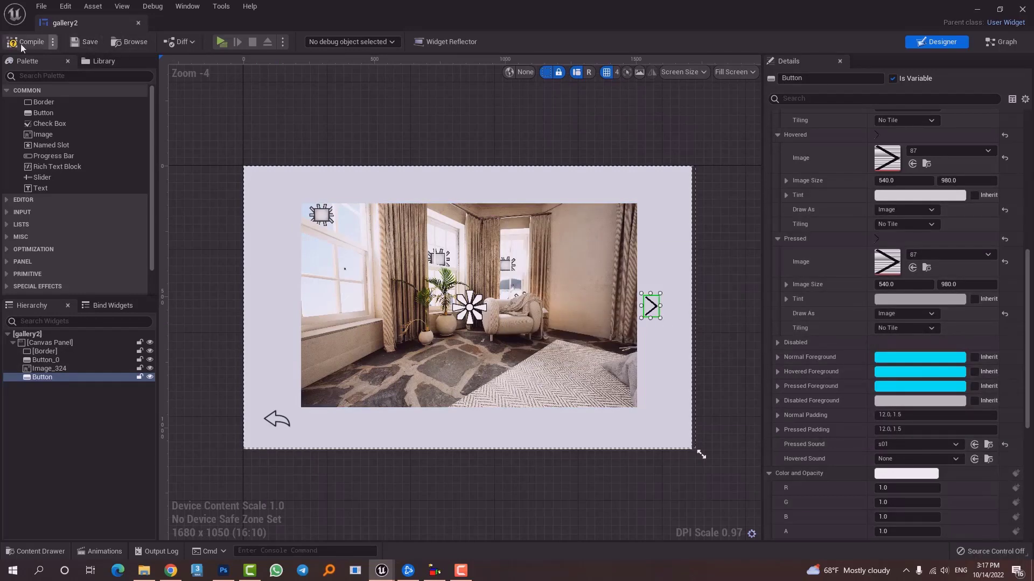
left_click(138, 24)
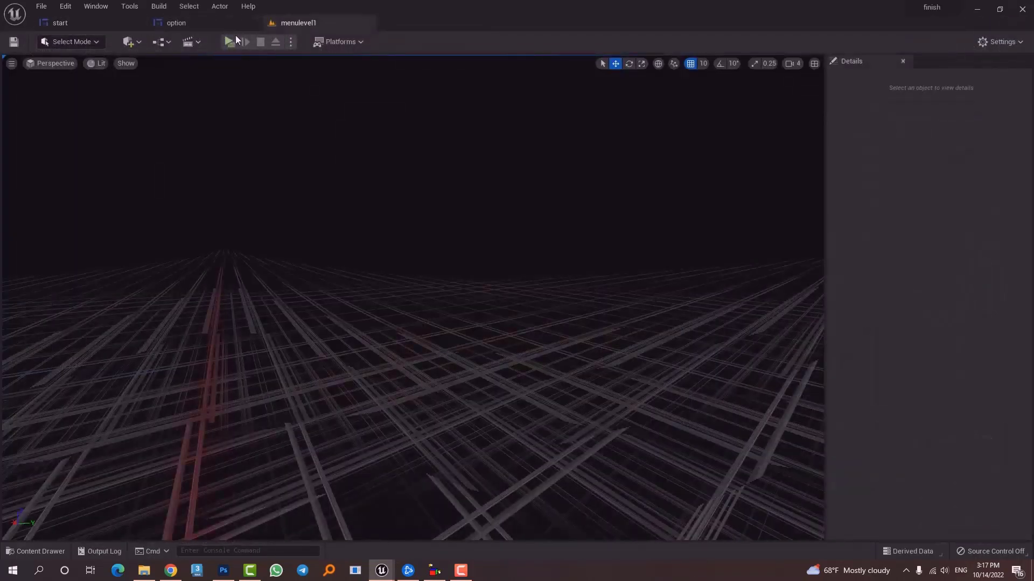
- Play the level, open the Gallery page, and test the left and right arrows repeatedly across the three gallery screens
left_click(229, 42)
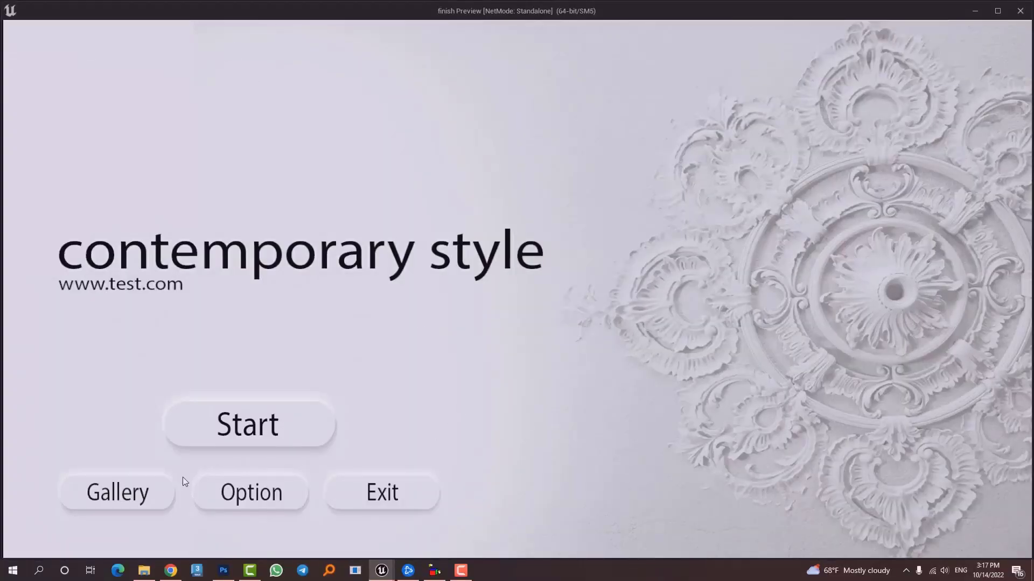
left_click(129, 506)
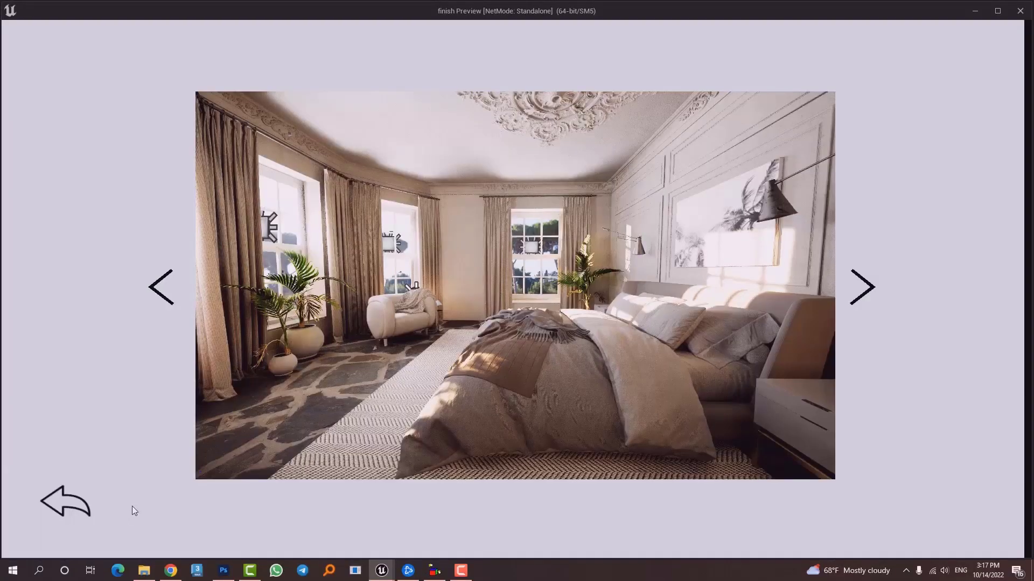
left_click(863, 289)
left_click(168, 301)
left_click(168, 302)
left_click(862, 290)
left_click(863, 289)
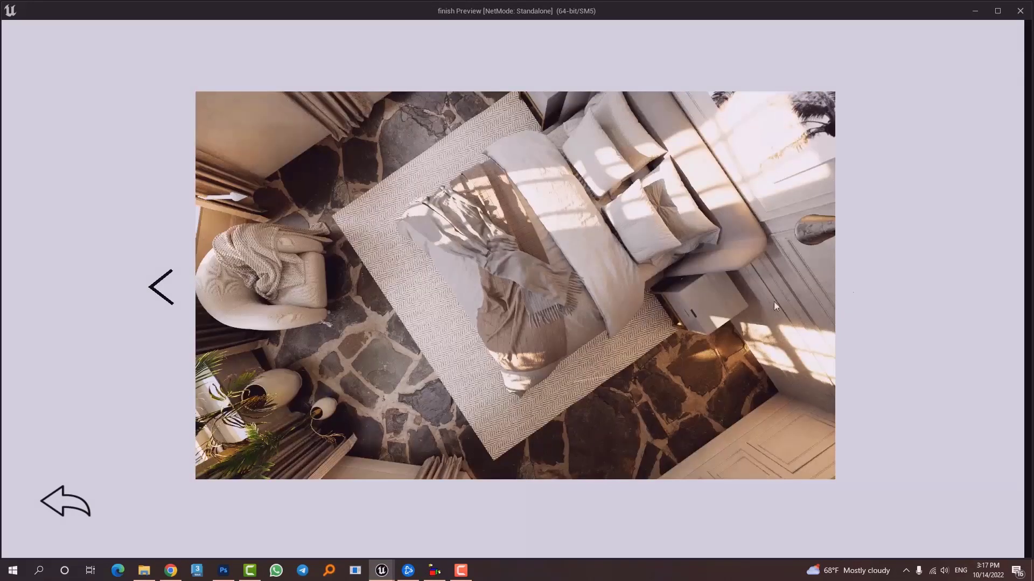
left_click(165, 289)
left_click(164, 289)
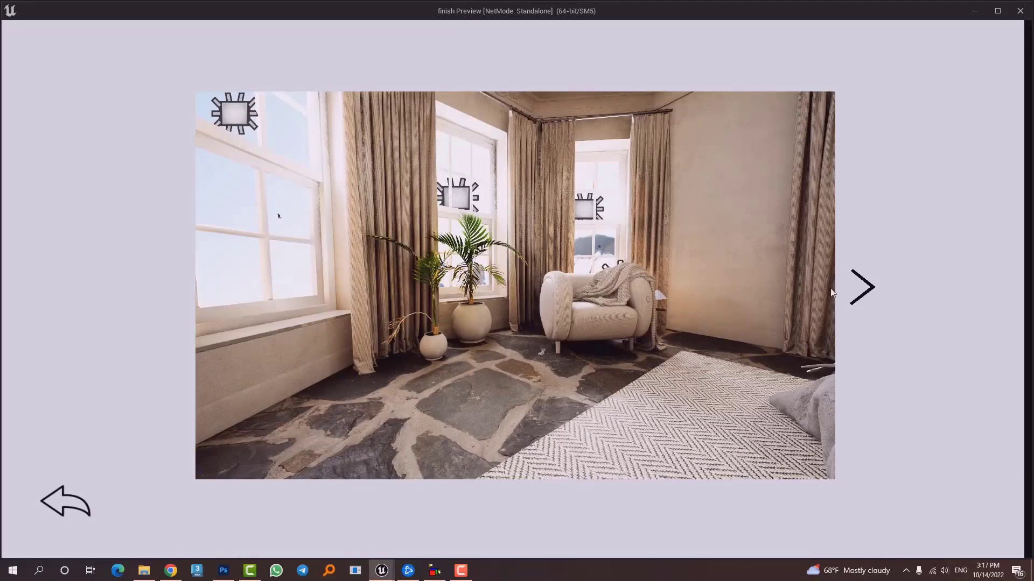
left_click(861, 288)
left_click(863, 287)
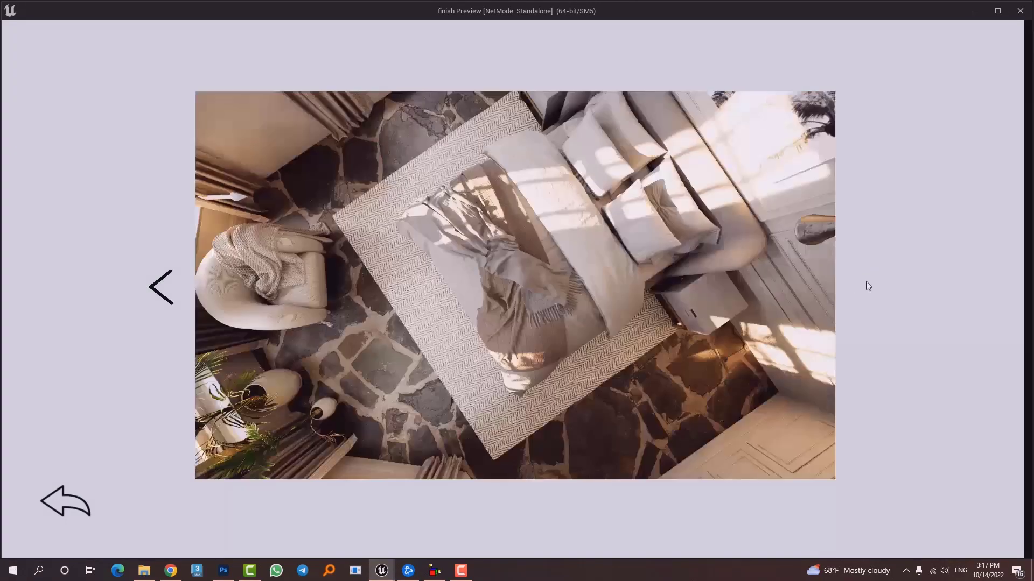
left_click(165, 290)
left_click(161, 289)
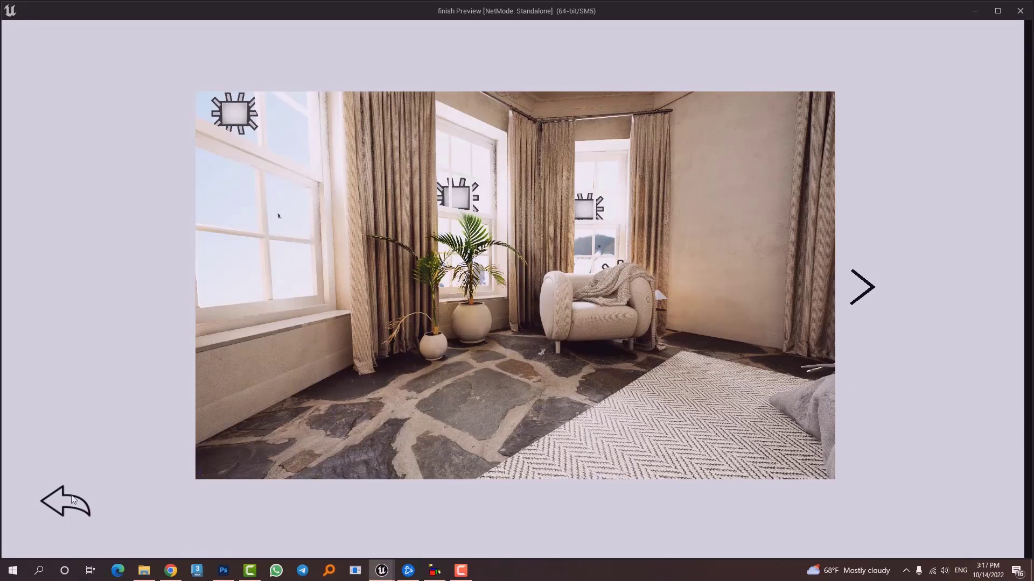
left_click(868, 283)
left_click(868, 283)
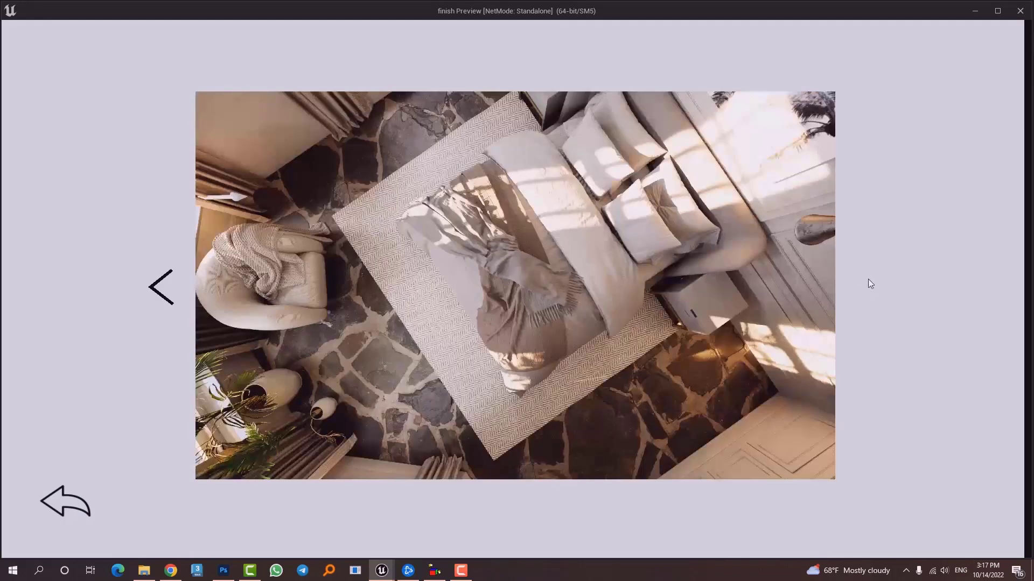
- Return to the main menu, test the Option page and its back button twice, and quit the preview with the Exit option
left_click(57, 508)
left_click(257, 494)
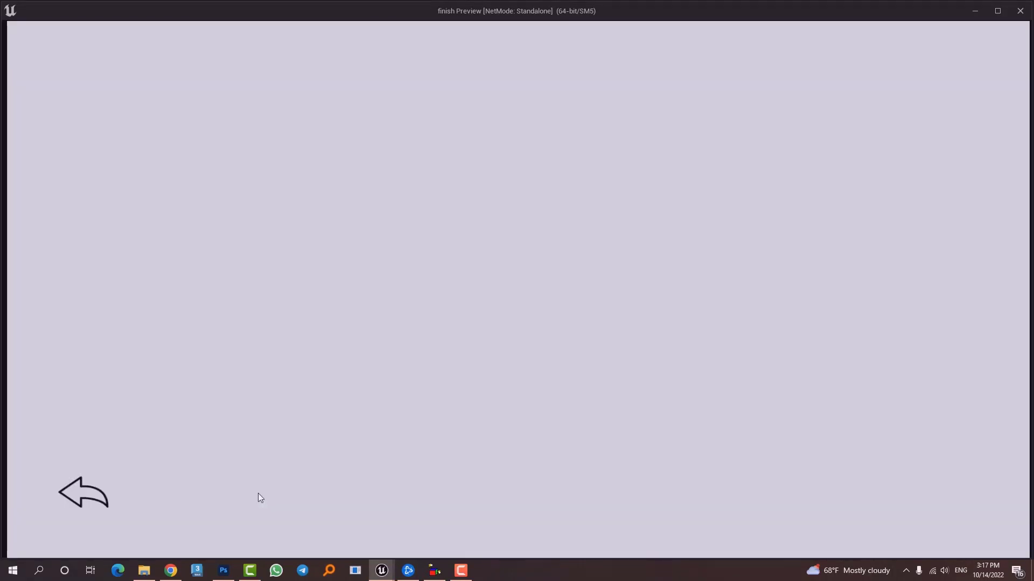
left_click(98, 503)
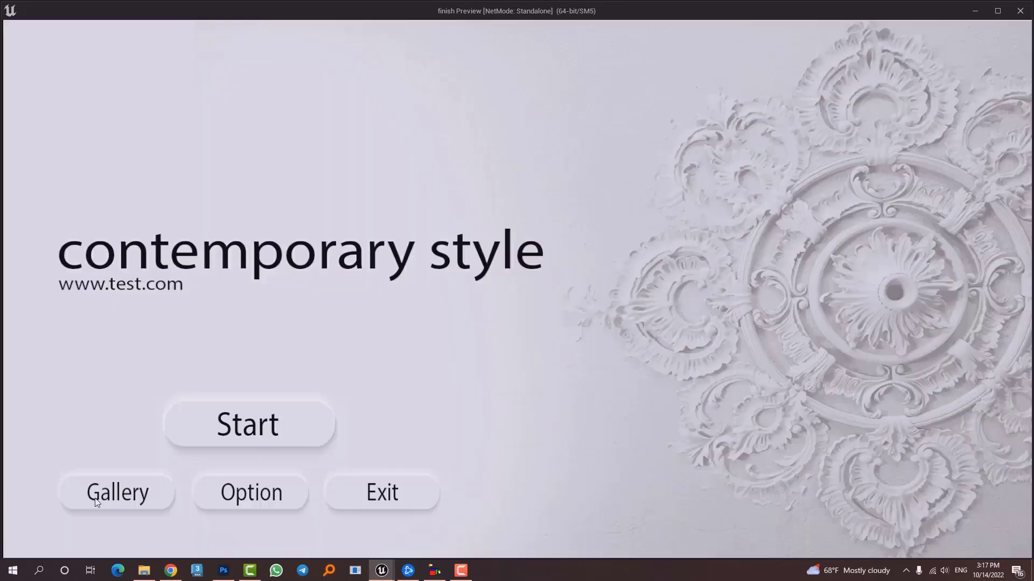
left_click(229, 492)
left_click(62, 502)
left_click(370, 491)
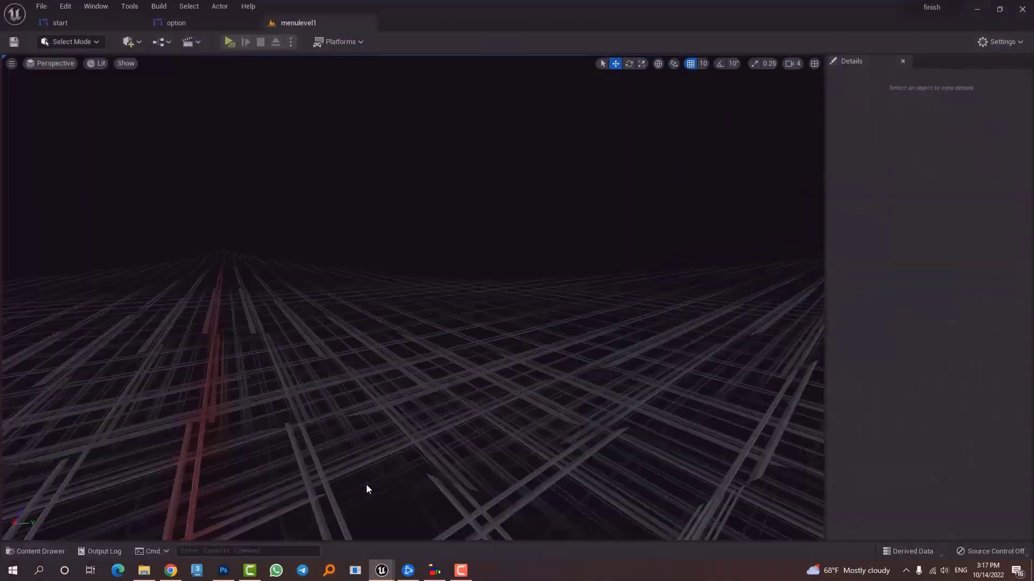
- Play the level again, open the Option page and return to the main menu
left_click(226, 47)
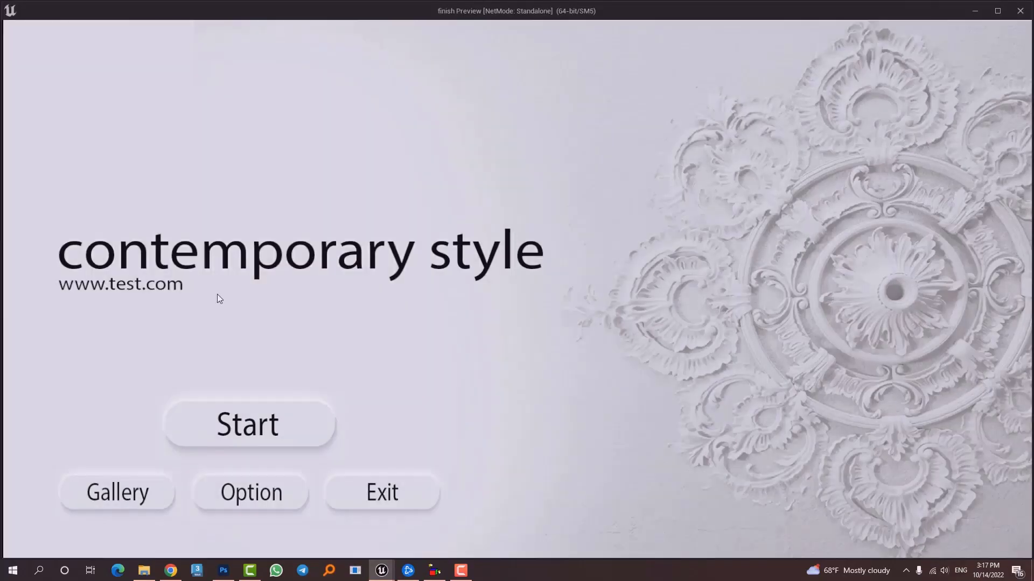
left_click(255, 490)
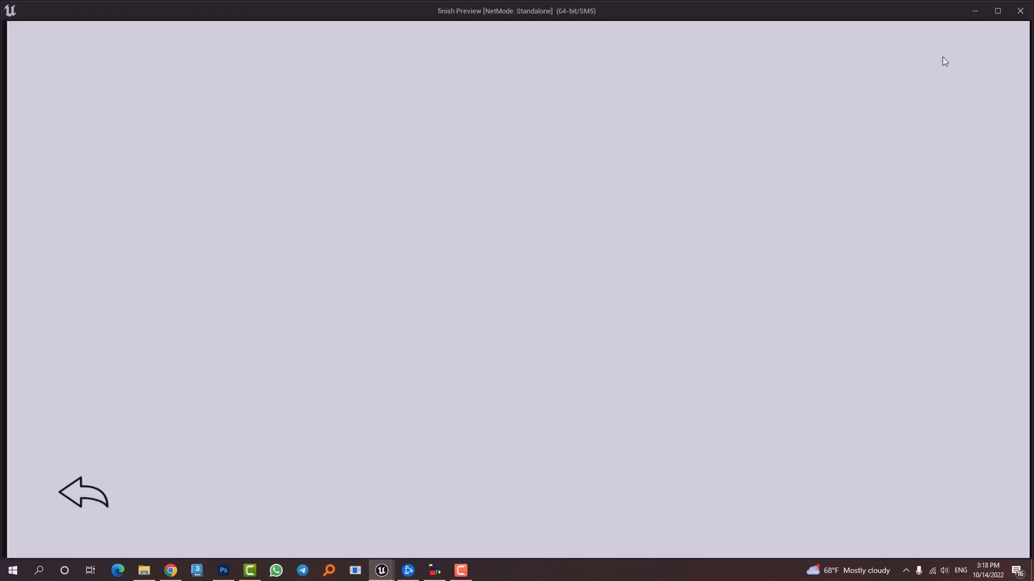
left_click(82, 498)
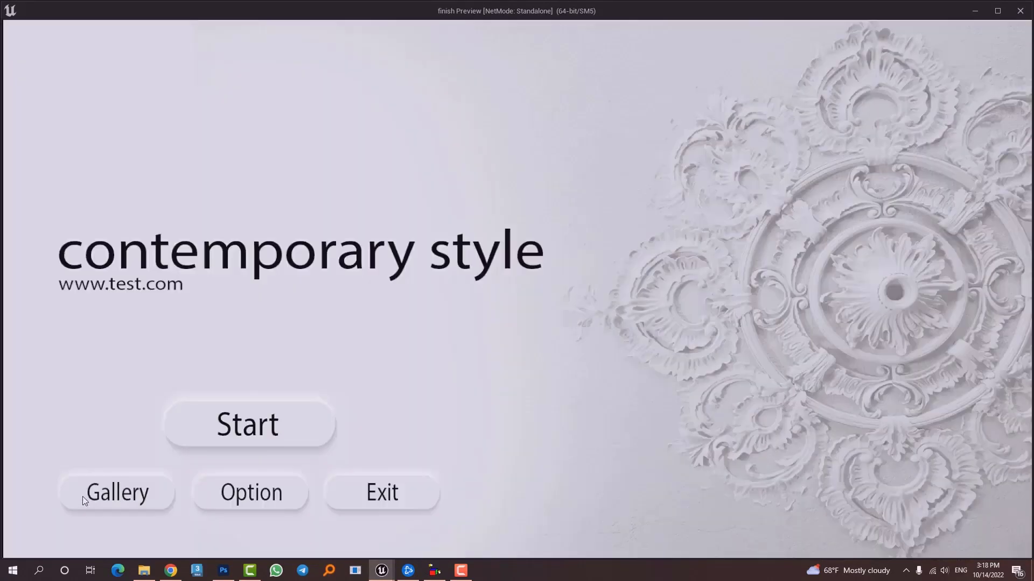